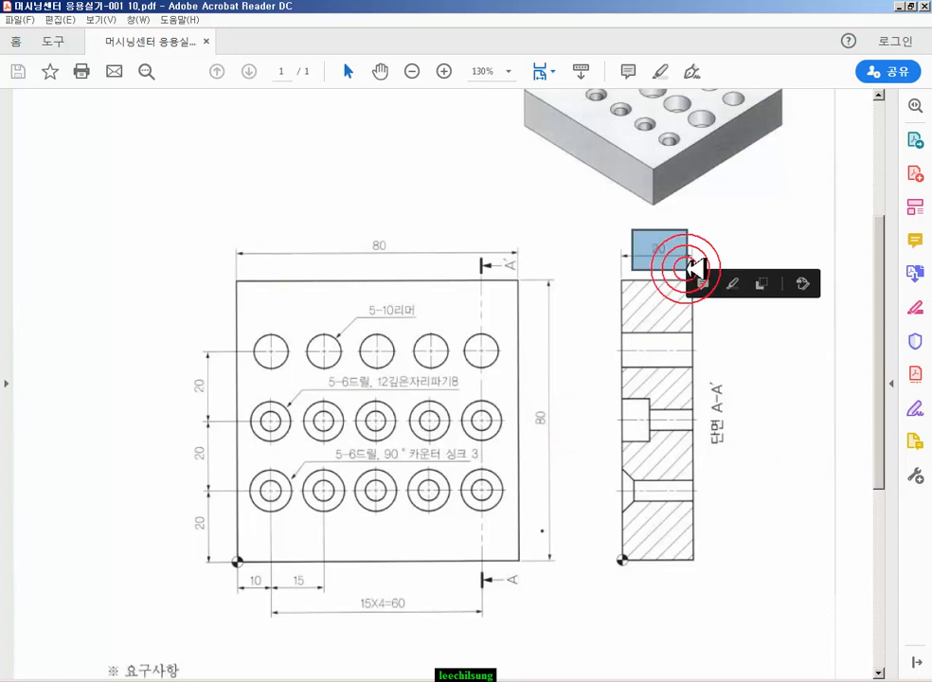
# Switch to Mastercam and draw a rectangle from the origin, about 50.6 mm wide and 44.4 mm high
pyautogui.moveTo(264, 586); pyautogui.dragTo(219, 550)
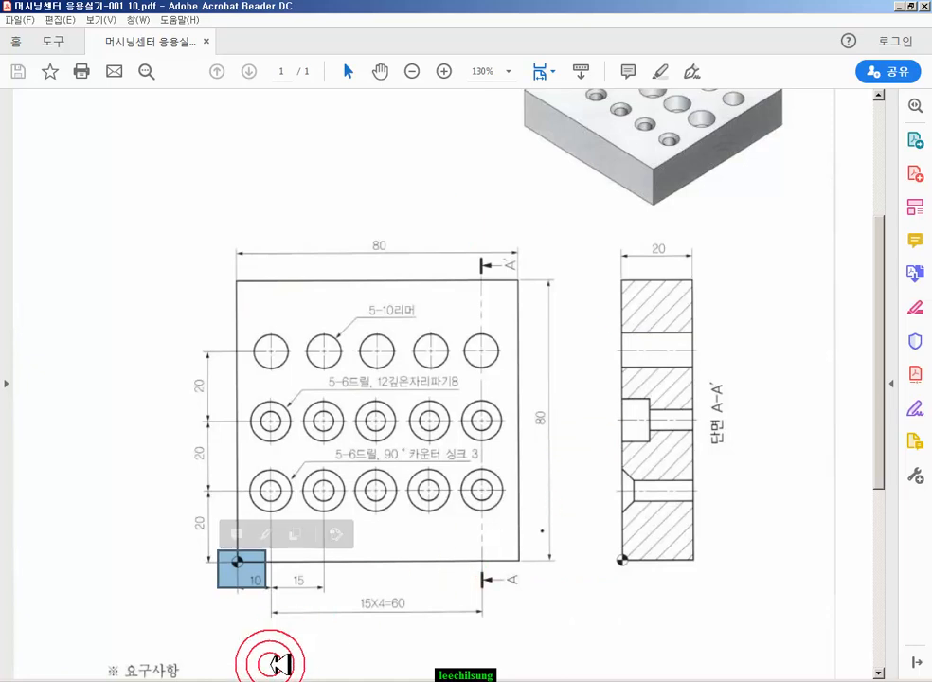
pyautogui.hotkey('alt', 'Tab')
pyautogui.scroll(-3, 381, 328)
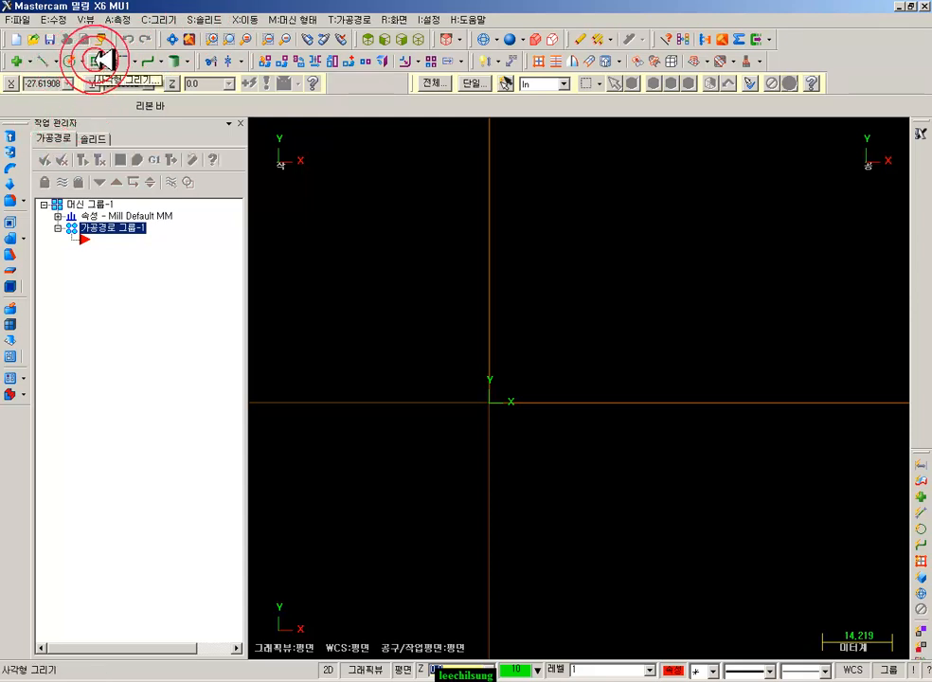
pyautogui.click(102, 59)
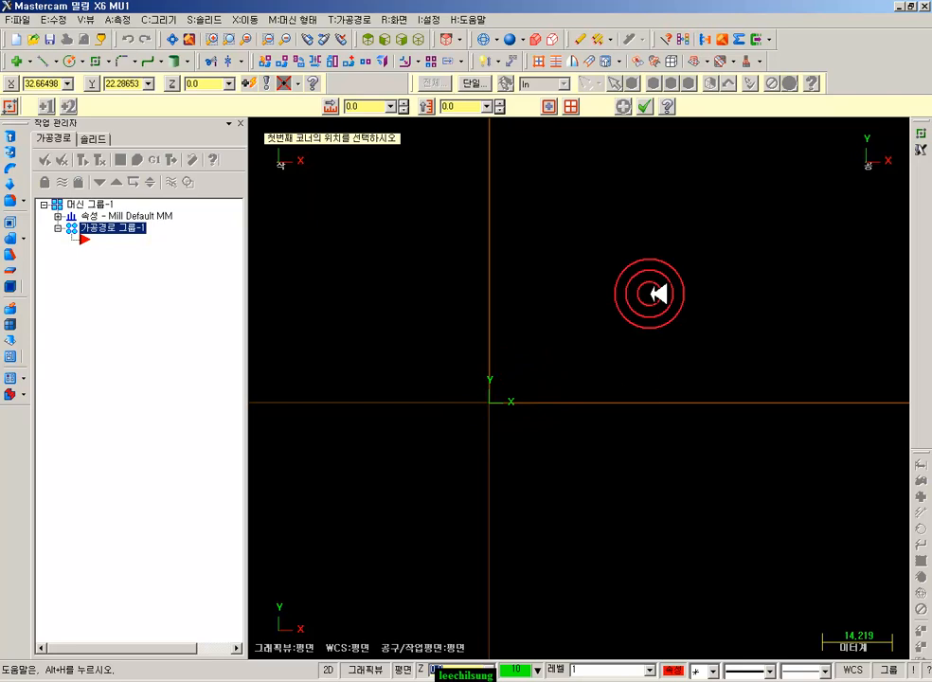
pyautogui.click(651, 294)
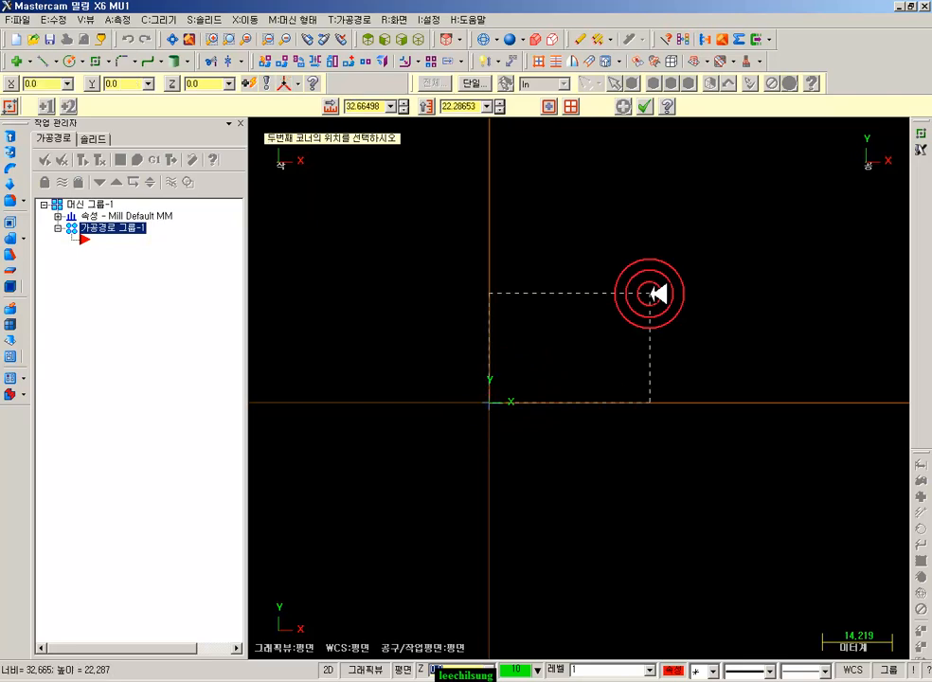
pyautogui.click(738, 184)
# Set the rectangle's width and height to 80 mm each and finish it
pyautogui.click(375, 106)
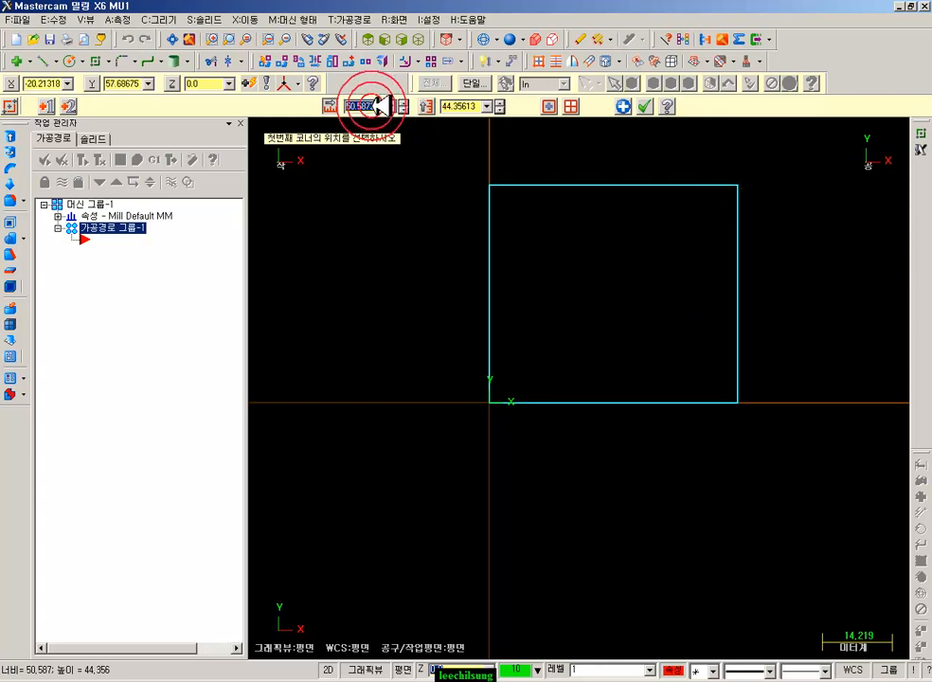
pyautogui.write('80')
pyautogui.press('Return')
pyautogui.click(447, 106)
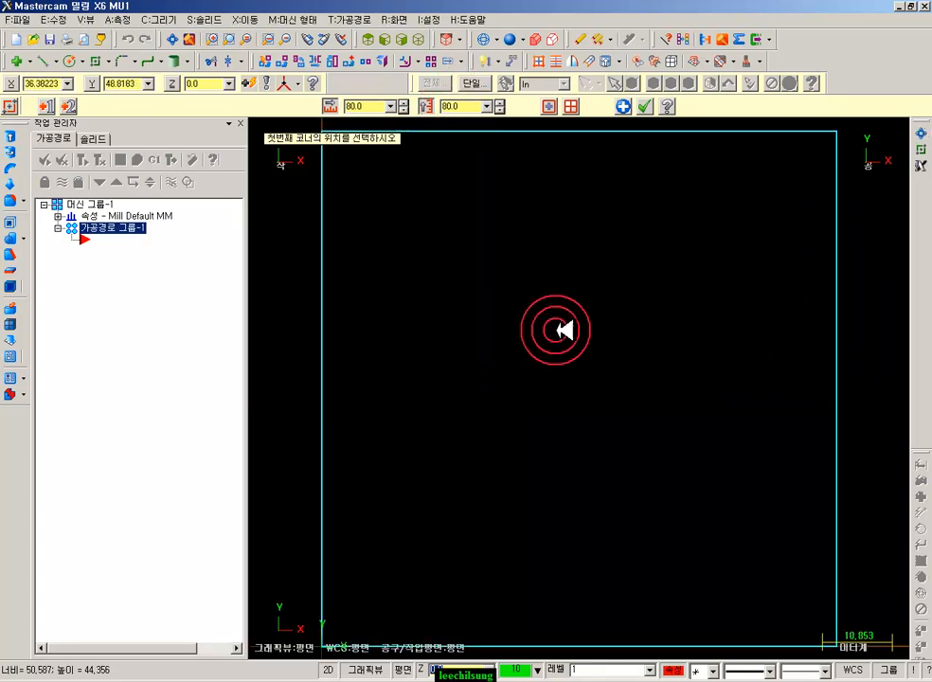
pyautogui.scroll(-2, 555, 340)
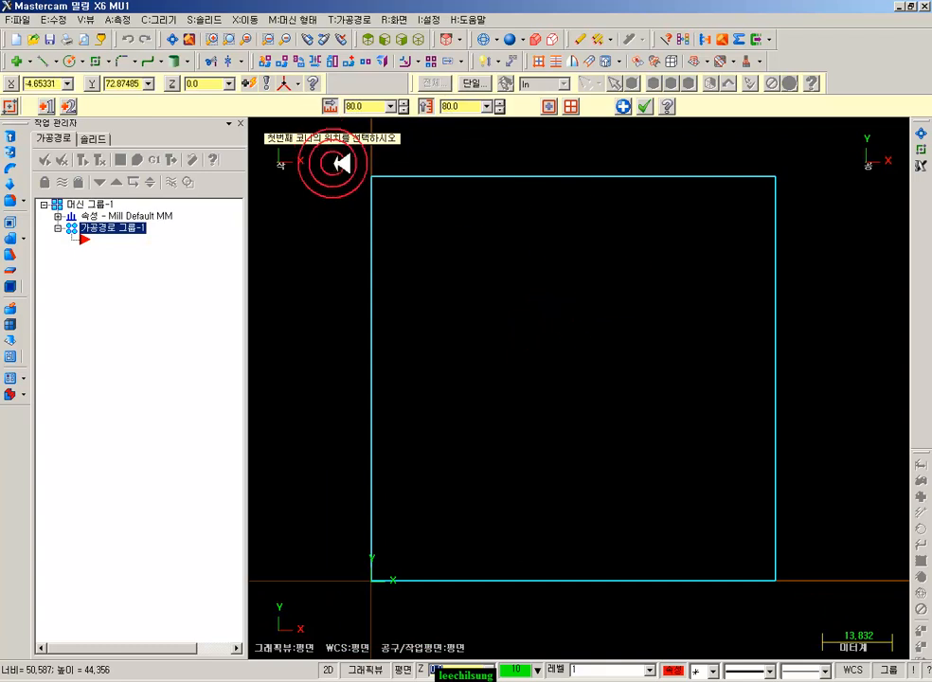
pyautogui.click(645, 106)
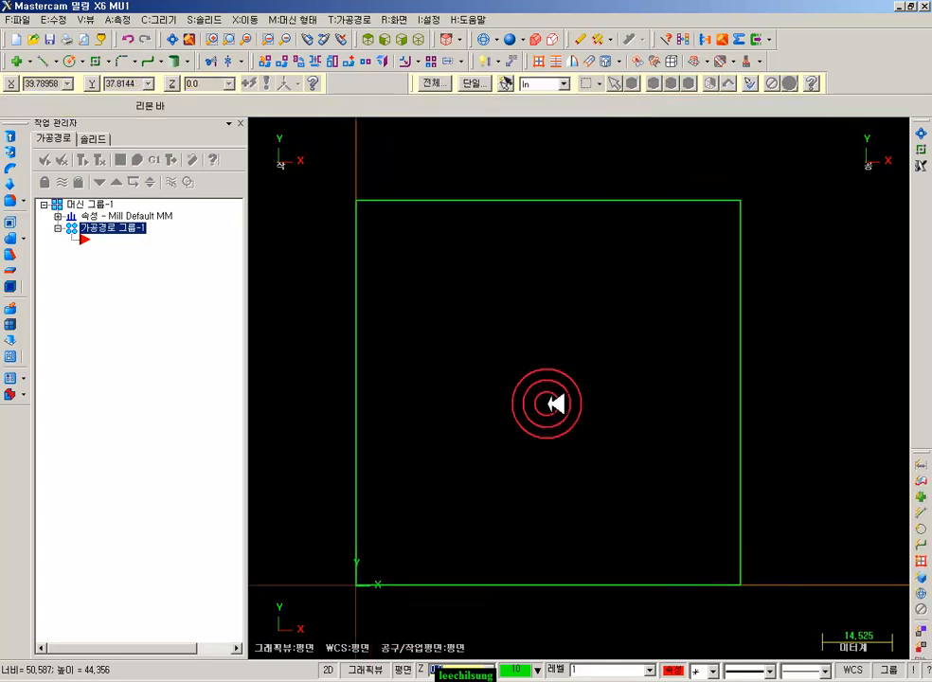
# Switch to the PDF drawing and examine the row and column spacing and the position of the lower-left hole
pyautogui.hotkey('alt', 'Tab')
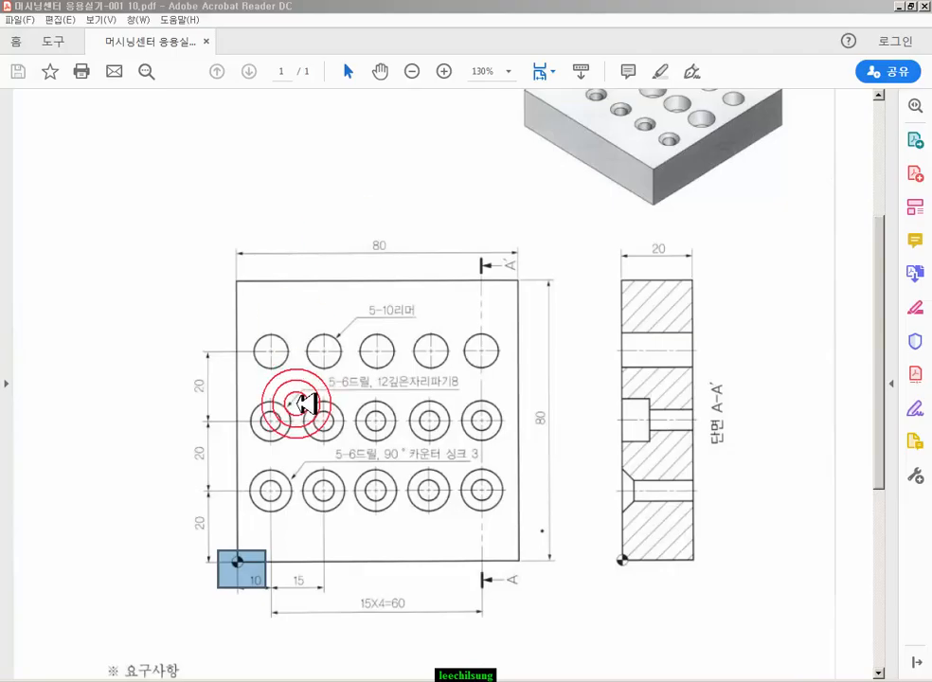
pyautogui.moveTo(184, 512); pyautogui.dragTo(224, 546)
pyautogui.moveTo(182, 438); pyautogui.dragTo(219, 465)
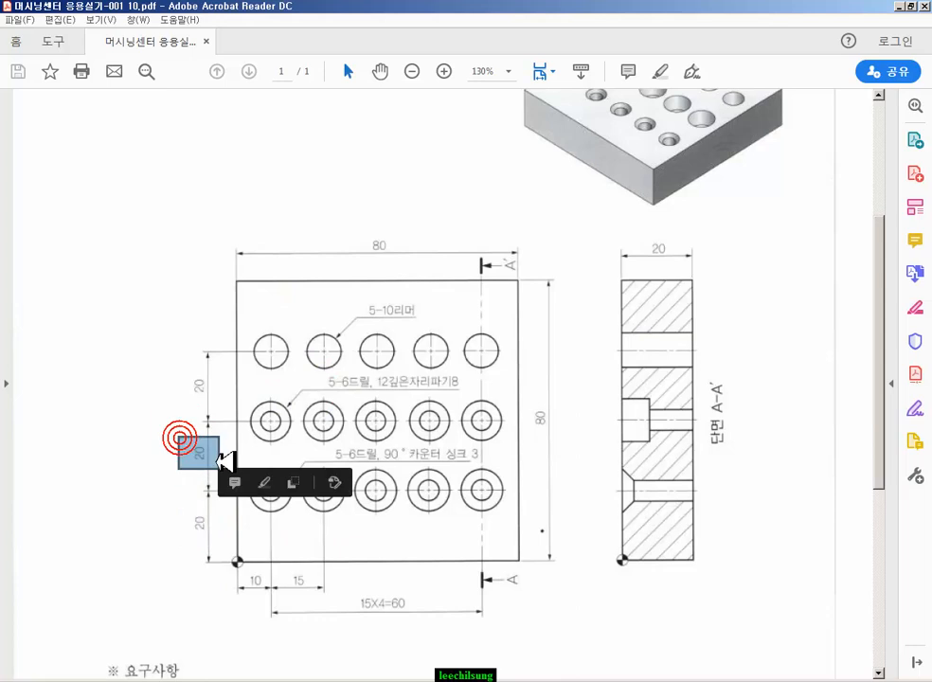
pyautogui.moveTo(180, 368); pyautogui.dragTo(216, 405)
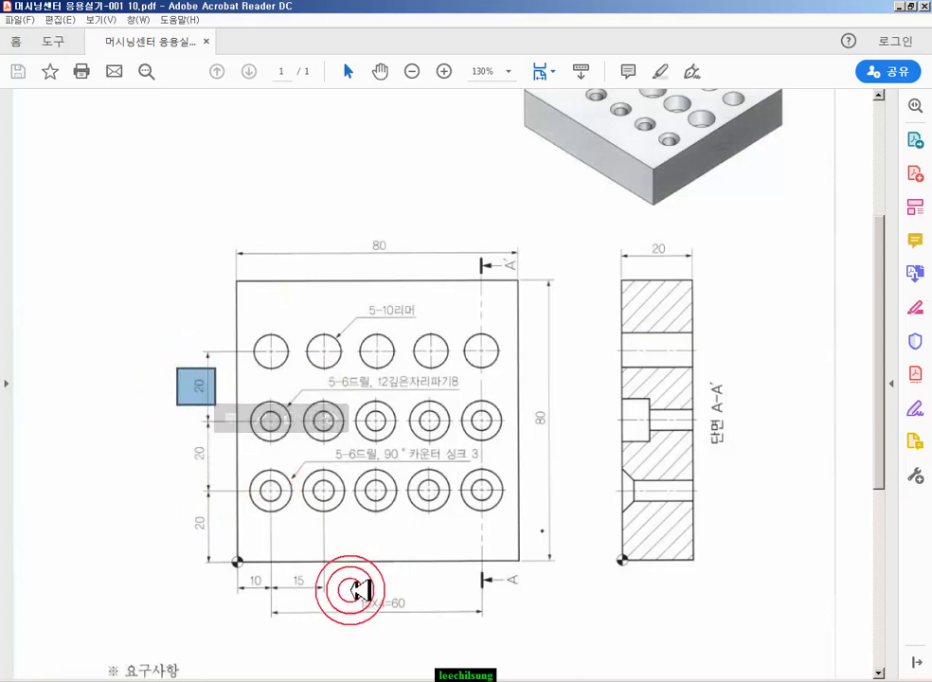
pyautogui.moveTo(244, 575); pyautogui.dragTo(317, 589)
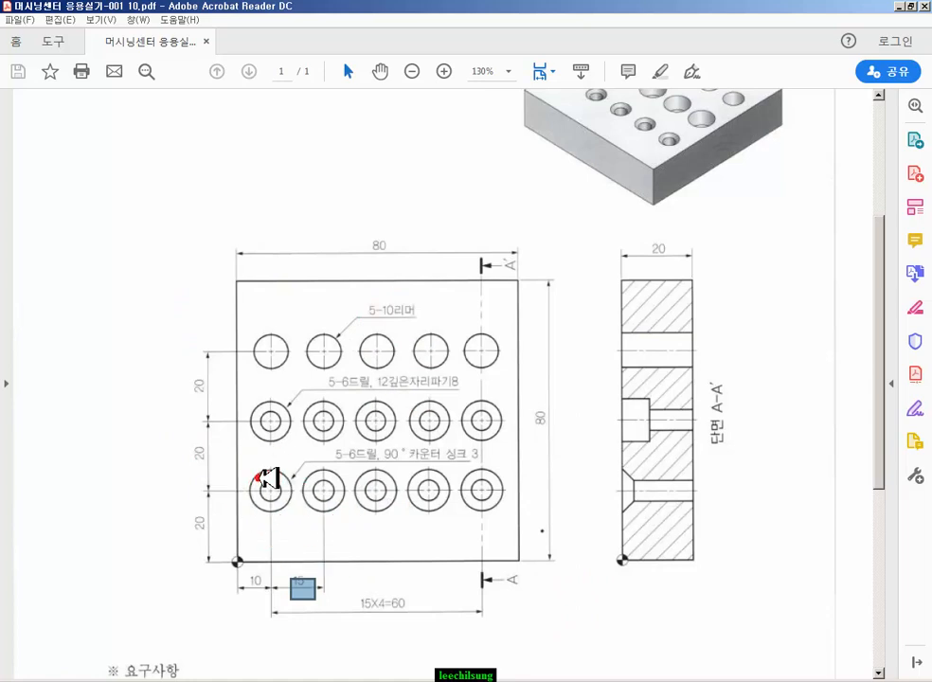
pyautogui.moveTo(257, 479); pyautogui.dragTo(300, 509)
pyautogui.moveTo(251, 574); pyautogui.dragTo(277, 595)
pyautogui.moveTo(185, 511); pyautogui.dragTo(200, 533)
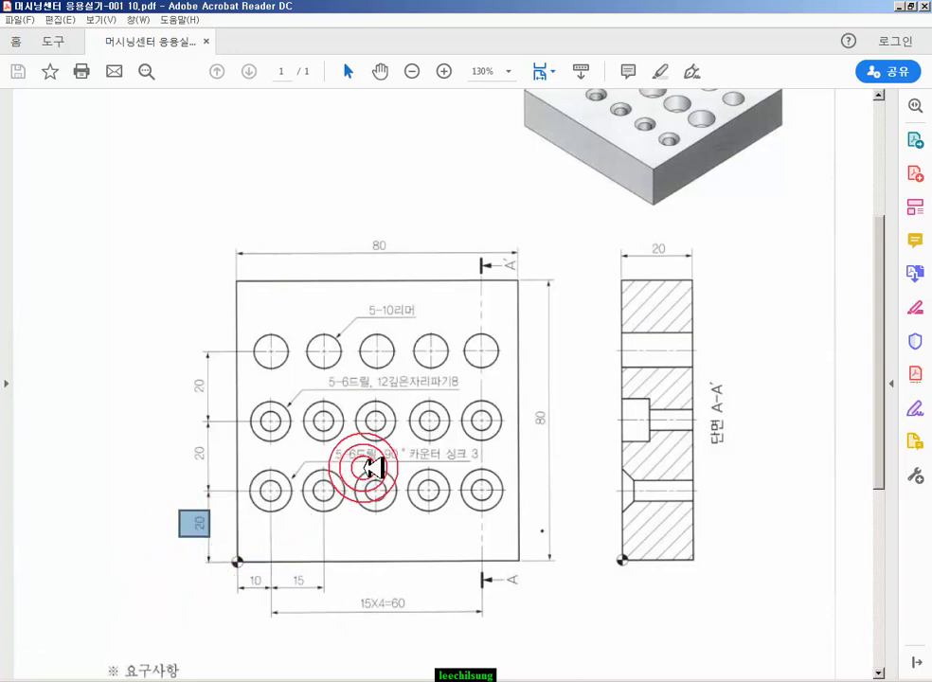
# Examine the drill and countersink callout of the lowest hole row and its profile in the section view
pyautogui.keyDown('ctrl'); pyautogui.scroll(2, 371, 468); pyautogui.keyUp('ctrl')
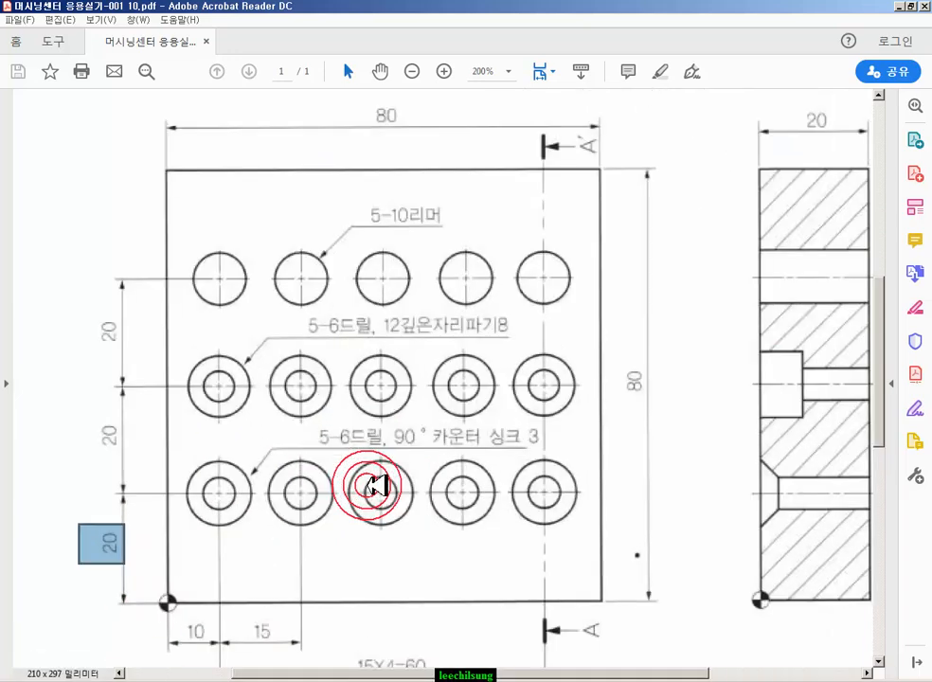
pyautogui.moveTo(333, 420); pyautogui.dragTo(392, 453)
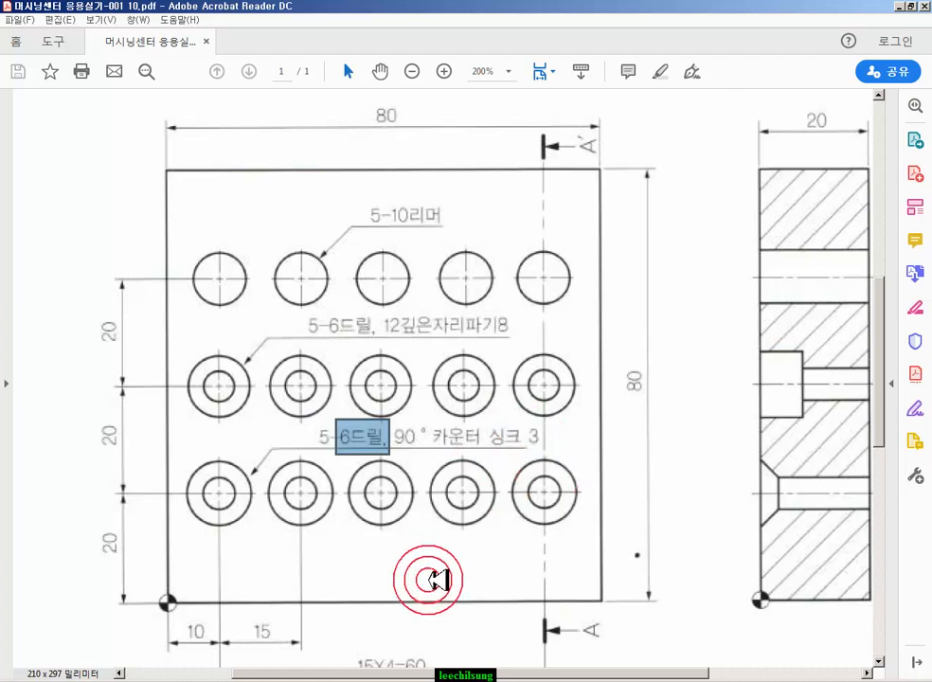
pyautogui.moveTo(522, 416); pyautogui.dragTo(553, 449)
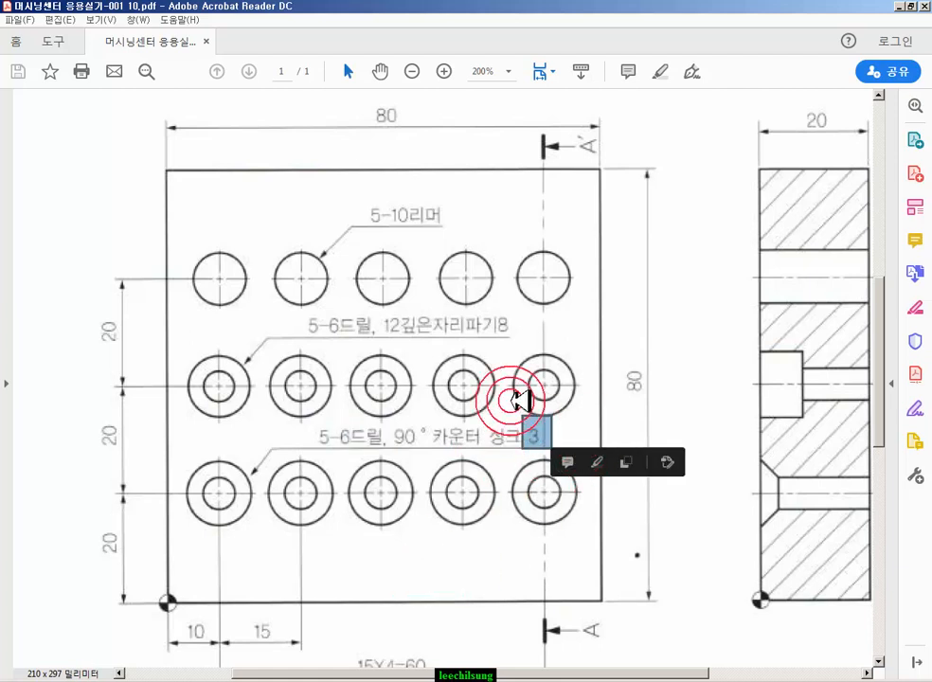
pyautogui.scroll(-2, 379, 389)
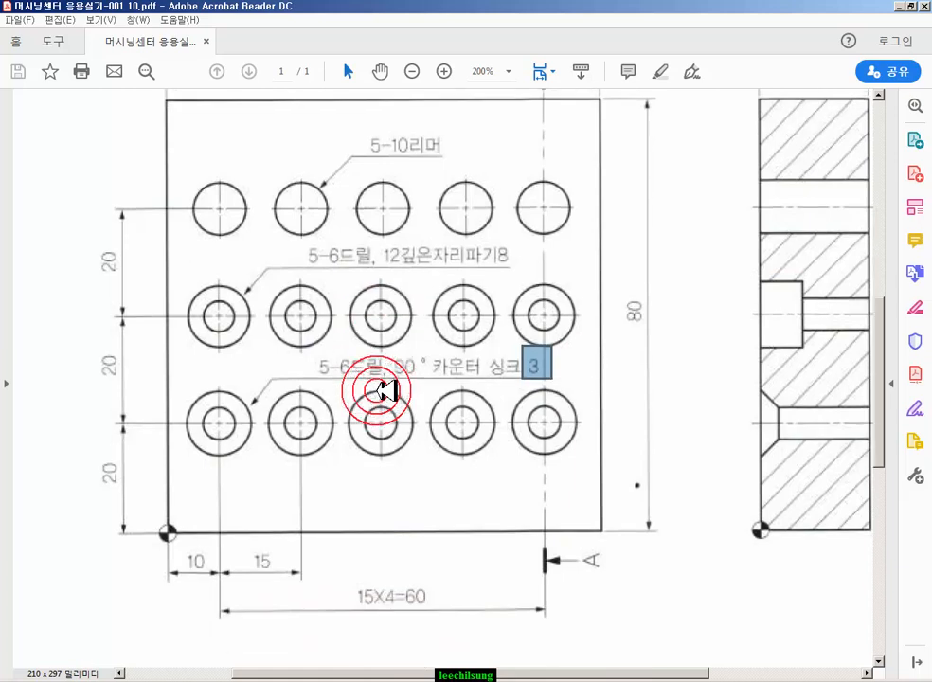
pyautogui.moveTo(742, 381); pyautogui.dragTo(780, 414)
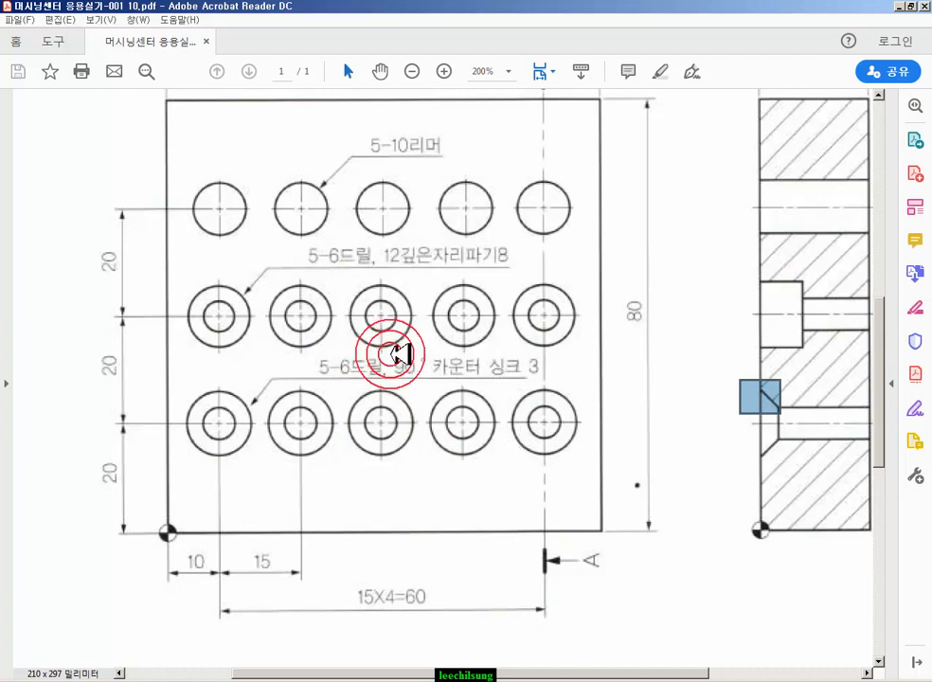
pyautogui.moveTo(436, 377); pyautogui.dragTo(444, 387)
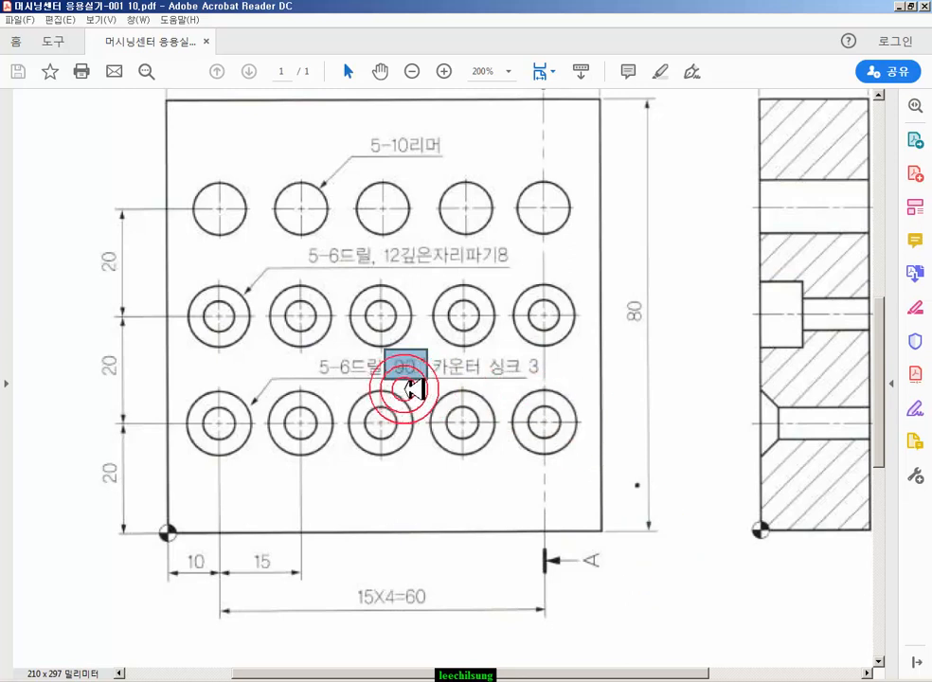
pyautogui.moveTo(379, 374); pyautogui.dragTo(381, 374)
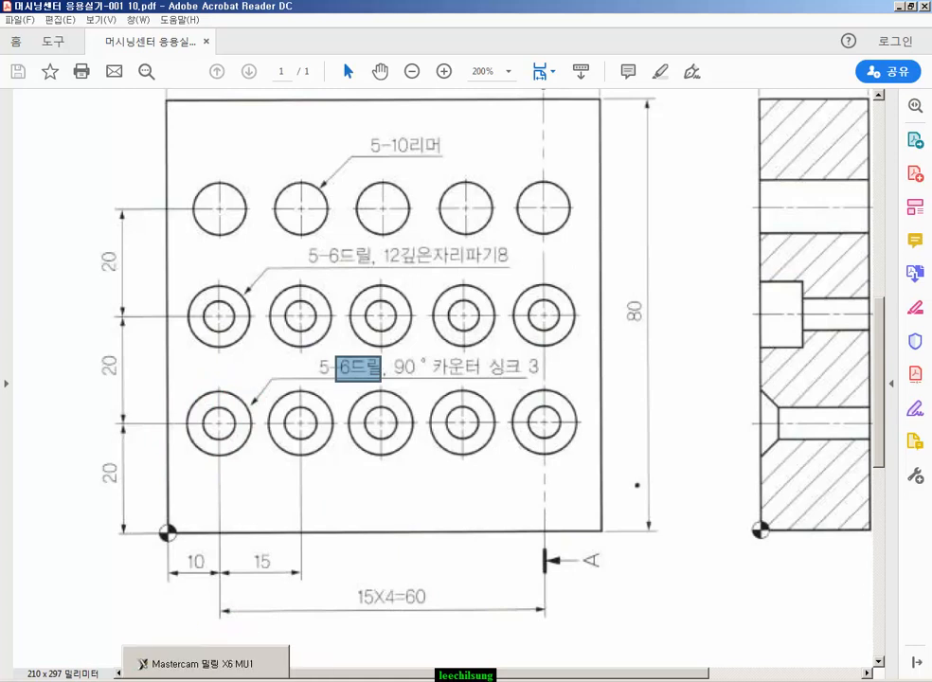
# Switch to Mastercam and draw a 6 mm diameter circle centred at X10 Y20
pyautogui.click(206, 677)
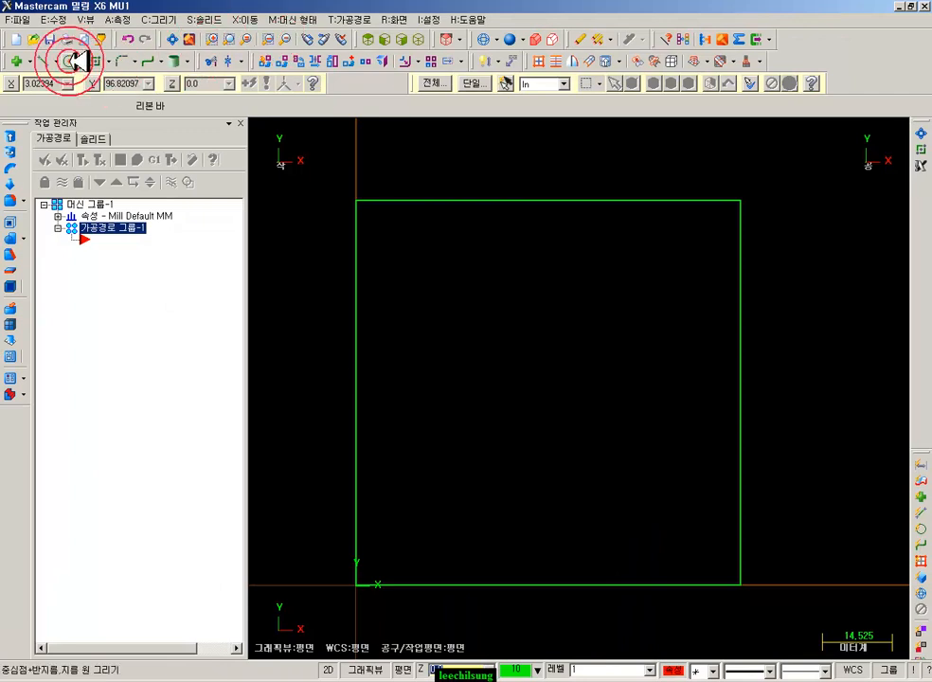
pyautogui.click(155, 19)
pyautogui.moveTo(208, 72)
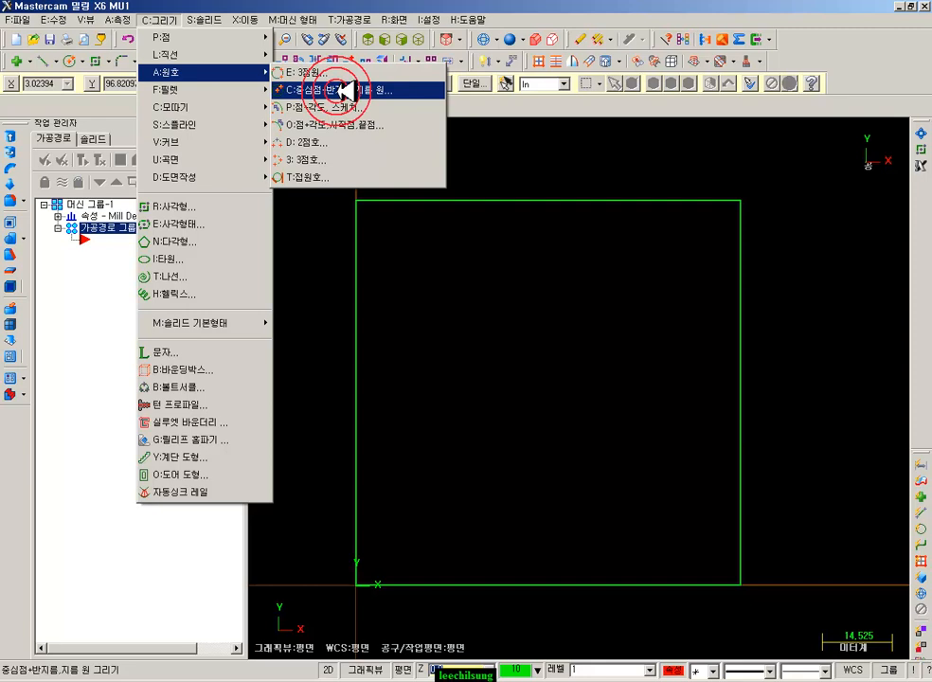
pyautogui.click(341, 90)
pyautogui.click(311, 105)
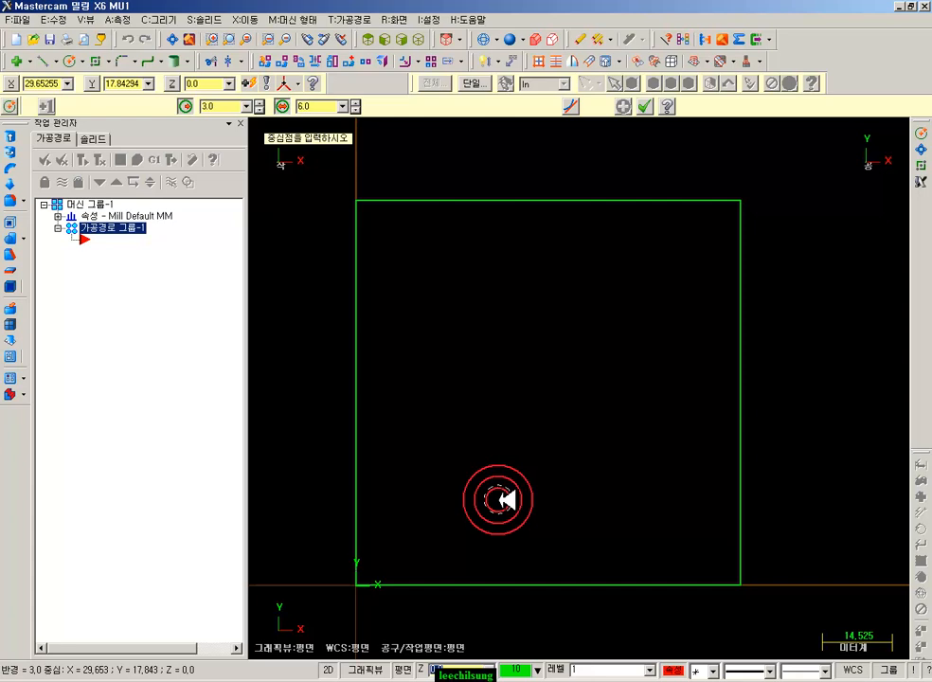
pyautogui.press('space')
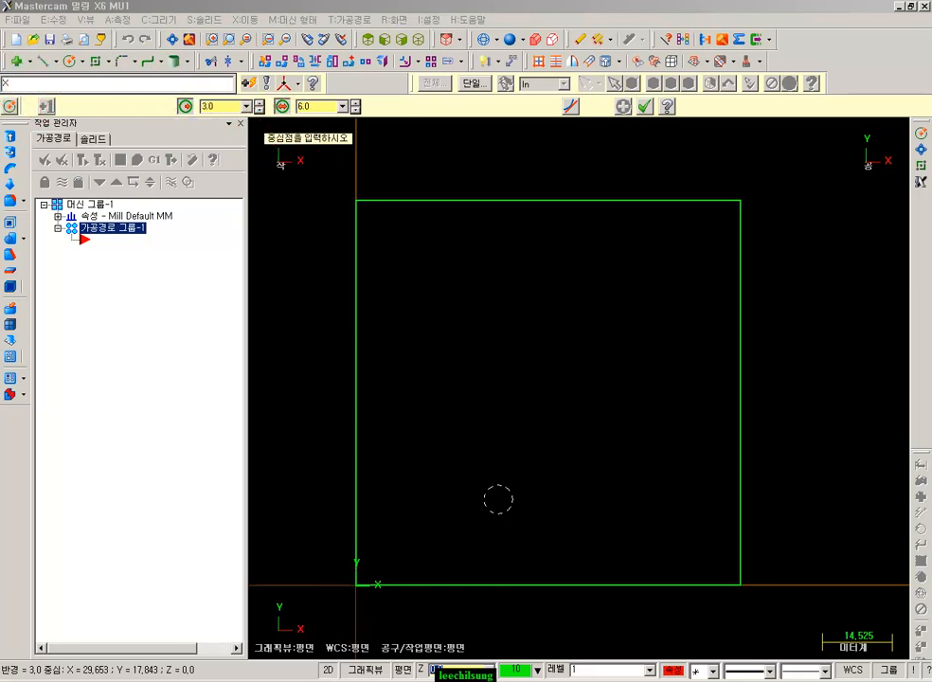
pyautogui.click(230, 681)
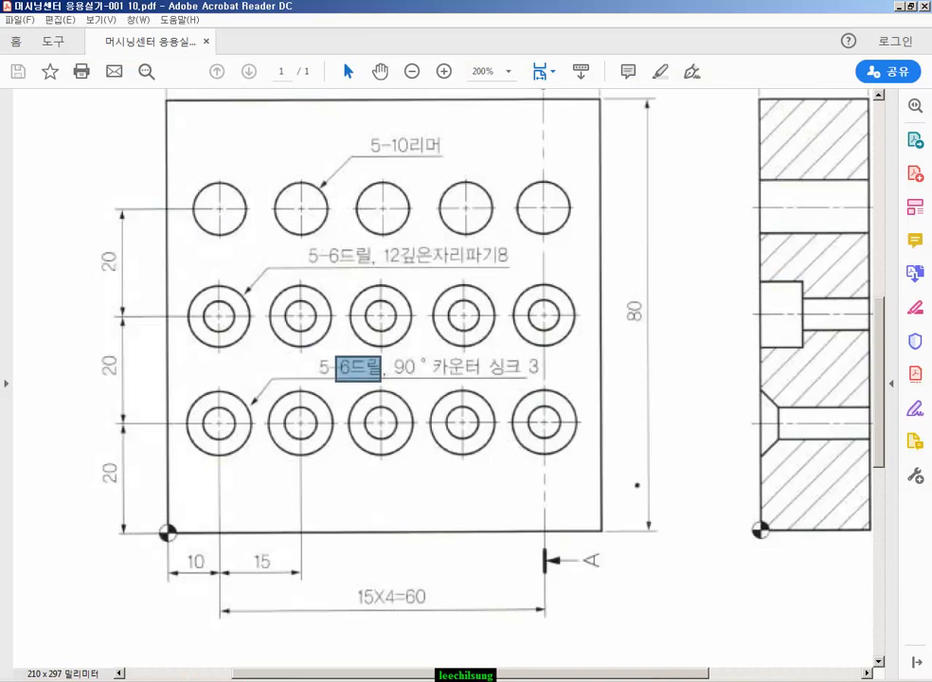
pyautogui.click(237, 681)
pyautogui.click(62, 88)
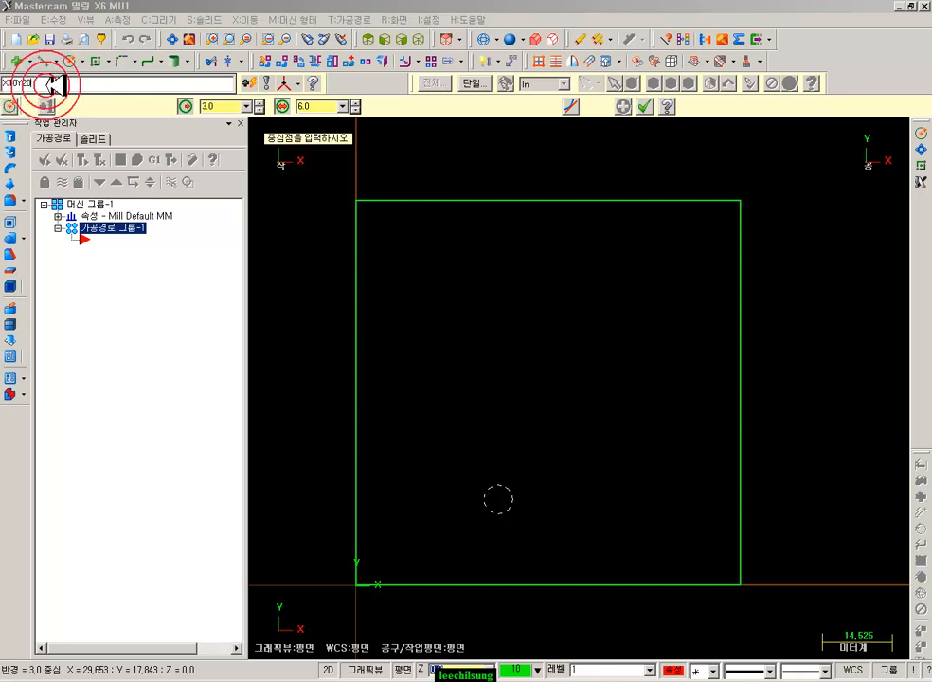
pyautogui.press('Return')
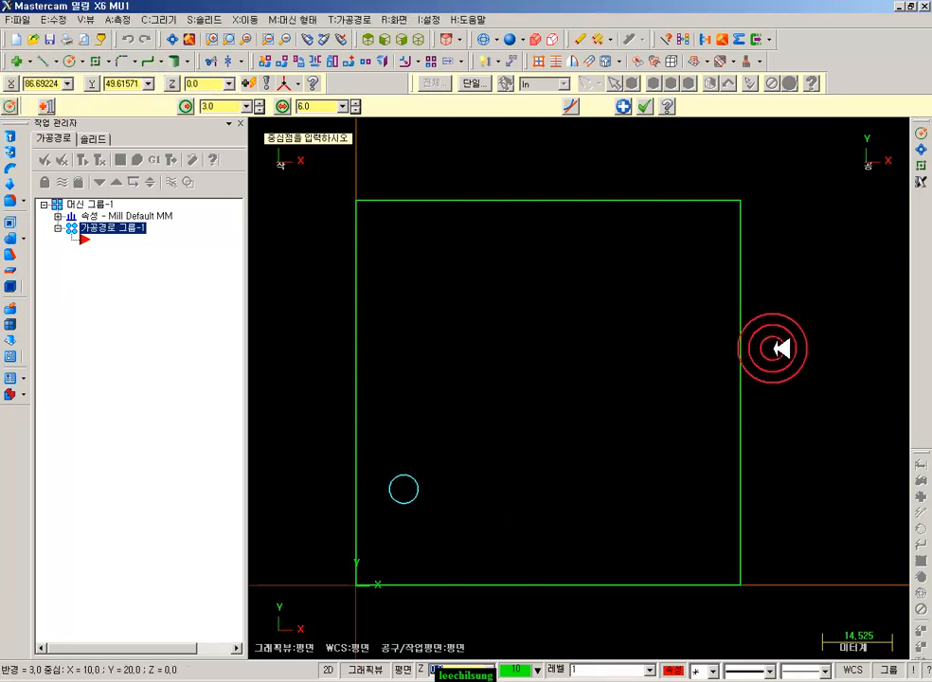
pyautogui.click(647, 106)
# Add a point dimension to the circle's centre, placing its coordinate label above and beside the circle
pyautogui.scroll(1, 327, 609)
pyautogui.scroll(-4, 595, 399)
pyautogui.scroll(4, 363, 540)
pyautogui.scroll(4, 393, 543)
pyautogui.click(231, 681)
pyautogui.click(230, 681)
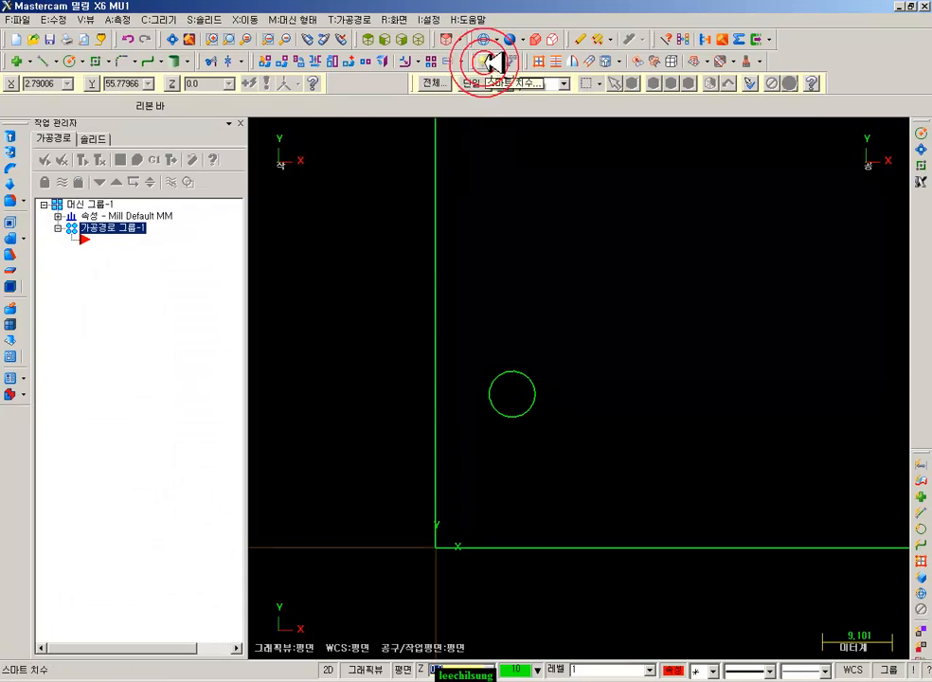
pyautogui.click(502, 63)
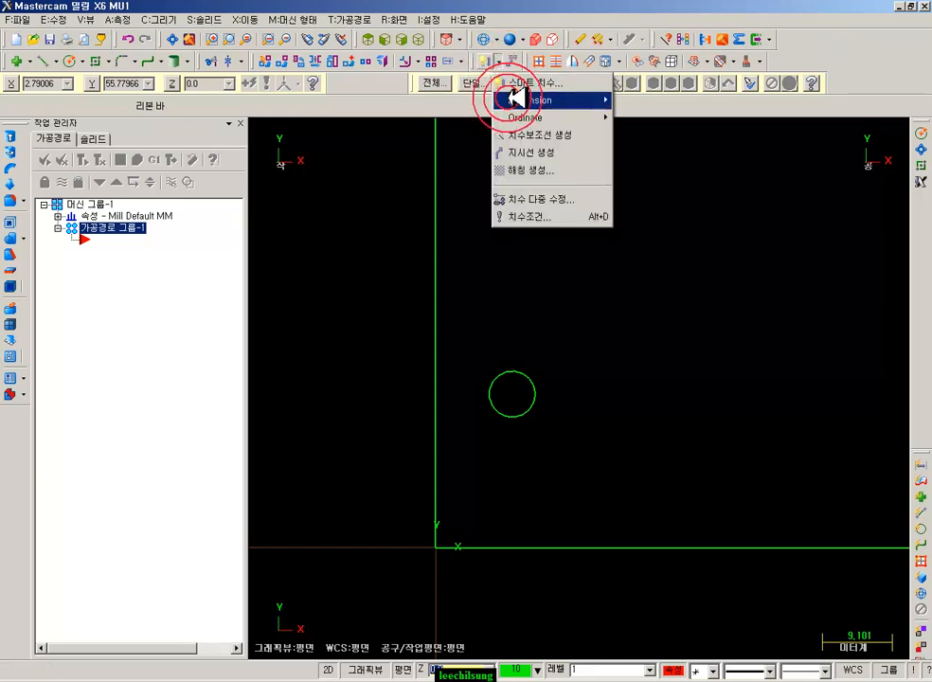
pyautogui.moveTo(520, 100)
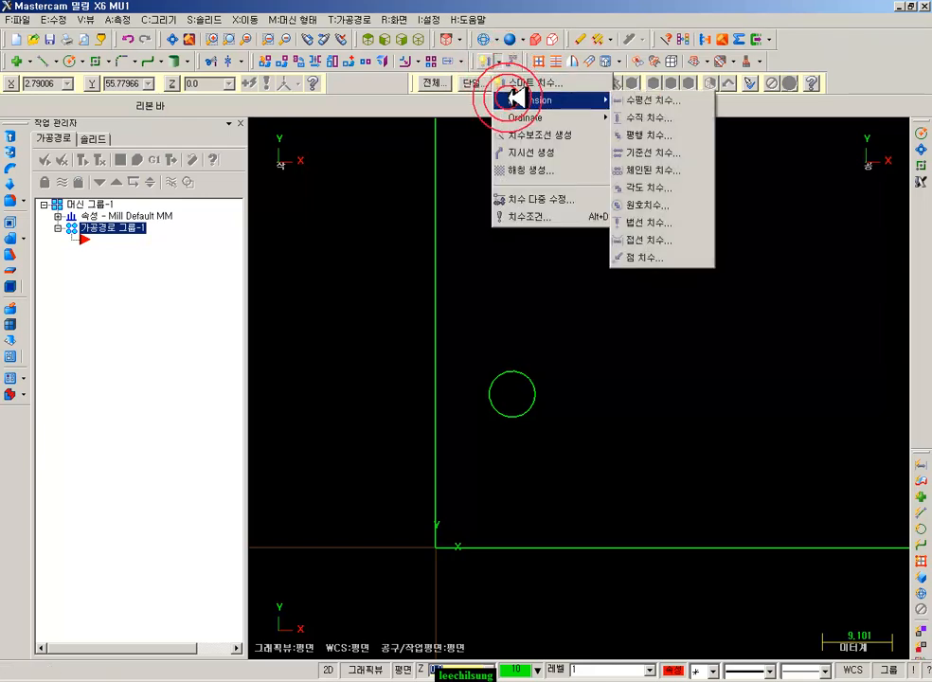
pyautogui.click(661, 261)
pyautogui.click(513, 394)
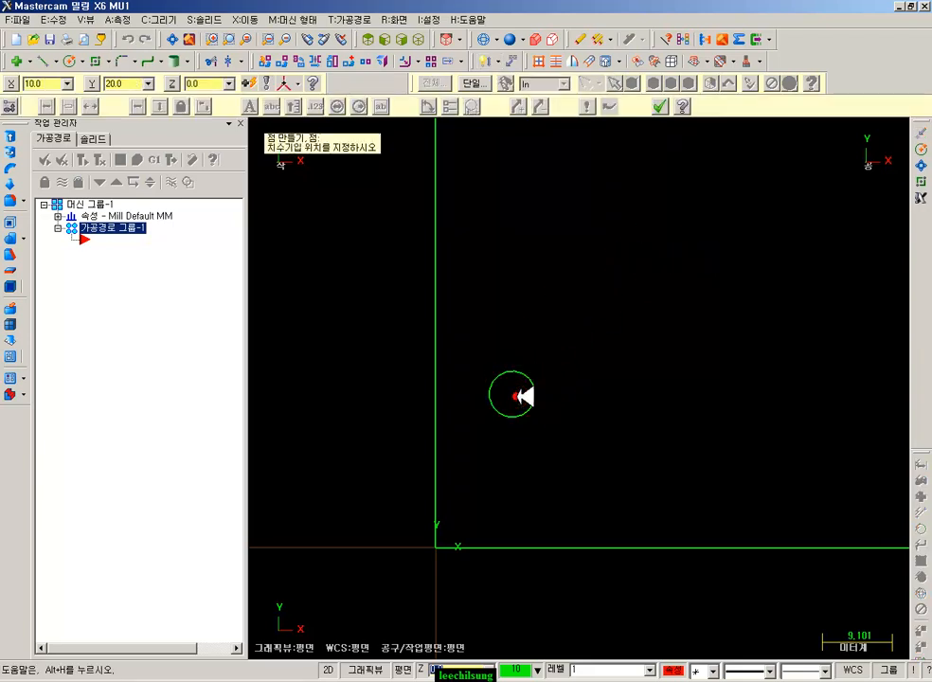
pyautogui.click(647, 339)
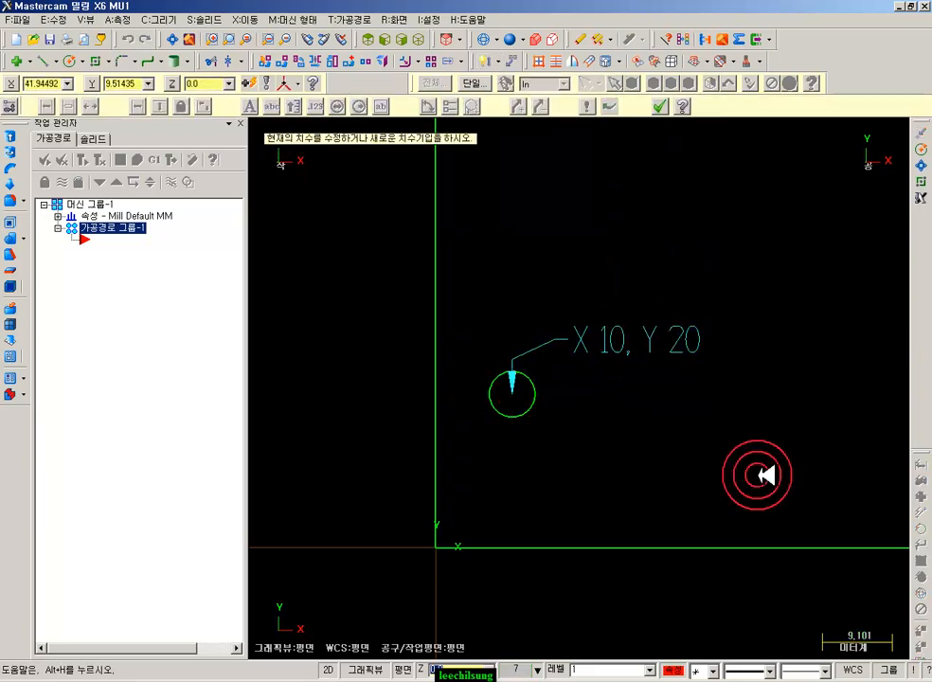
pyautogui.click(661, 106)
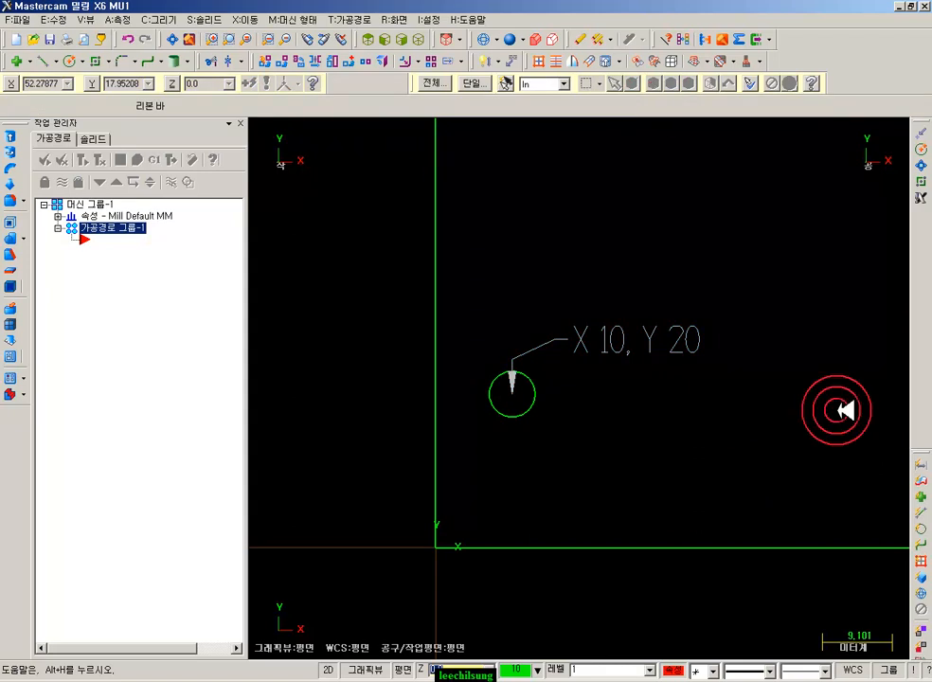
# Dimension the circle's diameter with Smart Dimension, placing the label diagonally below the circle
pyautogui.click(488, 62)
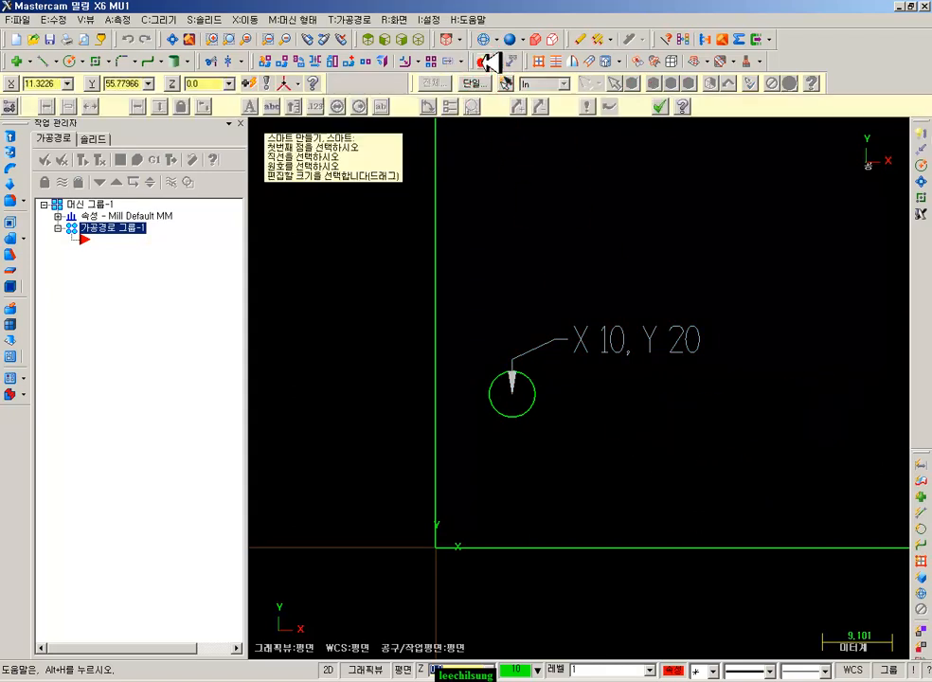
pyautogui.click(527, 414)
pyautogui.click(760, 150)
pyautogui.click(662, 104)
pyautogui.click(755, 235)
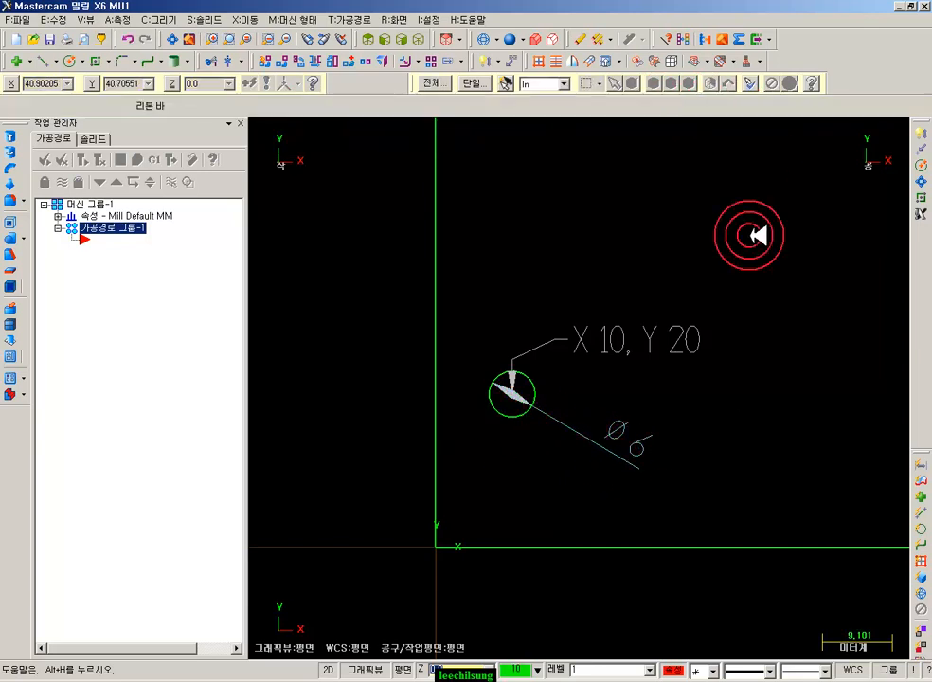
# Switch to the PDF drawing and examine the first hole of the lowest row and its drill and 90° countersink callout
pyautogui.hotkey('alt', 'Tab')
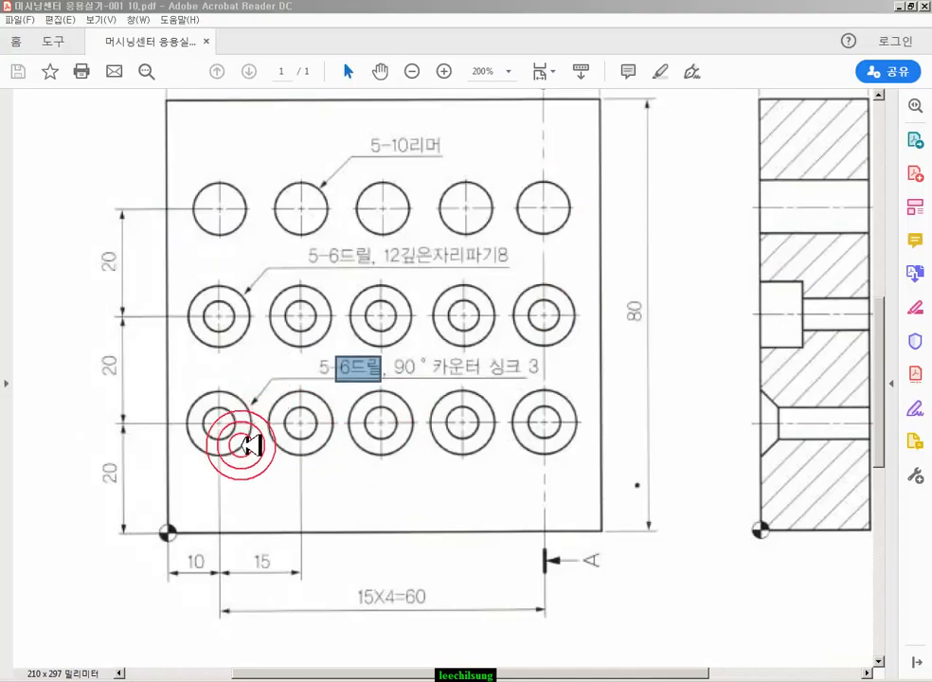
pyautogui.moveTo(233, 446); pyautogui.dragTo(246, 462)
pyautogui.click(262, 494)
pyautogui.click(252, 464)
pyautogui.click(240, 456)
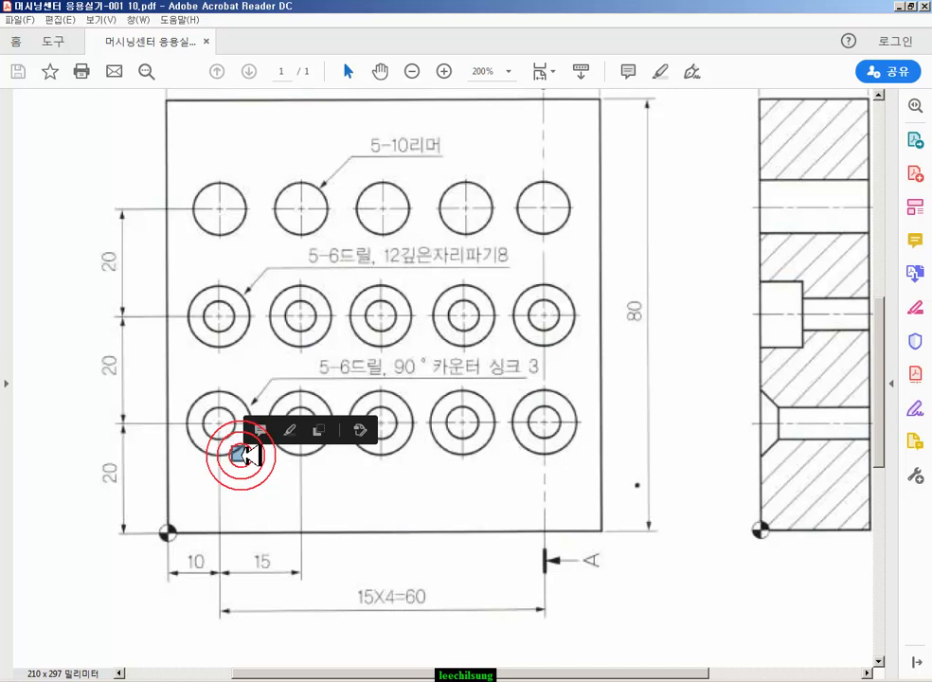
pyautogui.click(337, 352)
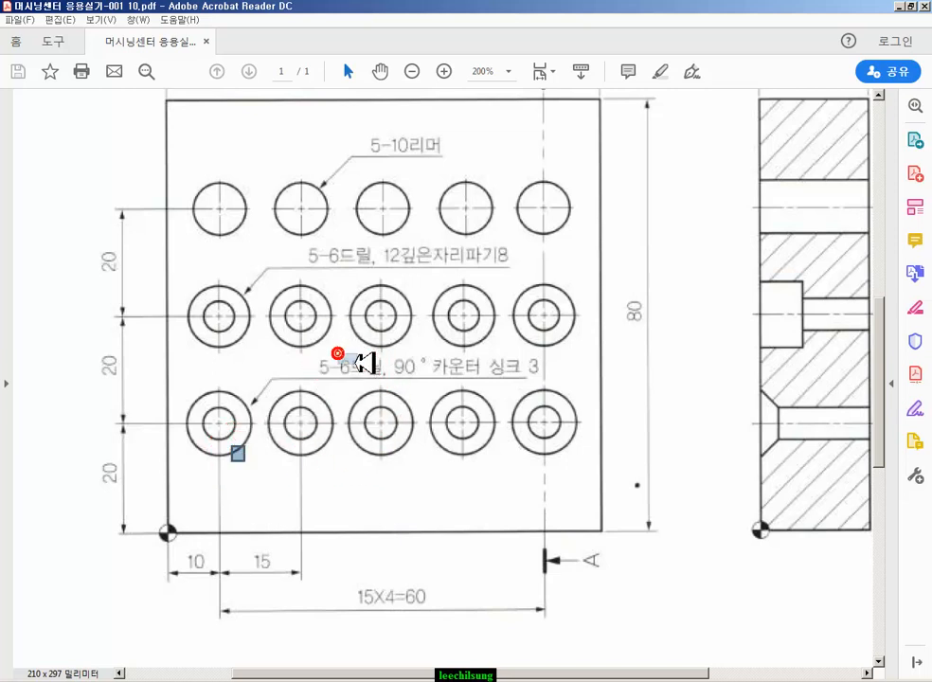
pyautogui.moveTo(359, 361); pyautogui.dragTo(381, 379)
pyautogui.click(541, 379)
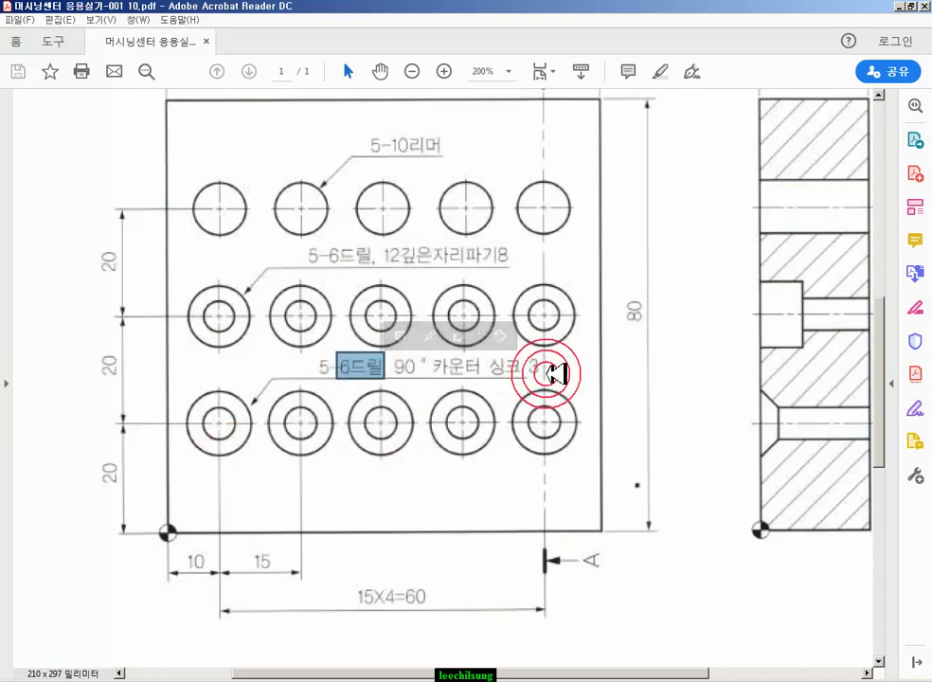
pyautogui.moveTo(557, 375); pyautogui.dragTo(526, 368)
pyautogui.moveTo(236, 428); pyautogui.dragTo(252, 494)
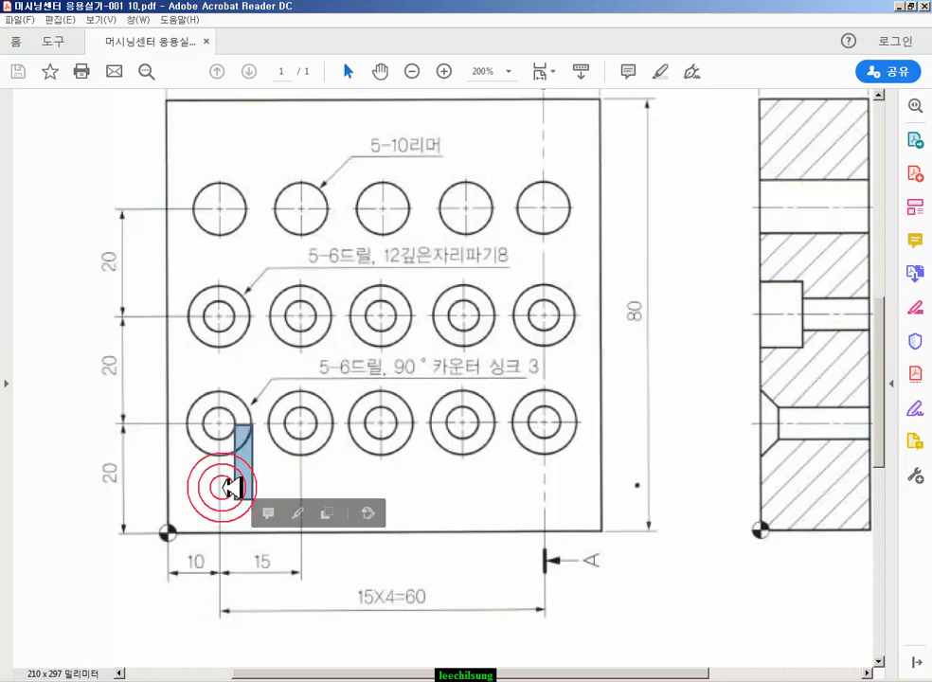
pyautogui.moveTo(199, 425); pyautogui.dragTo(254, 509)
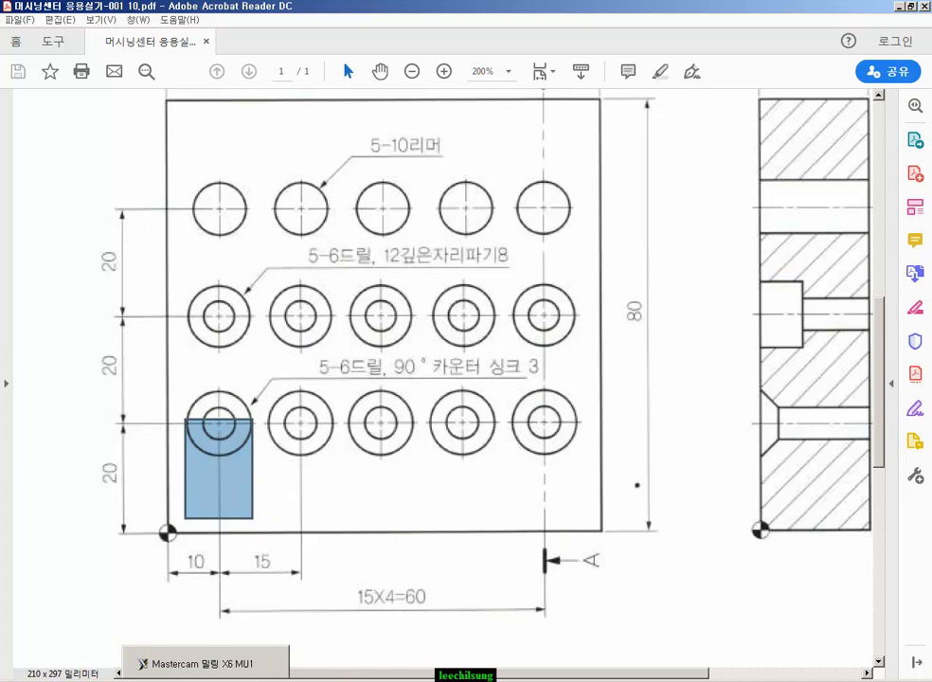
# Switch to Mastercam and draw a 12 mm diameter circle concentric with the 6 mm circle at X10 Y20
pyautogui.click(198, 662)
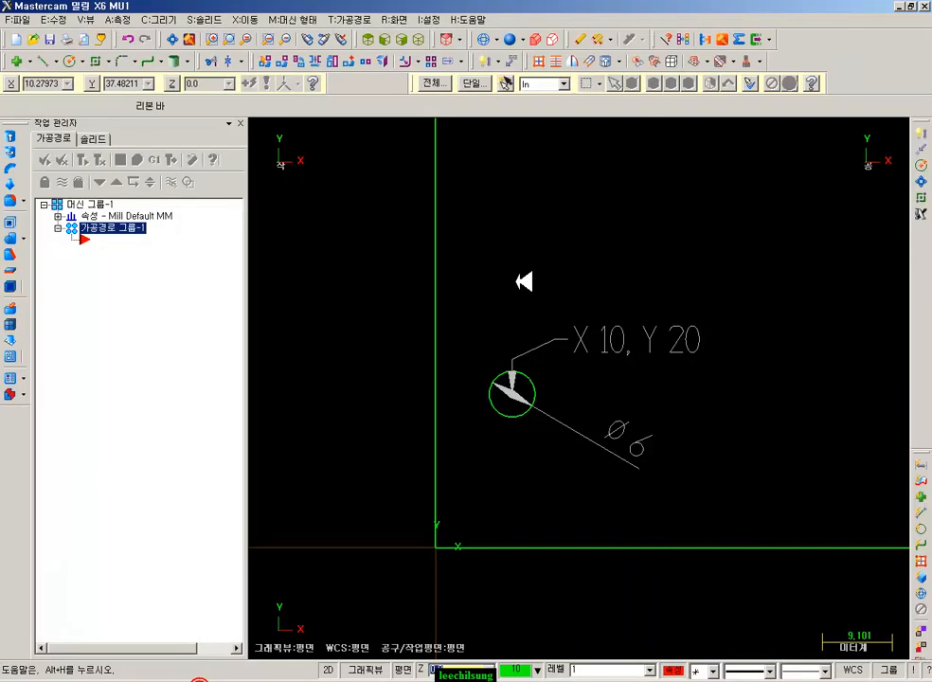
pyautogui.click(79, 62)
pyautogui.click(329, 106)
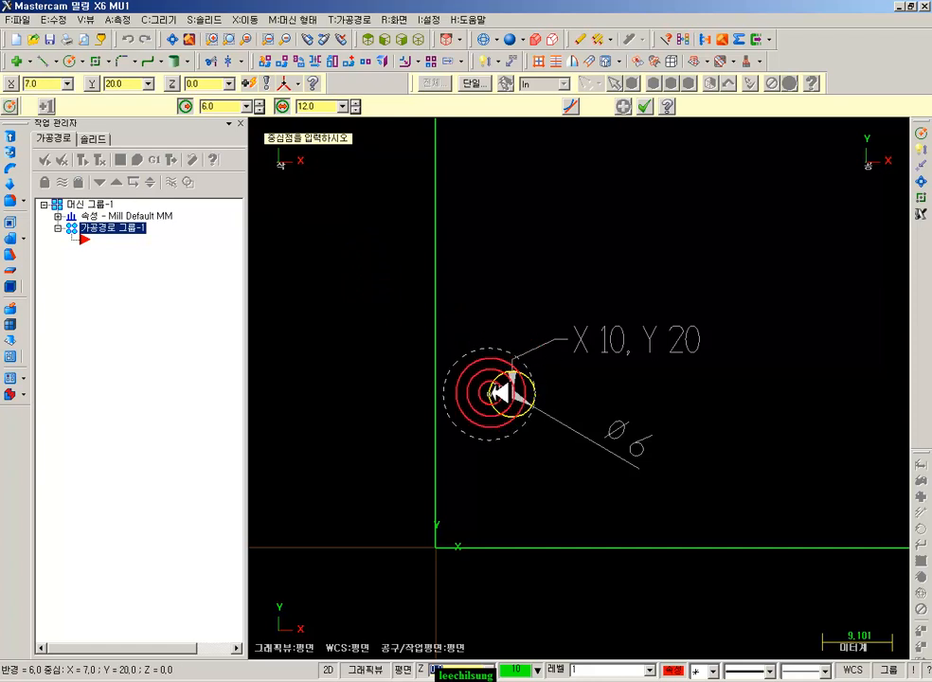
pyautogui.click(512, 394)
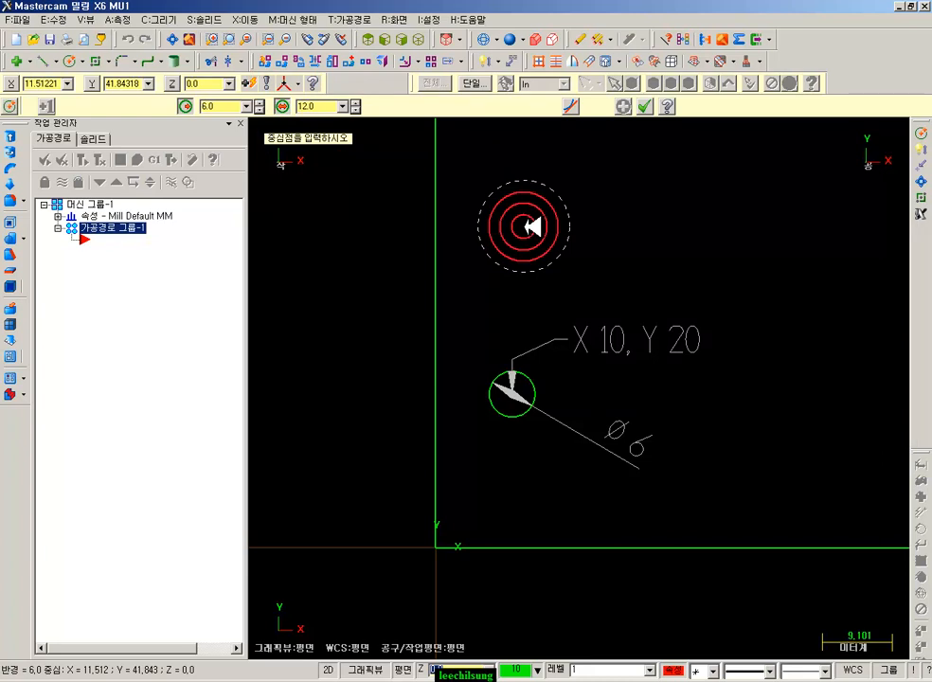
pyautogui.press('c')
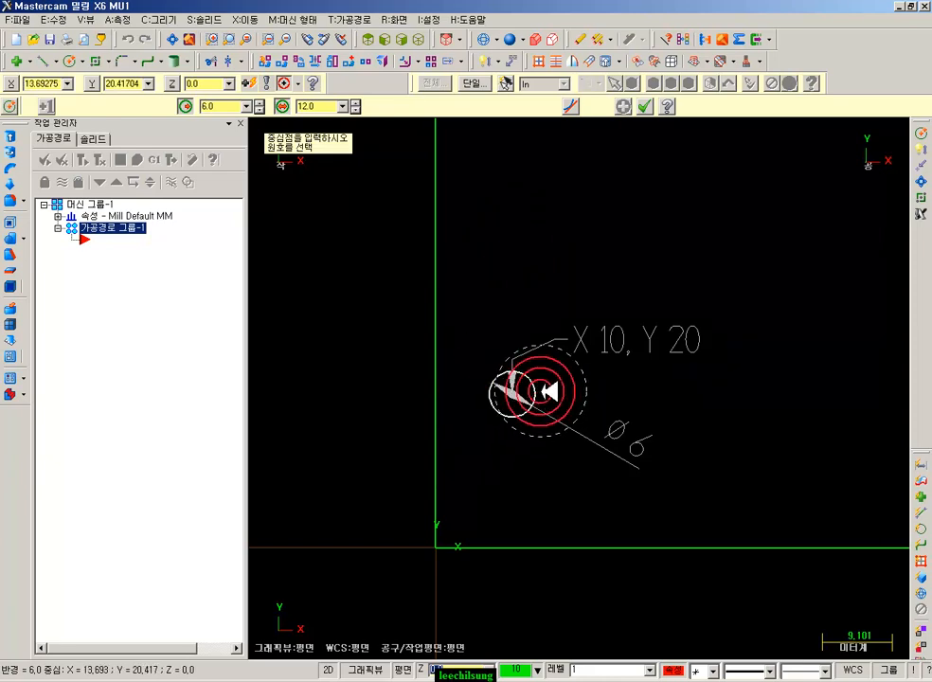
pyautogui.click(510, 415)
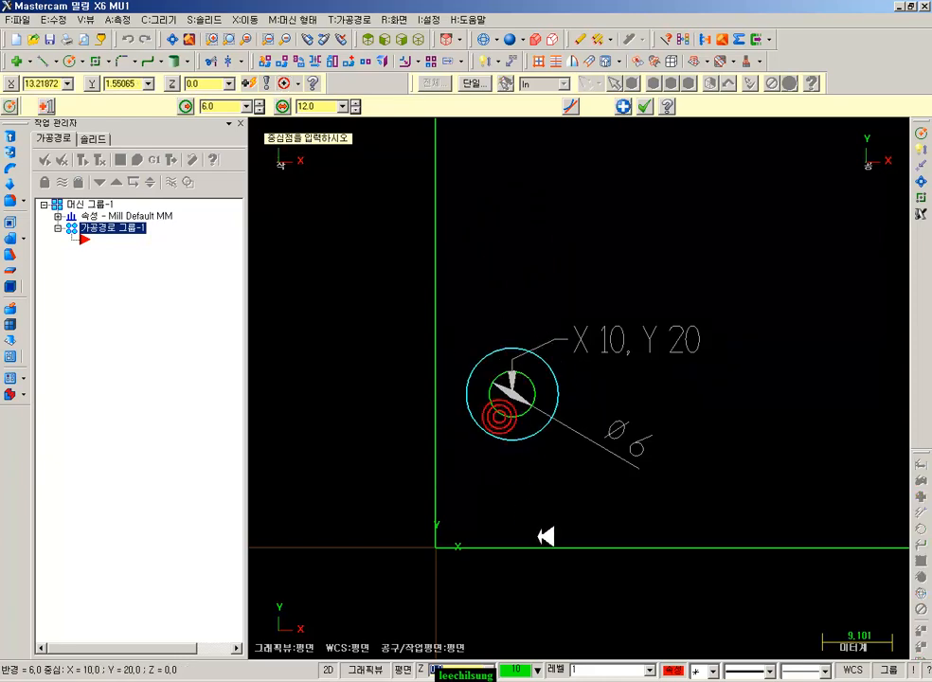
pyautogui.click(647, 105)
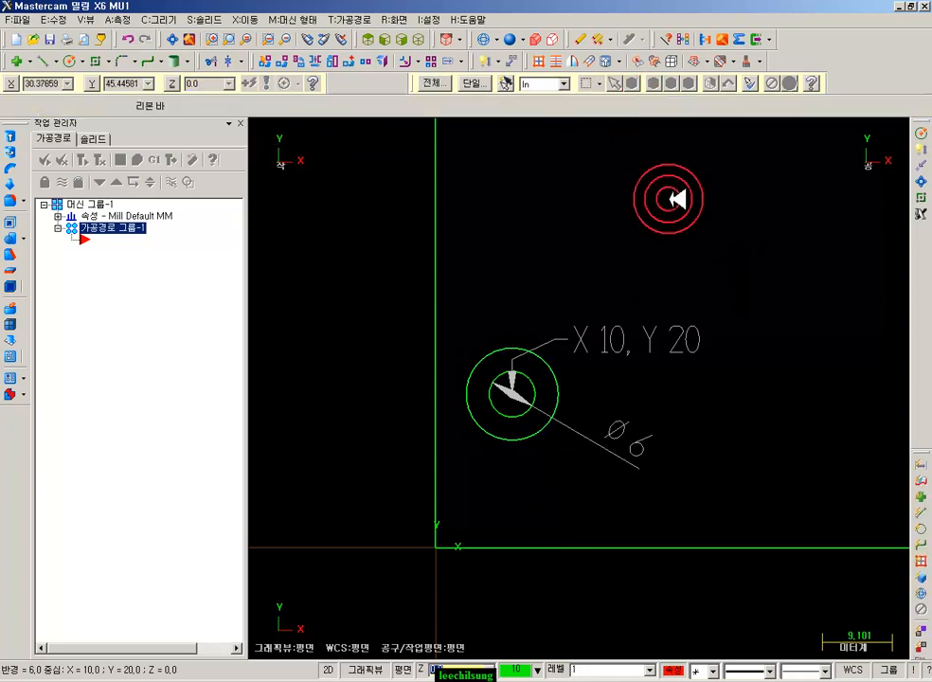
# Dimension the outer circle's diameter with Smart Dimension, placing the label diagonally above the circles
pyautogui.click(485, 59)
pyautogui.click(478, 350)
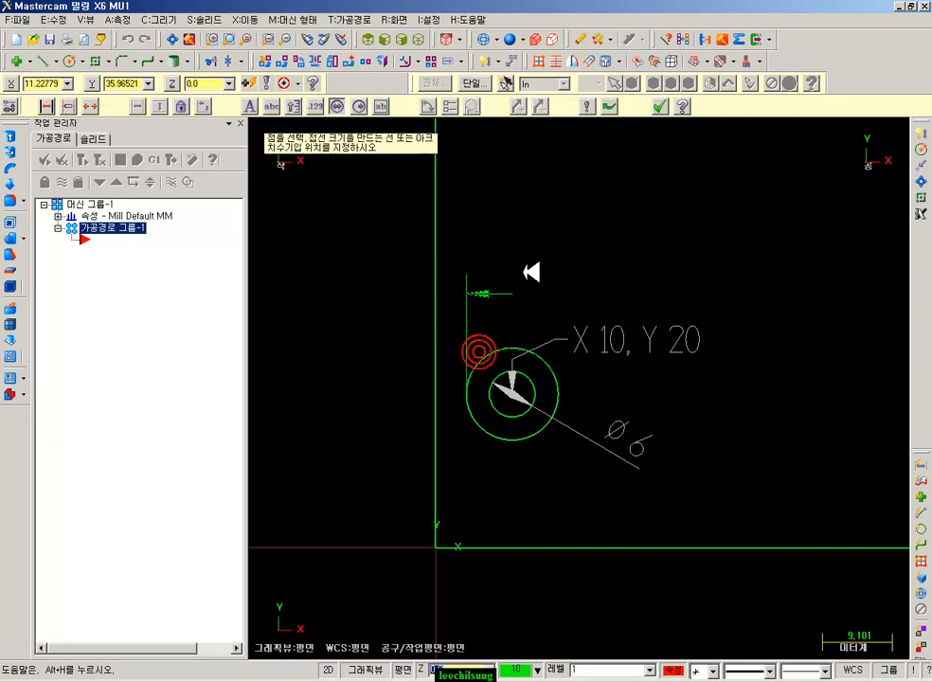
pyautogui.click(560, 251)
pyautogui.click(660, 105)
pyautogui.click(762, 276)
# Check the two lower hole rows' spacing in the PDF drawing, and start a linear array of both concentric circles in Mastercam
pyautogui.click(310, 590)
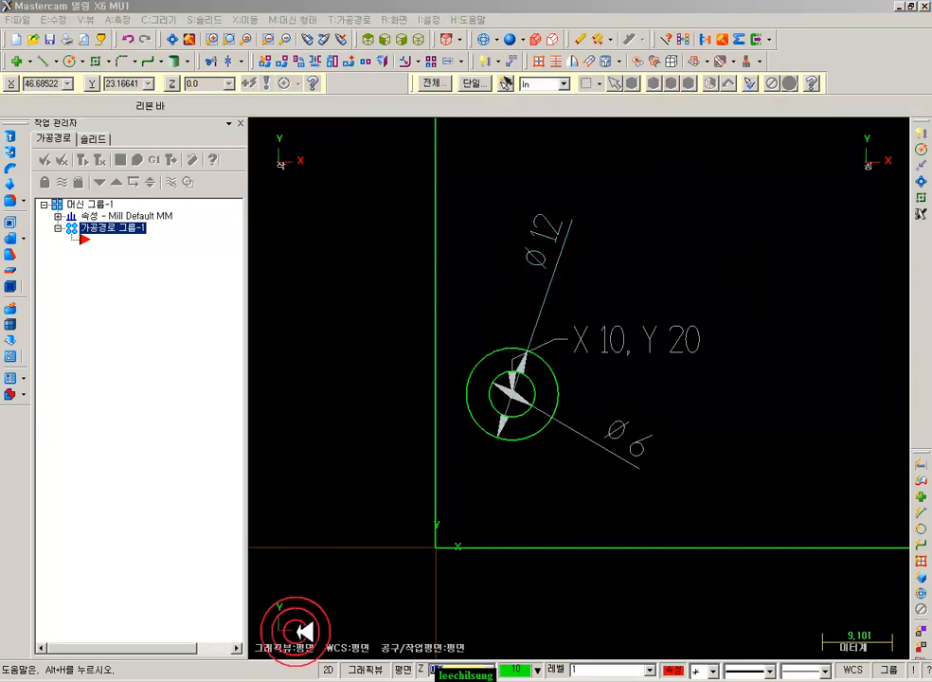
pyautogui.click(255, 681)
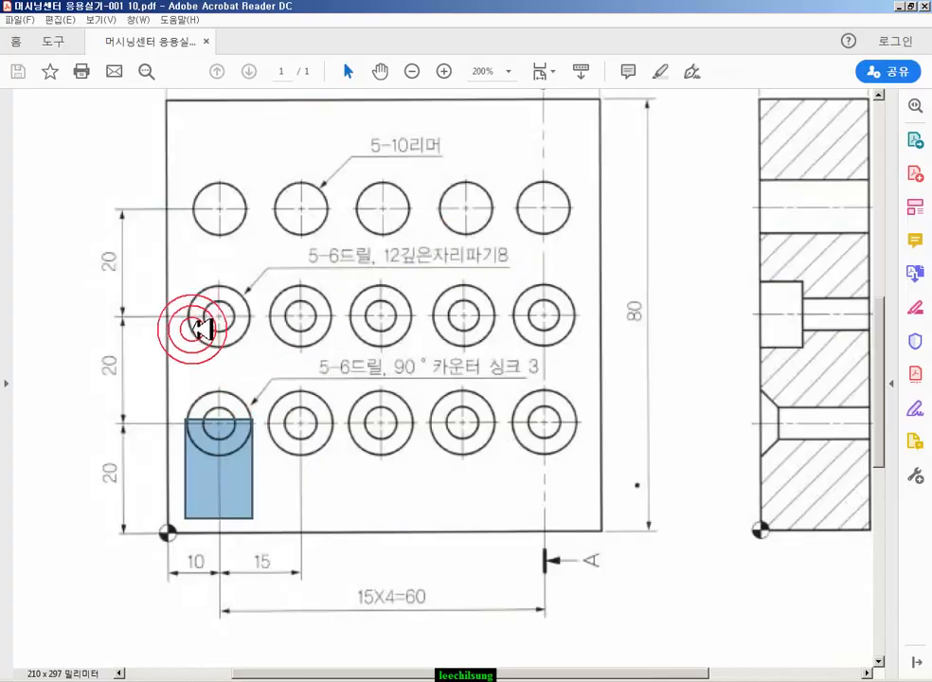
pyautogui.moveTo(183, 286); pyautogui.dragTo(574, 459)
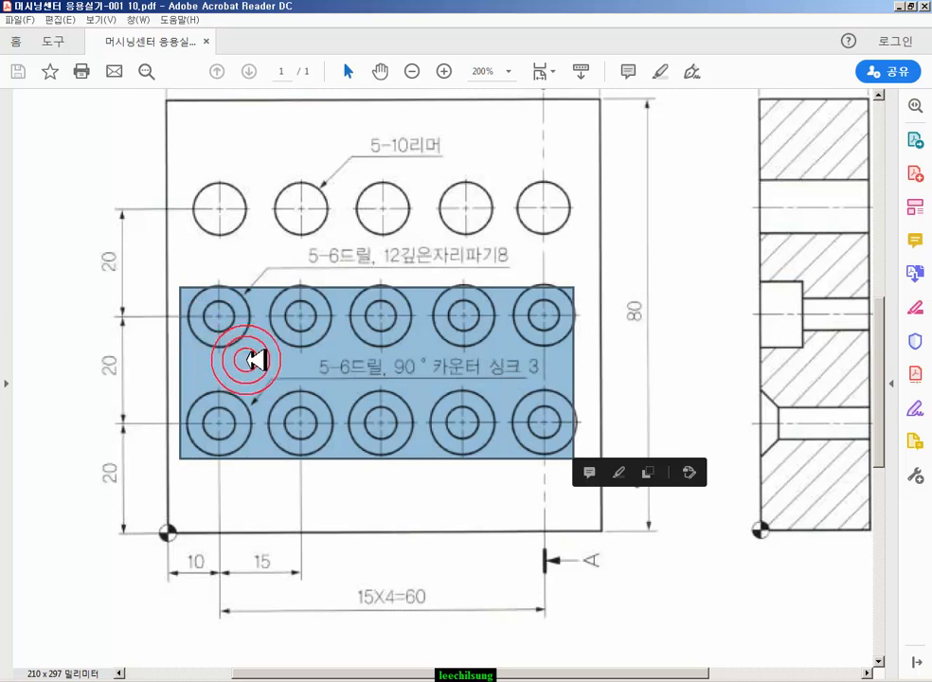
pyautogui.moveTo(287, 543); pyautogui.dragTo(247, 588)
pyautogui.moveTo(85, 342); pyautogui.dragTo(133, 387)
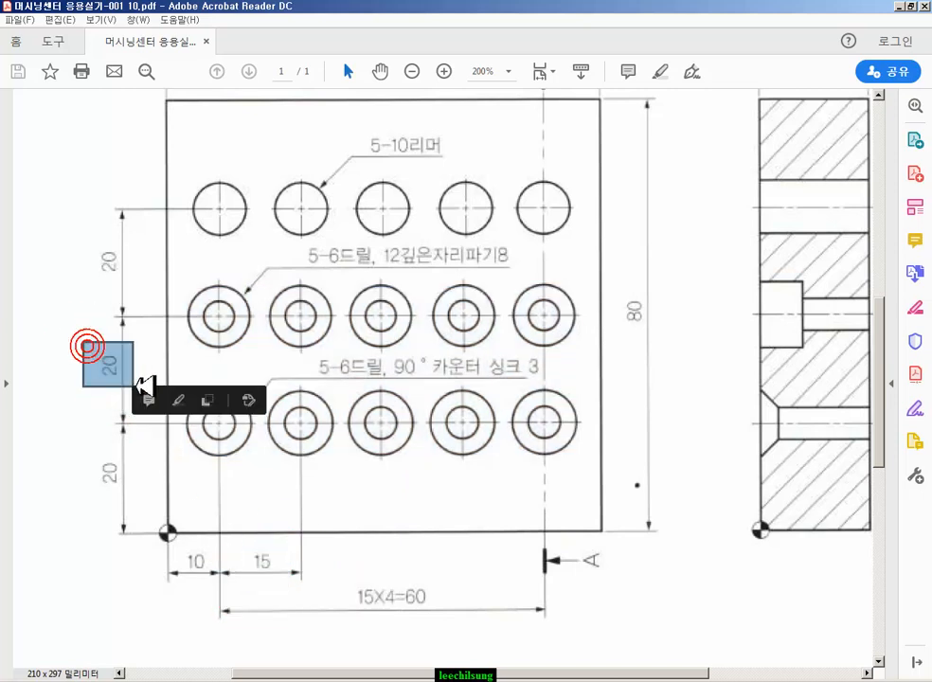
pyautogui.click(208, 681)
pyautogui.click(537, 431)
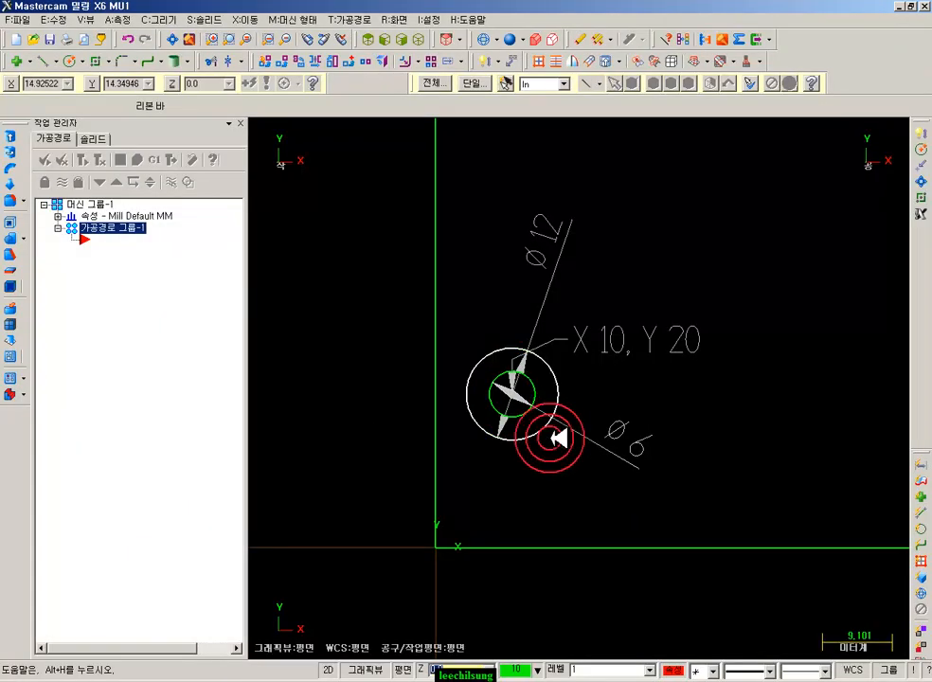
pyautogui.scroll(-4, 322, 436)
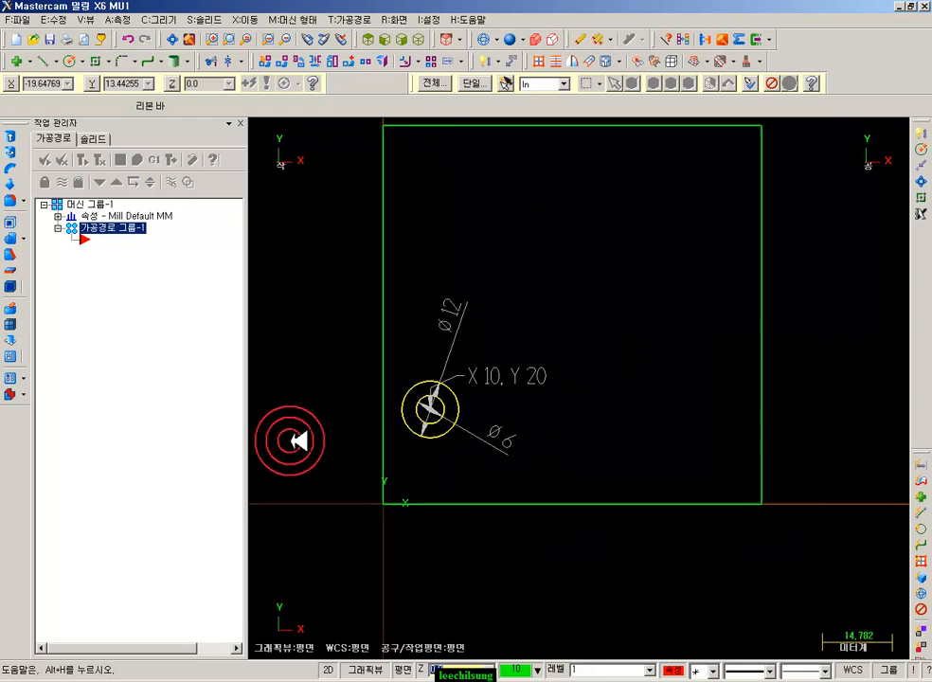
pyautogui.scroll(1, 417, 461)
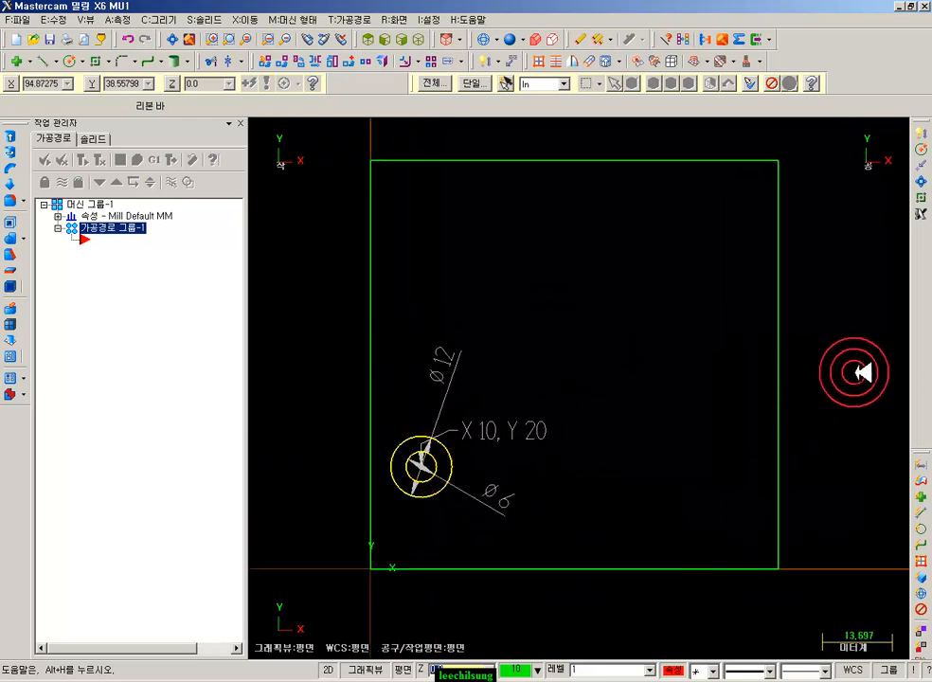
pyautogui.click(248, 20)
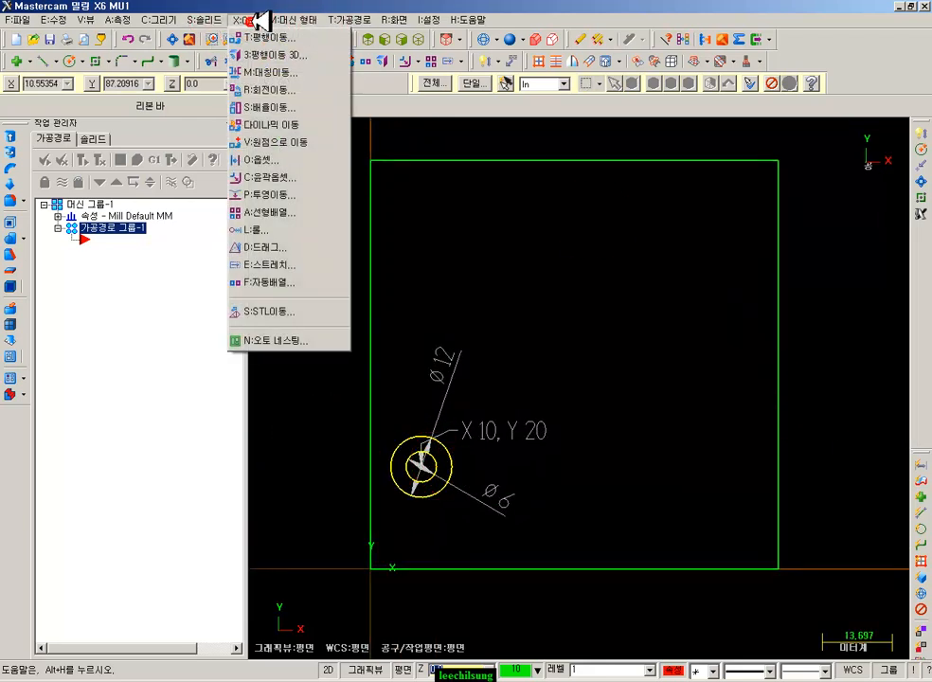
pyautogui.click(293, 216)
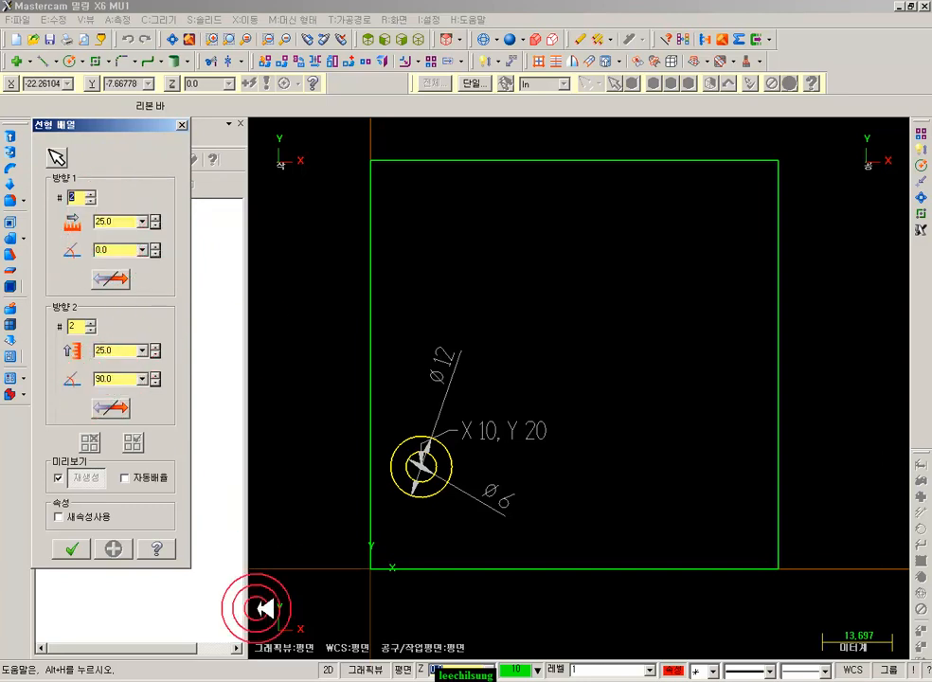
# Set the array spacing in direction 1 to 15 mm, checking the hole pitch in the PDF drawing
pyautogui.click(226, 681)
pyautogui.click(225, 680)
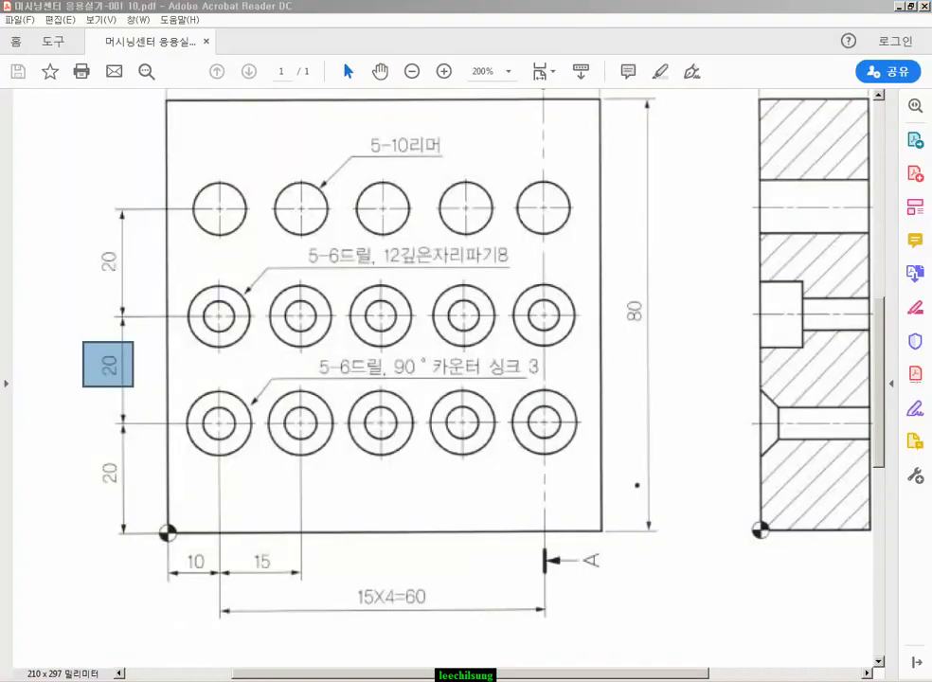
pyautogui.click(114, 221)
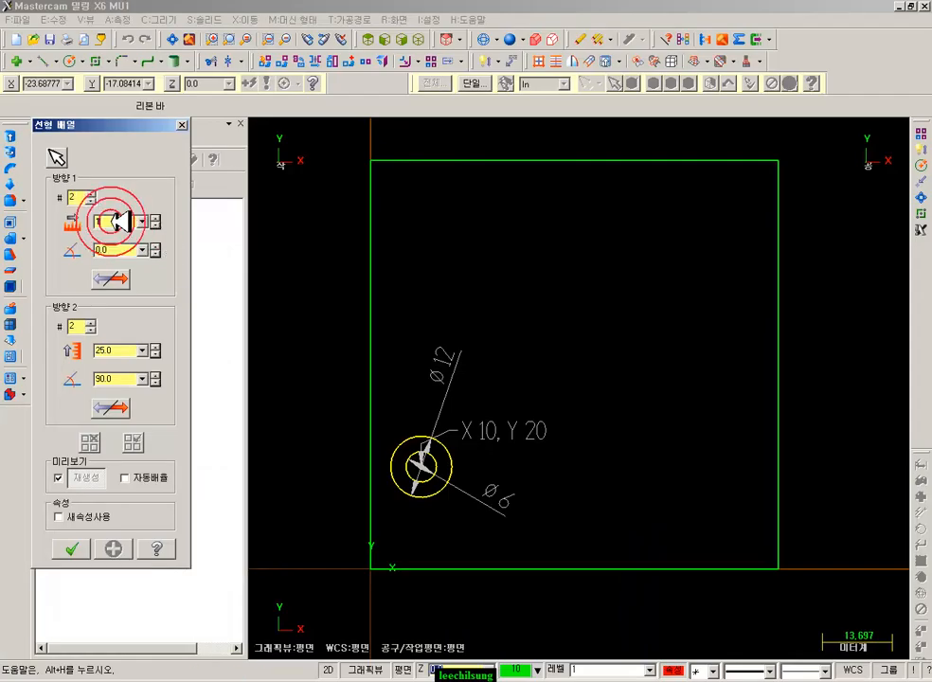
pyautogui.write('15')
pyautogui.press('Return')
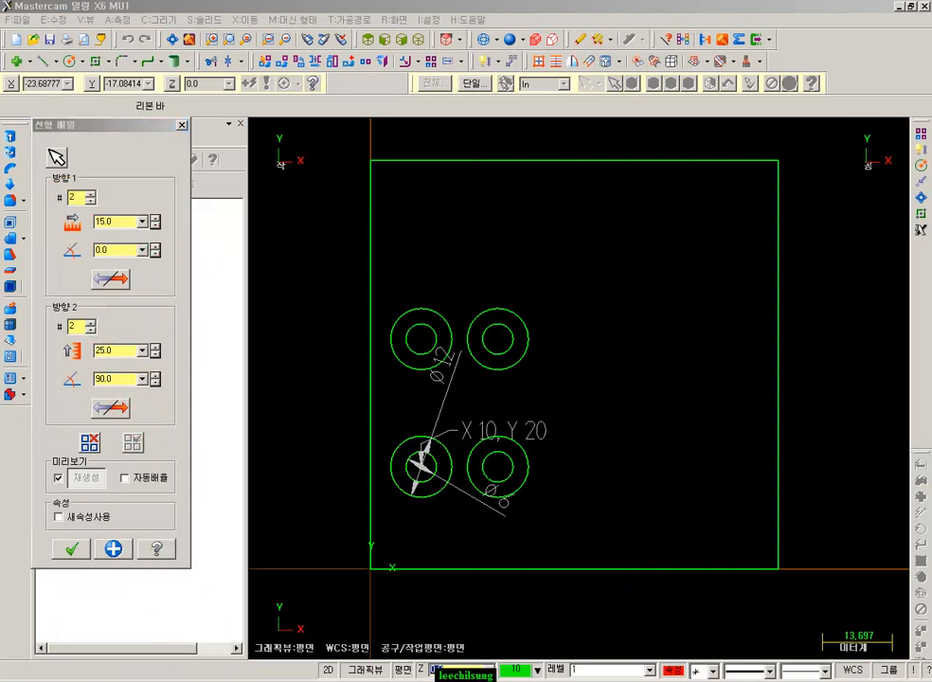
# Set the array's direction 2 spacing to 20 mm and its direction 1 count to 5
pyautogui.hotkey('alt', 'Tab')
pyautogui.hotkey('alt', 'Tab')
pyautogui.click(118, 350)
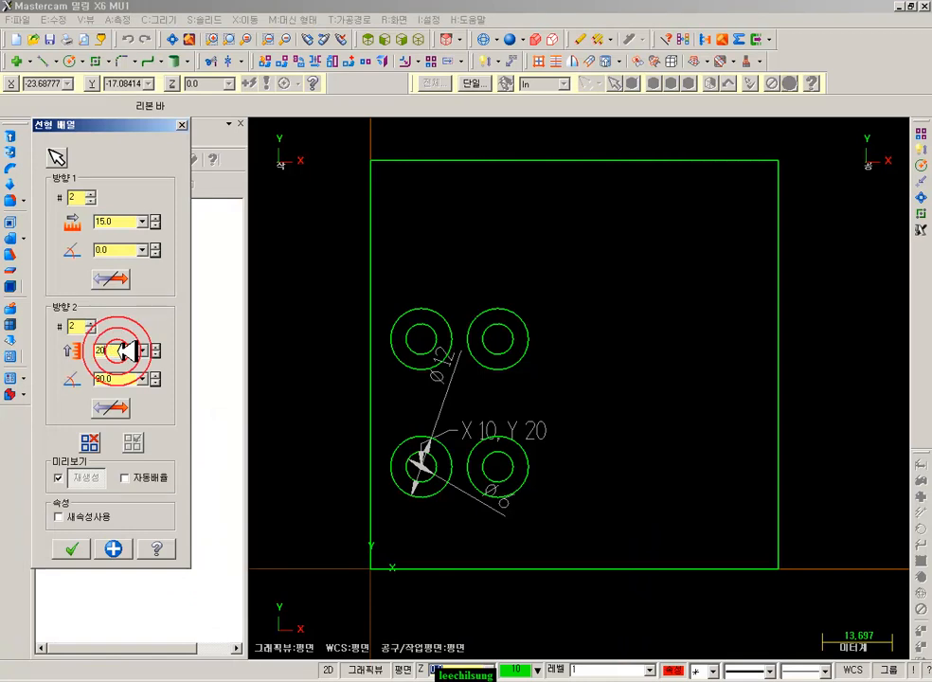
pyautogui.write('20')
pyautogui.press('Return')
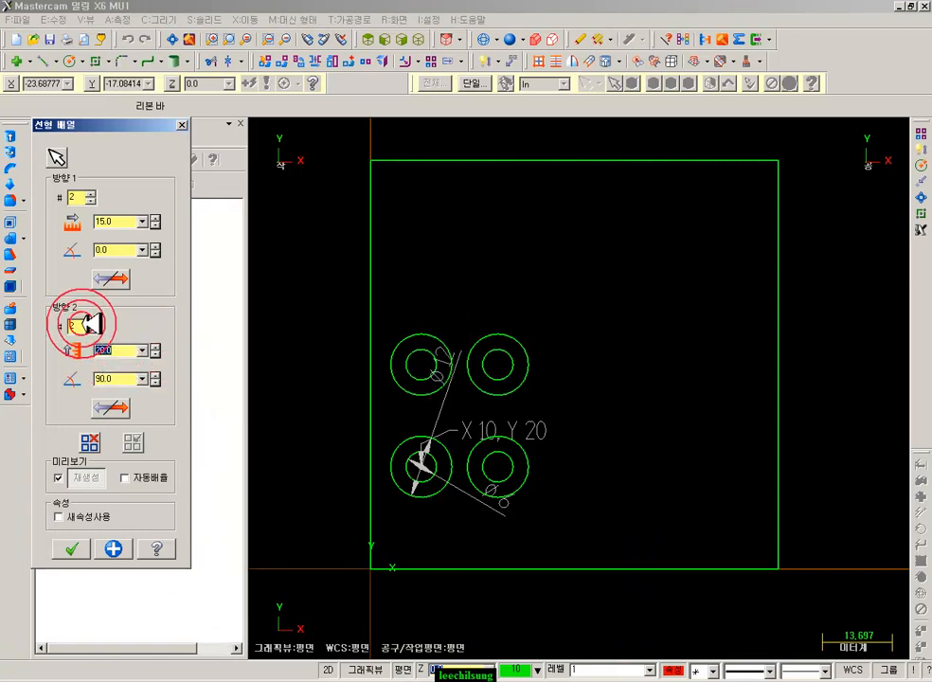
pyautogui.click(91, 192)
pyautogui.click(91, 192)
pyautogui.click(92, 193)
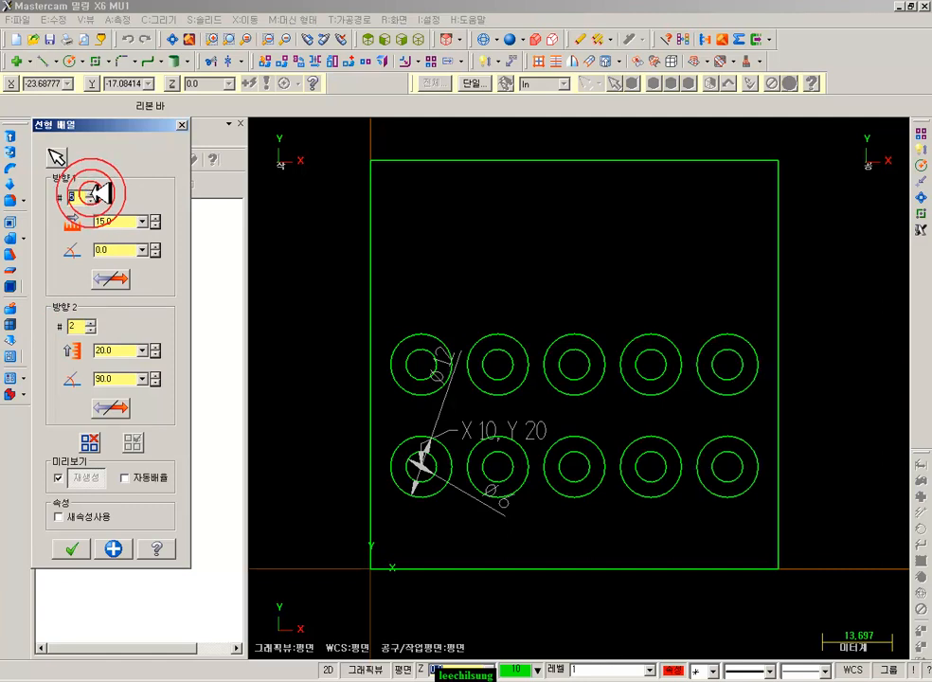
pyautogui.click(230, 673)
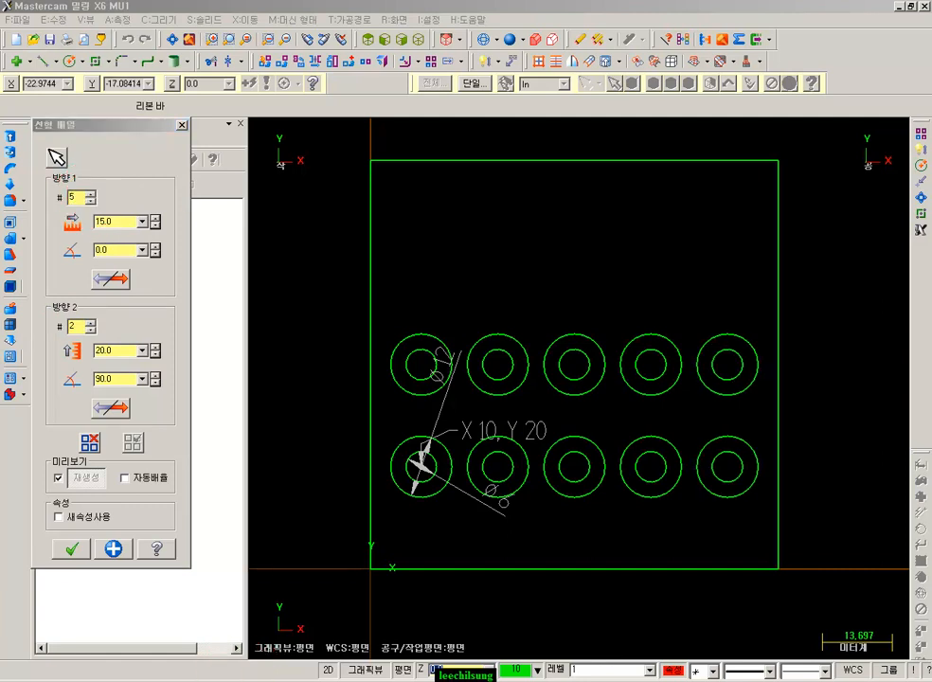
pyautogui.click(229, 672)
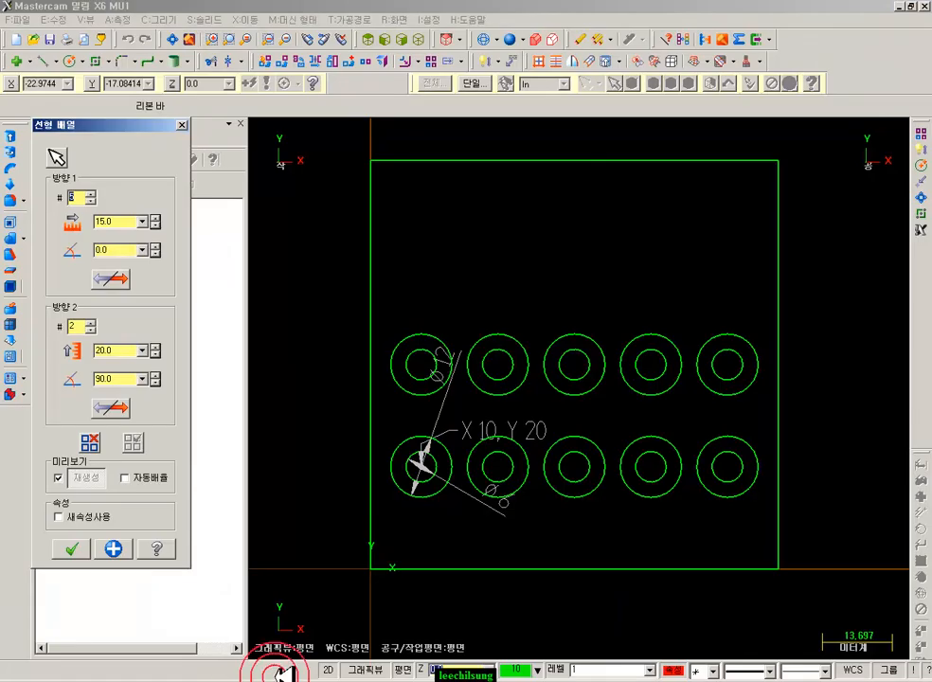
pyautogui.click(99, 220)
pyautogui.click(206, 389)
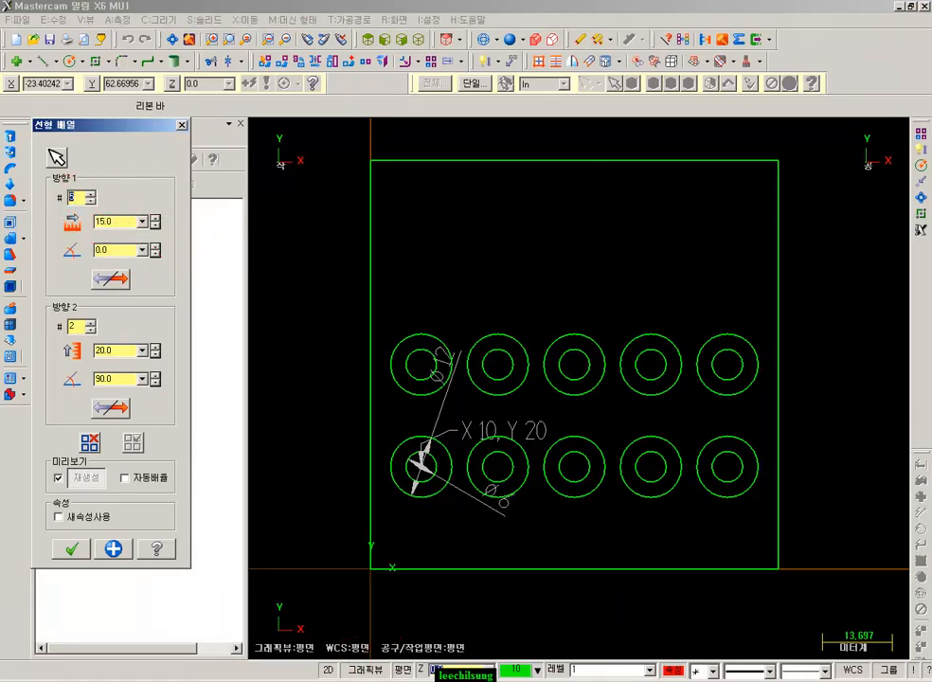
pyautogui.moveTo(92, 209)
pyautogui.mouseDown()
pyautogui.moveTo(70, 203)
pyautogui.moveTo(103, 184)
pyautogui.mouseUp()
pyautogui.rightClick(193, 163)
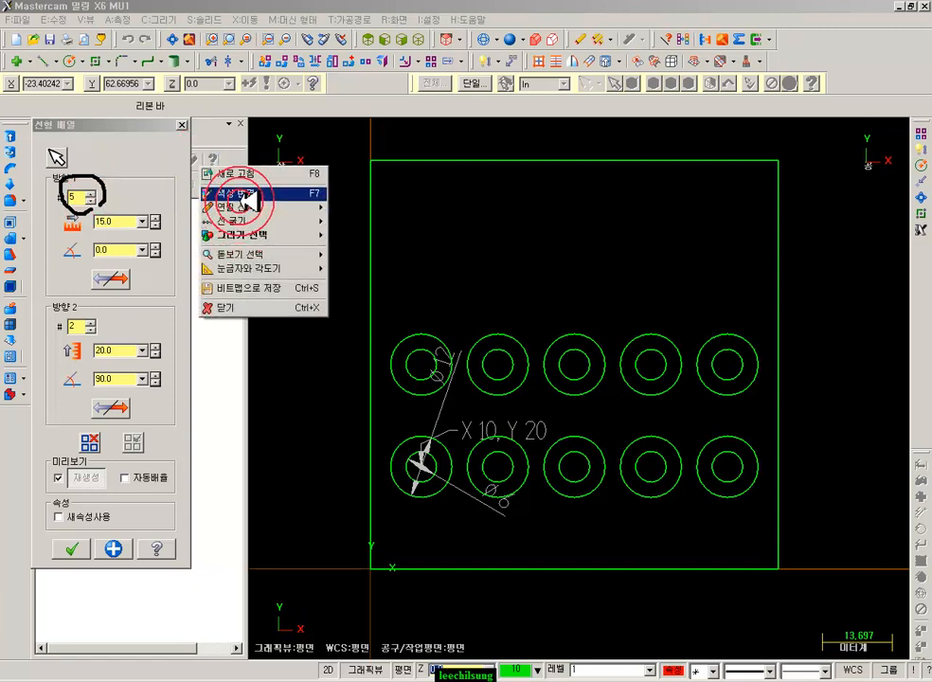
pyautogui.click(242, 196)
pyautogui.click(387, 211)
pyautogui.click(402, 364)
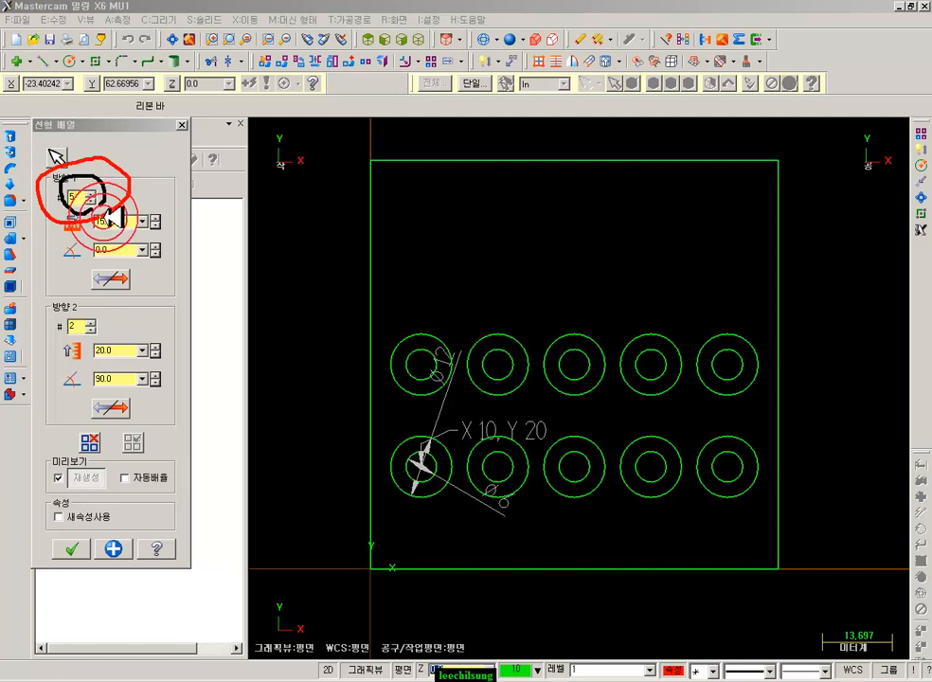
pyautogui.moveTo(42, 303)
pyautogui.mouseDown()
pyautogui.moveTo(85, 337)
pyautogui.moveTo(84, 327)
pyautogui.mouseUp()
pyautogui.click(45, 254)
pyautogui.moveTo(143, 261)
pyautogui.mouseDown()
pyautogui.moveTo(146, 250)
pyautogui.moveTo(42, 249)
pyautogui.mouseUp()
pyautogui.moveTo(516, 243)
pyautogui.mouseDown()
pyautogui.moveTo(777, 229)
pyautogui.moveTo(785, 281)
pyautogui.mouseUp()
pyautogui.moveTo(745, 185)
pyautogui.mouseDown()
pyautogui.moveTo(752, 171)
pyautogui.moveTo(787, 190)
pyautogui.mouseUp()
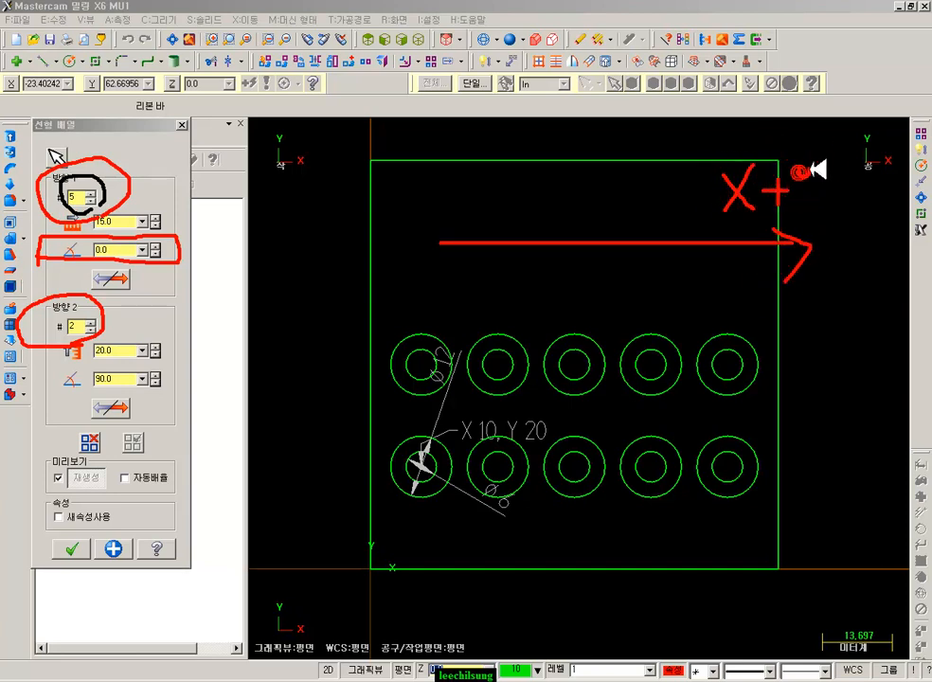
pyautogui.moveTo(433, 244); pyautogui.dragTo(440, 10)
pyautogui.moveTo(393, 69); pyautogui.dragTo(429, 19)
pyautogui.moveTo(515, 102); pyautogui.dragTo(513, 152)
pyautogui.moveTo(534, 122); pyautogui.dragTo(569, 122)
pyautogui.moveTo(595, 45); pyautogui.dragTo(615, 89)
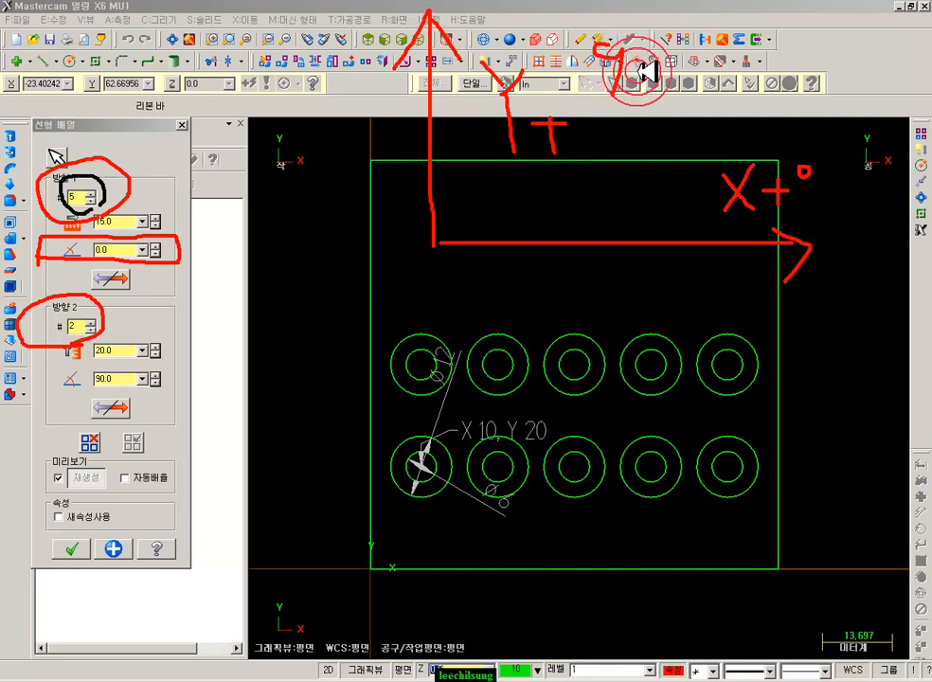
pyautogui.moveTo(445, 275)
pyautogui.mouseDown()
pyautogui.moveTo(786, 269)
pyautogui.moveTo(749, 332)
pyautogui.mouseUp()
pyautogui.moveTo(543, 280)
pyautogui.mouseDown()
pyautogui.moveTo(579, 252)
pyautogui.moveTo(483, 135)
pyautogui.moveTo(488, 180)
pyautogui.mouseUp()
pyautogui.moveTo(585, 172)
pyautogui.mouseDown()
pyautogui.moveTo(637, 172)
pyautogui.moveTo(618, 203)
pyautogui.mouseUp()
pyautogui.moveTo(562, 306)
pyautogui.mouseDown()
pyautogui.moveTo(592, 333)
pyautogui.moveTo(442, 460)
pyautogui.moveTo(486, 493)
pyautogui.mouseUp()
pyautogui.moveTo(566, 476); pyautogui.dragTo(638, 477)
pyautogui.click(644, 597)
pyautogui.click(632, 521)
pyautogui.click(616, 407)
pyautogui.click(590, 129)
pyautogui.moveTo(624, 104)
pyautogui.mouseDown()
pyautogui.moveTo(624, 25)
pyautogui.moveTo(655, 98)
pyautogui.mouseUp()
pyautogui.click(624, 108)
pyautogui.click(499, 512)
pyautogui.moveTo(434, 279); pyautogui.dragTo(440, 625)
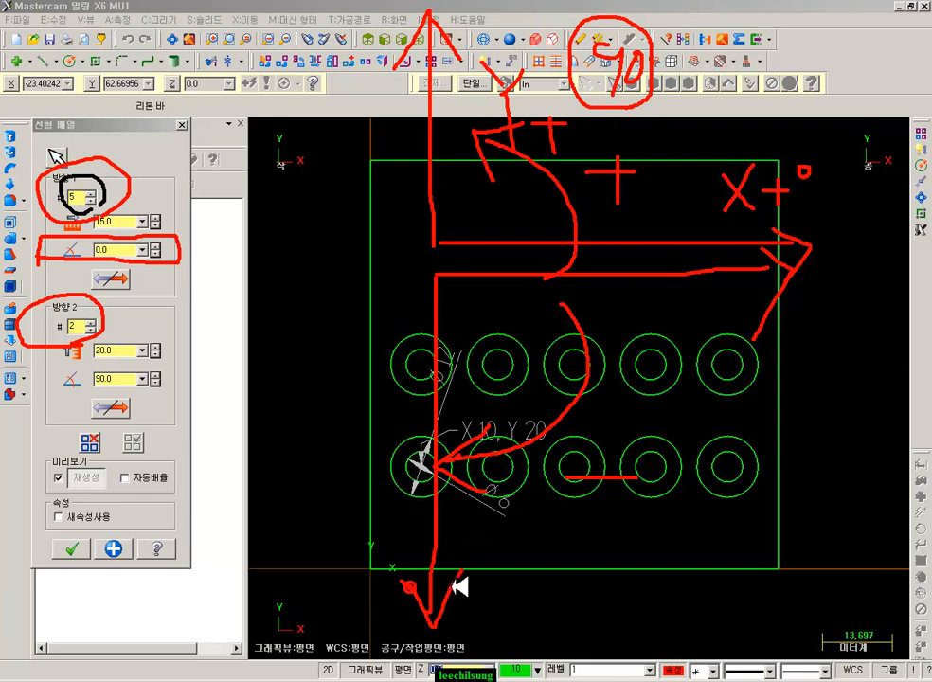
pyautogui.moveTo(643, 527); pyautogui.dragTo(637, 585)
pyautogui.click(668, 538)
pyautogui.moveTo(666, 545); pyautogui.dragTo(671, 574)
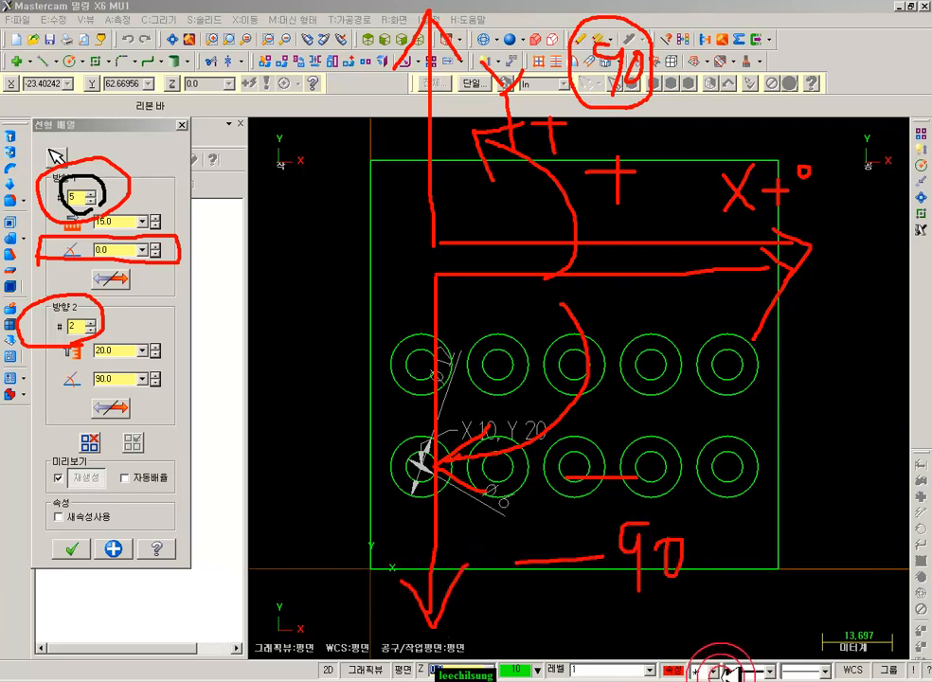
pyautogui.click(111, 235)
pyautogui.moveTo(119, 338); pyautogui.dragTo(123, 361)
pyautogui.click(133, 381)
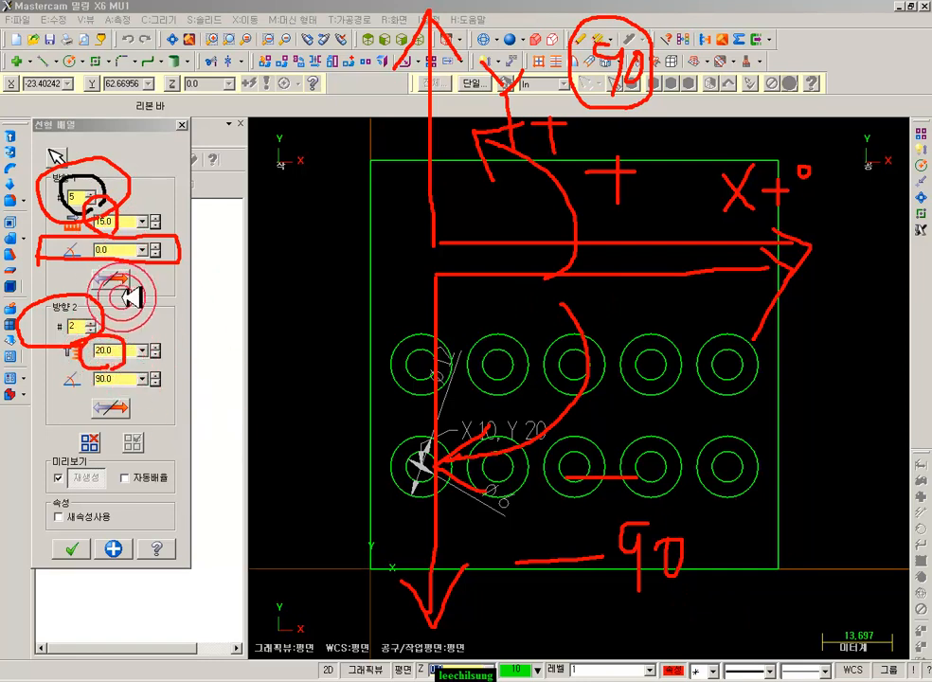
pyautogui.moveTo(83, 265)
pyautogui.mouseDown()
pyautogui.moveTo(140, 285)
pyautogui.moveTo(89, 295)
pyautogui.mouseUp()
pyautogui.moveTo(127, 428)
pyautogui.mouseDown()
pyautogui.moveTo(86, 423)
pyautogui.moveTo(103, 384)
pyautogui.moveTo(125, 427)
pyautogui.moveTo(101, 435)
pyautogui.mouseUp()
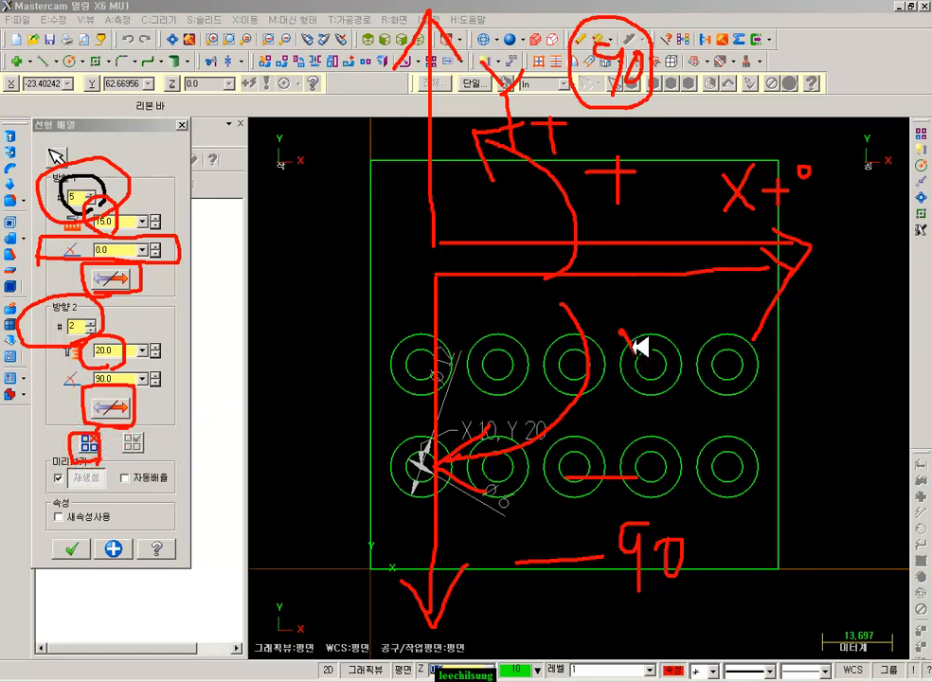
pyautogui.moveTo(625, 334); pyautogui.dragTo(753, 327)
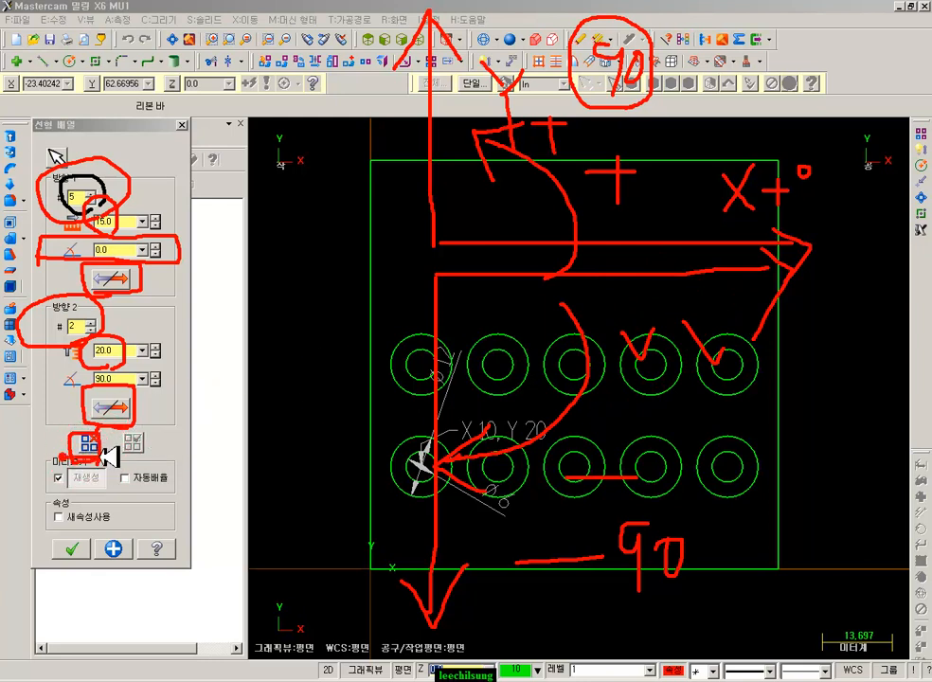
# Close the on-screen pen overlay and accept the linear array of the concentric circles, 5 by 2
pyautogui.rightClick(262, 373)
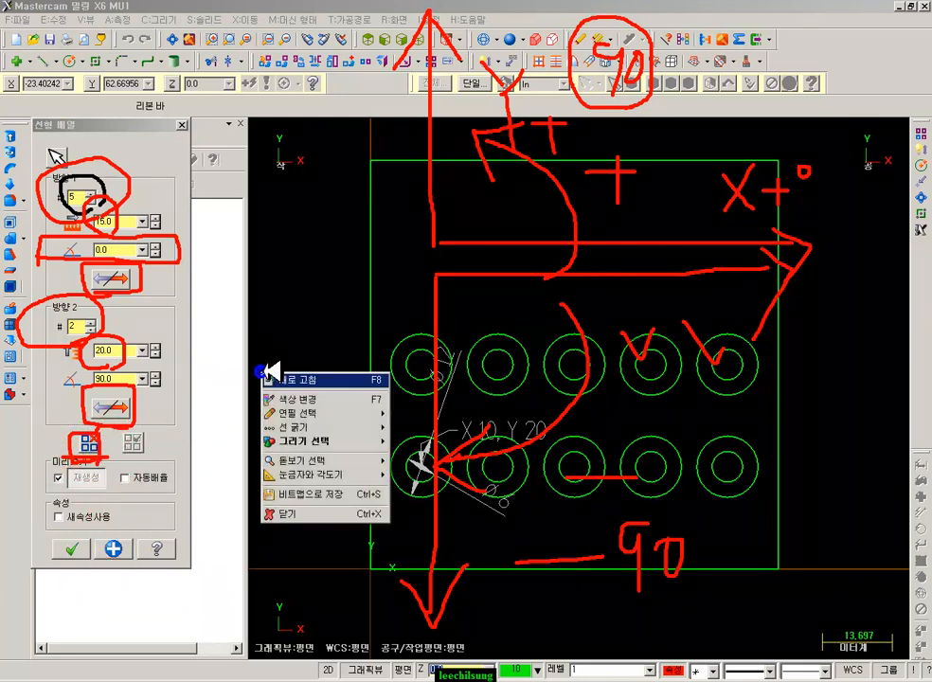
pyautogui.click(284, 513)
pyautogui.click(302, 385)
pyautogui.click(72, 548)
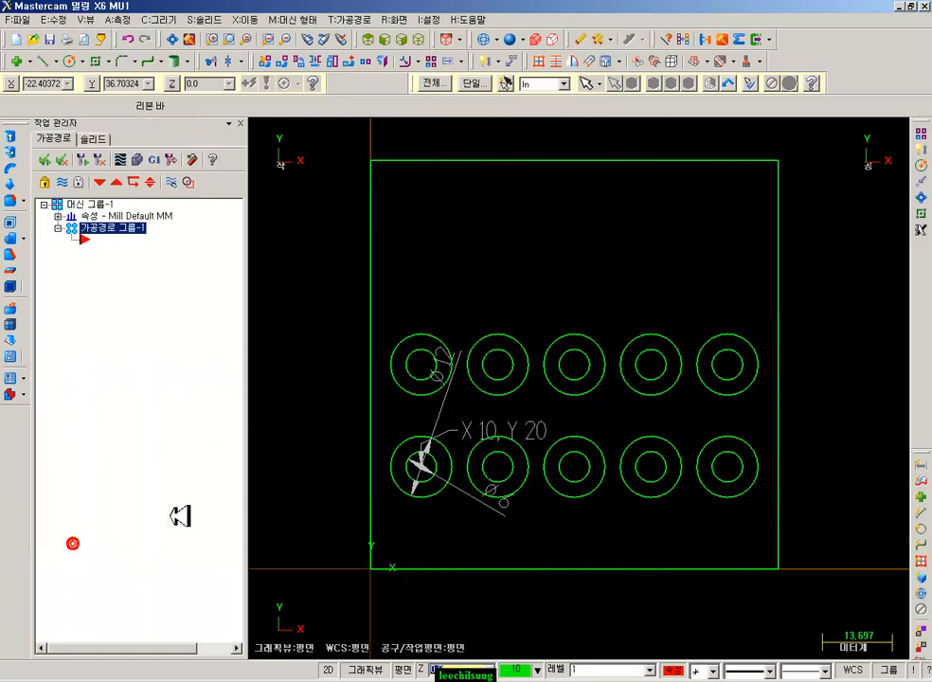
pyautogui.scroll(1, 565, 449)
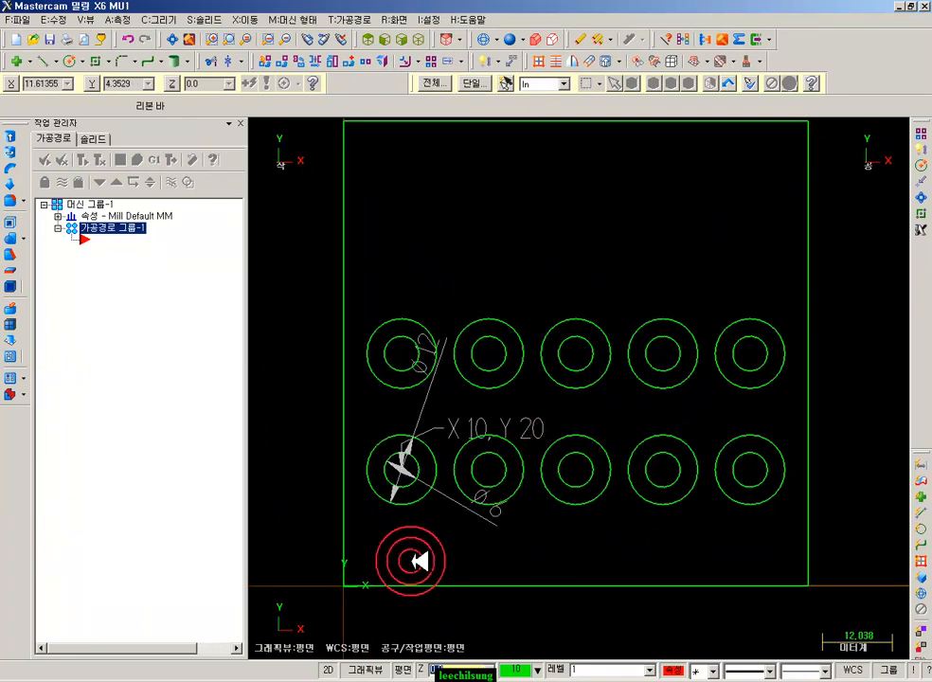
# Examine the top row's reamed-hole callout and its vertical spacing from the middle row in the PDF drawing
pyautogui.hotkey('alt', 'Tab')
pyautogui.moveTo(188, 173); pyautogui.dragTo(580, 233)
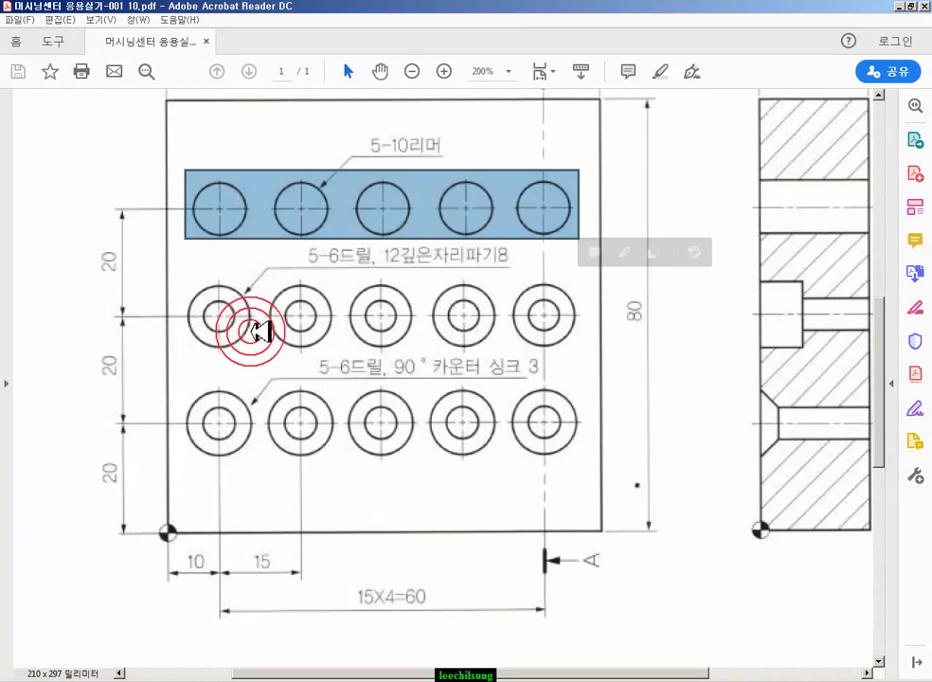
pyautogui.moveTo(85, 249); pyautogui.dragTo(143, 292)
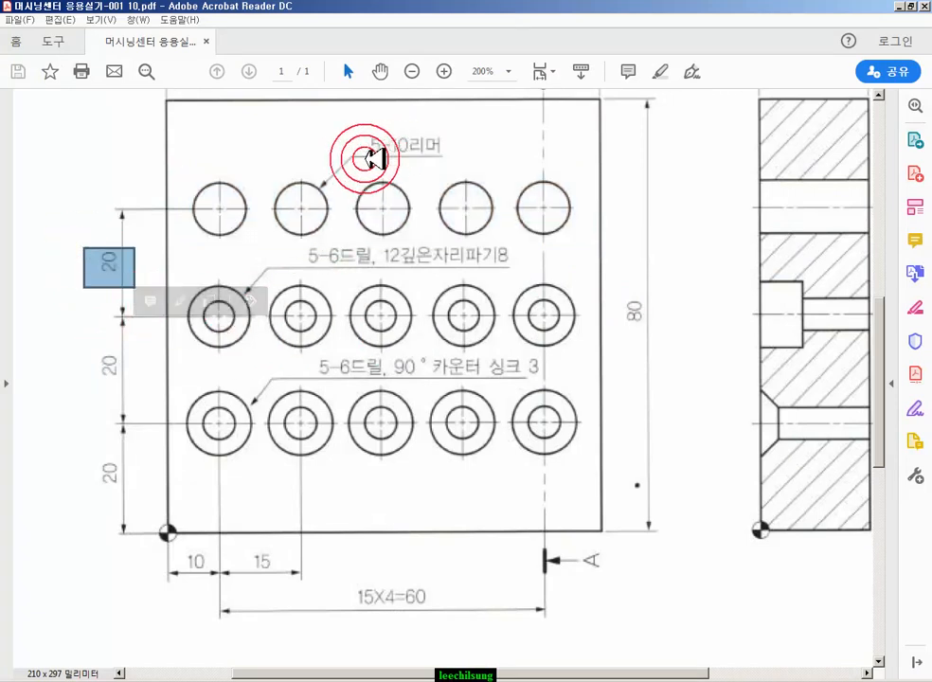
pyautogui.moveTo(360, 133); pyautogui.dragTo(471, 168)
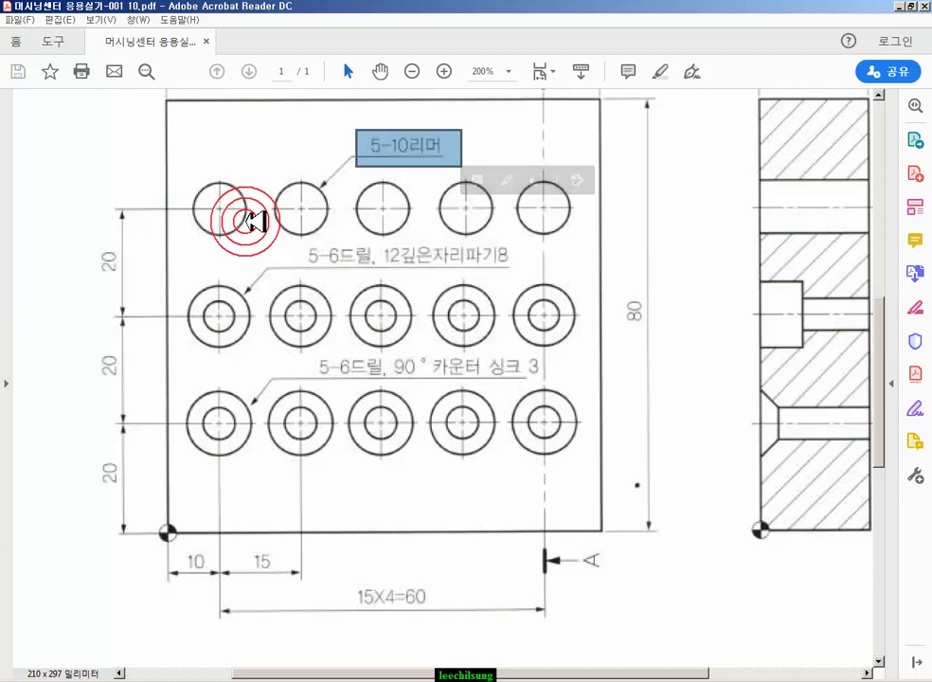
pyautogui.moveTo(208, 302); pyautogui.dragTo(235, 322)
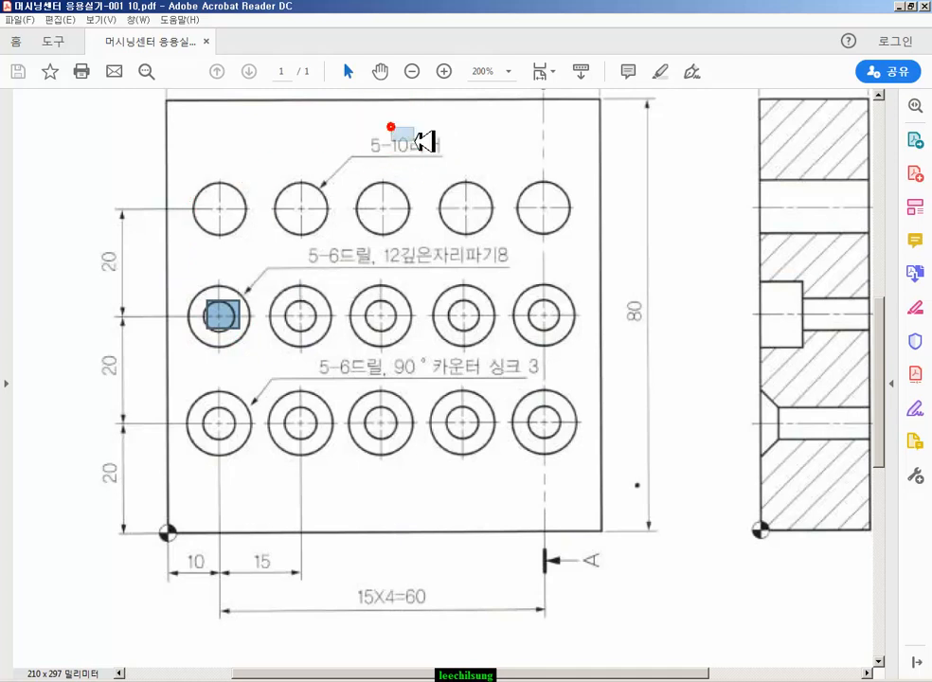
pyautogui.moveTo(391, 126); pyautogui.dragTo(443, 153)
pyautogui.moveTo(88, 250); pyautogui.dragTo(129, 275)
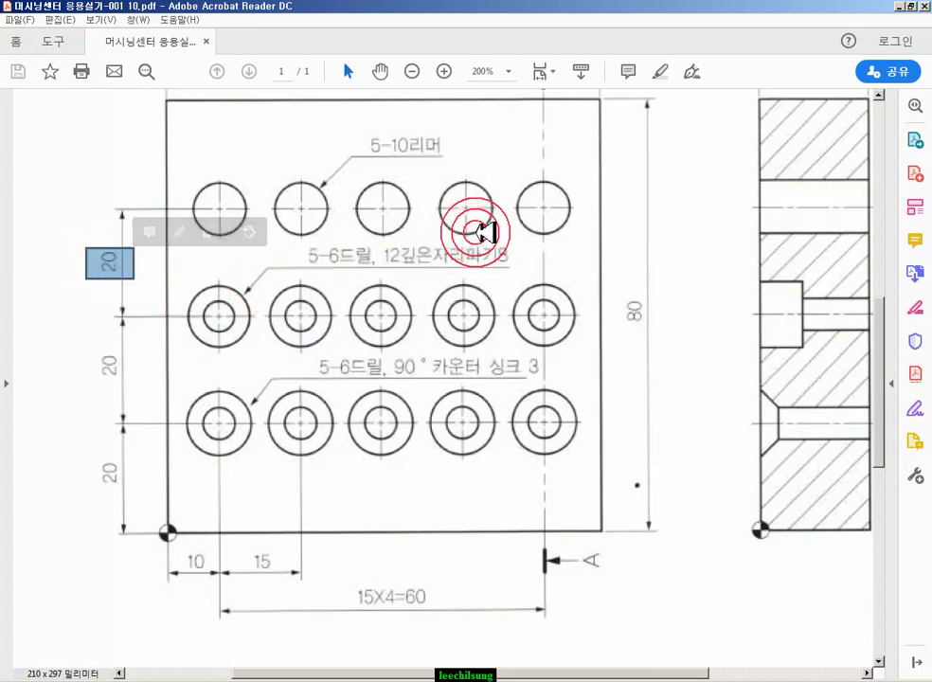
# In Mastercam, draw a 10 mm diameter circle centred at a relative offset of Y20 from the middle row's first hole centre
pyautogui.click(203, 681)
pyautogui.scroll(-1, 474, 402)
pyautogui.click(65, 61)
pyautogui.click(309, 104)
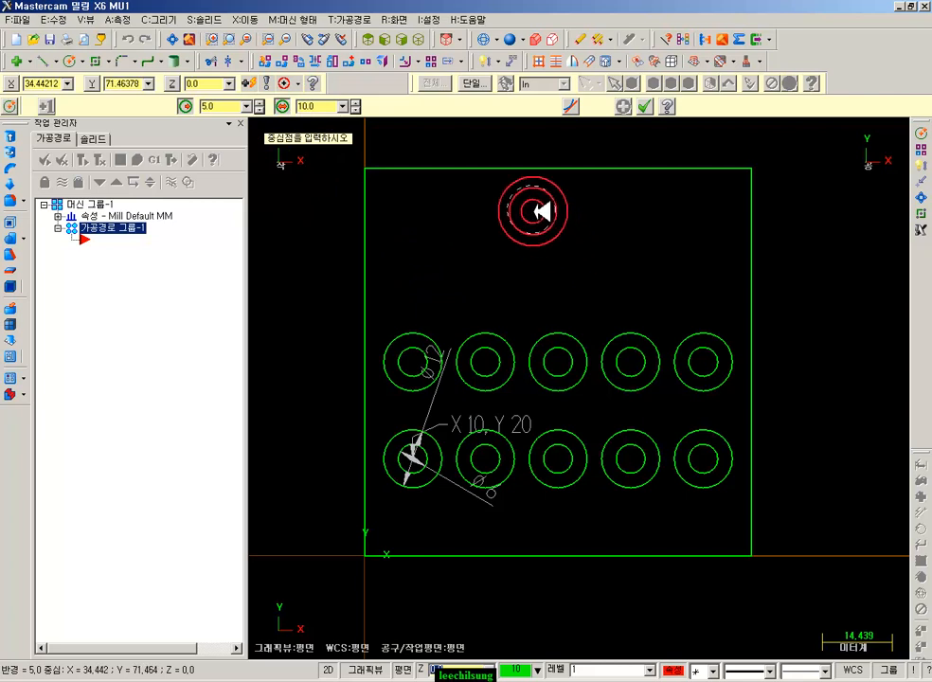
pyautogui.scroll(2, 535, 225)
pyautogui.click(394, 392)
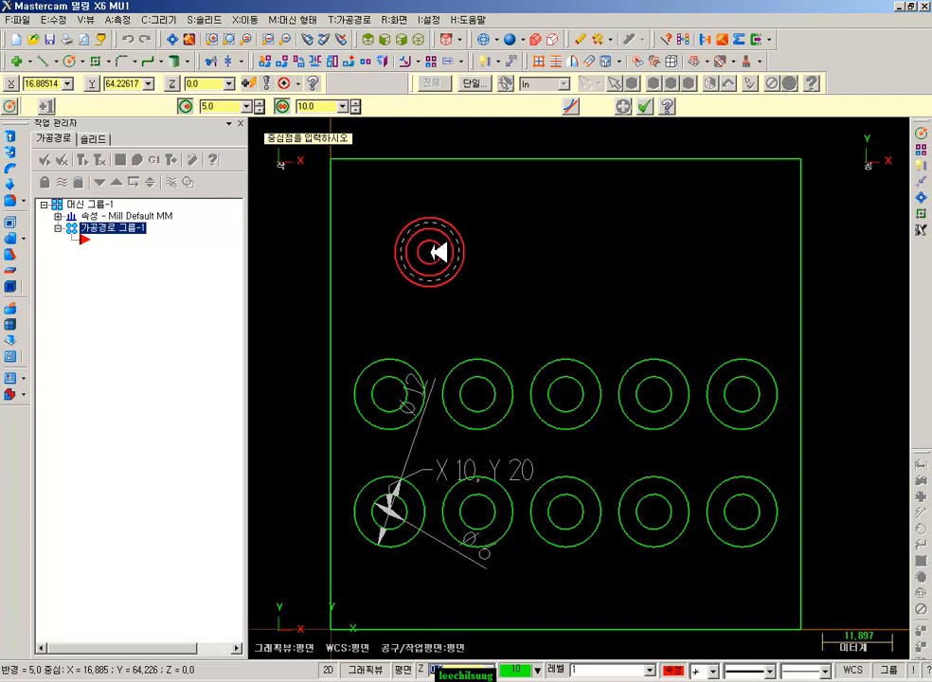
pyautogui.click(393, 394)
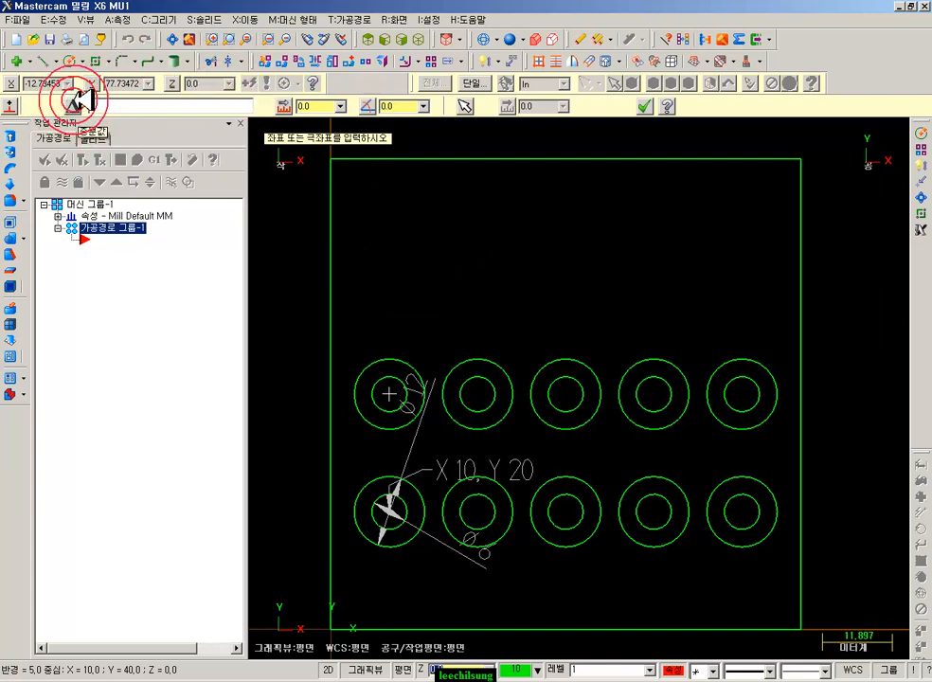
pyautogui.click(112, 104)
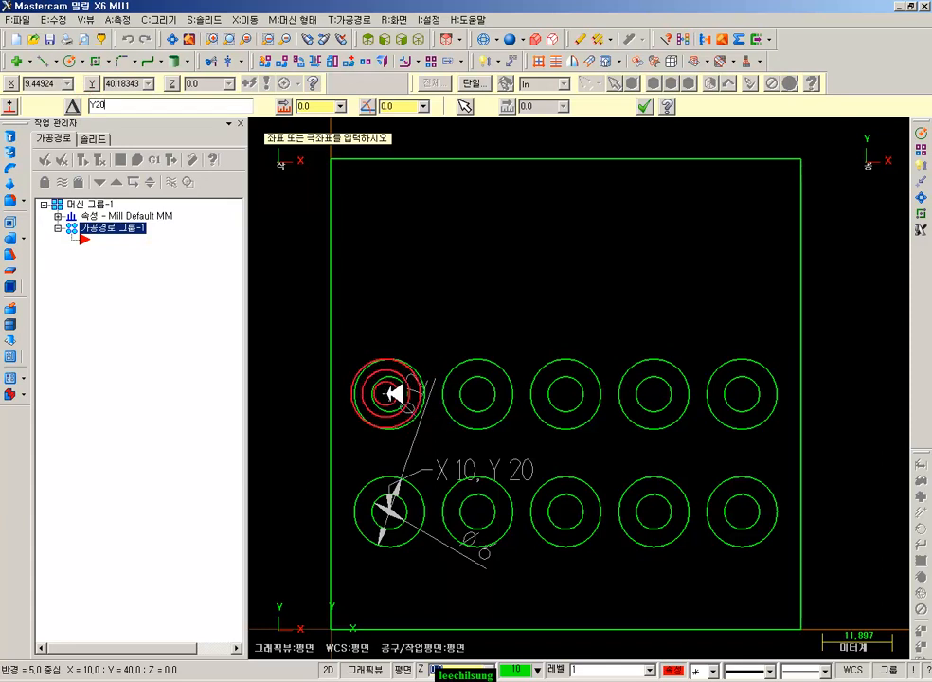
pyautogui.click(388, 393)
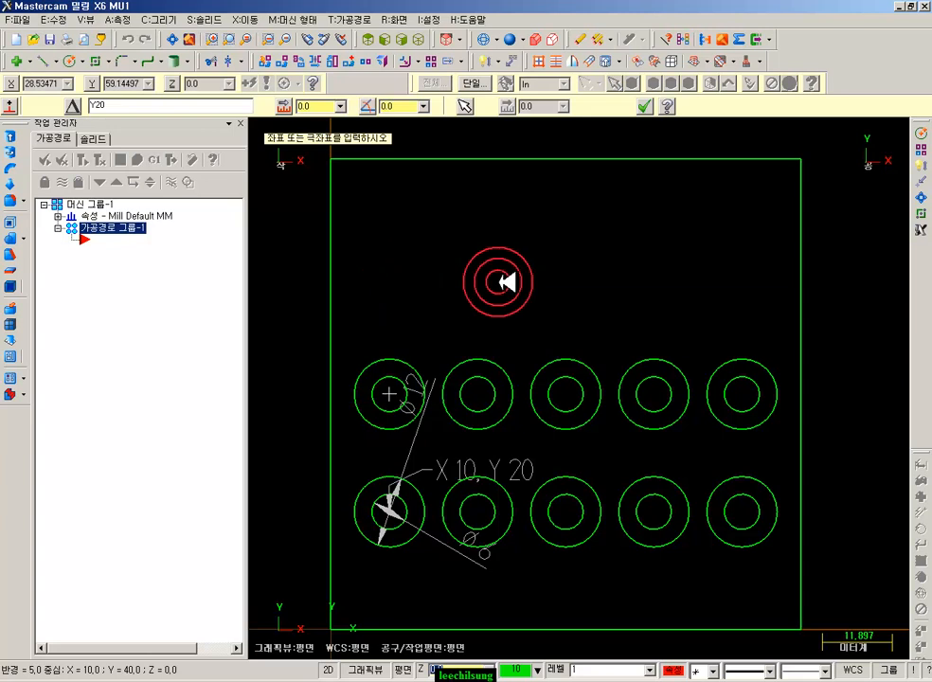
pyautogui.press('Return')
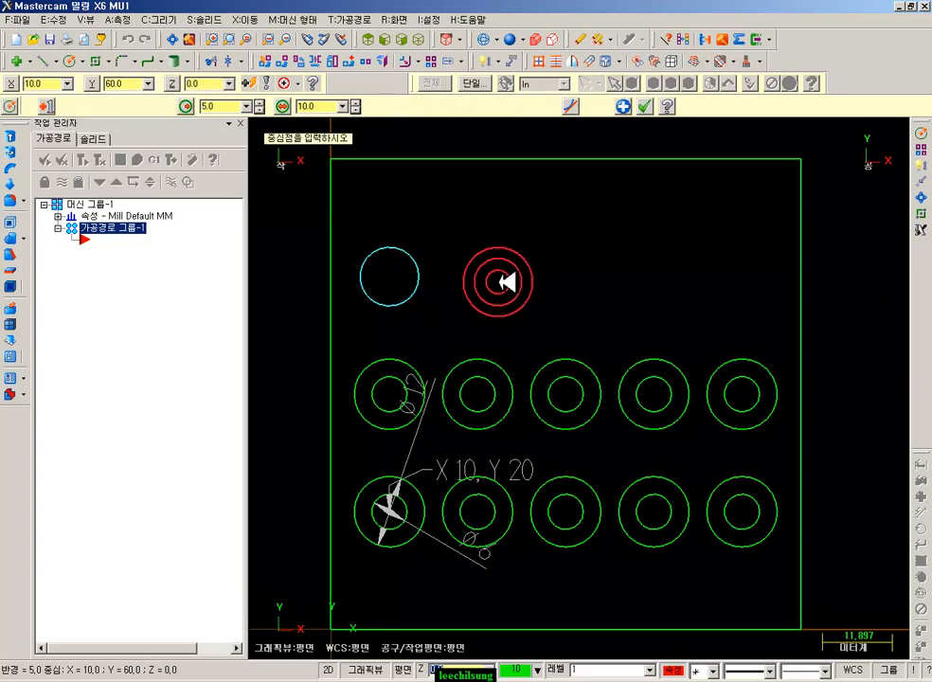
# Recheck the spacing between the top and middle hole rows in the PDF drawing, and return to Mastercam
pyautogui.hotkey('alt', 'Tab')
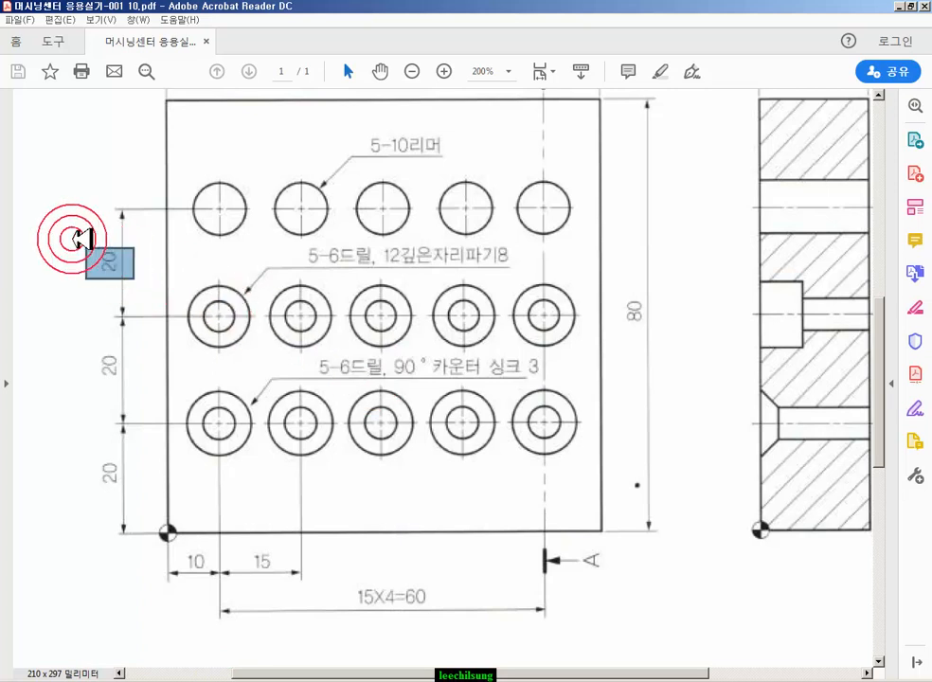
pyautogui.moveTo(71, 238); pyautogui.dragTo(151, 294)
pyautogui.hotkey('alt', 'Tab')
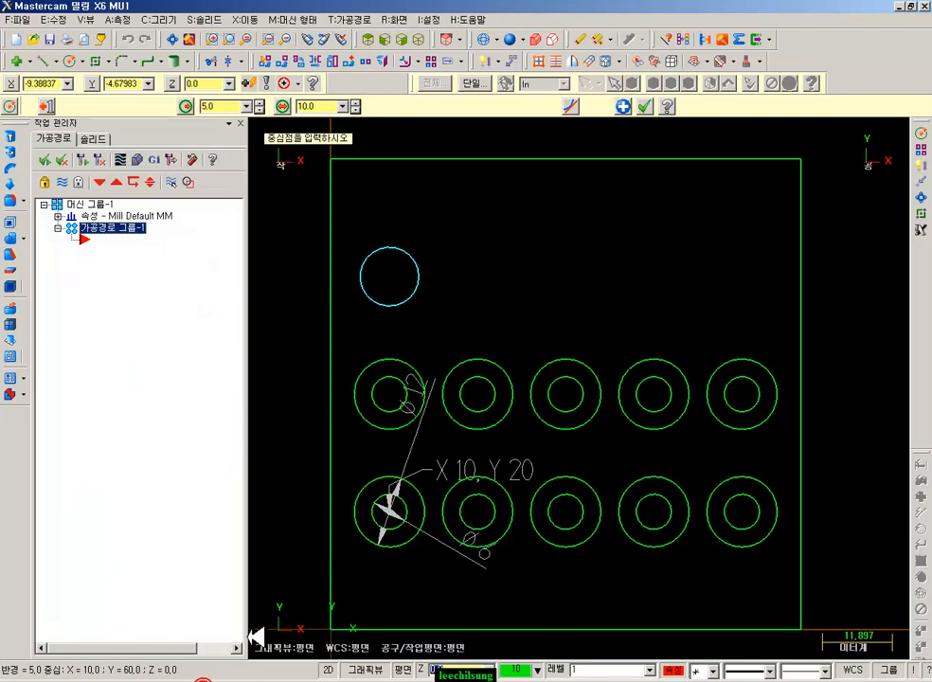
pyautogui.click(392, 276)
pyautogui.moveTo(284, 325); pyautogui.dragTo(290, 325)
pyautogui.moveTo(290, 312); pyautogui.dragTo(309, 325)
pyautogui.click(390, 391)
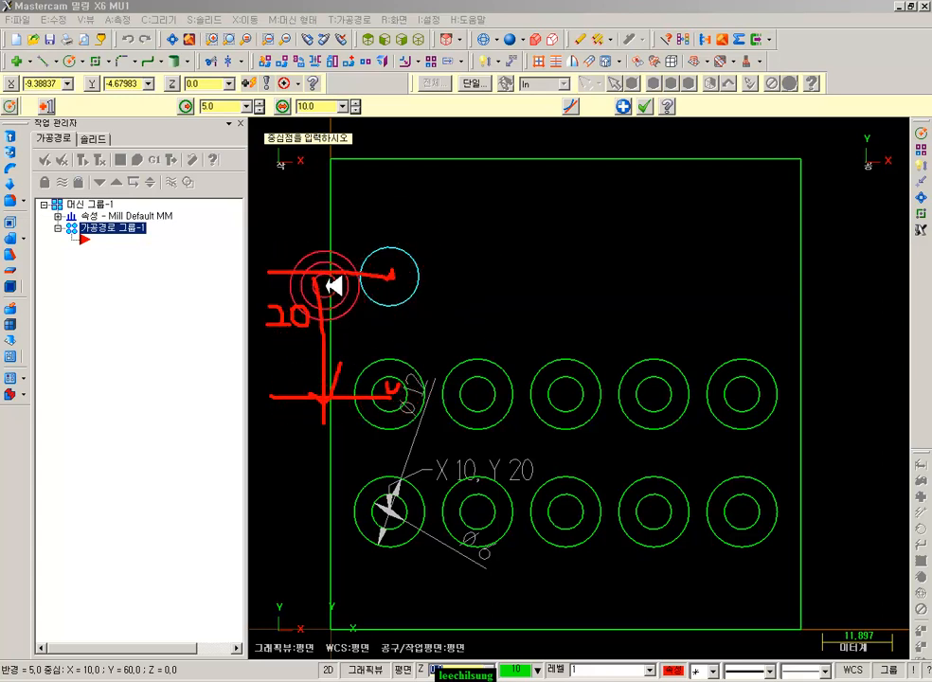
pyautogui.rightClick(455, 275)
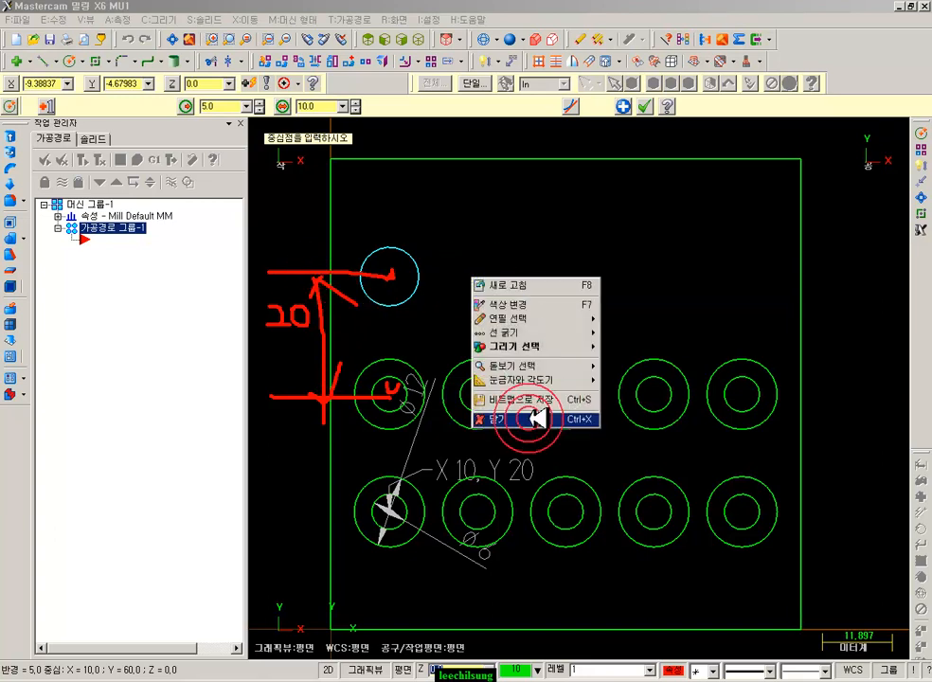
pyautogui.click(527, 418)
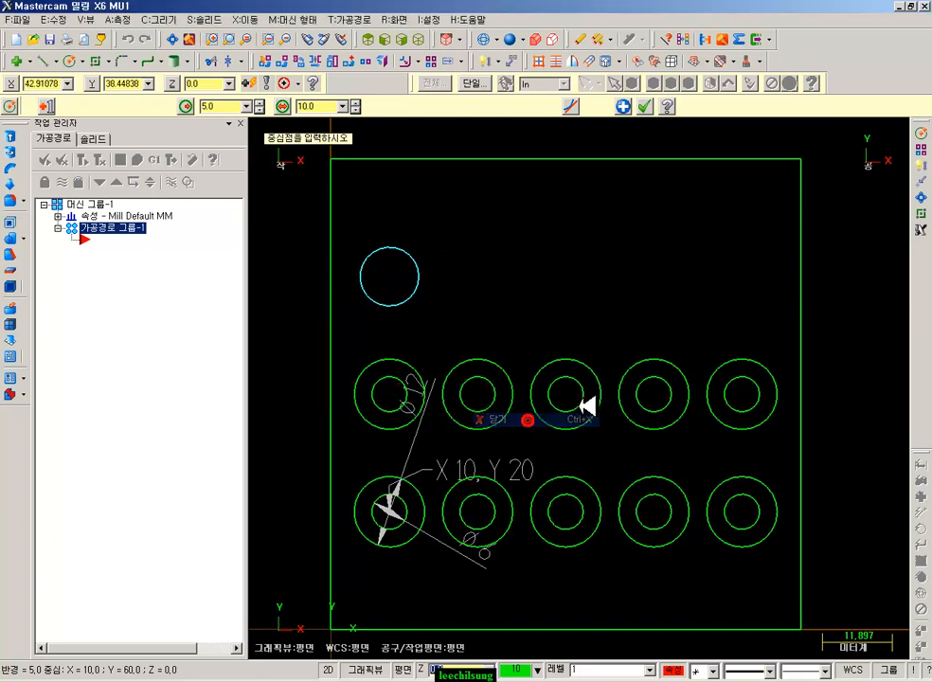
# Accept the 10 mm circle and set up a translated copy of it 15 mm along X
pyautogui.click(644, 106)
pyautogui.click(420, 264)
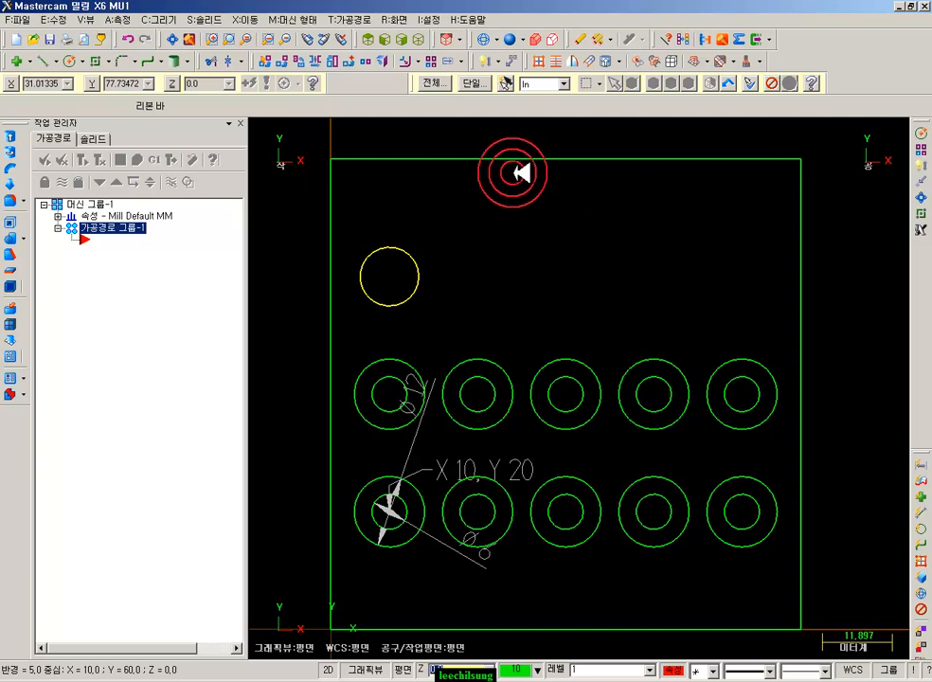
pyautogui.click(289, 60)
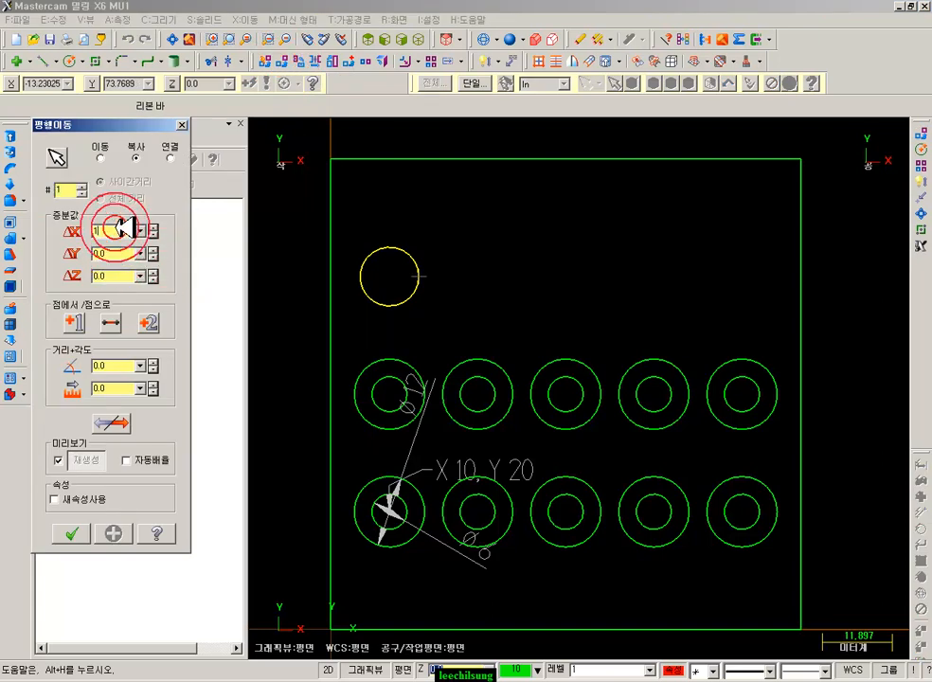
pyautogui.write('15')
pyautogui.press('Return')
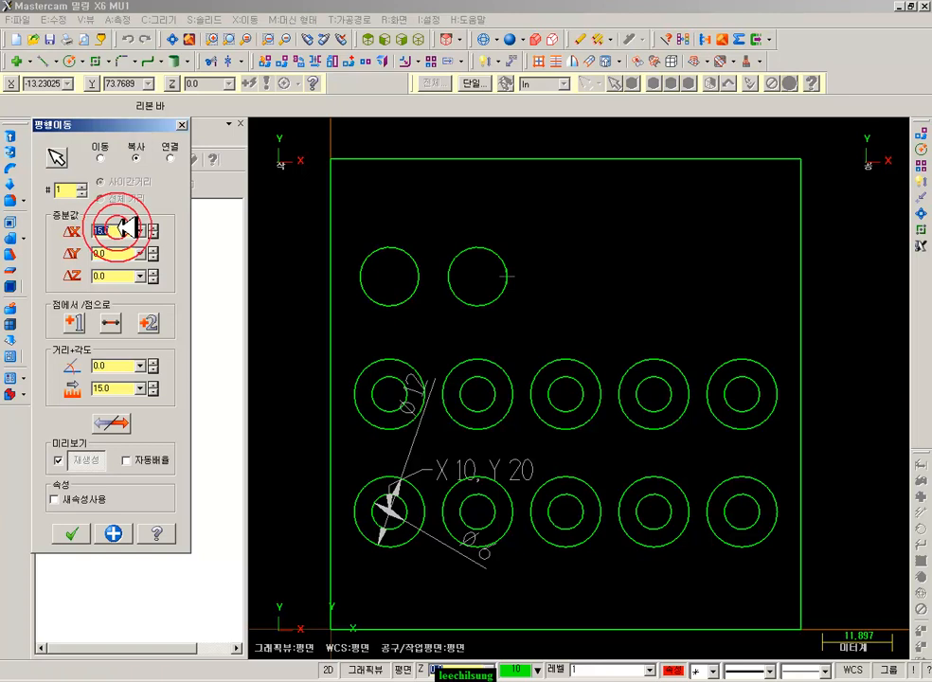
# Set the number of translated copies to 4 at 15 mm spacing and accept the top hole row
pyautogui.click(82, 185)
pyautogui.click(82, 185)
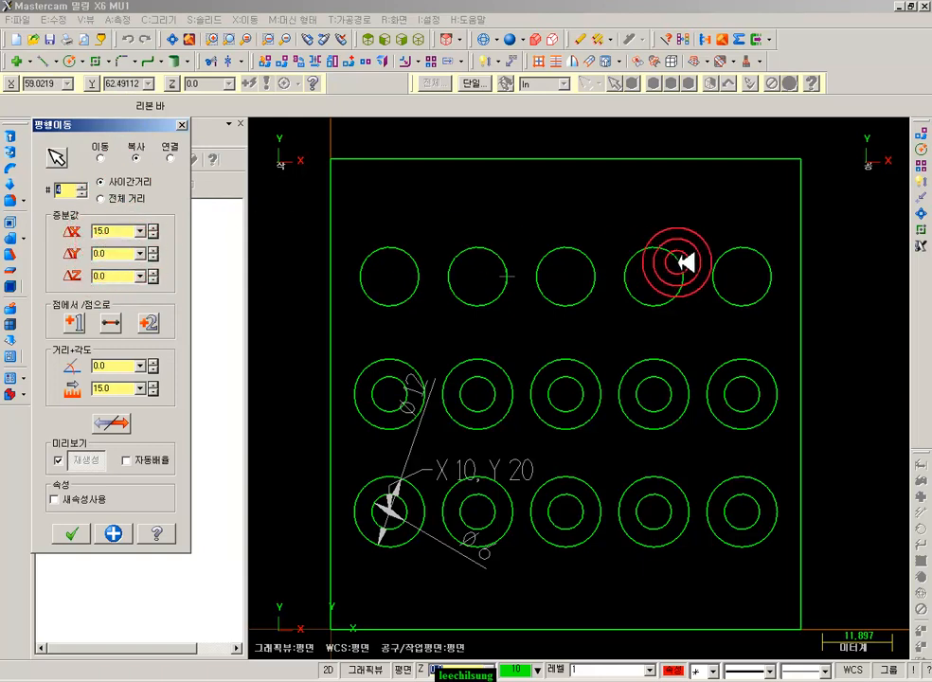
pyautogui.doubleClick(112, 230)
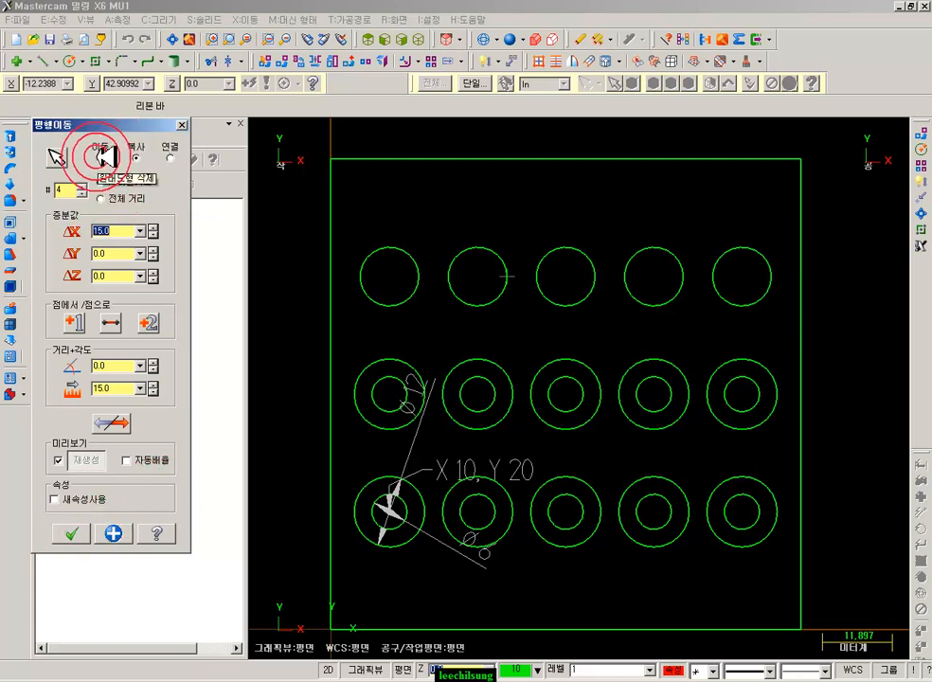
pyautogui.click(121, 365)
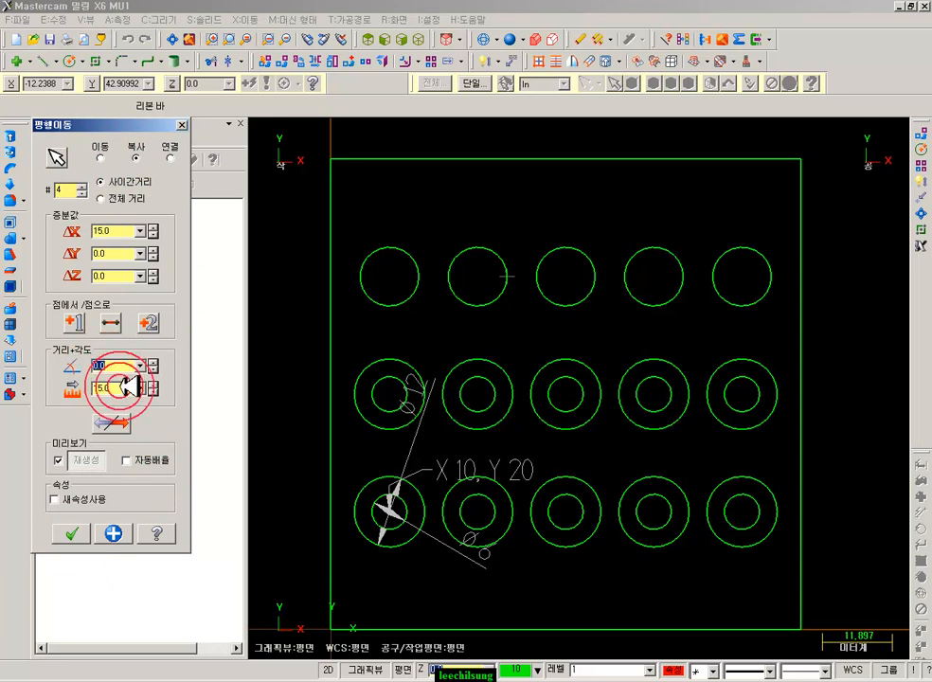
pyautogui.click(120, 388)
pyautogui.click(102, 536)
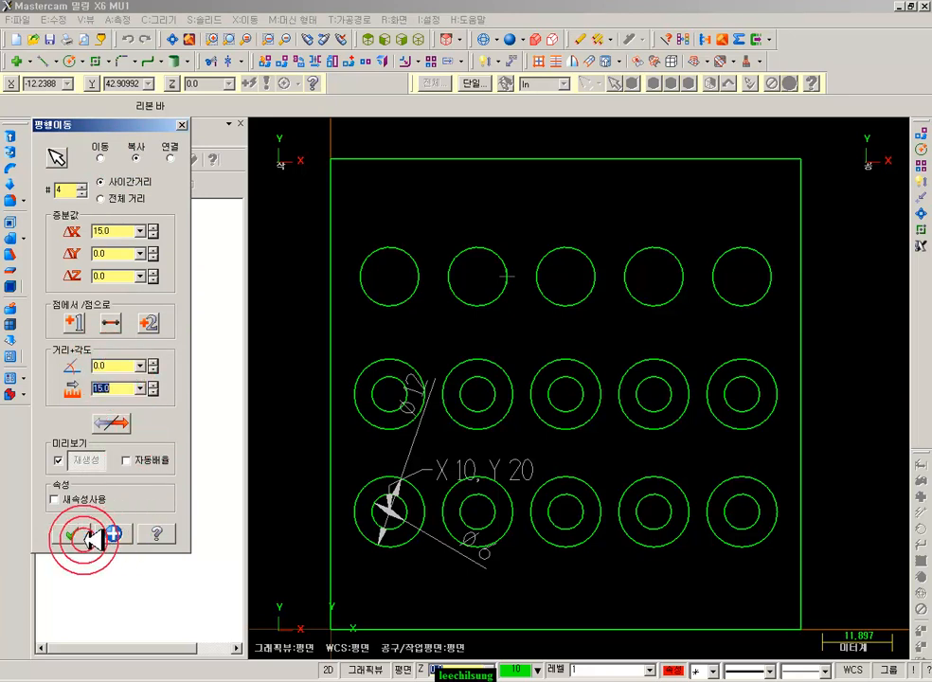
pyautogui.click(73, 534)
# Display the finished plate outline and hole rows in isometric view and hide the coordinate axis lines
pyautogui.scroll(-2, 507, 383)
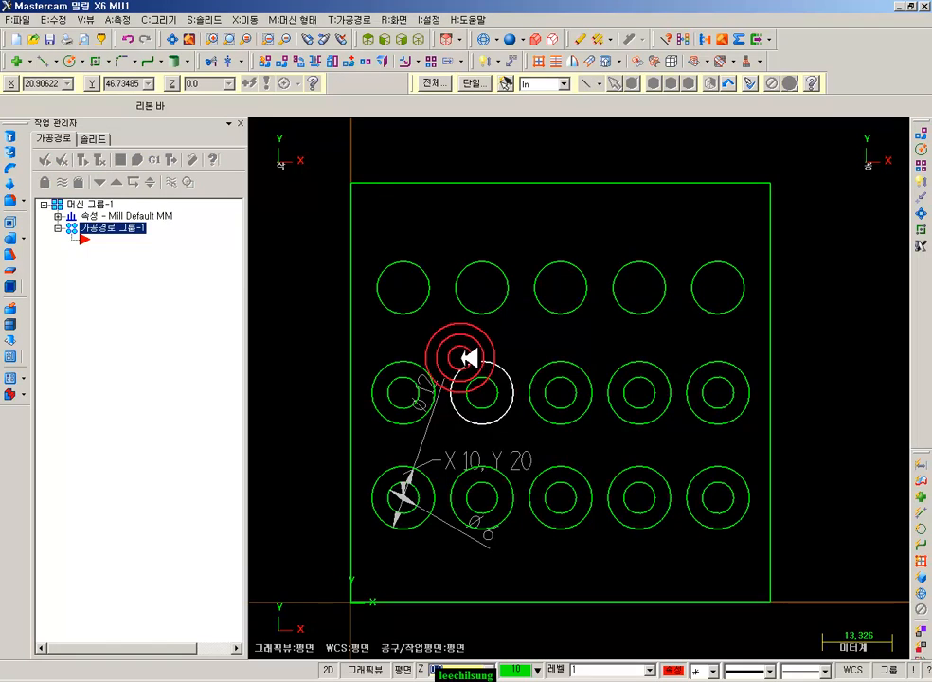
pyautogui.click(393, 37)
pyautogui.click(575, 177)
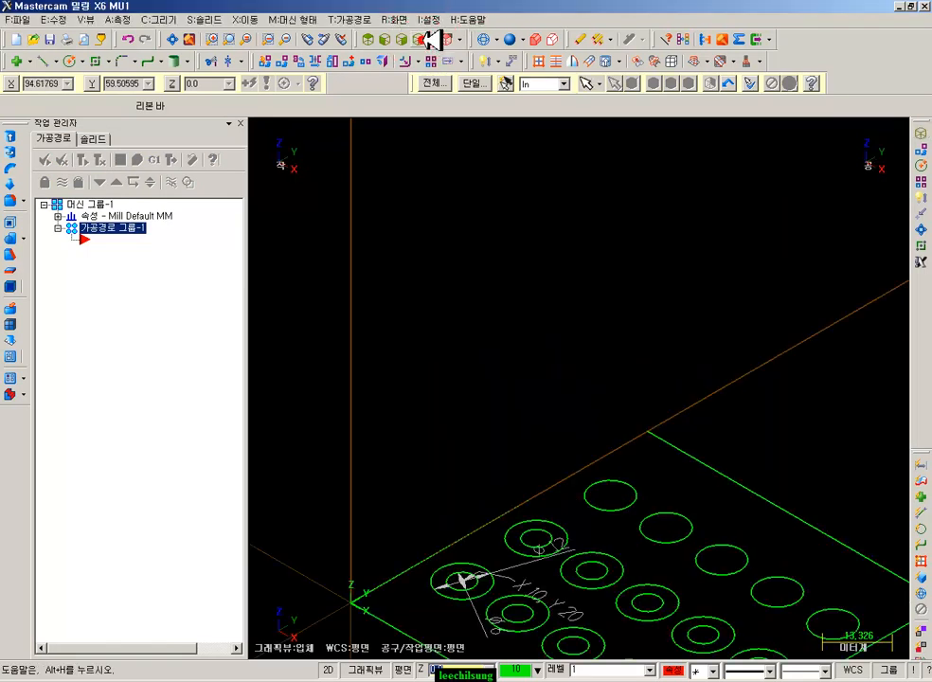
pyautogui.scroll(-3, 576, 178)
pyautogui.scroll(5, 632, 403)
pyautogui.scroll(-2, 660, 406)
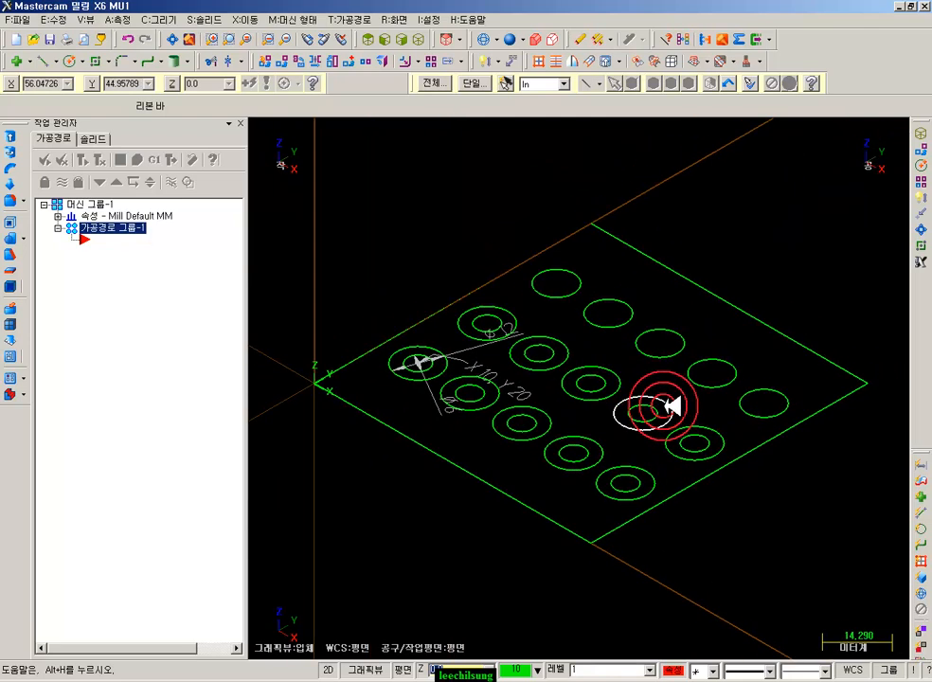
pyautogui.press('F9')
pyautogui.scroll(-1, 410, 360)
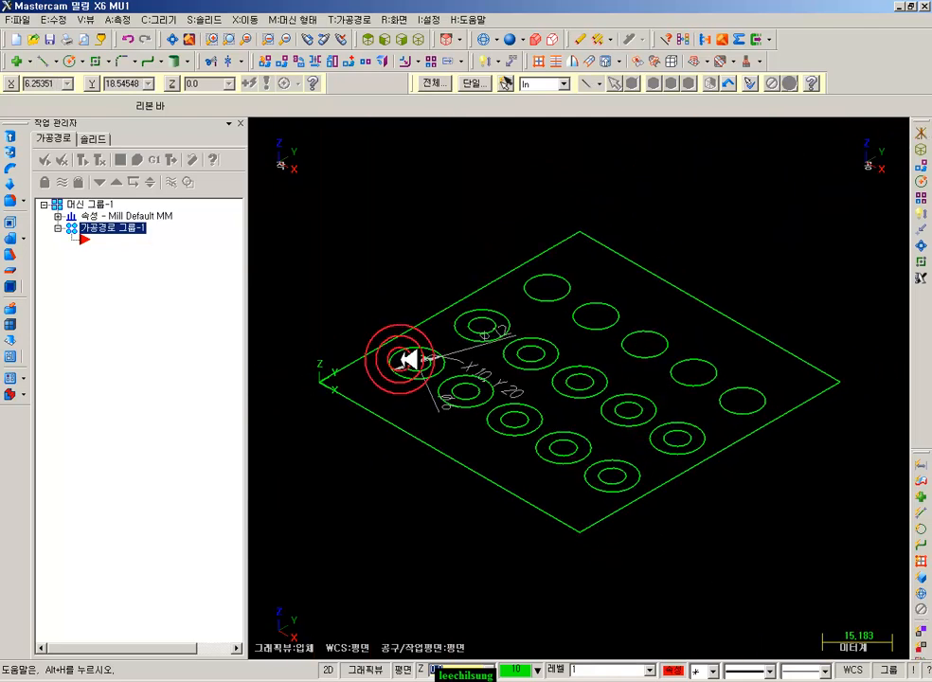
# Delete all dimension and note annotations from the plate drawing, keeping the outline and hole circles
pyautogui.click(924, 465)
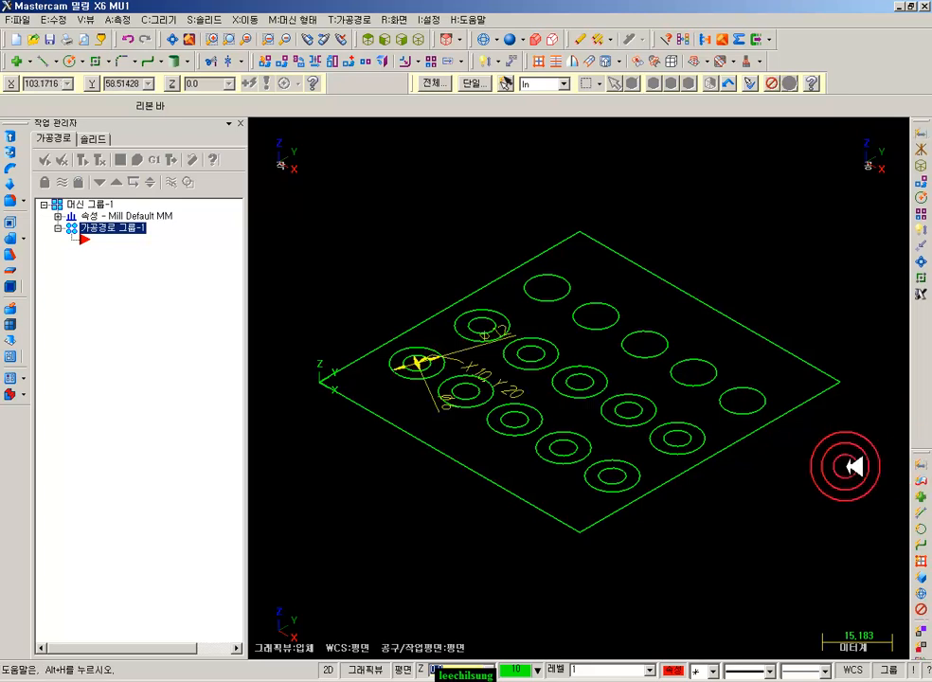
pyautogui.press('Delete')
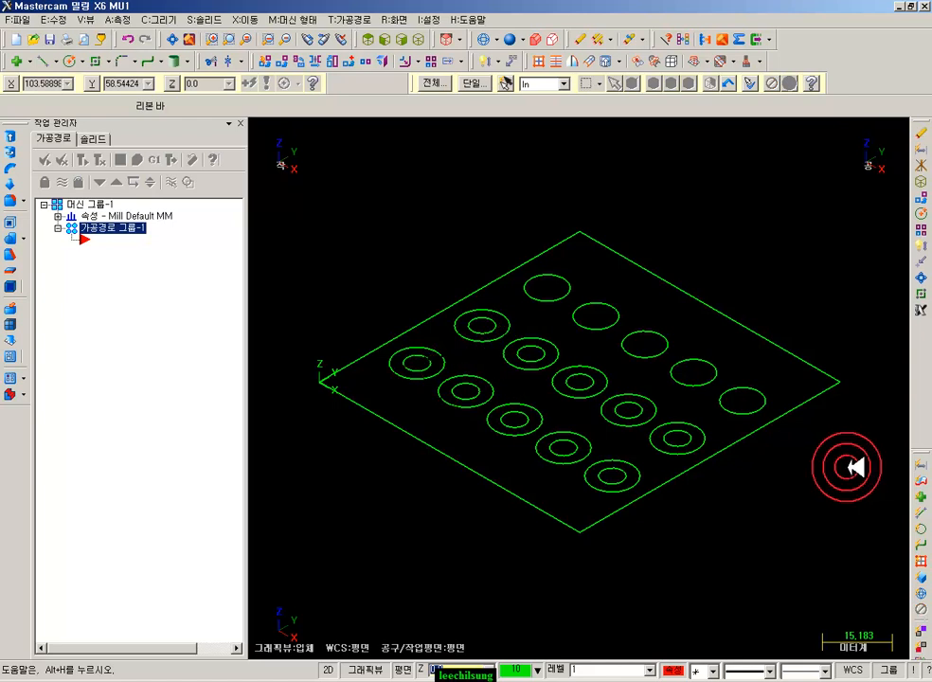
pyautogui.scroll(-2, 614, 395)
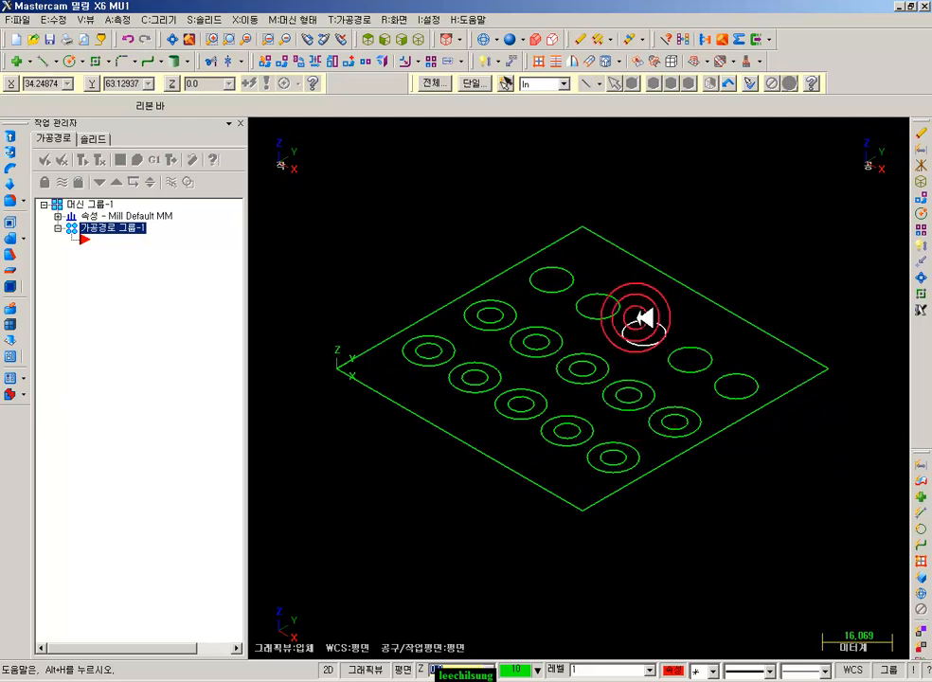
# Open the machine group properties and set the program number to 1031 in the tool settings
pyautogui.click(59, 216)
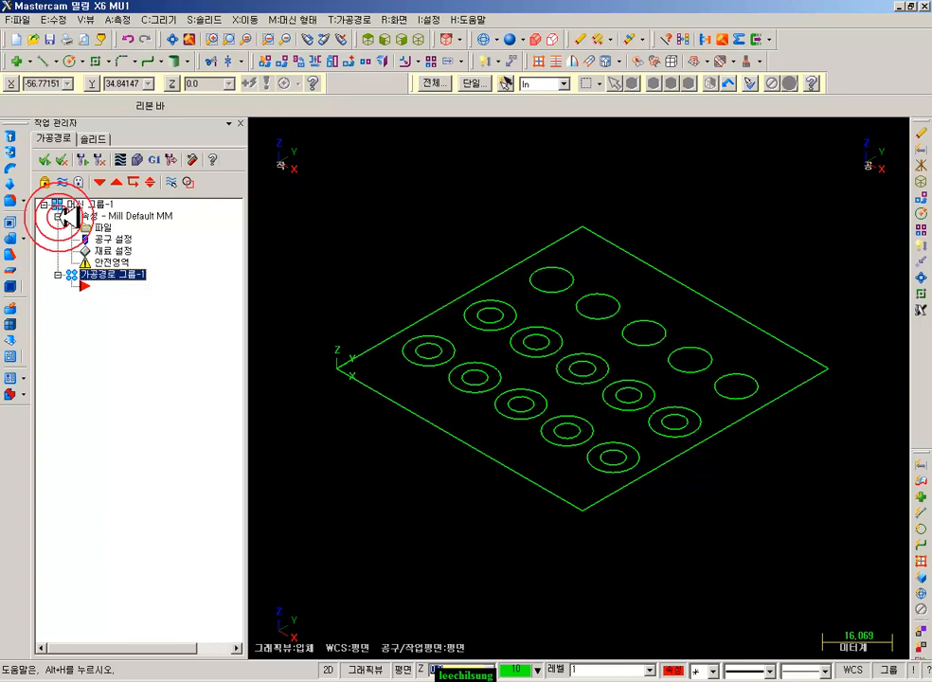
pyautogui.click(301, 20)
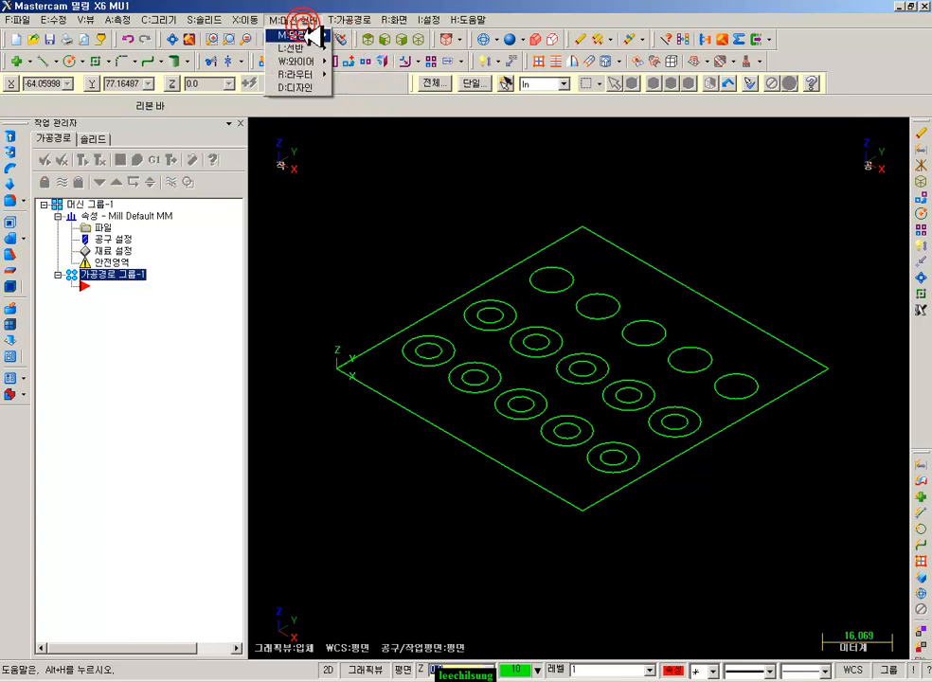
pyautogui.moveTo(312, 36)
pyautogui.click(361, 36)
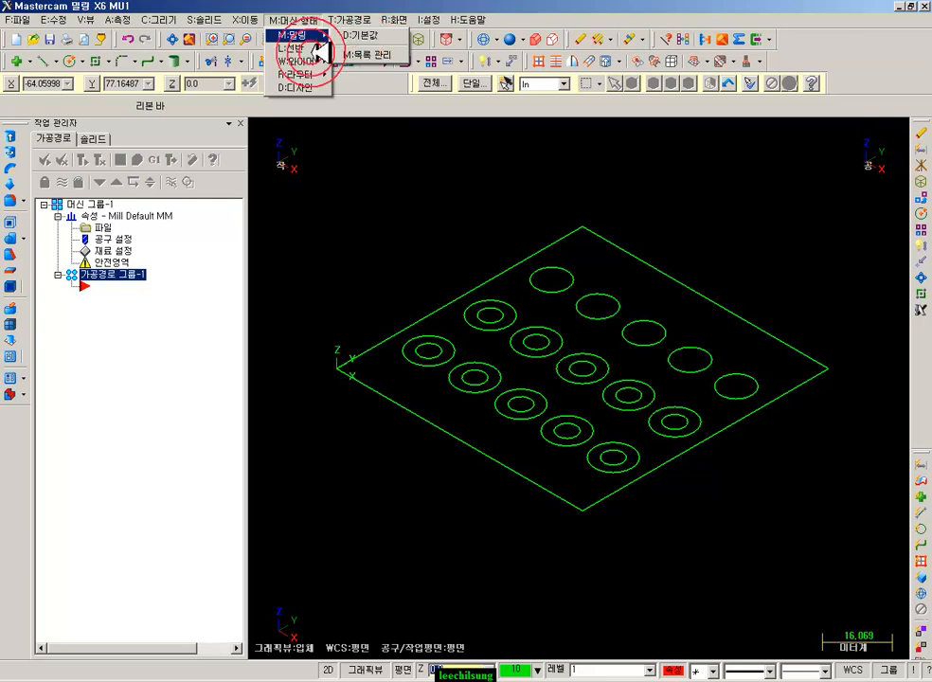
pyautogui.click(104, 229)
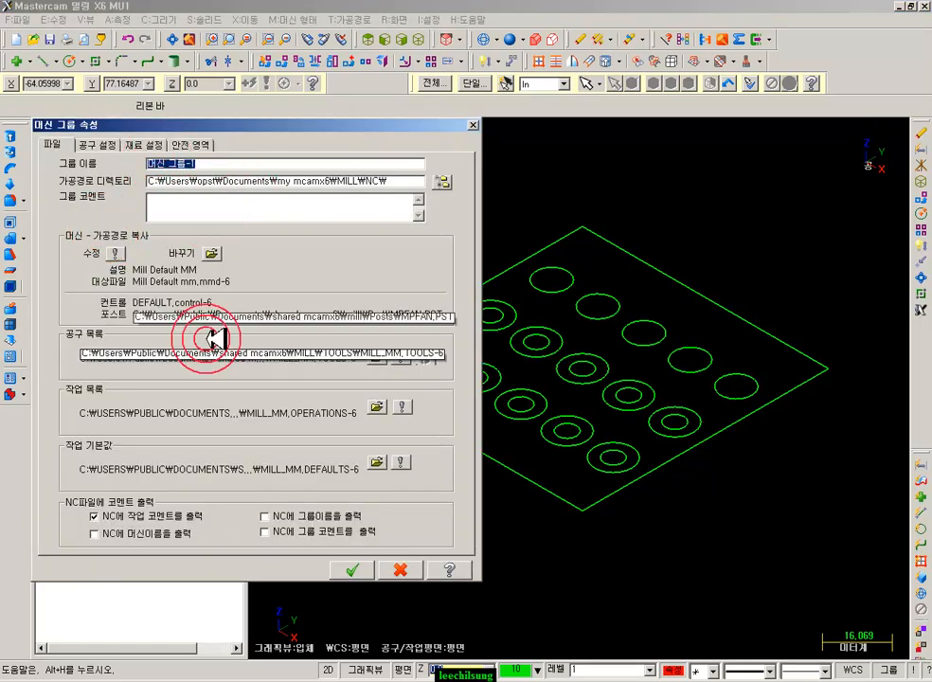
pyautogui.click(112, 145)
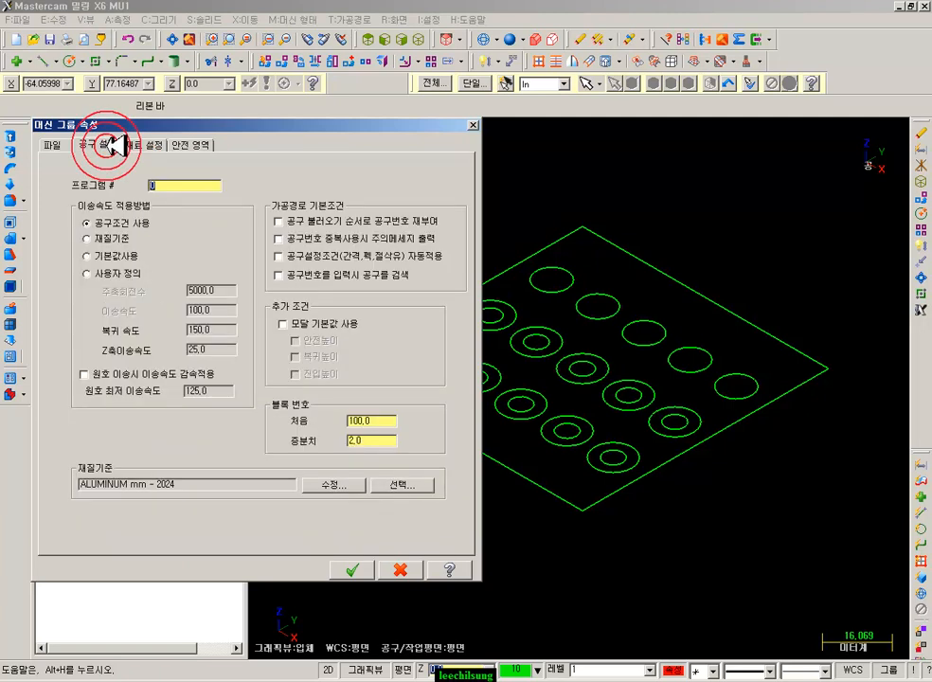
pyautogui.click(199, 186)
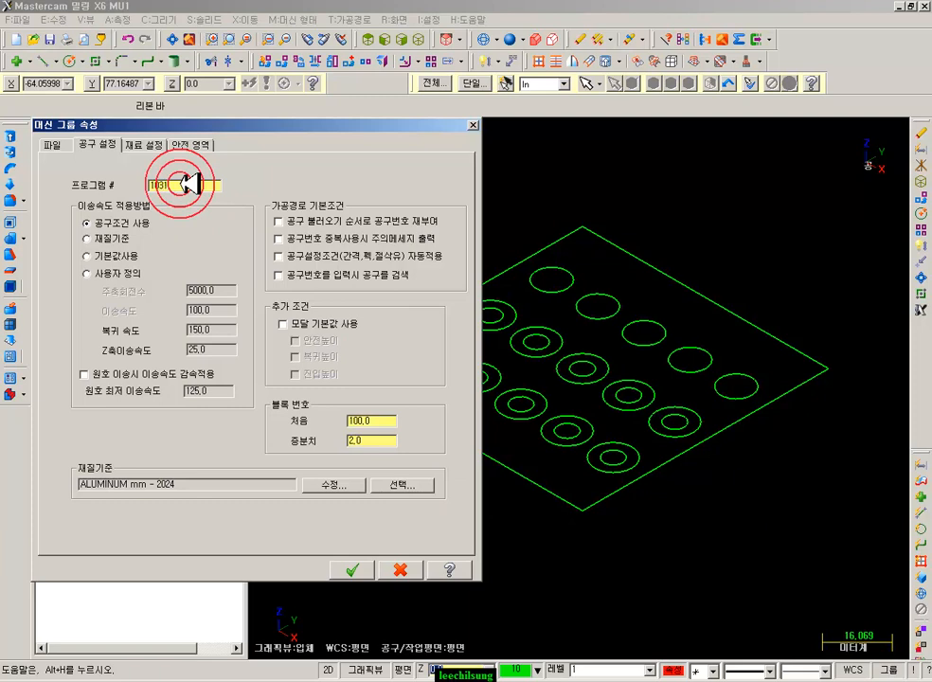
pyautogui.click(190, 185)
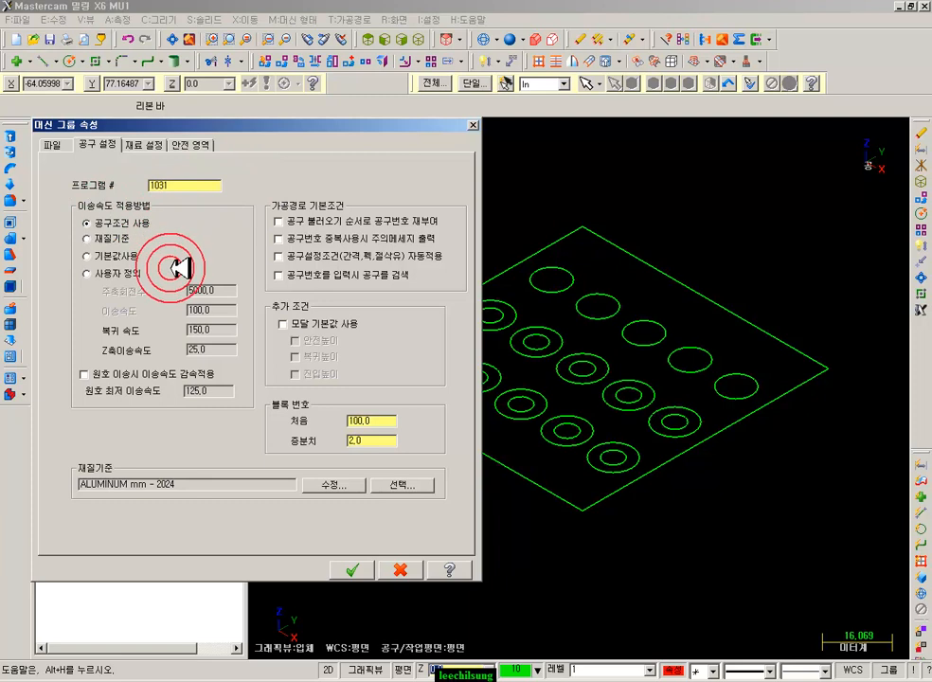
# Use user-defined feeds with spindle speed 2000 and feed, retract and plunge rates of 500, and enable sequential tool numbering
pyautogui.click(87, 273)
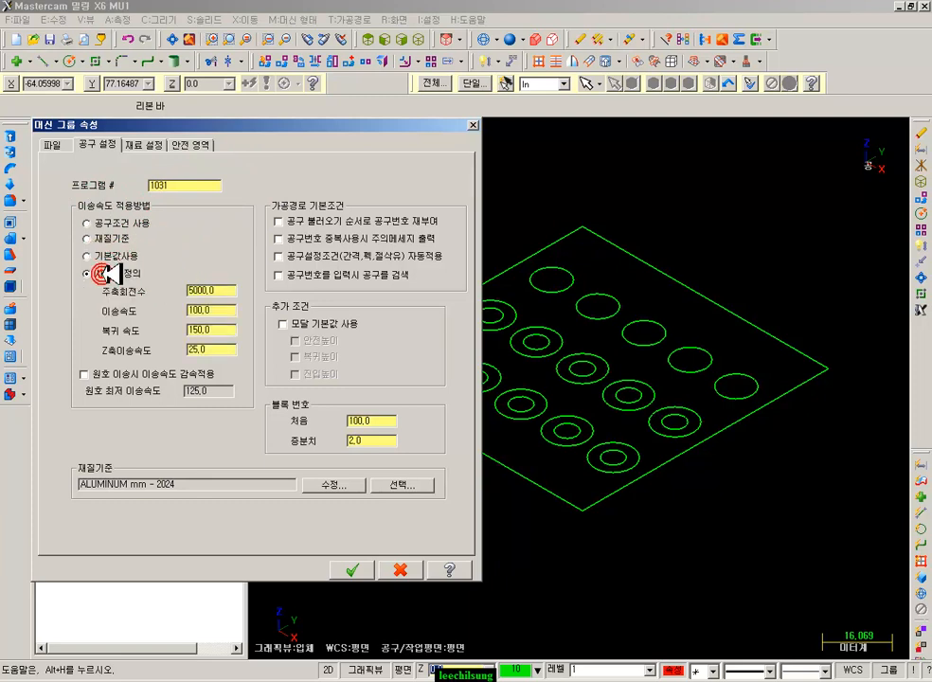
pyautogui.doubleClick(226, 291)
pyautogui.write('2000')
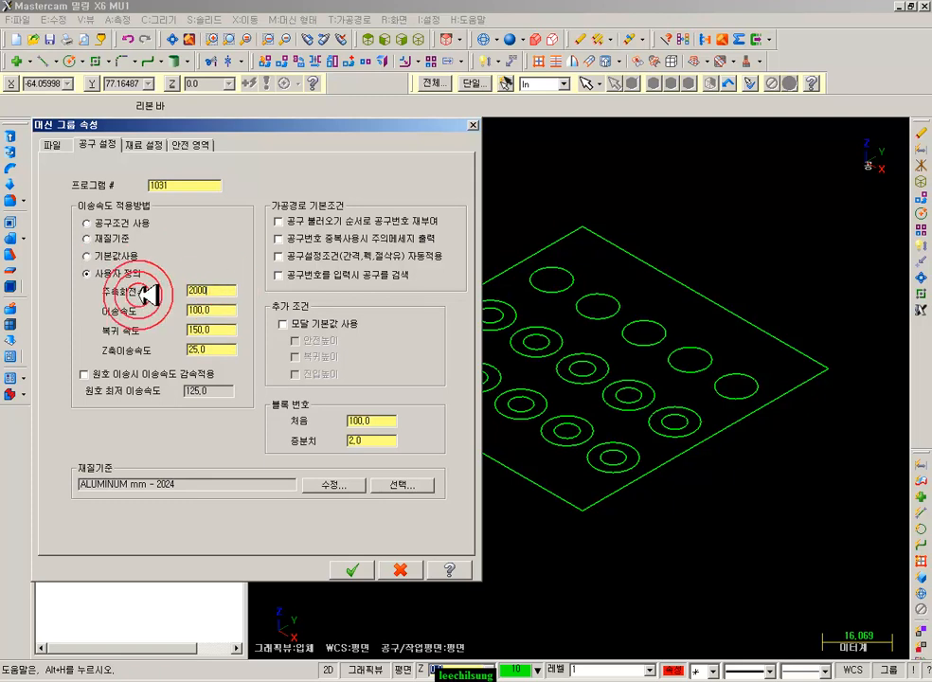
pyautogui.doubleClick(237, 311)
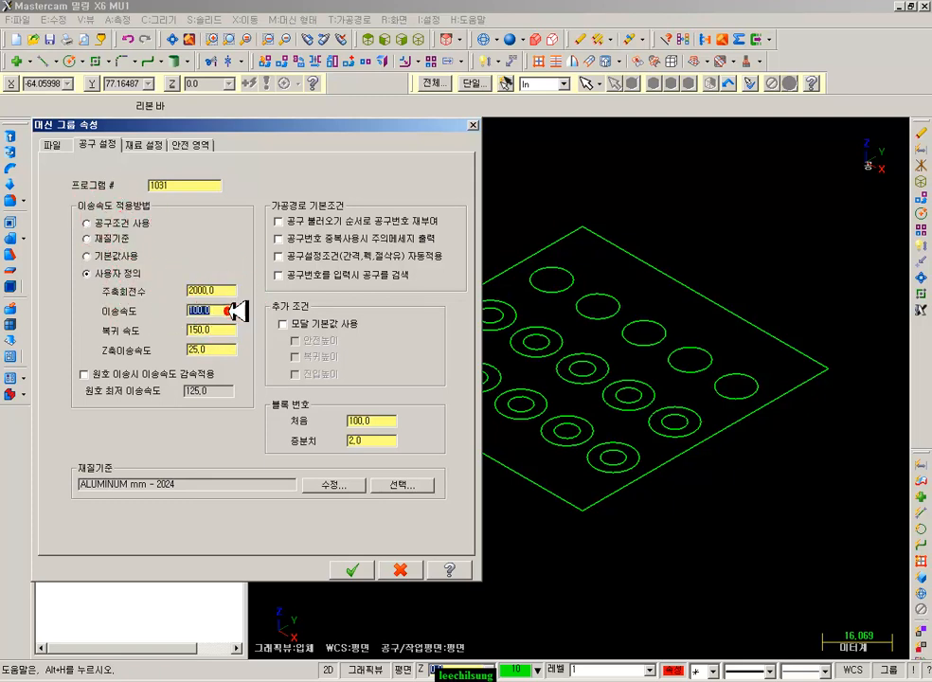
pyautogui.write('500')
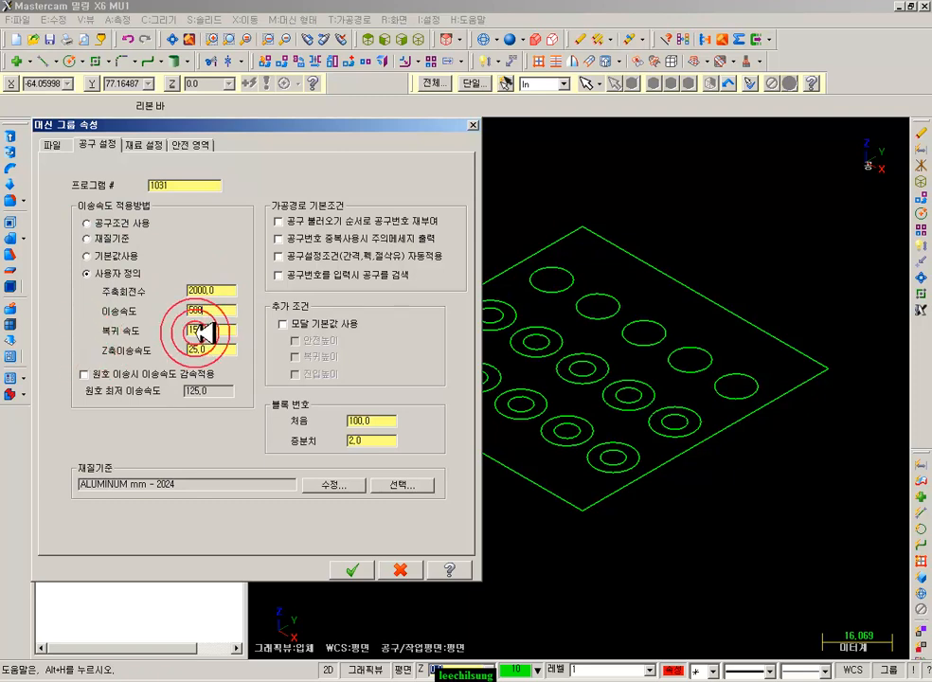
pyautogui.doubleClick(195, 329)
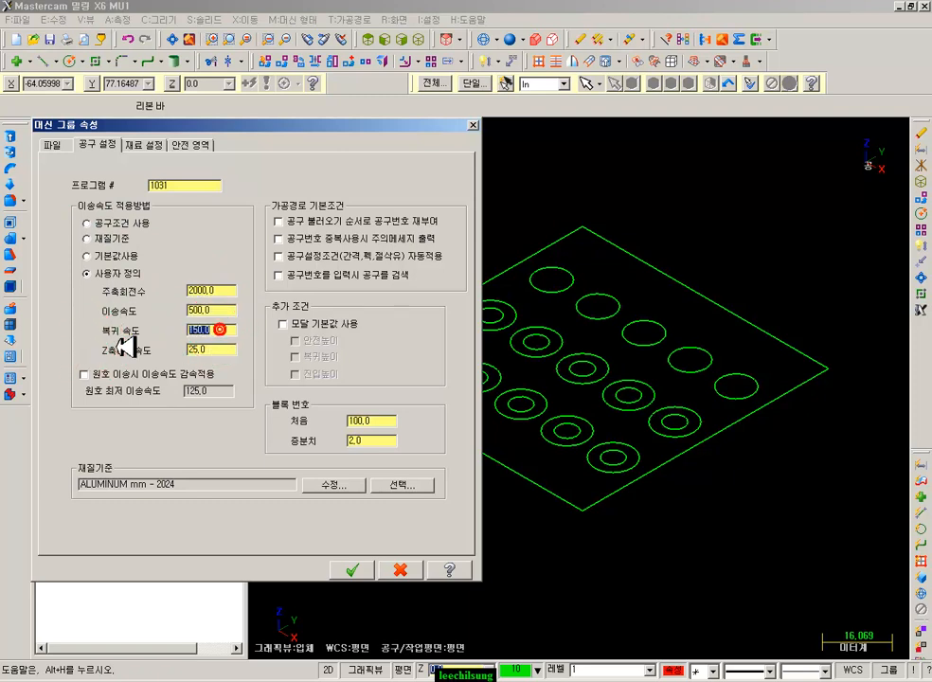
pyautogui.write('500')
pyautogui.press('Tab')
pyautogui.write('500')
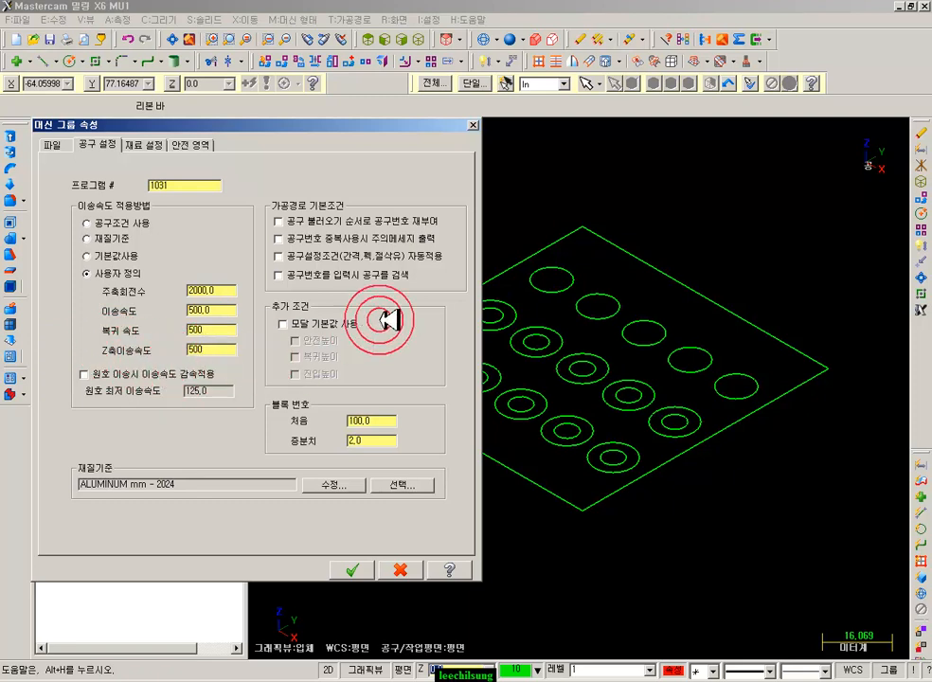
pyautogui.click(386, 221)
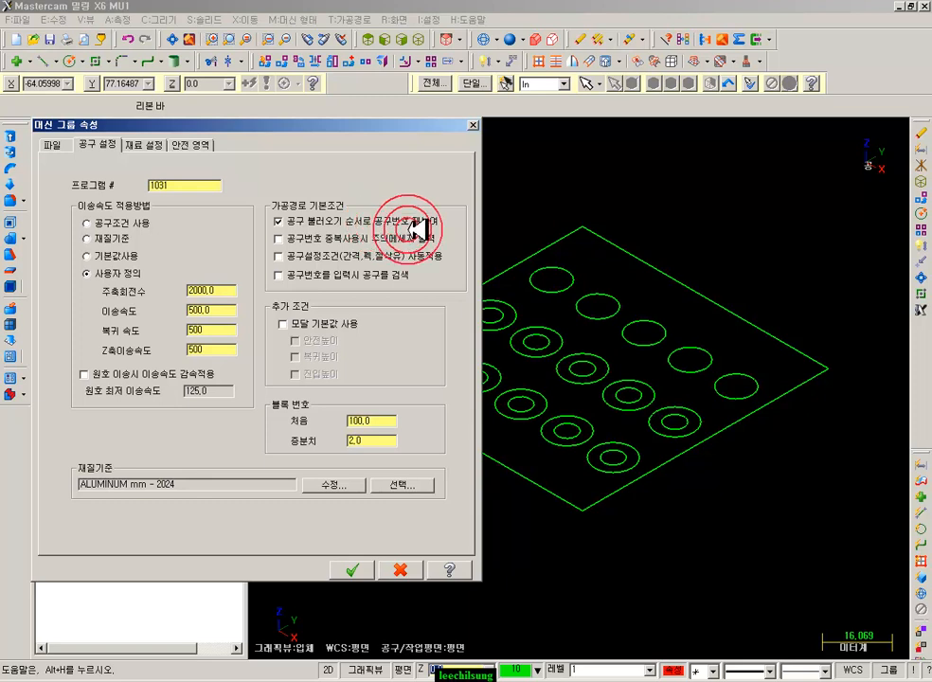
# Define rectangular stock from the geometry's bounding box with a Z height of 20 mm, and show it shaded
pyautogui.click(161, 144)
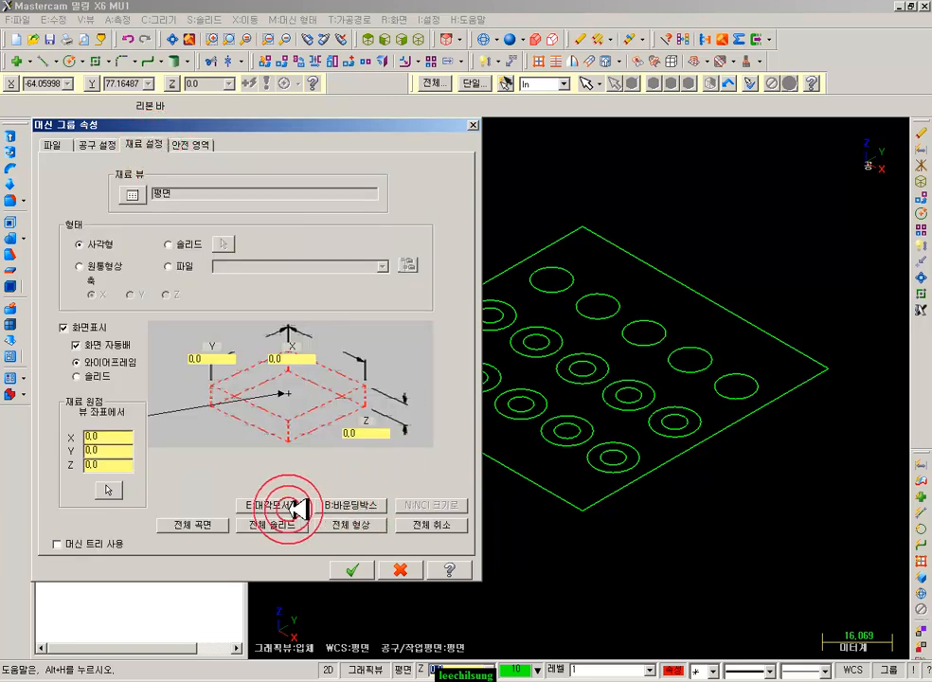
pyautogui.click(350, 507)
pyautogui.click(431, 373)
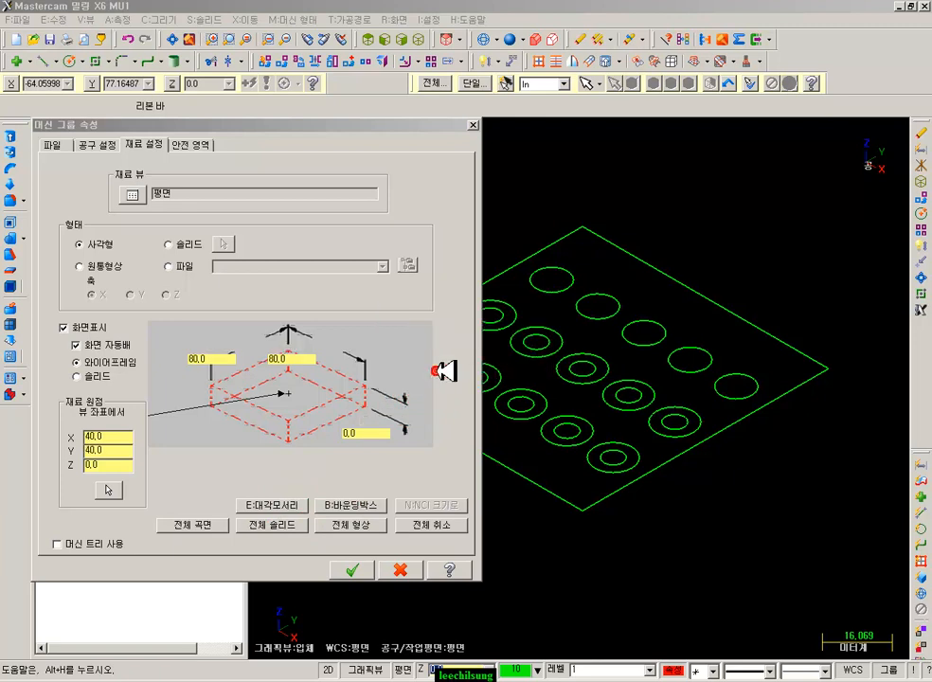
pyautogui.moveTo(364, 433); pyautogui.dragTo(299, 444)
pyautogui.write('20')
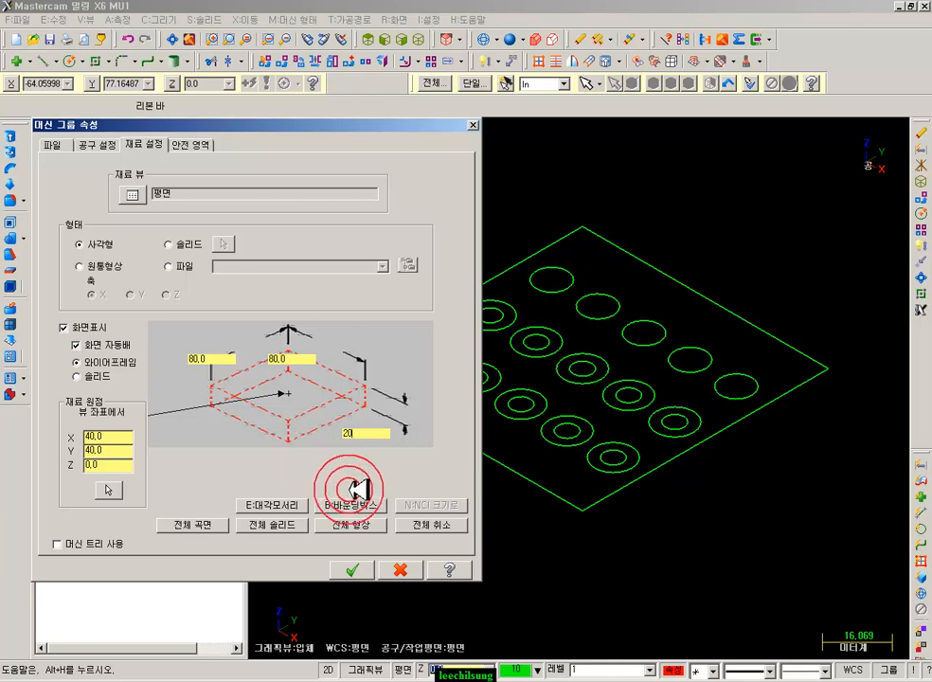
pyautogui.click(364, 568)
pyautogui.scroll(-2, 408, 483)
pyautogui.click(552, 44)
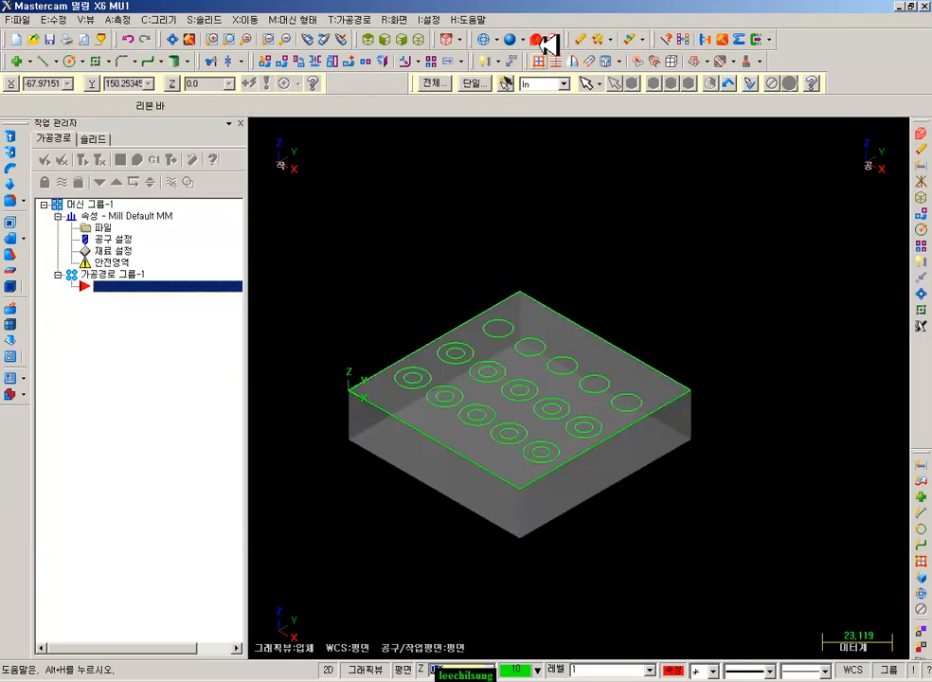
# Inspect the shaded stock block against the plate geometry in front, top and isometric views
pyautogui.scroll(2, 474, 449)
pyautogui.click(384, 39)
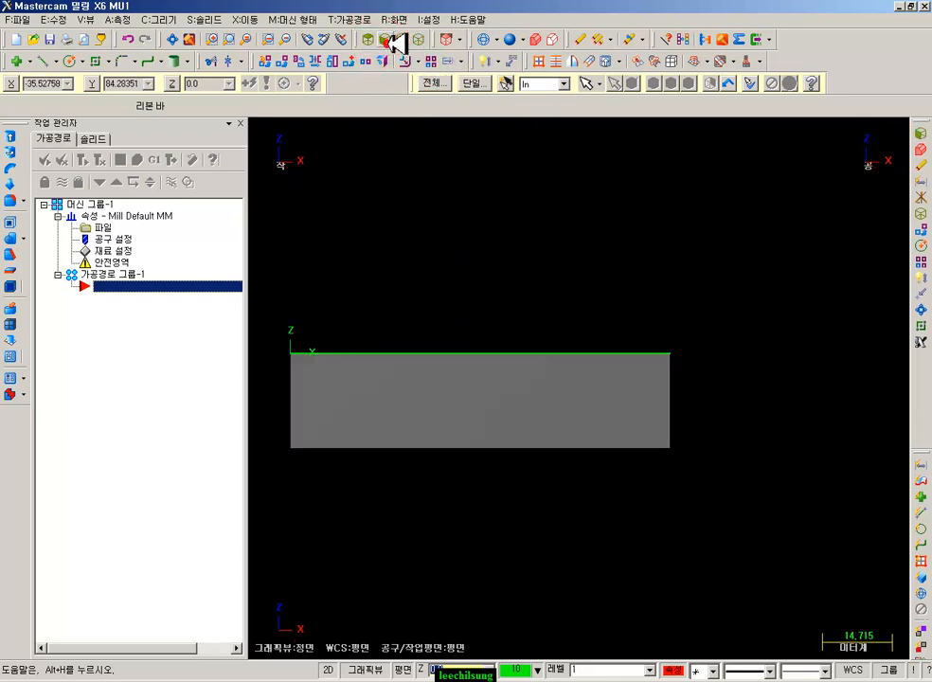
pyautogui.click(371, 39)
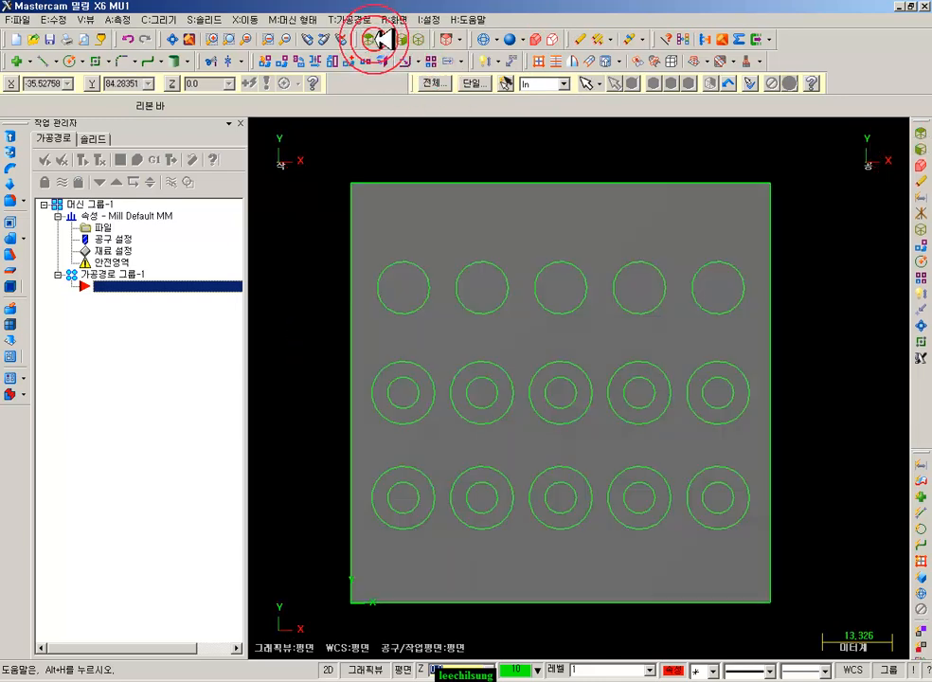
pyautogui.click(419, 38)
pyautogui.click(443, 147)
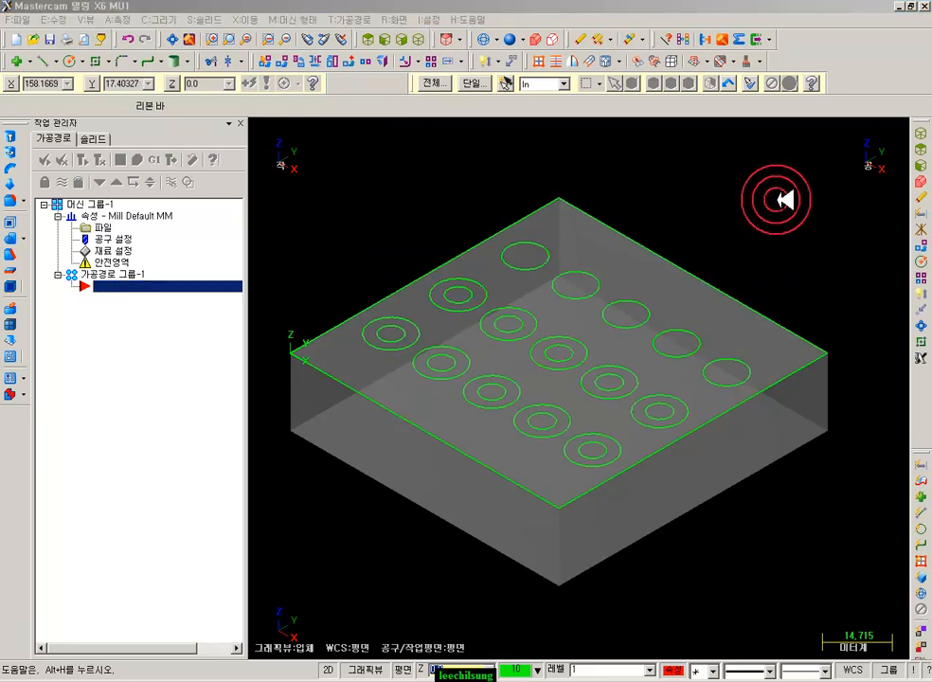
pyautogui.scroll(-6, 813, 265)
pyautogui.scroll(5, 720, 193)
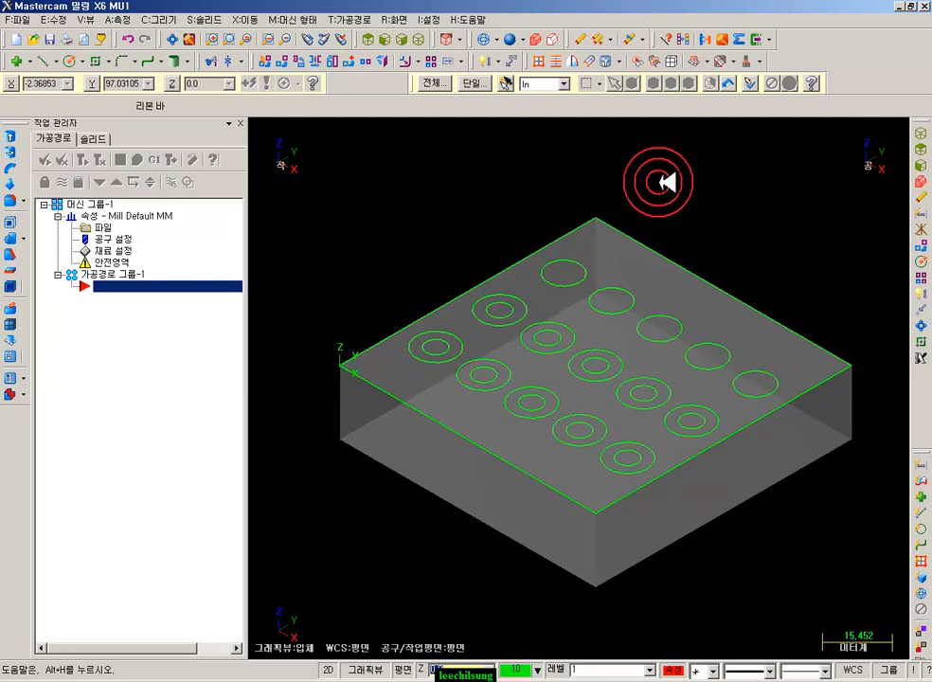
pyautogui.scroll(-2, 475, 245)
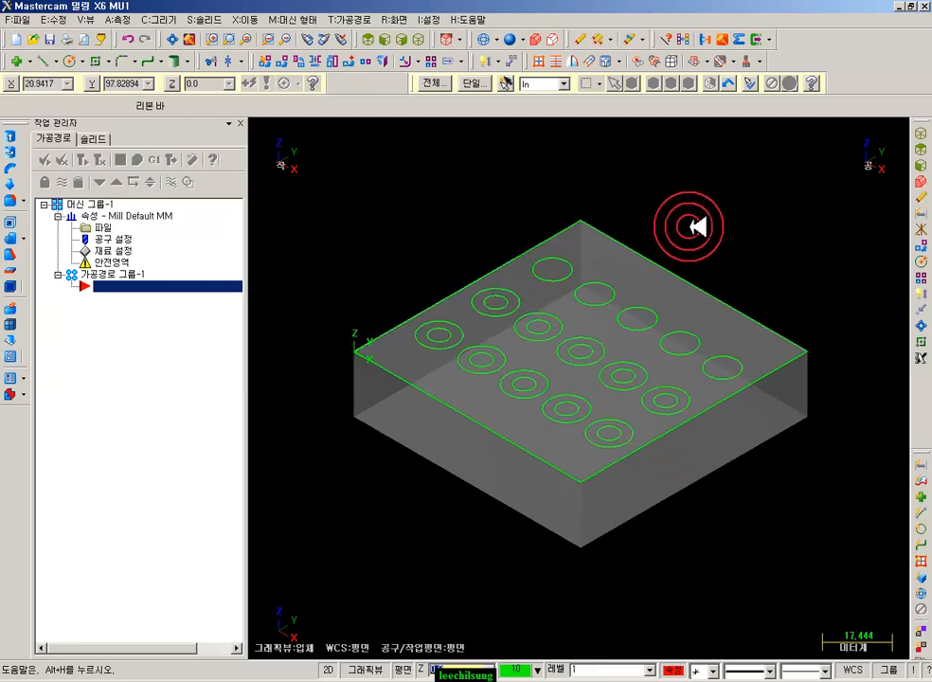
pyautogui.scroll(2, 687, 198)
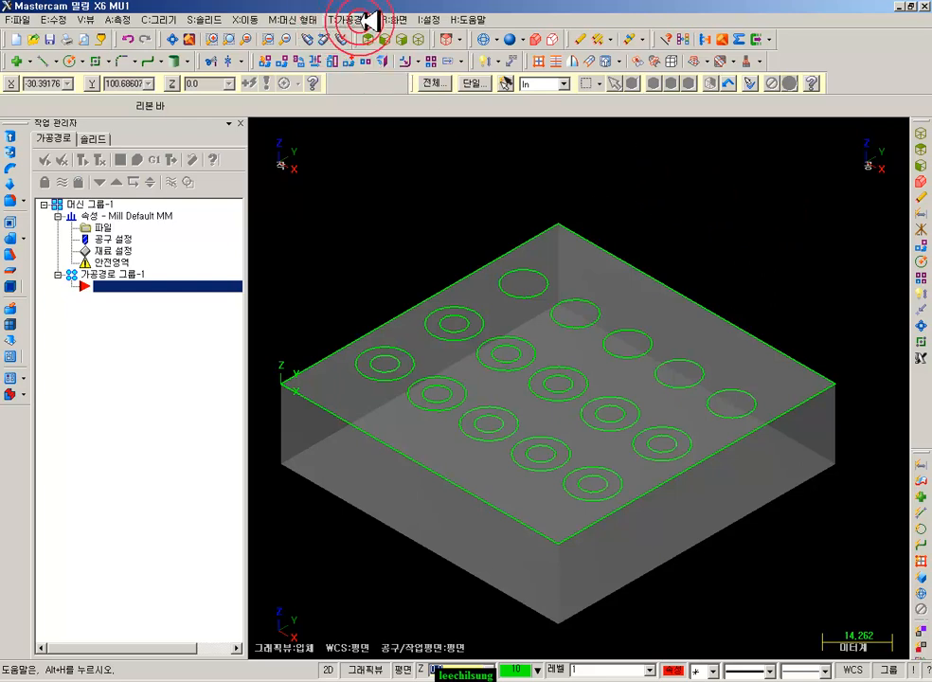
# Create a drill toolpath and, in top view, select the circles of all three hole rows as drill entities
pyautogui.click(370, 19)
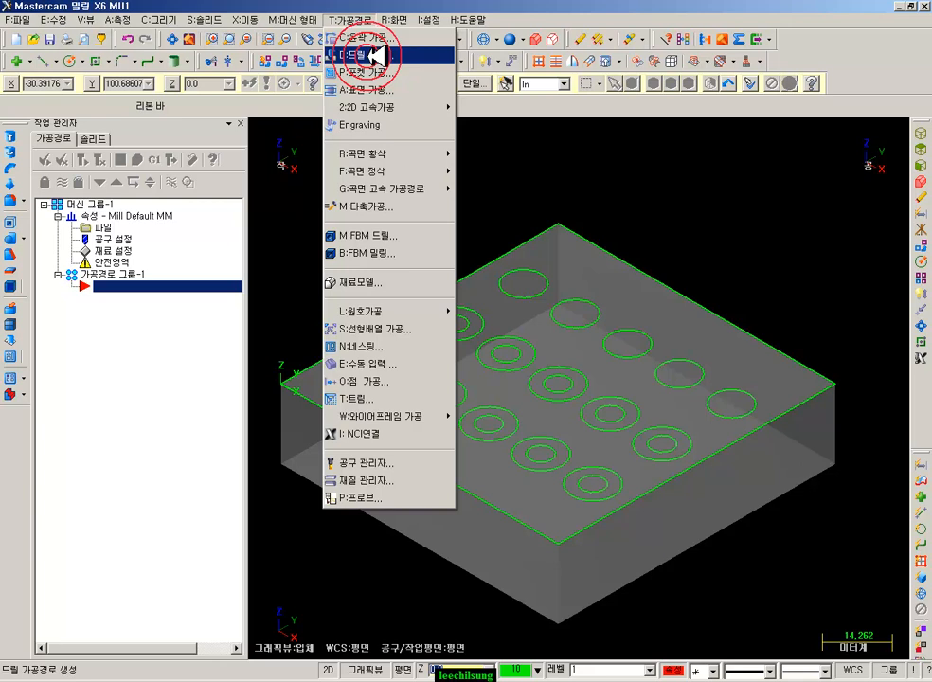
pyautogui.click(377, 55)
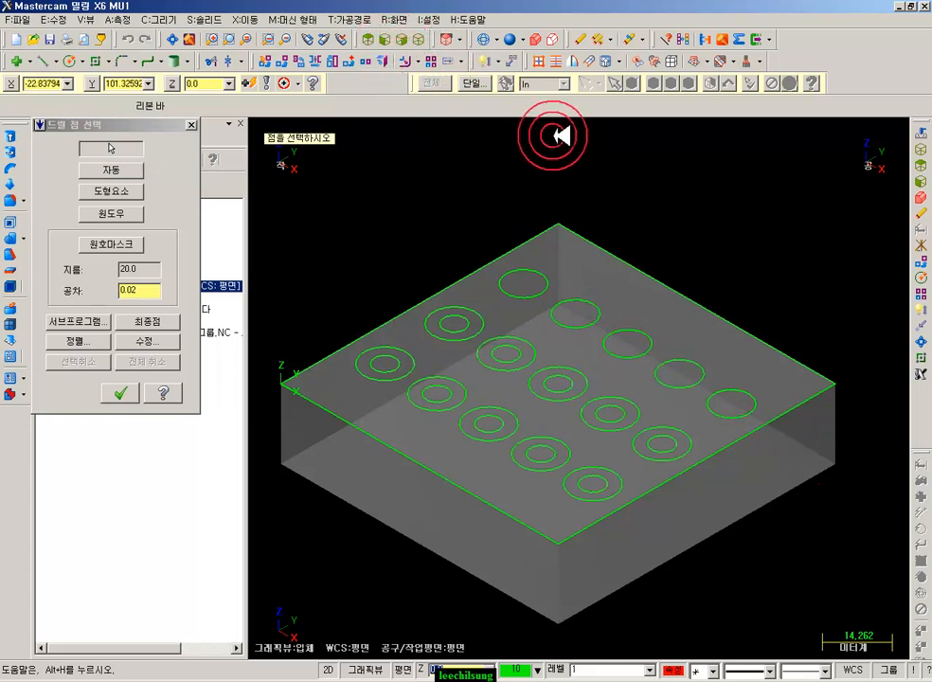
pyautogui.click(370, 39)
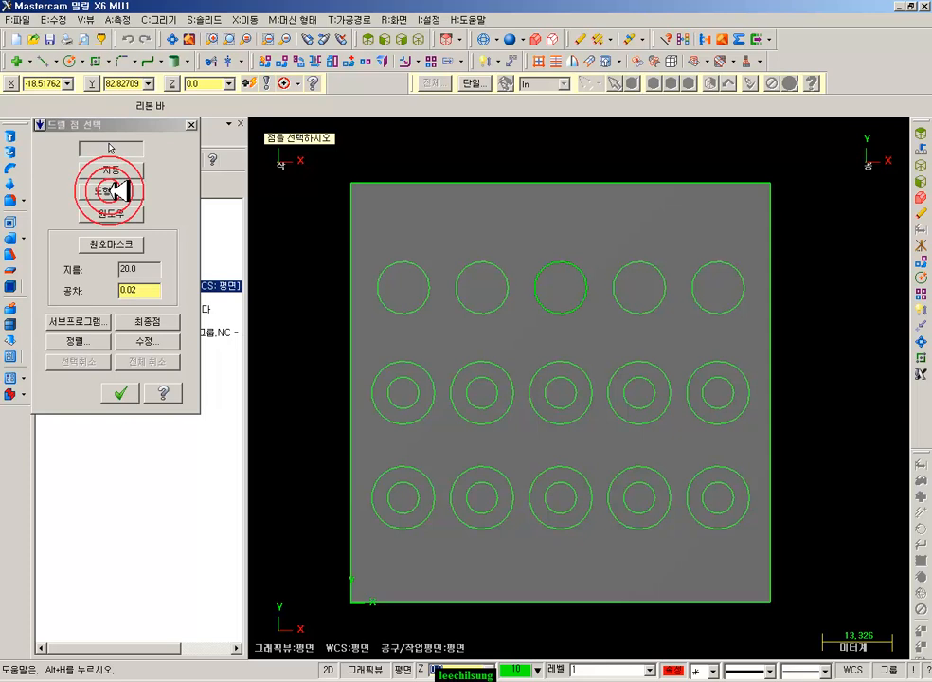
pyautogui.click(112, 190)
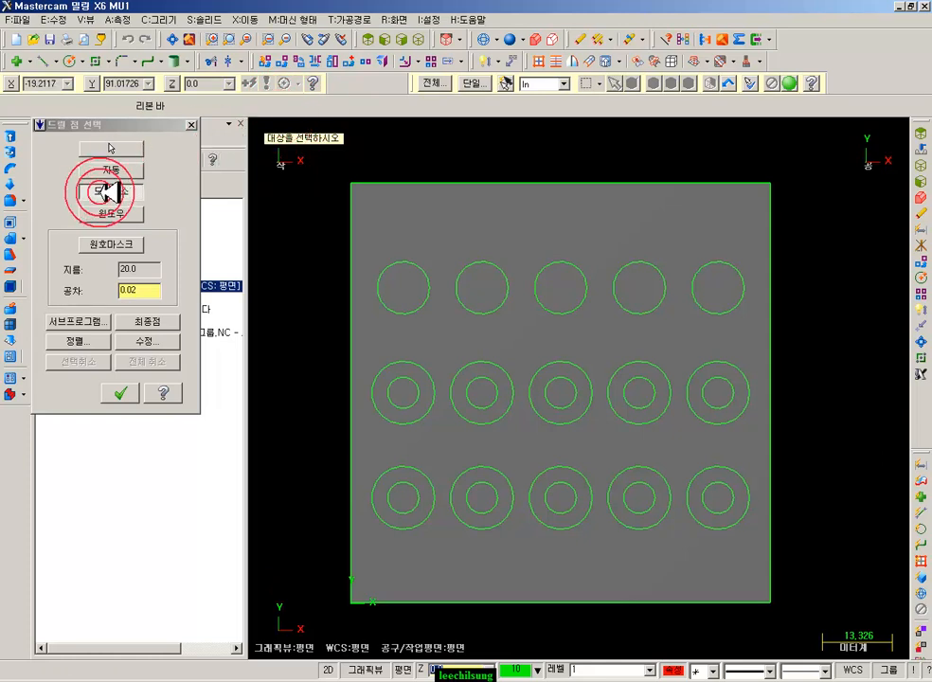
pyautogui.click(414, 263)
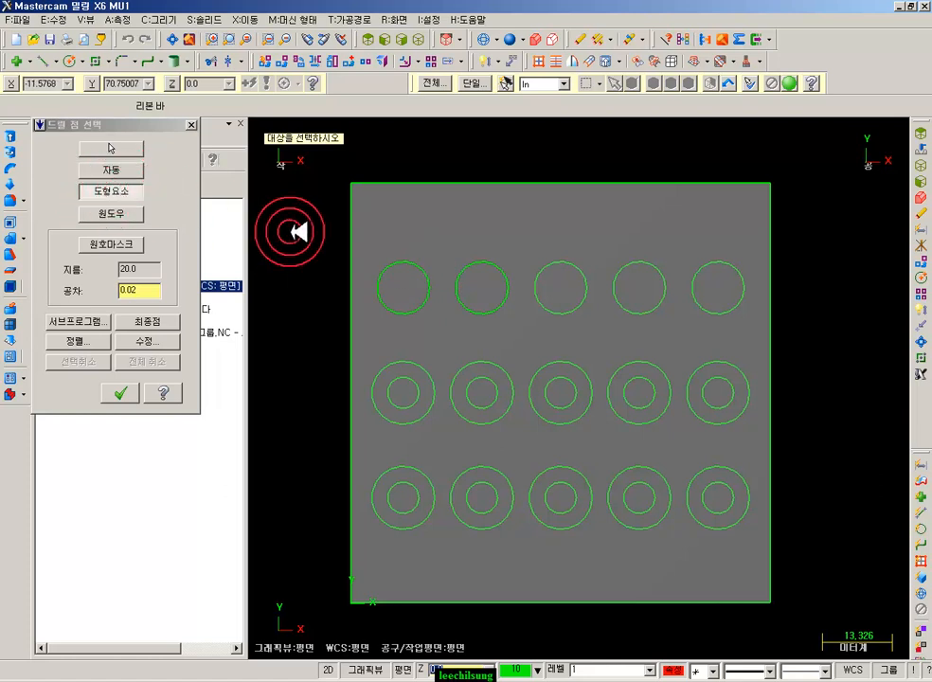
pyautogui.moveTo(290, 228); pyautogui.dragTo(878, 558)
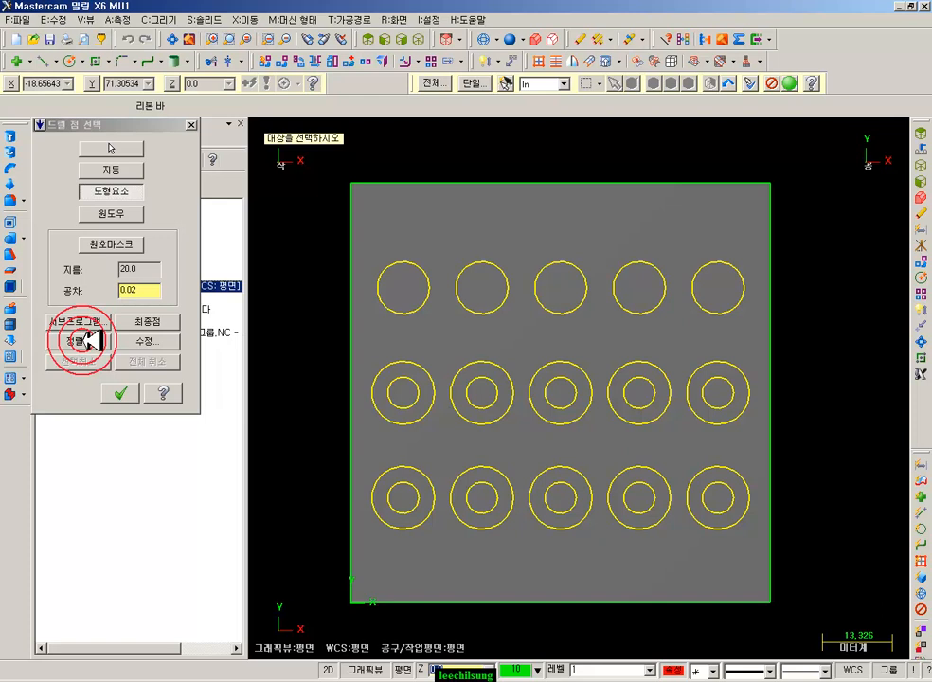
# Sort the drill points with the 2D zigzag-row pattern starting at the lower-left hole (X zig+ Y+), with duplicate points removed
pyautogui.click(88, 339)
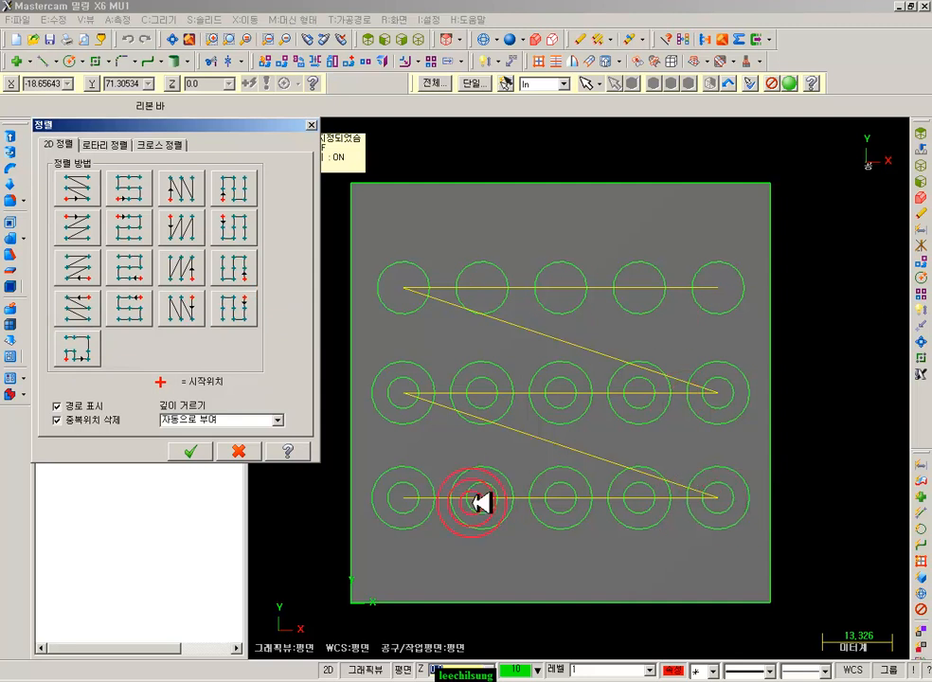
pyautogui.click(134, 187)
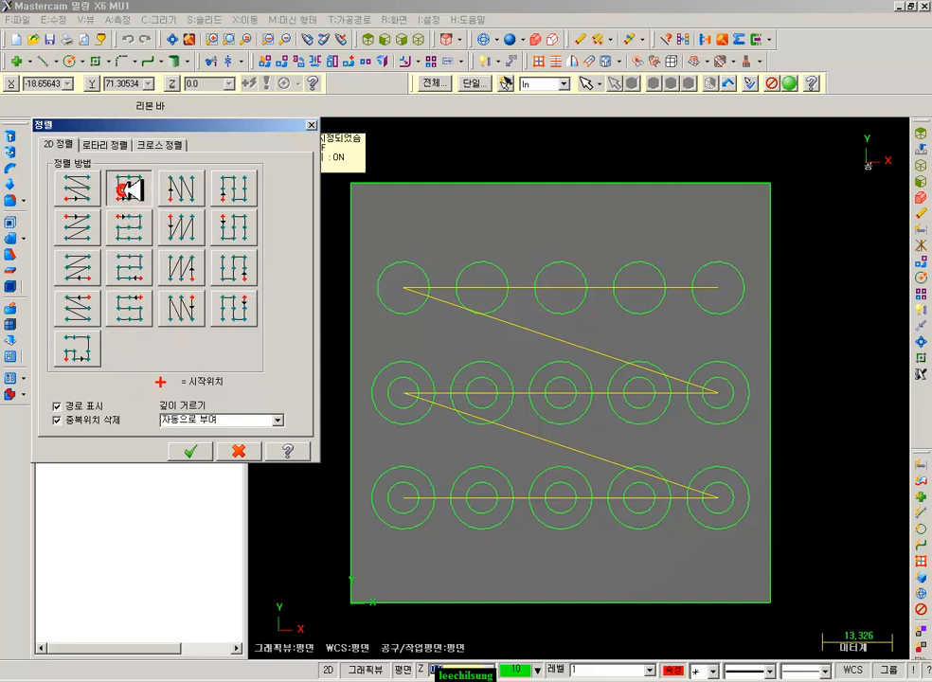
pyautogui.moveTo(164, 125); pyautogui.dragTo(196, 49)
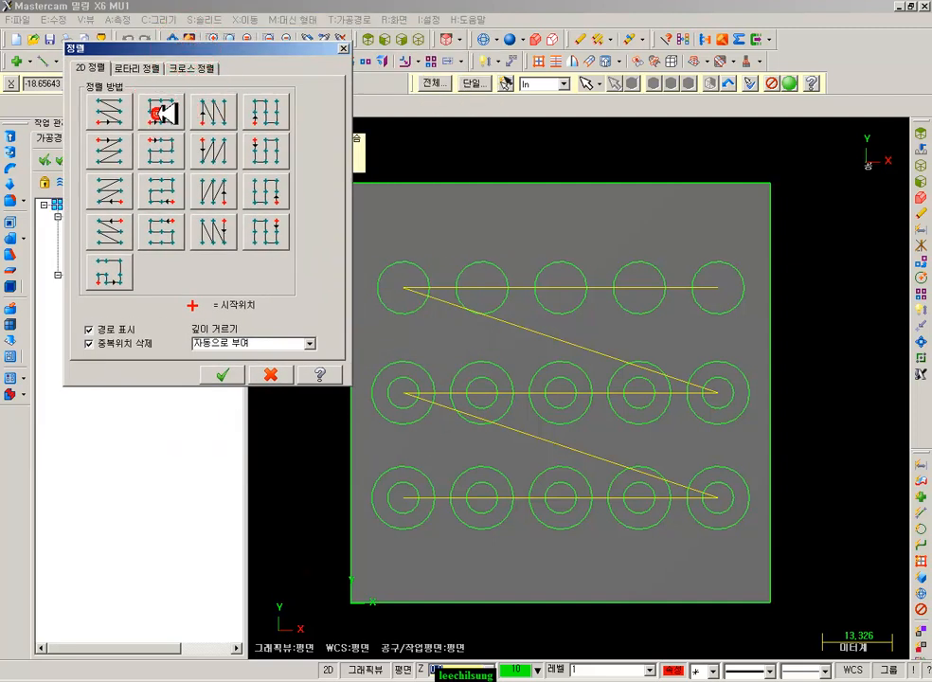
pyautogui.click(166, 113)
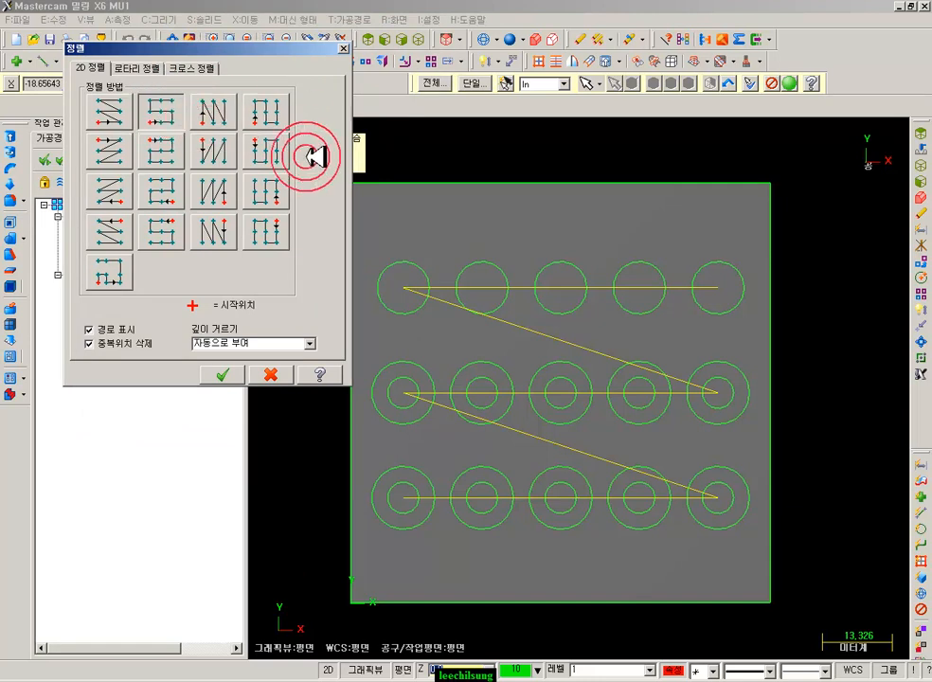
pyautogui.click(239, 375)
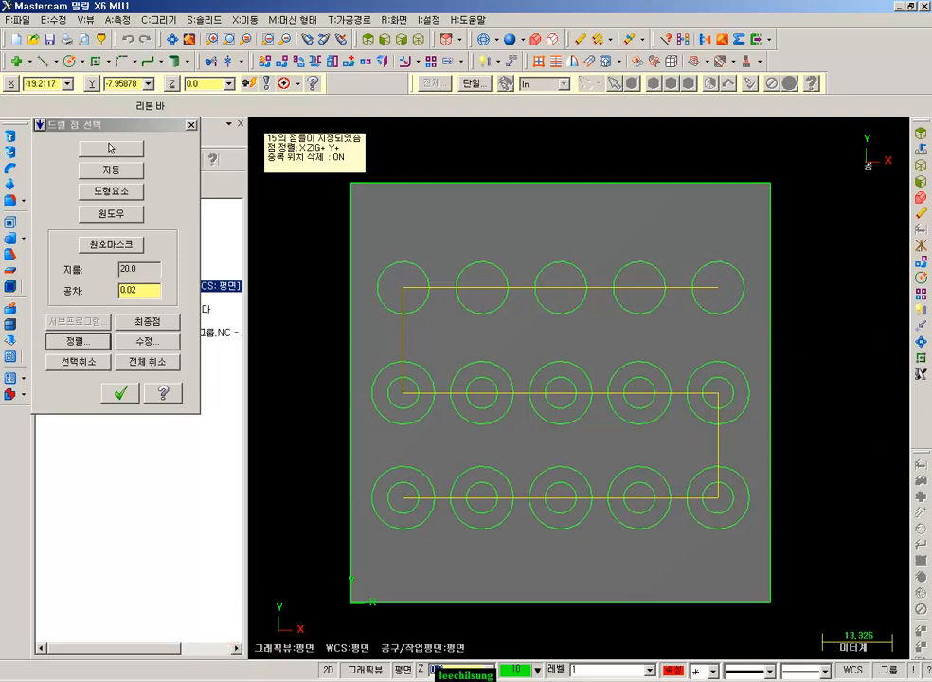
pyautogui.moveTo(414, 497)
pyautogui.mouseDown()
pyautogui.moveTo(749, 502)
pyautogui.moveTo(743, 394)
pyautogui.moveTo(368, 391)
pyautogui.moveTo(408, 316)
pyautogui.moveTo(560, 281)
pyautogui.moveTo(763, 325)
pyautogui.mouseUp()
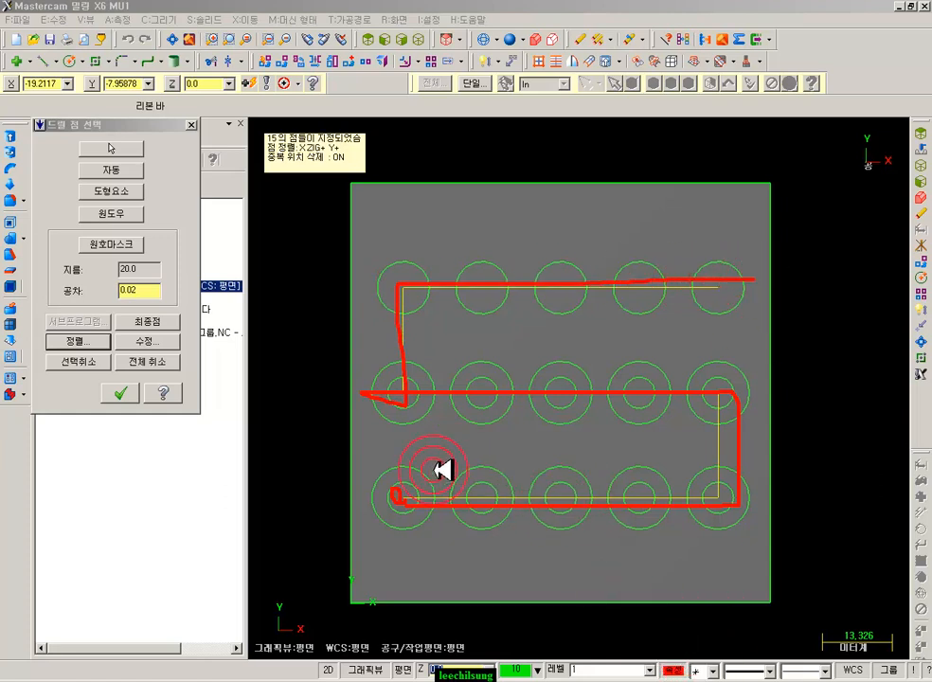
pyautogui.moveTo(304, 190)
pyautogui.mouseDown()
pyautogui.moveTo(237, 147)
pyautogui.moveTo(416, 137)
pyautogui.moveTo(285, 184)
pyautogui.mouseUp()
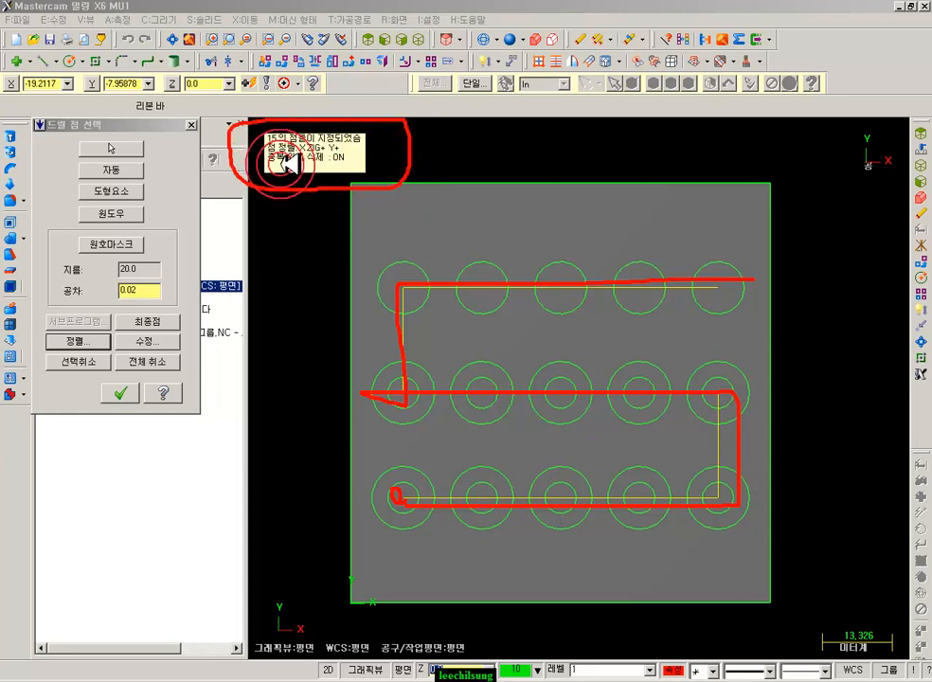
pyautogui.moveTo(260, 148); pyautogui.dragTo(288, 149)
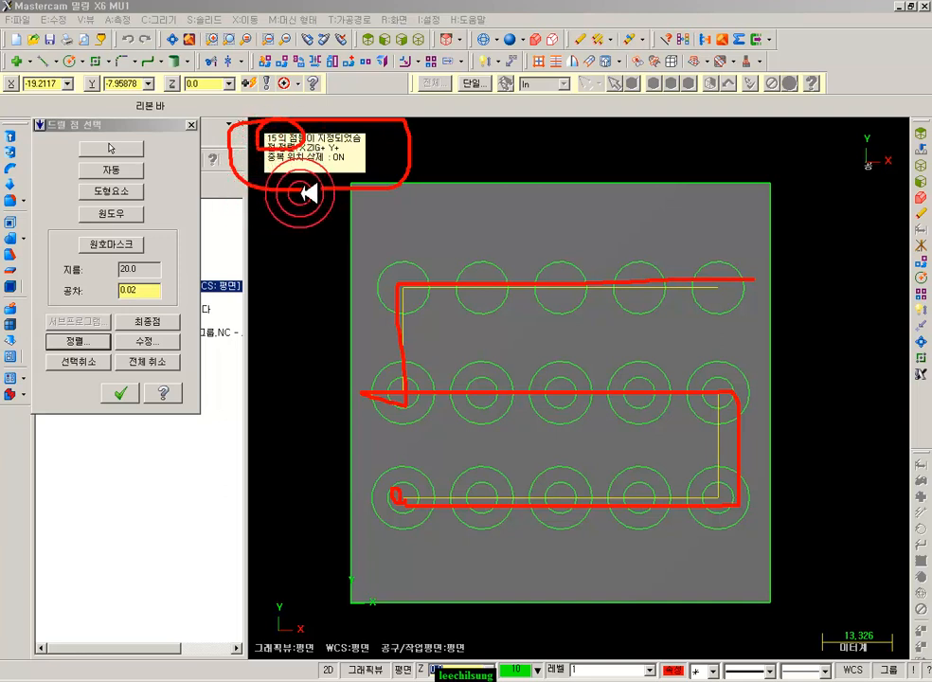
pyautogui.moveTo(268, 165); pyautogui.dragTo(350, 163)
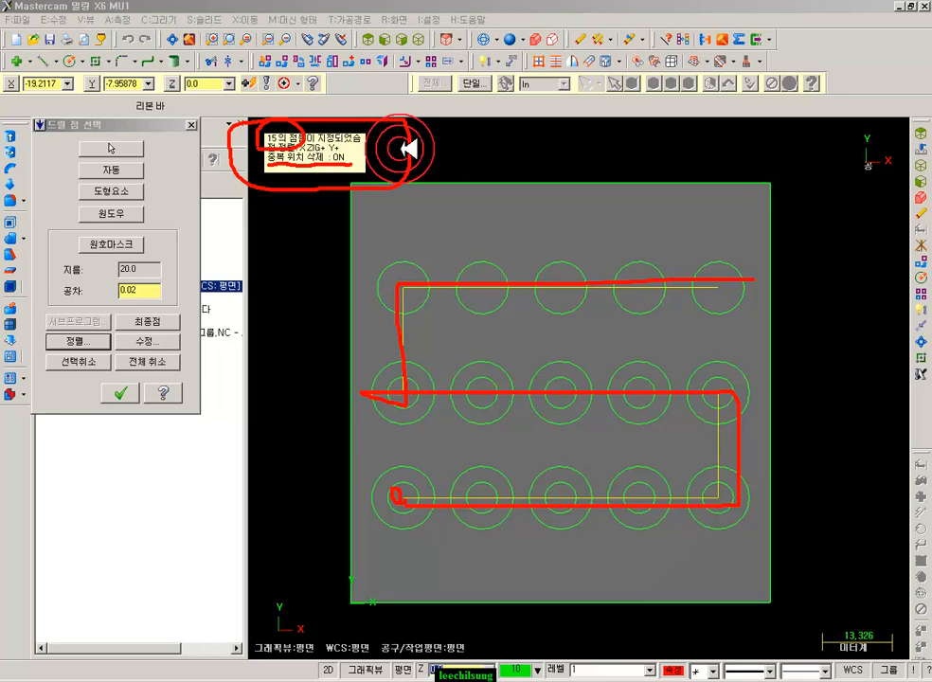
pyautogui.moveTo(489, 438); pyautogui.dragTo(483, 495)
pyautogui.moveTo(461, 353)
pyautogui.mouseDown()
pyautogui.moveTo(479, 370)
pyautogui.moveTo(485, 353)
pyautogui.moveTo(486, 382)
pyautogui.mouseUp()
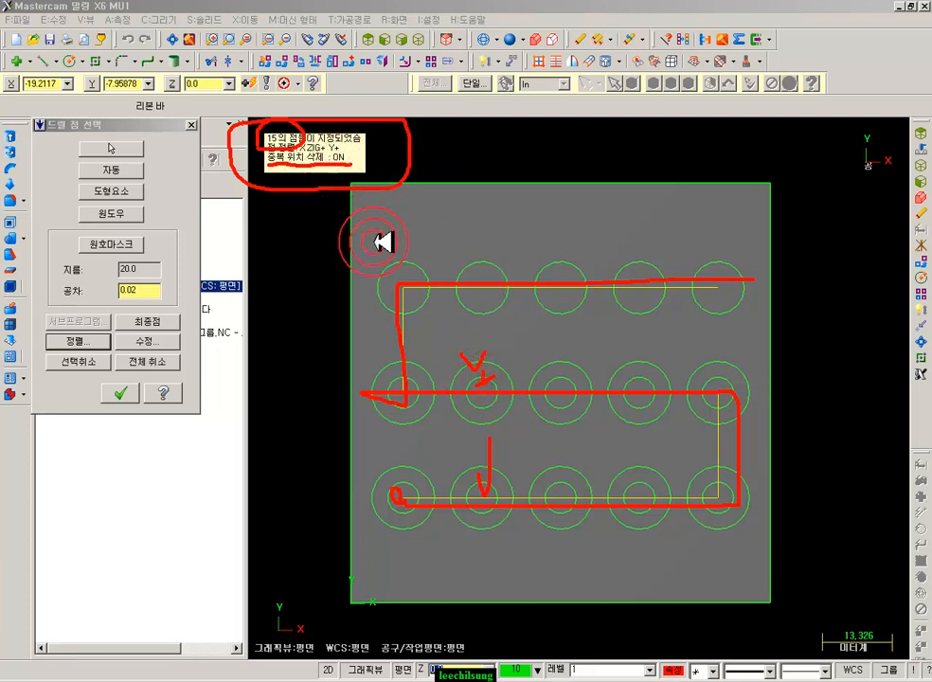
pyautogui.rightClick(298, 249)
pyautogui.click(334, 390)
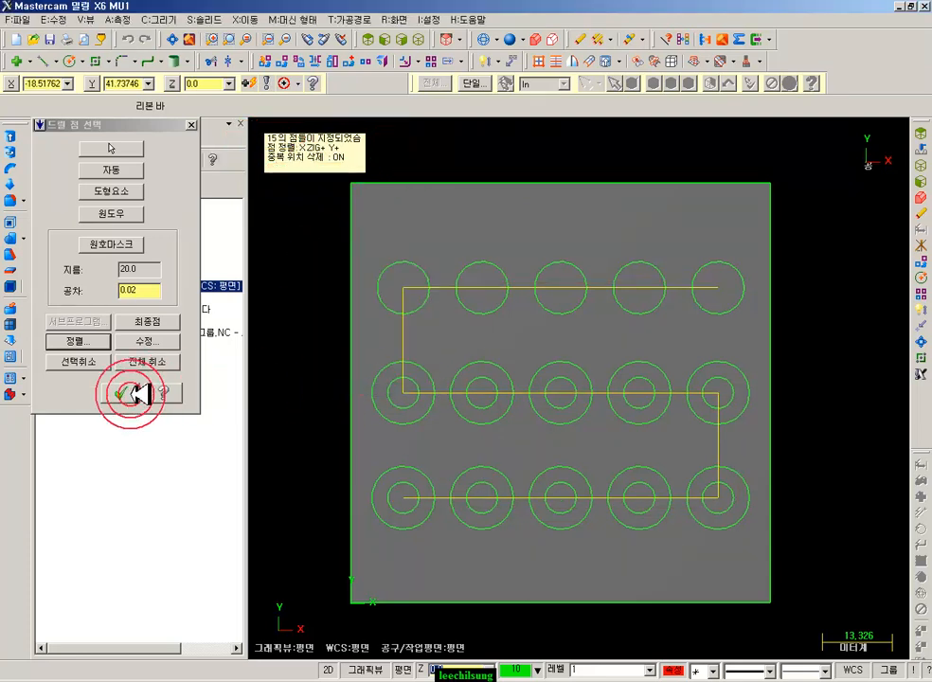
# Accept the sorted drill points and generate the simple drill operation with its default 10 mm drill
pyautogui.click(121, 393)
pyautogui.moveTo(339, 125); pyautogui.dragTo(442, 17)
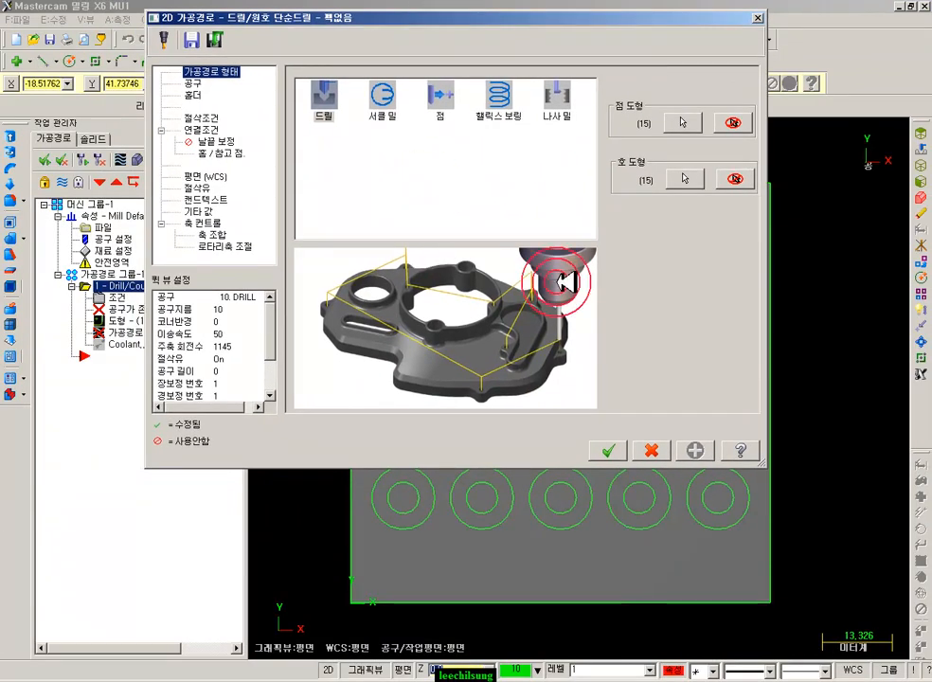
pyautogui.click(607, 451)
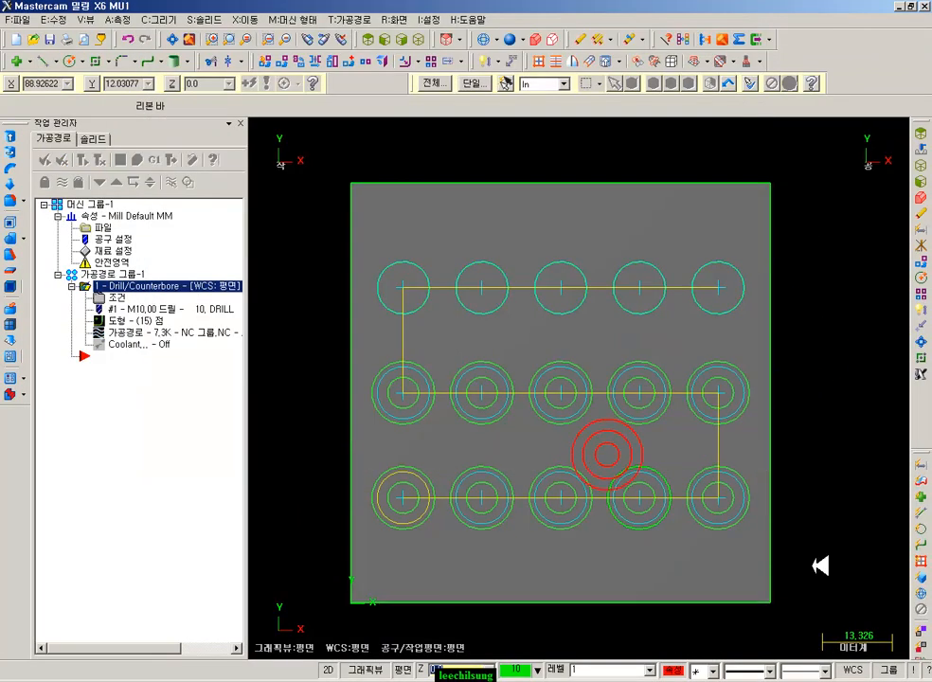
# Inspect the drill toolpath over the stock in isometric and rotated views, and hide the shaded stock
pyautogui.click(856, 351)
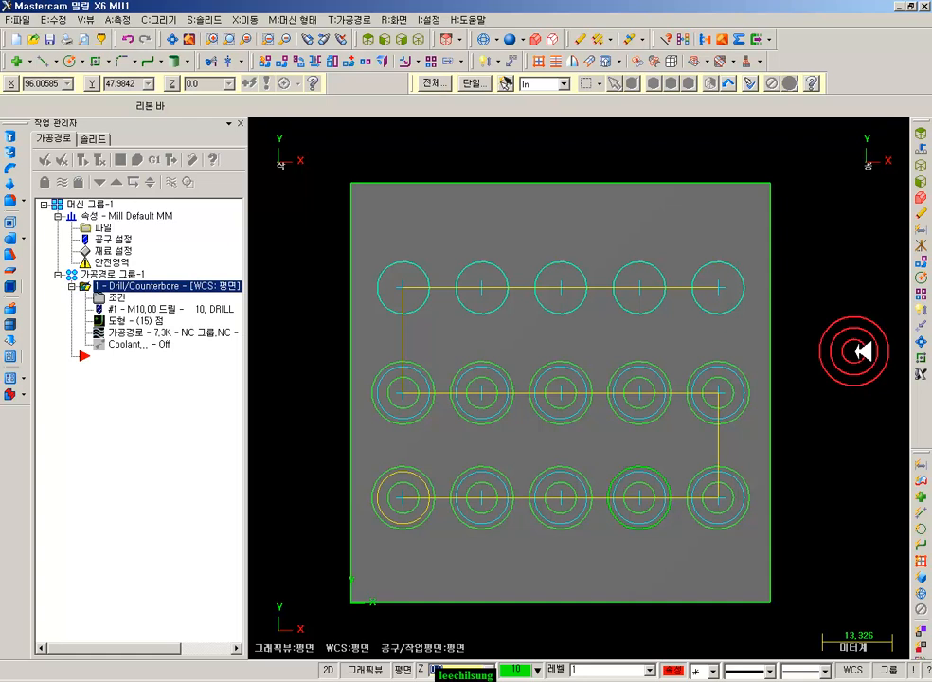
pyautogui.click(429, 40)
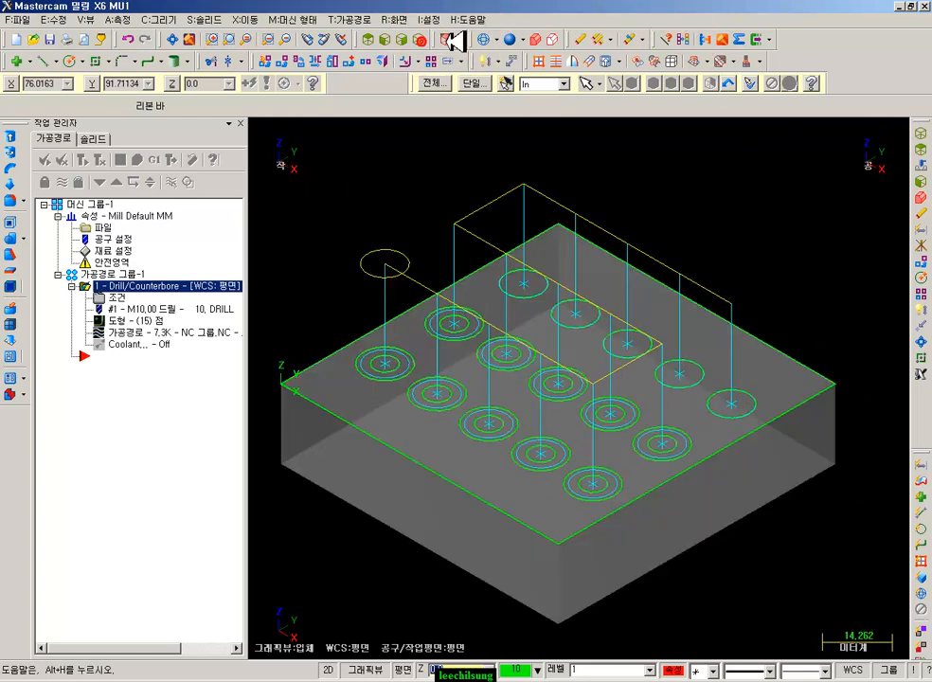
pyautogui.scroll(-2, 855, 320)
pyautogui.scroll(2, 736, 442)
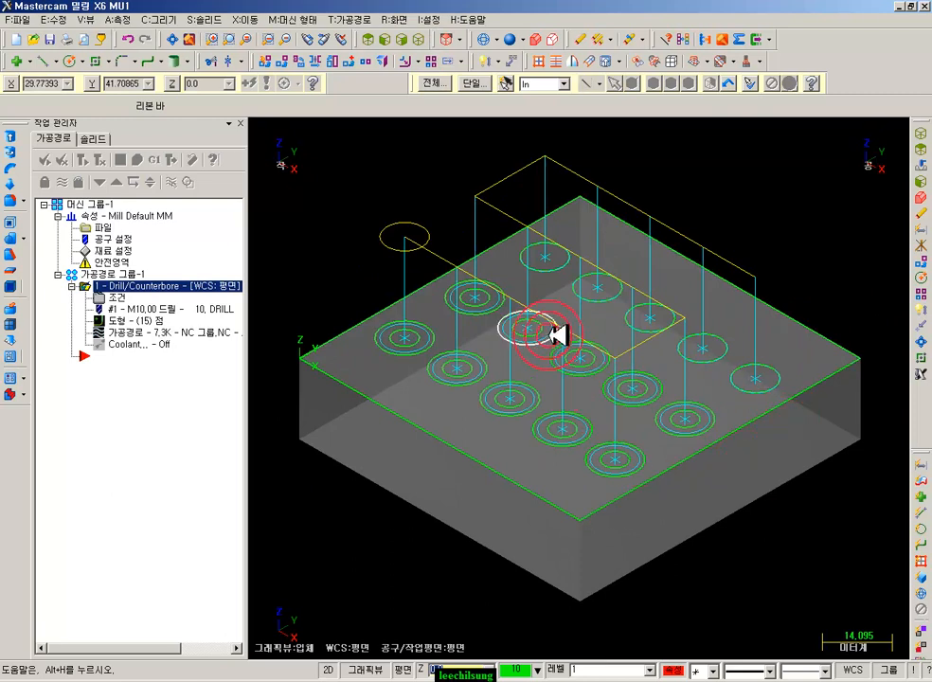
pyautogui.moveTo(599, 383); pyautogui.dragTo(608, 350, button='middle')
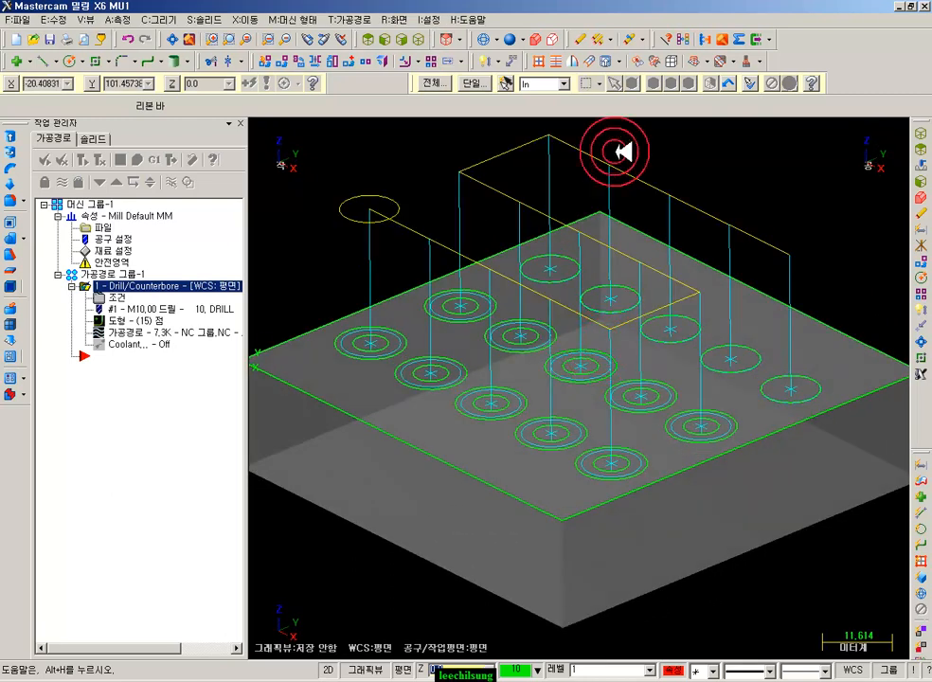
pyautogui.click(557, 39)
pyautogui.moveTo(578, 284); pyautogui.dragTo(588, 256, button='middle')
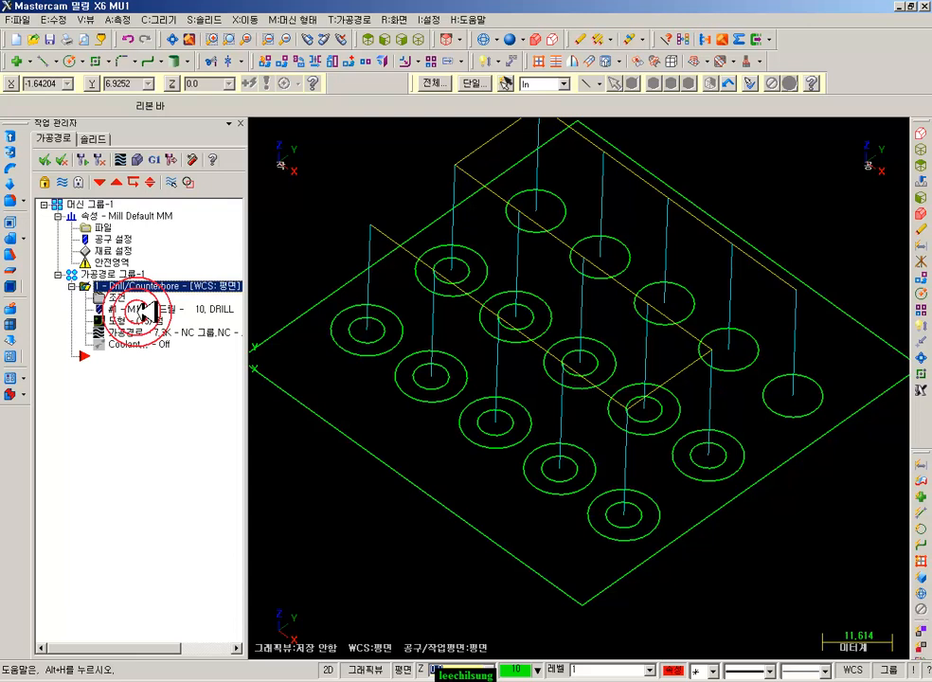
# Edit tool 1 in the drill operation's parameters and change its tool type to center drill
pyautogui.click(121, 298)
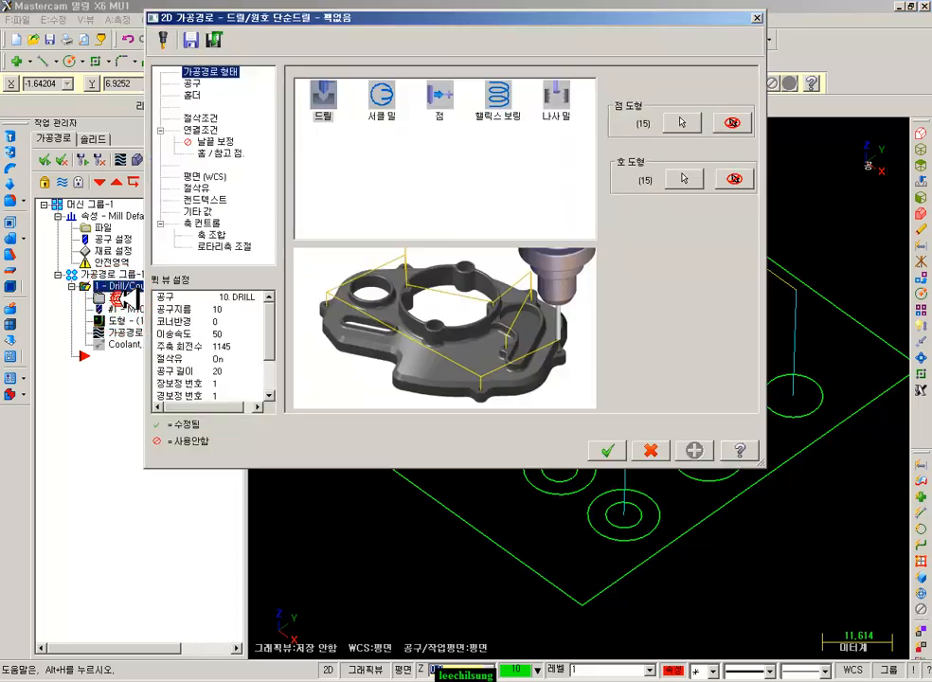
pyautogui.click(194, 84)
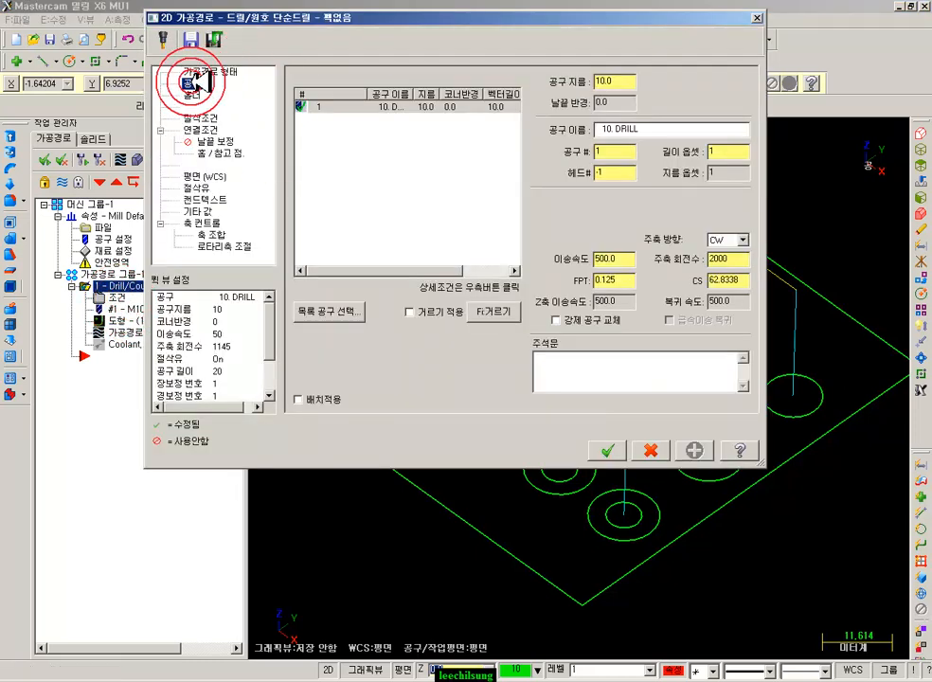
pyautogui.click(384, 107)
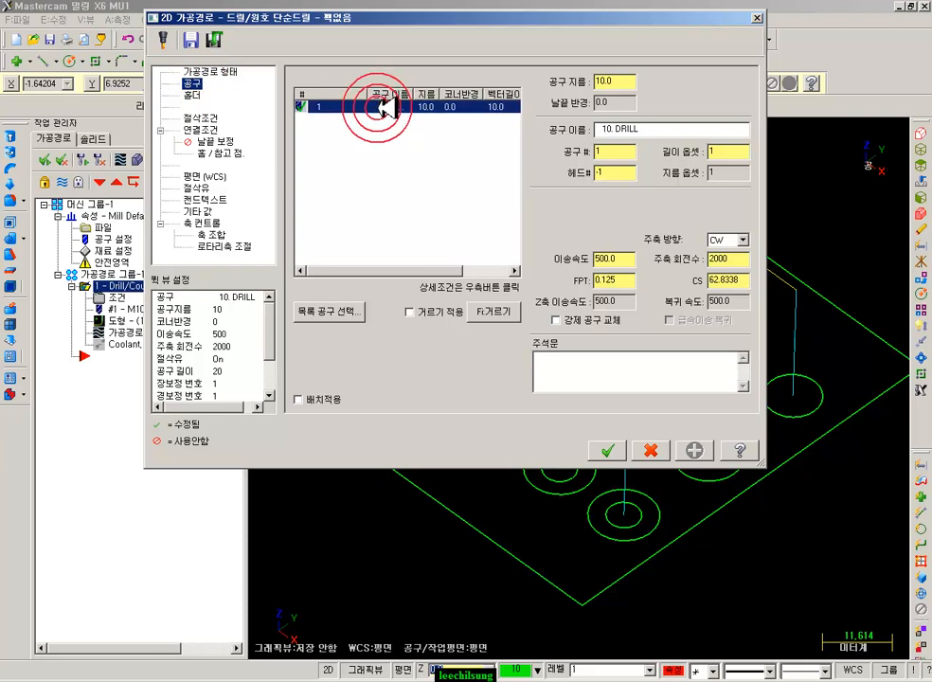
pyautogui.doubleClick(384, 107)
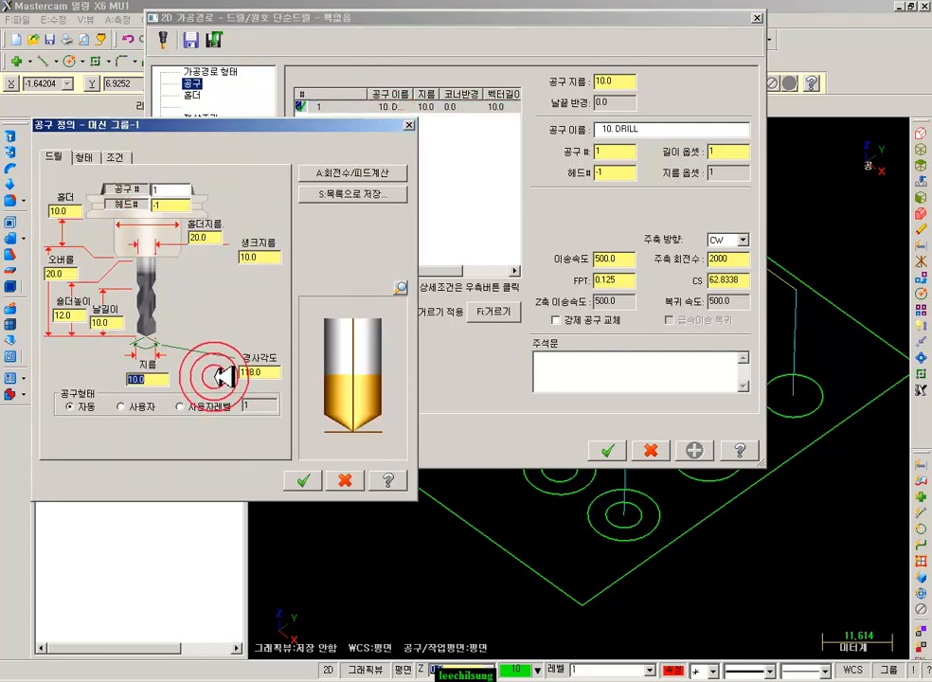
pyautogui.click(99, 155)
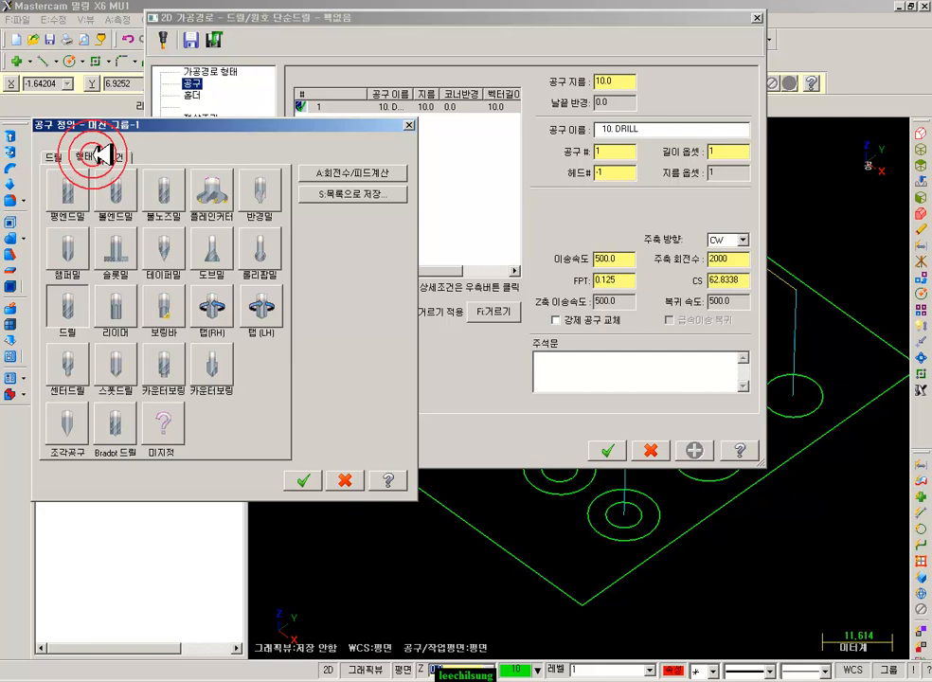
pyautogui.click(68, 367)
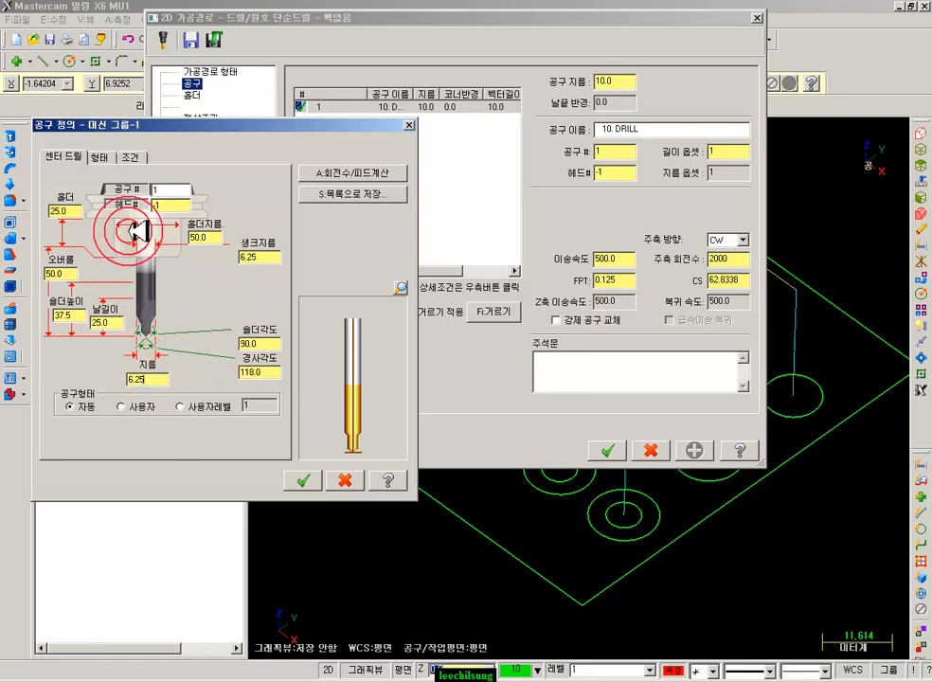
pyautogui.click(398, 284)
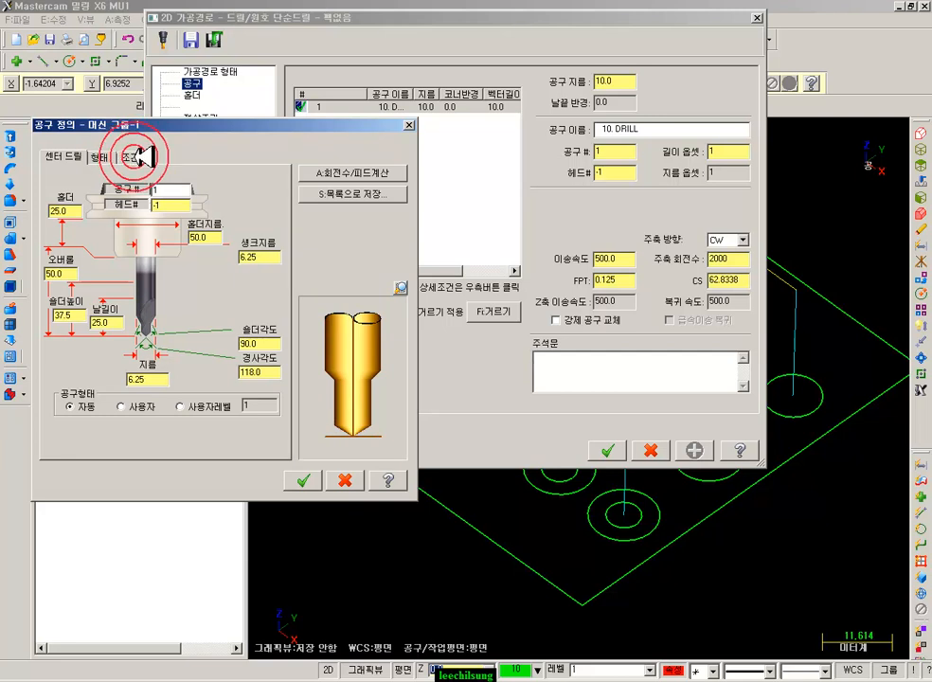
pyautogui.click(303, 480)
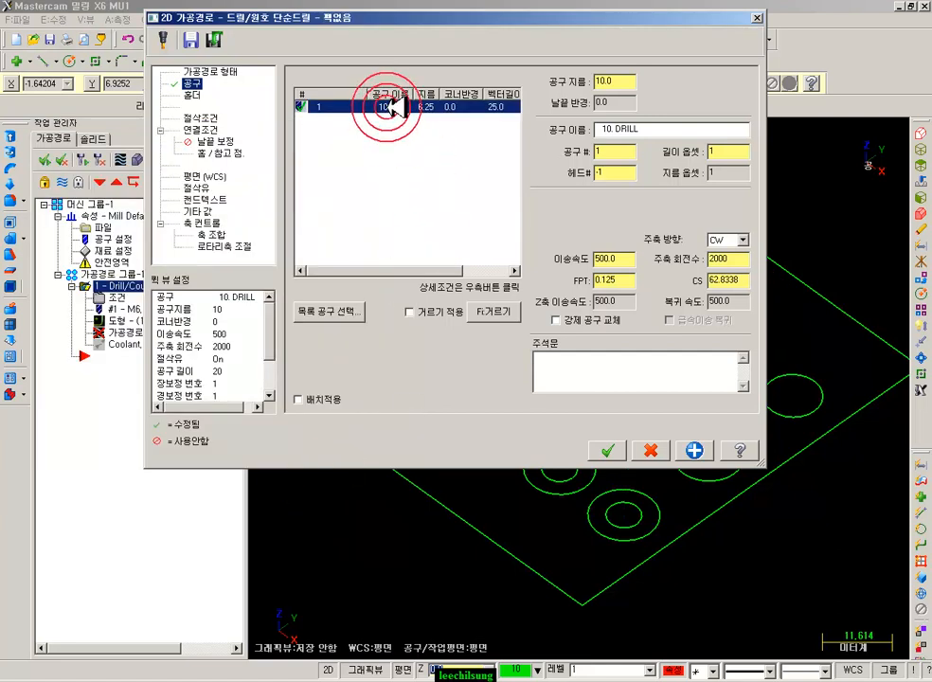
# Rename the center drill as C/DR in its tool definition
pyautogui.click(608, 129)
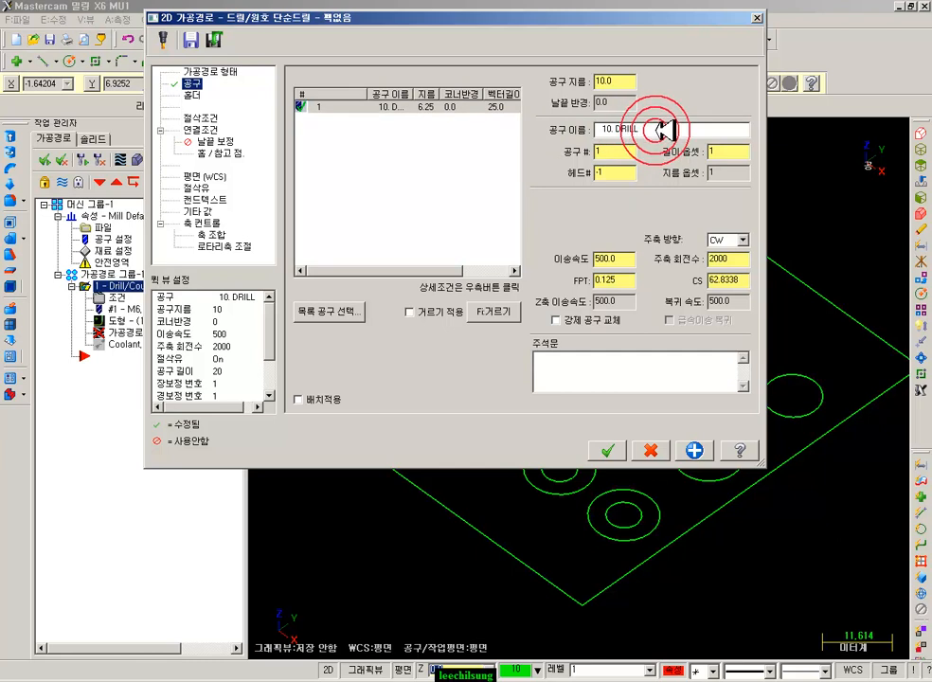
pyautogui.doubleClick(368, 109)
pyautogui.click(141, 157)
pyautogui.click(218, 407)
pyautogui.moveTo(193, 389); pyautogui.dragTo(107, 390)
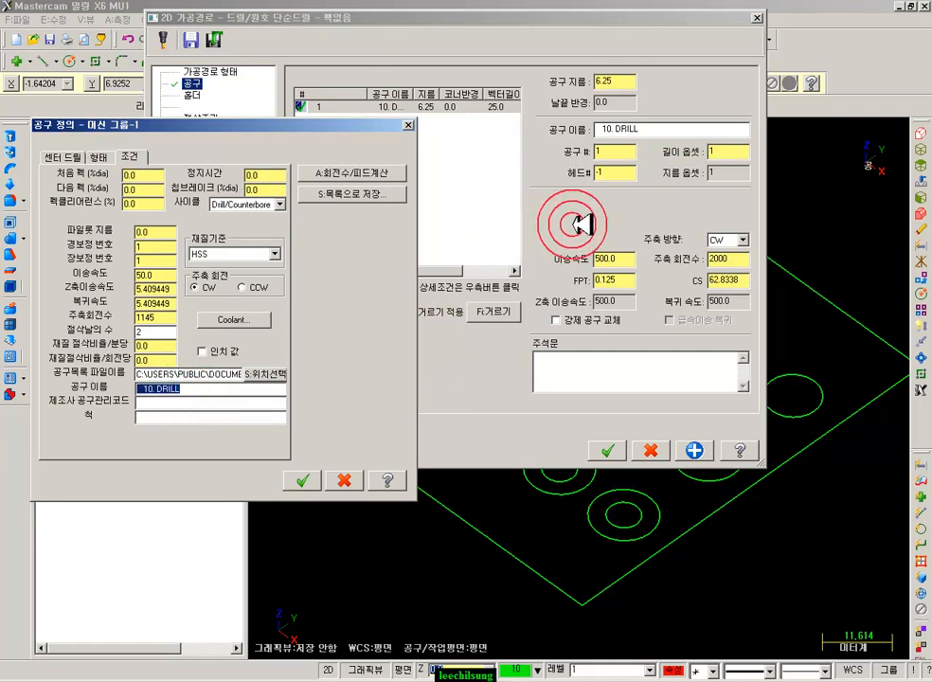
pyautogui.write('CLCR')
pyautogui.press('BackSpace')
pyautogui.press('BackSpace')
pyautogui.press('BackSpace')
pyautogui.write('C')
pyautogui.press('BackSpace')
pyautogui.write('DR')
pyautogui.write('/')
pyautogui.click(294, 481)
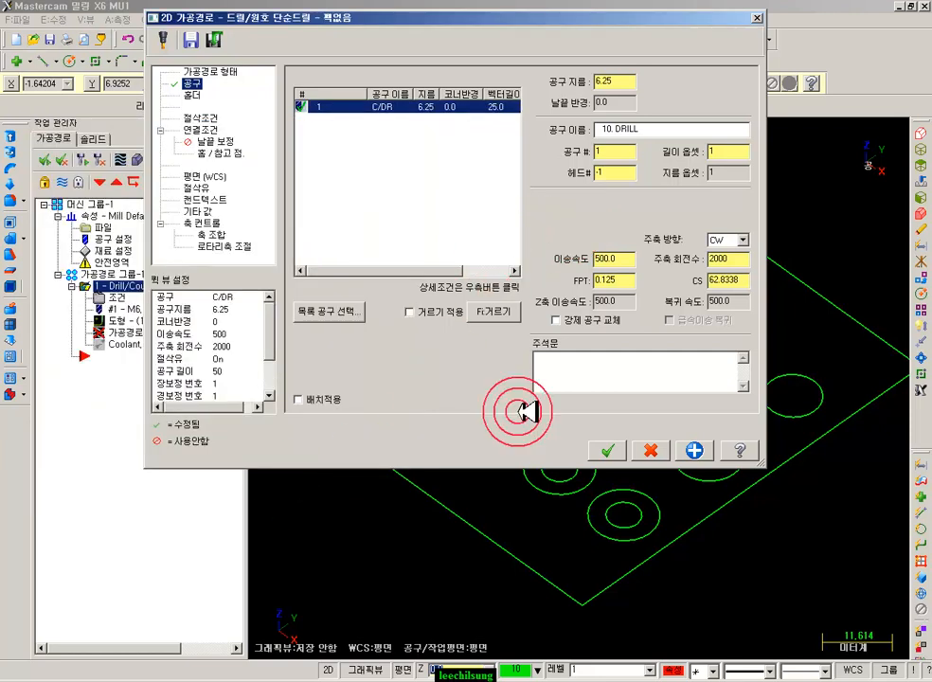
# Apply the renamed center drill to the drill operation, accept the parameters and regenerate the toolpath
pyautogui.click(381, 101)
pyautogui.click(650, 130)
pyautogui.moveTo(557, 142); pyautogui.dragTo(519, 302)
pyautogui.click(443, 209)
pyautogui.click(433, 201)
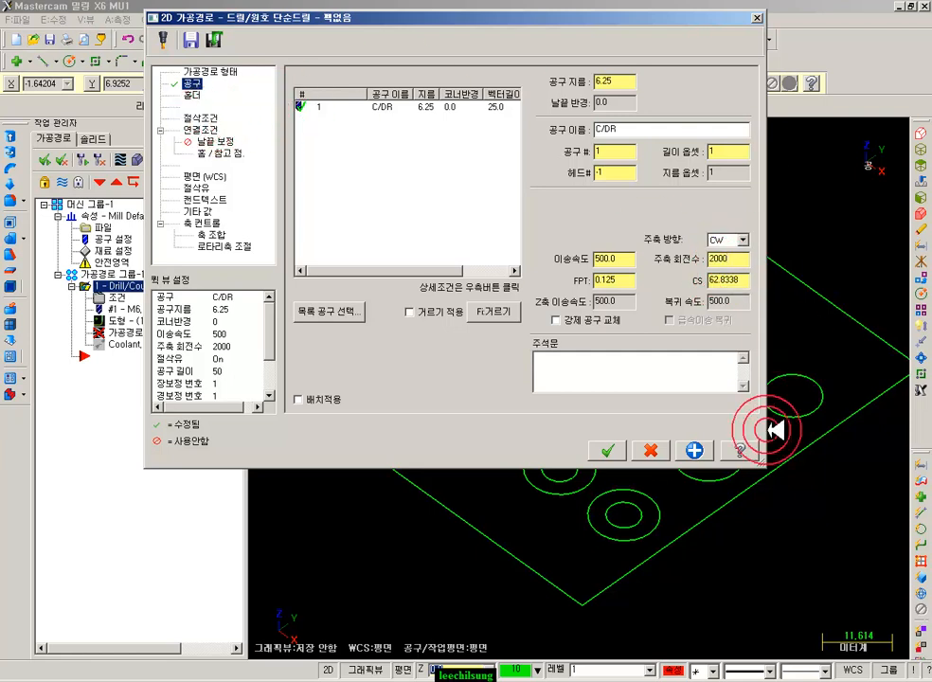
pyautogui.click(608, 450)
pyautogui.click(85, 160)
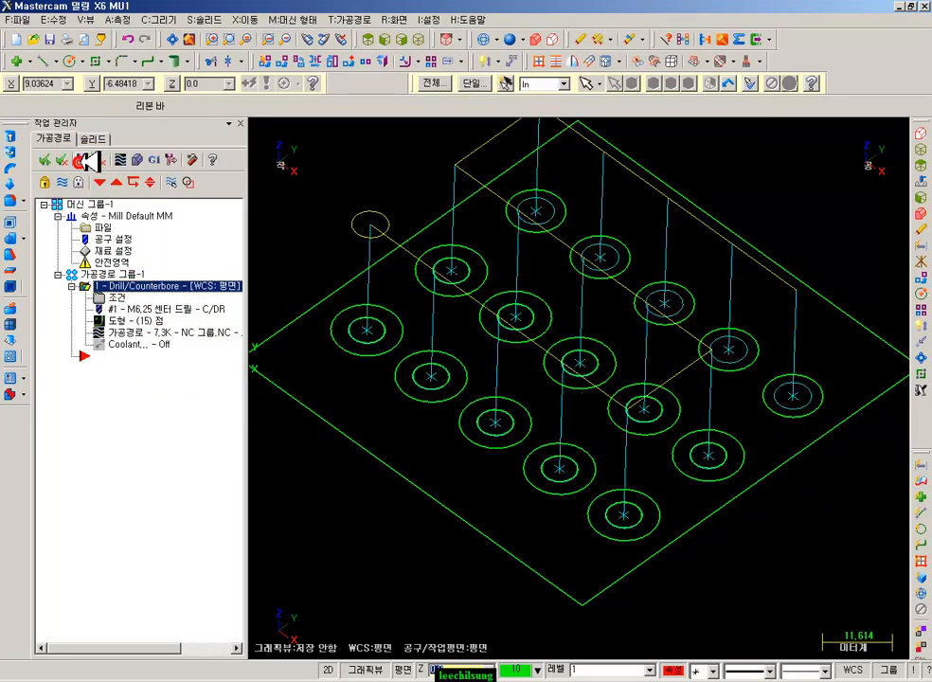
# View the drill toolpath from the front and backplot its first moves
pyautogui.click(384, 40)
pyautogui.click(597, 326)
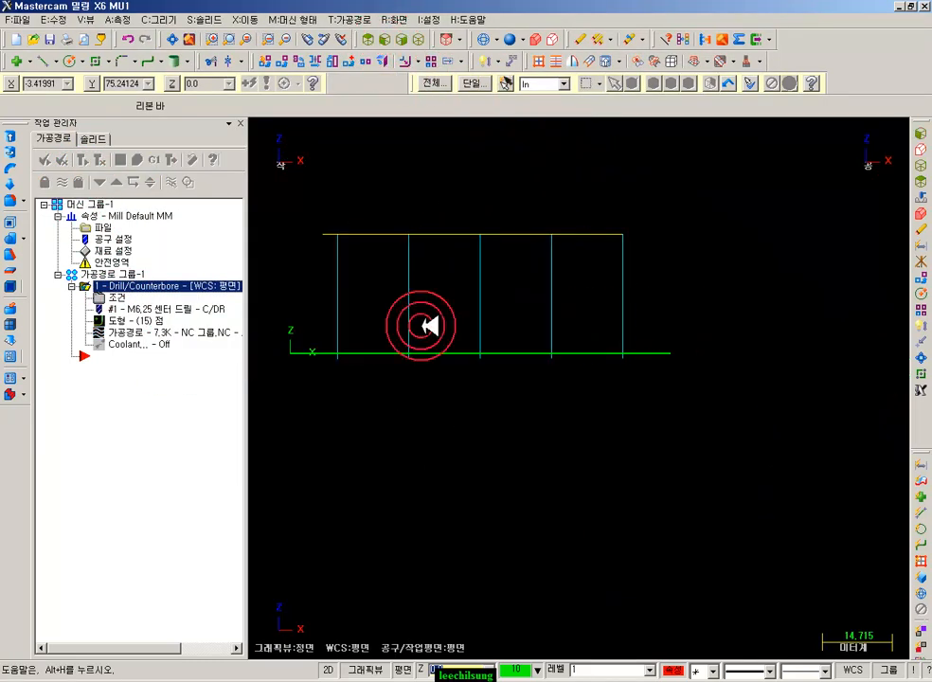
pyautogui.click(144, 332)
pyautogui.click(500, 493)
pyautogui.press('s')
pyautogui.press('s')
pyautogui.click(278, 362)
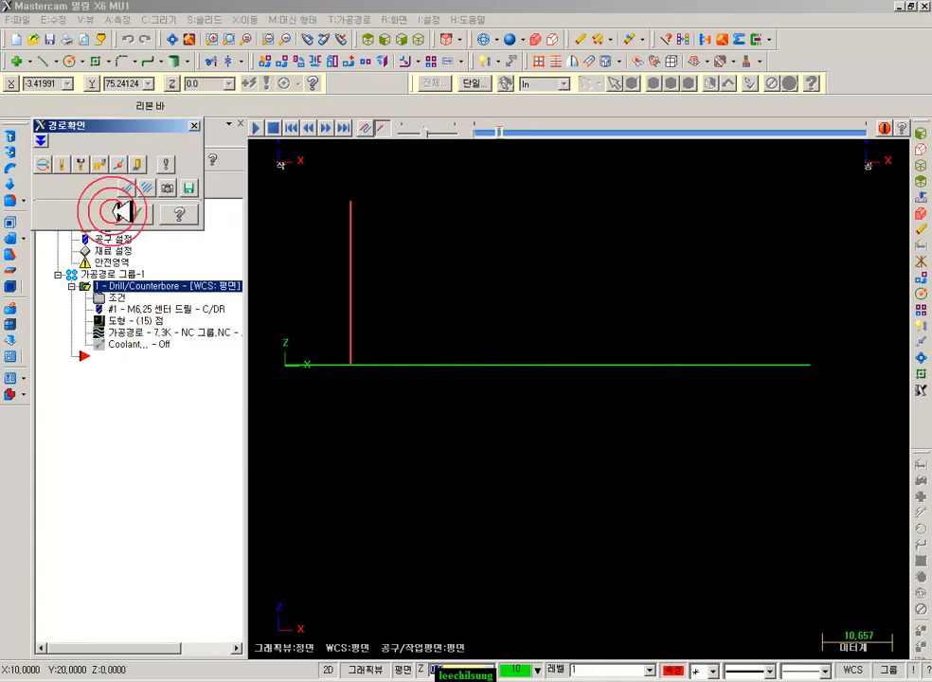
# Display the tool in the backplot and step it along the first row to the fifth hole
pyautogui.click(61, 164)
pyautogui.click(554, 436)
pyautogui.press('s')
pyautogui.press('s')
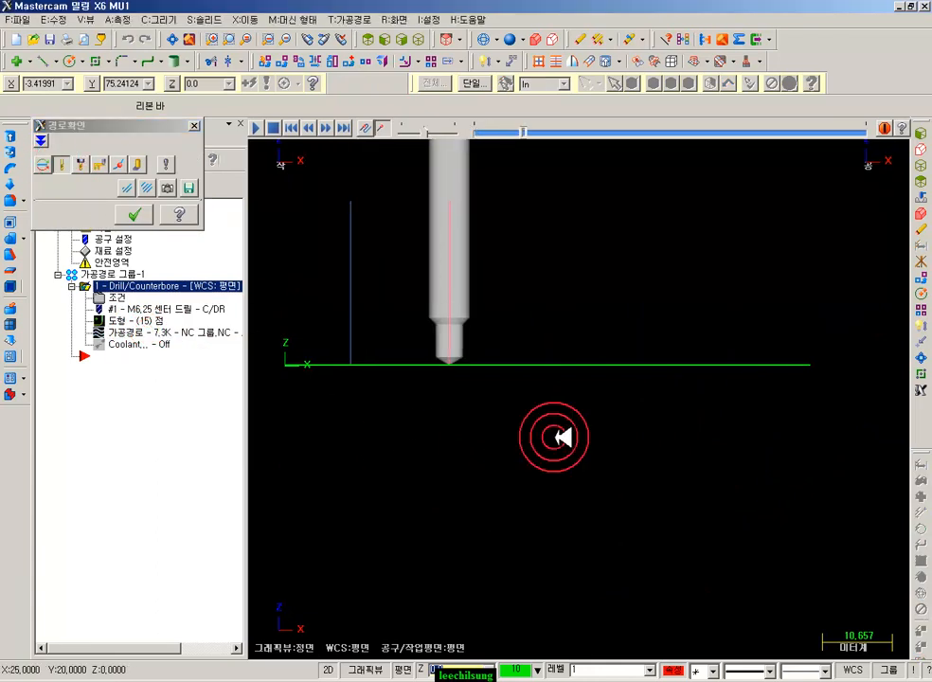
pyautogui.press('s')
pyautogui.press('s')
pyautogui.press('s')
pyautogui.press('s')
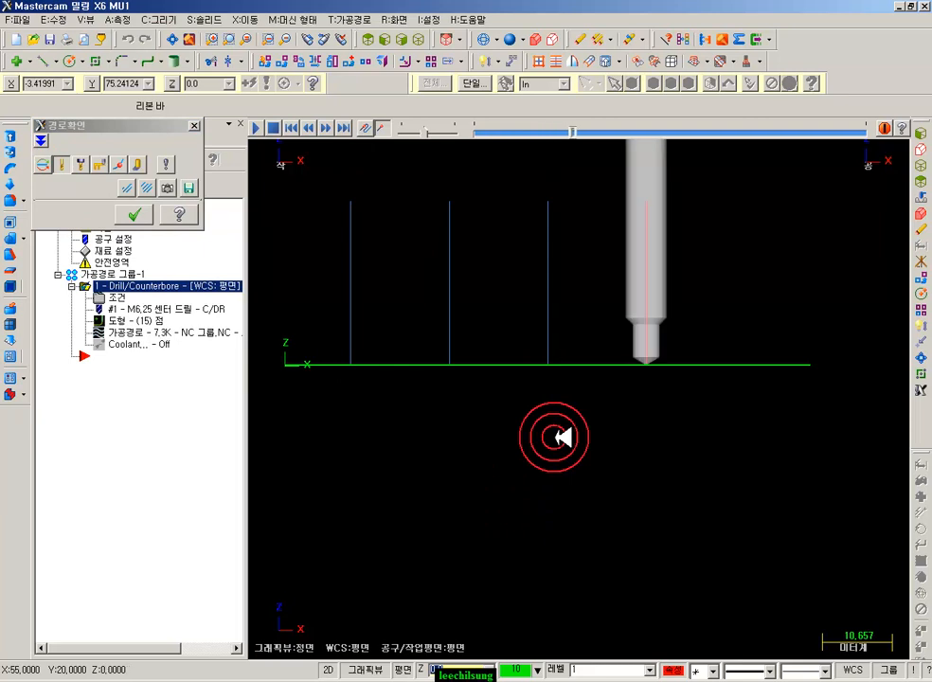
pyautogui.press('s')
pyautogui.press('s')
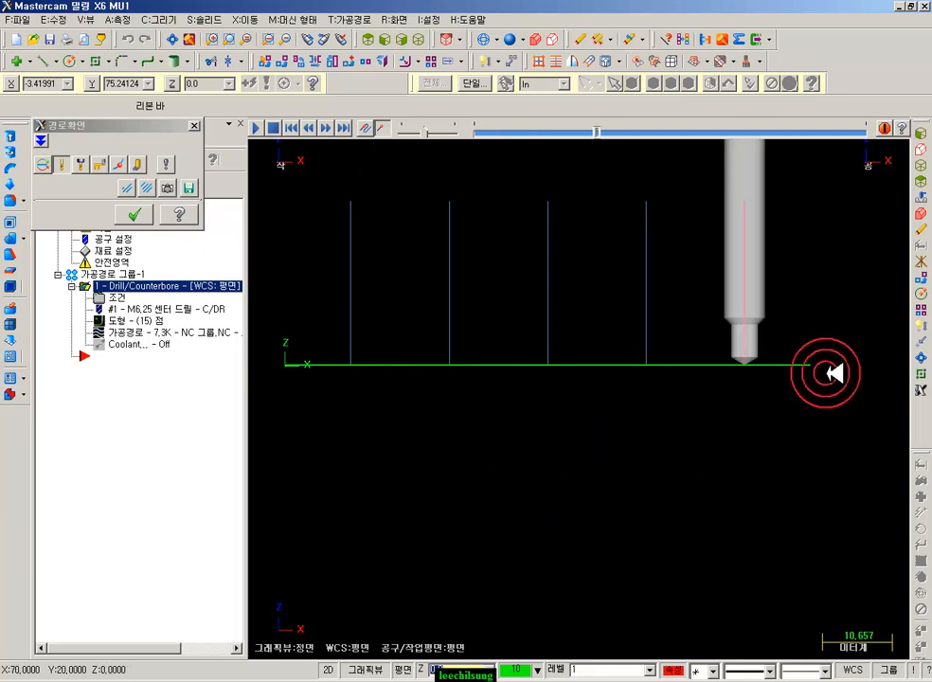
# Examine the center drill's tip against the plate surface at the fifth hole and close the backplot
pyautogui.scroll(6, 775, 400)
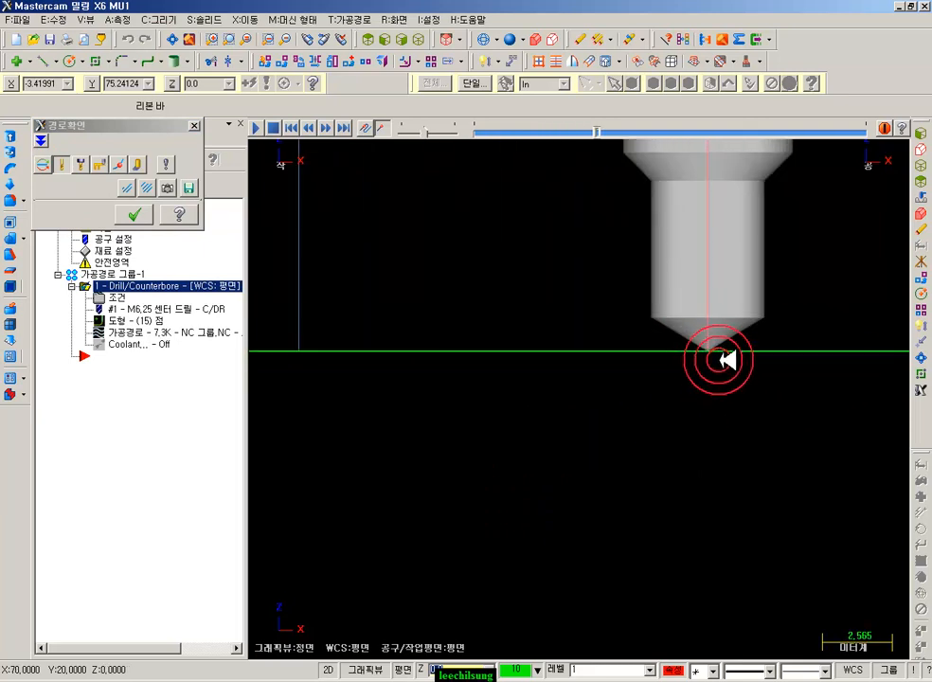
pyautogui.scroll(3, 706, 350)
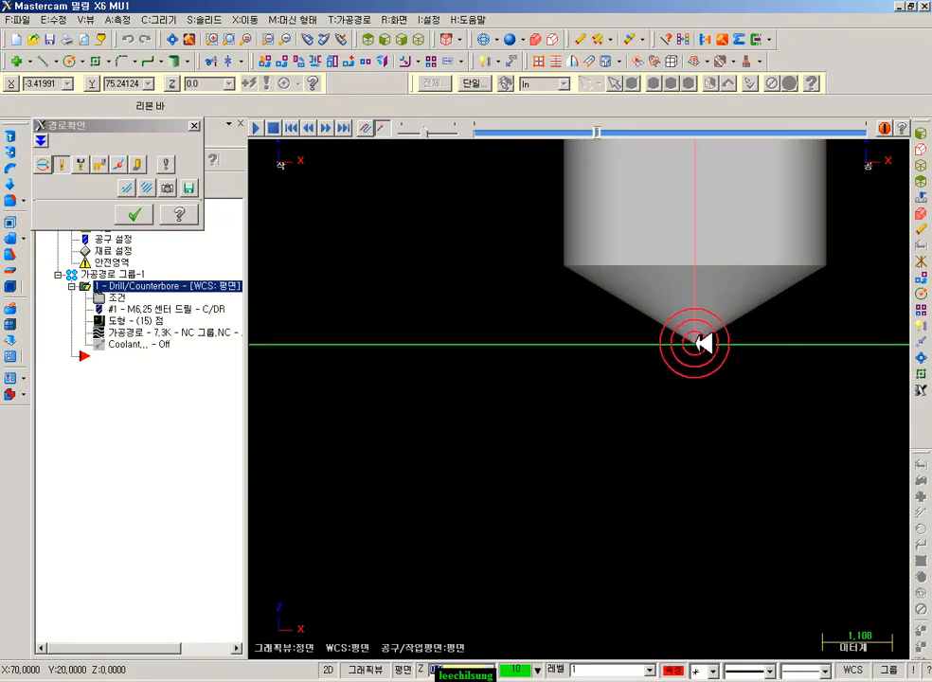
pyautogui.scroll(-7, 764, 317)
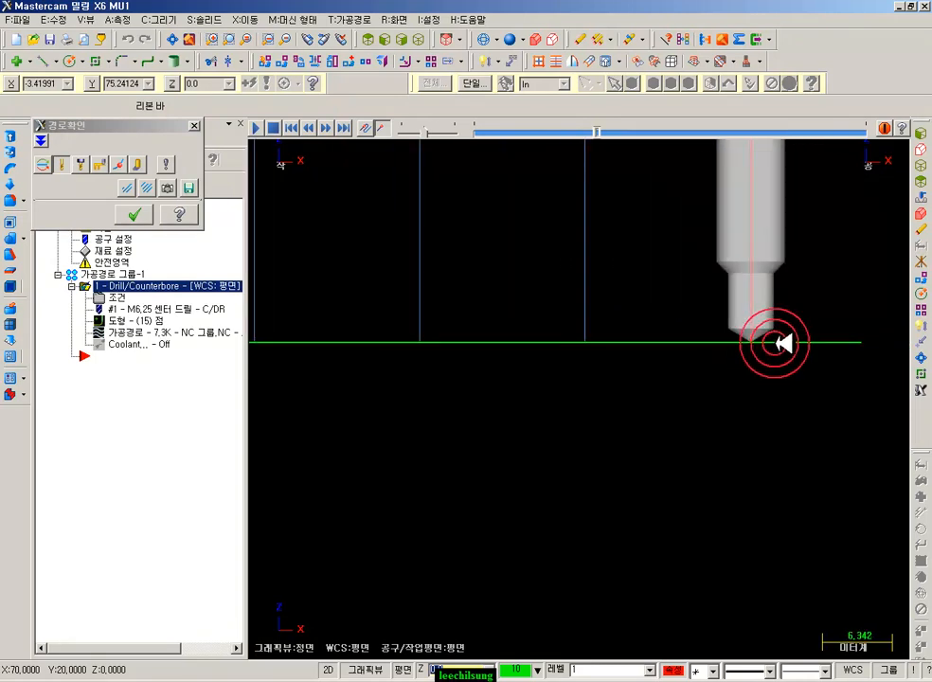
pyautogui.scroll(5, 829, 303)
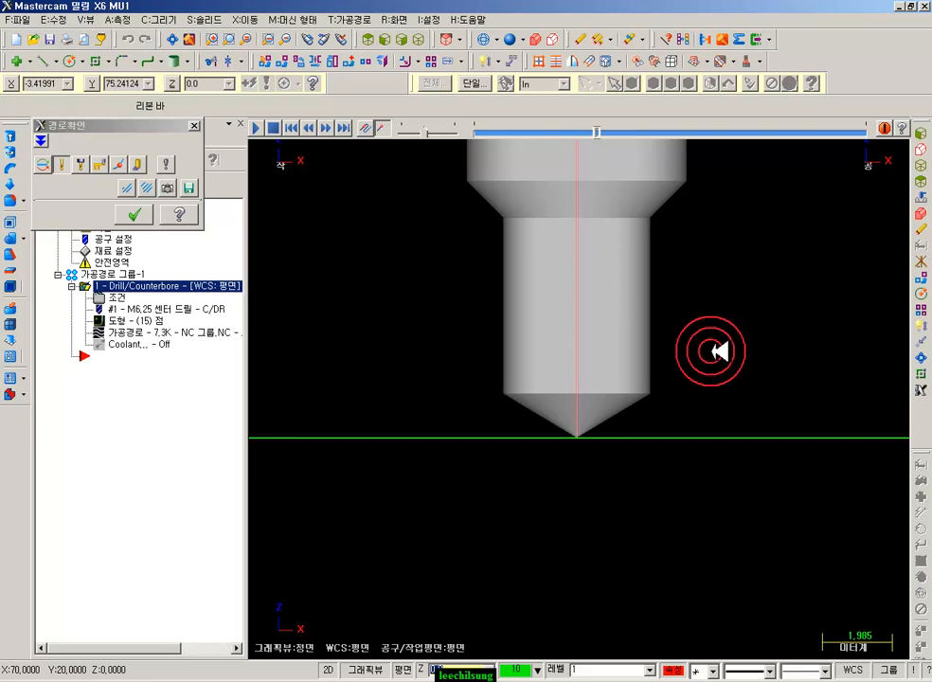
pyautogui.click(134, 214)
# Open the drill operation's linking parameters and set the drilling depth to an absolute -3
pyautogui.click(121, 298)
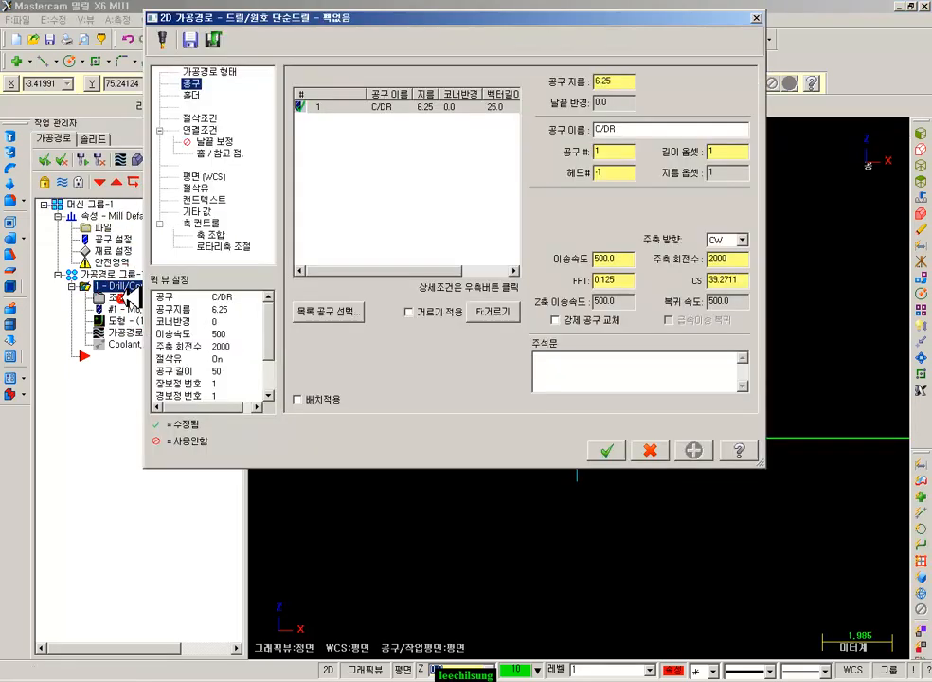
pyautogui.click(201, 130)
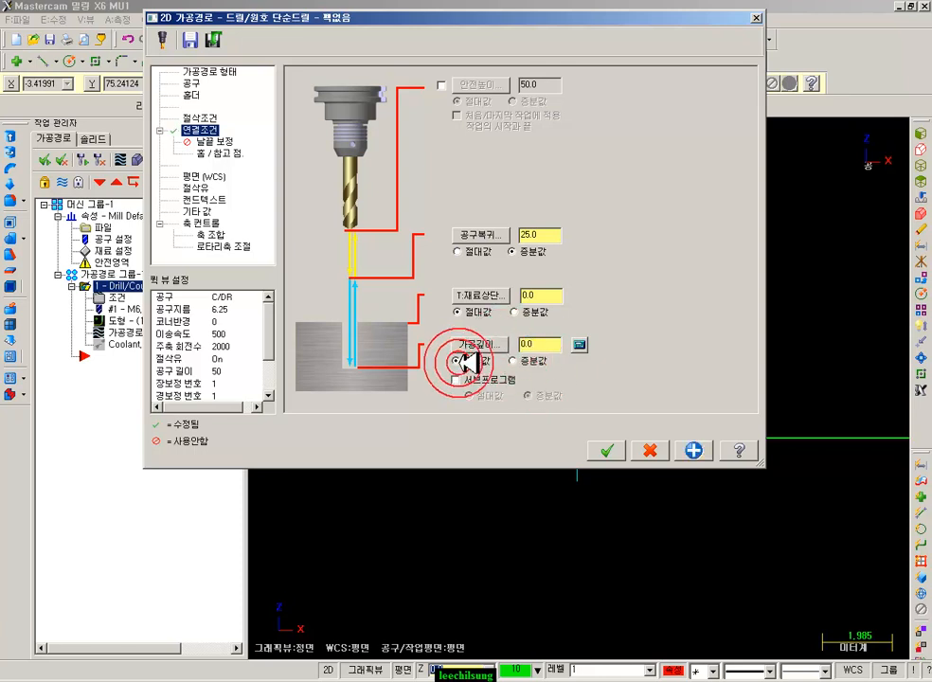
pyautogui.click(535, 345)
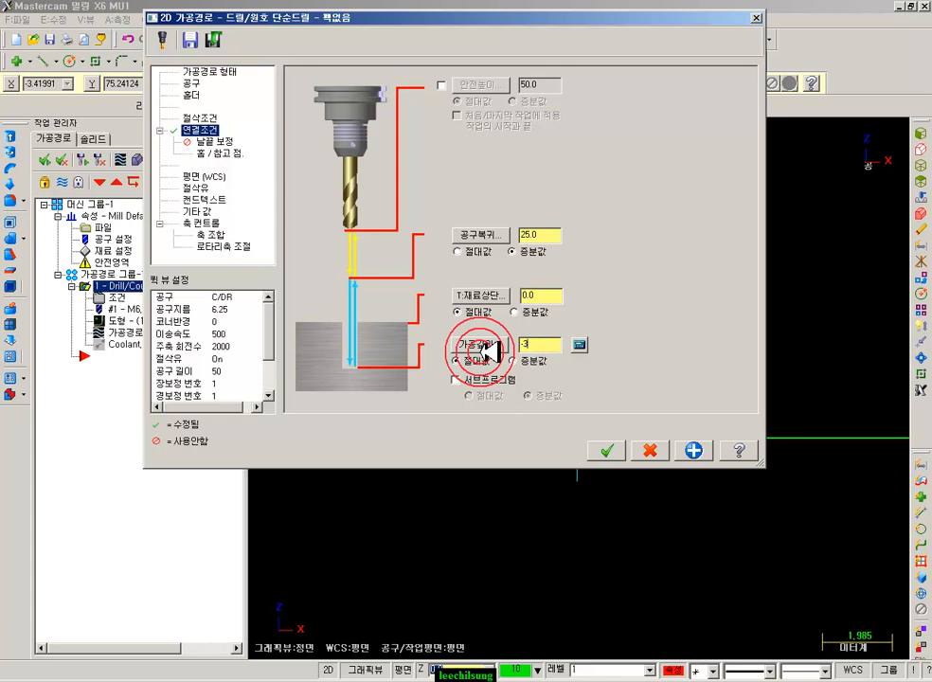
pyautogui.click(483, 361)
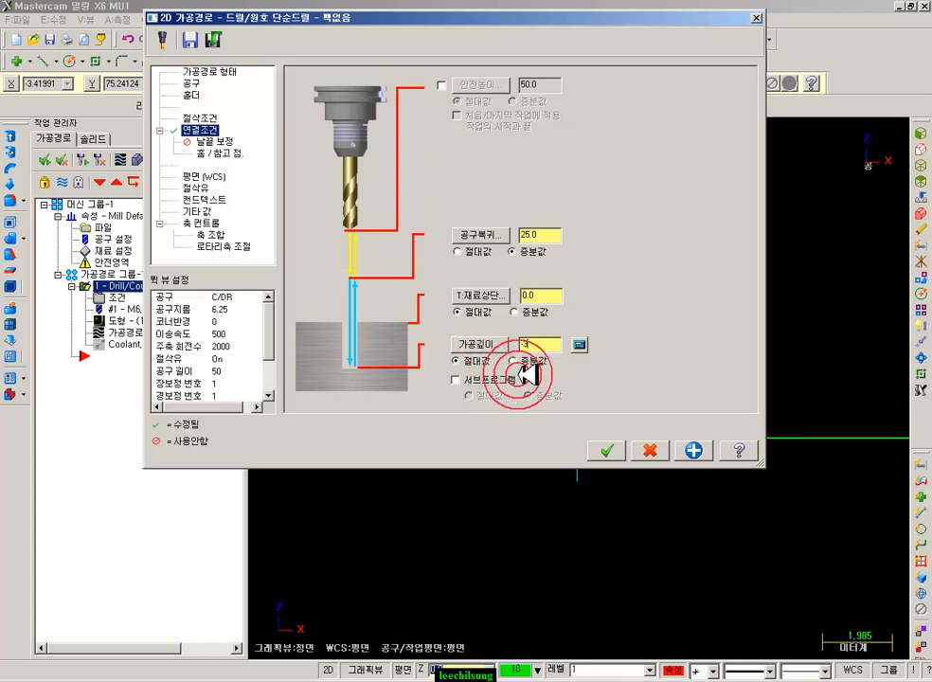
pyautogui.moveTo(551, 15); pyautogui.dragTo(405, 36)
pyautogui.click(309, 379)
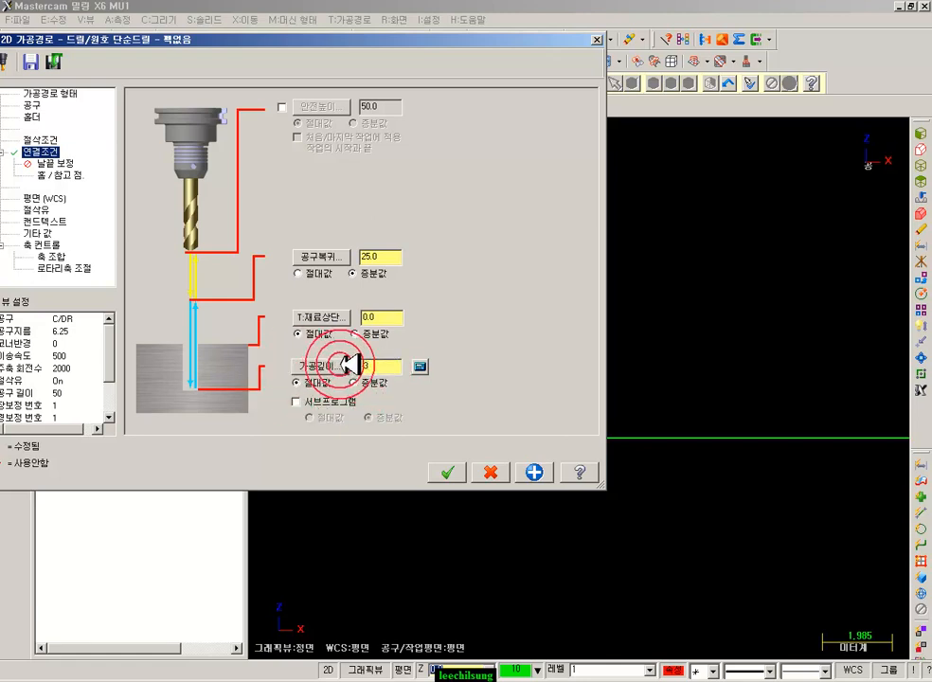
pyautogui.click(379, 317)
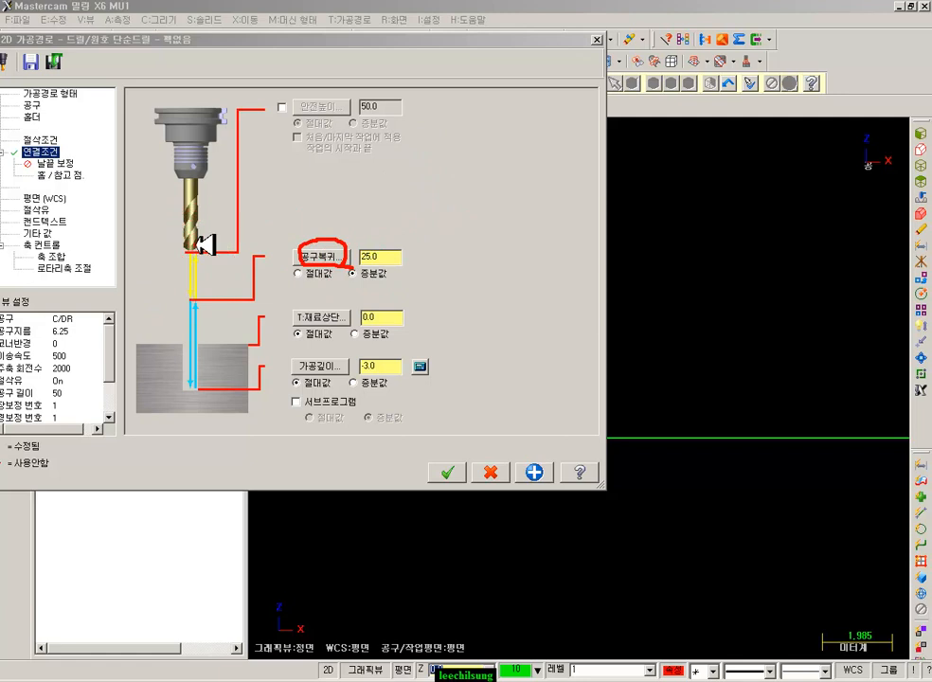
pyautogui.moveTo(190, 237); pyautogui.dragTo(195, 235)
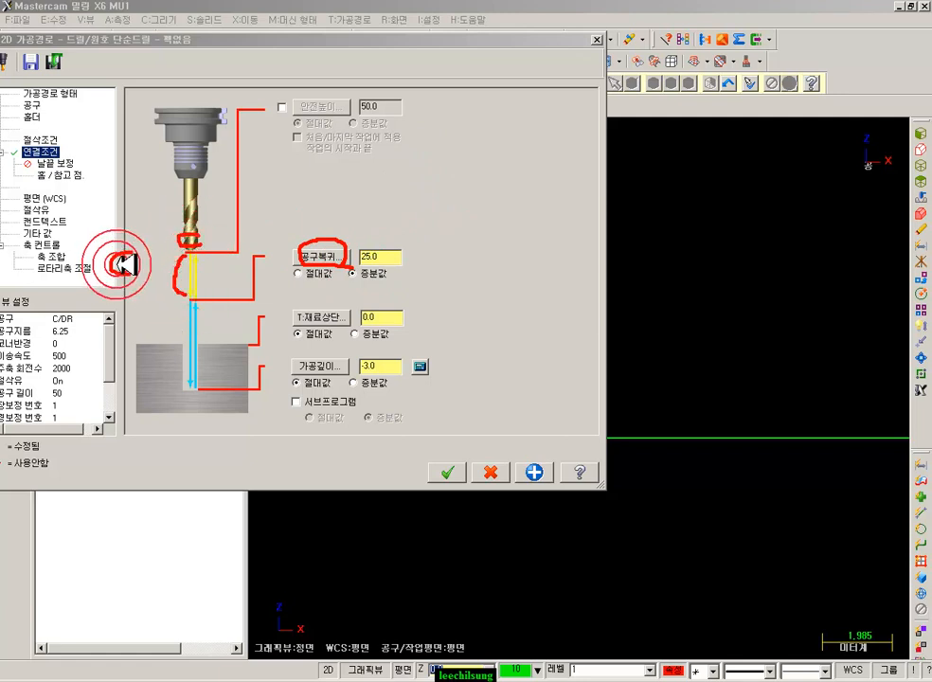
pyautogui.moveTo(144, 252)
pyautogui.mouseDown()
pyautogui.moveTo(147, 273)
pyautogui.moveTo(178, 304)
pyautogui.mouseUp()
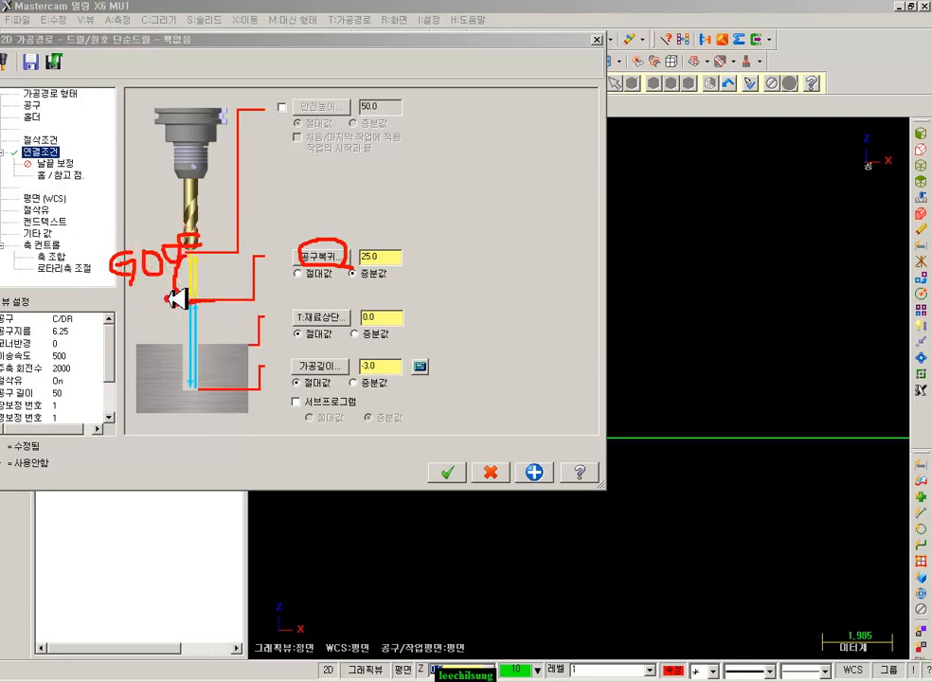
pyautogui.moveTo(300, 281); pyautogui.dragTo(400, 281)
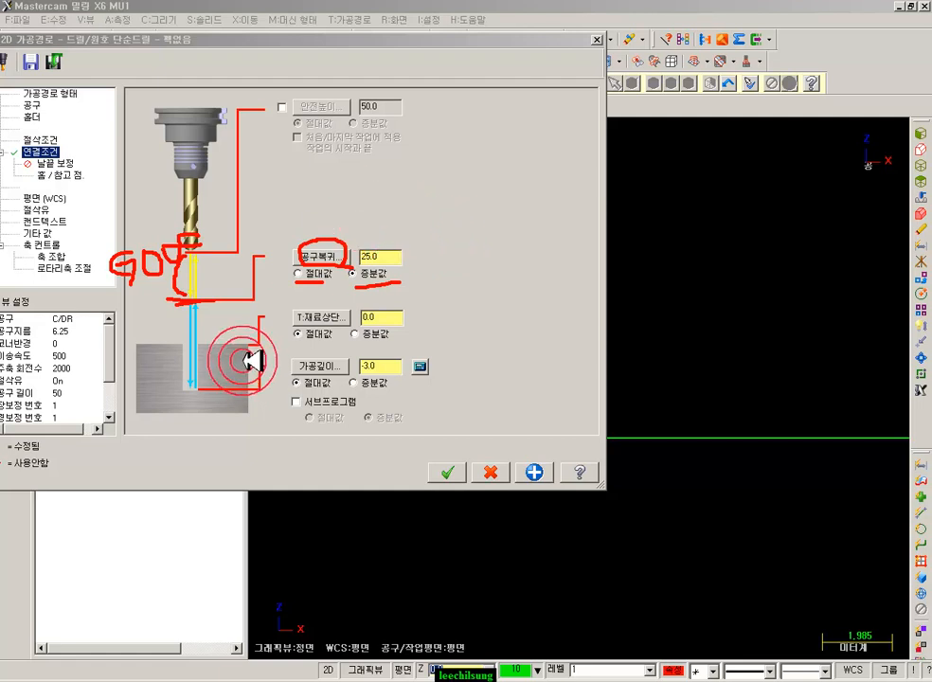
pyautogui.moveTo(252, 321)
pyautogui.mouseDown()
pyautogui.moveTo(260, 379)
pyautogui.moveTo(377, 397)
pyautogui.moveTo(512, 388)
pyautogui.mouseUp()
pyautogui.moveTo(196, 346); pyautogui.dragTo(206, 328)
pyautogui.moveTo(387, 386); pyautogui.dragTo(403, 351)
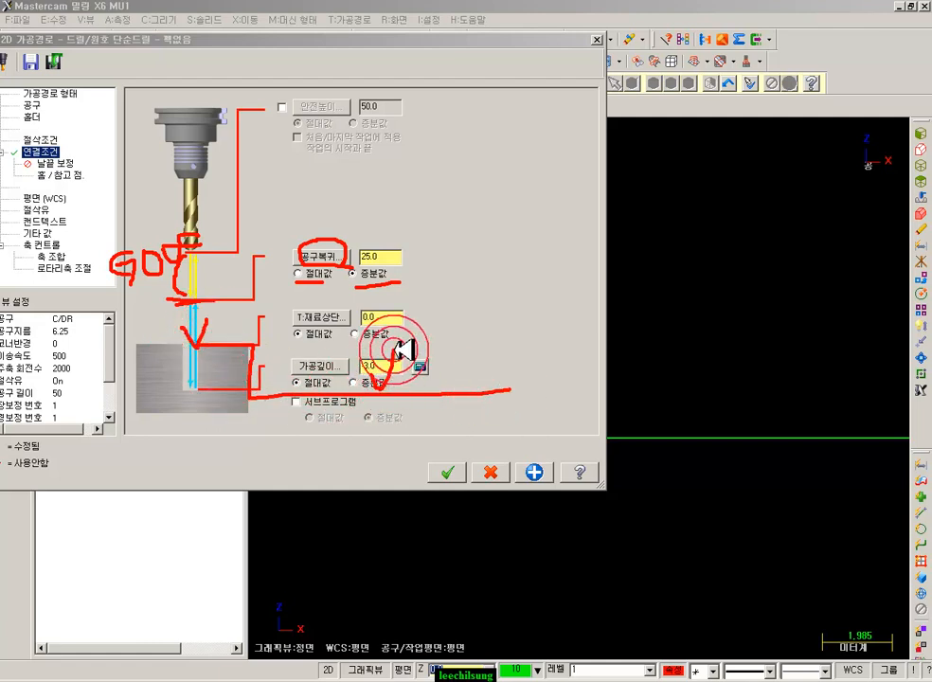
pyautogui.moveTo(85, 297); pyautogui.dragTo(542, 297)
pyautogui.click(450, 265)
pyautogui.click(449, 270)
pyautogui.moveTo(449, 297)
pyautogui.mouseDown()
pyautogui.moveTo(445, 389)
pyautogui.moveTo(457, 377)
pyautogui.mouseUp()
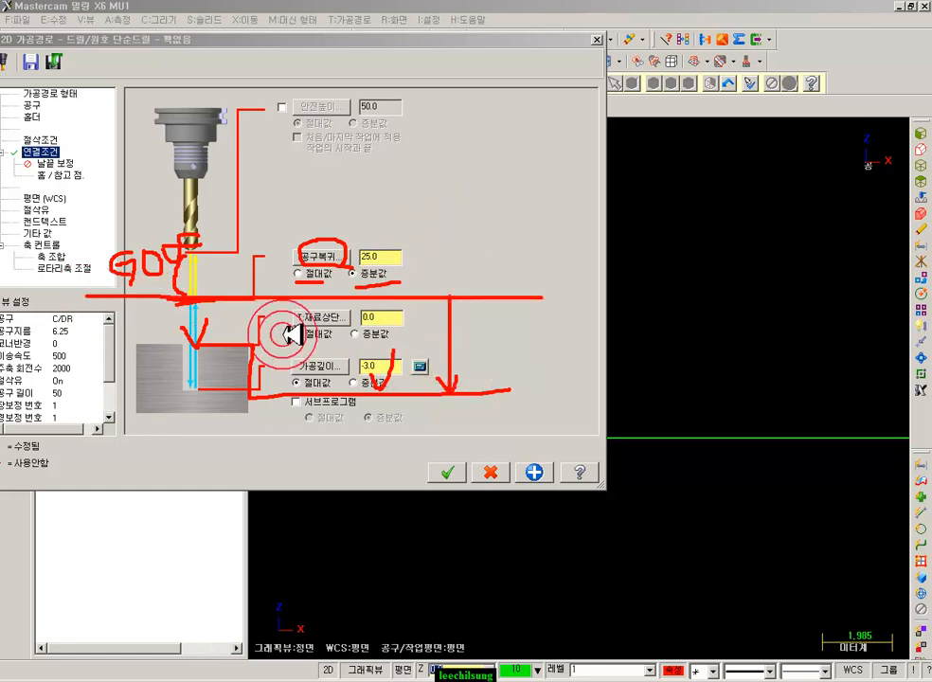
pyautogui.moveTo(218, 333); pyautogui.dragTo(225, 327)
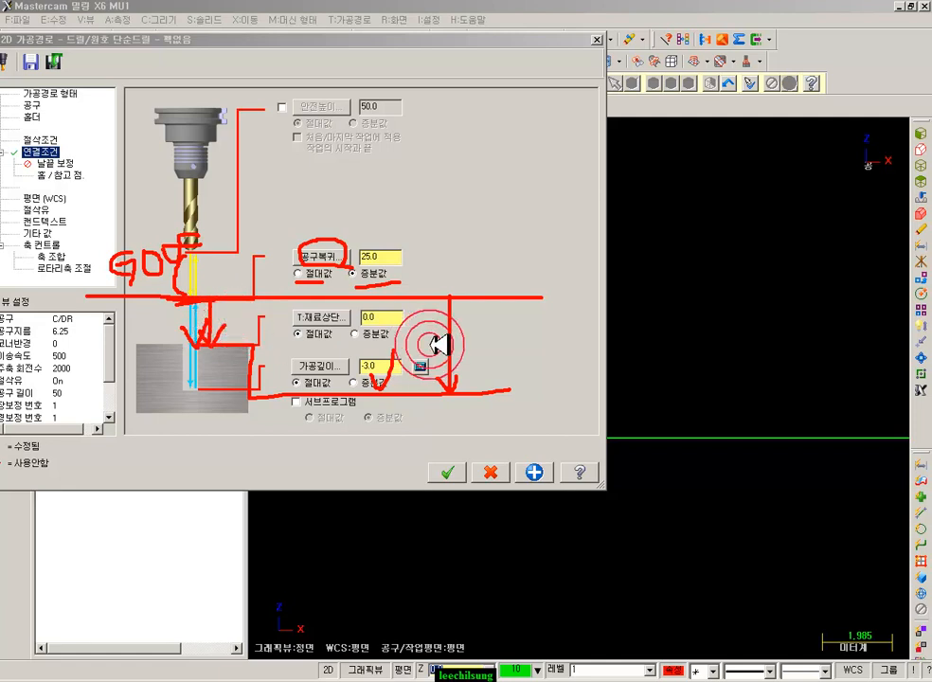
pyautogui.moveTo(456, 305)
pyautogui.mouseDown()
pyautogui.moveTo(462, 388)
pyautogui.moveTo(452, 393)
pyautogui.mouseUp()
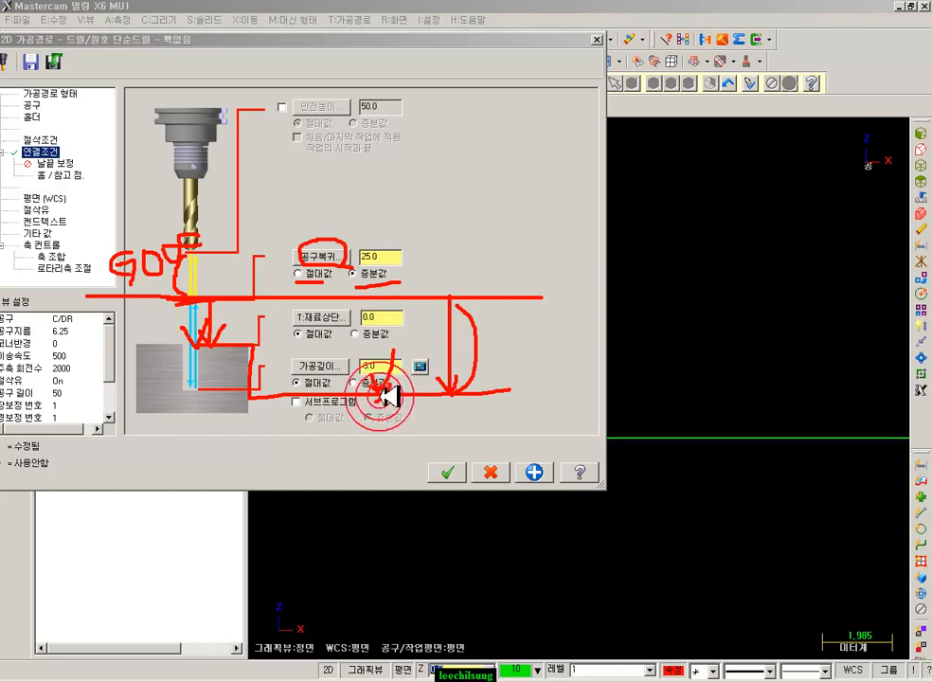
pyautogui.moveTo(311, 355); pyautogui.dragTo(495, 353)
pyautogui.moveTo(383, 278)
pyautogui.mouseDown()
pyautogui.moveTo(312, 235)
pyautogui.moveTo(438, 268)
pyautogui.mouseUp()
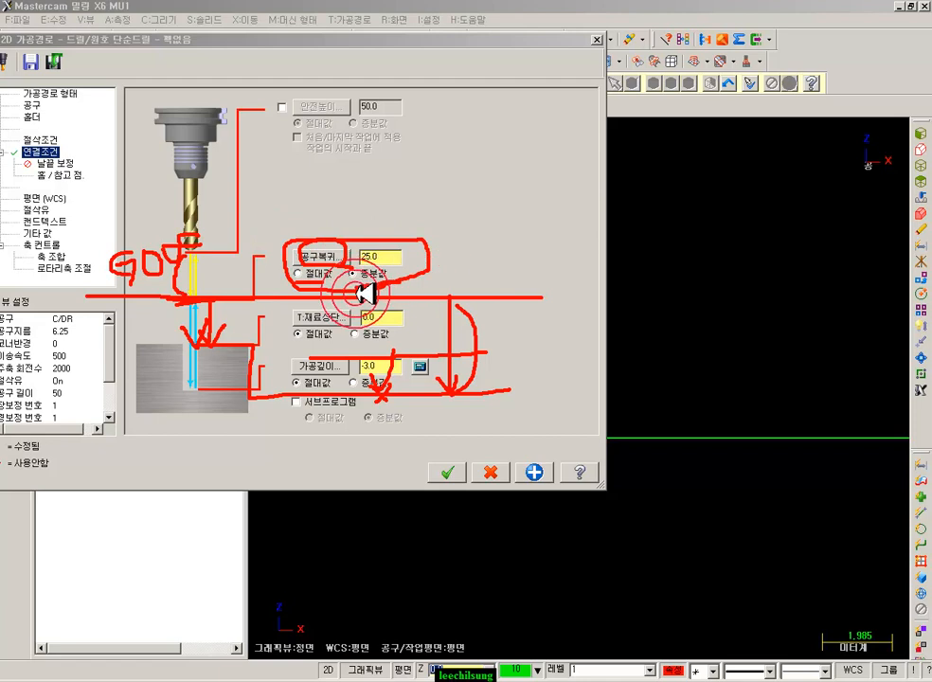
pyautogui.moveTo(296, 328); pyautogui.dragTo(414, 324)
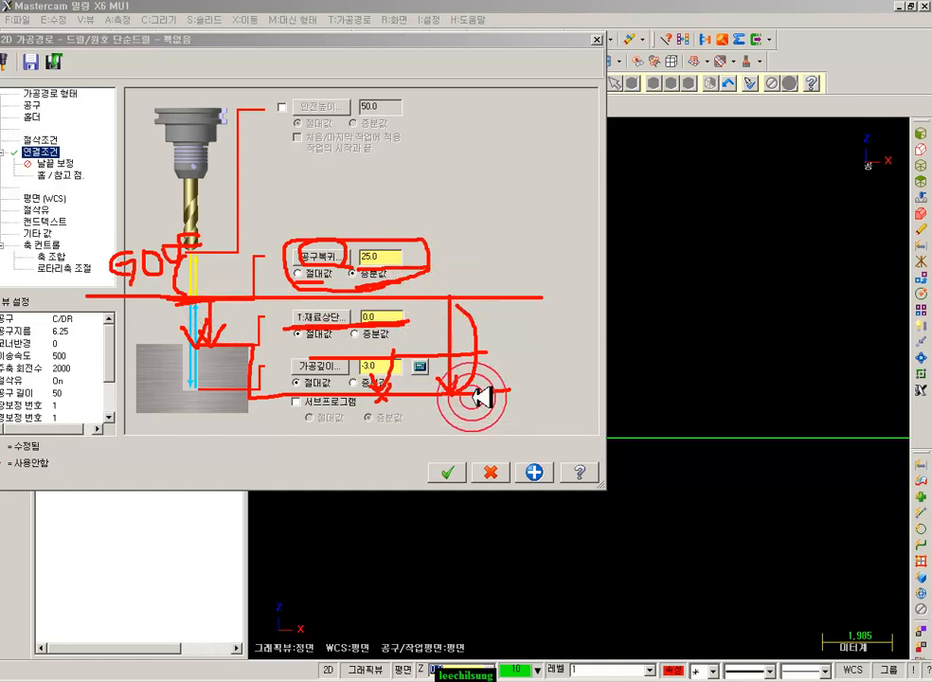
pyautogui.moveTo(386, 250); pyautogui.dragTo(411, 207)
pyautogui.moveTo(463, 161); pyautogui.dragTo(484, 227)
pyautogui.moveTo(471, 188); pyautogui.dragTo(492, 178)
pyautogui.moveTo(495, 239)
pyautogui.mouseDown()
pyautogui.moveTo(439, 235)
pyautogui.moveTo(533, 148)
pyautogui.moveTo(523, 249)
pyautogui.moveTo(497, 237)
pyautogui.moveTo(574, 211)
pyautogui.mouseUp()
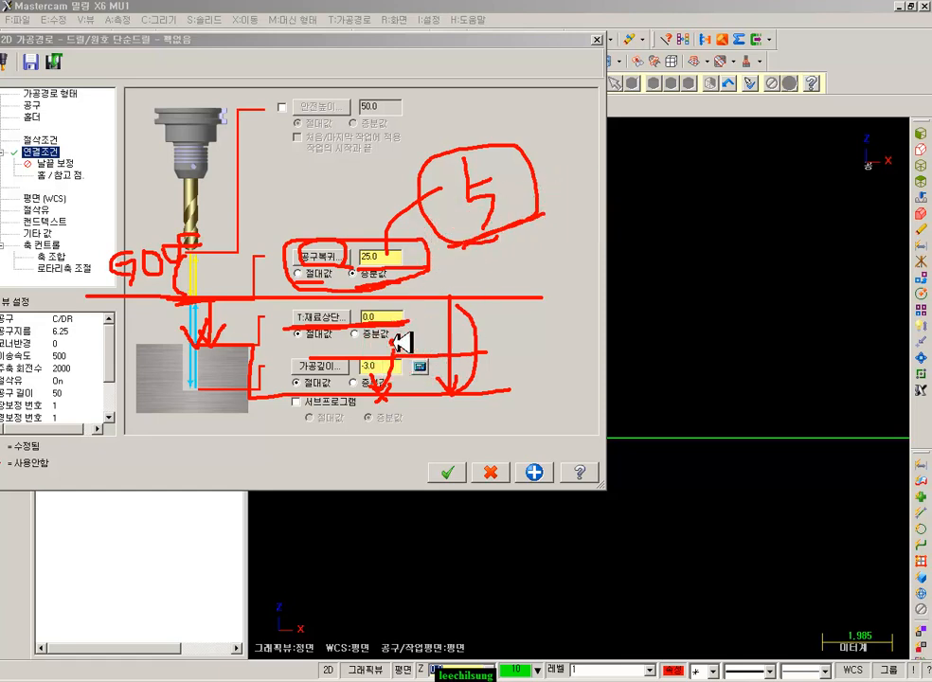
pyautogui.moveTo(348, 303)
pyautogui.mouseDown()
pyautogui.moveTo(393, 342)
pyautogui.moveTo(372, 350)
pyautogui.mouseUp()
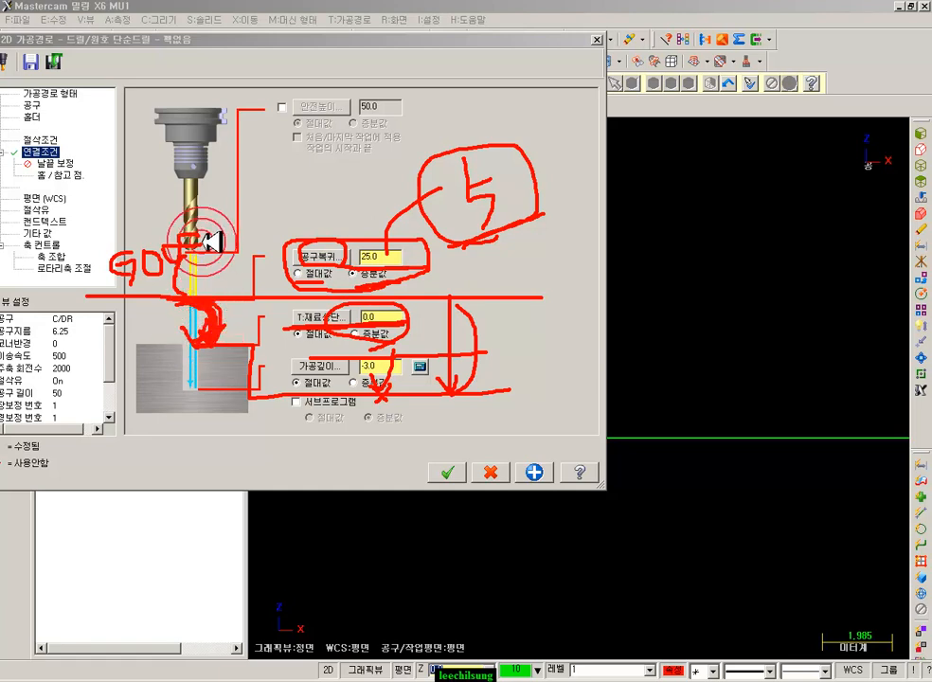
pyautogui.rightClick(569, 259)
pyautogui.click(606, 410)
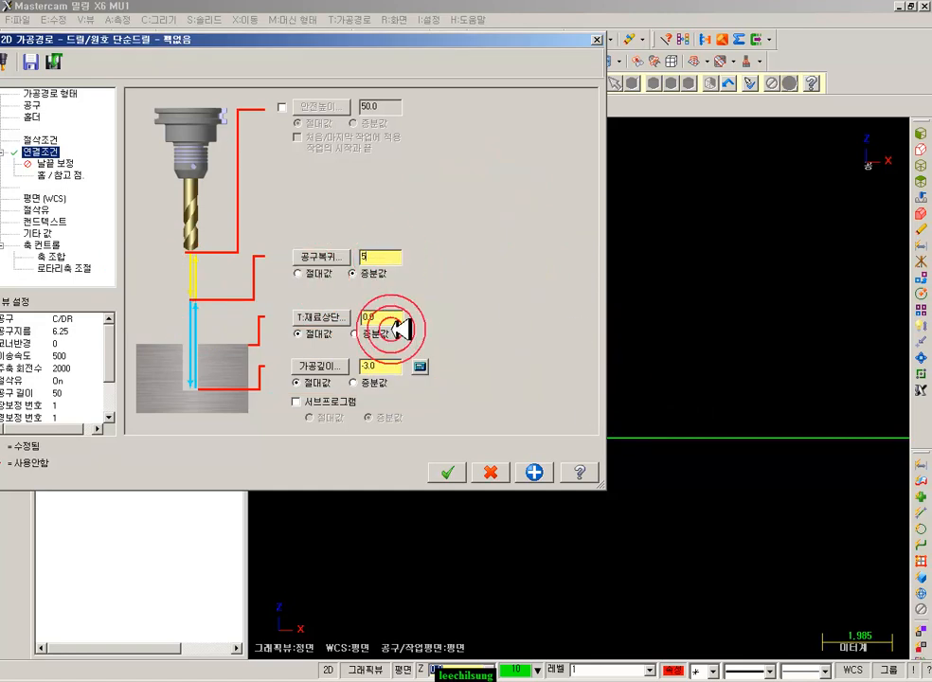
# Set the incremental retract height to 5 and the absolute drilling depth to -2 in the linking parameters
pyautogui.moveTo(389, 321); pyautogui.dragTo(351, 314)
pyautogui.click(388, 369)
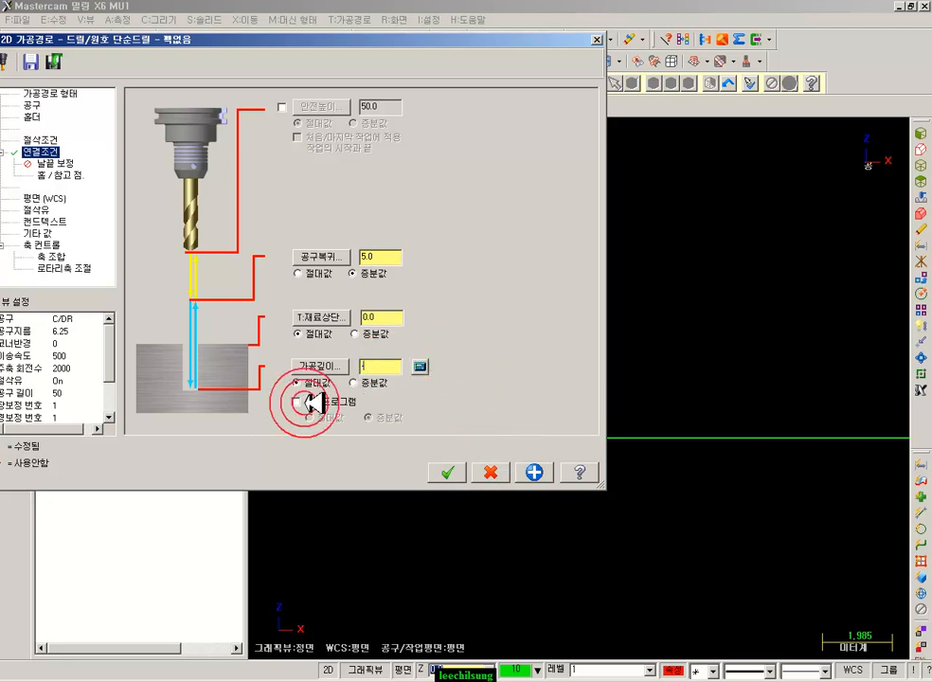
pyautogui.click(382, 319)
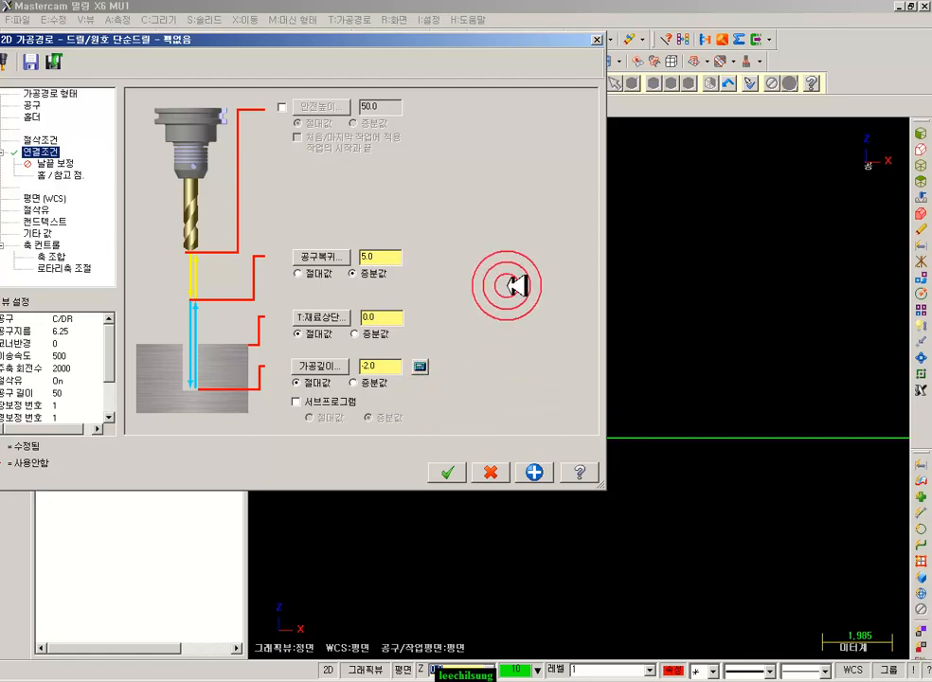
# Enable the absolute clearance height of 50 and apply it only at the start and end of the operation
pyautogui.click(282, 108)
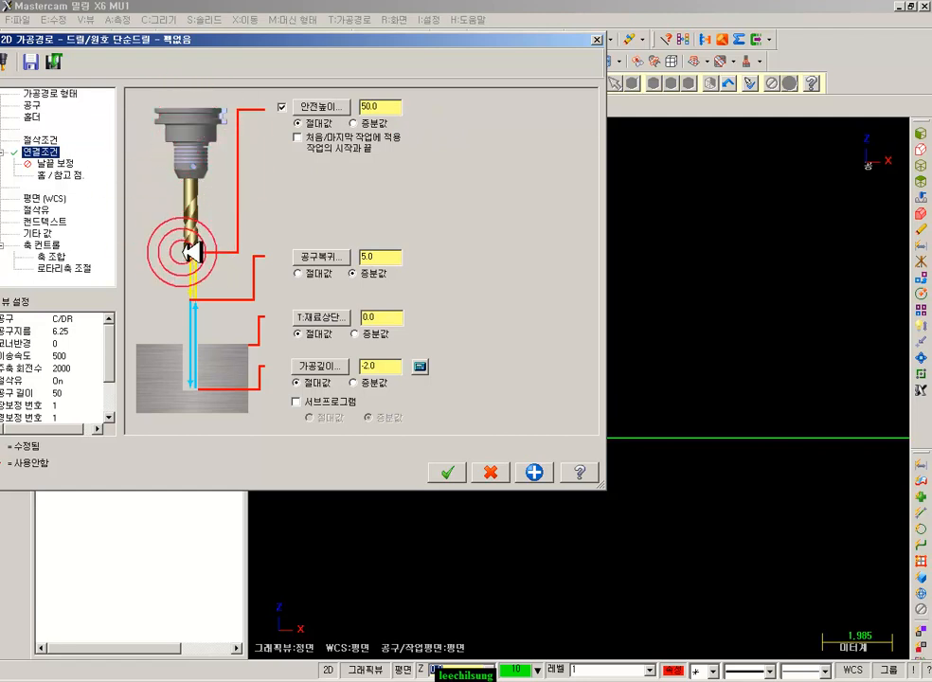
pyautogui.doubleClick(383, 256)
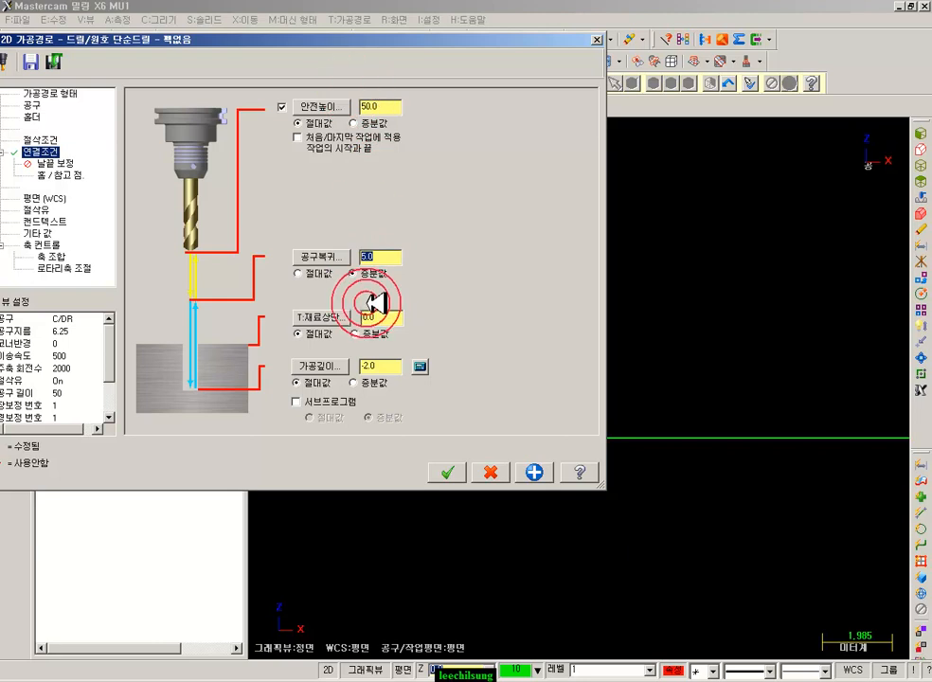
pyautogui.doubleClick(381, 105)
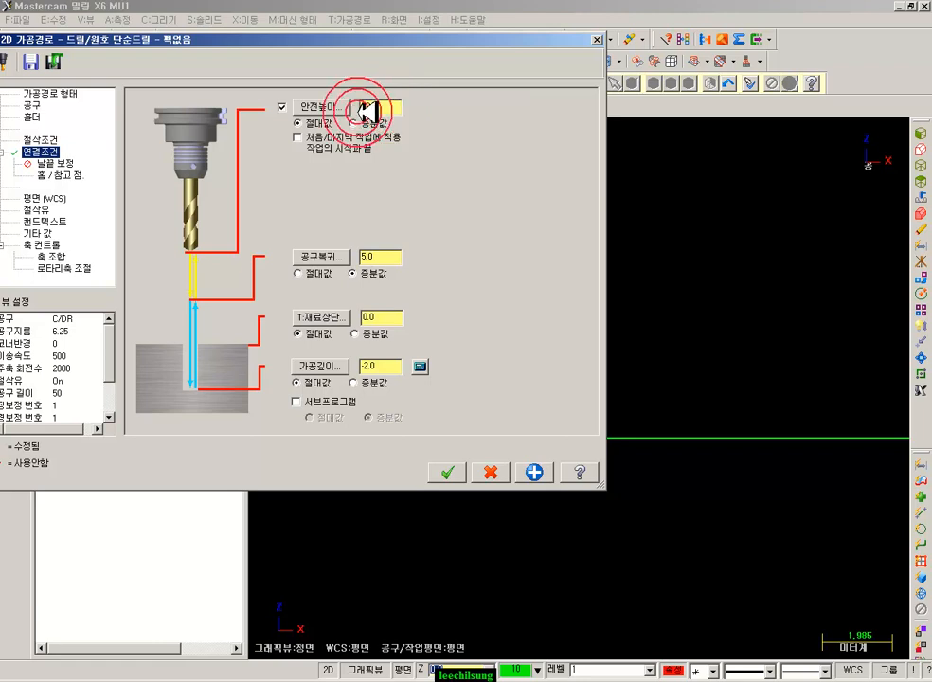
pyautogui.click(379, 258)
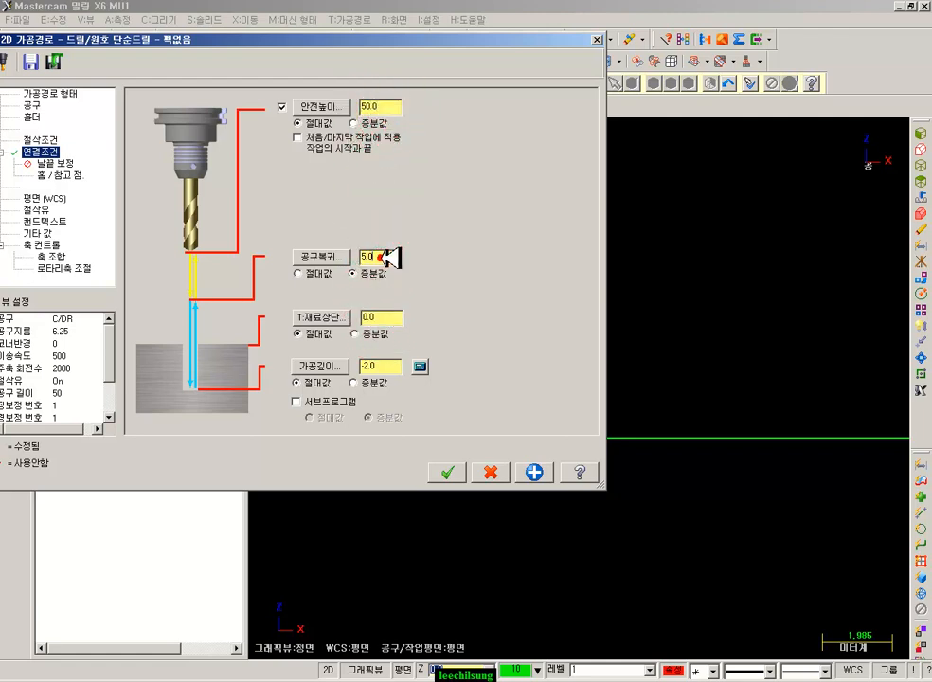
pyautogui.click(385, 254)
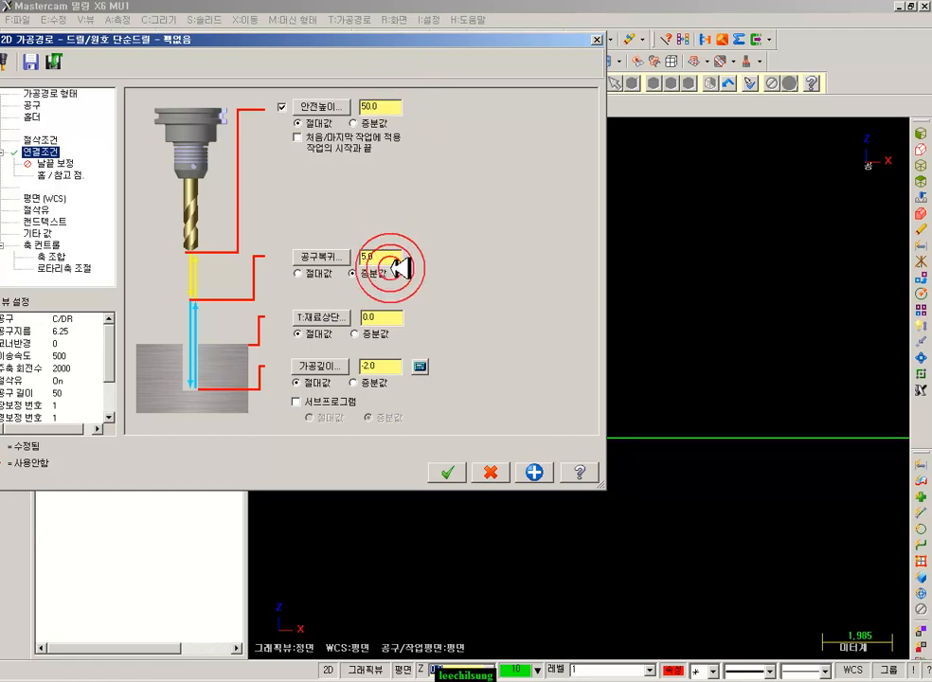
pyautogui.doubleClick(376, 107)
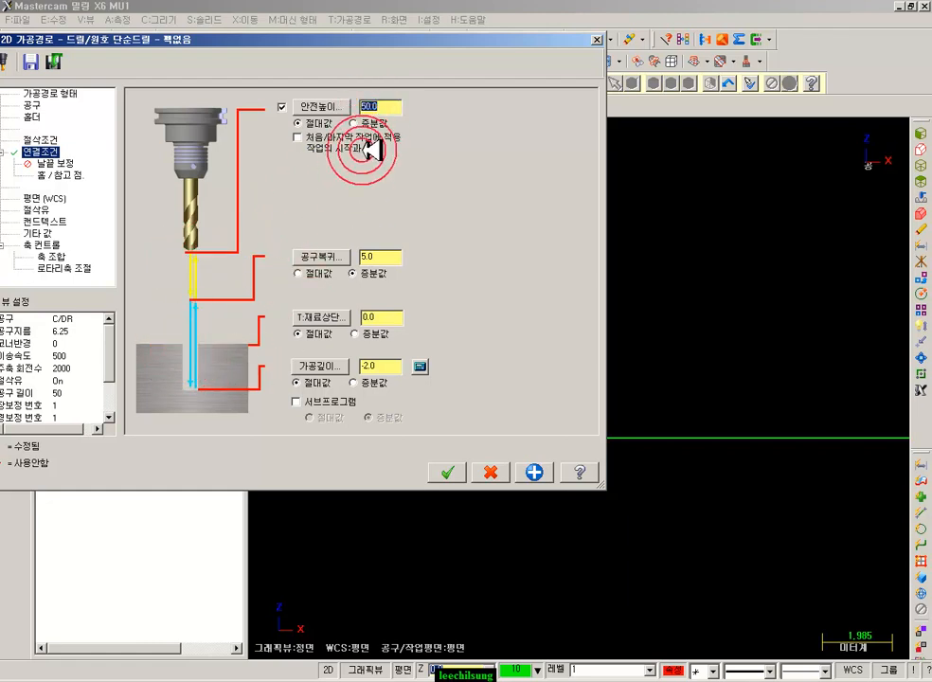
pyautogui.moveTo(362, 150); pyautogui.dragTo(344, 135)
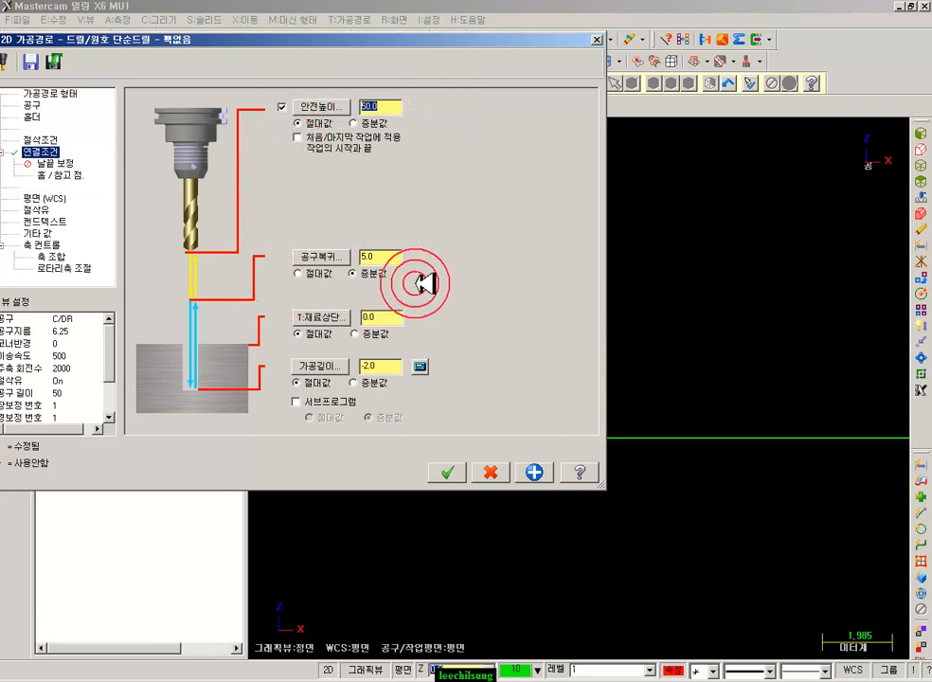
pyautogui.click(300, 138)
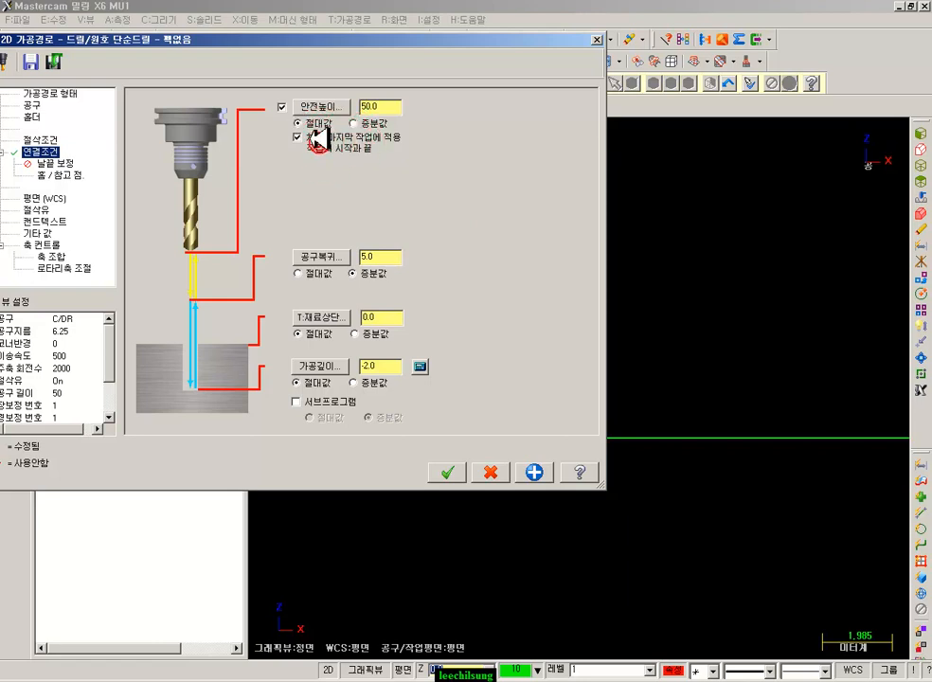
# Accept the drill operation's linking parameters, regenerate its toolpath, and show the plate in isometric view
pyautogui.click(447, 471)
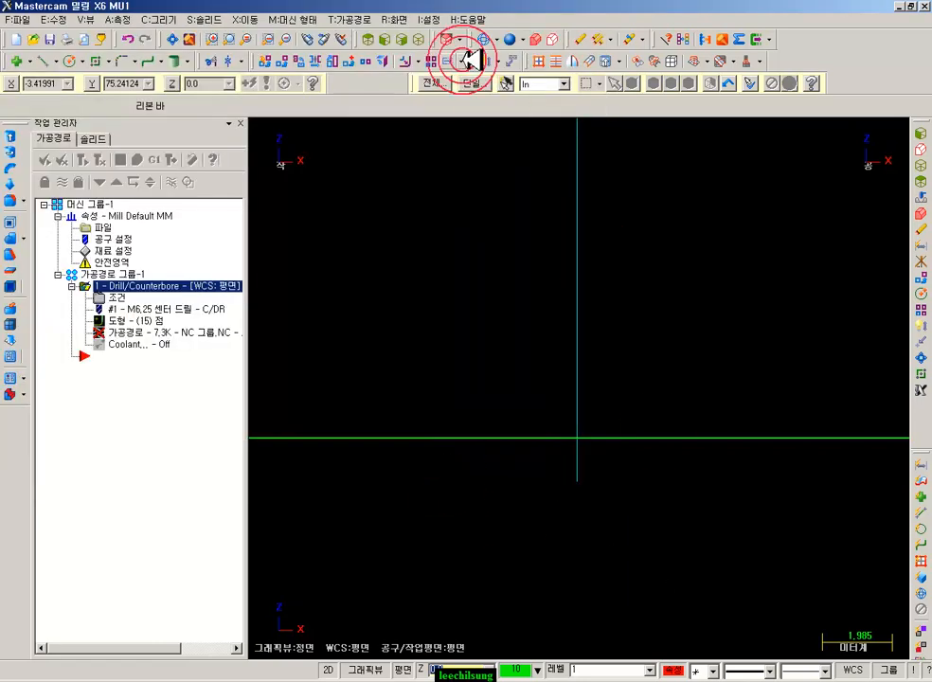
pyautogui.click(418, 39)
pyautogui.scroll(-1, 537, 358)
pyautogui.click(120, 285)
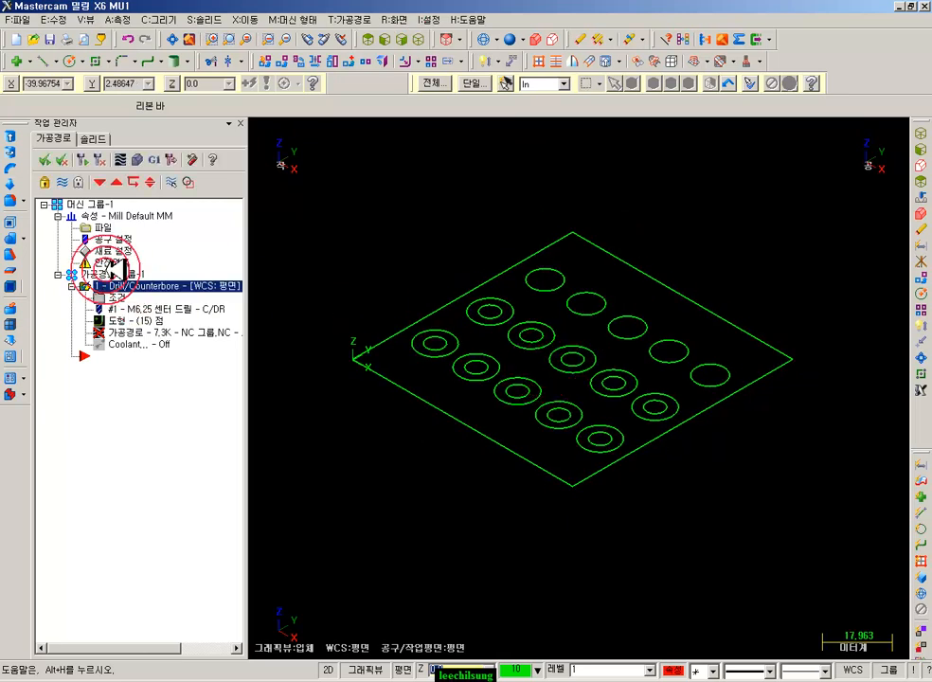
pyautogui.click(83, 160)
pyautogui.scroll(-1, 527, 490)
pyautogui.scroll(1, 465, 488)
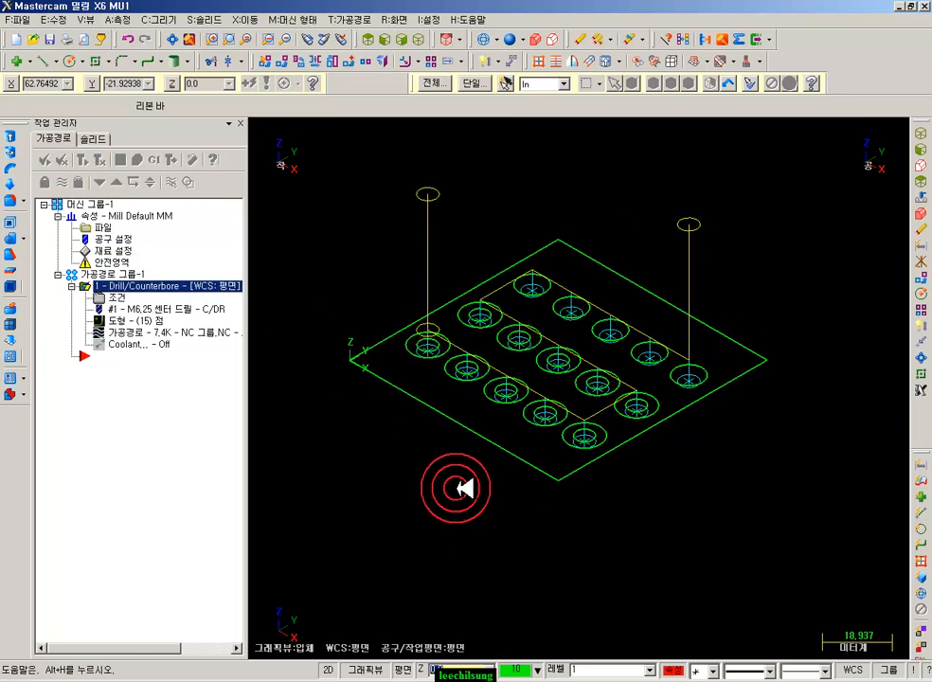
# Play the backplot of the regenerated drill operation through all fifteen holes and close it
pyautogui.click(147, 332)
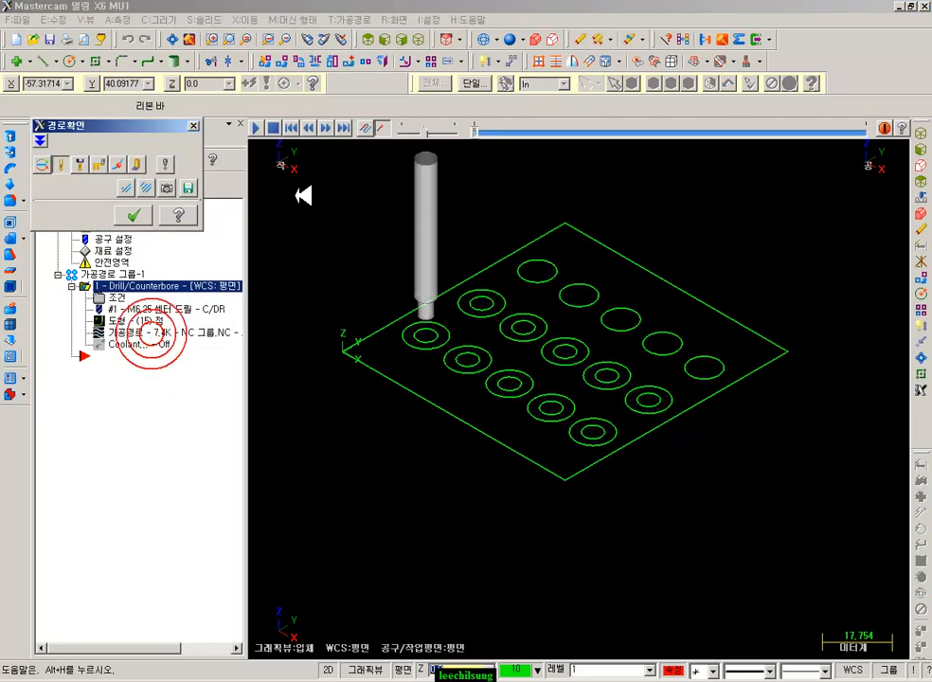
pyautogui.click(257, 129)
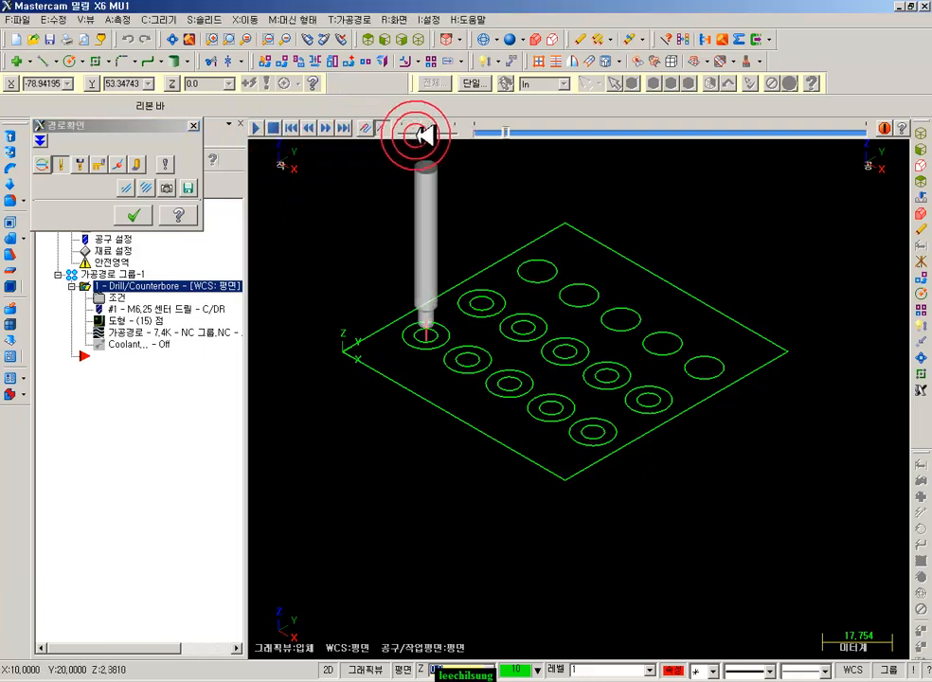
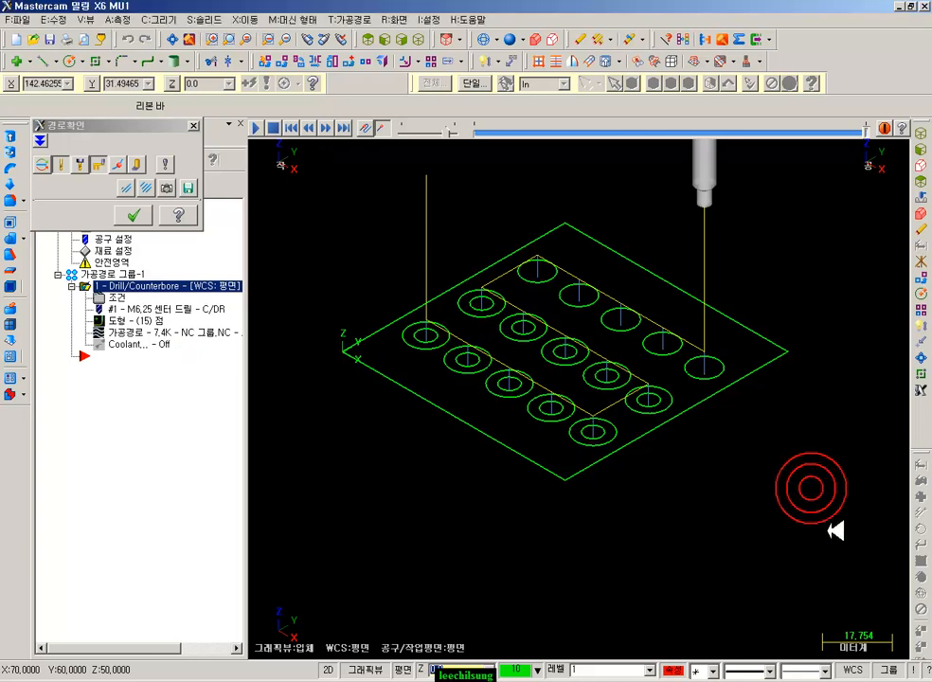
pyautogui.click(132, 216)
pyautogui.scroll(2, 531, 360)
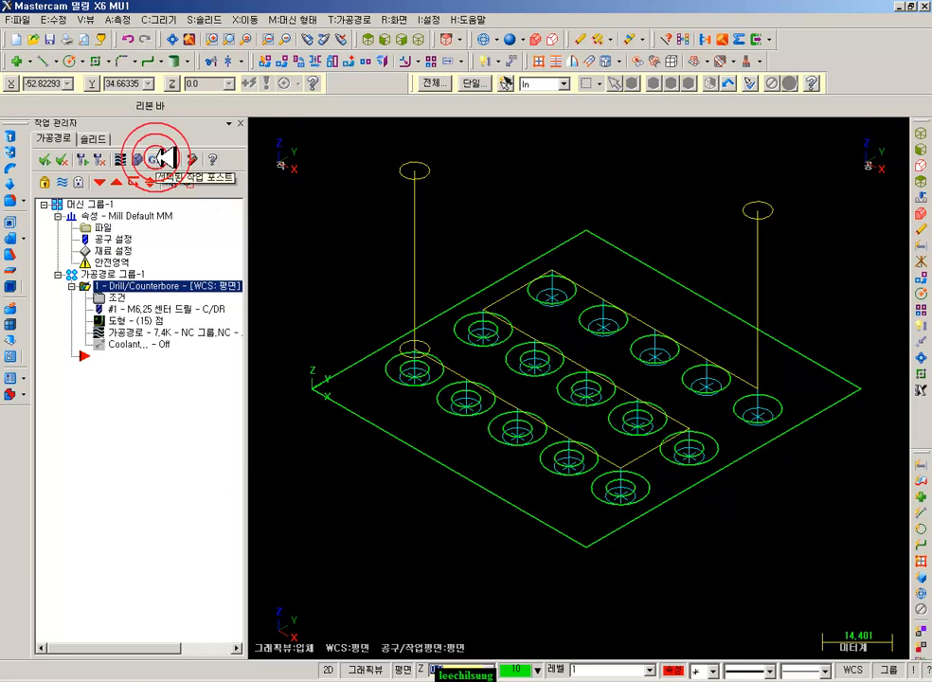
# Post the drill operation to an .NC file with overwrite and edit enabled, and enlarge the code text in CIMCO Edit
pyautogui.click(163, 158)
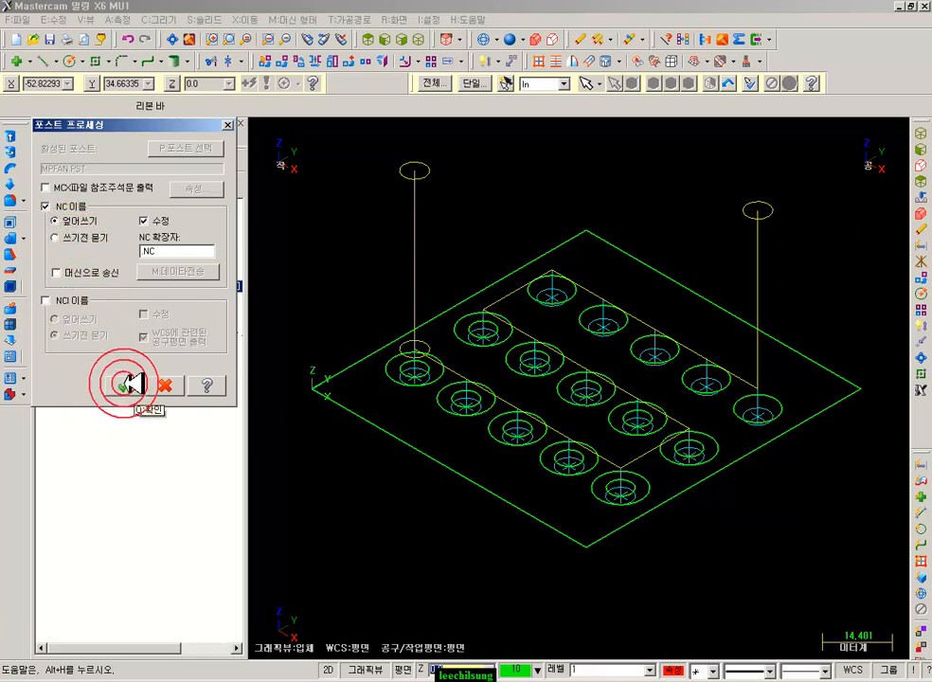
pyautogui.click(130, 384)
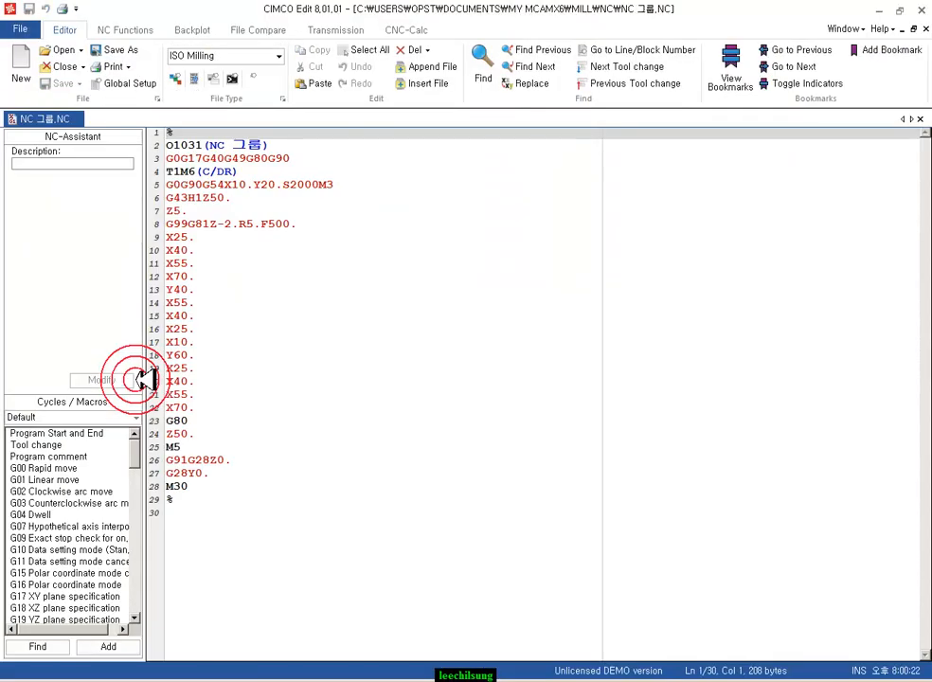
pyautogui.click(398, 431)
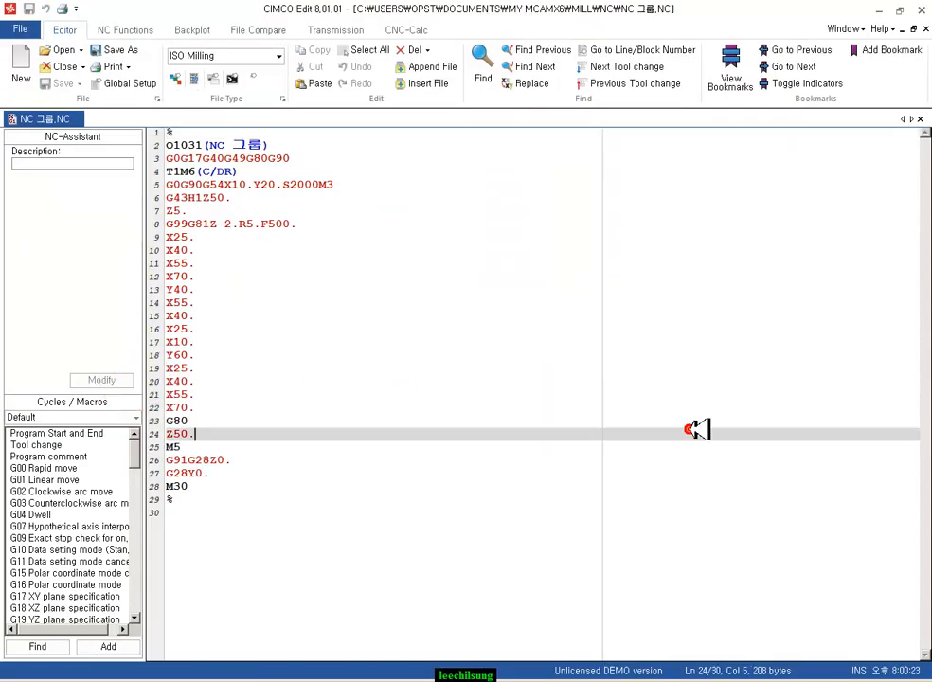
pyautogui.keyDown('ctrl'); pyautogui.scroll(2, 258, 322); pyautogui.keyUp('ctrl')
pyautogui.keyDown('ctrl'); pyautogui.scroll(2, 341, 284); pyautogui.keyUp('ctrl')
pyautogui.keyDown('ctrl'); pyautogui.scroll(-1, 379, 288); pyautogui.keyUp('ctrl')
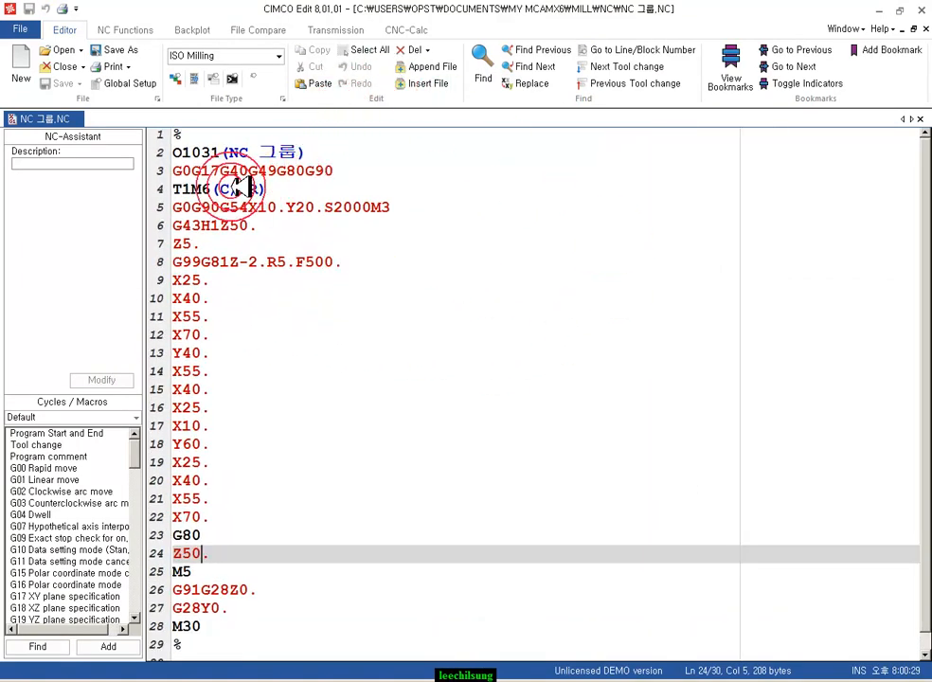
# Examine the NC program's number, tool change, positioning and tool length offset lines, and the G99G81 drilling cycle
pyautogui.moveTo(338, 169); pyautogui.dragTo(180, 151)
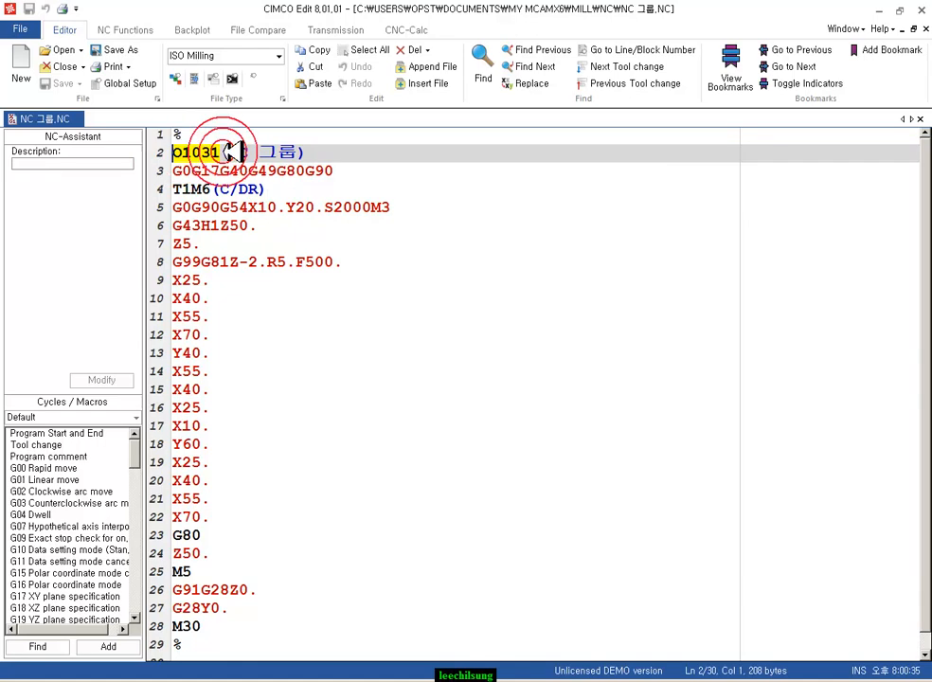
pyautogui.moveTo(266, 188); pyautogui.dragTo(174, 193)
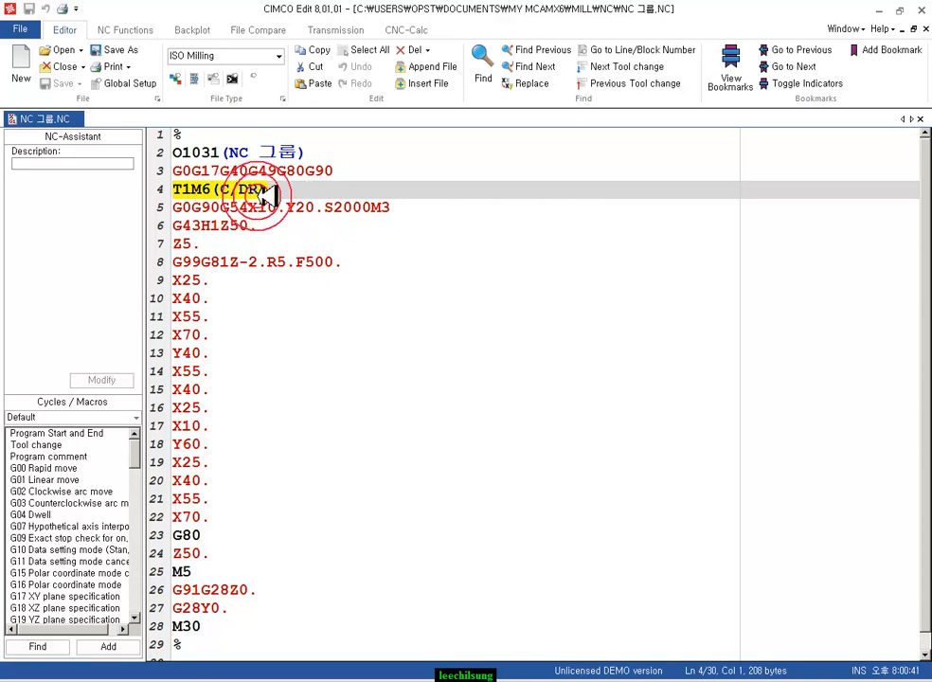
pyautogui.moveTo(389, 208); pyautogui.dragTo(176, 218)
pyautogui.moveTo(263, 229); pyautogui.dragTo(185, 255)
pyautogui.moveTo(351, 265); pyautogui.dragTo(161, 266)
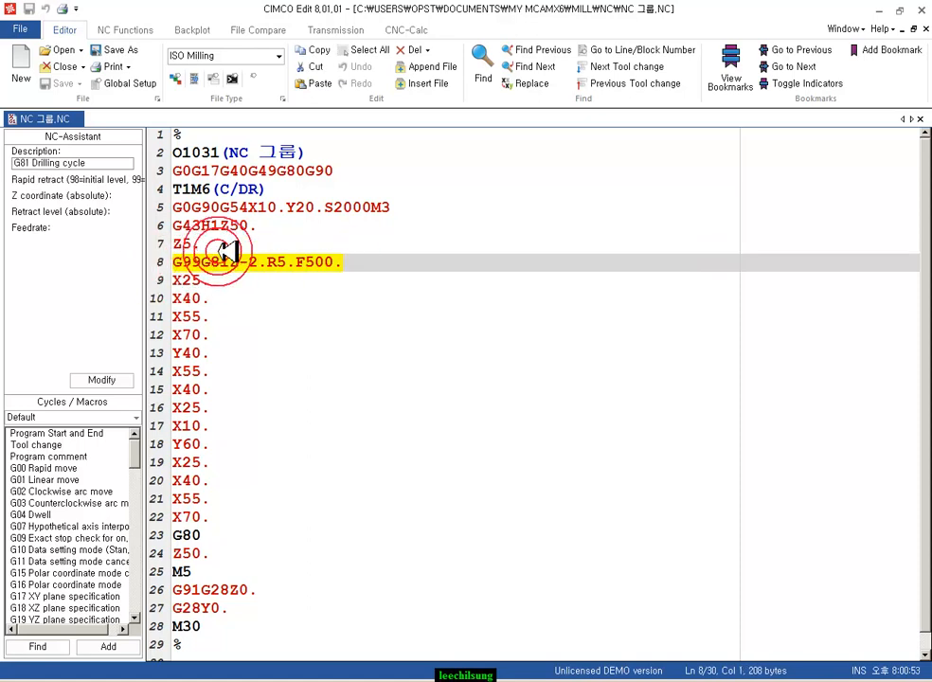
pyautogui.moveTo(220, 262)
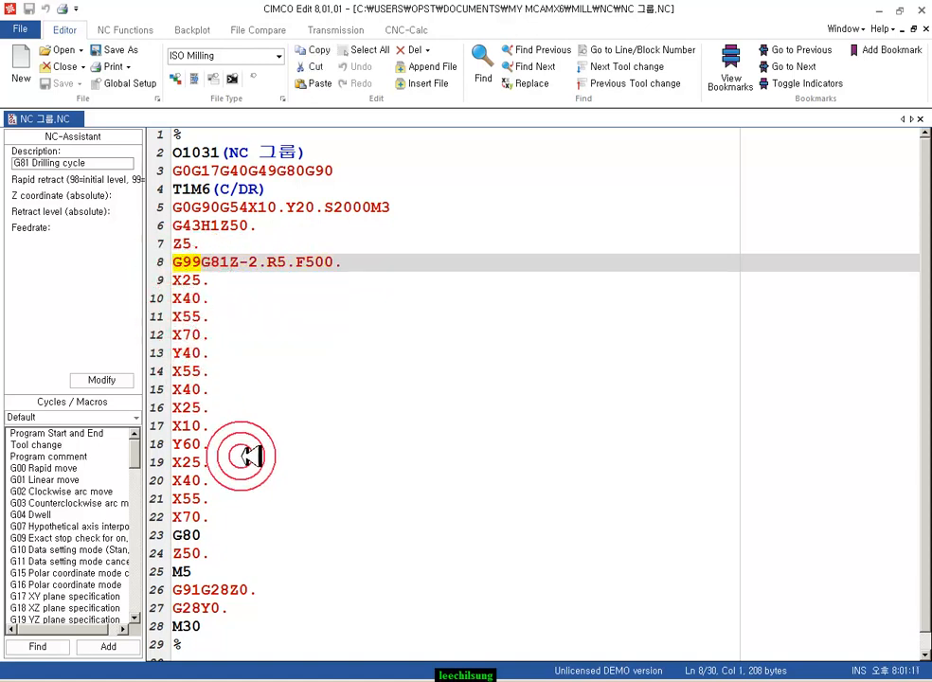
pyautogui.click(349, 262)
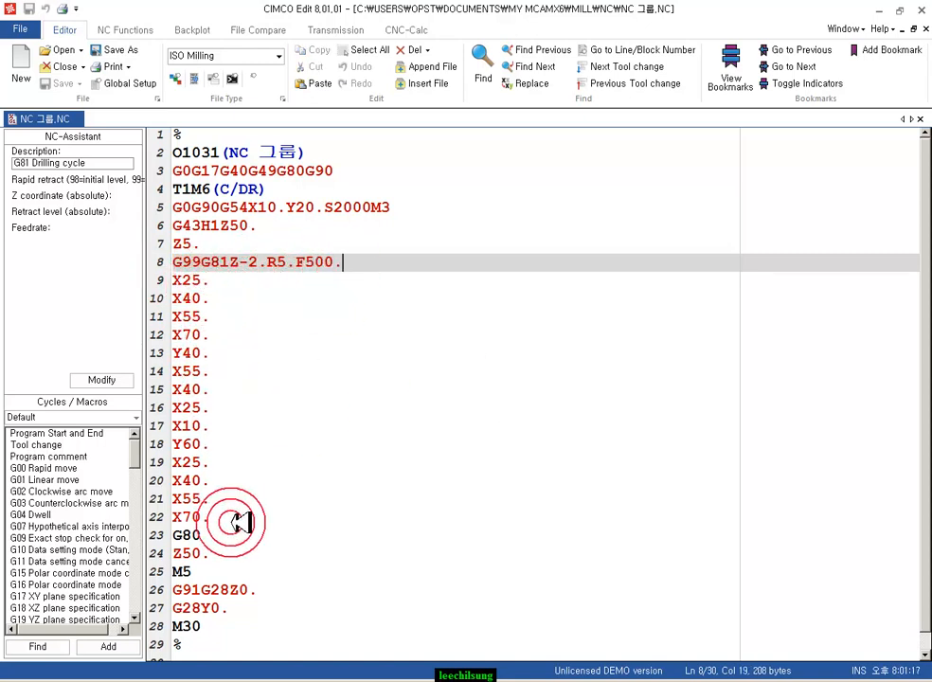
pyautogui.moveTo(230, 262); pyautogui.dragTo(183, 262)
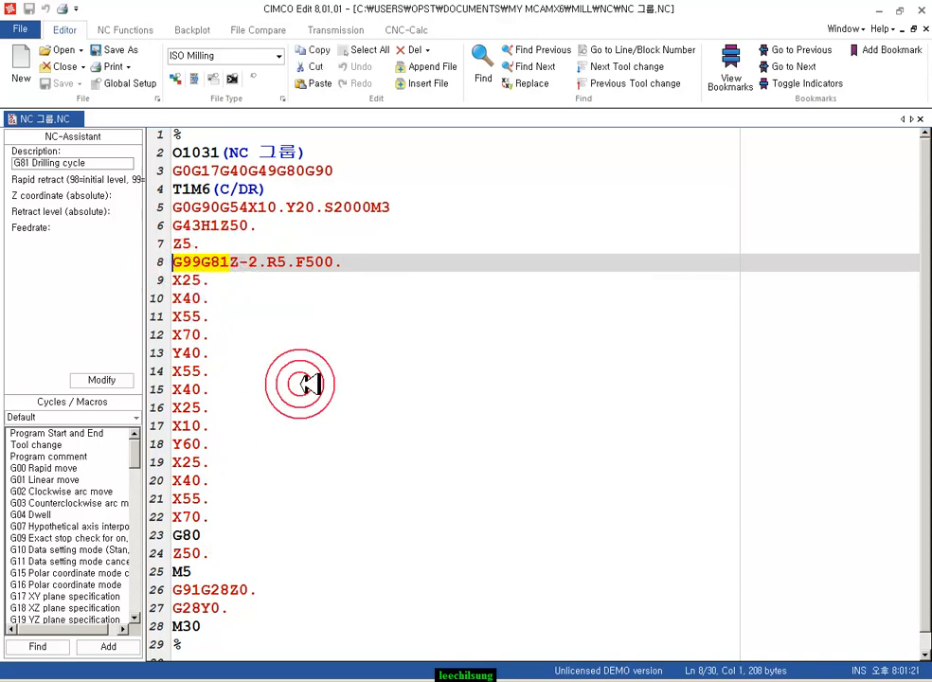
# Examine the NC program's closing lines, including the G91G28 return, and its hole coordinate lines
pyautogui.click(343, 553)
pyautogui.moveTo(257, 590); pyautogui.dragTo(169, 591)
pyautogui.click(220, 632)
pyautogui.click(208, 647)
pyautogui.click(463, 438)
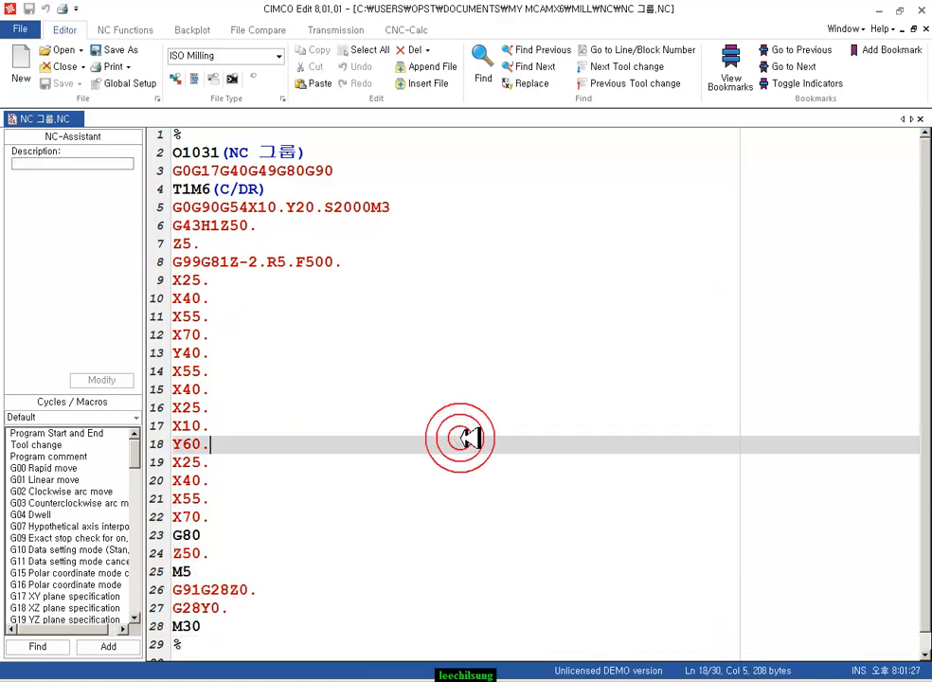
pyautogui.click(345, 457)
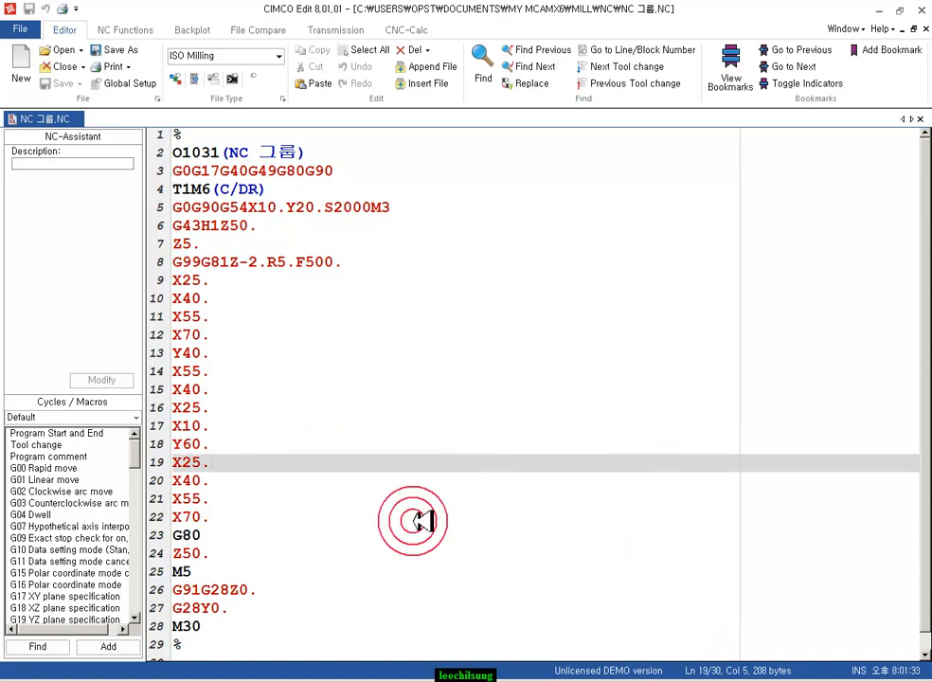
pyautogui.click(524, 366)
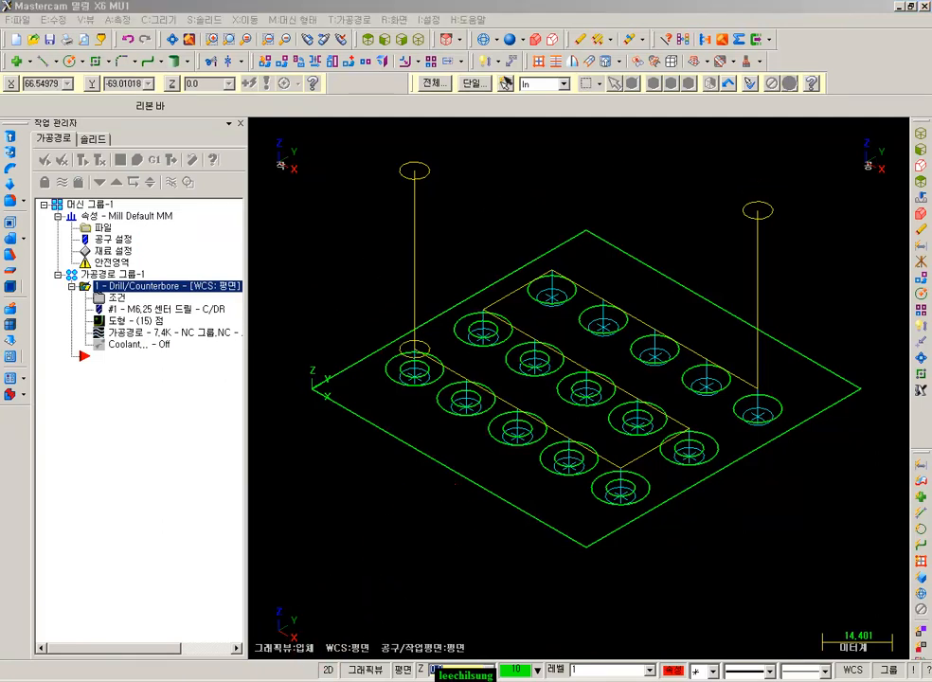
# Minimize CIMCO Edit and Mastercam, open the instructor's folder on drive D: in Windows Explorer, and select MPFAN.pst
pyautogui.click(275, 680)
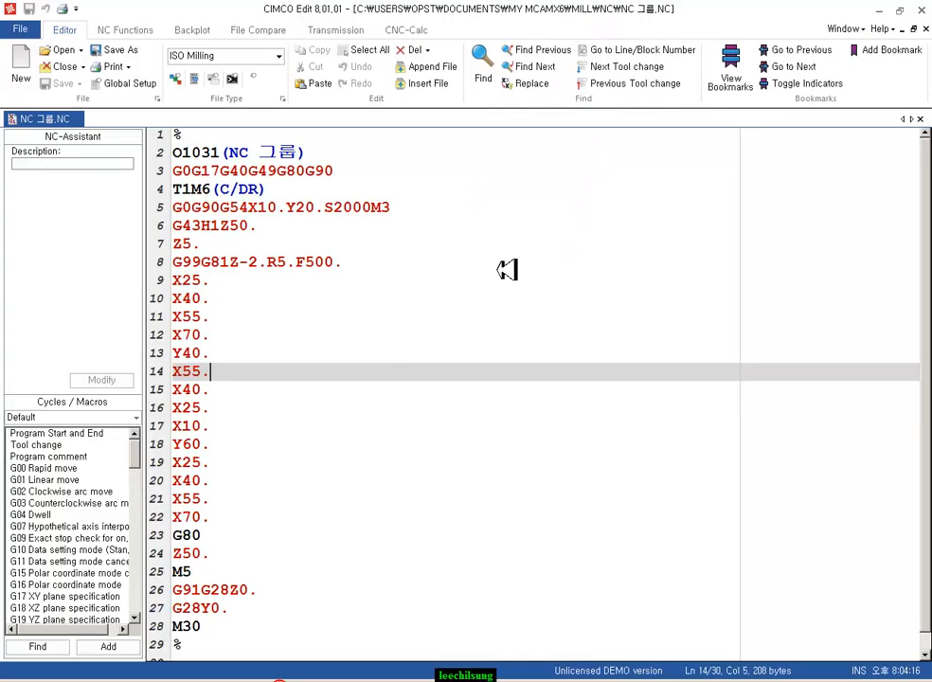
pyautogui.click(884, 9)
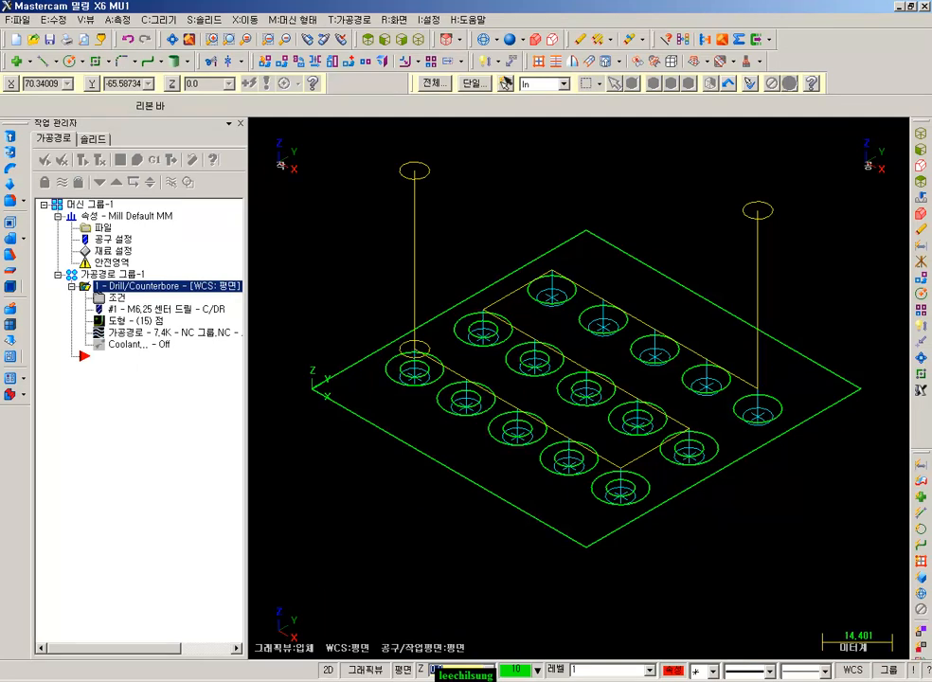
pyautogui.click(900, 8)
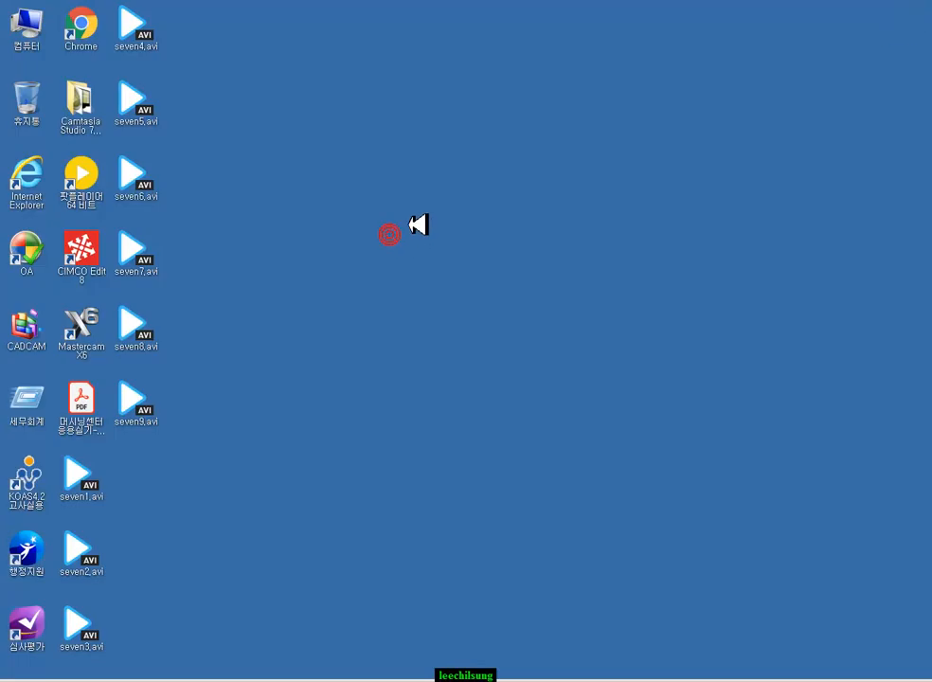
pyautogui.doubleClick(55, 47)
pyautogui.click(443, 99)
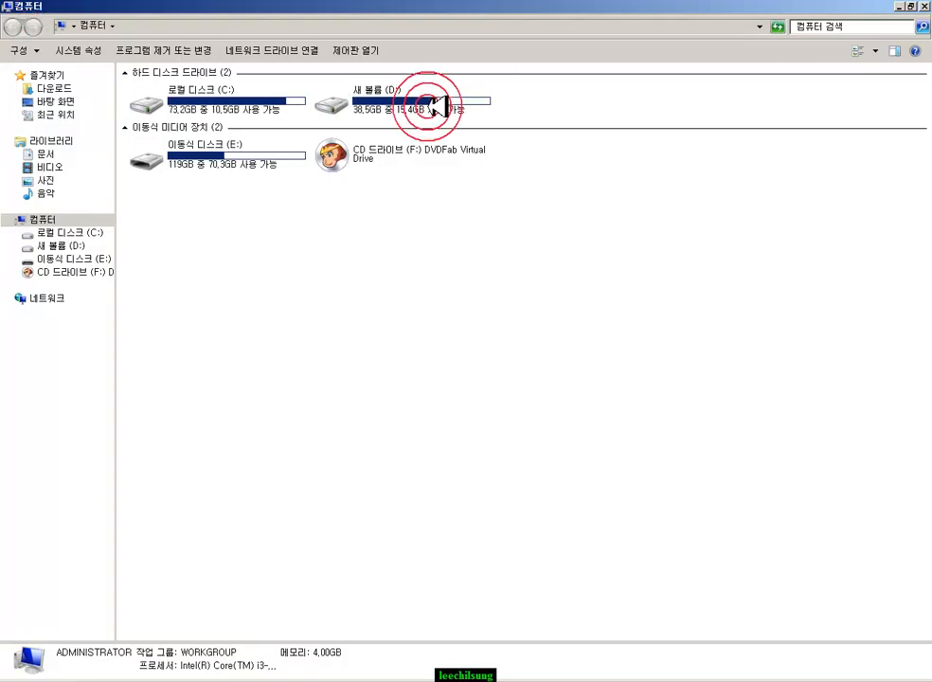
pyautogui.doubleClick(421, 102)
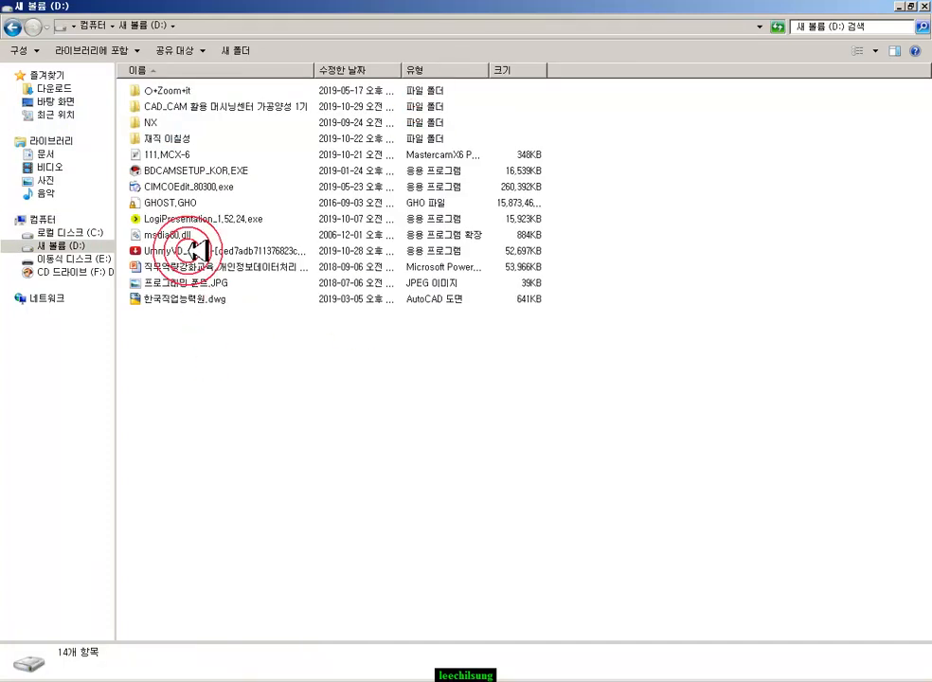
pyautogui.doubleClick(175, 138)
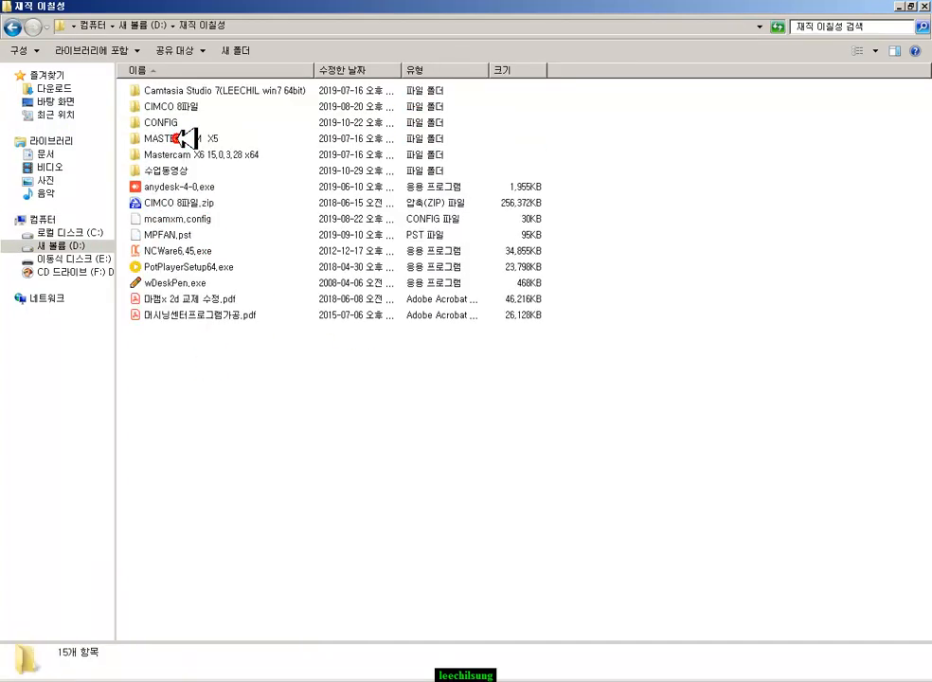
pyautogui.click(192, 233)
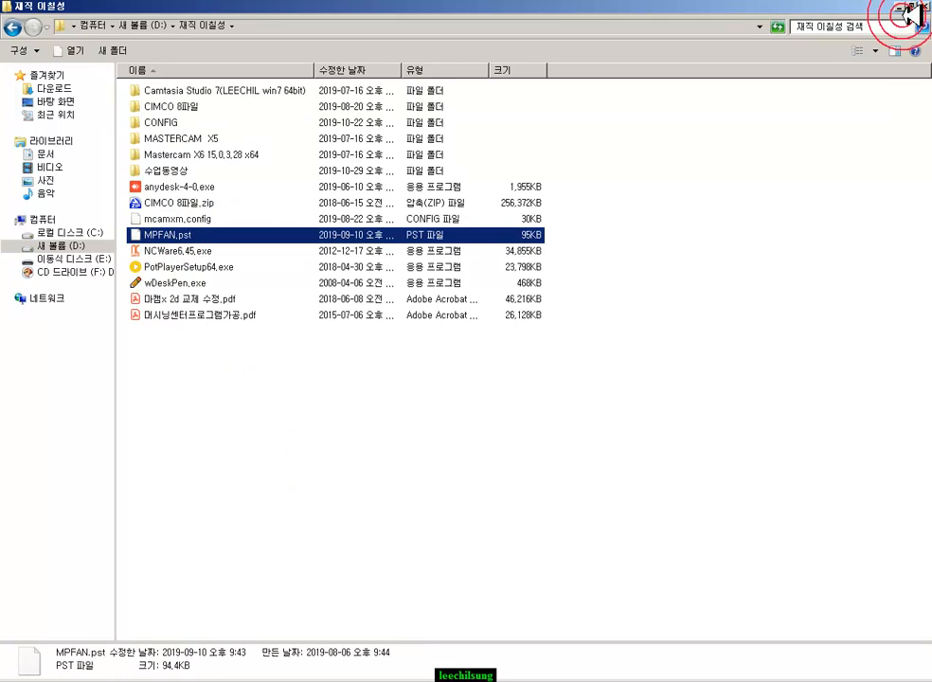
# Reduce and move the source folder window aside, and open Documents > shared Mcamx6 > mill > Posts in a second Explorer window
pyautogui.click(913, 7)
pyautogui.moveTo(466, 232); pyautogui.dragTo(769, 16)
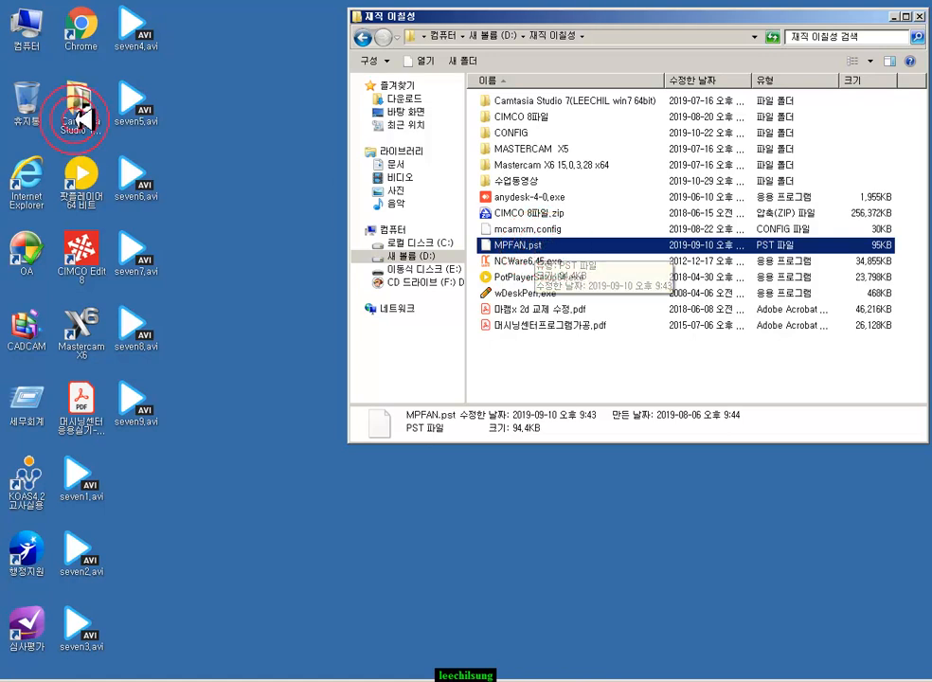
pyautogui.doubleClick(22, 30)
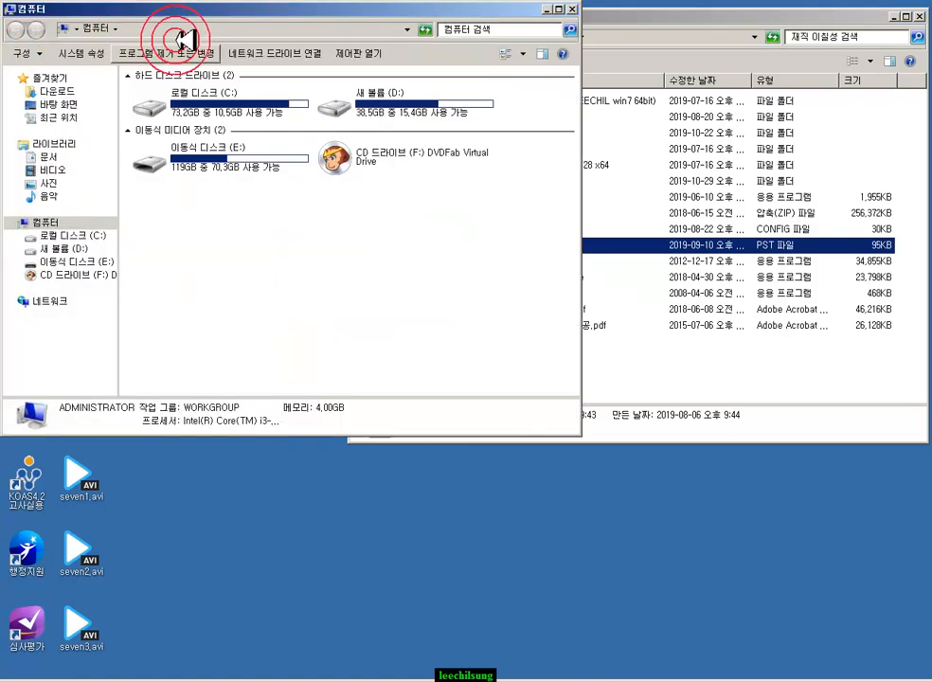
pyautogui.click(47, 156)
pyautogui.doubleClick(169, 214)
pyautogui.click(163, 277)
pyautogui.doubleClick(163, 274)
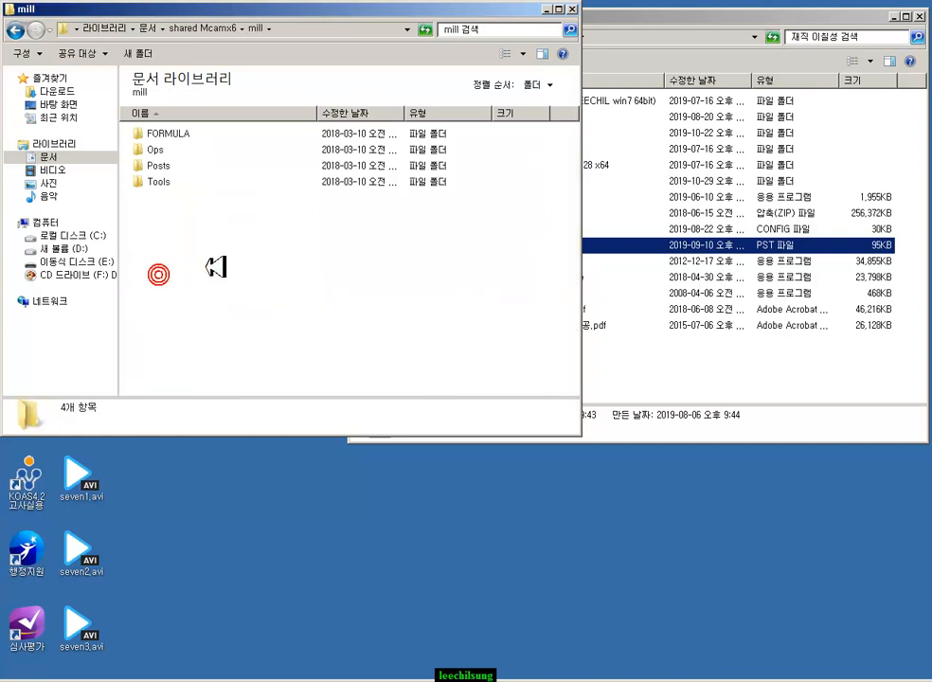
pyautogui.click(172, 165)
pyautogui.doubleClick(173, 165)
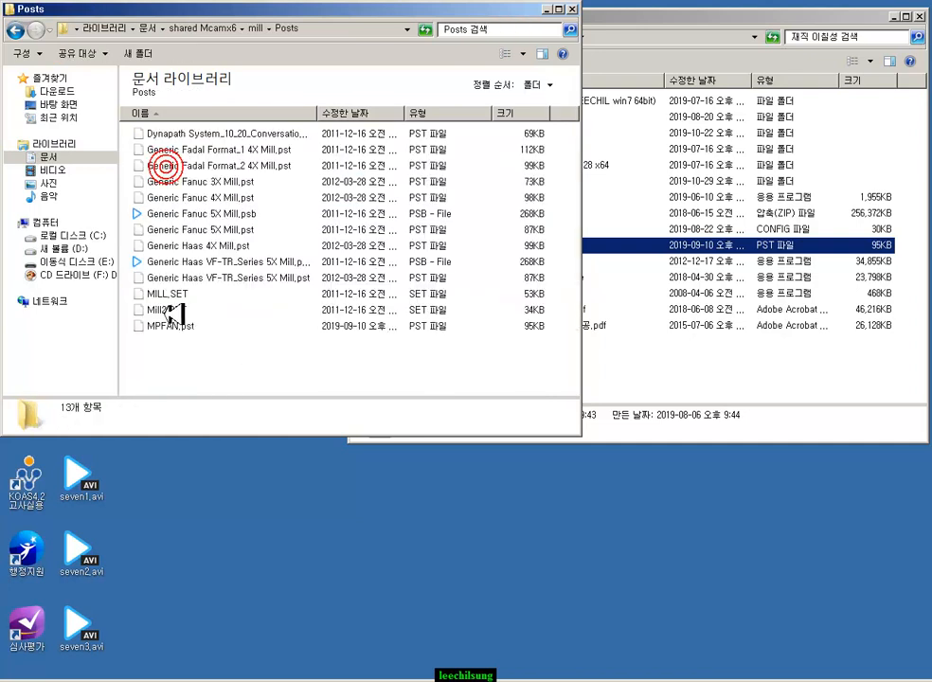
# Arrange the two folder windows side by side and compare MPFAN.pst in the source folder with the one in Posts
pyautogui.moveTo(572, 16); pyautogui.dragTo(839, 9)
pyautogui.click(799, 238)
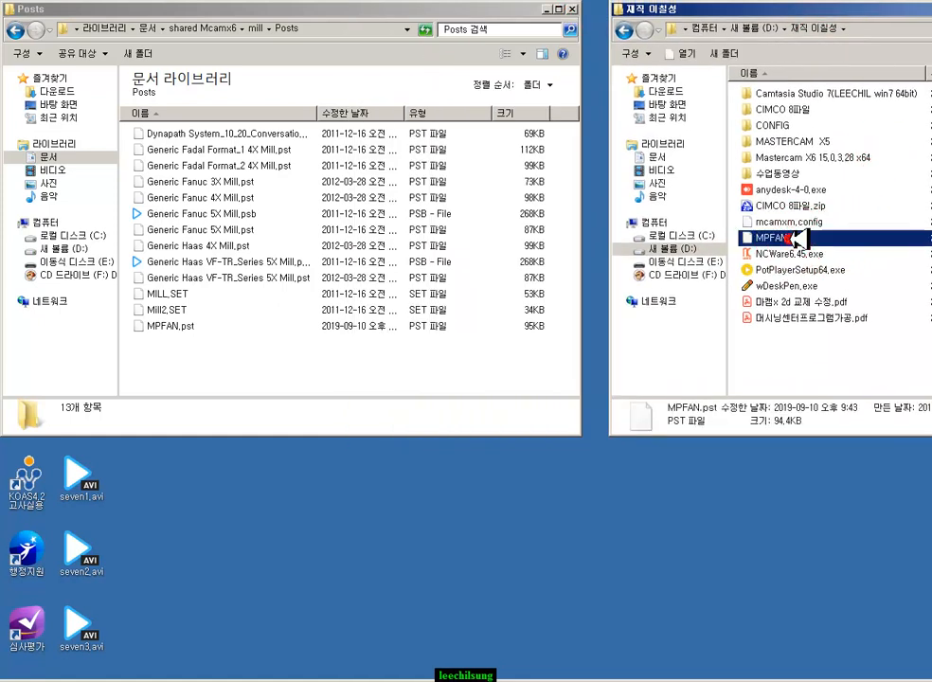
pyautogui.click(220, 303)
pyautogui.click(180, 328)
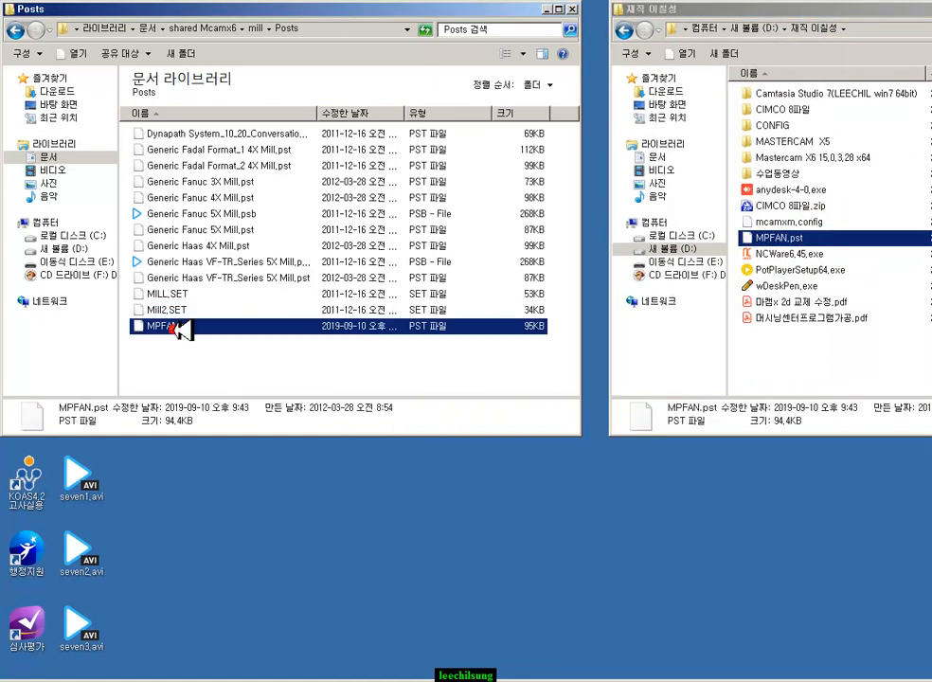
pyautogui.moveTo(180, 328)
pyautogui.mouseDown()
pyautogui.moveTo(153, 379)
pyautogui.moveTo(776, 202)
pyautogui.moveTo(789, 237)
pyautogui.moveTo(150, 371)
pyautogui.moveTo(171, 331)
pyautogui.mouseUp()
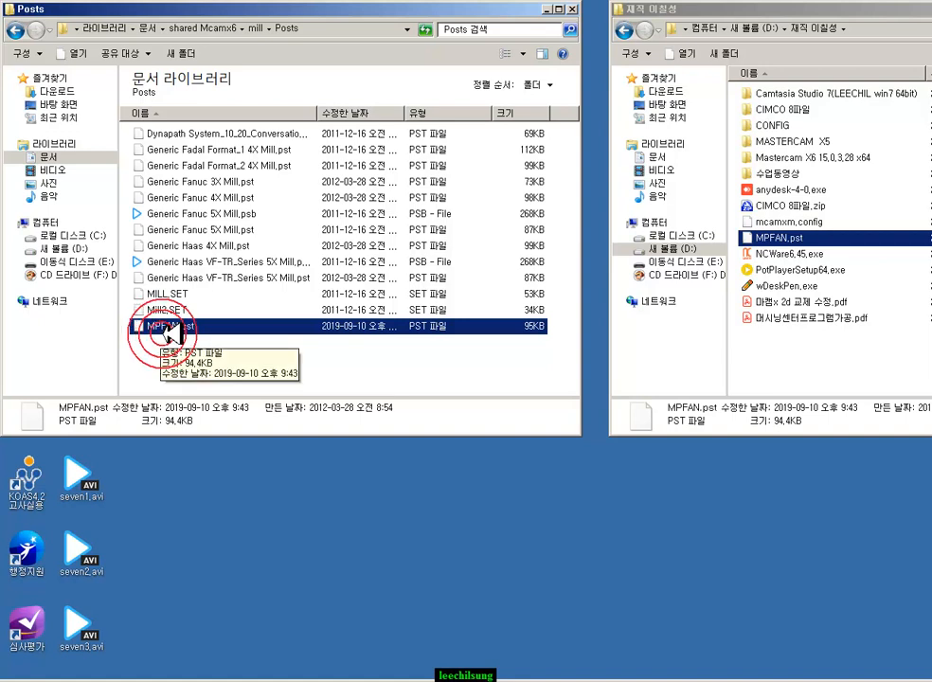
pyautogui.moveTo(169, 331); pyautogui.dragTo(796, 131)
pyautogui.click(796, 131)
pyautogui.click(772, 222)
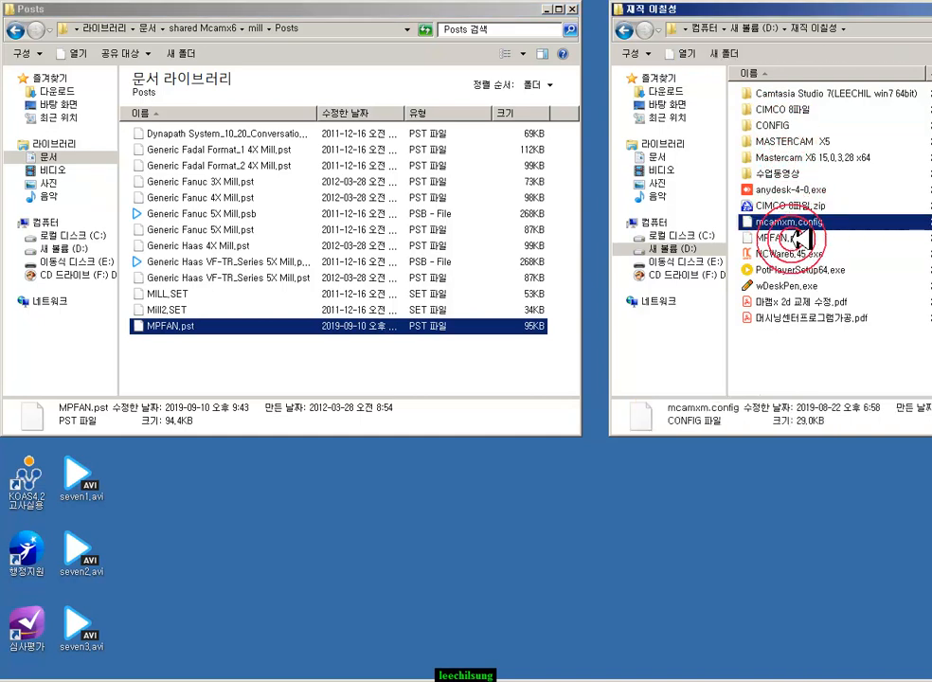
# Put the two folder windows away, return to Mastercam, and open the first drilling operation's cut parameters
pyautogui.click(827, 350)
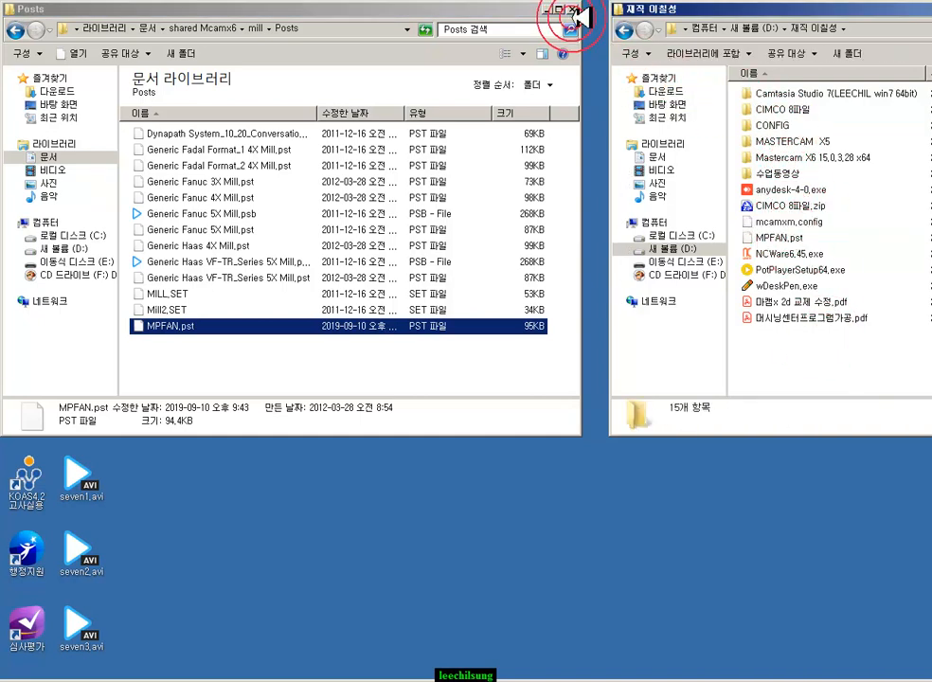
pyautogui.click(677, 374)
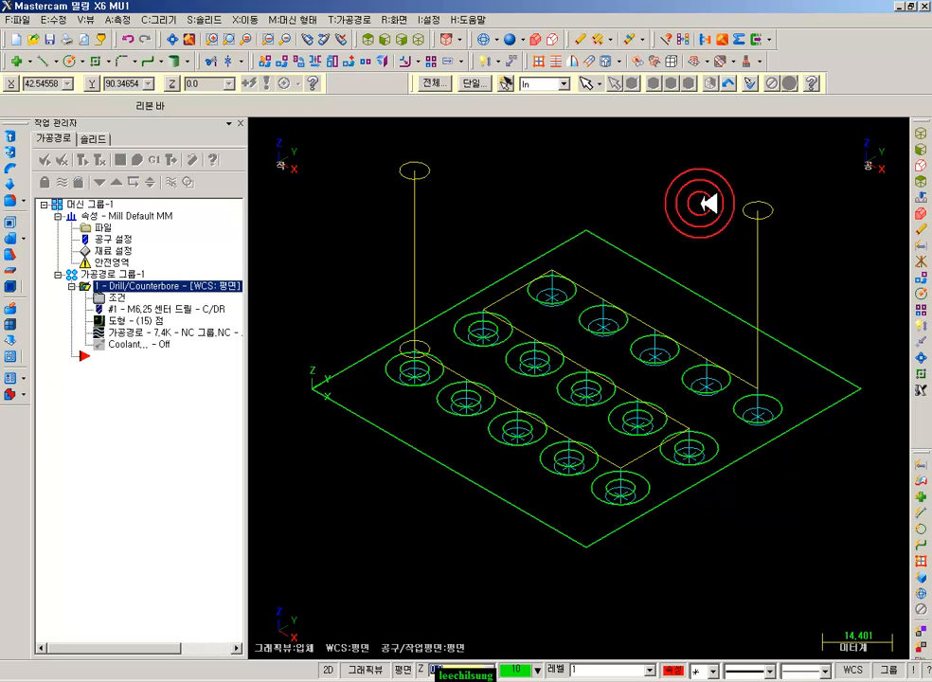
pyautogui.click(118, 297)
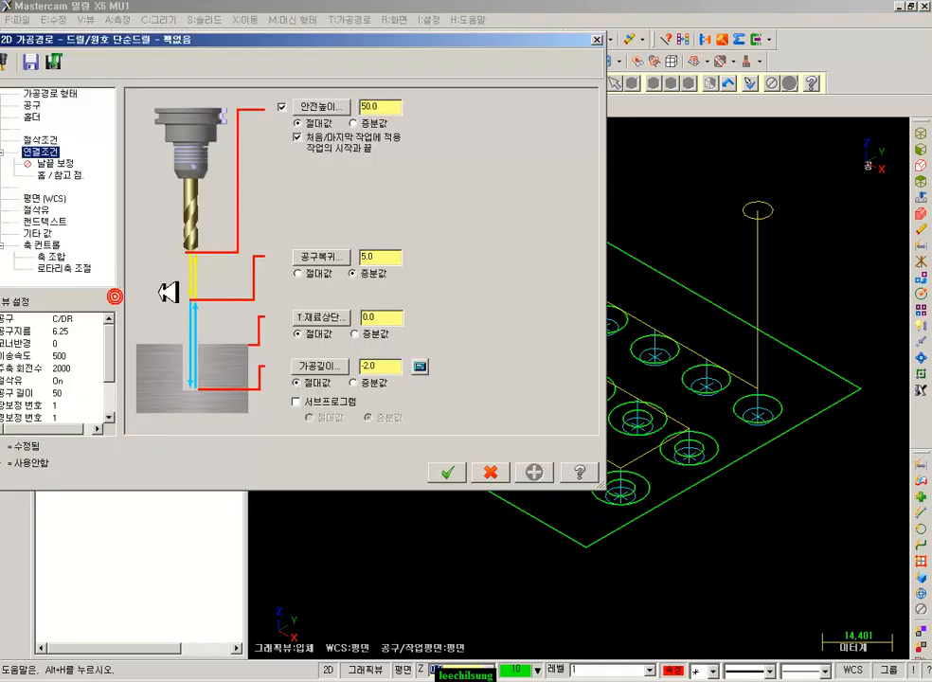
pyautogui.moveTo(353, 40); pyautogui.dragTo(586, 104)
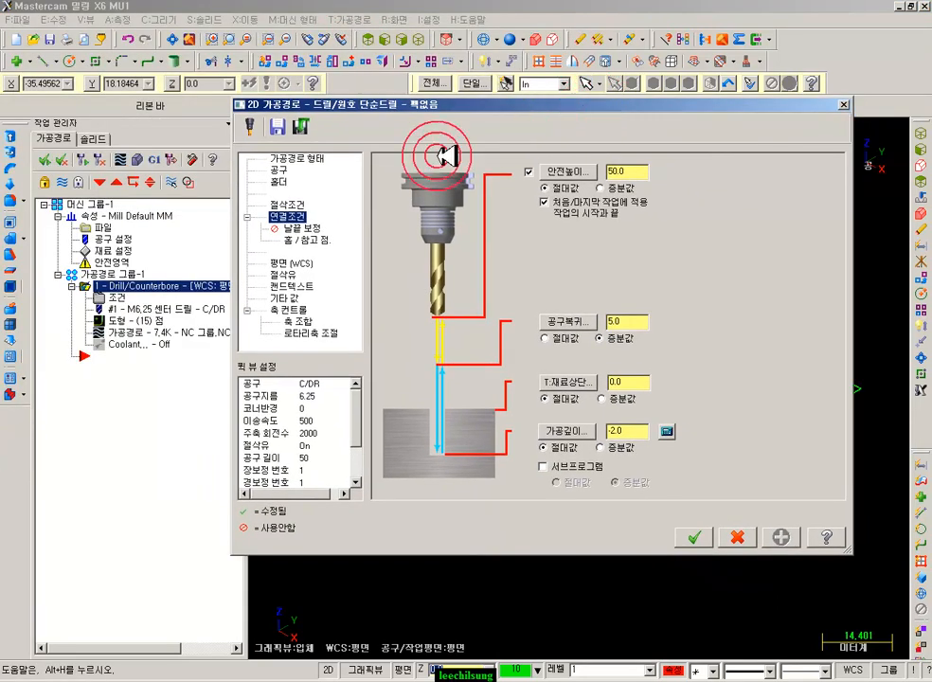
pyautogui.click(303, 202)
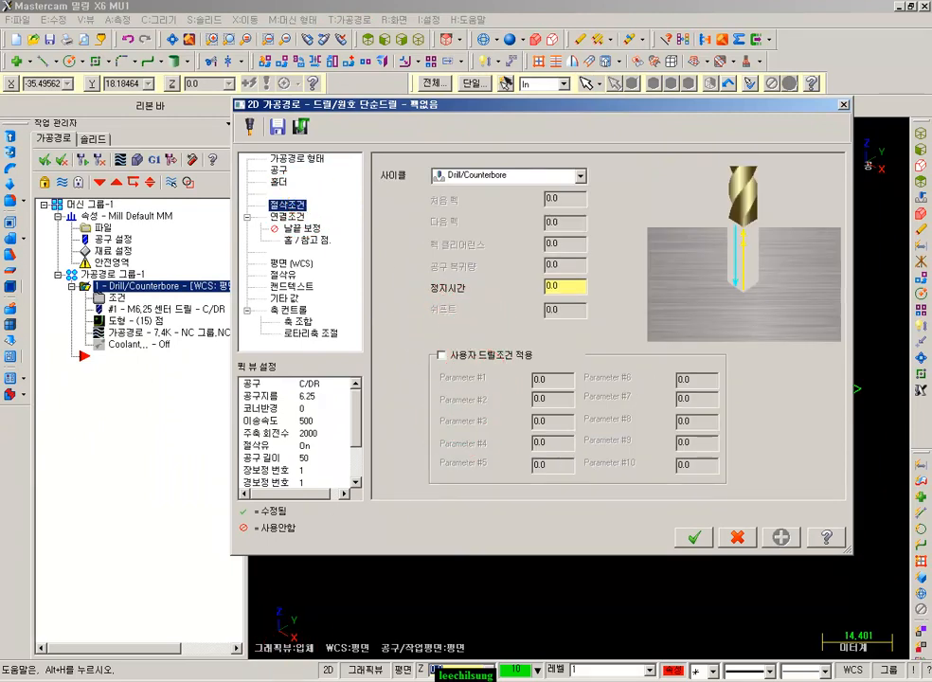
# Mark up the Drill/Counterbore cycle and dwell time with the G81 and G82 codes, and close the operation's parameters
pyautogui.moveTo(554, 194)
pyautogui.mouseDown()
pyautogui.moveTo(534, 183)
pyautogui.moveTo(524, 153)
pyautogui.moveTo(611, 186)
pyautogui.mouseUp()
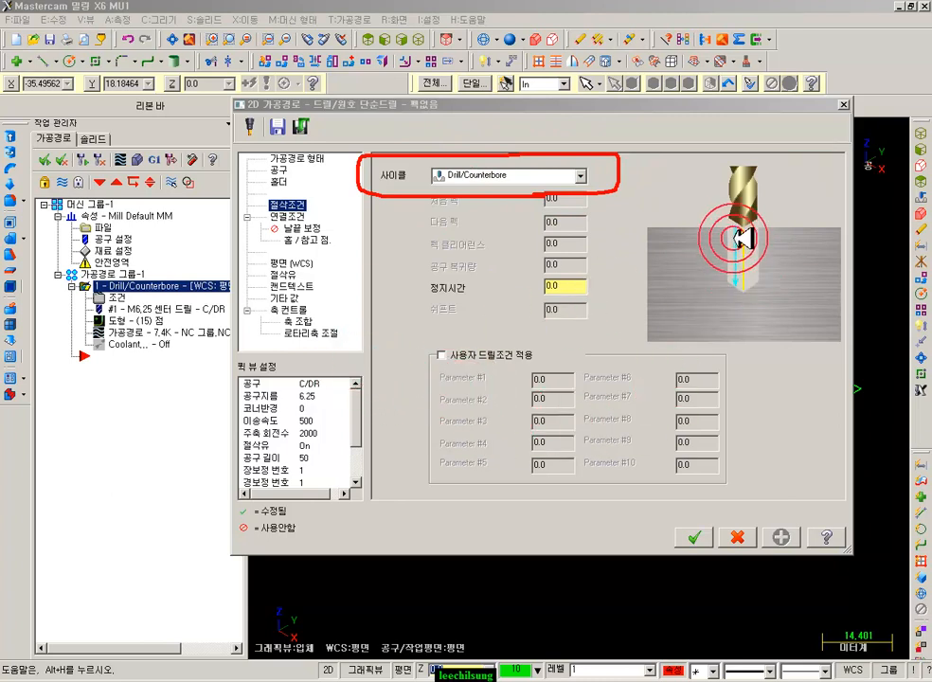
pyautogui.moveTo(758, 230)
pyautogui.mouseDown()
pyautogui.moveTo(750, 285)
pyautogui.moveTo(755, 273)
pyautogui.moveTo(739, 308)
pyautogui.moveTo(729, 291)
pyautogui.moveTo(745, 338)
pyautogui.moveTo(752, 211)
pyautogui.mouseUp()
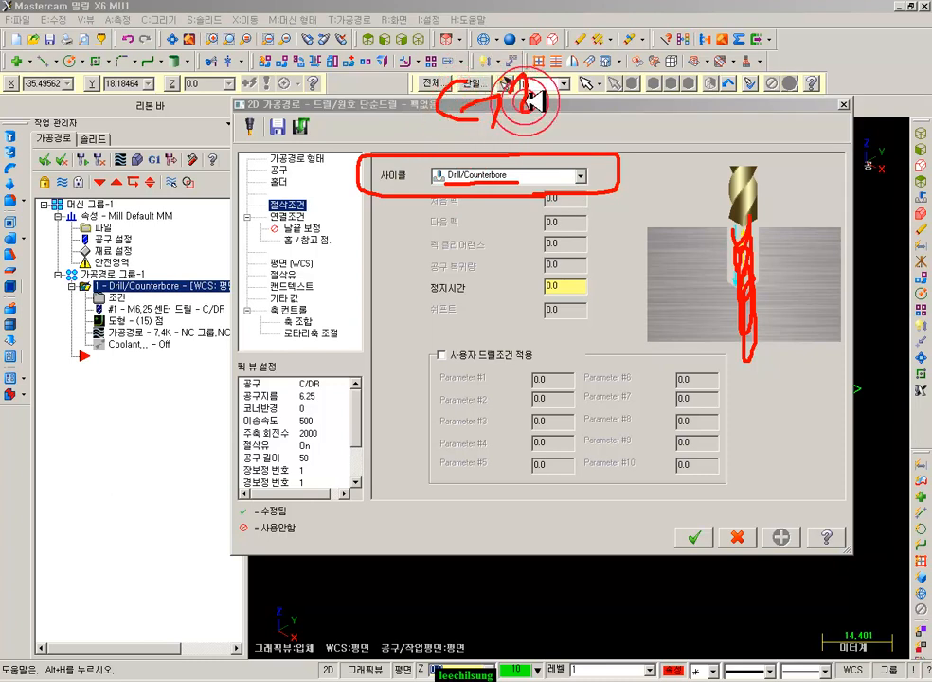
pyautogui.moveTo(436, 148); pyautogui.dragTo(575, 141)
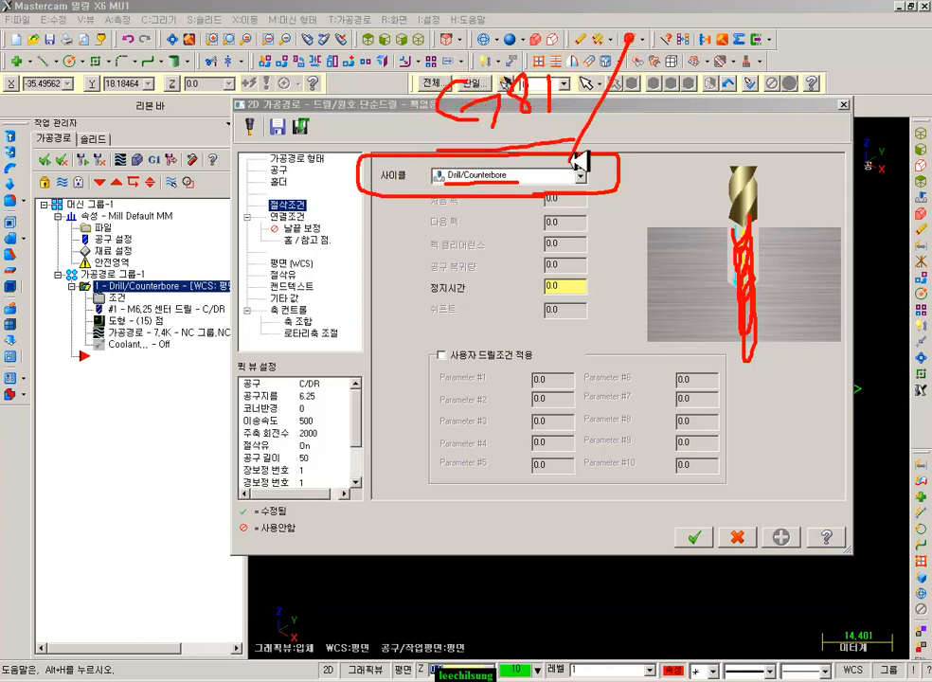
pyautogui.moveTo(706, 131); pyautogui.dragTo(703, 95)
pyautogui.moveTo(599, 302)
pyautogui.mouseDown()
pyautogui.moveTo(527, 302)
pyautogui.moveTo(419, 280)
pyautogui.mouseUp()
pyautogui.moveTo(553, 272)
pyautogui.mouseDown()
pyautogui.moveTo(597, 281)
pyautogui.moveTo(594, 302)
pyautogui.mouseUp()
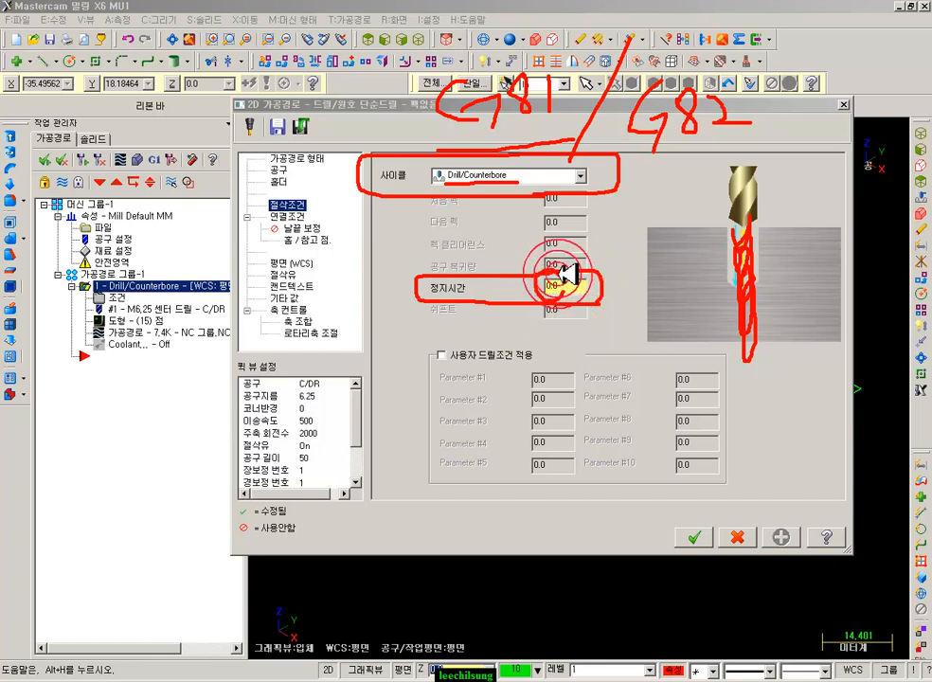
pyautogui.moveTo(599, 284); pyautogui.dragTo(690, 168)
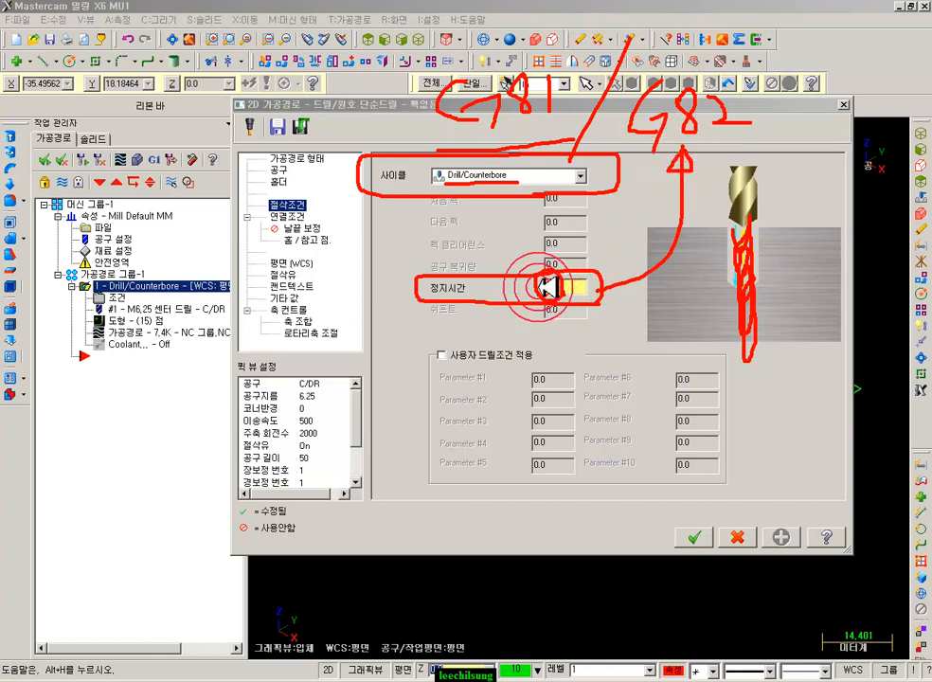
pyautogui.moveTo(410, 320); pyautogui.dragTo(418, 100)
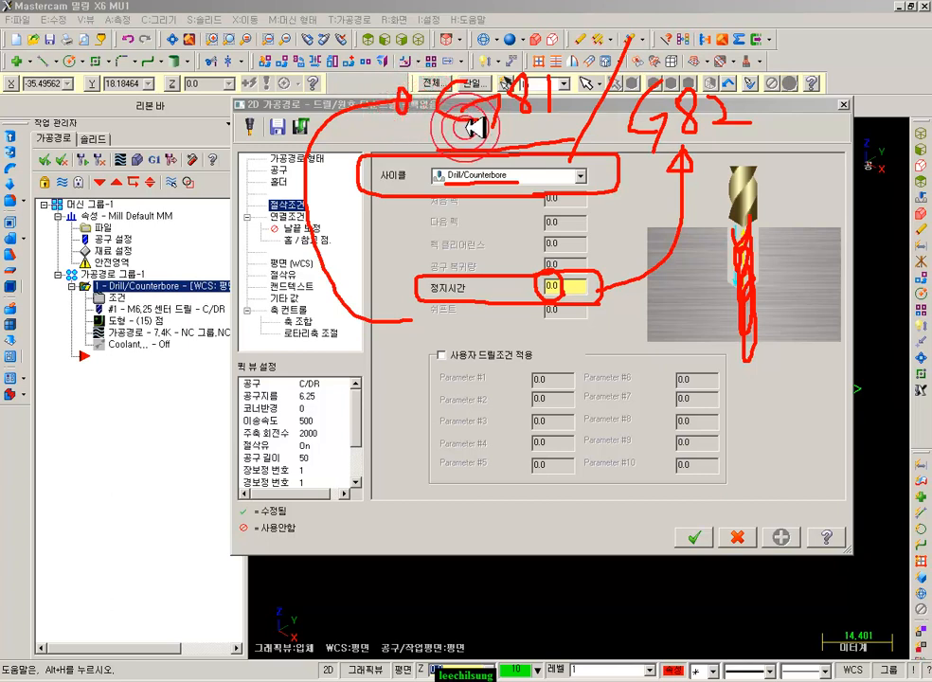
pyautogui.moveTo(574, 253); pyautogui.dragTo(533, 307)
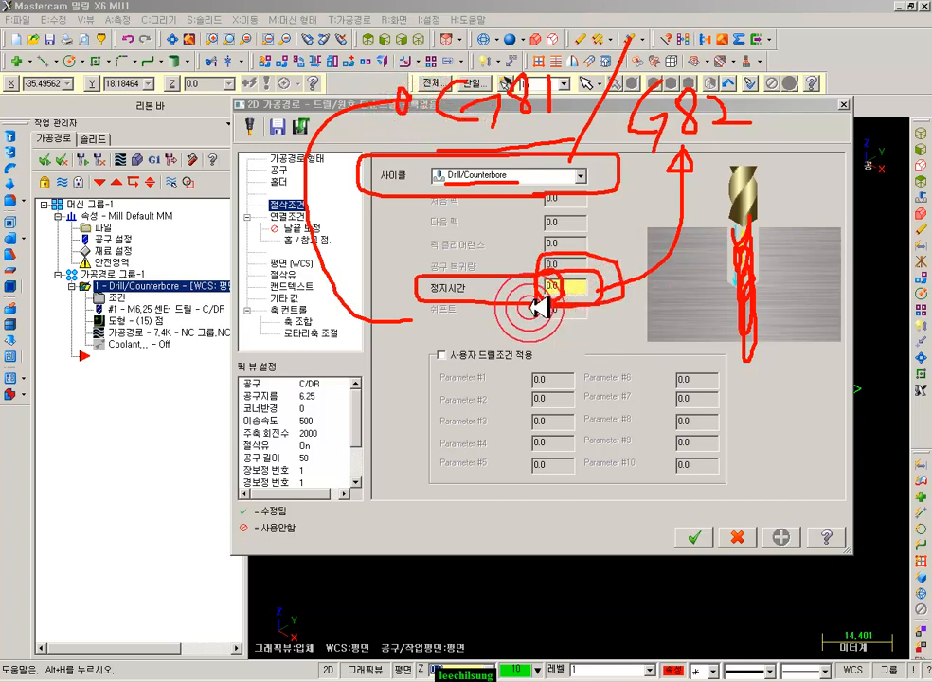
pyautogui.moveTo(718, 358); pyautogui.dragTo(785, 367)
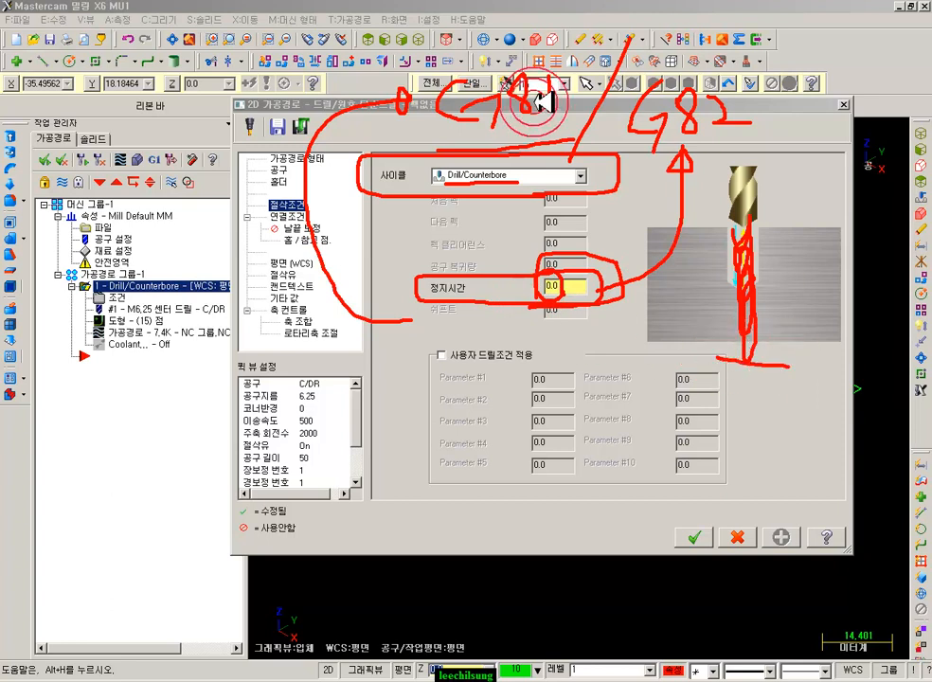
pyautogui.moveTo(437, 58); pyautogui.dragTo(588, 129)
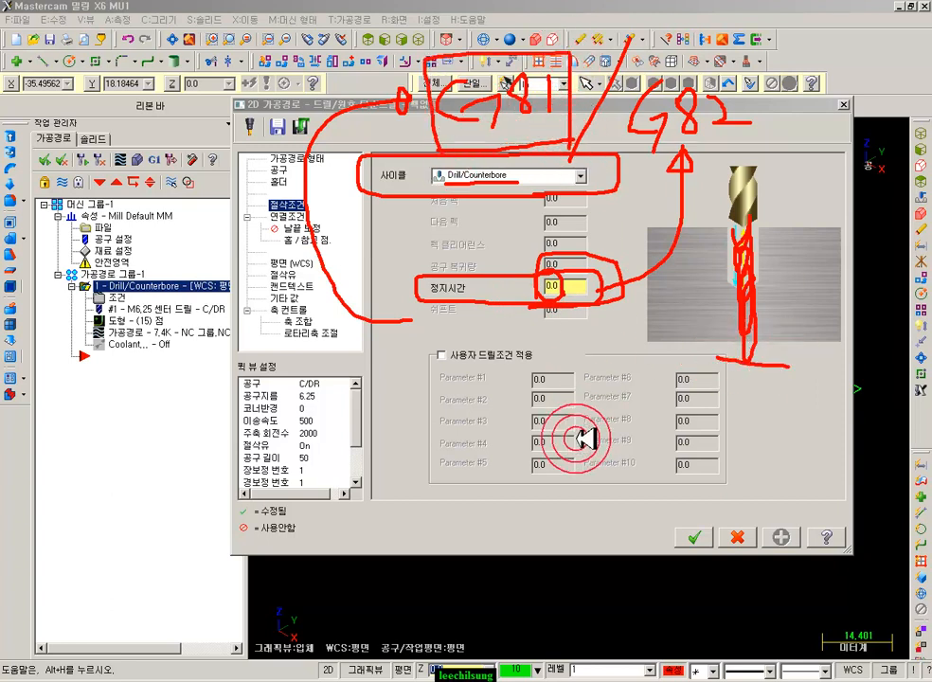
pyautogui.rightClick(637, 355)
pyautogui.click(649, 537)
pyautogui.click(696, 538)
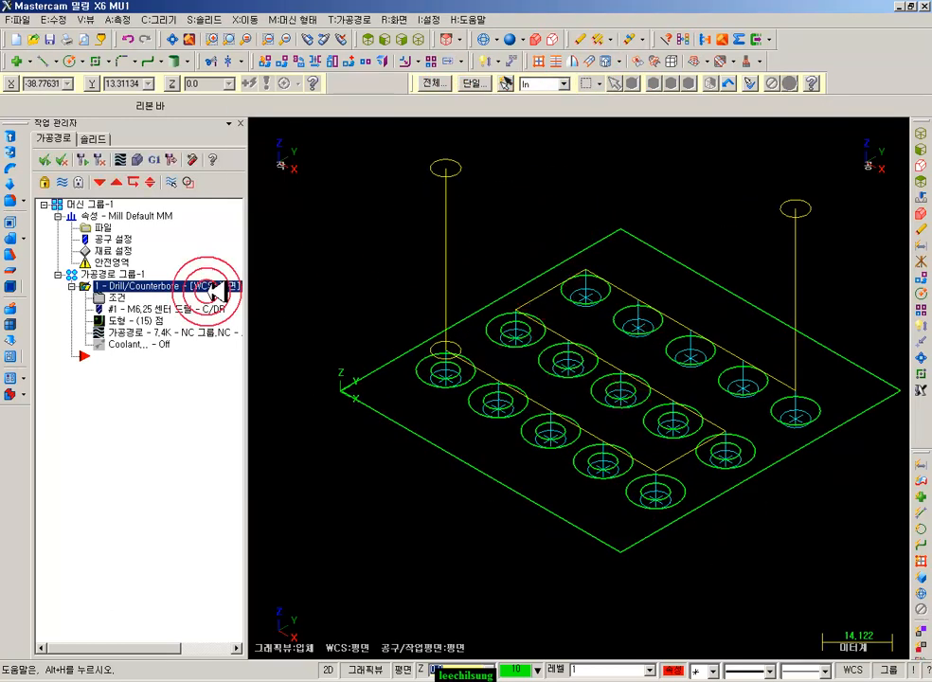
# Run the solid simulation of the center-drilling operation, inspect the drilled plate at an angle, and close the simulation
pyautogui.click(138, 160)
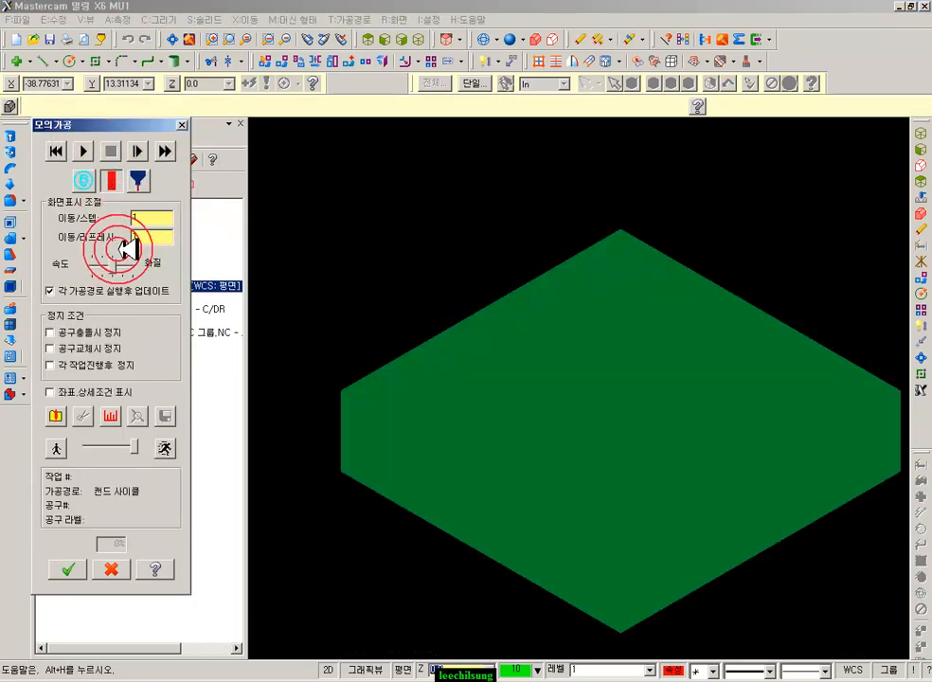
pyautogui.click(84, 150)
pyautogui.click(470, 194)
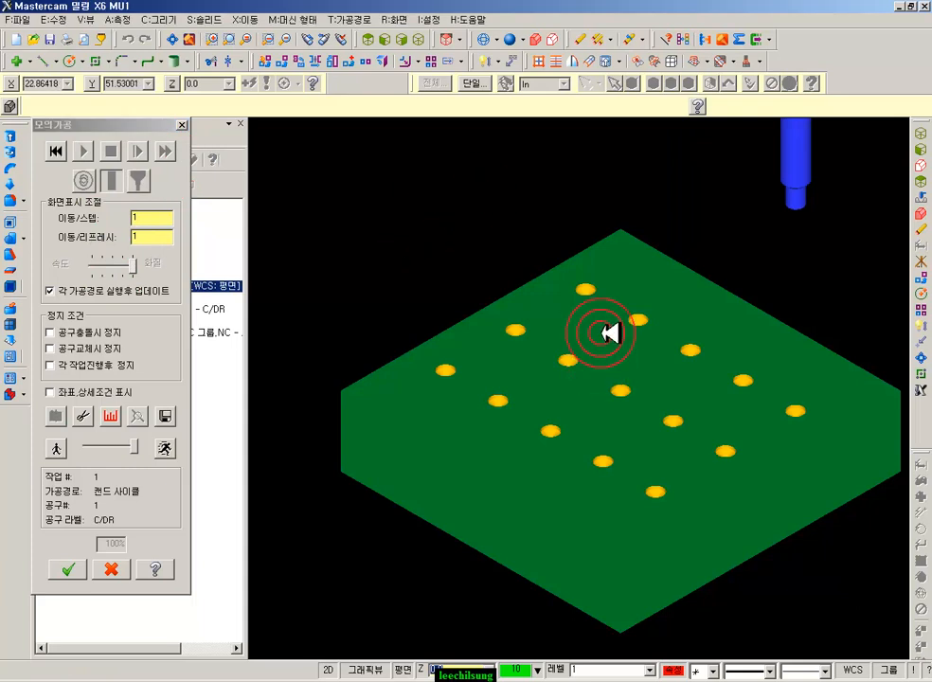
pyautogui.moveTo(606, 331); pyautogui.dragTo(562, 329, button='middle')
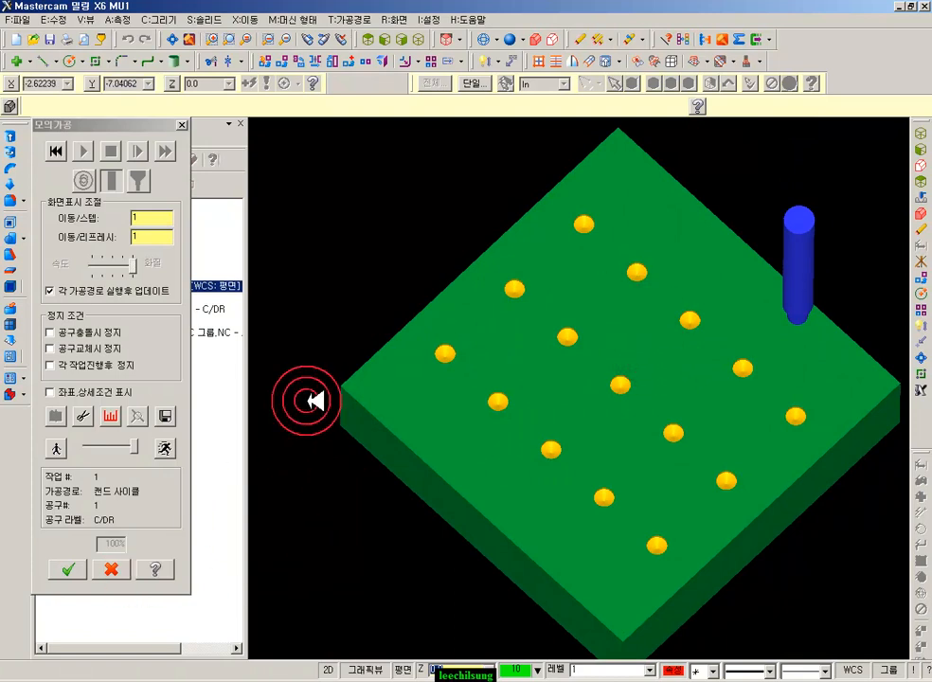
pyautogui.click(111, 570)
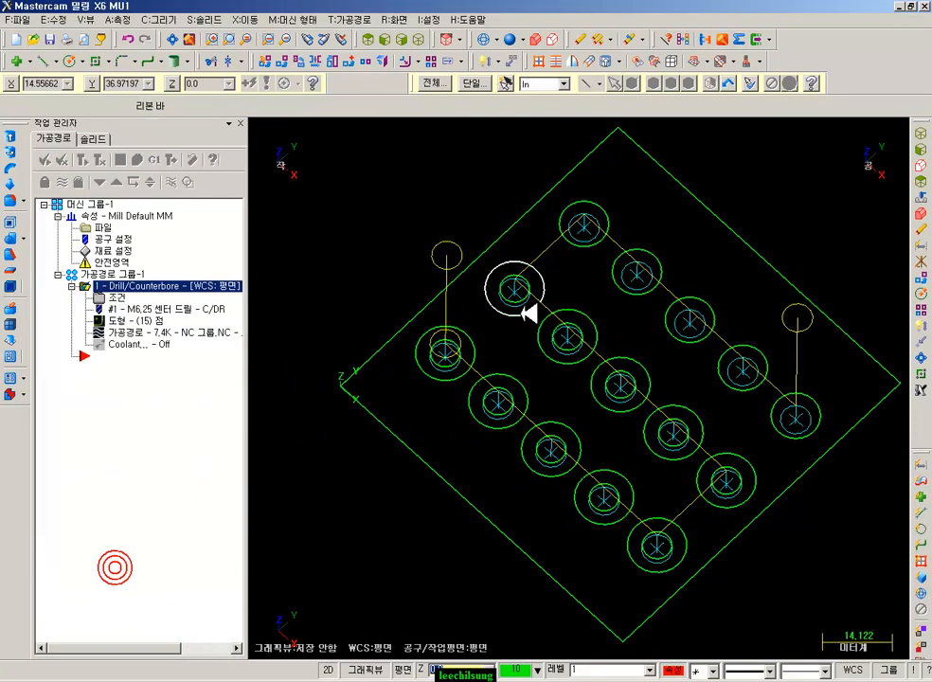
# Inspect the plate from above, pointing out the inner circles of the holes in the two lower rows
pyautogui.click(414, 42)
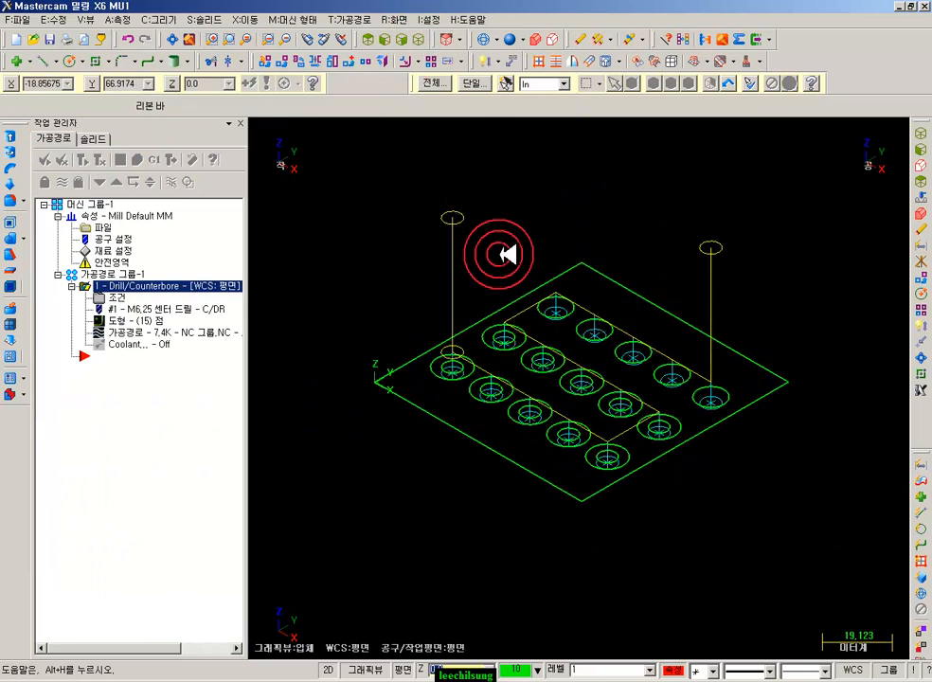
pyautogui.click(372, 38)
pyautogui.scroll(2, 491, 199)
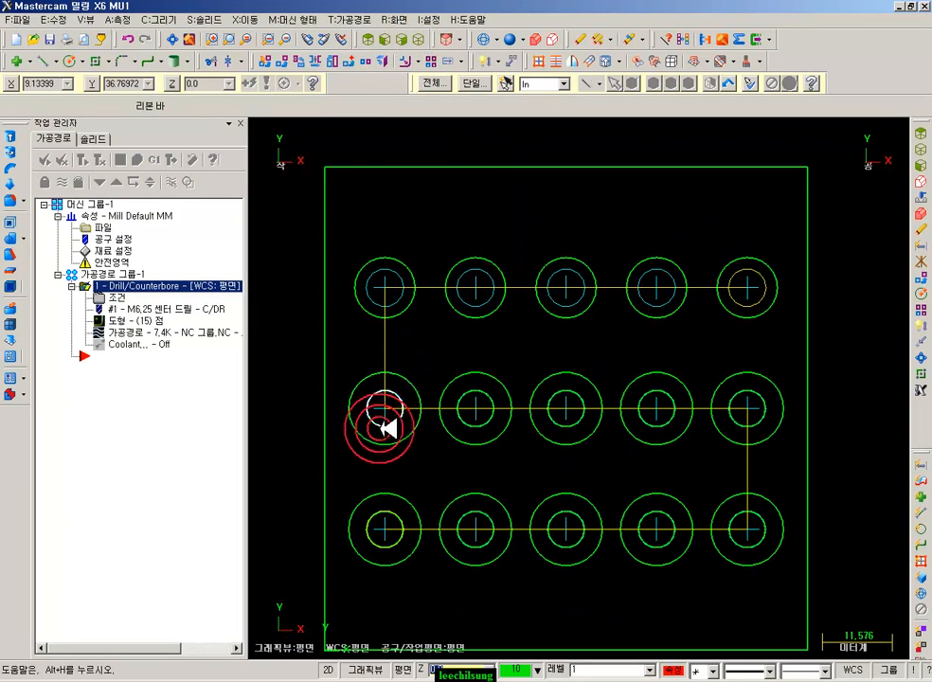
pyautogui.click(457, 427)
pyautogui.click(545, 418)
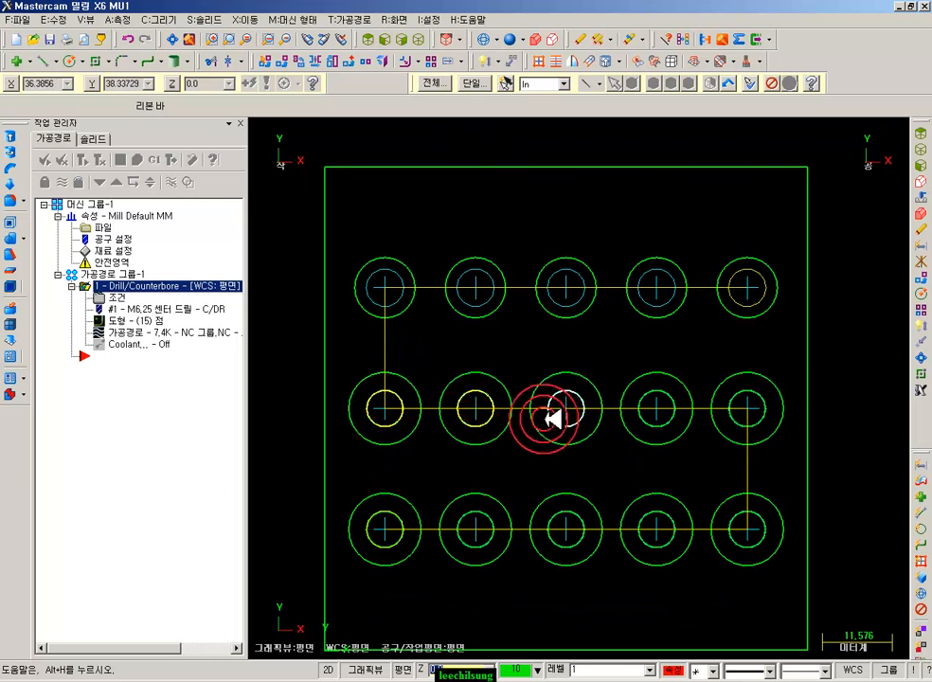
pyautogui.click(650, 425)
pyautogui.click(758, 535)
pyautogui.click(654, 501)
pyautogui.click(573, 548)
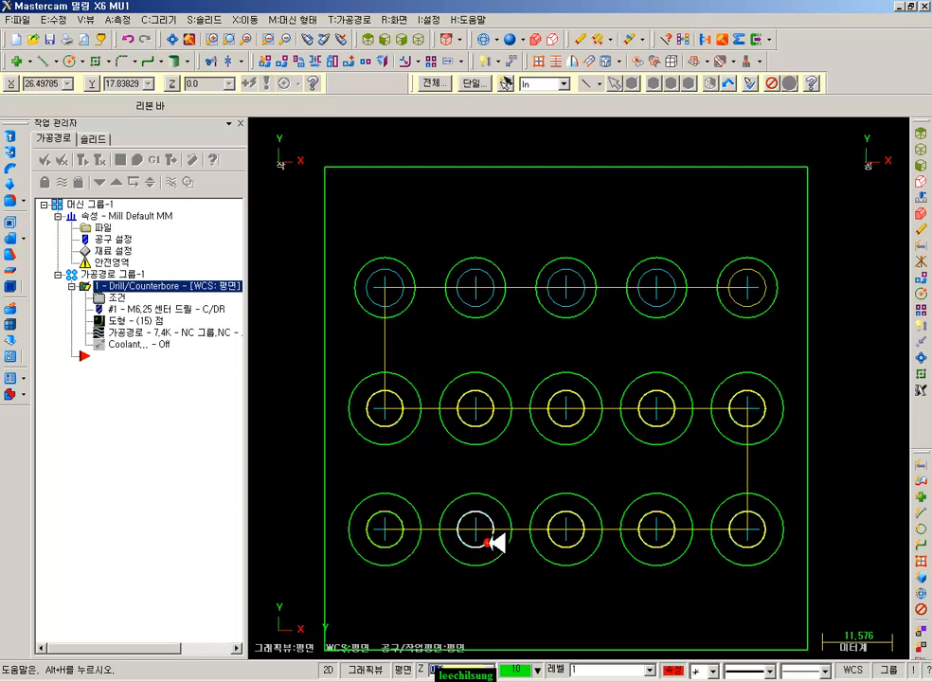
pyautogui.scroll(-3, 587, 305)
pyautogui.click(593, 306)
pyautogui.click(592, 301)
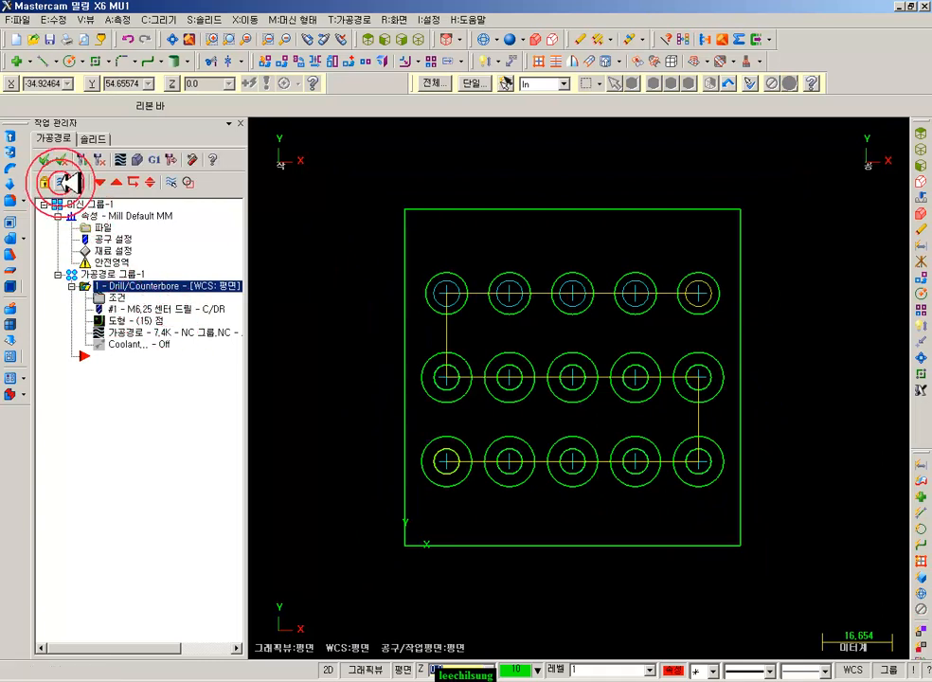
# Hide the first operation's toolpath and start a second drill toolpath, selecting all circles in the two lower rows as entities
pyautogui.click(60, 182)
pyautogui.scroll(1, 339, 333)
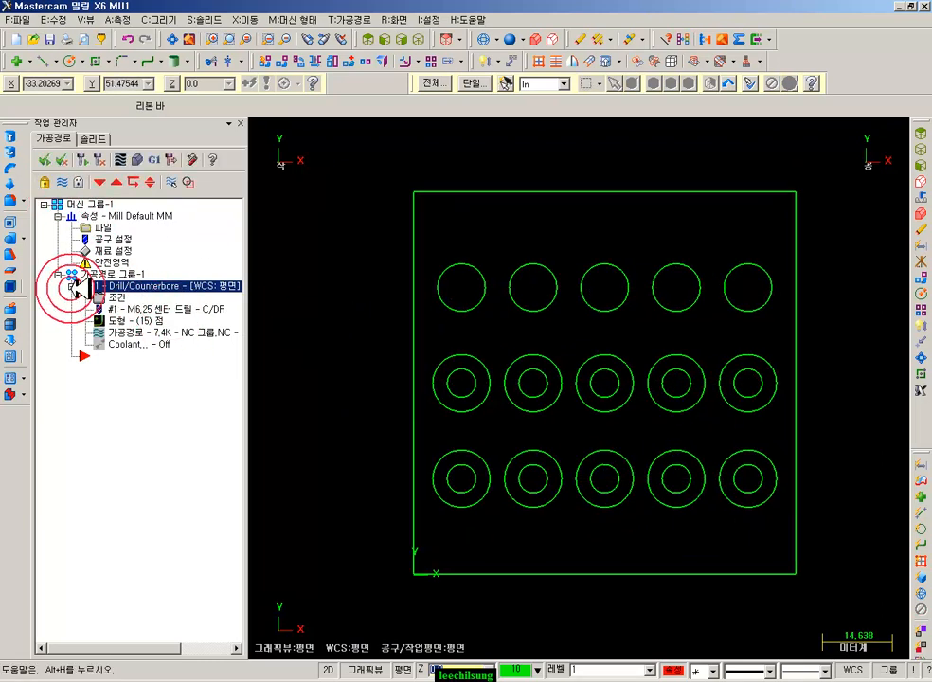
pyautogui.click(350, 19)
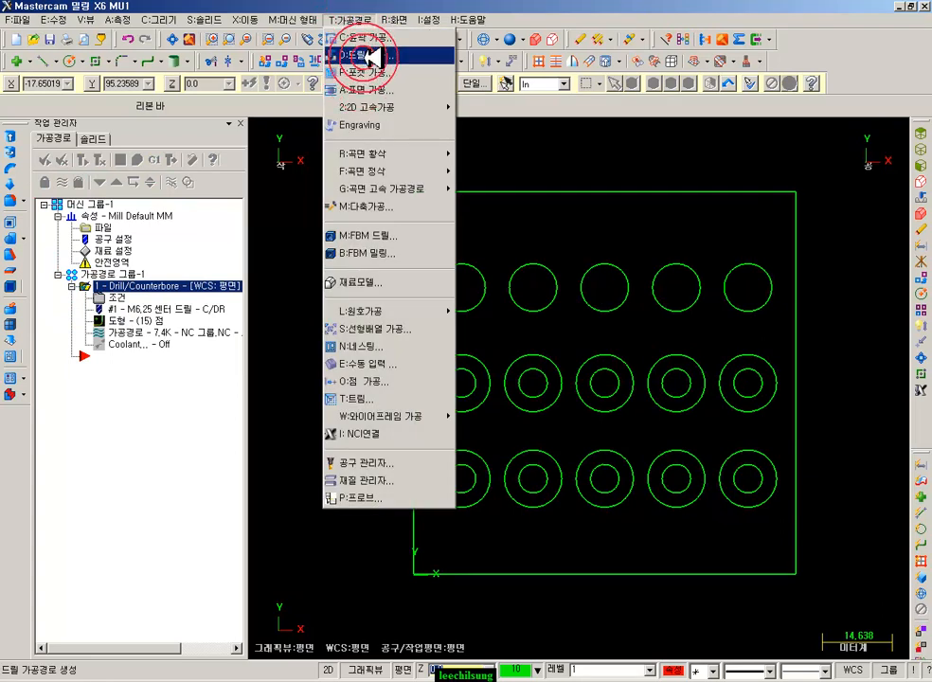
pyautogui.click(370, 54)
pyautogui.click(118, 185)
pyautogui.click(112, 192)
pyautogui.click(677, 478)
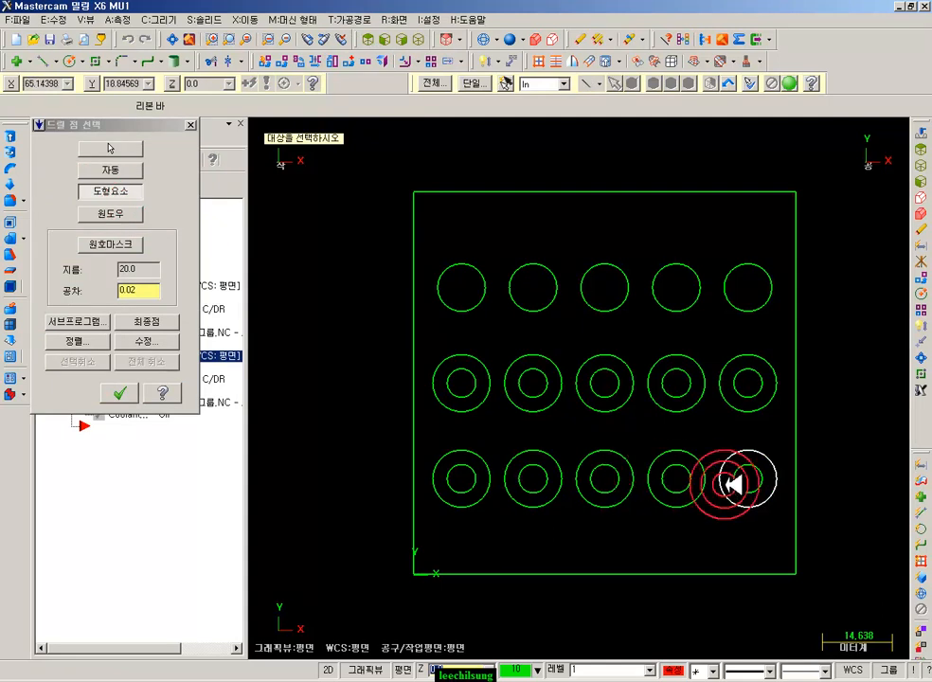
pyautogui.moveTo(851, 533); pyautogui.dragTo(358, 341)
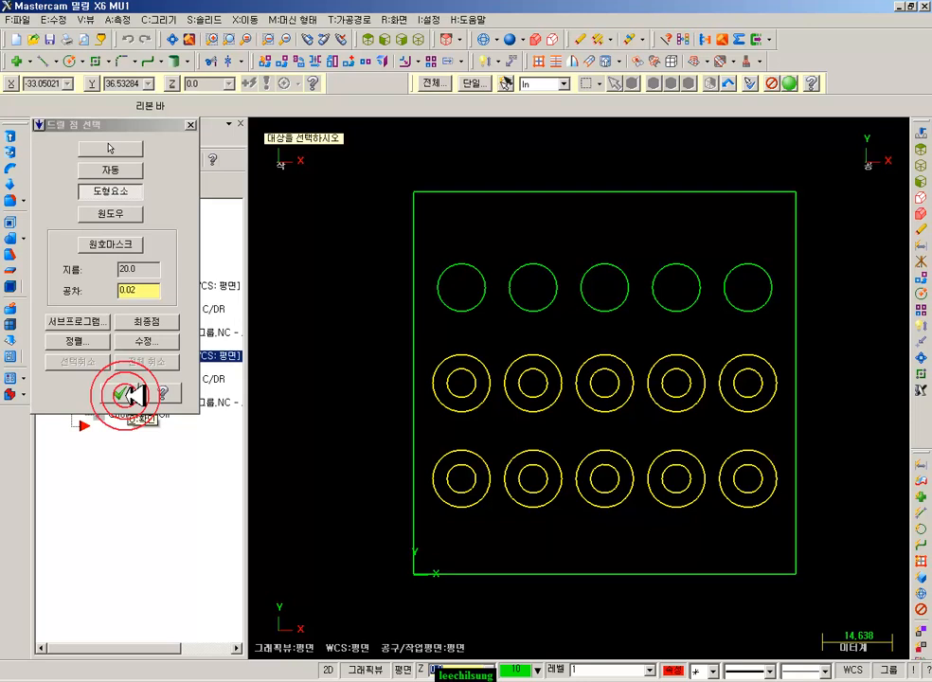
# Sort the ten drill points in the X zigzag+ Y+ order with duplicate positions removed, and accept them
pyautogui.click(99, 340)
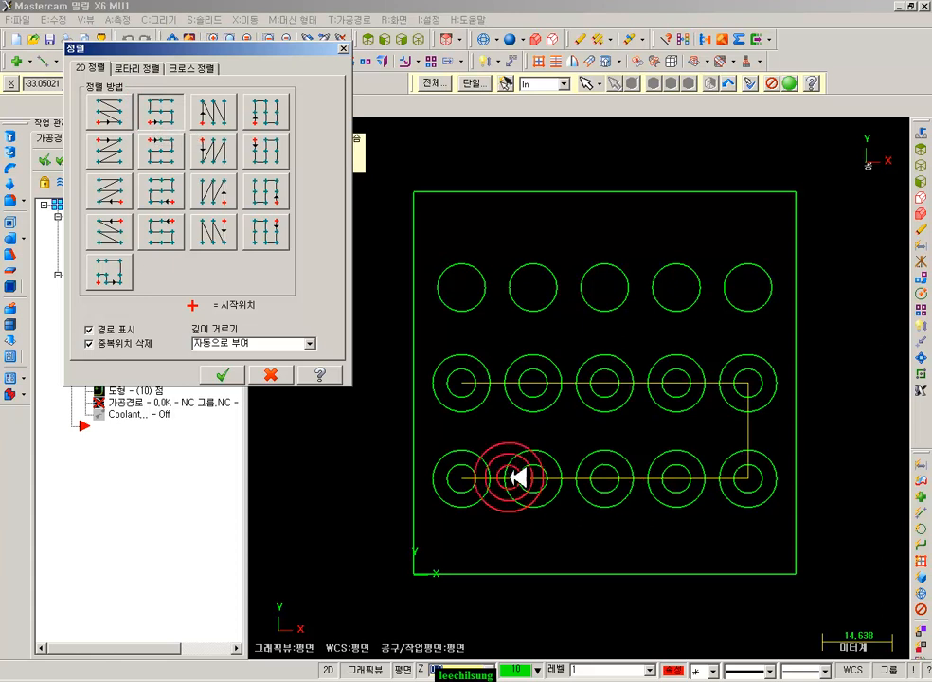
pyautogui.click(222, 375)
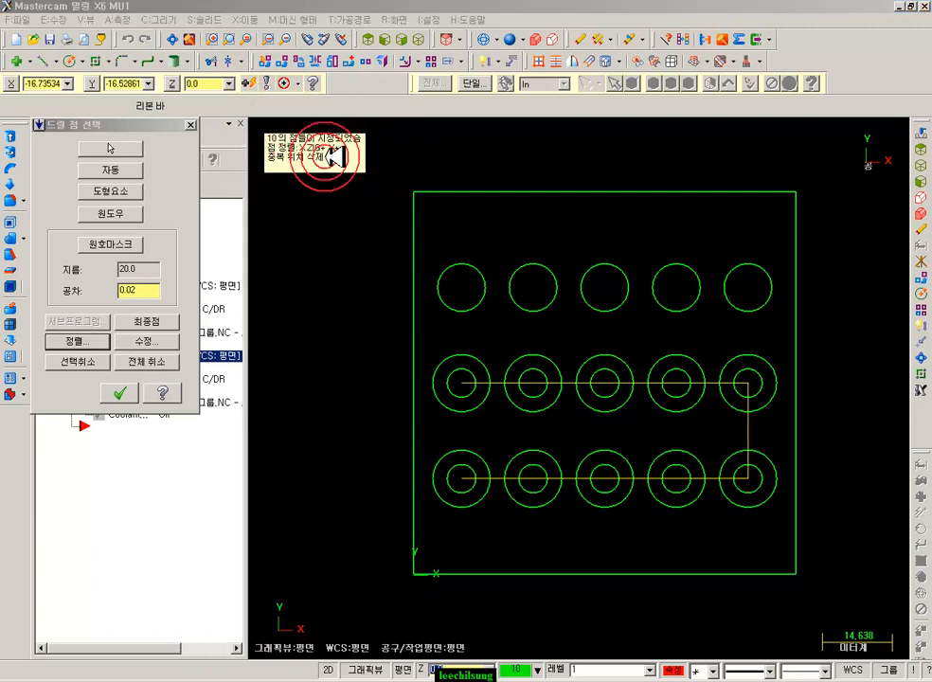
pyautogui.rightClick(337, 241)
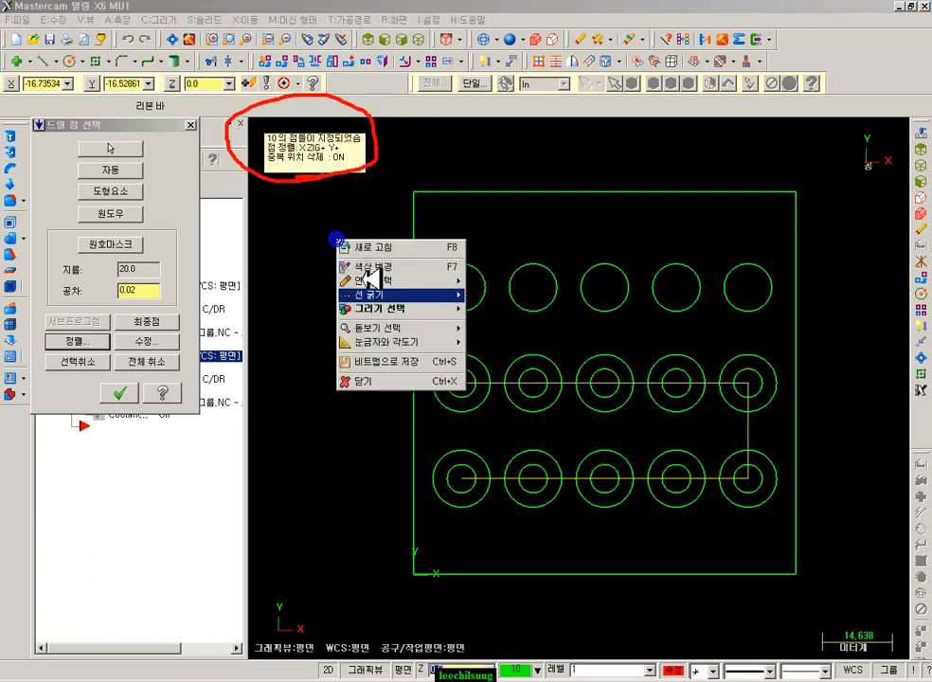
pyautogui.click(372, 381)
pyautogui.click(121, 392)
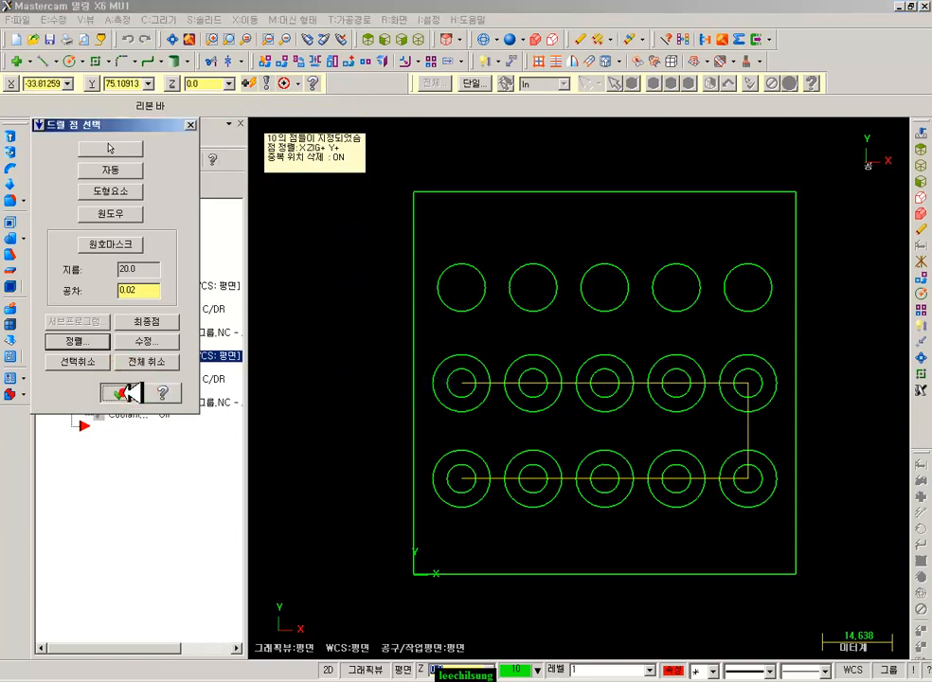
# Filter the tool library to drills with a diameter equal to 6 and choose the 6 mm drill for the second operation
pyautogui.click(279, 169)
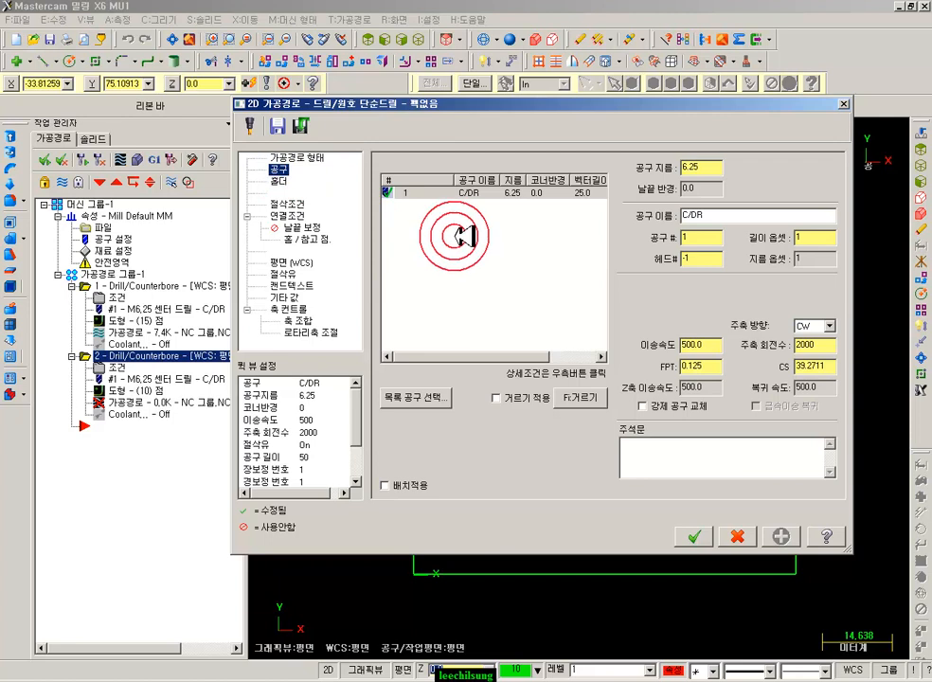
pyautogui.click(427, 397)
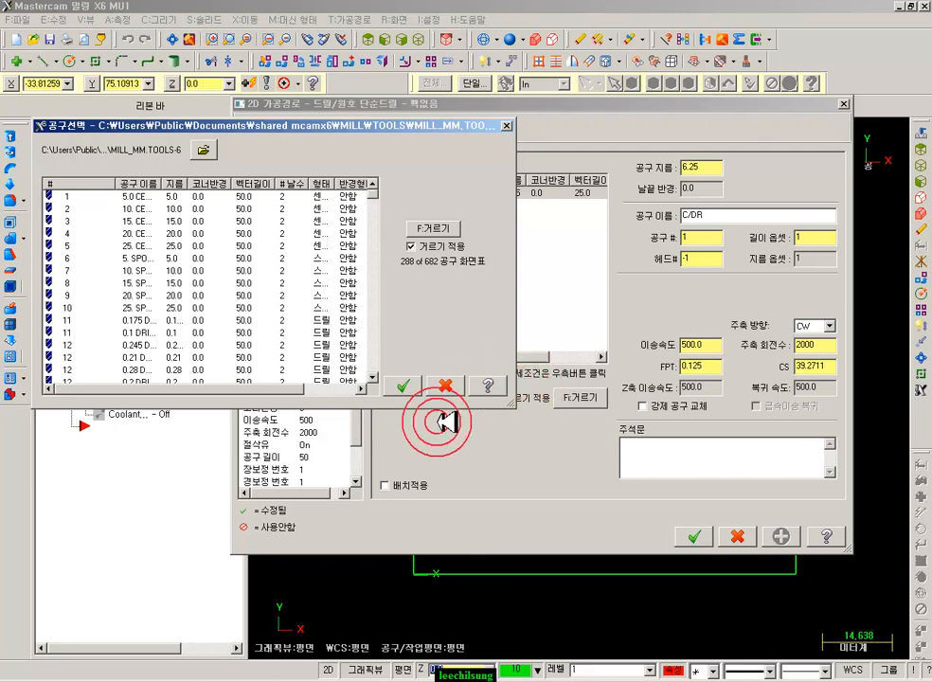
pyautogui.click(433, 228)
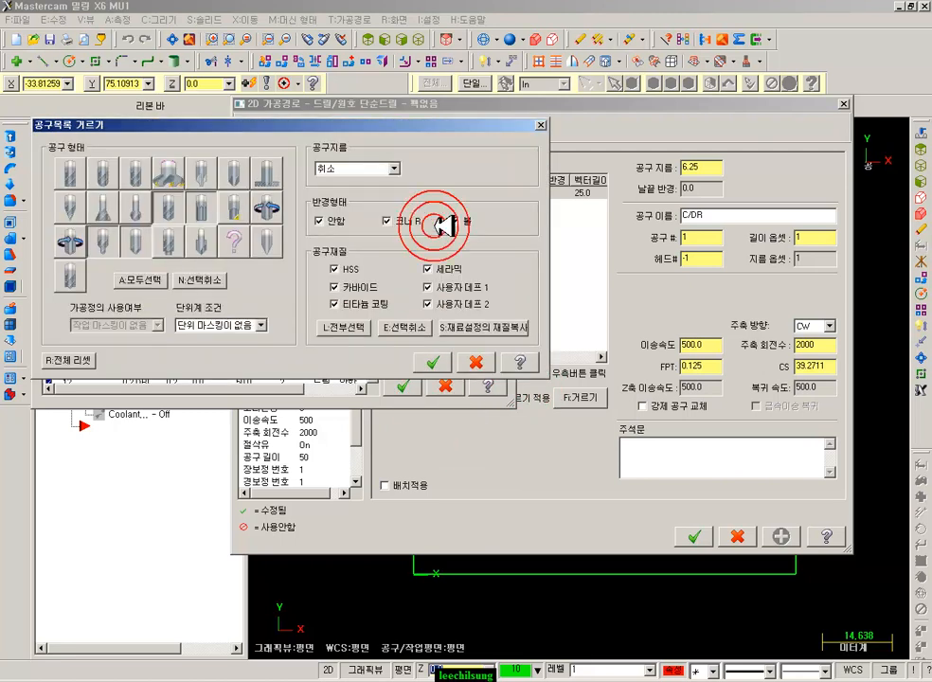
pyautogui.click(213, 280)
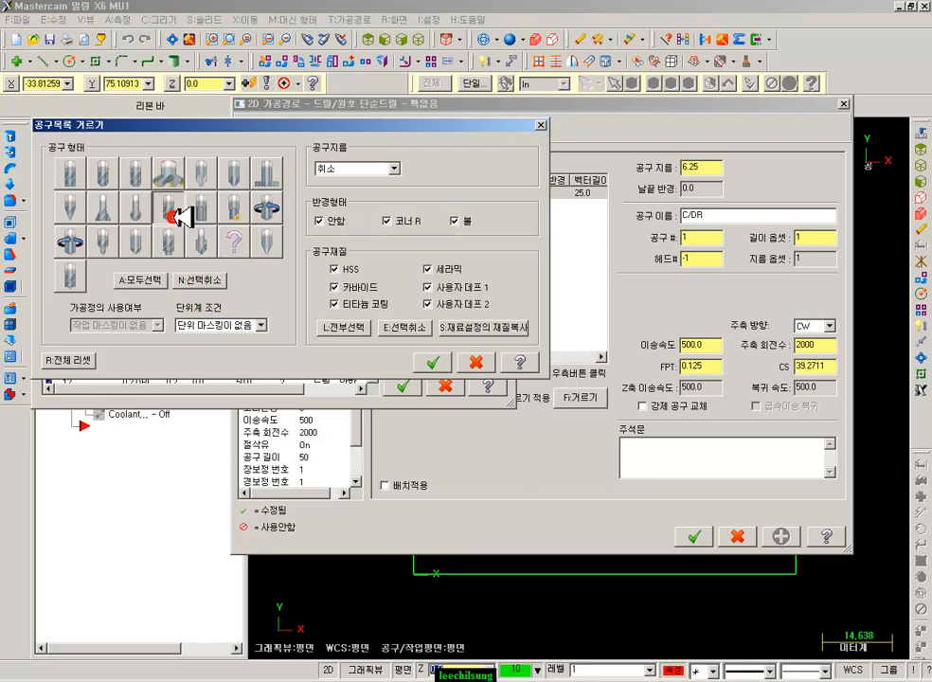
pyautogui.click(384, 168)
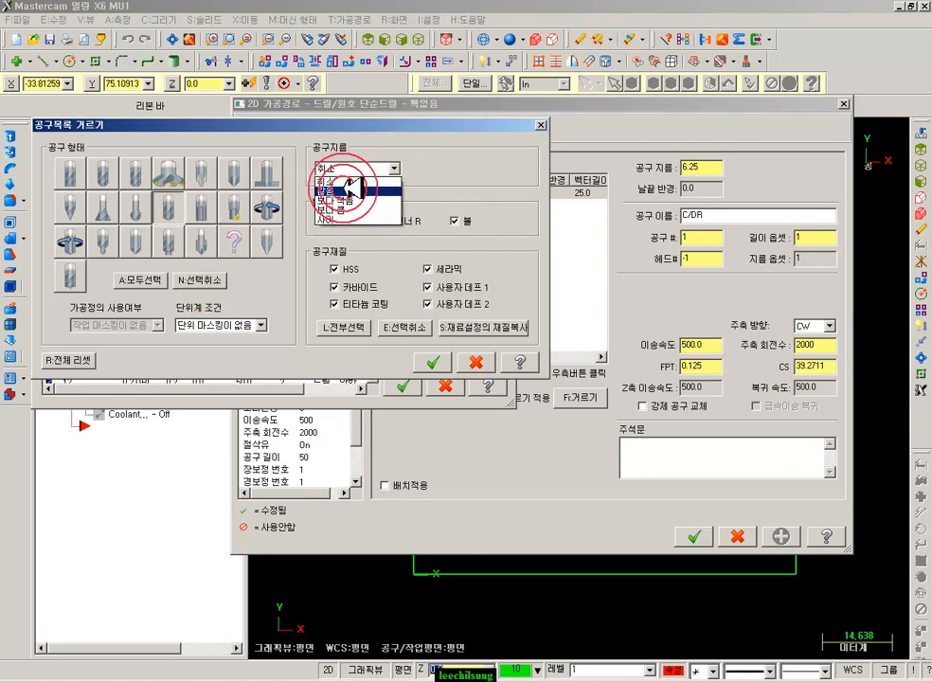
pyautogui.click(343, 188)
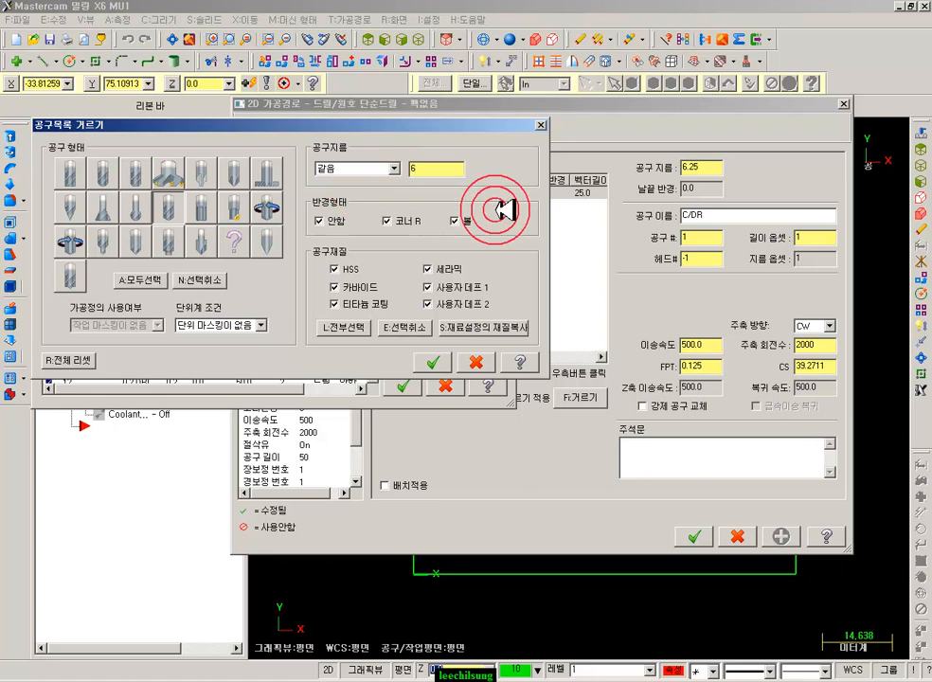
pyautogui.click(428, 361)
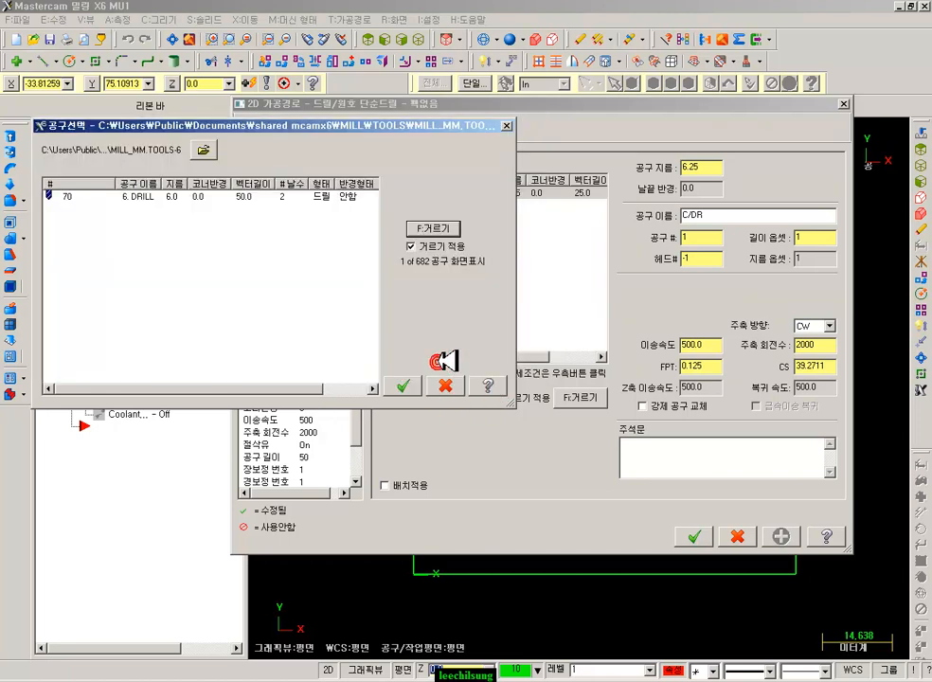
pyautogui.click(156, 199)
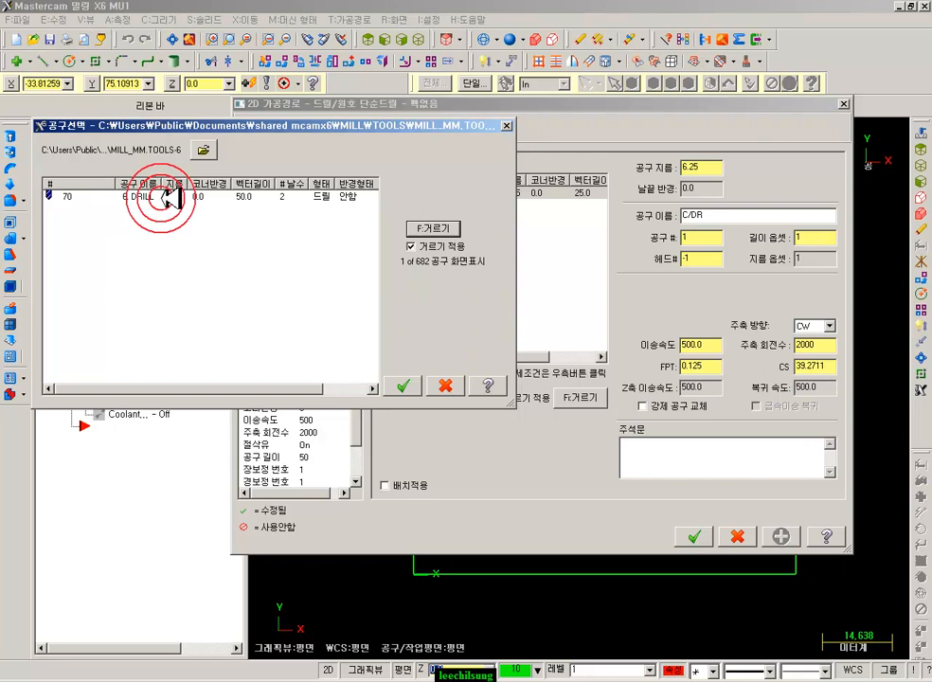
pyautogui.doubleClick(174, 198)
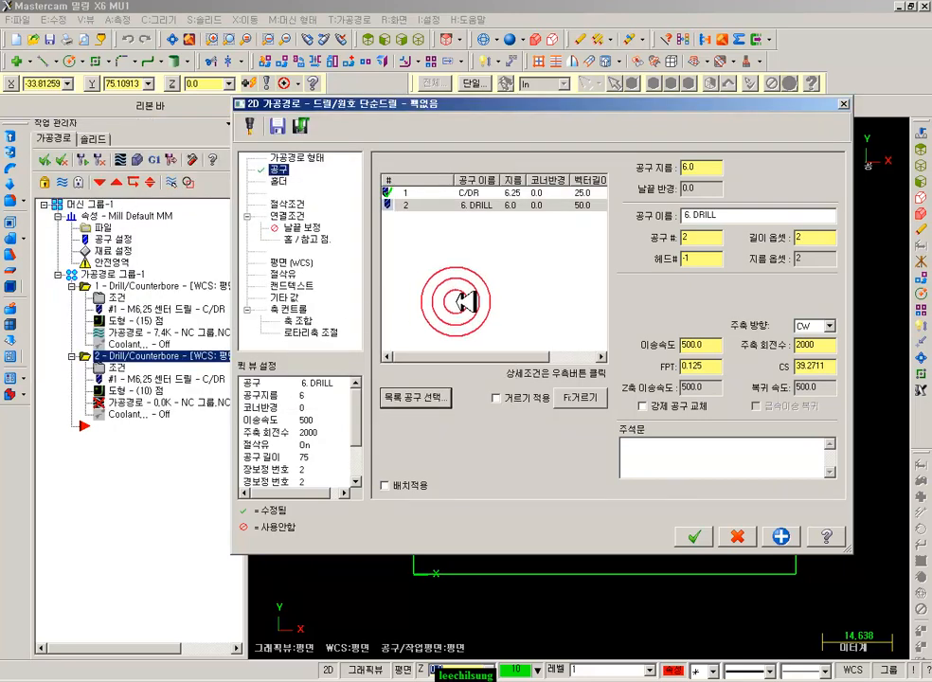
# Review the 6 mm drill's entry in the tool list, its tool number and offsets, and its feed and spindle settings
pyautogui.click(174, 680)
pyautogui.moveTo(587, 216)
pyautogui.mouseDown()
pyautogui.moveTo(372, 199)
pyautogui.moveTo(611, 204)
pyautogui.mouseUp()
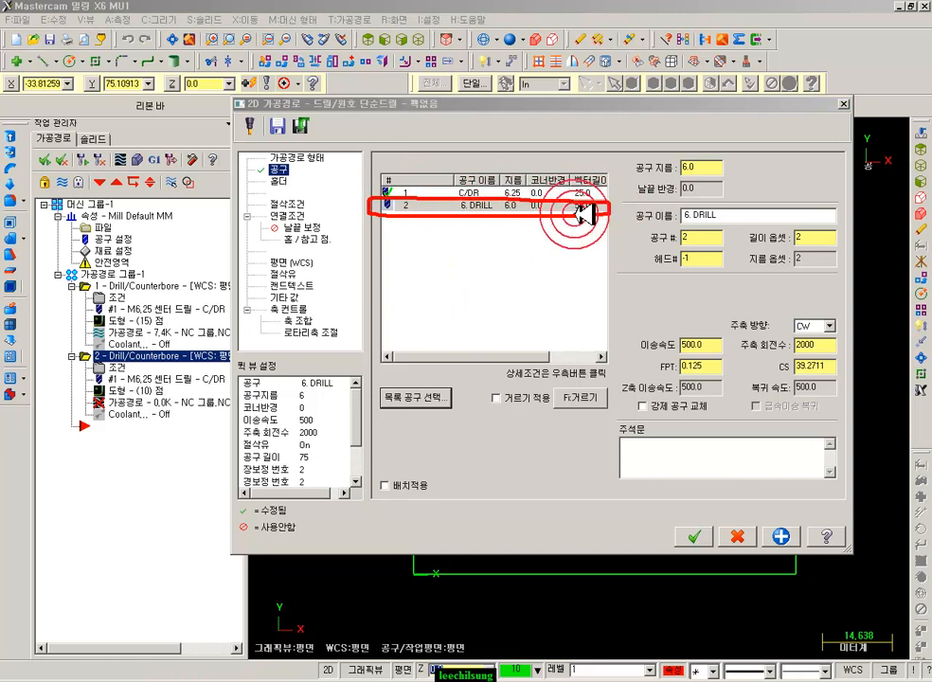
pyautogui.moveTo(663, 232)
pyautogui.mouseDown()
pyautogui.moveTo(662, 245)
pyautogui.moveTo(815, 247)
pyautogui.moveTo(705, 301)
pyautogui.mouseUp()
pyautogui.moveTo(739, 341); pyautogui.dragTo(631, 349)
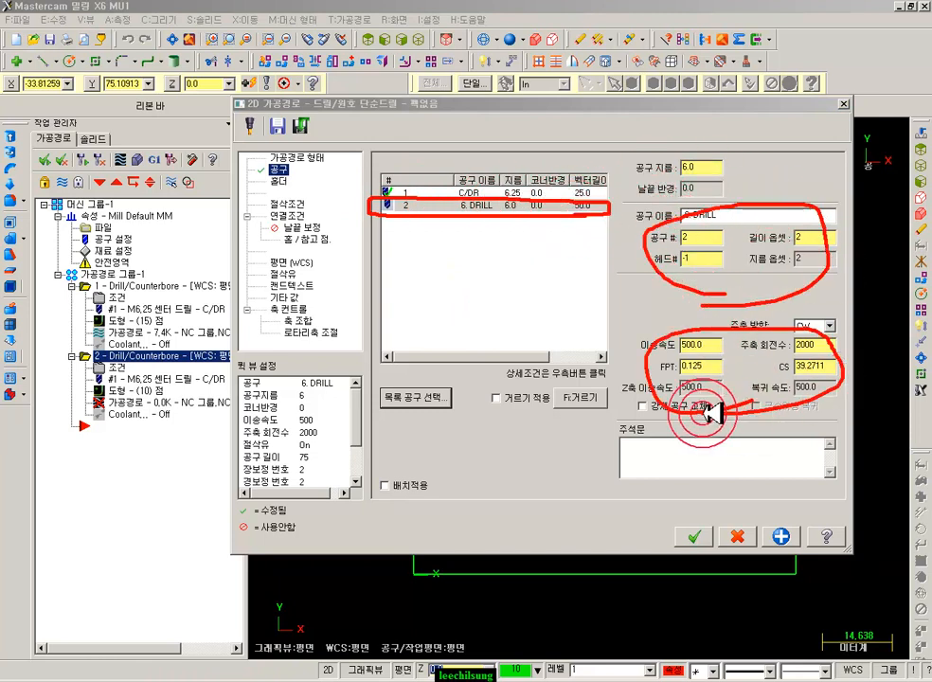
pyautogui.rightClick(484, 320)
pyautogui.click(499, 398)
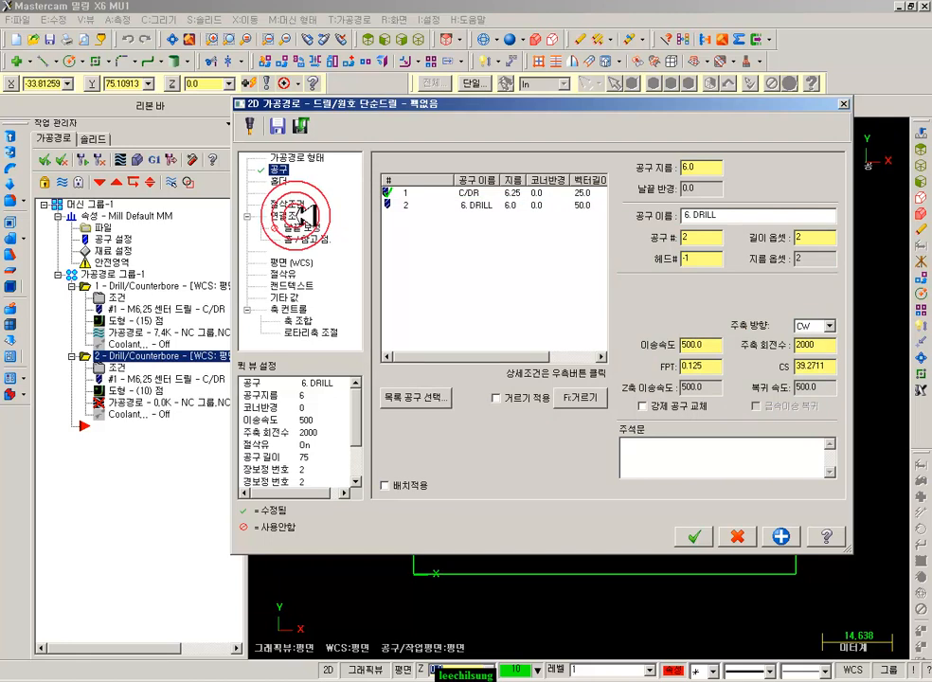
# Set the second operation's drilling depth to -24 in the linking parameters and generate the toolpath
pyautogui.click(301, 216)
pyautogui.click(626, 431)
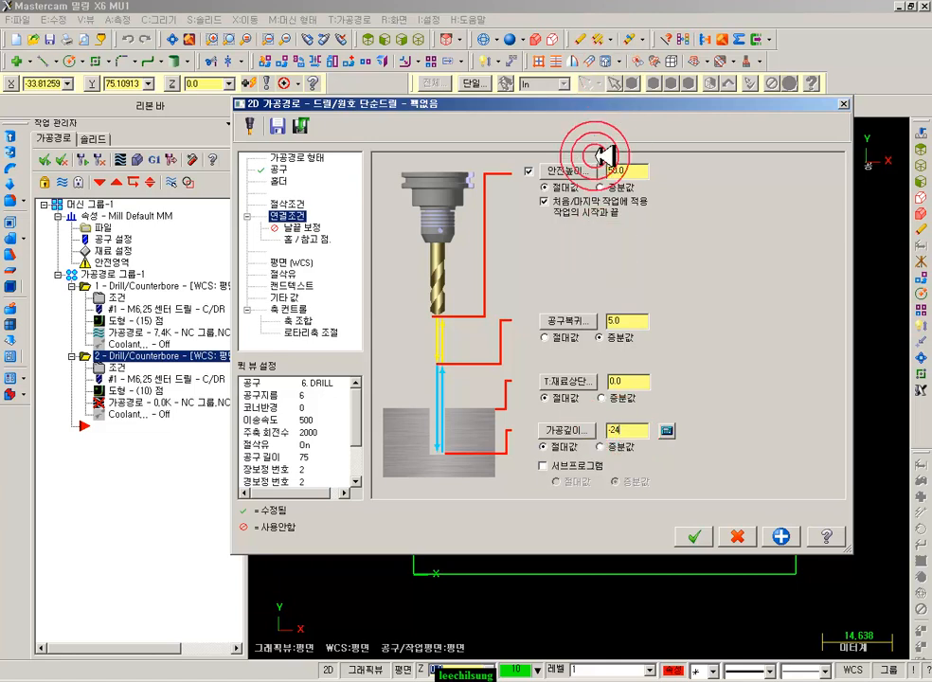
pyautogui.click(692, 537)
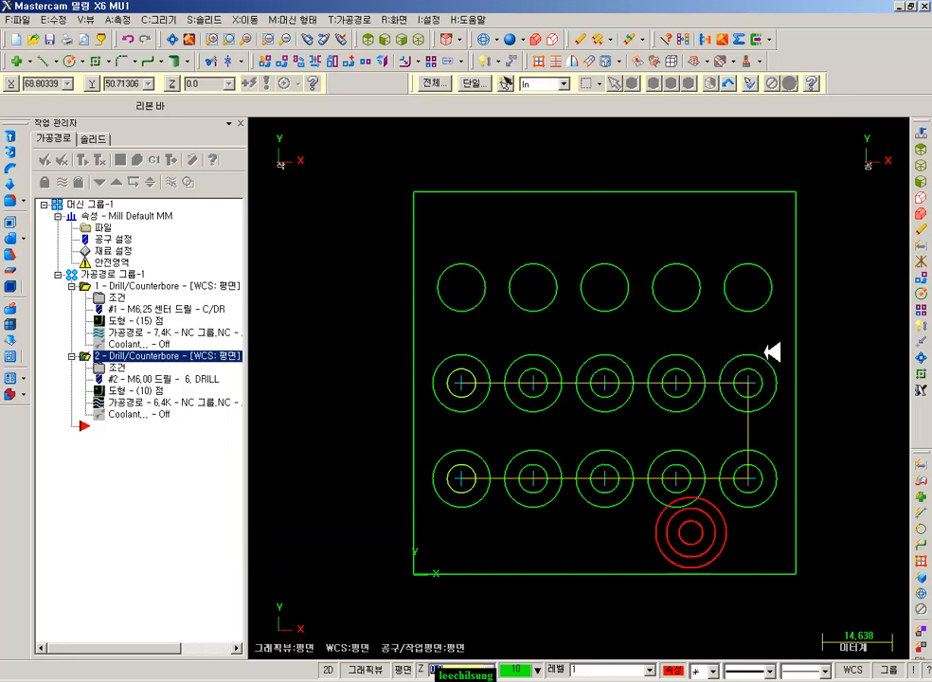
# Backplot the 6 mm drilling toolpath, check it in front and isometric views, and close the backplot
pyautogui.click(387, 39)
pyautogui.scroll(-10, 703, 233)
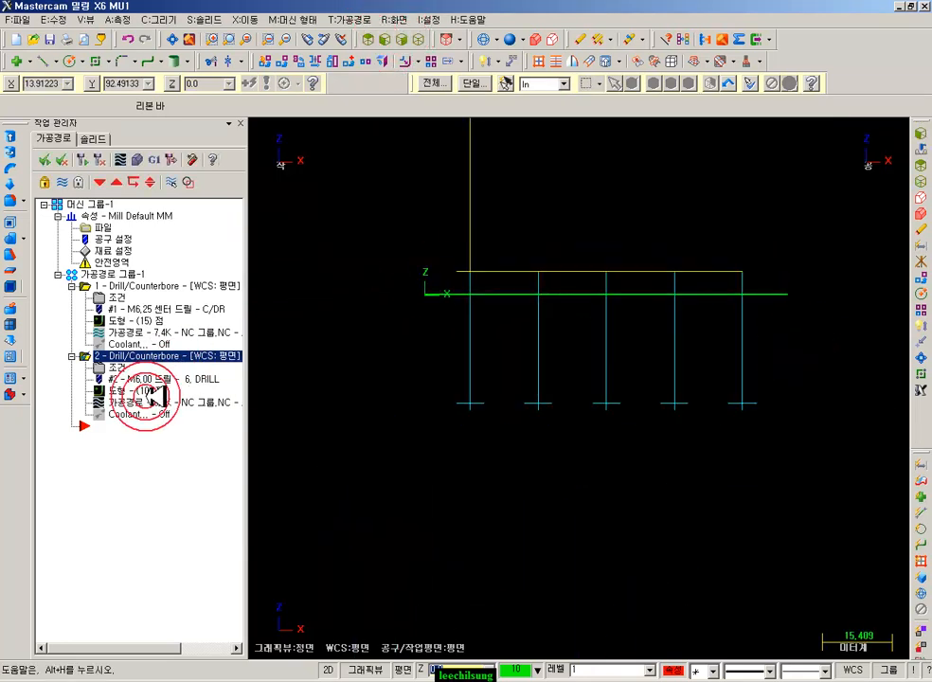
pyautogui.click(113, 402)
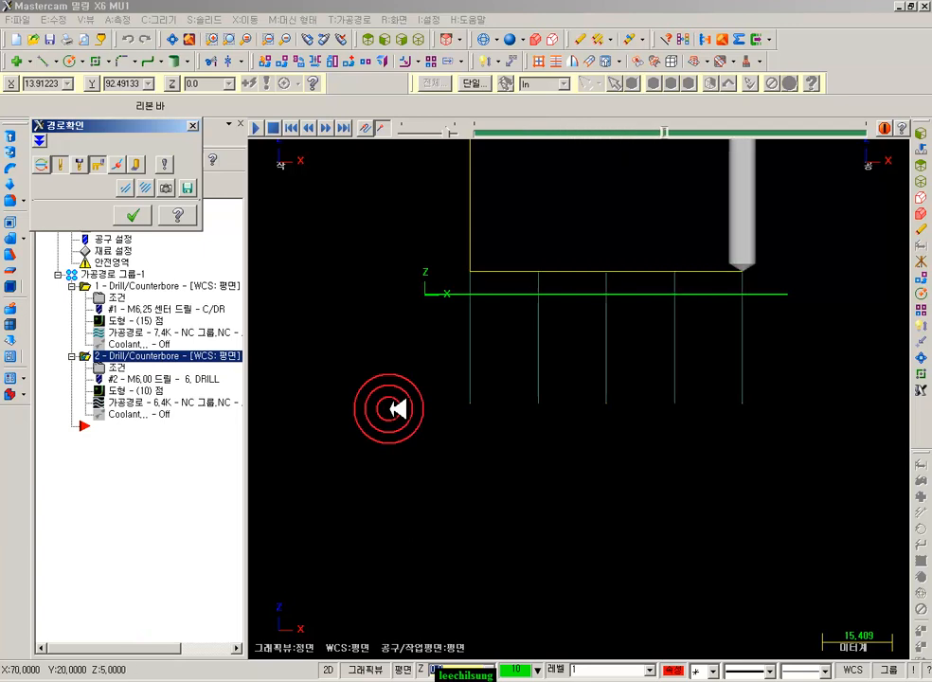
pyautogui.click(419, 41)
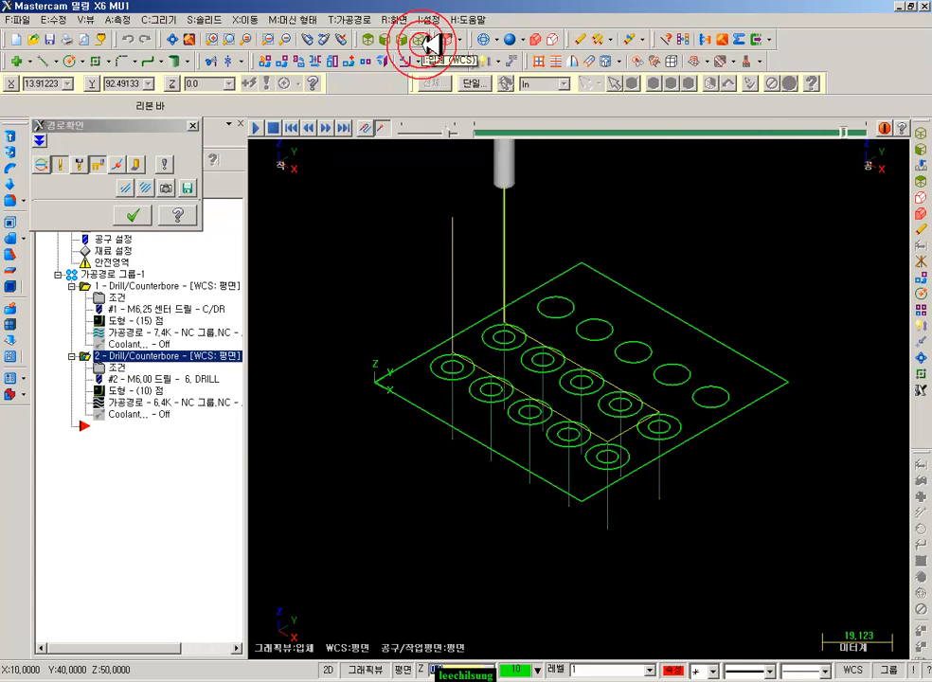
pyautogui.click(137, 216)
# Open the solid simulation, look at the stock from the front, and run the simulation through
pyautogui.click(137, 159)
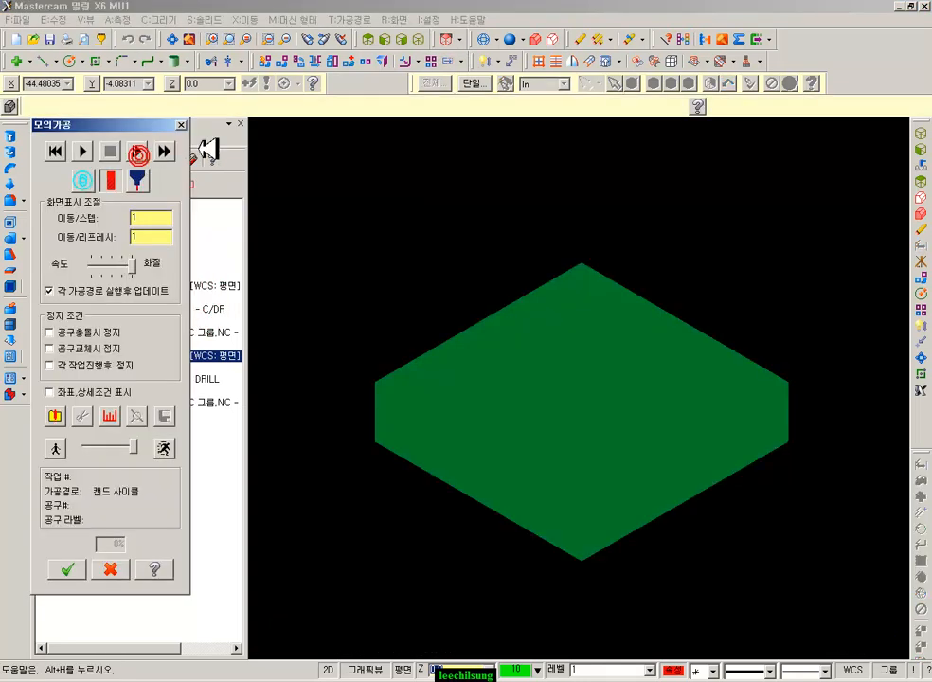
pyautogui.click(385, 40)
pyautogui.click(663, 211)
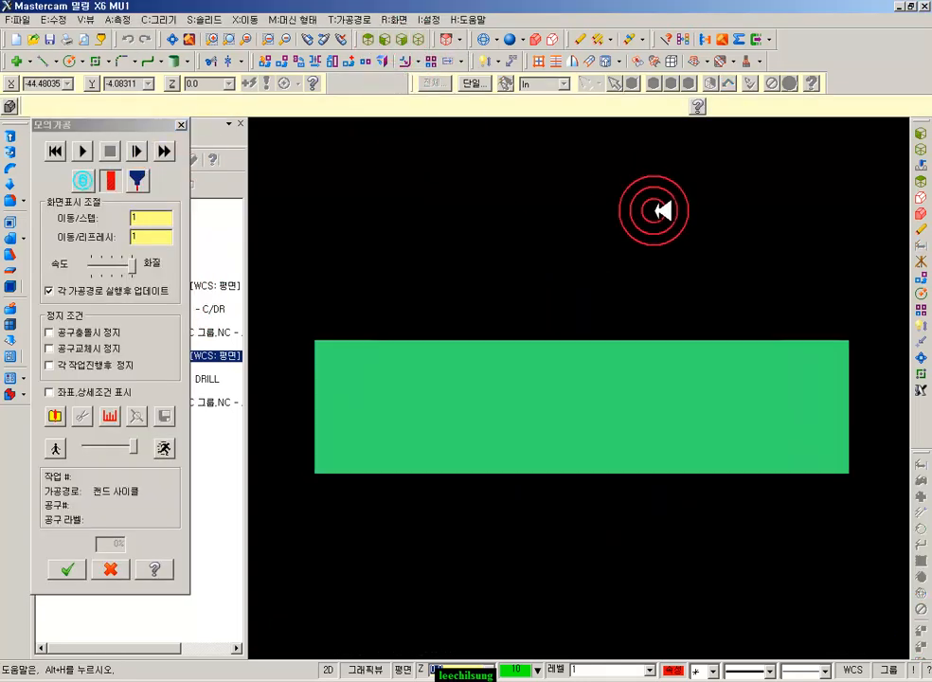
pyautogui.click(82, 150)
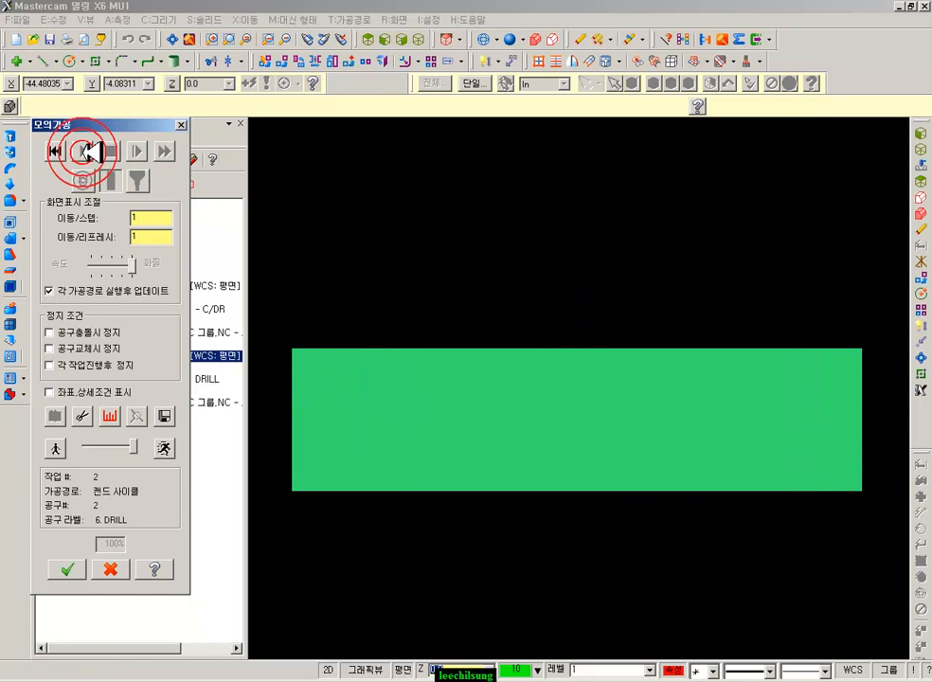
pyautogui.click(363, 226)
# Restart the simulation and step it until the 6 mm drill reaches full depth at the first hole, examining the tip closely
pyautogui.click(53, 151)
pyautogui.click(501, 191)
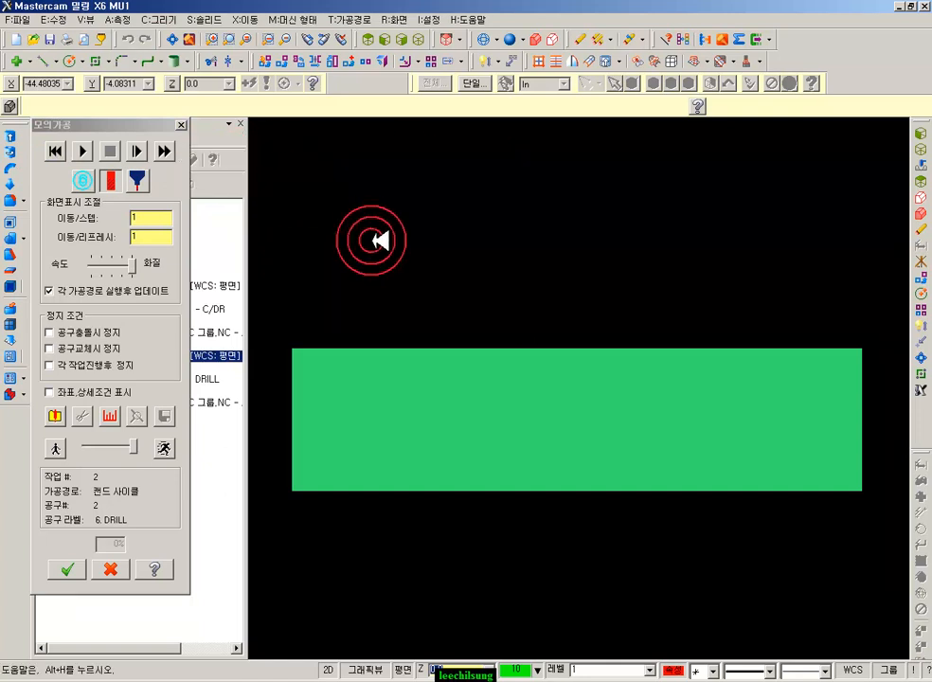
pyautogui.click(55, 152)
pyautogui.click(405, 193)
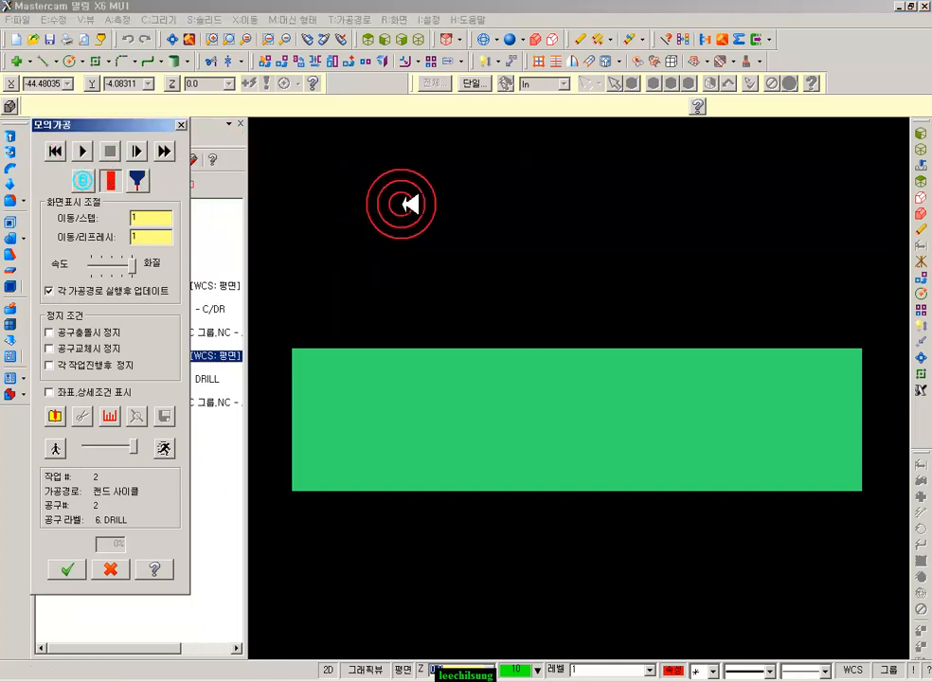
pyautogui.click(138, 153)
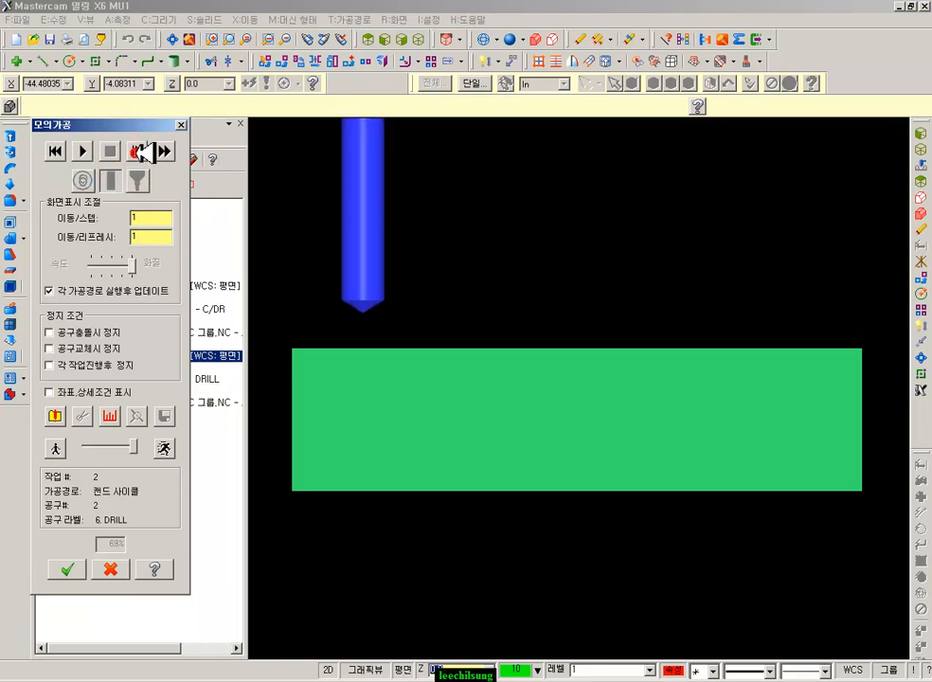
pyautogui.click(139, 151)
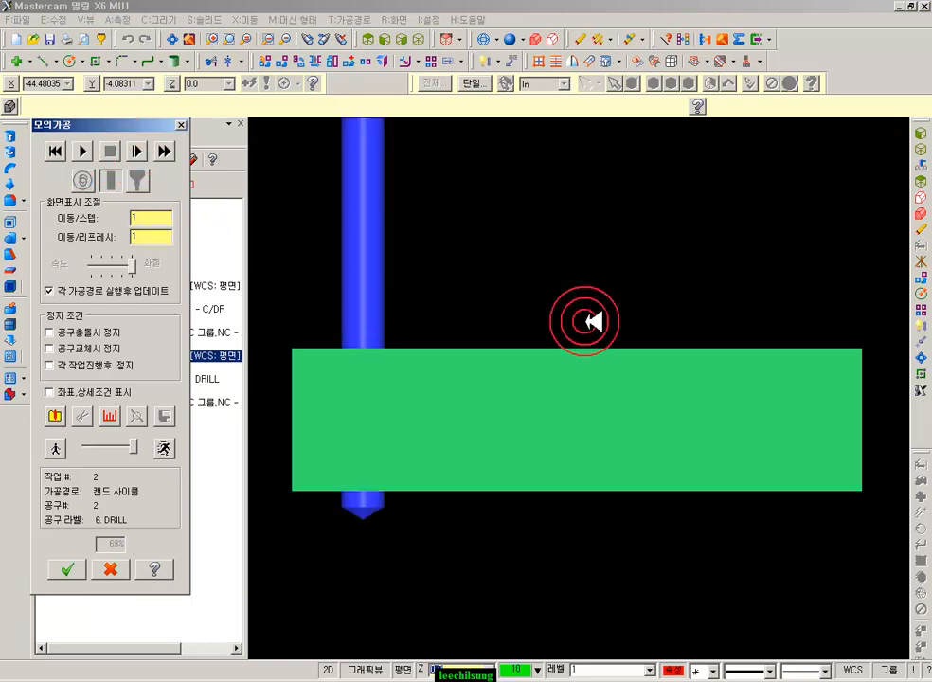
pyautogui.scroll(4, 282, 436)
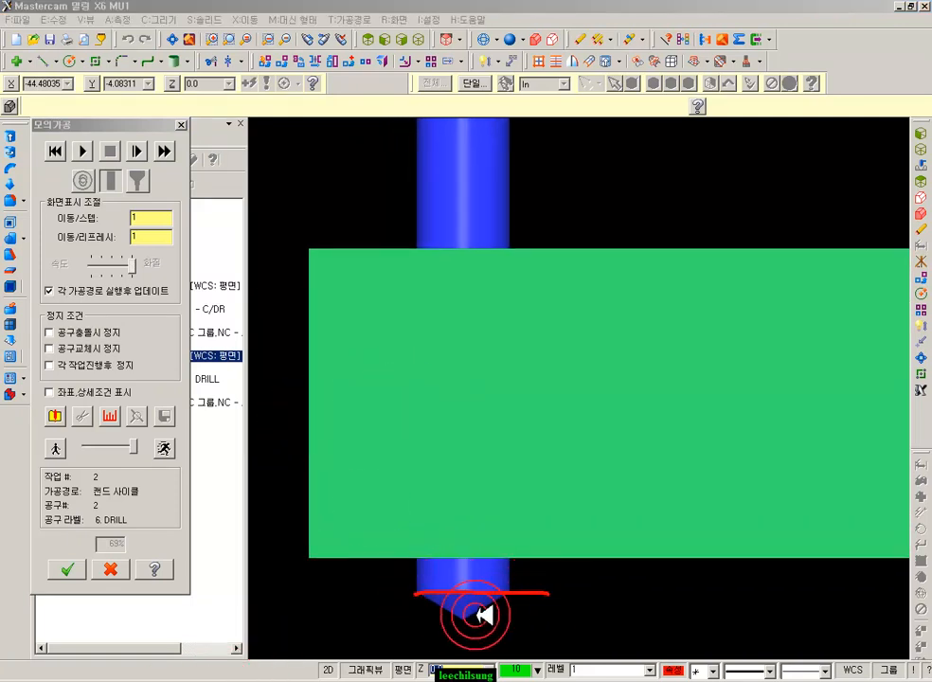
# Examine how the Z-24 depth combines the Z-20 stock bottom, the D × 0.3 drill tip length and 2 mm of extra breakthrough
pyautogui.moveTo(491, 624); pyautogui.dragTo(562, 618)
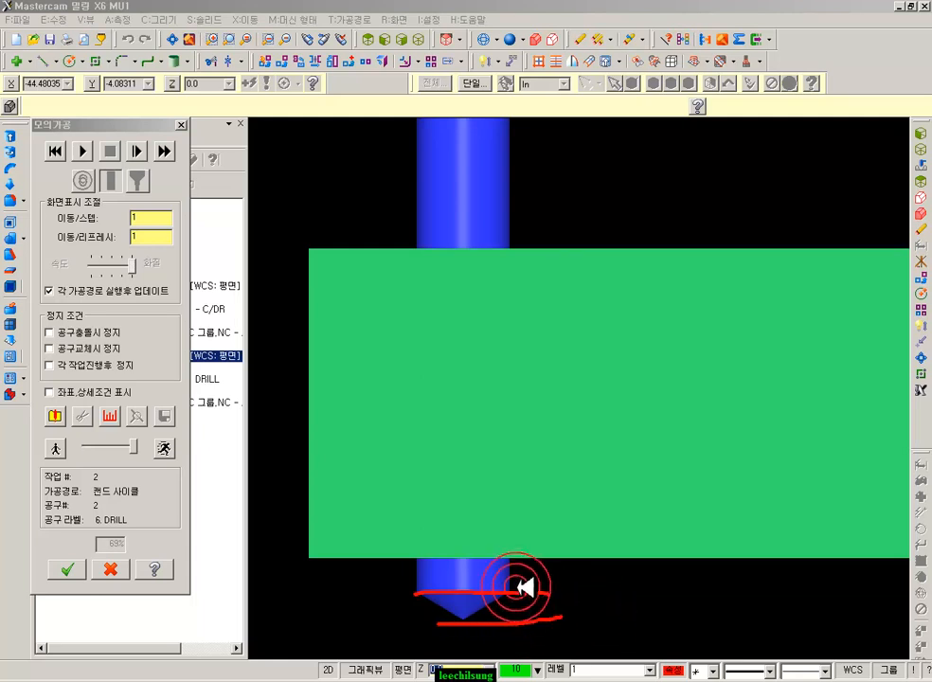
pyautogui.moveTo(618, 632); pyautogui.dragTo(599, 632)
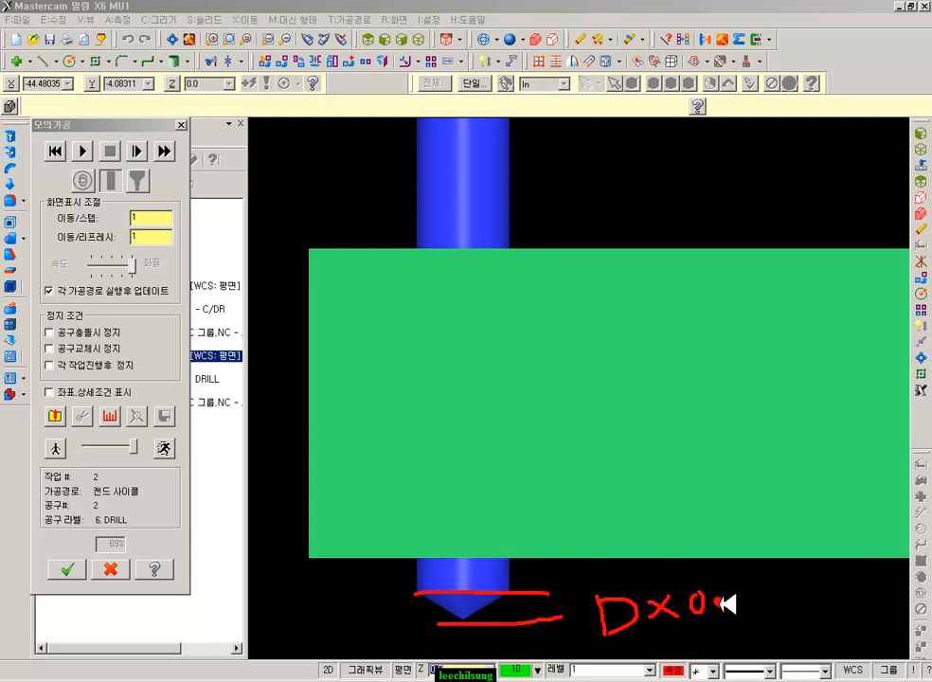
pyautogui.moveTo(748, 595)
pyautogui.mouseDown()
pyautogui.moveTo(758, 599)
pyautogui.moveTo(737, 619)
pyautogui.mouseUp()
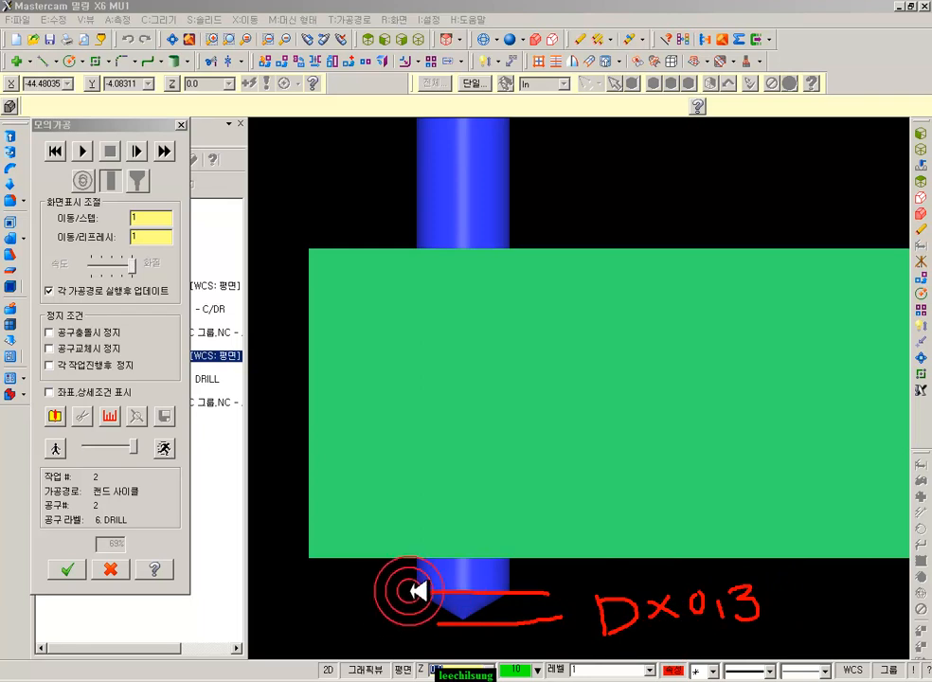
pyautogui.moveTo(341, 578)
pyautogui.mouseDown()
pyautogui.moveTo(360, 576)
pyautogui.moveTo(370, 588)
pyautogui.mouseUp()
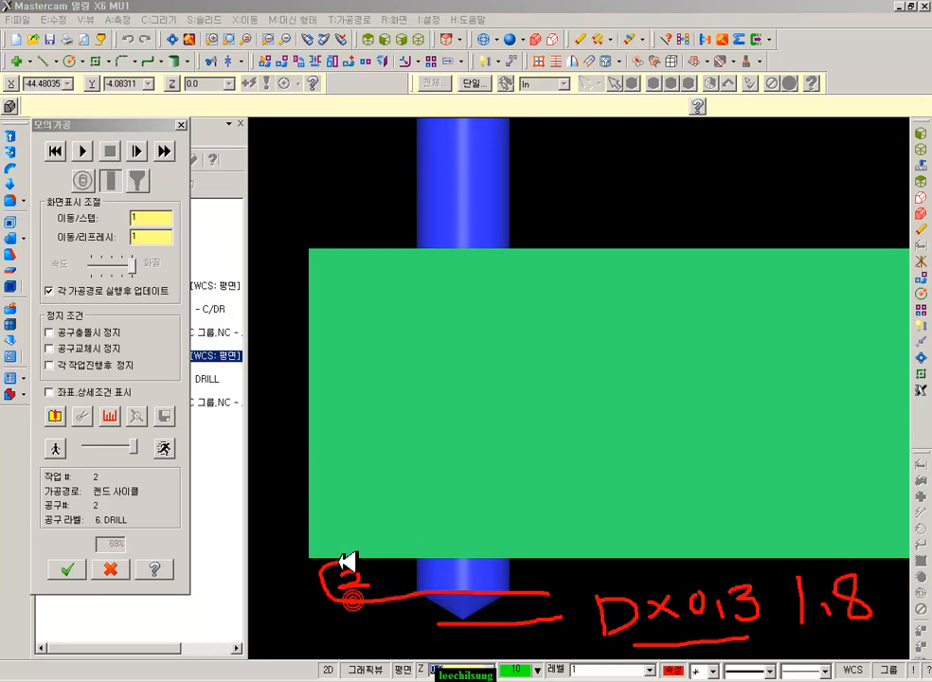
pyautogui.moveTo(353, 623); pyautogui.dragTo(237, 622)
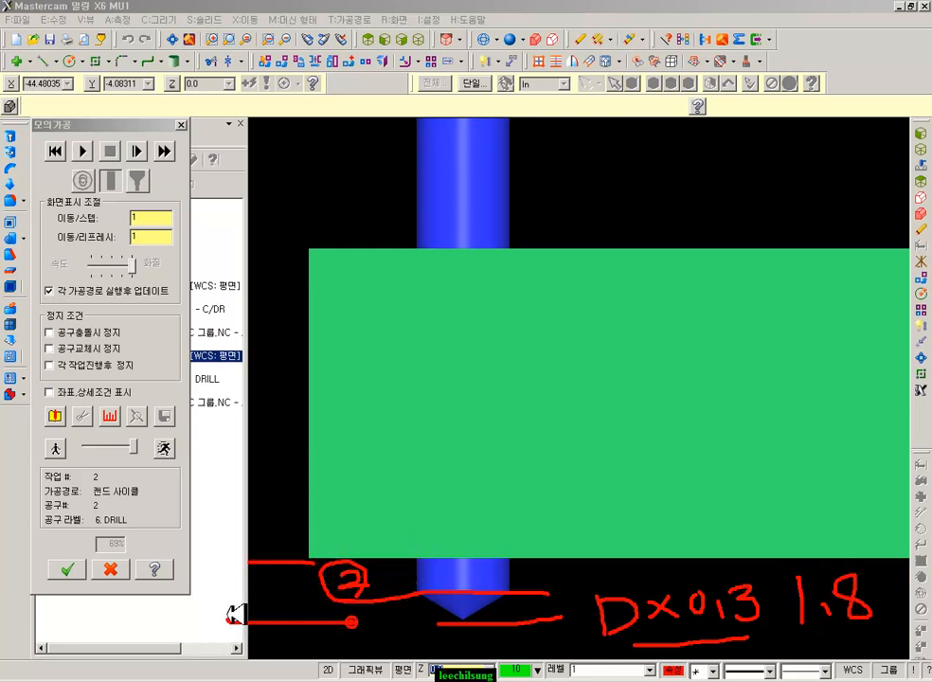
pyautogui.moveTo(283, 568); pyautogui.dragTo(277, 619)
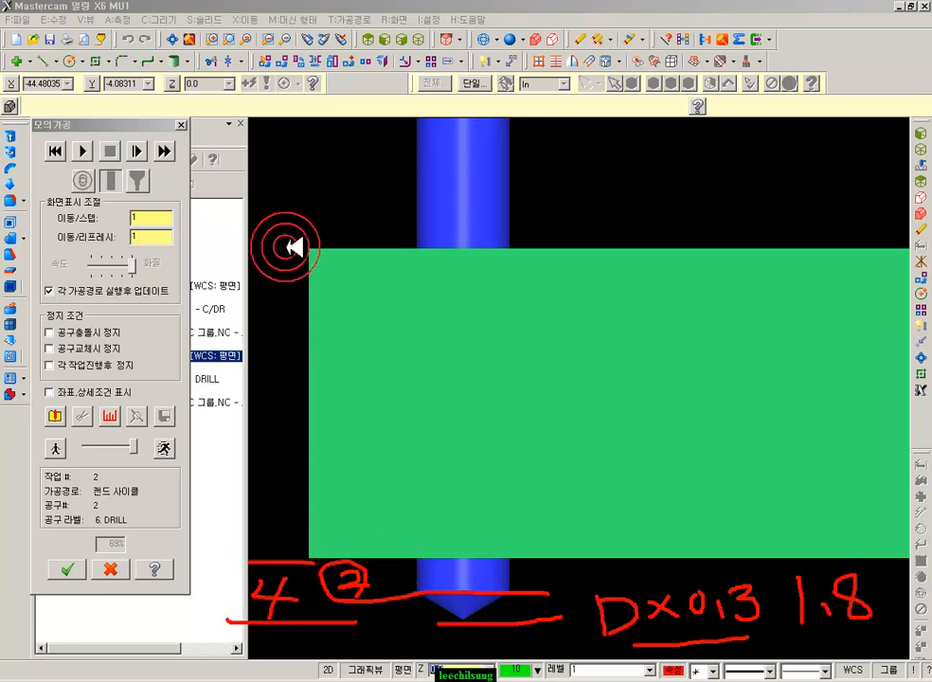
pyautogui.moveTo(307, 214); pyautogui.dragTo(329, 201)
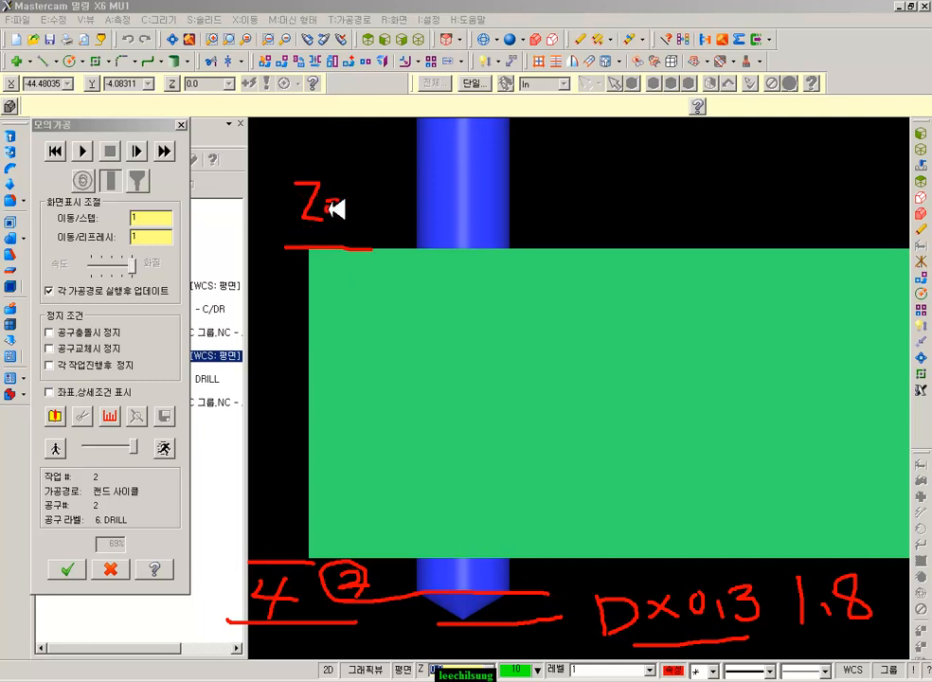
pyautogui.click(333, 516)
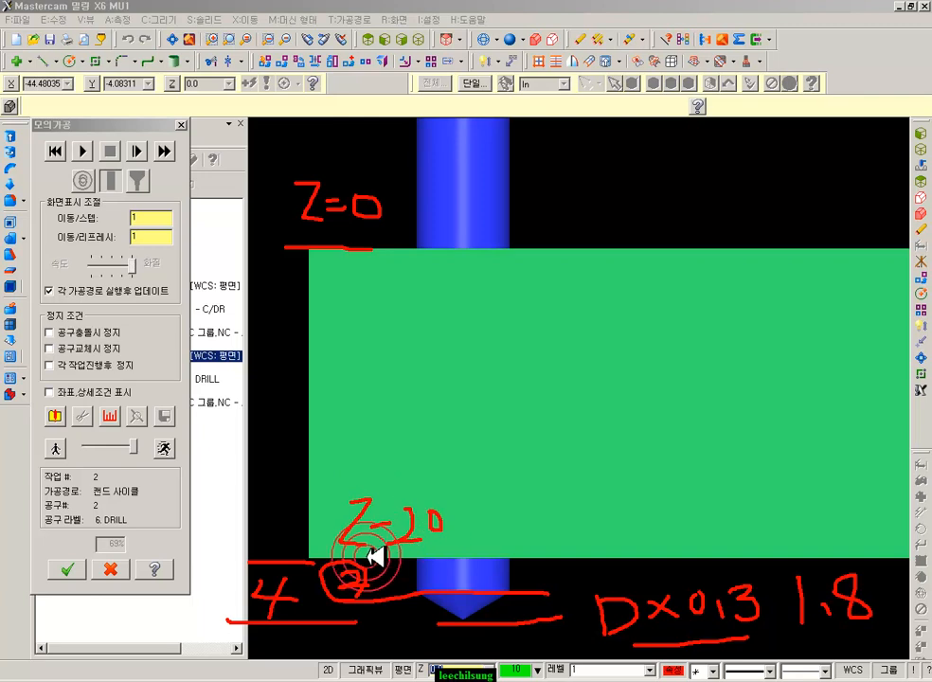
pyautogui.moveTo(296, 570)
pyautogui.mouseDown()
pyautogui.moveTo(248, 585)
pyautogui.moveTo(297, 570)
pyautogui.mouseUp()
pyautogui.moveTo(481, 523); pyautogui.dragTo(479, 537)
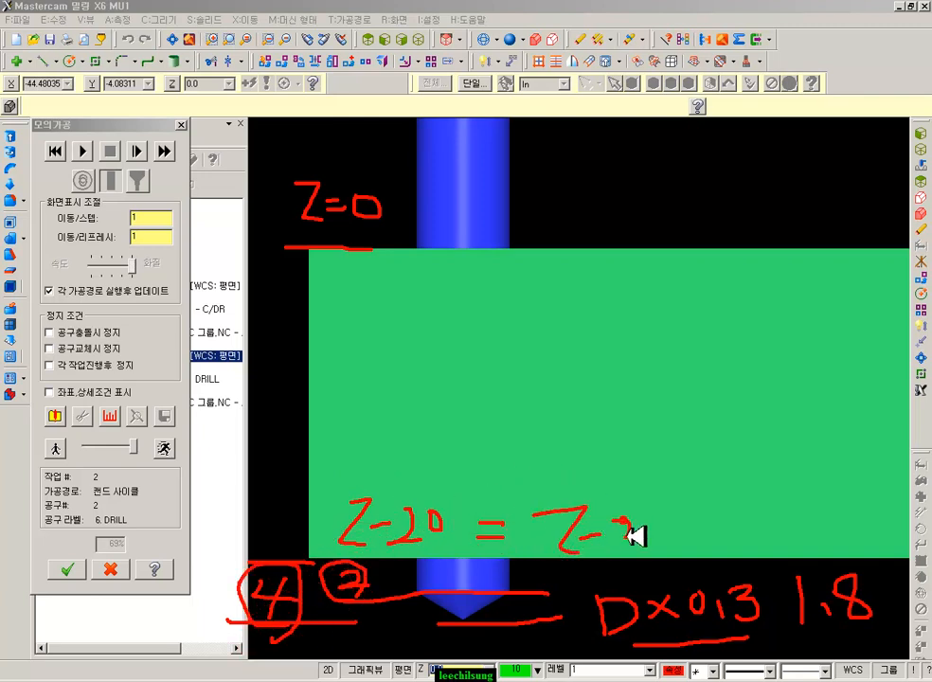
pyautogui.click(664, 549)
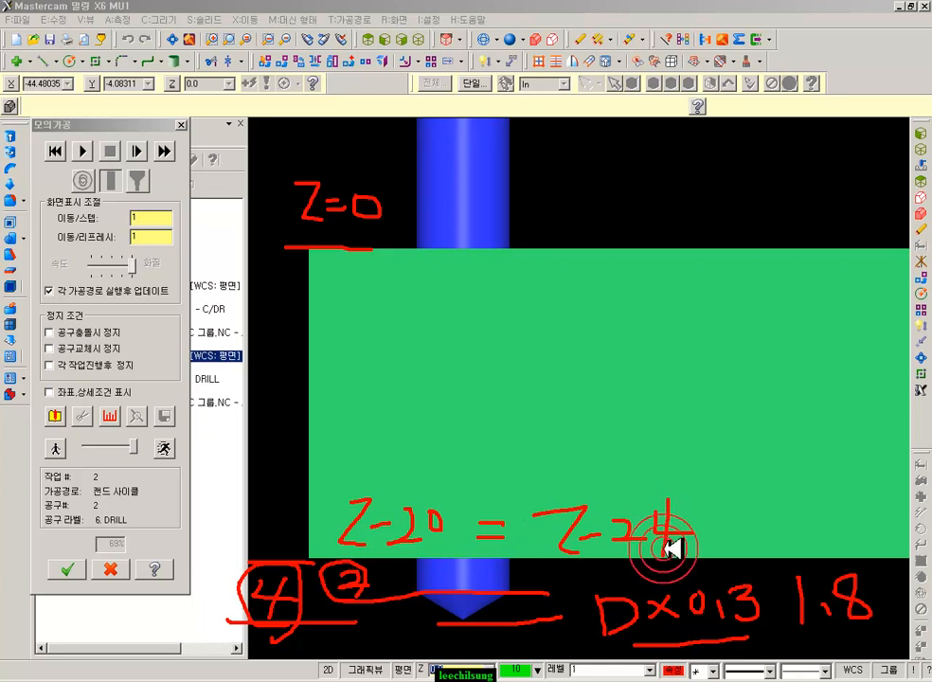
# Clear the depth annotations over the stock and close the solid simulation
pyautogui.click(560, 352)
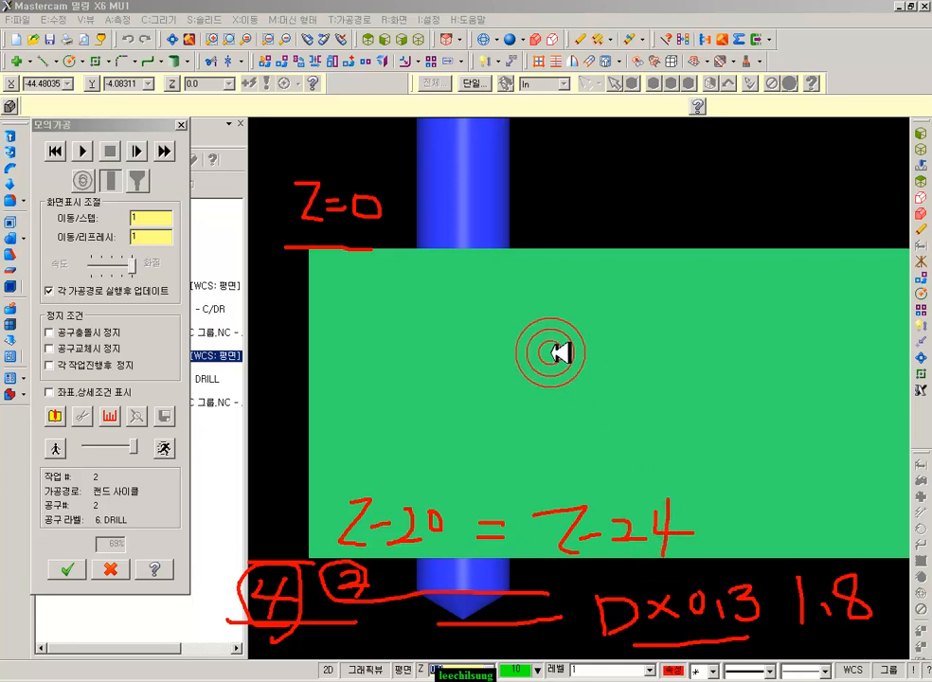
pyautogui.rightClick(542, 340)
pyautogui.click(562, 535)
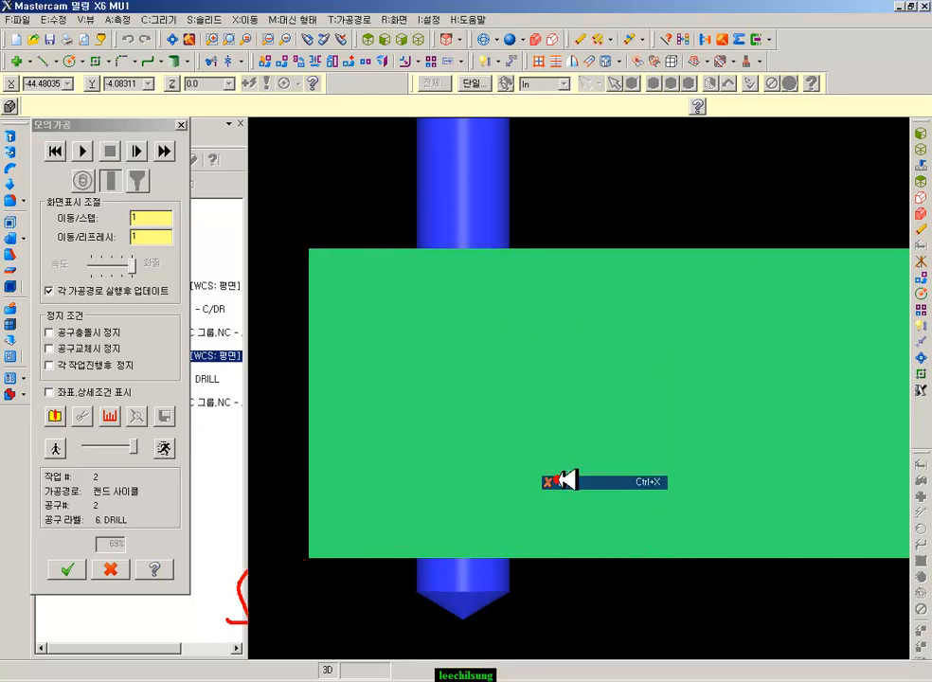
pyautogui.click(110, 568)
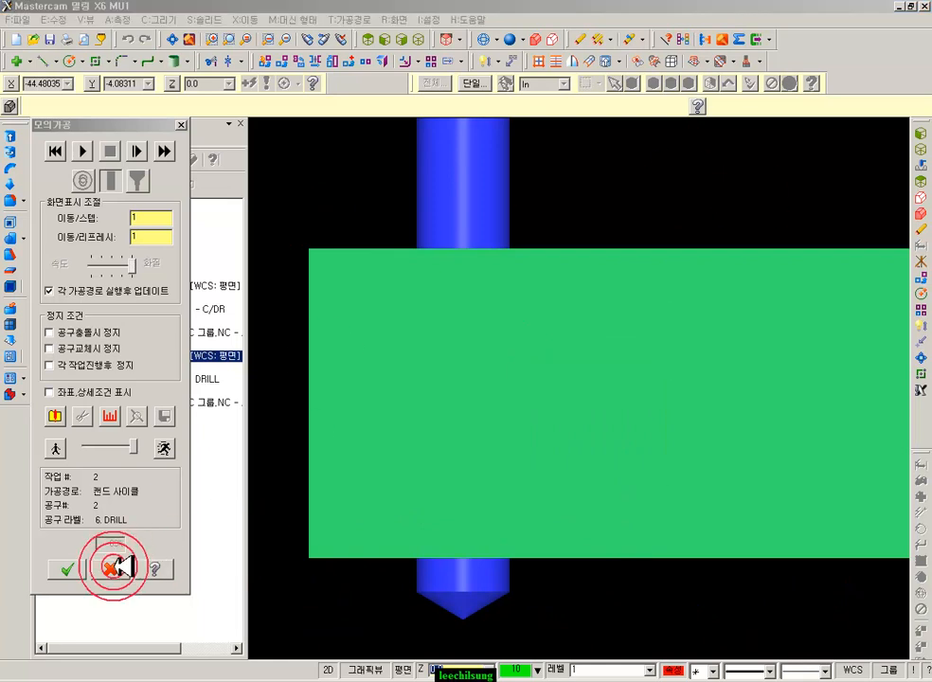
# View the 6 mm drilling toolpath from the front and examine the plunge, retract and chip removal at the first hole
pyautogui.click(386, 39)
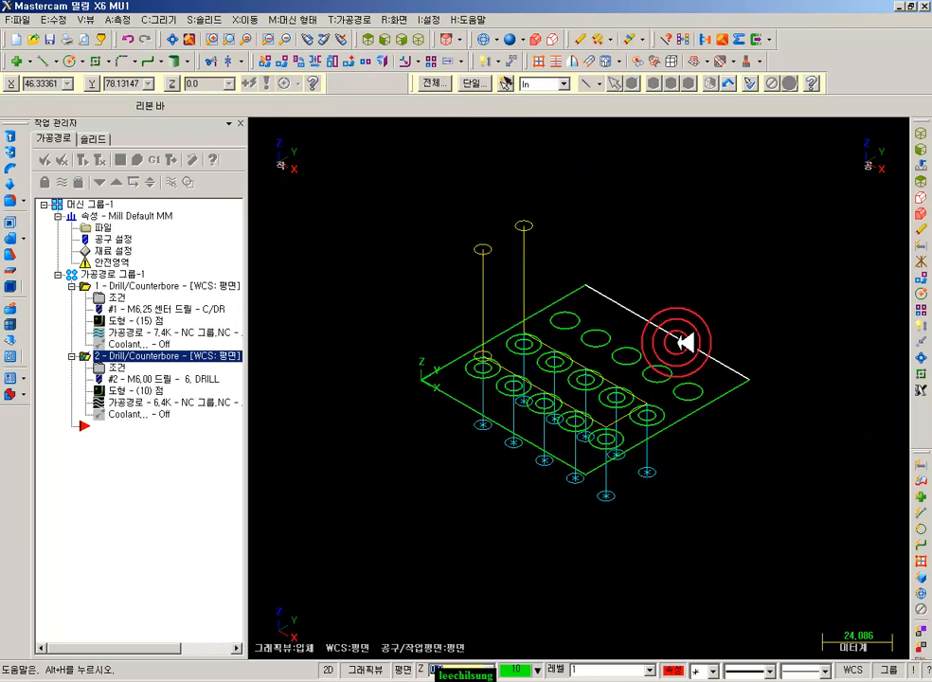
pyautogui.scroll(2, 516, 366)
pyautogui.moveTo(115, 367); pyautogui.dragTo(350, 343)
pyautogui.click(384, 40)
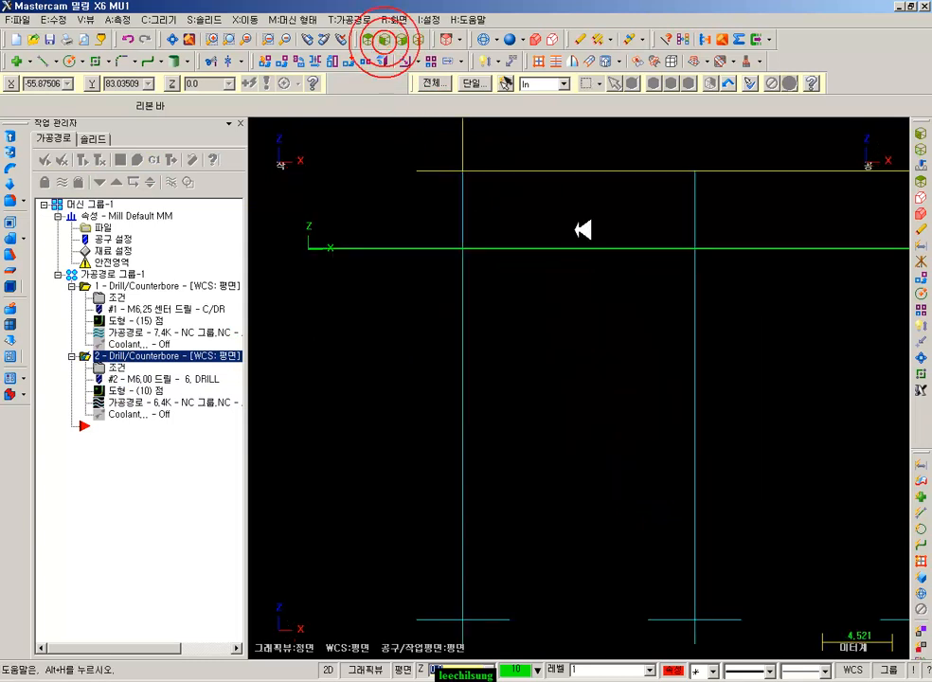
pyautogui.scroll(-3, 485, 390)
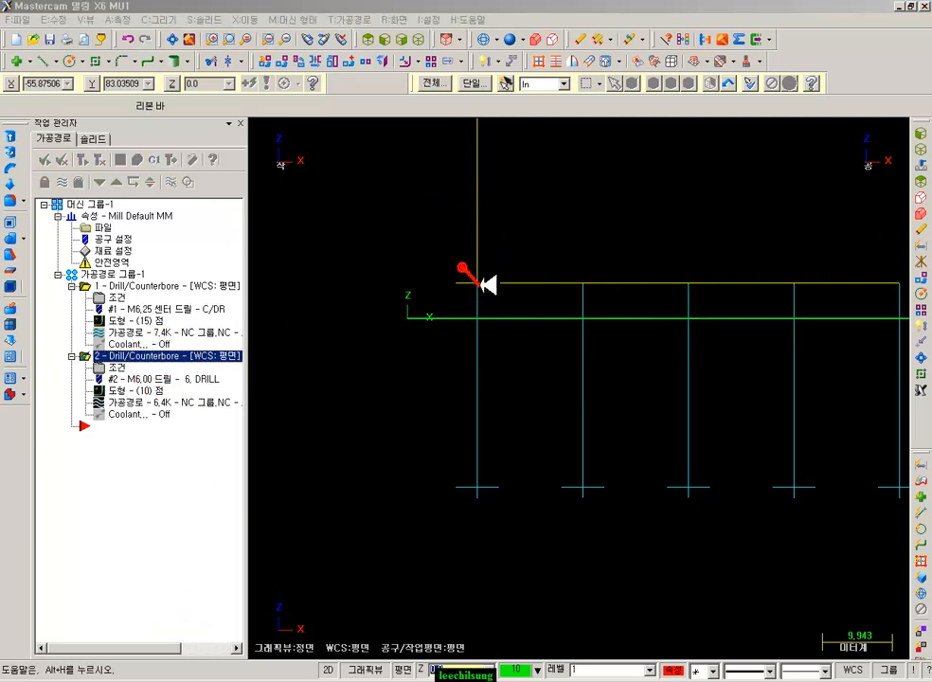
pyautogui.moveTo(489, 291)
pyautogui.mouseDown()
pyautogui.moveTo(471, 510)
pyautogui.moveTo(558, 390)
pyautogui.mouseUp()
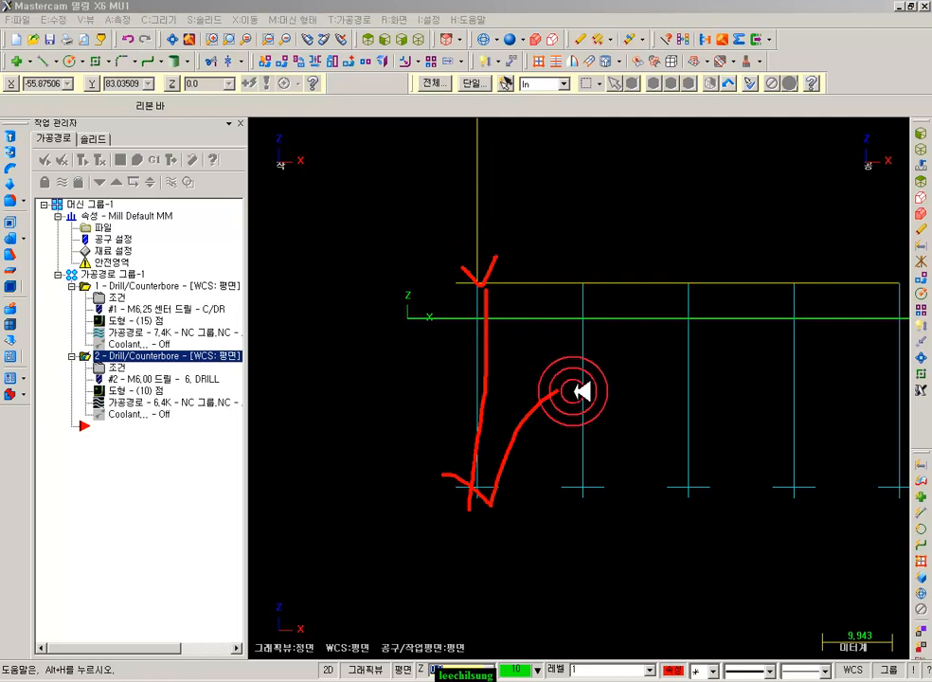
pyautogui.moveTo(514, 238)
pyautogui.mouseDown()
pyautogui.moveTo(520, 185)
pyautogui.moveTo(575, 144)
pyautogui.moveTo(617, 26)
pyautogui.mouseUp()
pyautogui.moveTo(491, 305); pyautogui.dragTo(661, 21)
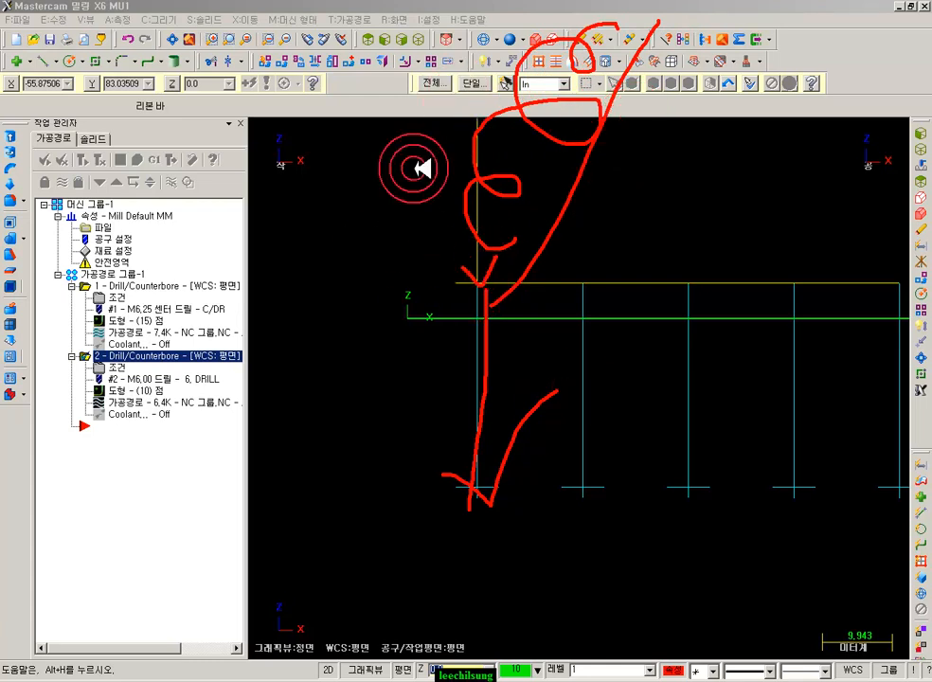
pyautogui.rightClick(369, 223)
pyautogui.click(426, 367)
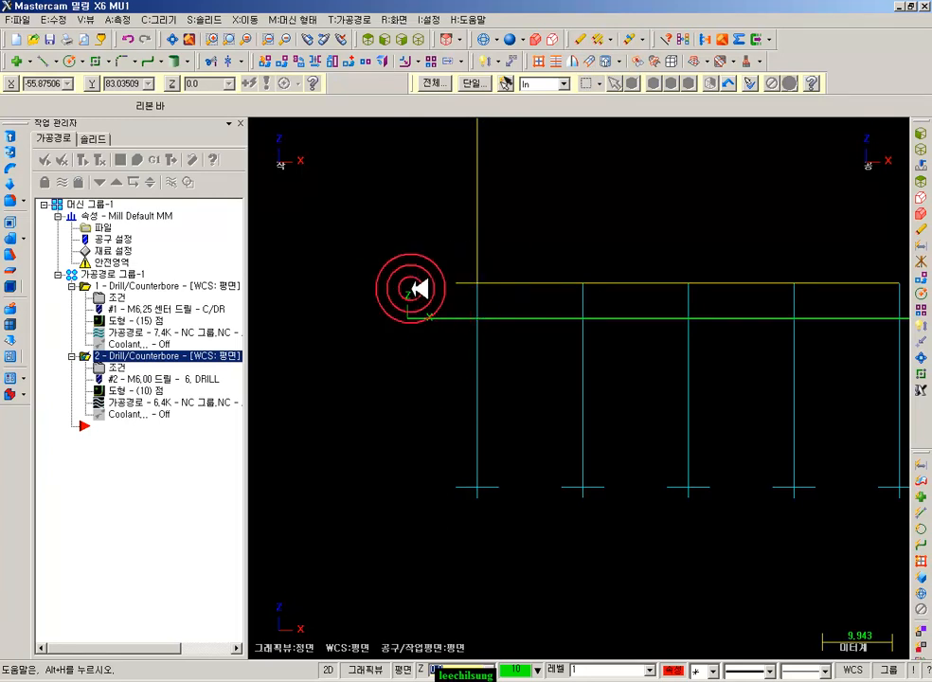
# Switch to the 머시닝센터프로그램가공.pdf manual in Acrobat Reader and find the G73 and G83 deep-hole drilling cycle pages
pyautogui.click(231, 681)
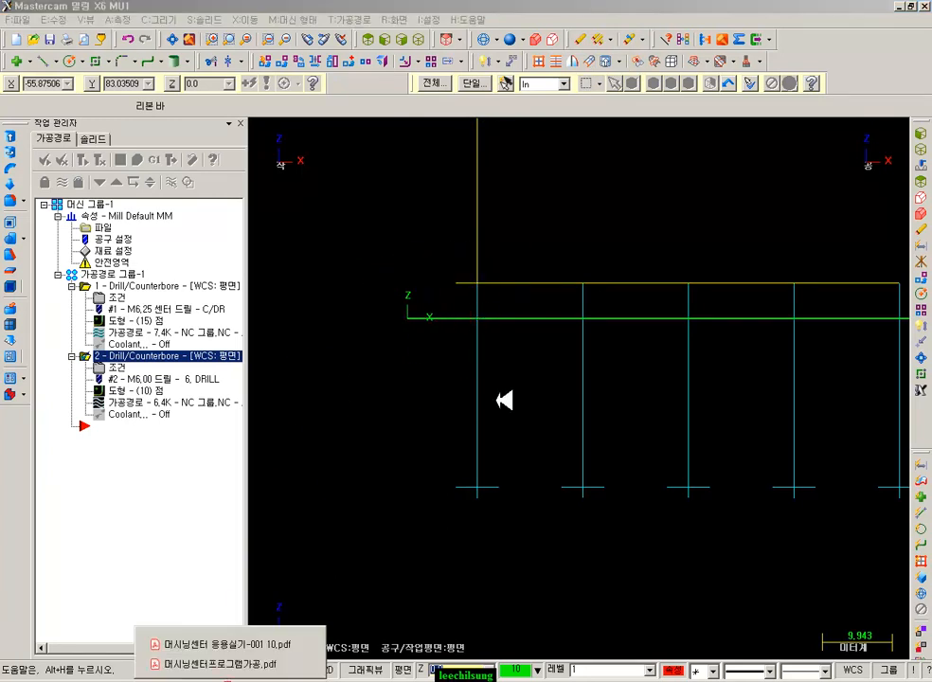
pyautogui.click(232, 665)
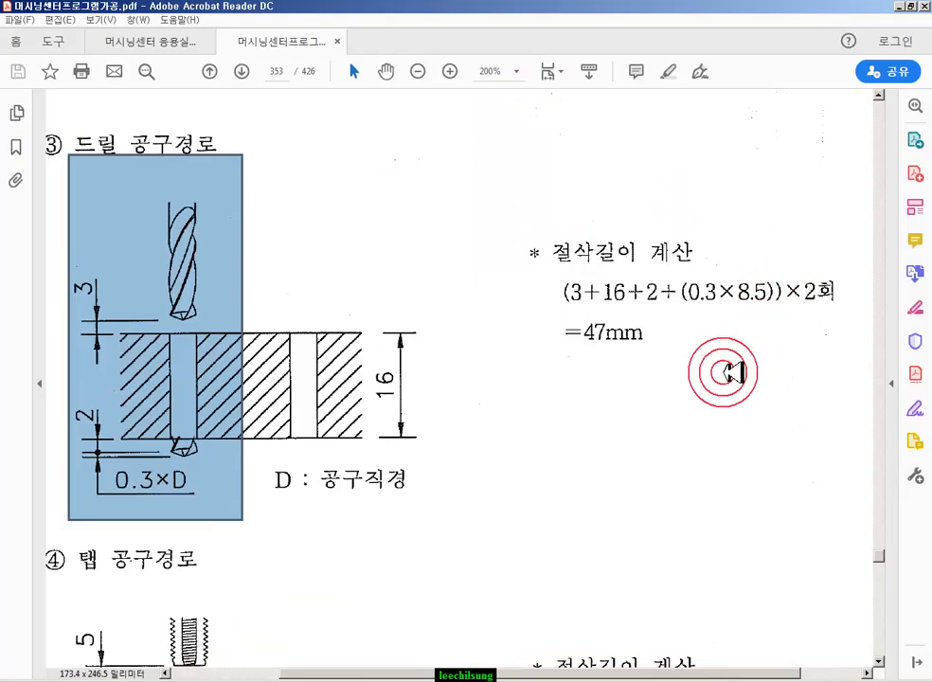
pyautogui.keyDown('ctrl'); pyautogui.scroll(-2, 723, 374); pyautogui.keyUp('ctrl')
pyautogui.moveTo(881, 564); pyautogui.dragTo(858, 308)
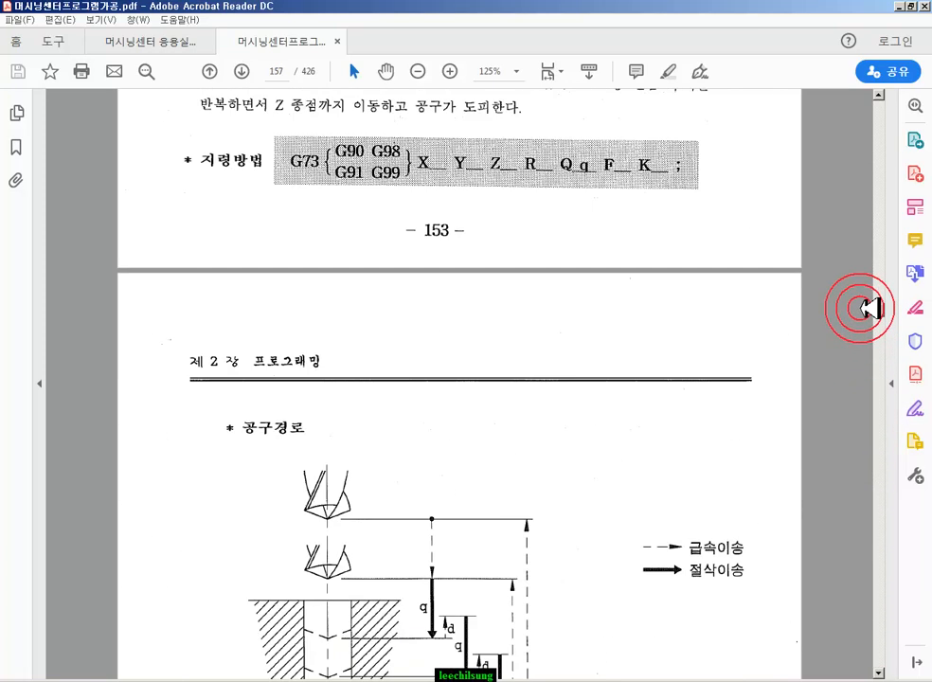
pyautogui.scroll(-3, 644, 415)
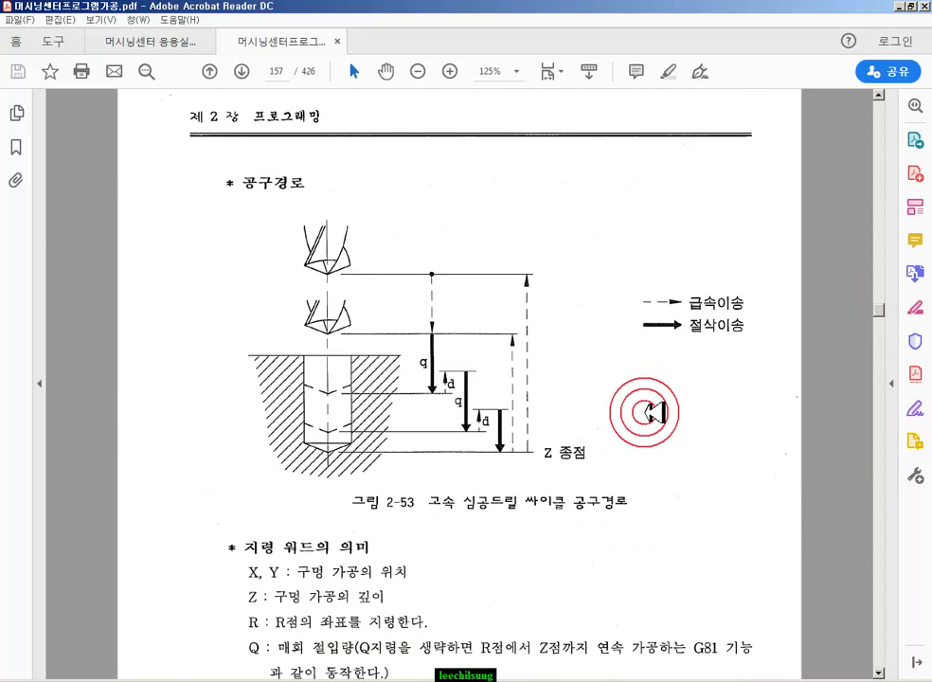
pyautogui.scroll(5, 658, 413)
pyautogui.moveTo(254, 291); pyautogui.dragTo(383, 374)
pyautogui.scroll(-12, 541, 473)
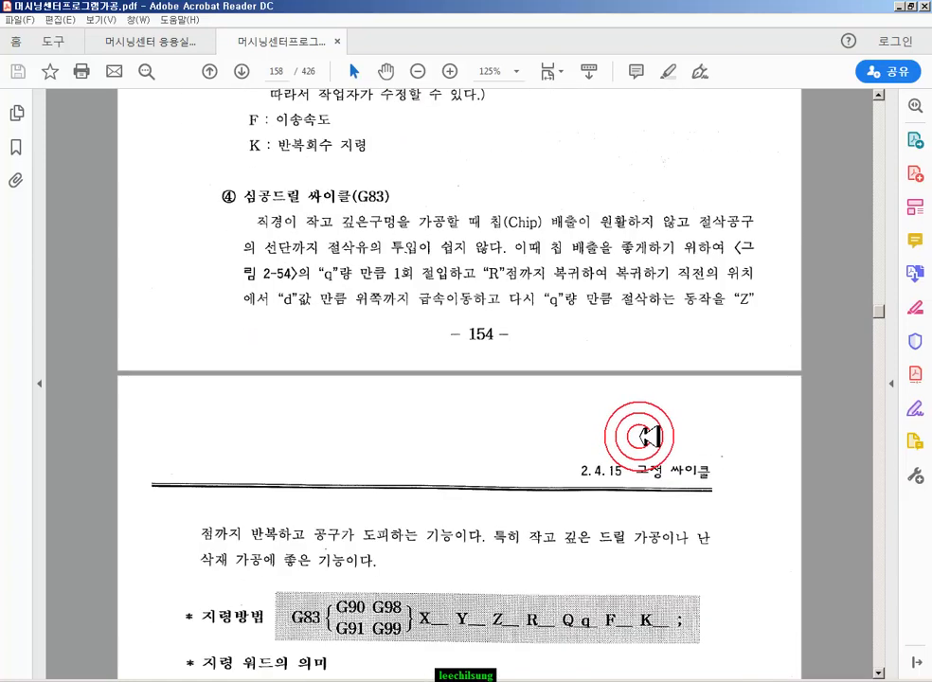
pyautogui.scroll(-3, 641, 436)
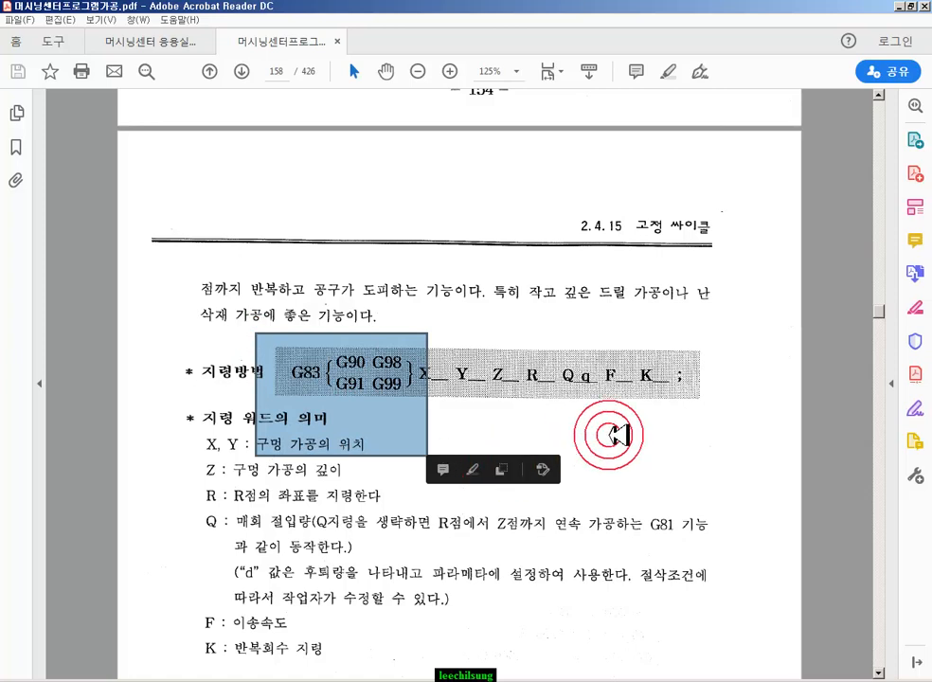
# Study figure 2-53 of the G73 high-speed deep-hole cycle, following each peck q and retract d down to the Z end point
pyautogui.scroll(10, 699, 416)
pyautogui.scroll(4, 699, 416)
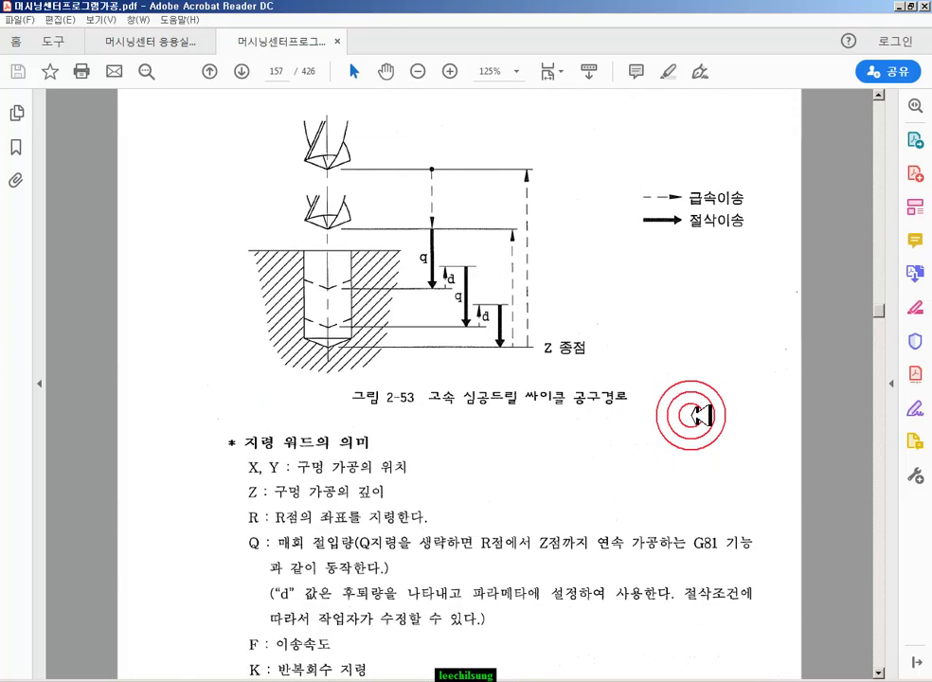
pyautogui.moveTo(451, 322); pyautogui.dragTo(452, 362)
pyautogui.click(472, 301)
pyautogui.moveTo(526, 340); pyautogui.dragTo(474, 362)
pyautogui.moveTo(550, 382); pyautogui.dragTo(490, 338)
pyautogui.moveTo(604, 392); pyautogui.dragTo(458, 259)
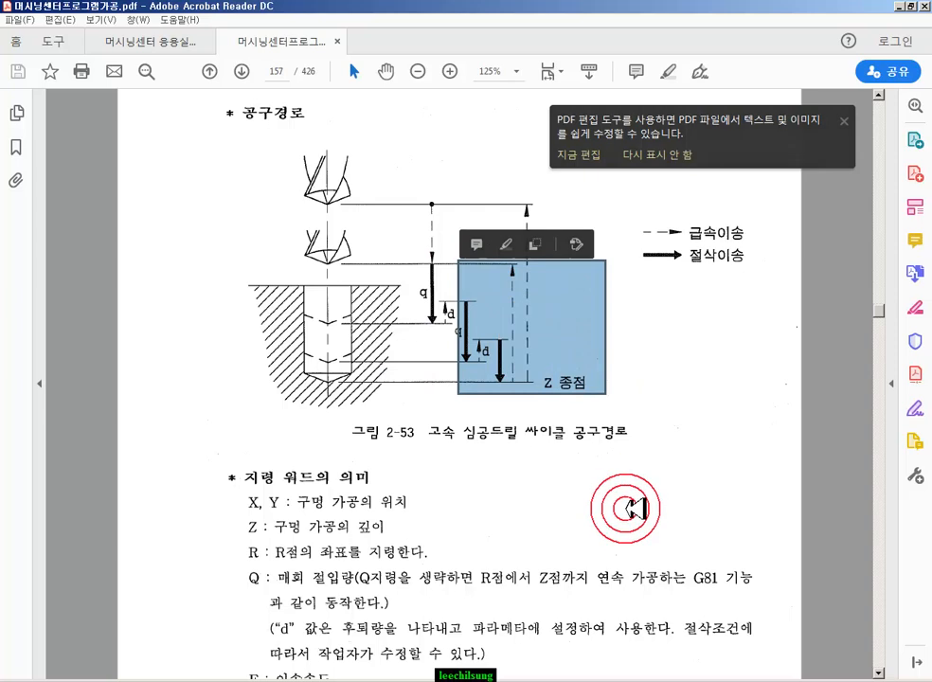
pyautogui.moveTo(513, 315); pyautogui.dragTo(590, 339)
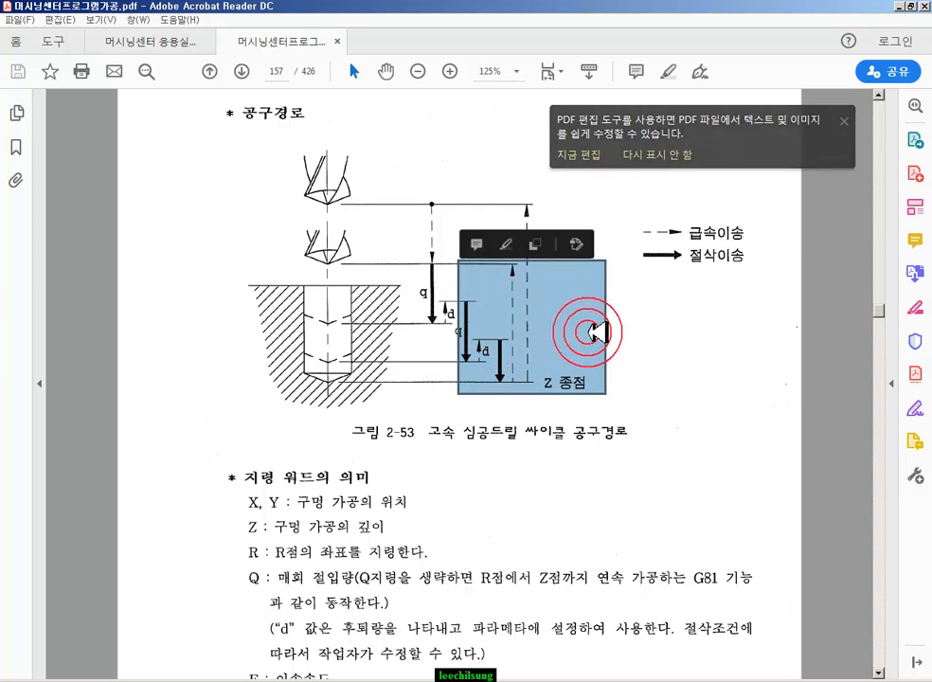
pyautogui.scroll(2, 646, 389)
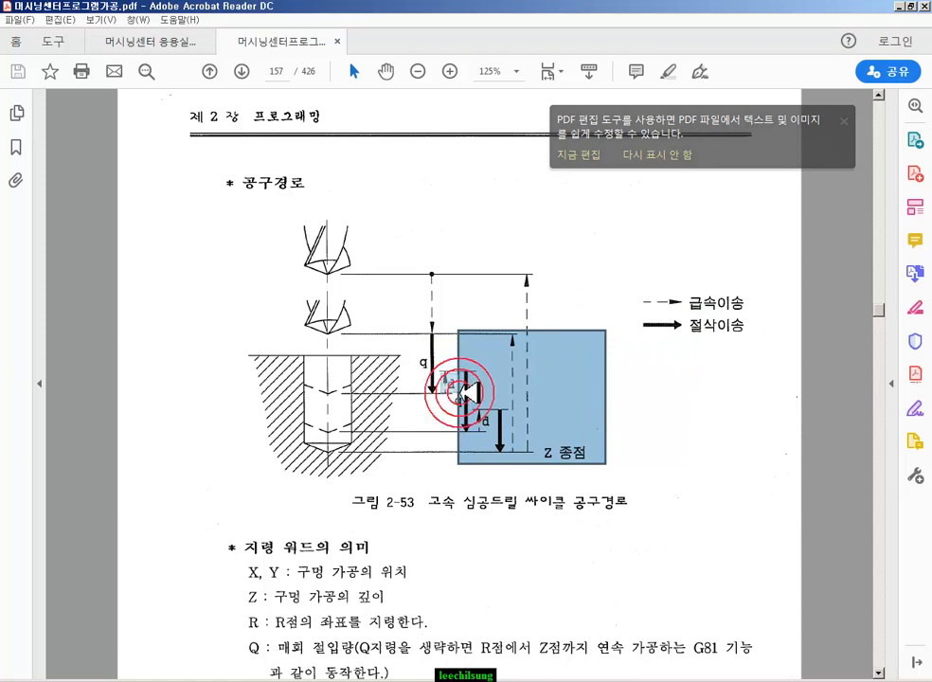
pyautogui.moveTo(436, 334); pyautogui.dragTo(460, 360)
# Study figure 2-54 of the G83 deep-hole cycle, following the pecks, the retracts to the R point and the coolant reaching the hole
pyautogui.scroll(-12, 597, 402)
pyautogui.scroll(-15, 604, 411)
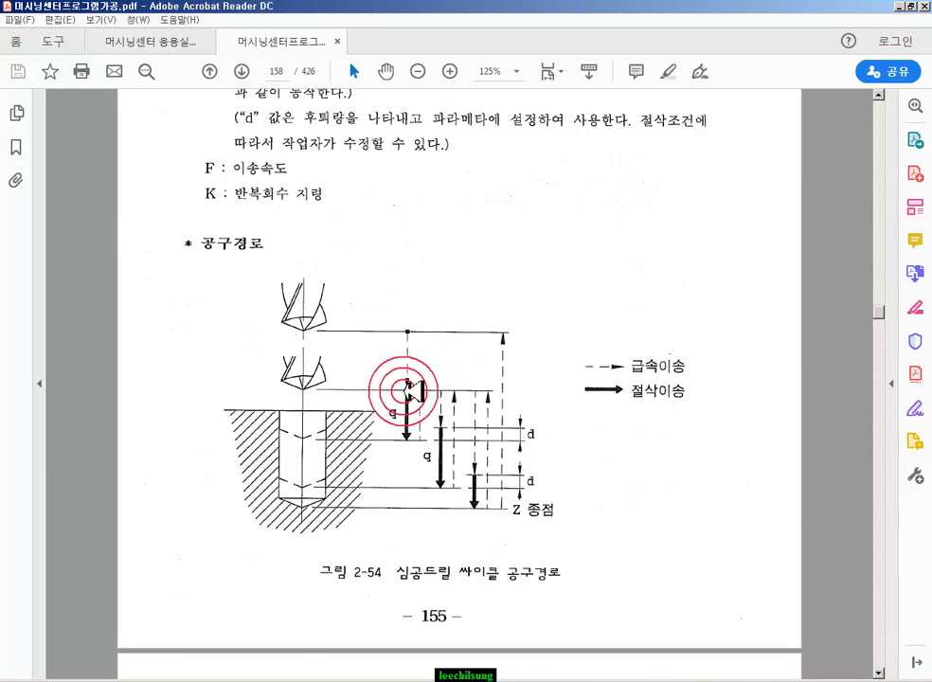
pyautogui.moveTo(402, 389); pyautogui.dragTo(414, 440)
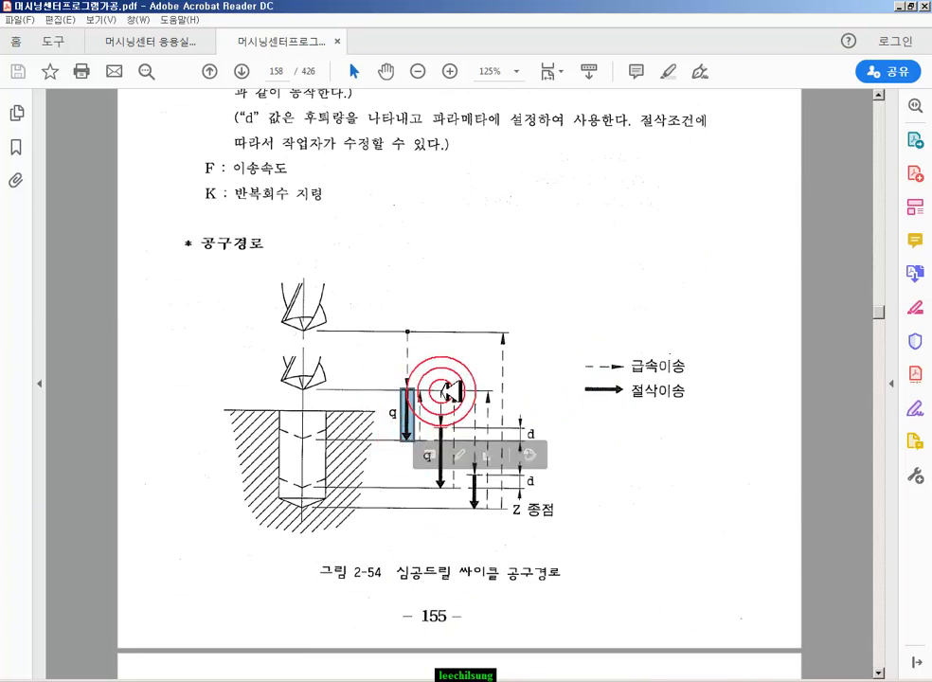
pyautogui.moveTo(438, 389); pyautogui.dragTo(459, 491)
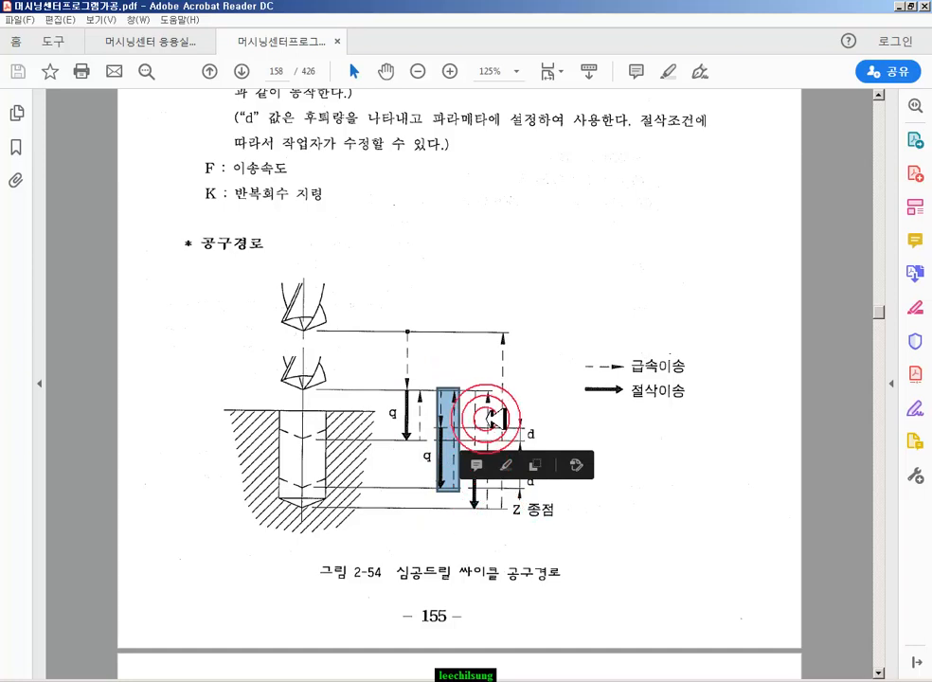
pyautogui.moveTo(475, 389); pyautogui.dragTo(575, 509)
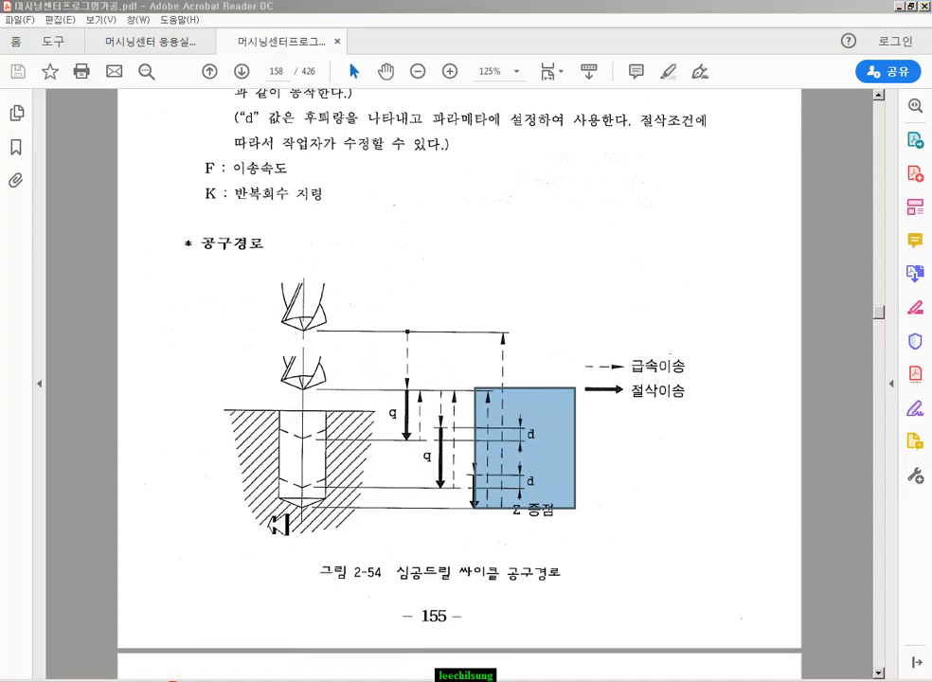
pyautogui.moveTo(298, 409); pyautogui.dragTo(232, 379)
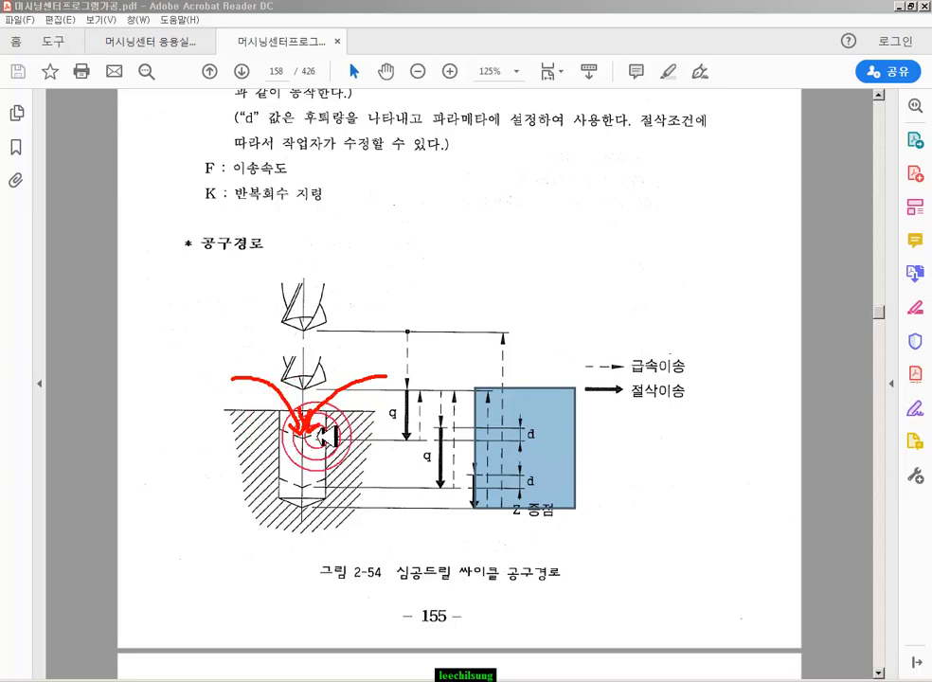
pyautogui.rightClick(550, 298)
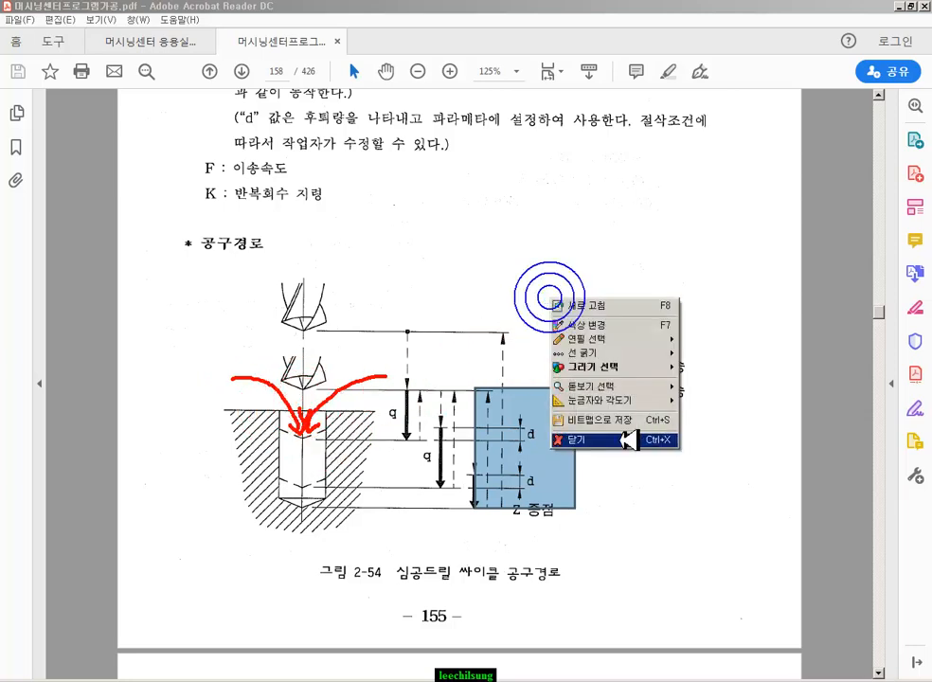
pyautogui.click(647, 434)
# Return to the G73 figure 2-53 and examine how its pecking motion handles chips compared with the G83 cycle
pyautogui.scroll(20, 648, 498)
pyautogui.scroll(5, 647, 491)
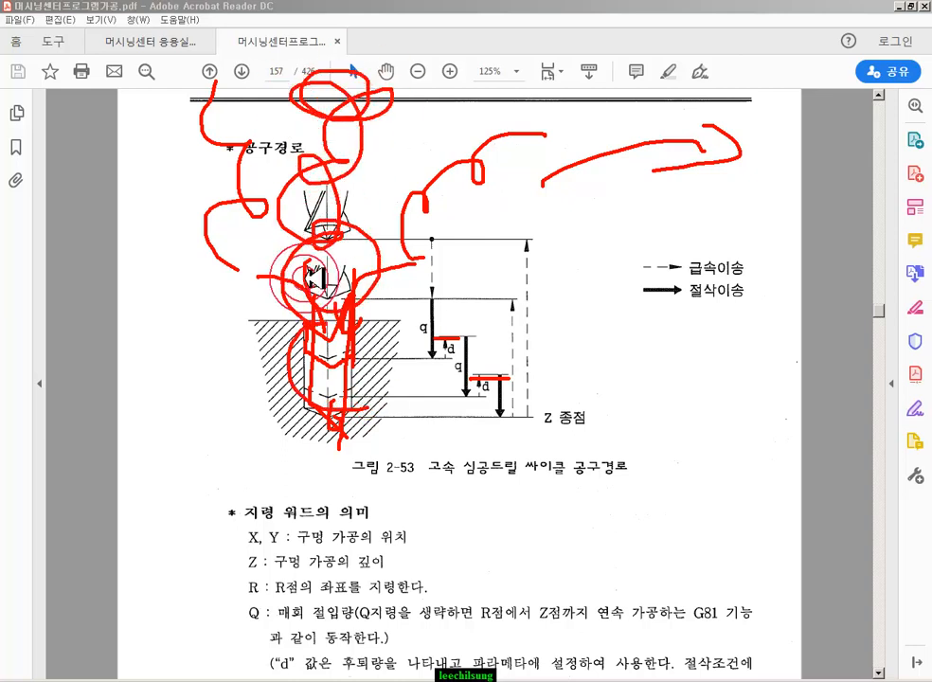
pyautogui.rightClick(694, 373)
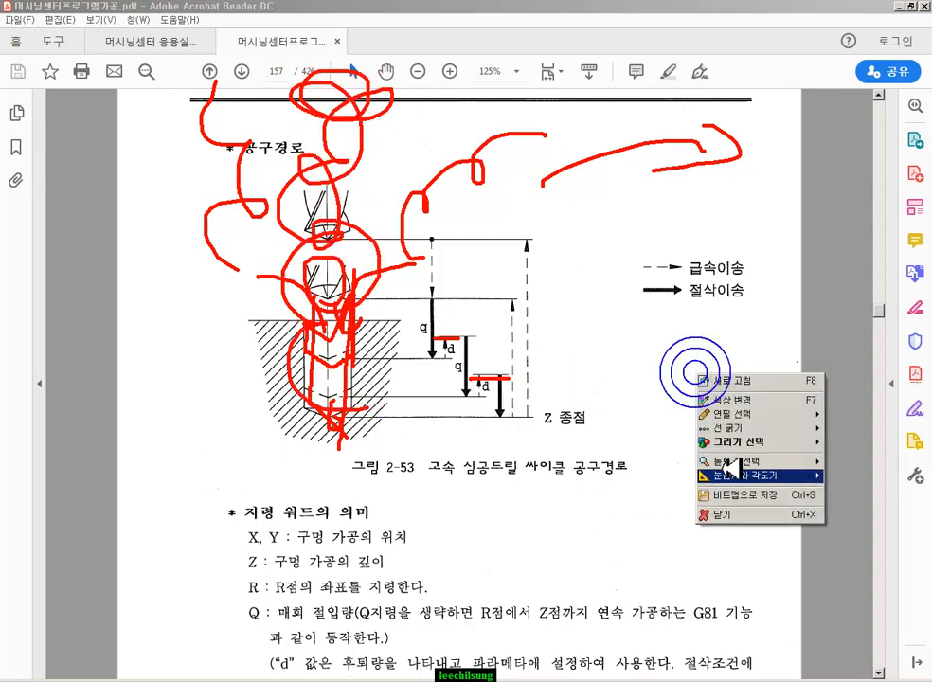
pyautogui.click(720, 513)
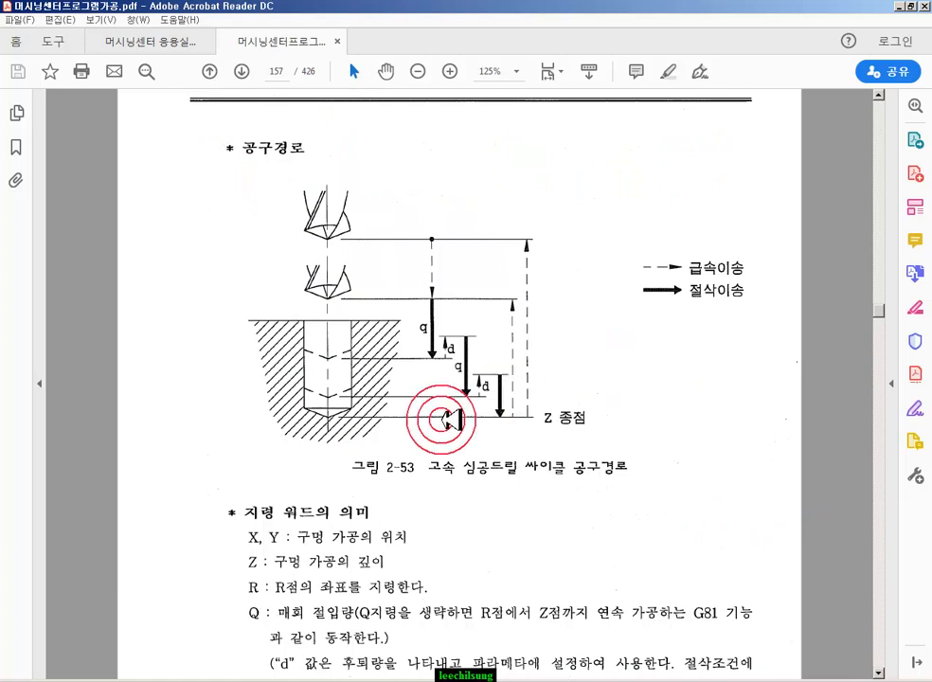
pyautogui.scroll(-10, 478, 433)
pyautogui.moveTo(257, 369); pyautogui.dragTo(341, 459)
pyautogui.scroll(8, 661, 552)
pyautogui.scroll(4, 652, 528)
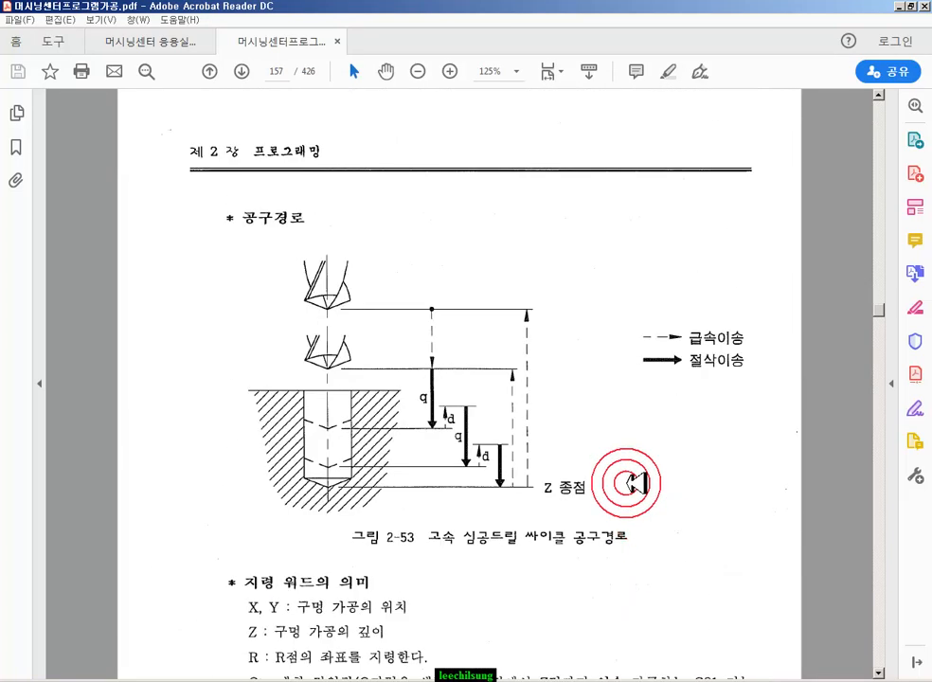
pyautogui.moveTo(387, 362); pyautogui.dragTo(559, 515)
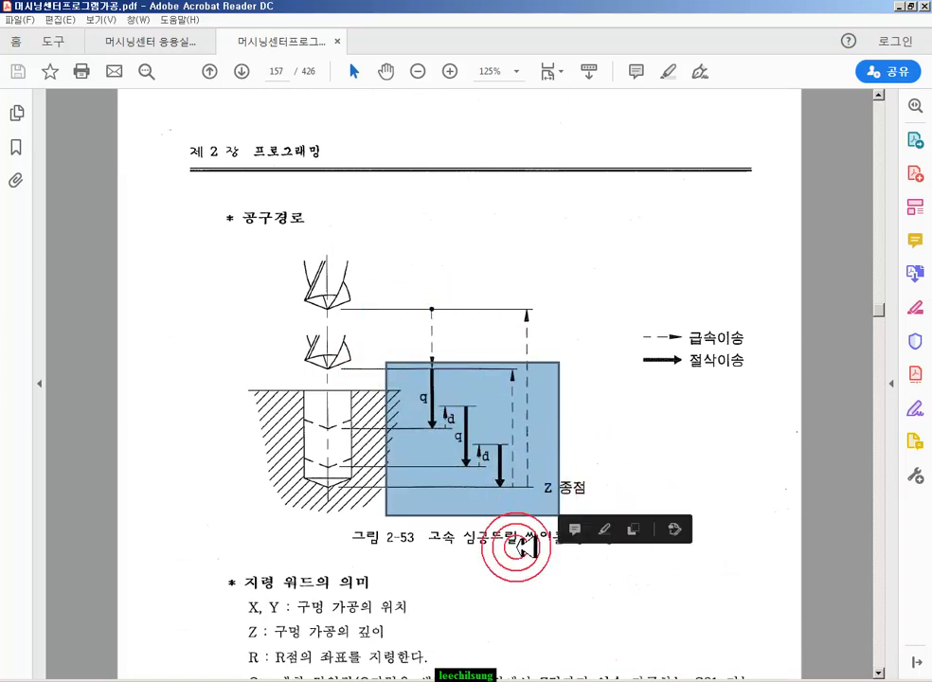
pyautogui.moveTo(668, 587); pyautogui.dragTo(408, 521)
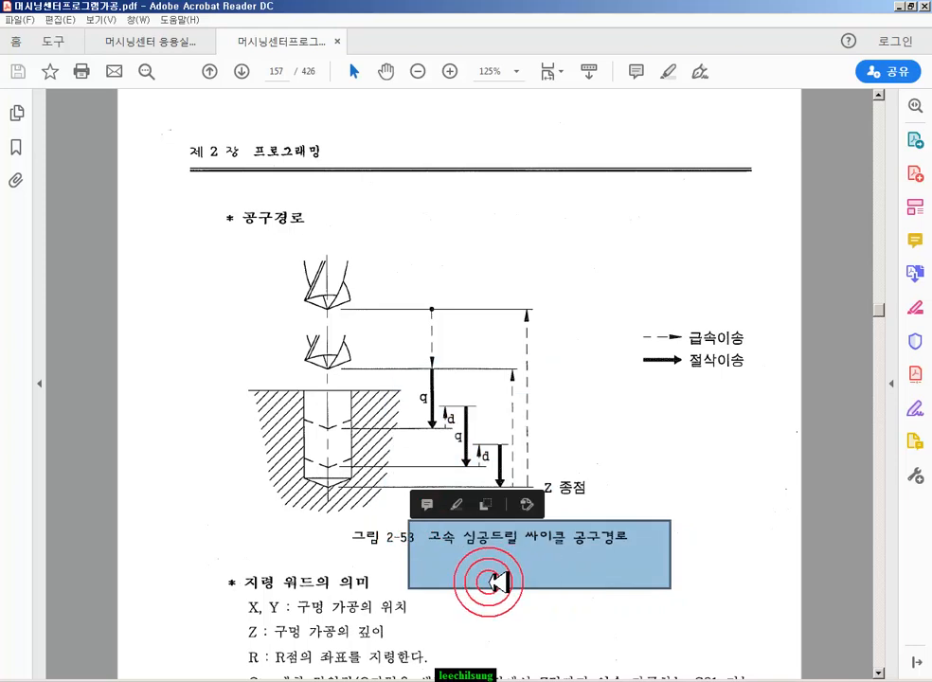
# Review the G83 tool path in figure 2-54 again along with its command format and word meanings
pyautogui.scroll(-5, 799, 551)
pyautogui.scroll(-12, 708, 470)
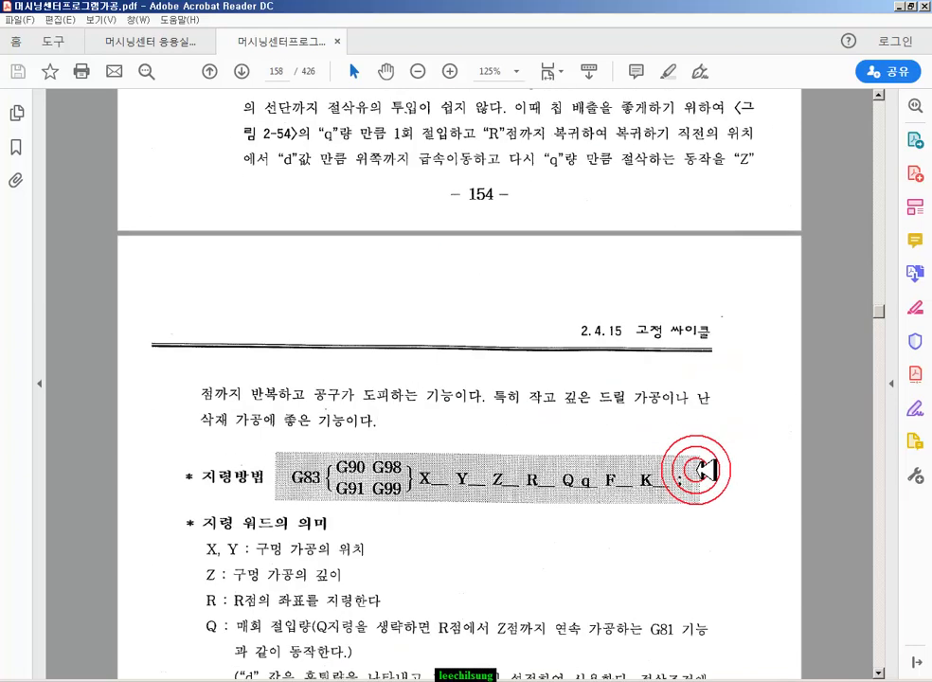
pyautogui.scroll(-3, 702, 469)
pyautogui.moveTo(602, 520); pyautogui.dragTo(376, 460)
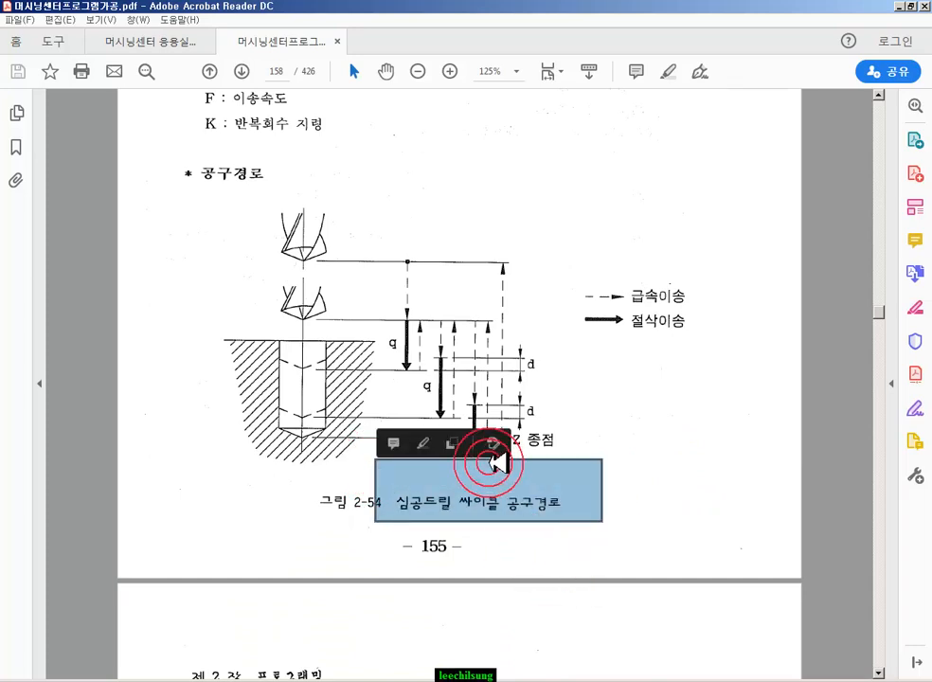
pyautogui.scroll(10, 510, 510)
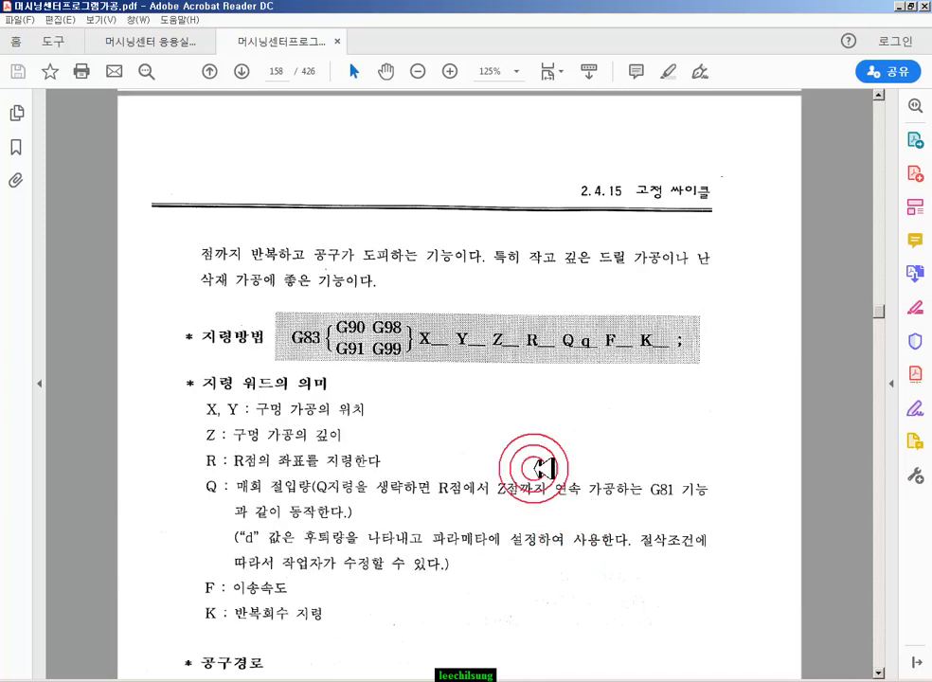
# Examine the G83 command format, the meaning of the Q word and the tool path diagram in the PDF manual
pyautogui.moveTo(254, 284); pyautogui.dragTo(722, 418)
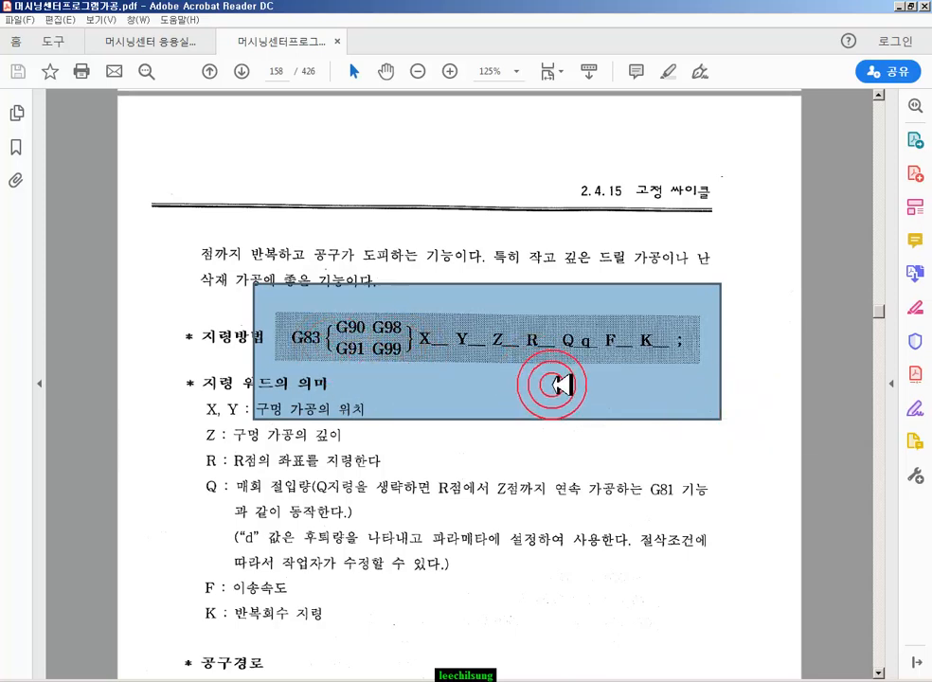
pyautogui.scroll(-8, 548, 373)
pyautogui.moveTo(381, 354); pyautogui.dragTo(417, 403)
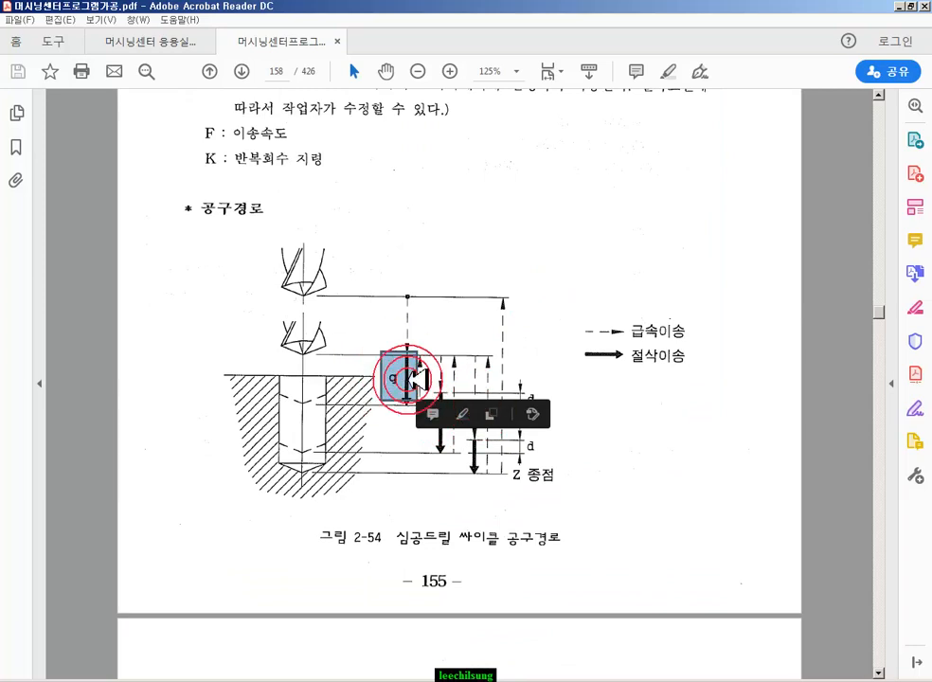
pyautogui.scroll(4, 582, 491)
pyautogui.moveTo(191, 263); pyautogui.dragTo(727, 376)
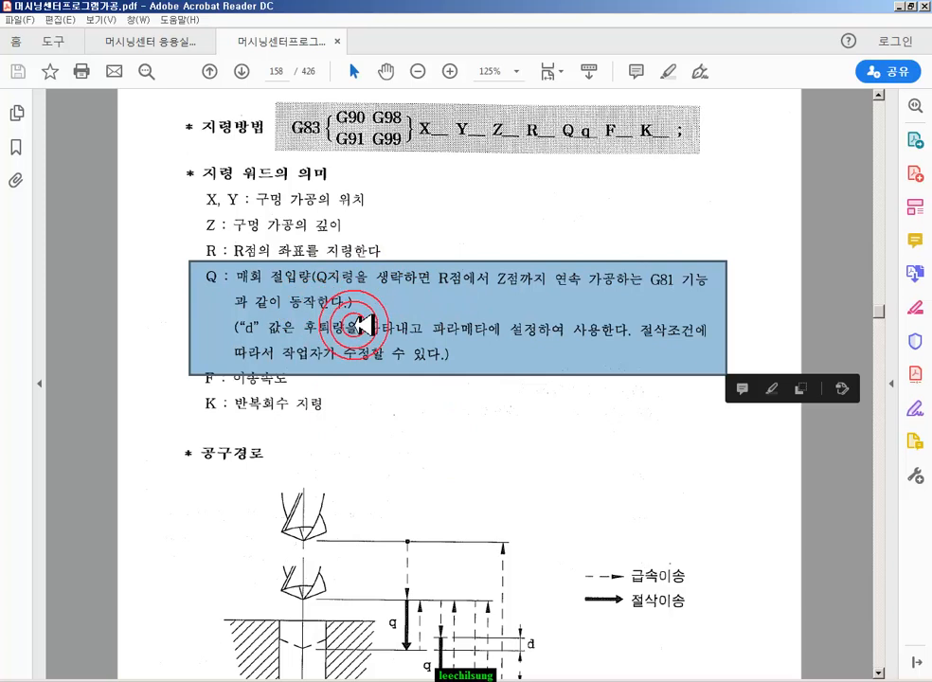
pyautogui.moveTo(552, 107); pyautogui.dragTo(602, 177)
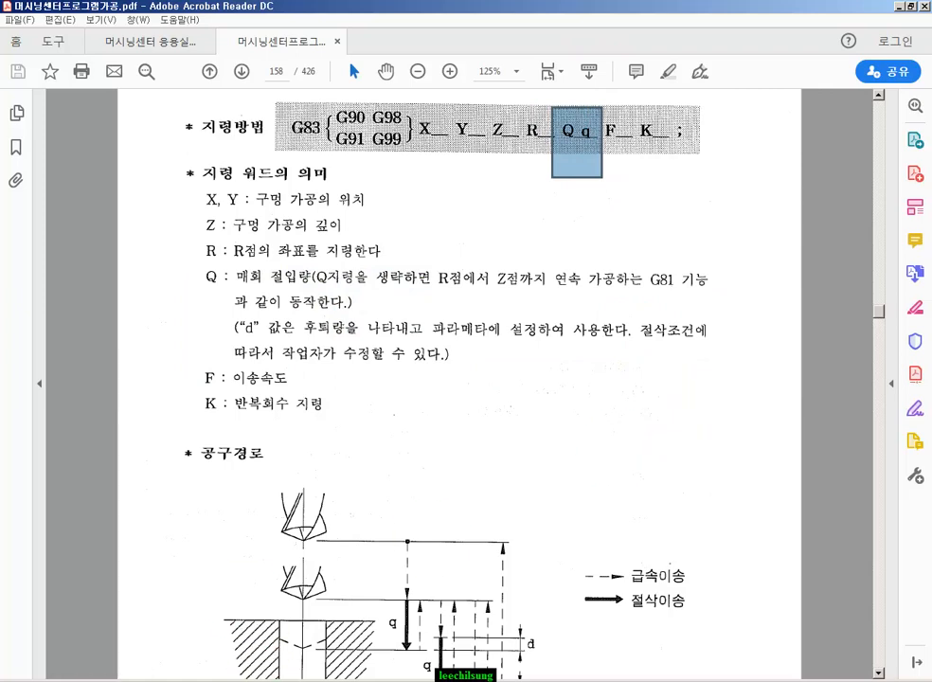
# Switch to Mastercam and change the cutting cycle of the second drill operation to 펙드릴 (peck drill)
pyautogui.click(203, 680)
pyautogui.click(119, 368)
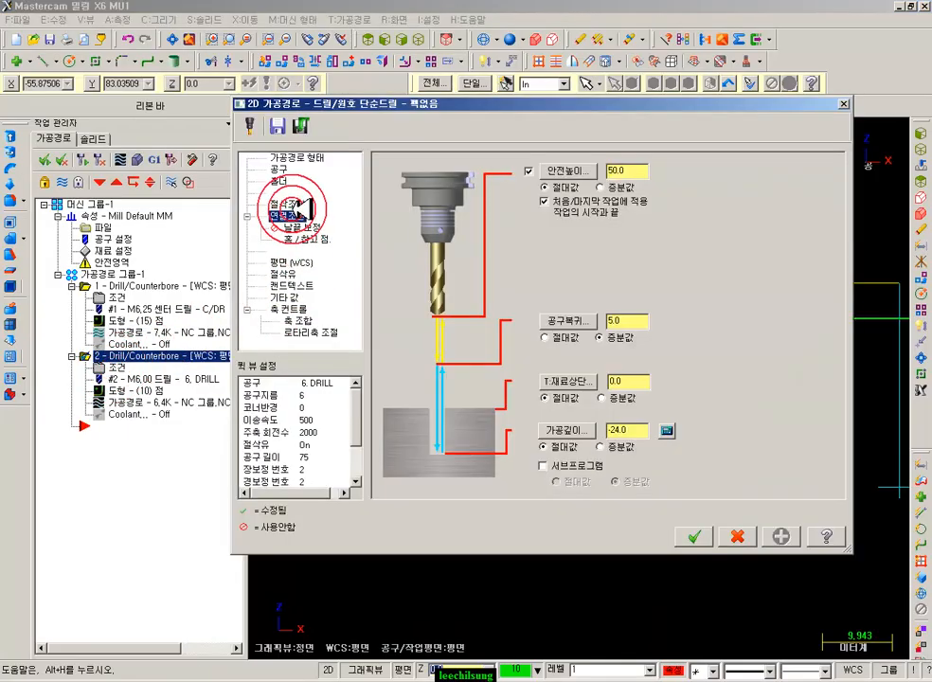
pyautogui.click(296, 202)
pyautogui.click(564, 174)
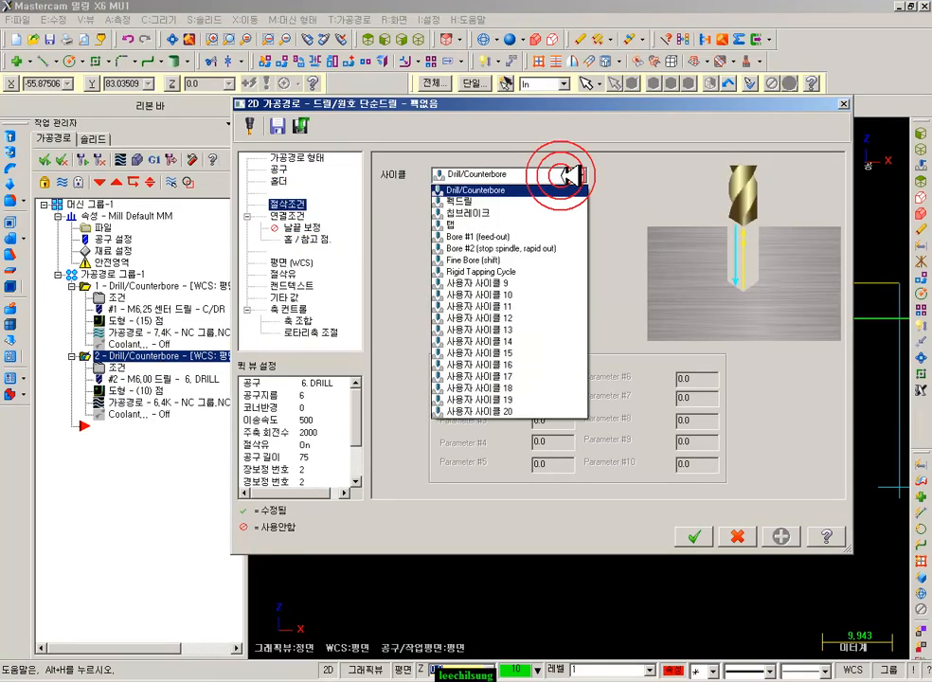
pyautogui.click(557, 203)
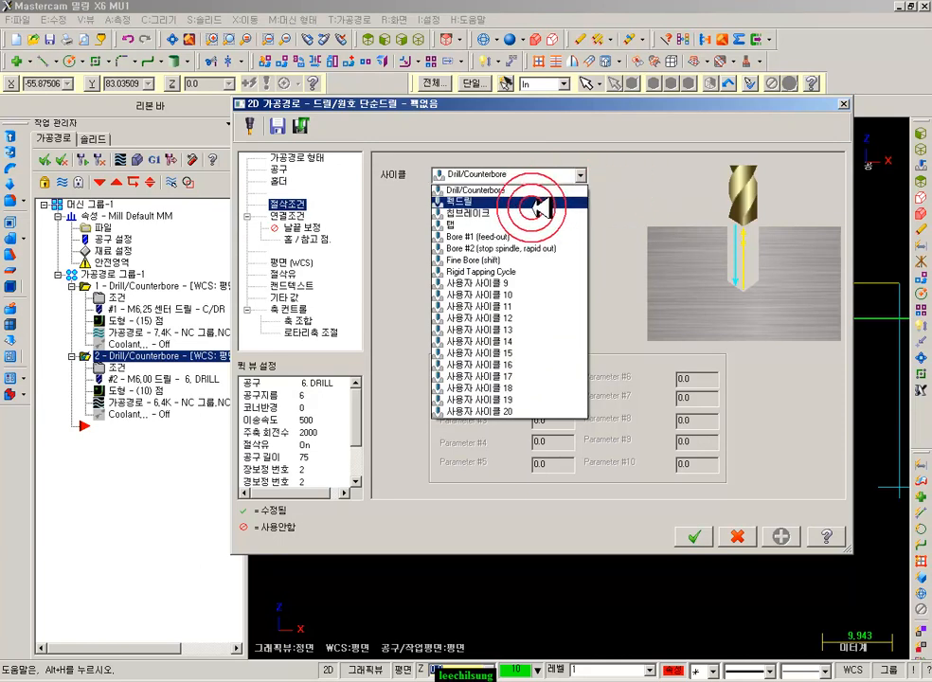
pyautogui.click(544, 201)
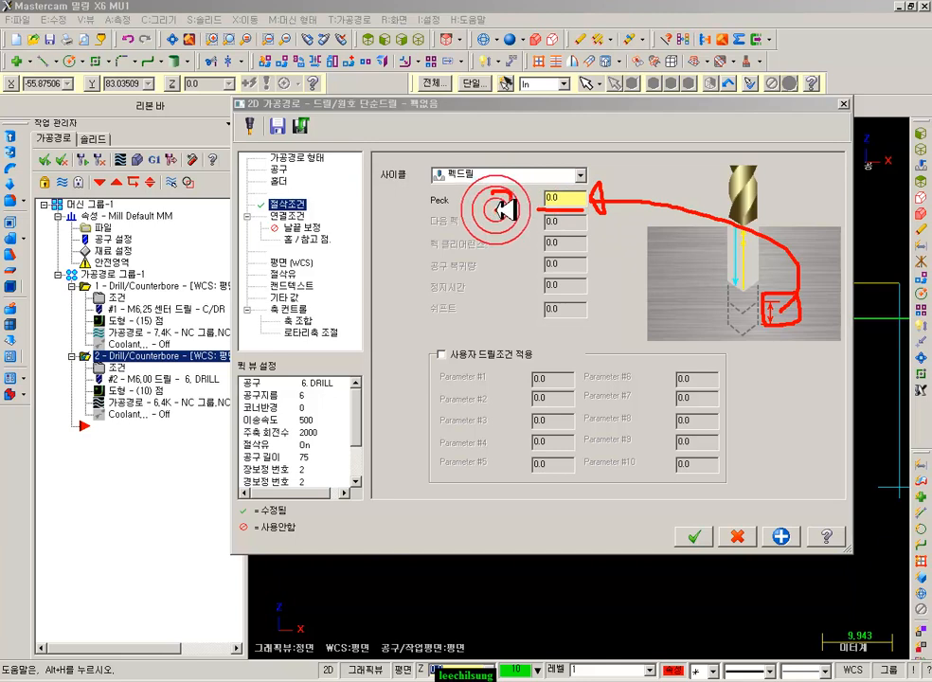
# Set the Peck value to 2, accept the drill parameters and regenerate the operation's toolpath
pyautogui.moveTo(492, 197); pyautogui.dragTo(518, 225)
pyautogui.rightClick(657, 306)
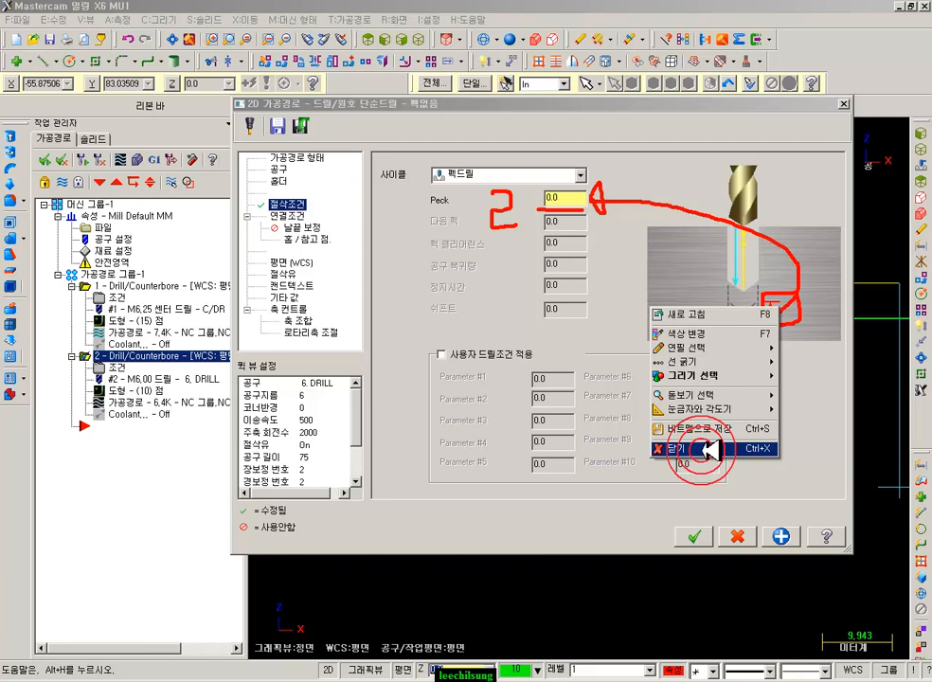
pyautogui.click(708, 449)
pyautogui.doubleClick(559, 196)
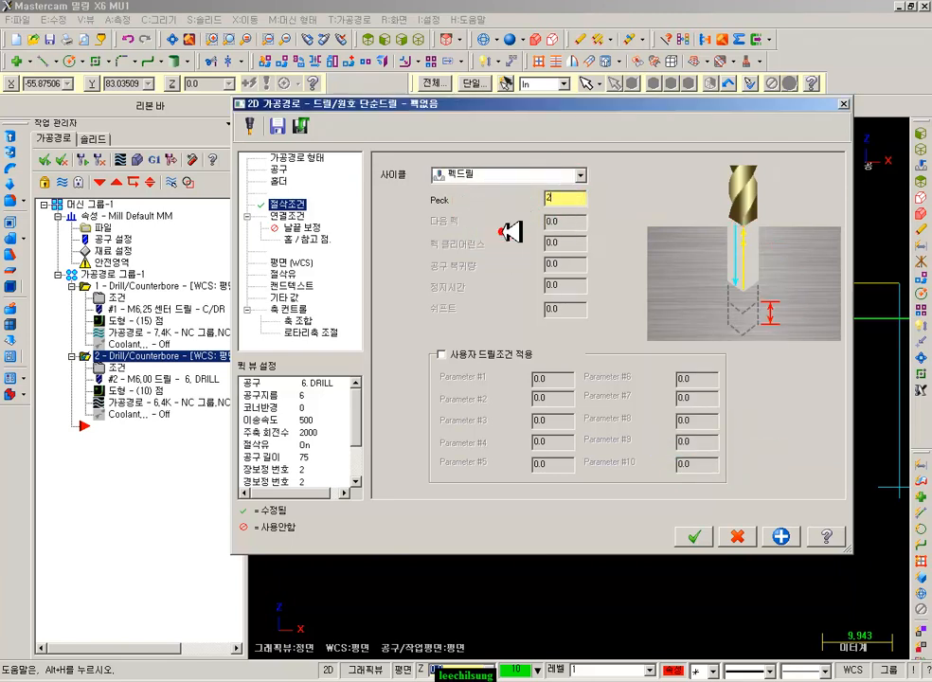
pyautogui.click(693, 536)
pyautogui.click(83, 159)
pyautogui.scroll(-2, 463, 431)
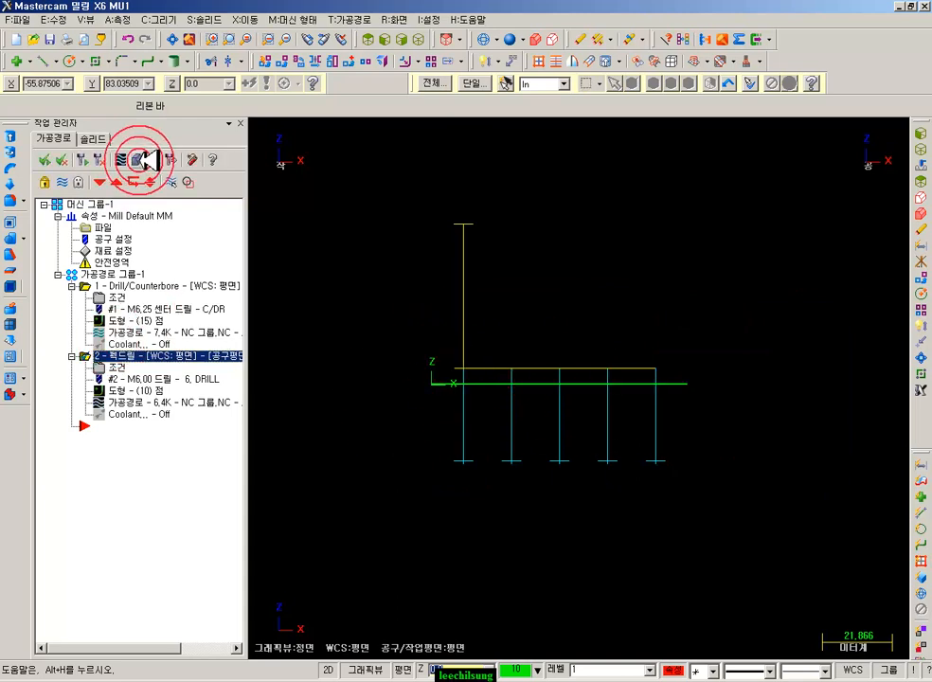
# Post-process only the selected peck drill operation, overwriting the existing NC file
pyautogui.click(128, 159)
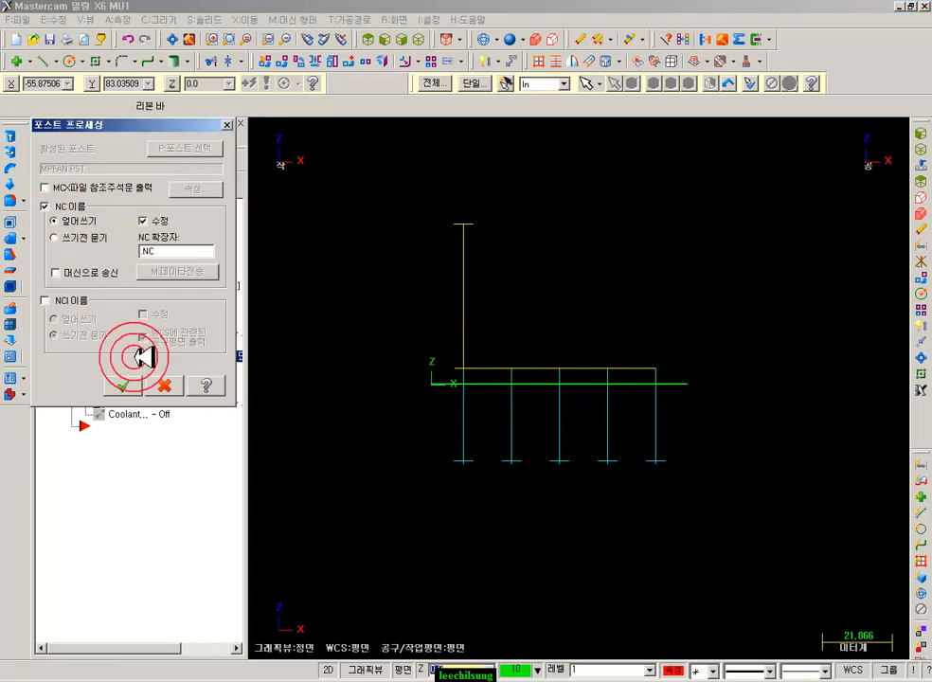
pyautogui.click(127, 389)
pyautogui.click(547, 379)
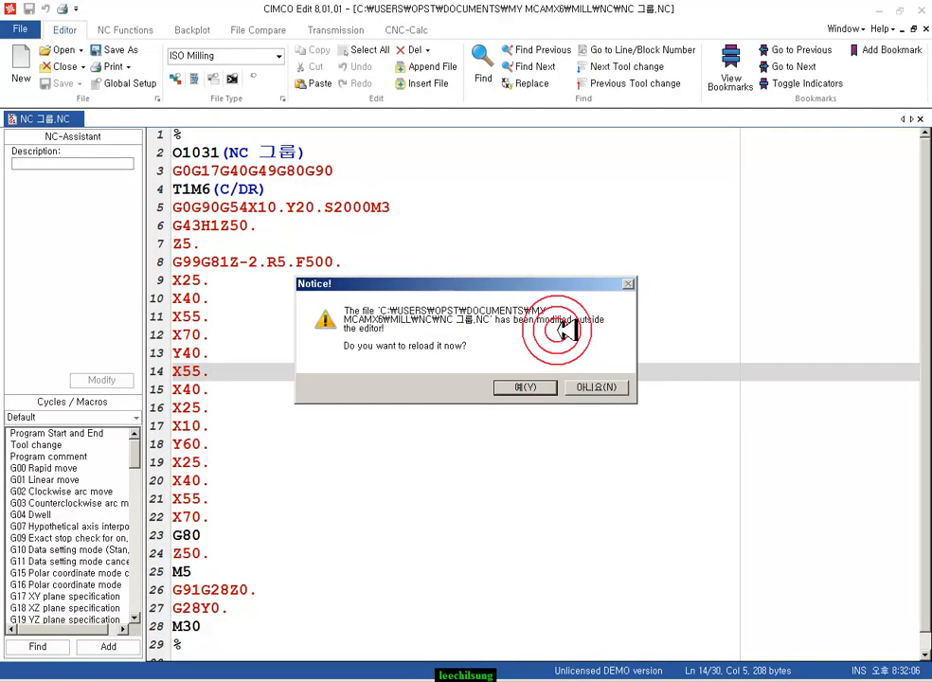
# Reload the externally modified NC file in CIMCO Edit after comparing it with the old G81 drilling line
pyautogui.moveTo(417, 285); pyautogui.dragTo(635, 200)
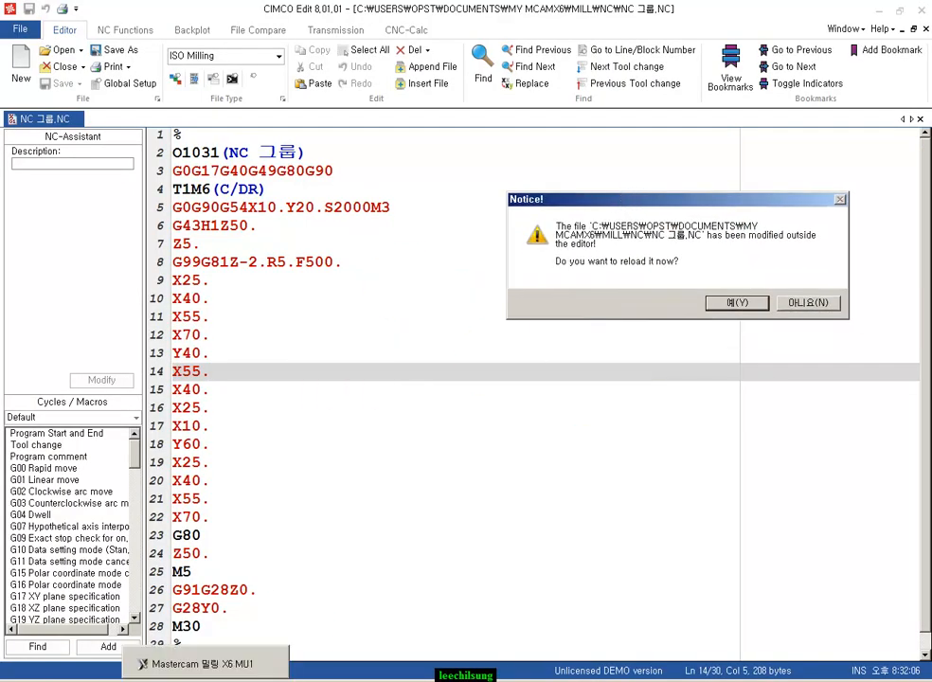
pyautogui.moveTo(236, 312)
pyautogui.mouseDown()
pyautogui.moveTo(157, 284)
pyautogui.moveTo(147, 241)
pyautogui.moveTo(274, 234)
pyautogui.moveTo(249, 287)
pyautogui.mouseUp()
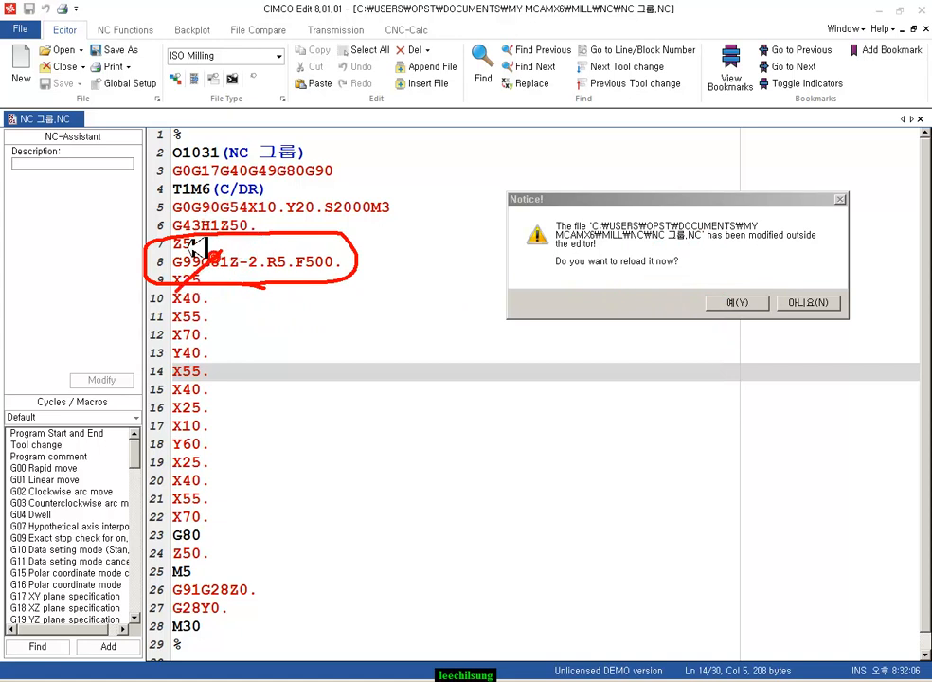
pyautogui.rightClick(702, 393)
pyautogui.click(739, 545)
pyautogui.click(702, 317)
pyautogui.click(739, 302)
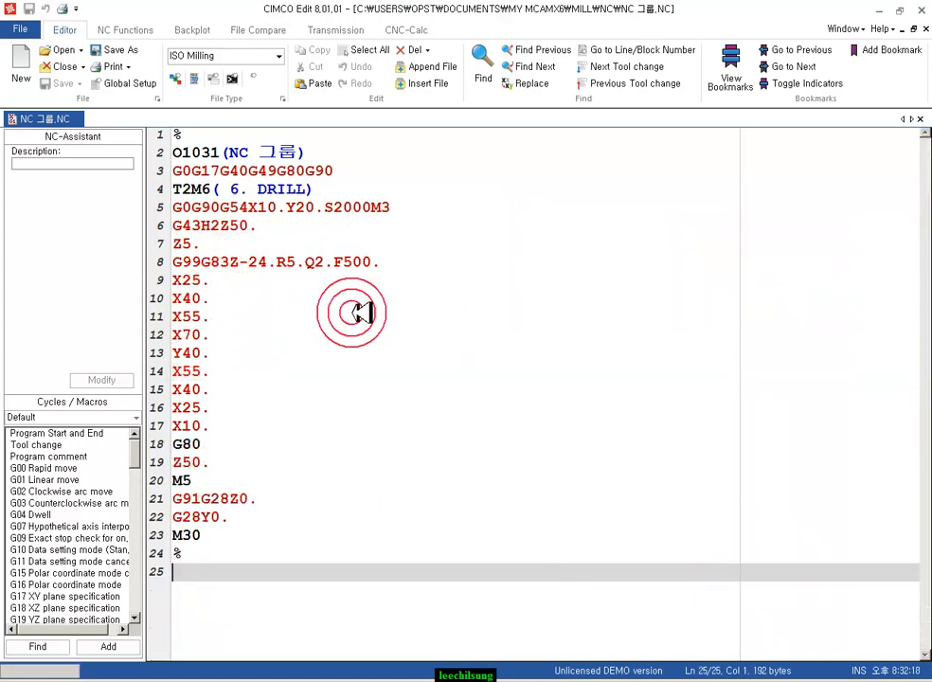
# Examine the G99G83 deep hole drilling line and its Q2. peck value in enlarged text
pyautogui.moveTo(235, 279); pyautogui.dragTo(183, 279)
pyautogui.moveTo(339, 284); pyautogui.dragTo(338, 285)
pyautogui.moveTo(308, 243); pyautogui.dragTo(338, 283)
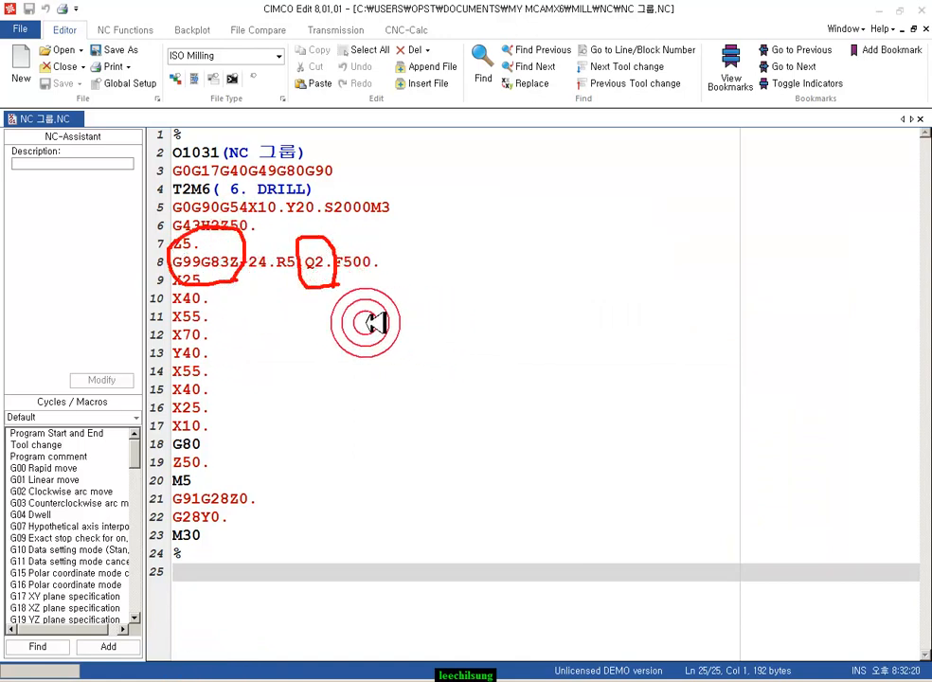
pyautogui.rightClick(654, 347)
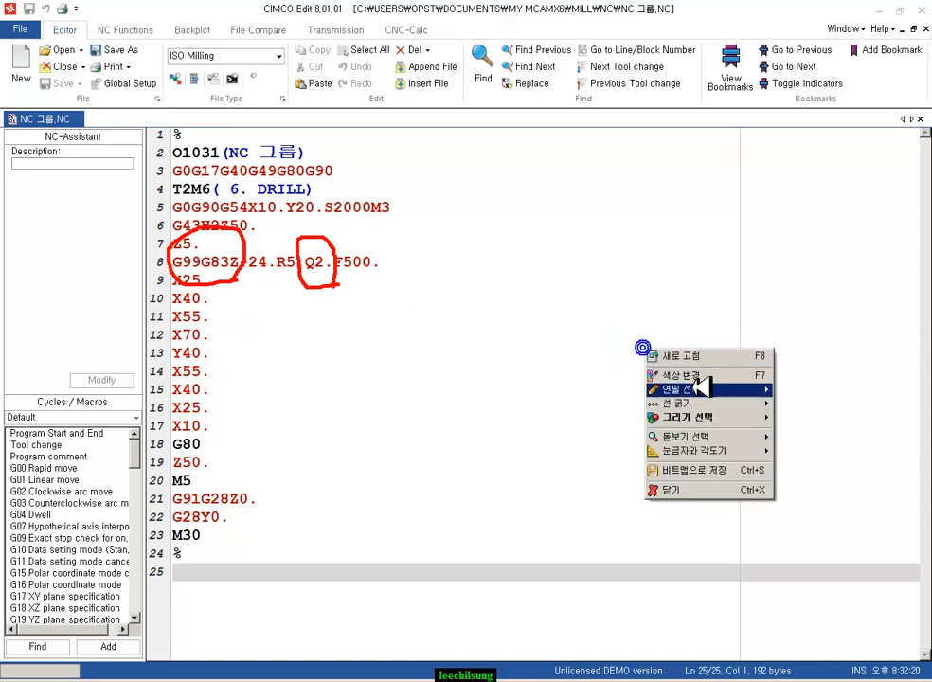
pyautogui.click(689, 476)
pyautogui.keyDown('ctrl'); pyautogui.scroll(2, 267, 274); pyautogui.keyUp('ctrl')
pyautogui.keyDown('ctrl'); pyautogui.scroll(7, 256, 276); pyautogui.keyUp('ctrl')
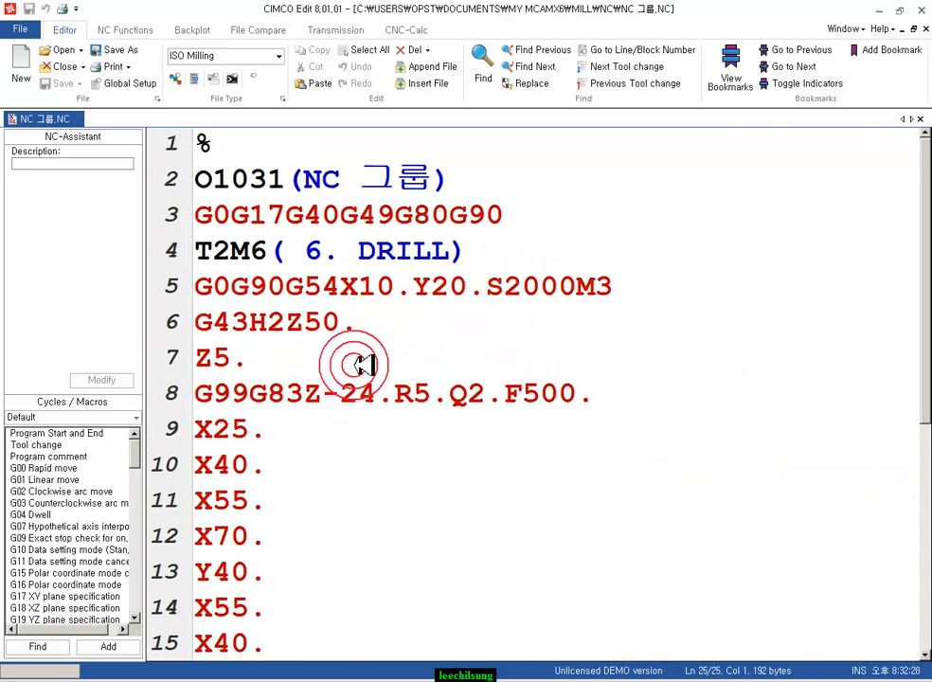
pyautogui.moveTo(634, 415); pyautogui.dragTo(531, 415)
pyautogui.click(168, 409)
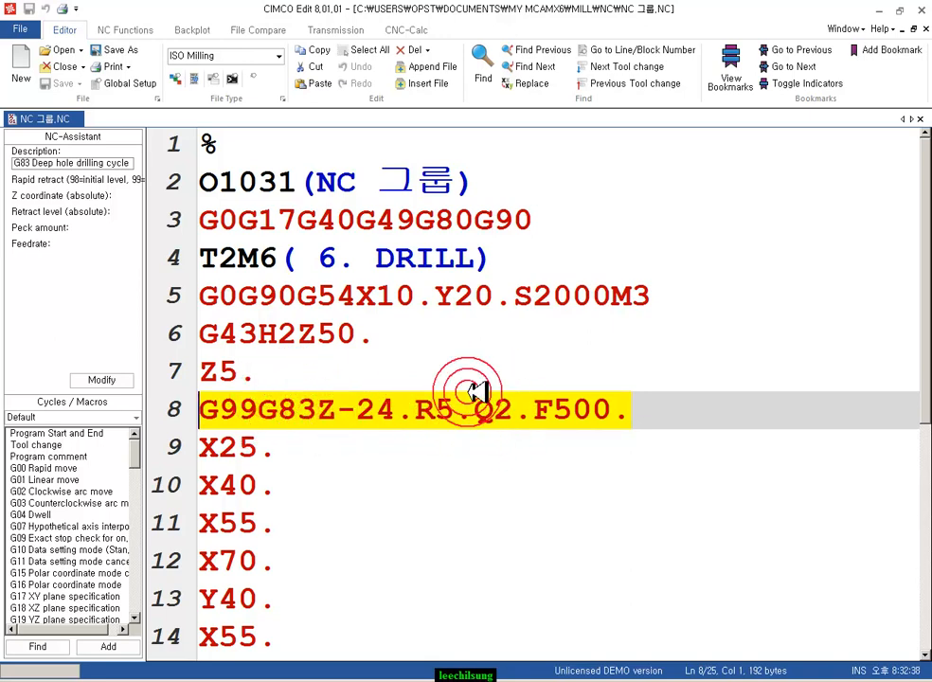
pyautogui.click(569, 335)
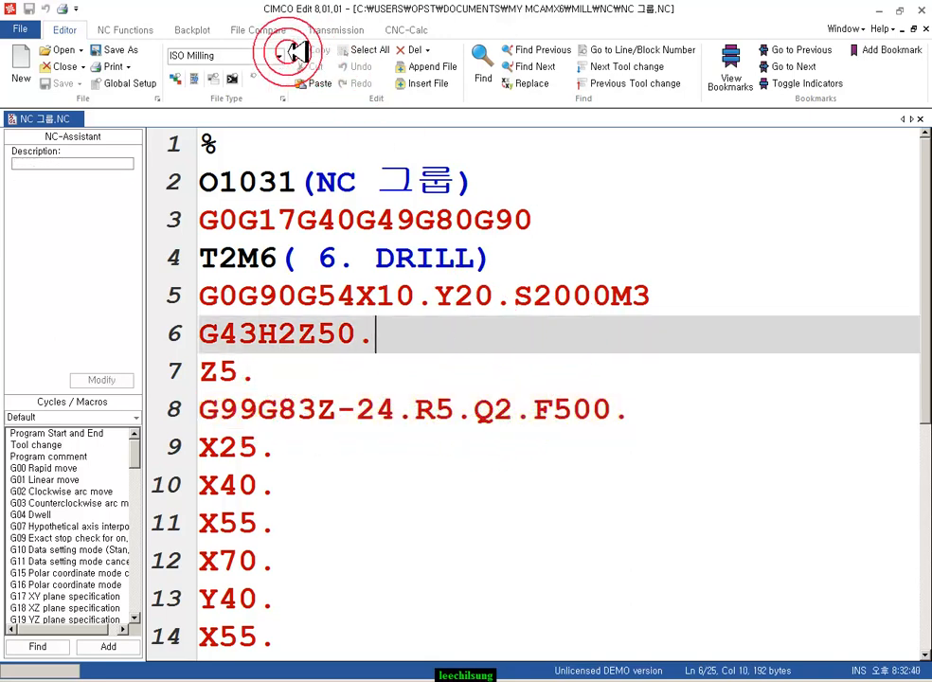
# Set the program language to Korean in CIMCO Edit's global setup and close the program
pyautogui.click(134, 83)
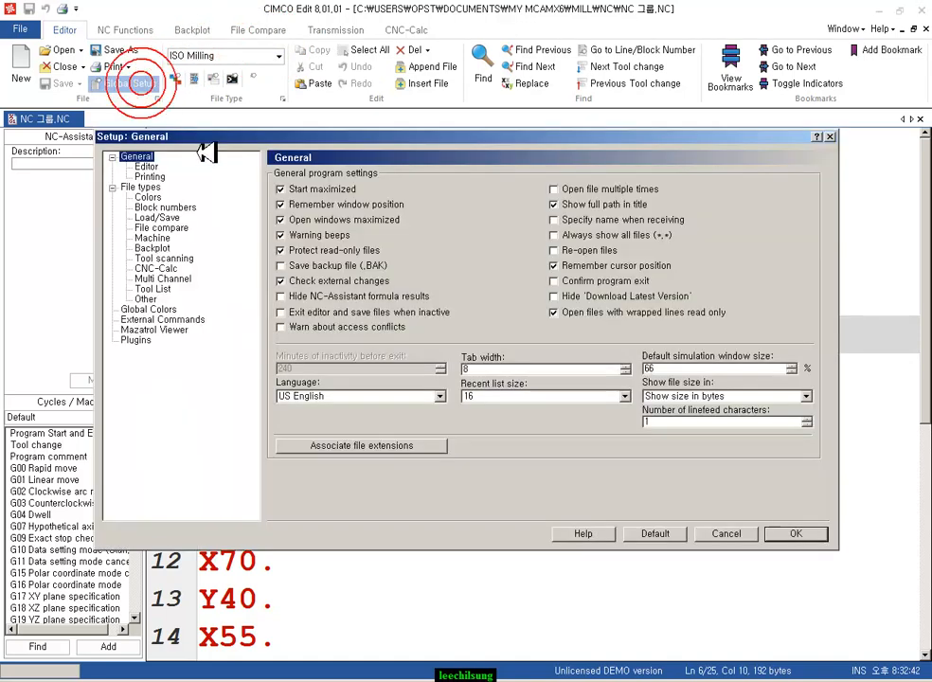
pyautogui.click(406, 398)
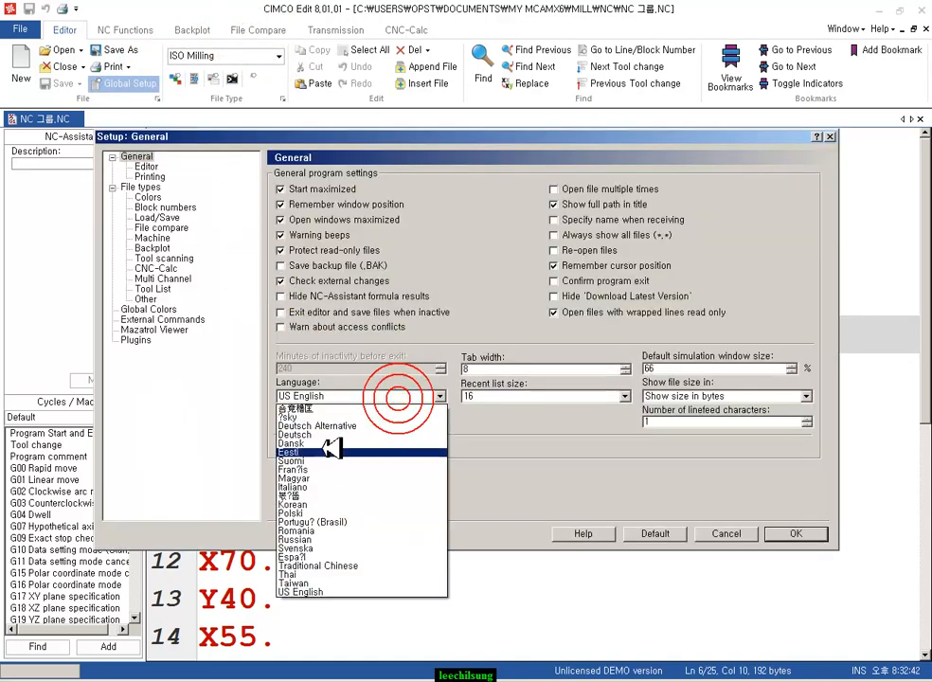
pyautogui.click(312, 505)
pyautogui.click(791, 533)
pyautogui.click(594, 370)
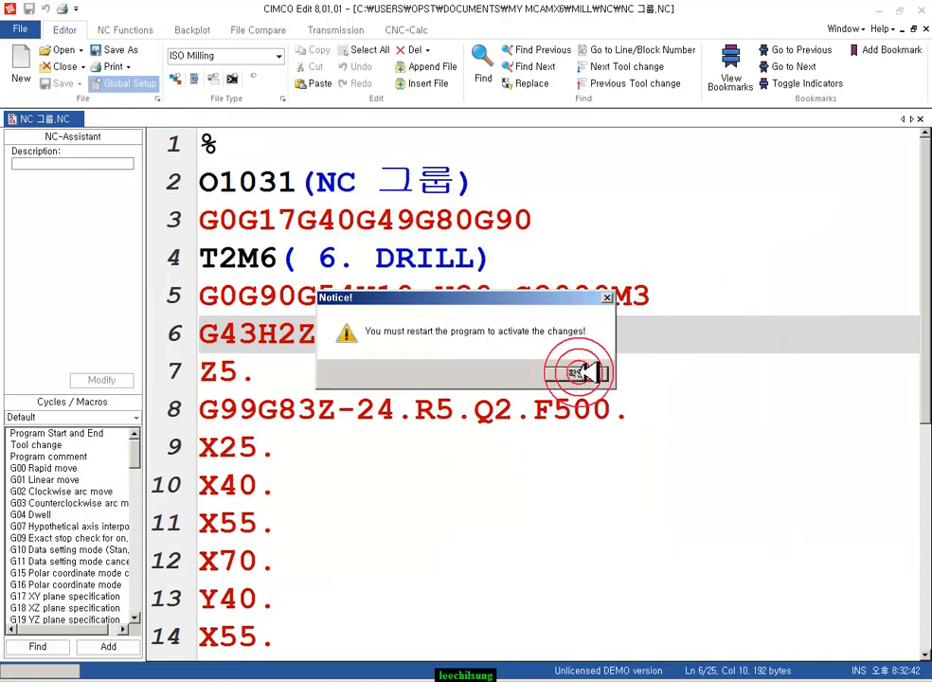
pyautogui.click(921, 8)
# Post only the peck drill operation again from Mastercam and enlarge the NC code in the reopened editor
pyautogui.click(179, 200)
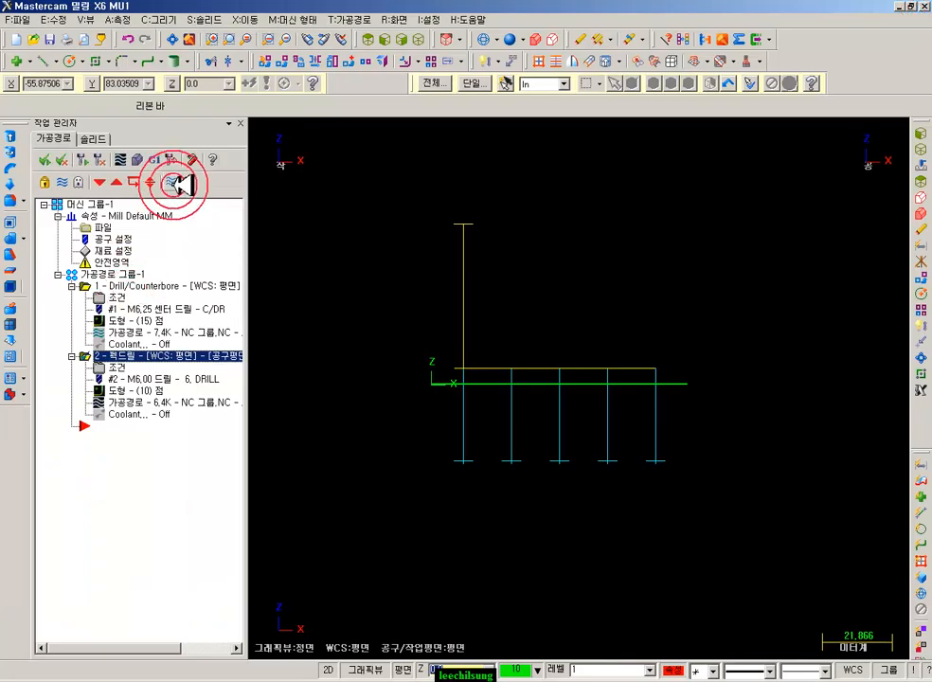
pyautogui.click(122, 385)
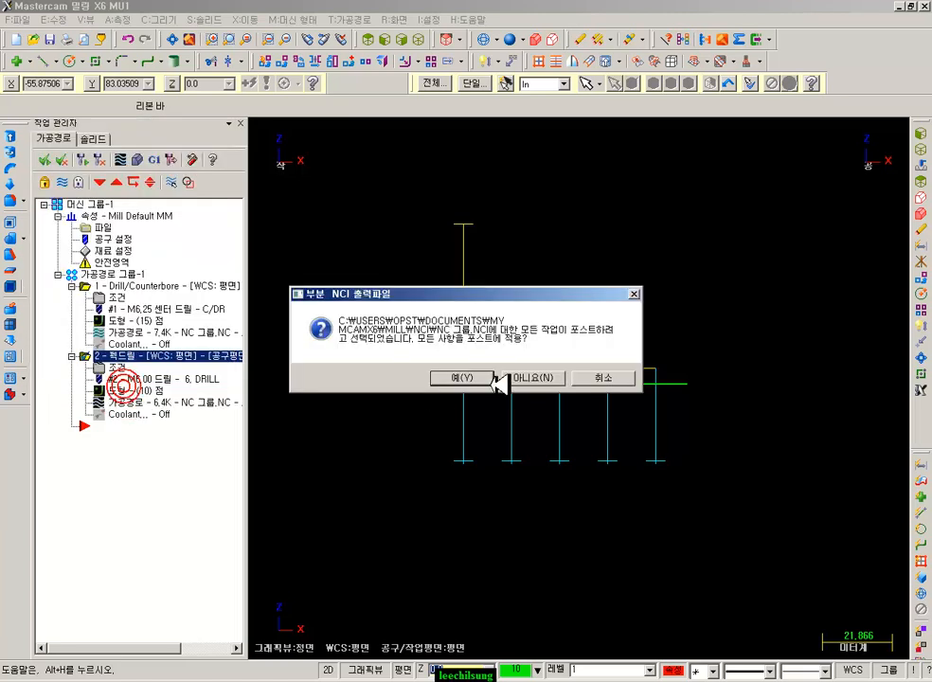
pyautogui.click(528, 378)
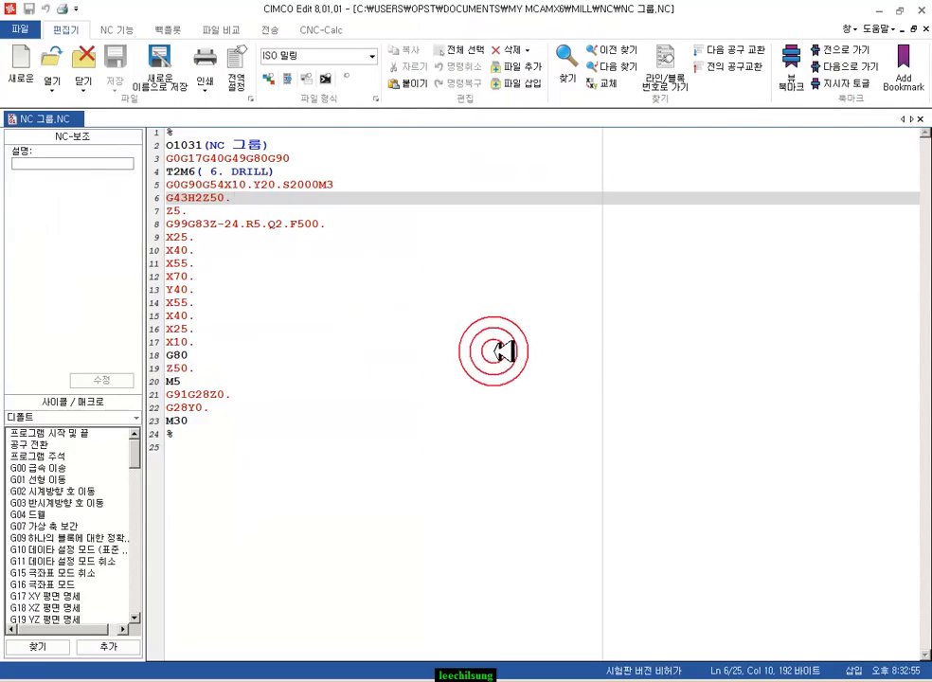
pyautogui.click(493, 341)
pyautogui.keyDown('ctrl'); pyautogui.scroll(3, 491, 339); pyautogui.keyUp('ctrl')
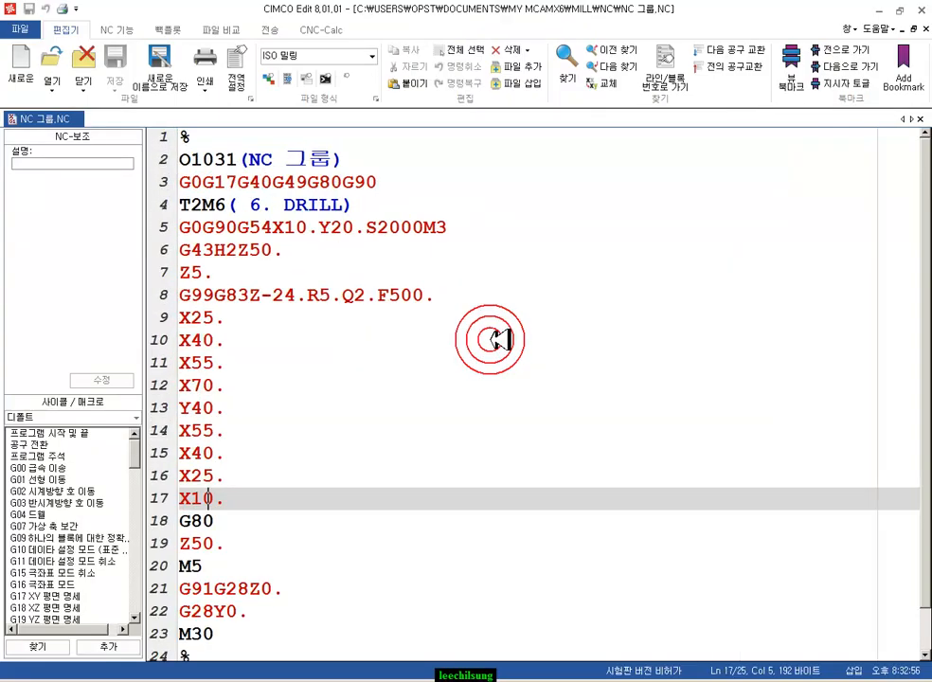
# Open a backplot of the NC program and define tool T2 as a 드릴 (drill) with a diameter of 6
pyautogui.click(171, 28)
pyautogui.click(26, 68)
pyautogui.moveTo(654, 478); pyautogui.dragTo(764, 491)
pyautogui.click(556, 66)
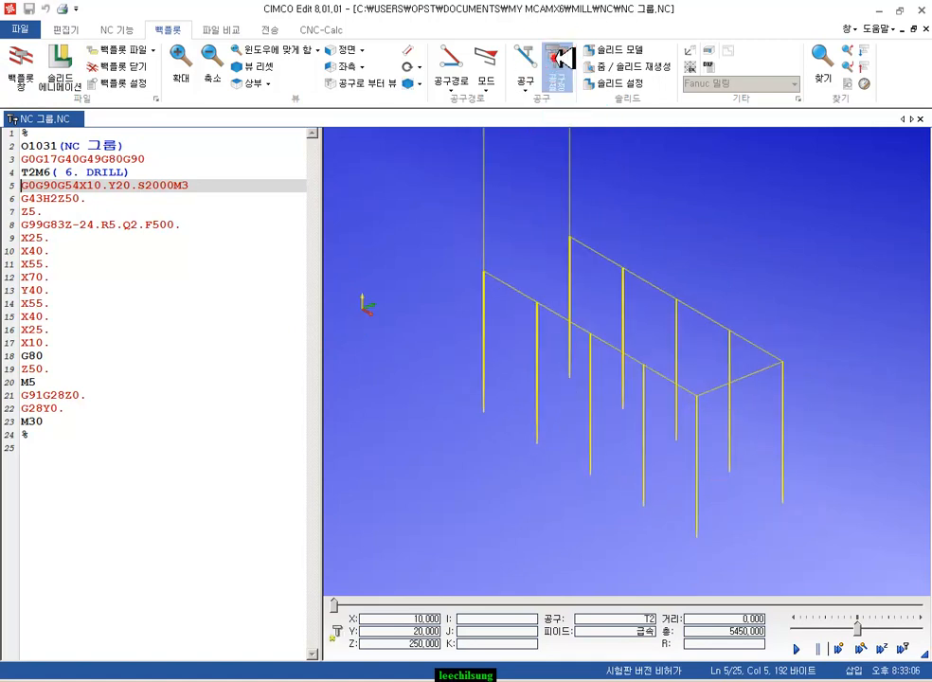
pyautogui.click(540, 225)
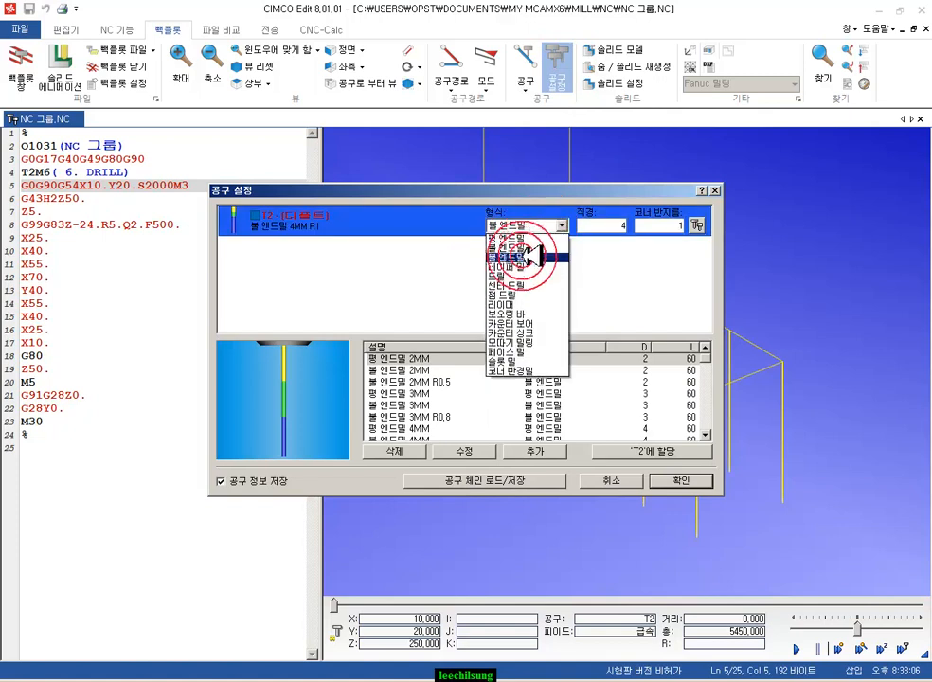
pyautogui.click(531, 275)
pyautogui.click(614, 225)
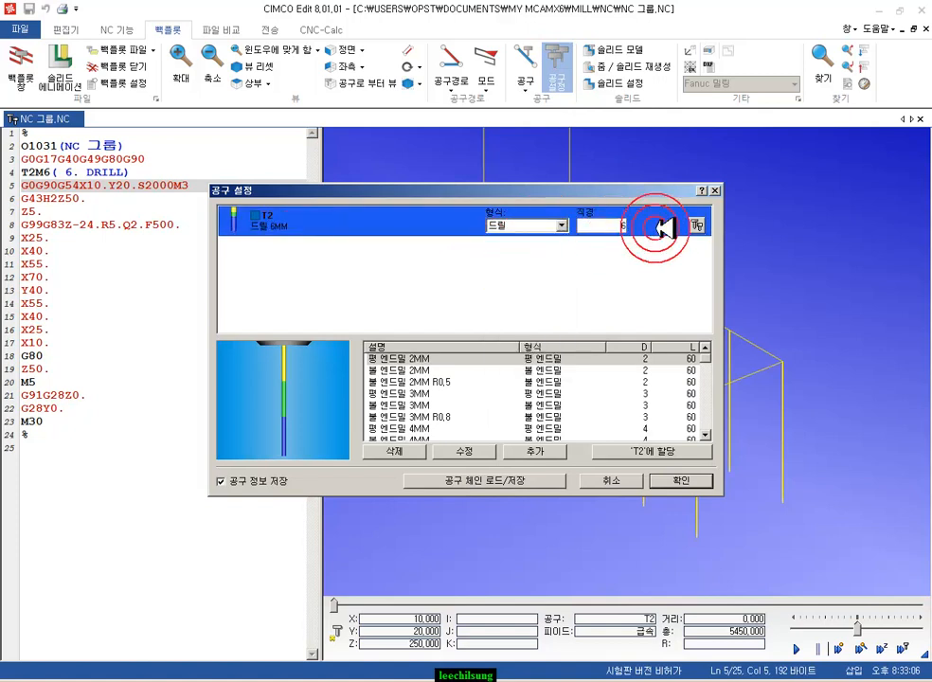
pyautogui.click(684, 480)
# Play the backplot simulation of the peck drilling and watch it from the front view (정면)
pyautogui.scroll(-2, 570, 363)
pyautogui.click(818, 650)
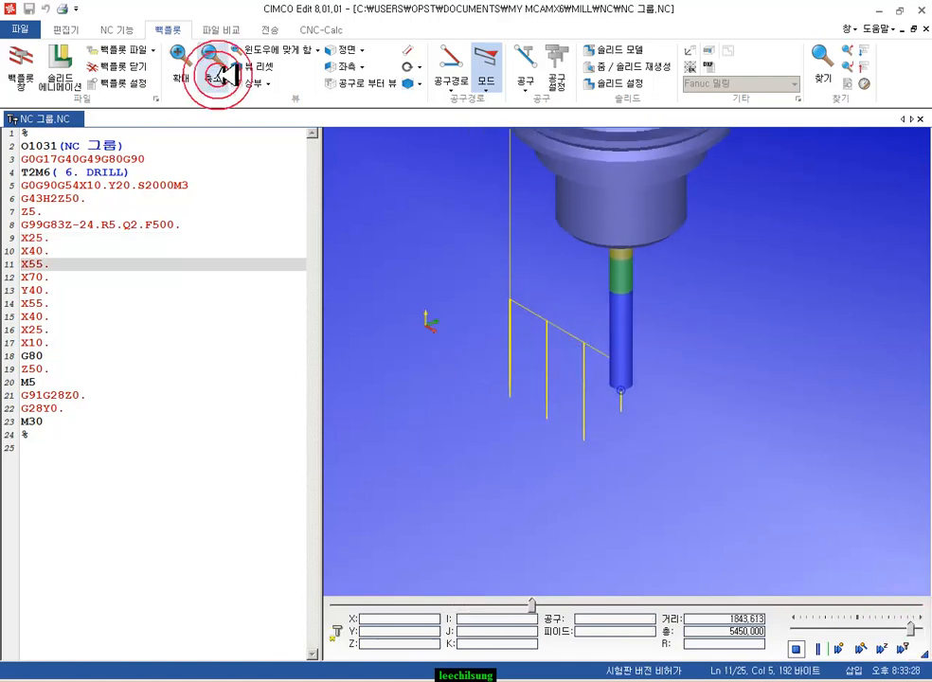
pyautogui.click(340, 49)
pyautogui.moveTo(422, 322); pyautogui.dragTo(441, 471)
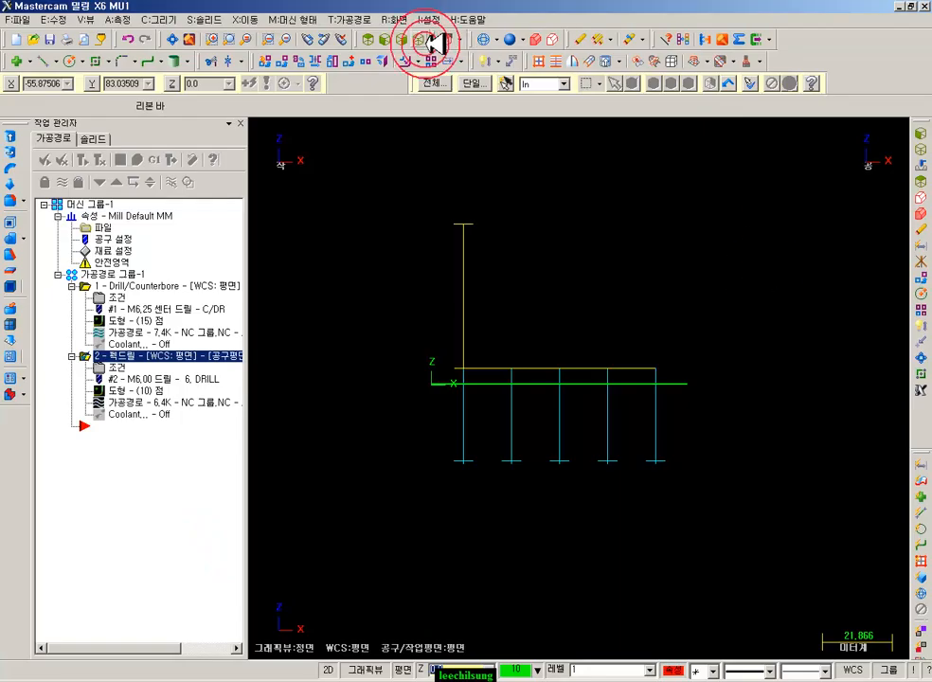
# Run the solid machining simulation of every operation in 가공경로 그룹-1 from the isometric view
pyautogui.click(426, 41)
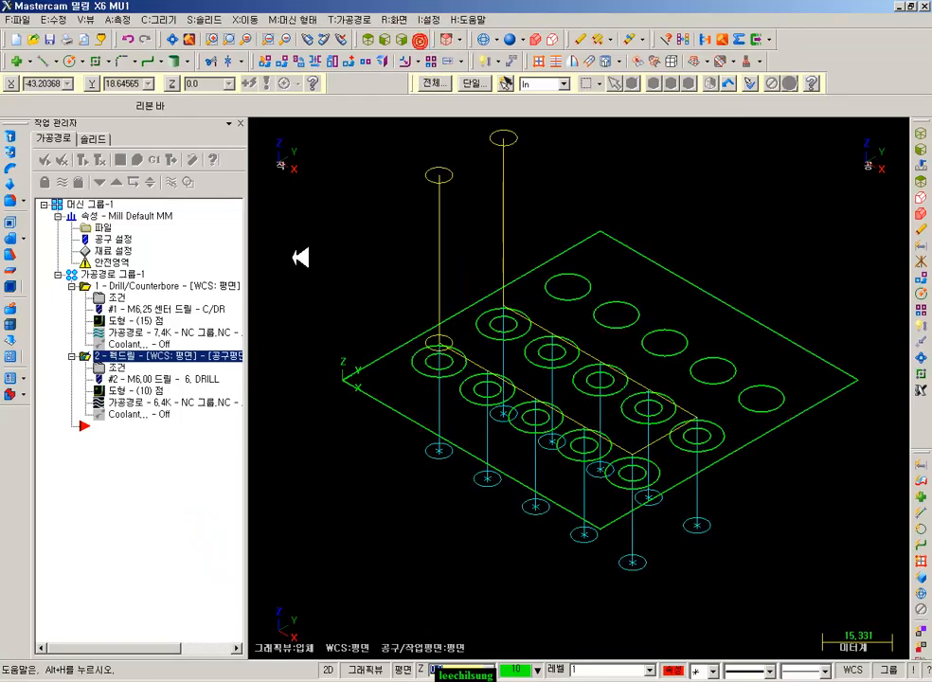
pyautogui.click(133, 274)
pyautogui.click(140, 158)
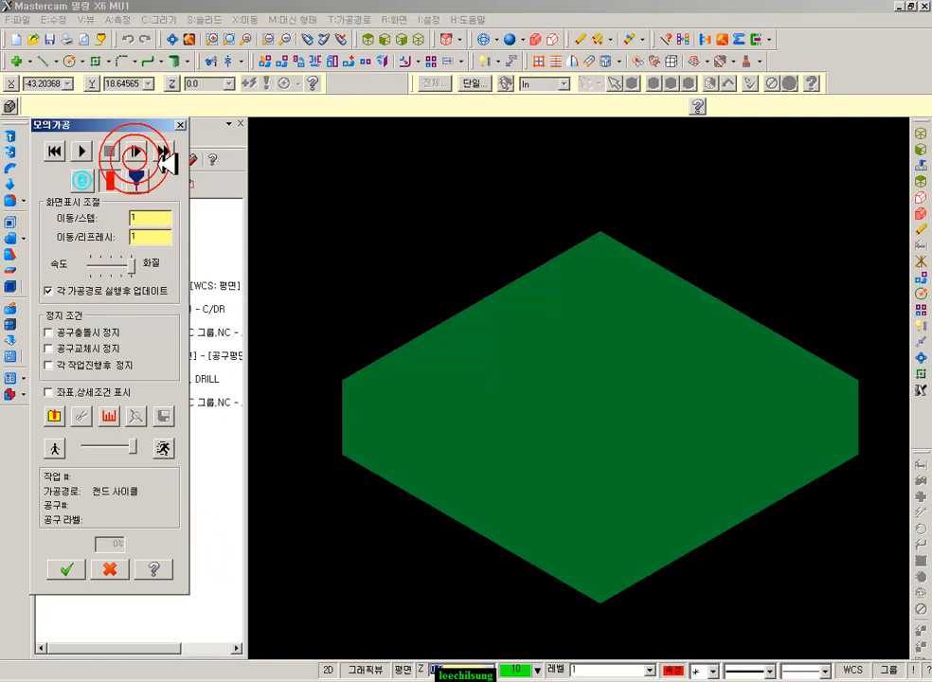
pyautogui.click(163, 150)
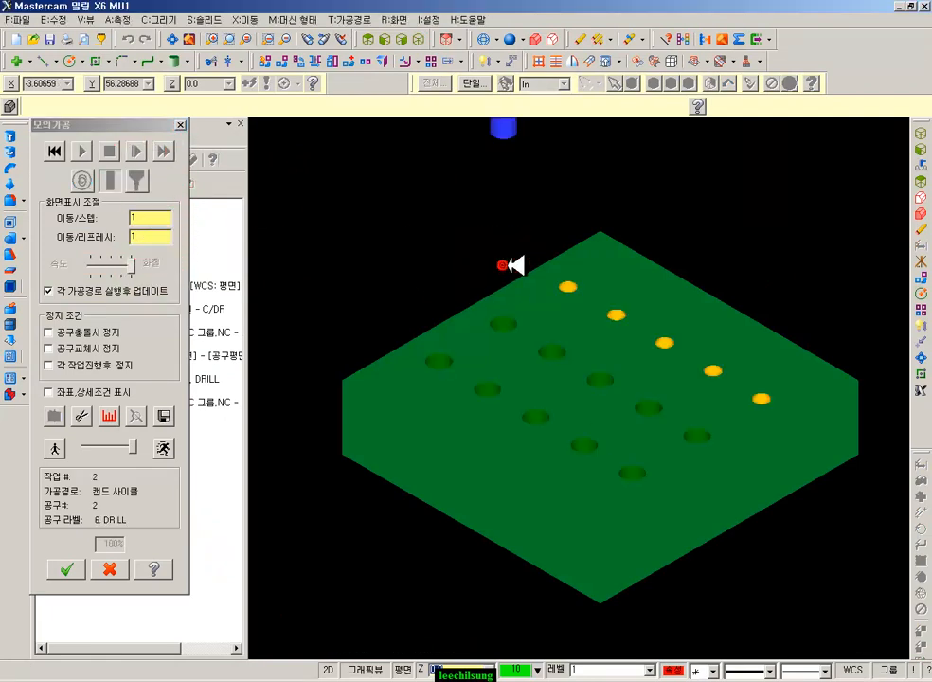
# Examine the center-drilled and peck-drilled holes in the simulated stock from several angles and close the simulation
pyautogui.scroll(5, 602, 458)
pyautogui.moveTo(606, 460); pyautogui.dragTo(606, 493, button='middle')
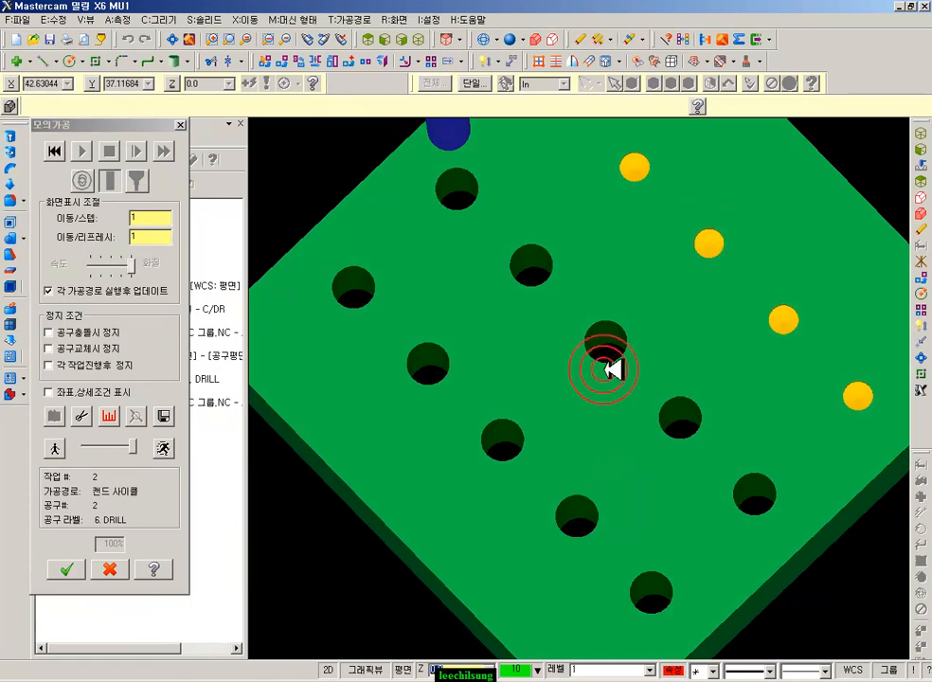
pyautogui.scroll(1, 622, 369)
pyautogui.scroll(-1, 510, 379)
pyautogui.moveTo(510, 381)
pyautogui.mouseDown(button='middle')
pyautogui.moveTo(550, 412)
pyautogui.moveTo(526, 391)
pyautogui.moveTo(619, 393)
pyautogui.moveTo(564, 393)
pyautogui.moveTo(556, 407)
pyautogui.moveTo(557, 386)
pyautogui.moveTo(604, 379)
pyautogui.moveTo(615, 366)
pyautogui.moveTo(651, 392)
pyautogui.moveTo(637, 392)
pyautogui.moveTo(654, 378)
pyautogui.mouseUp(button='middle')
pyautogui.scroll(4, 785, 238)
pyautogui.moveTo(780, 237); pyautogui.dragTo(724, 247, button='middle')
pyautogui.scroll(1, 578, 325)
pyautogui.moveTo(578, 324); pyautogui.dragTo(588, 294, button='middle')
pyautogui.scroll(-3, 723, 260)
pyautogui.moveTo(560, 376); pyautogui.dragTo(590, 361, button='middle')
pyautogui.click(110, 566)
# Examine the hole circles and drill toolpaths in the wireframe model up close, with both operations collapsed in the operations list
pyautogui.scroll(15, 493, 404)
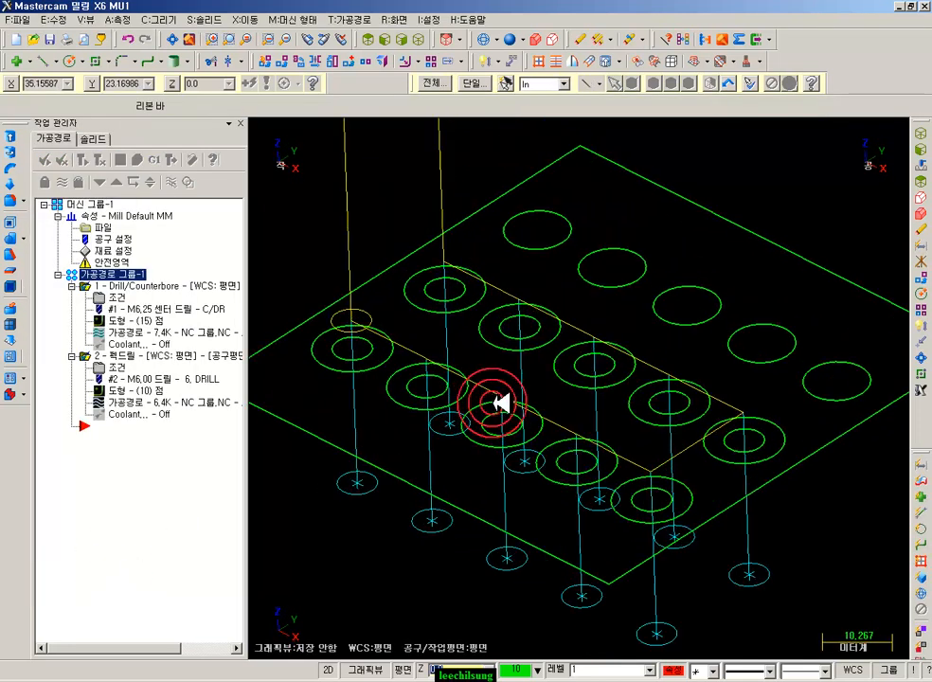
pyautogui.moveTo(577, 433)
pyautogui.mouseDown(button='middle')
pyautogui.moveTo(580, 422)
pyautogui.moveTo(592, 433)
pyautogui.moveTo(586, 447)
pyautogui.mouseUp(button='middle')
pyautogui.scroll(8, 585, 447)
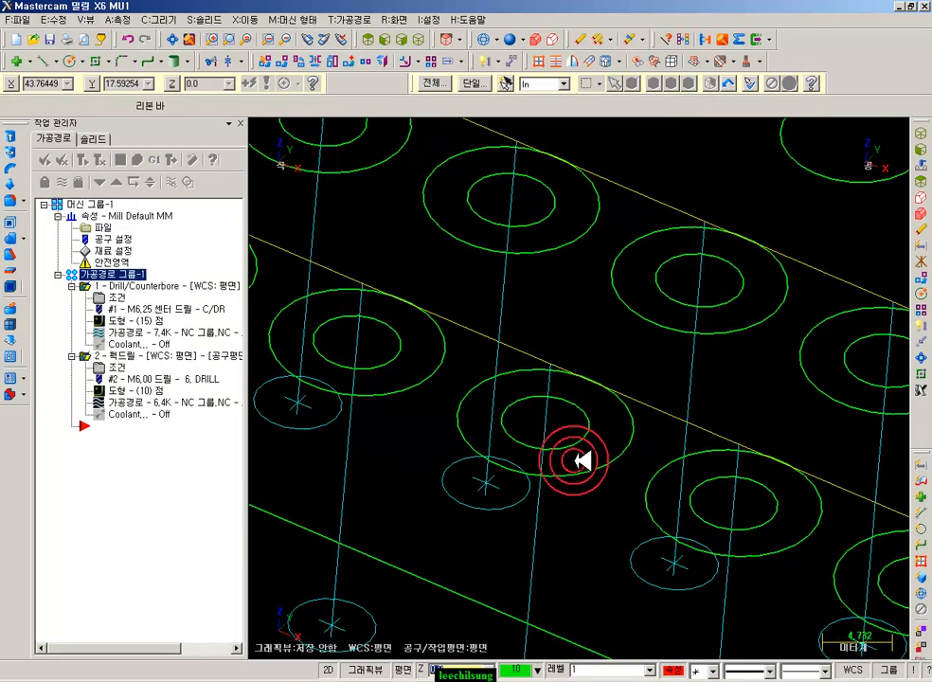
pyautogui.scroll(-3, 575, 430)
pyautogui.moveTo(591, 402)
pyautogui.mouseDown(button='middle')
pyautogui.moveTo(599, 368)
pyautogui.moveTo(622, 369)
pyautogui.moveTo(594, 385)
pyautogui.mouseUp(button='middle')
pyautogui.scroll(-12, 472, 407)
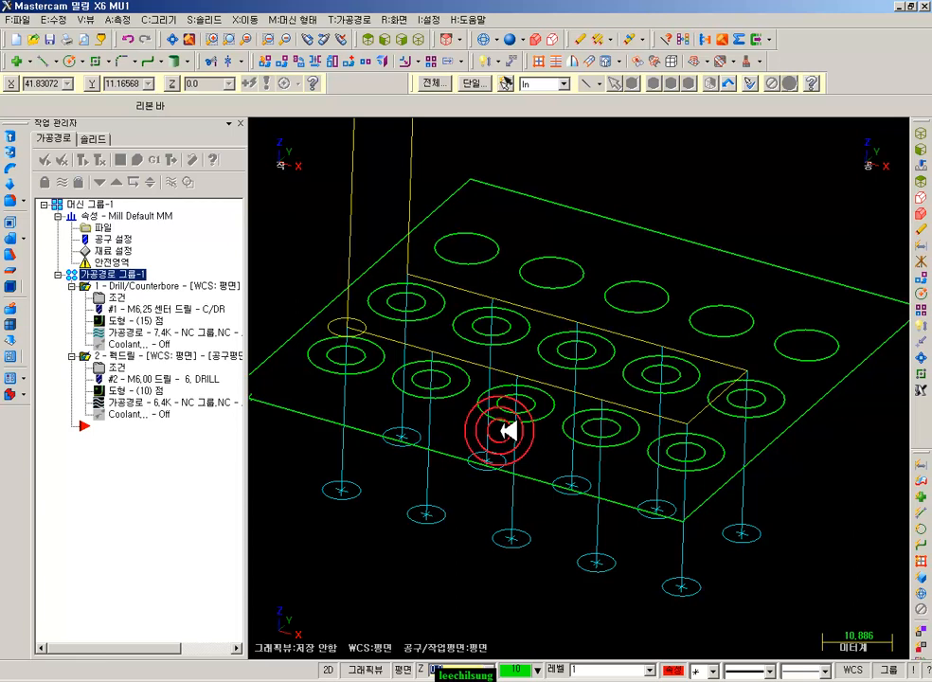
pyautogui.click(71, 285)
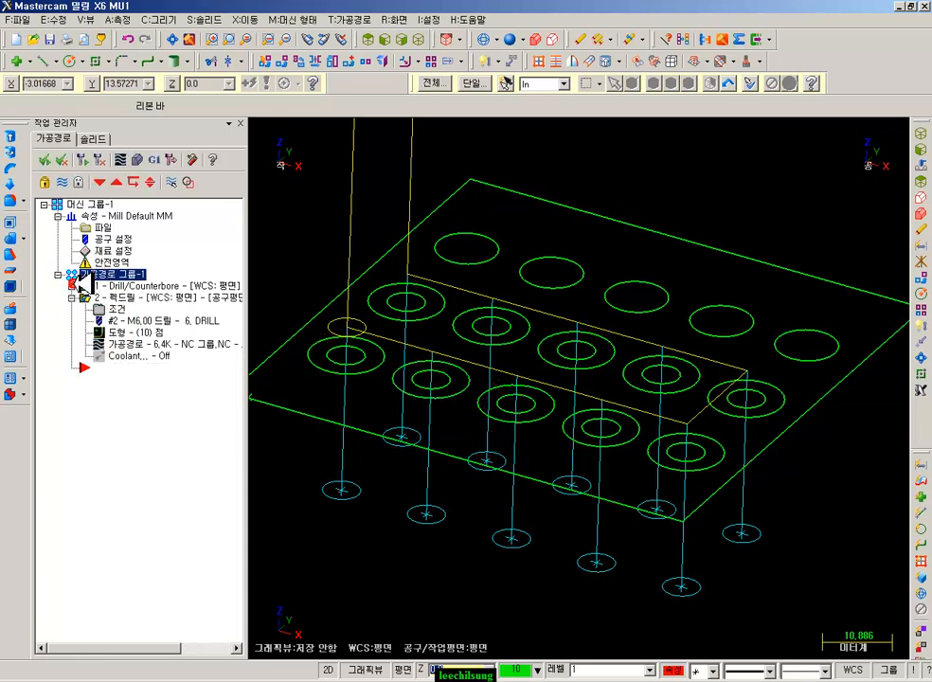
pyautogui.scroll(-4, 568, 393)
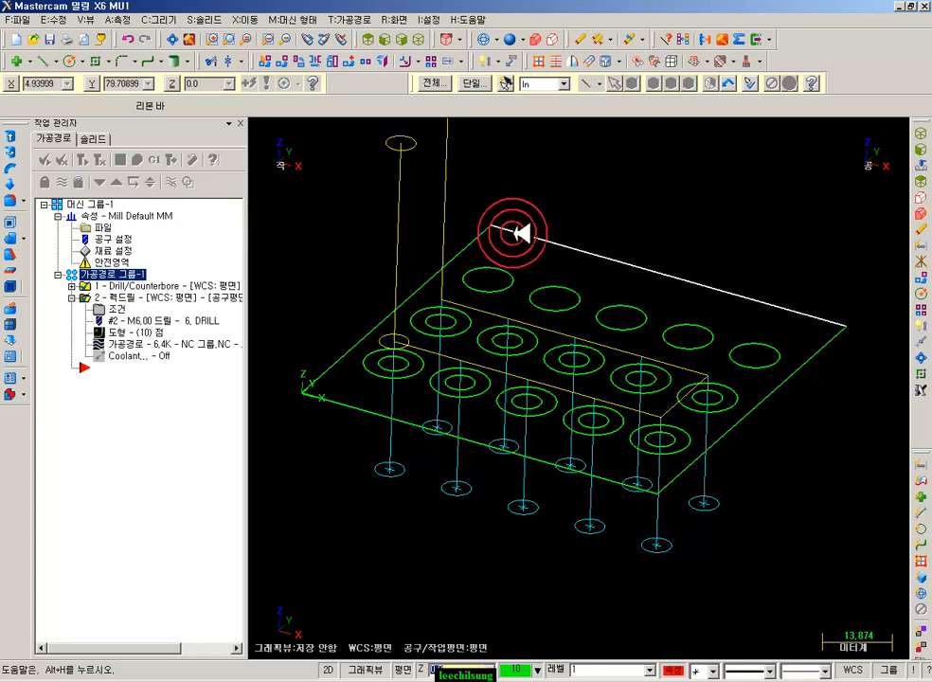
pyautogui.scroll(5, 676, 569)
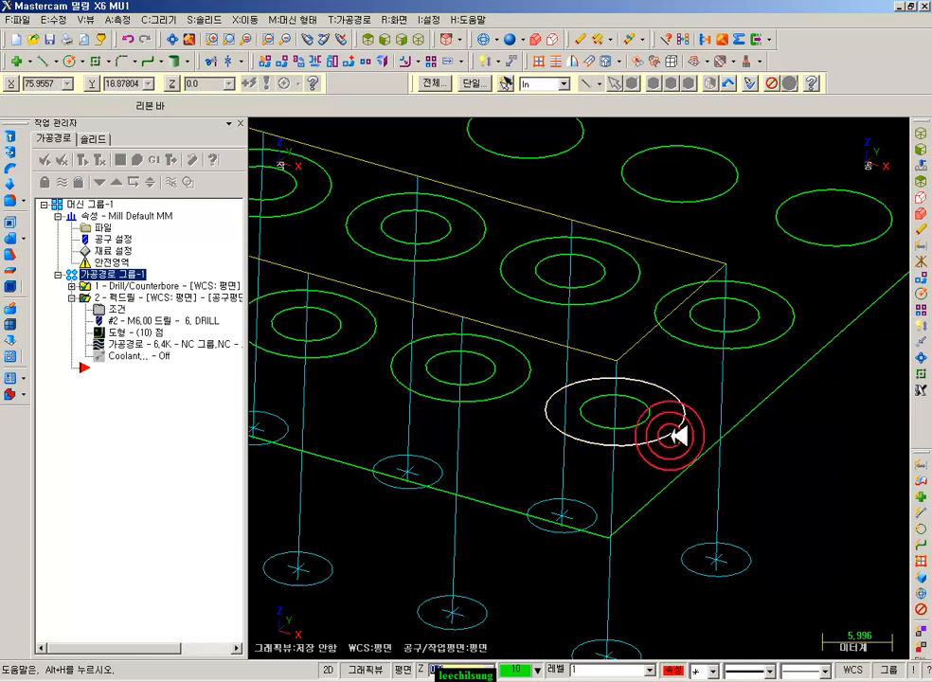
pyautogui.scroll(2, 681, 448)
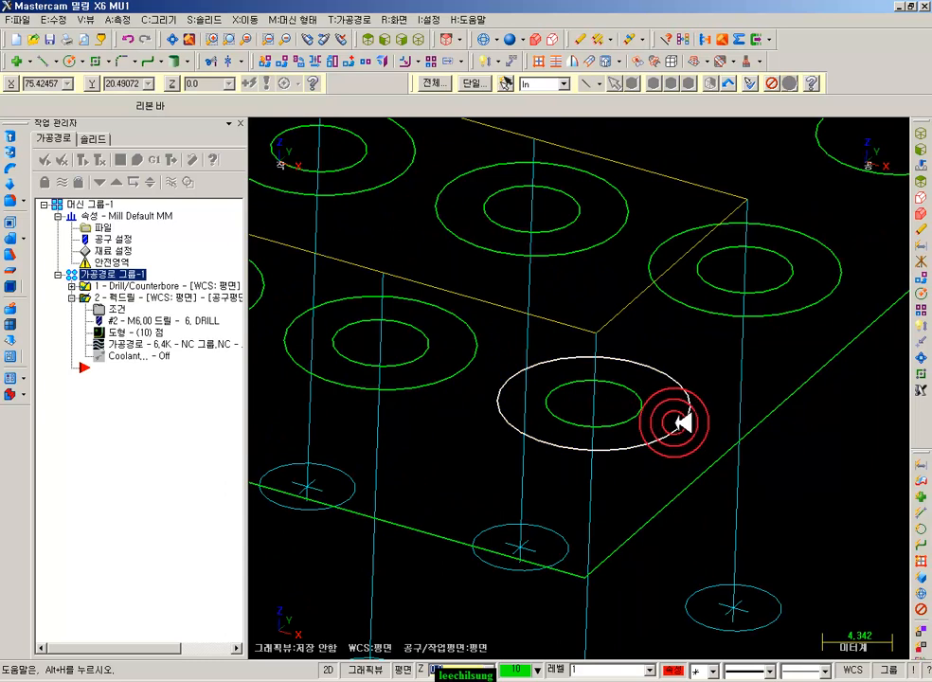
pyautogui.scroll(-2, 593, 397)
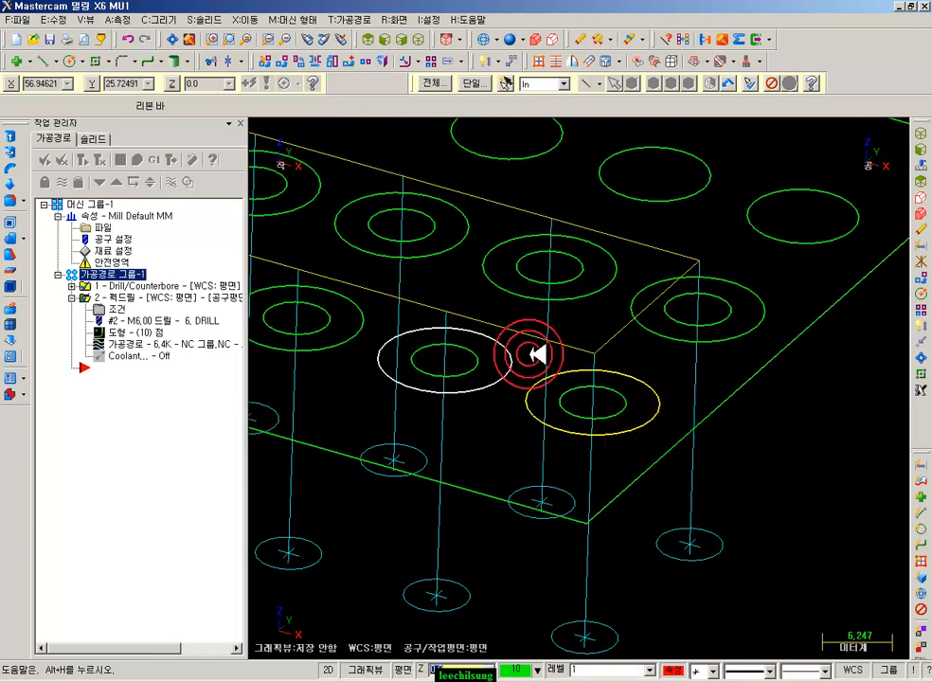
pyautogui.click(72, 298)
pyautogui.scroll(-2, 802, 505)
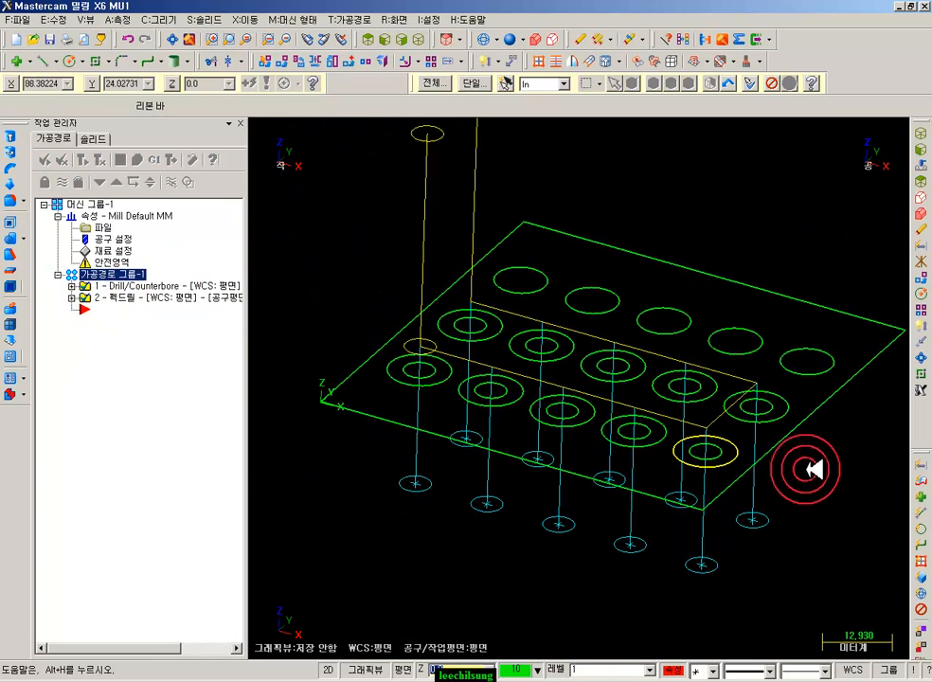
# In the top view, copy the peck drill (펙드릴) operation to the end of the toolpath group
pyautogui.click(374, 38)
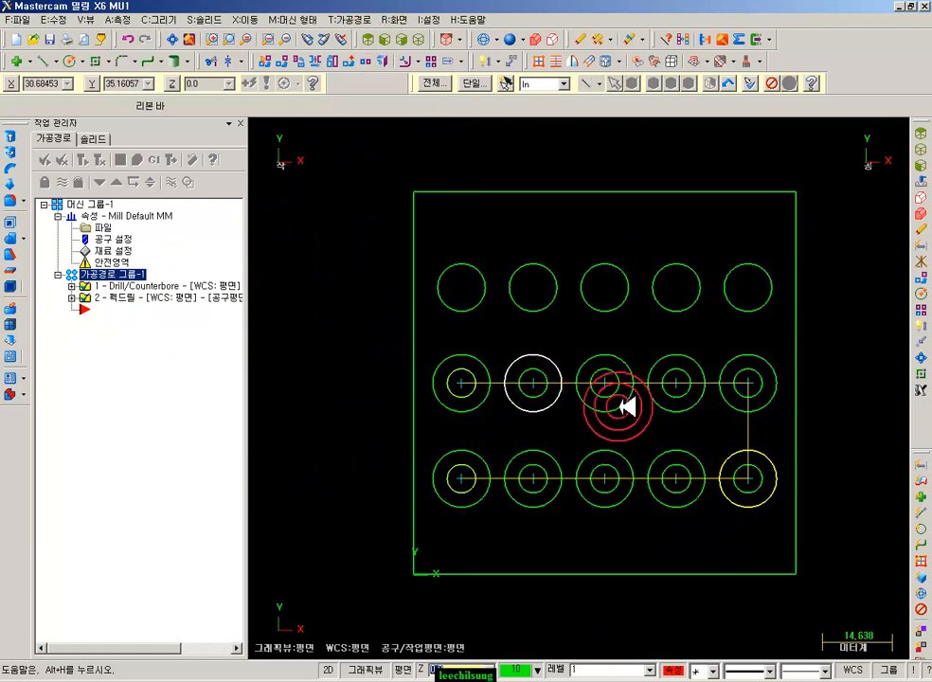
pyautogui.click(110, 298)
pyautogui.click(72, 286)
pyautogui.click(72, 360)
pyautogui.click(116, 358)
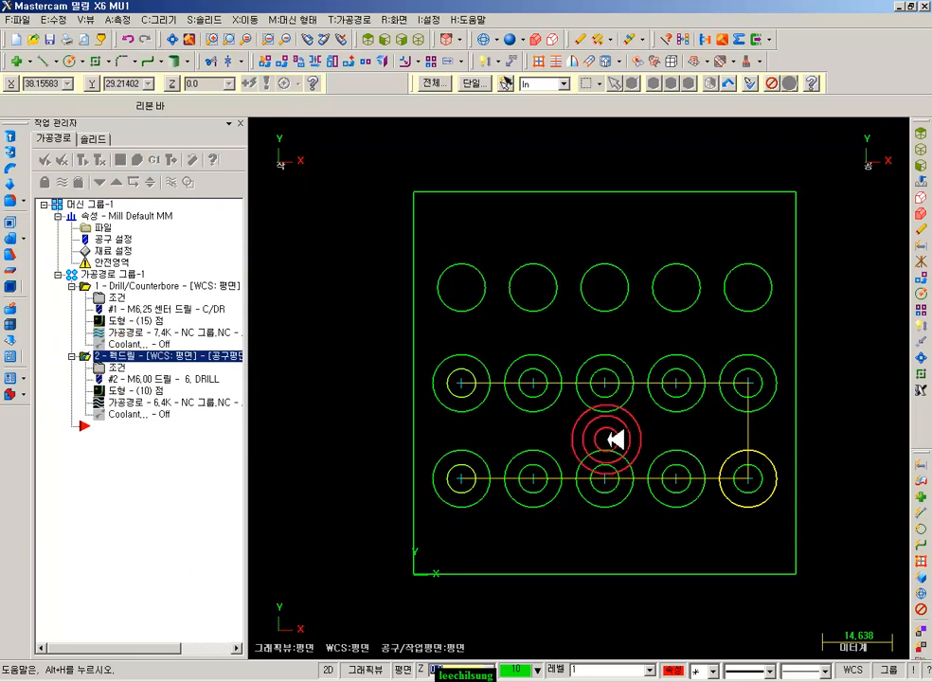
pyautogui.moveTo(119, 355); pyautogui.dragTo(118, 478)
pyautogui.moveTo(118, 478); pyautogui.dragTo(118, 417, button='right')
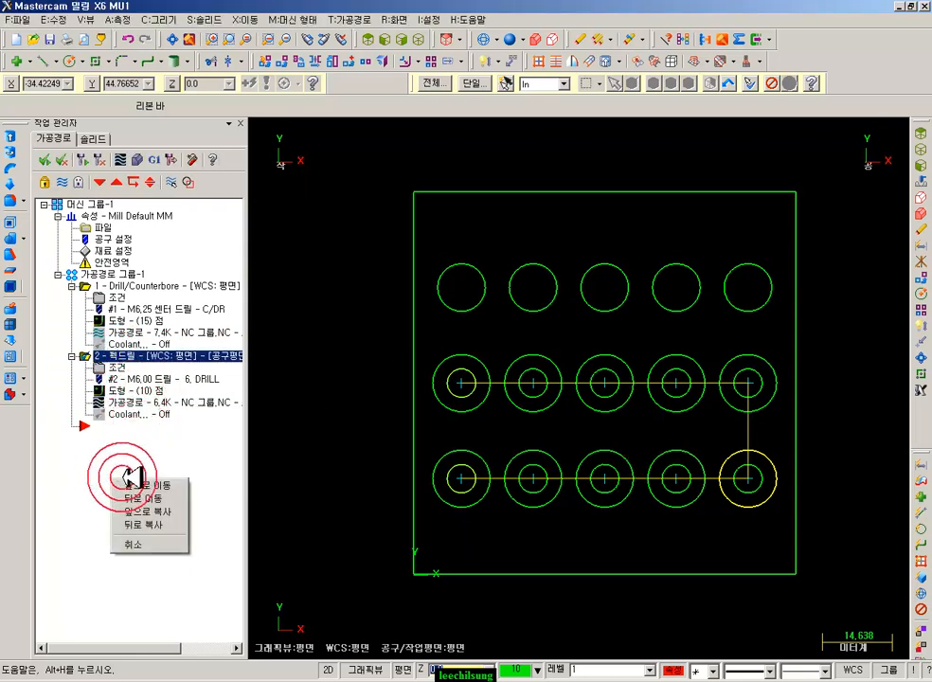
pyautogui.click(147, 468)
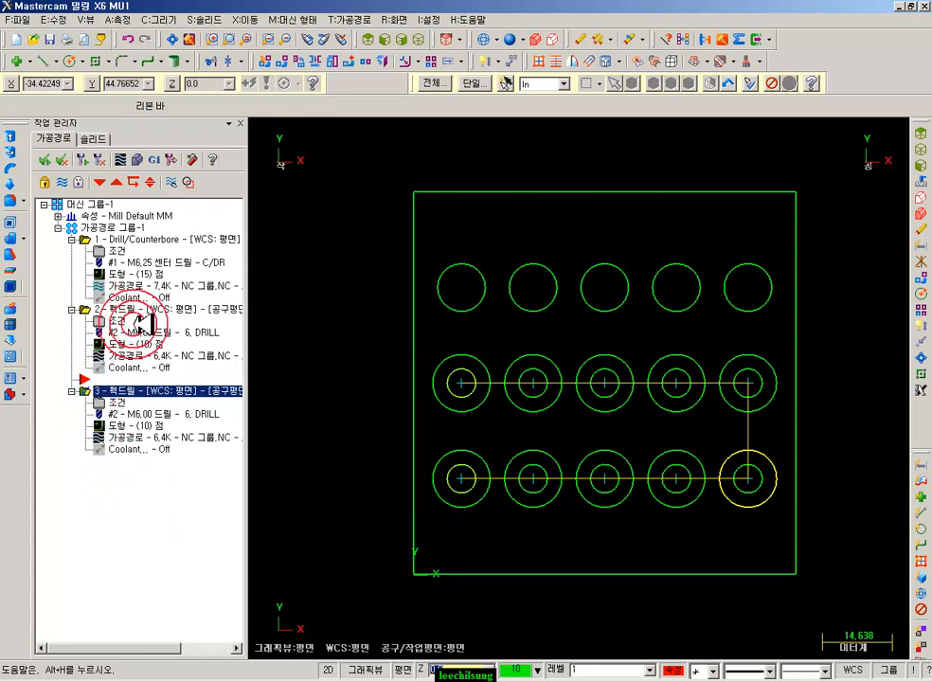
# In the copied operation's tool settings, filter the tool library to countersink tools with the diameter condition set to 취소
pyautogui.click(123, 403)
pyautogui.click(280, 168)
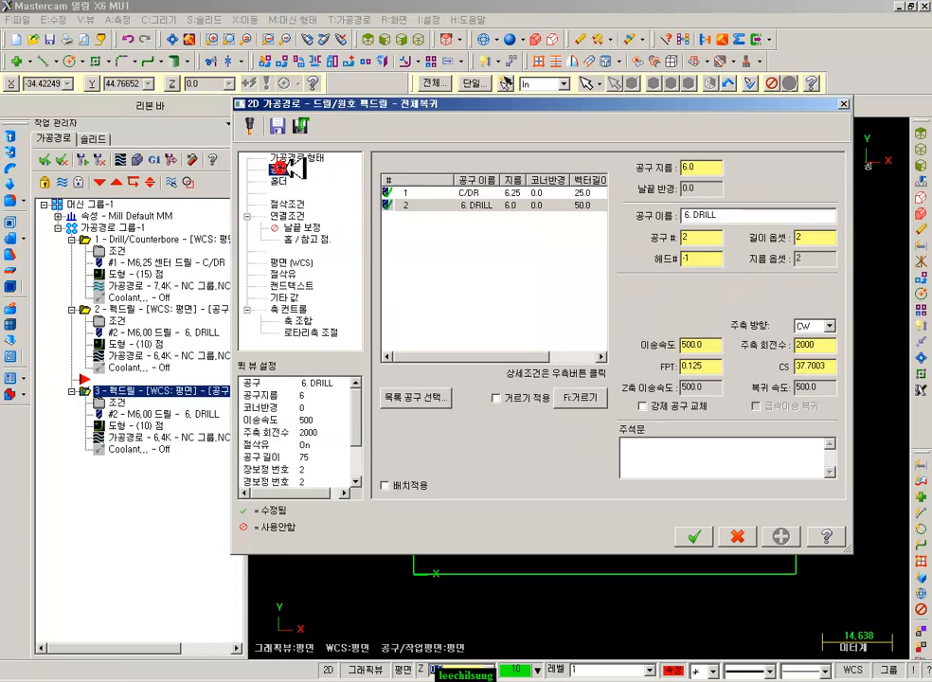
pyautogui.click(438, 400)
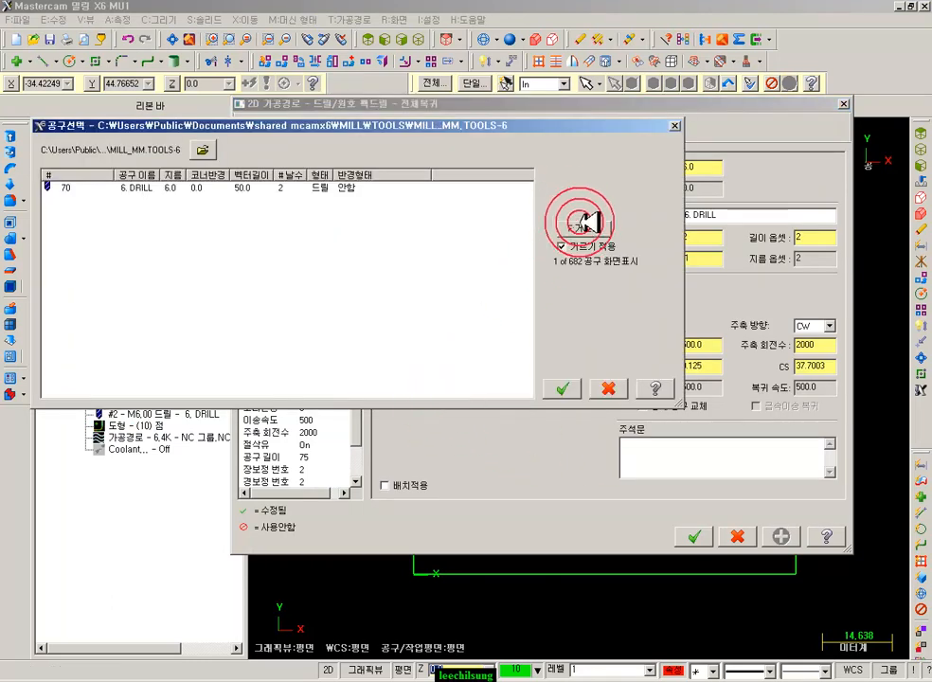
pyautogui.click(587, 229)
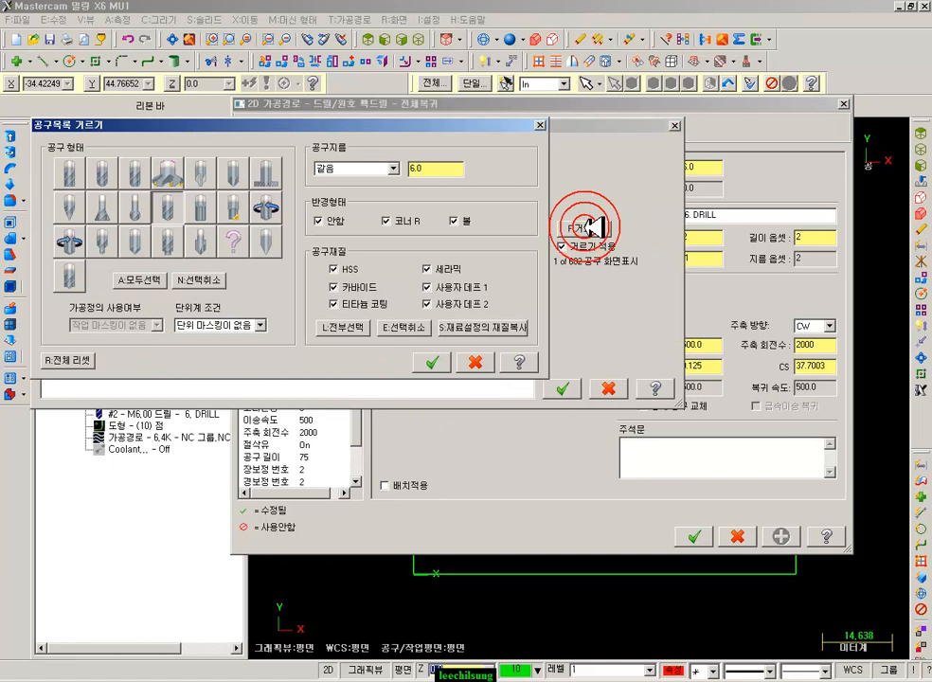
pyautogui.click(202, 243)
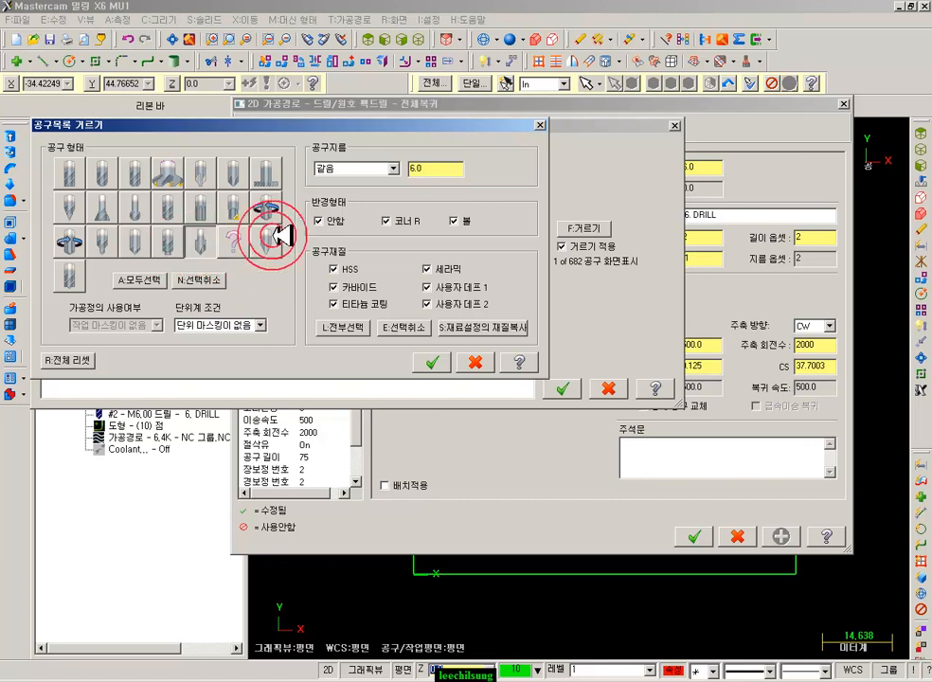
pyautogui.click(370, 169)
pyautogui.click(336, 180)
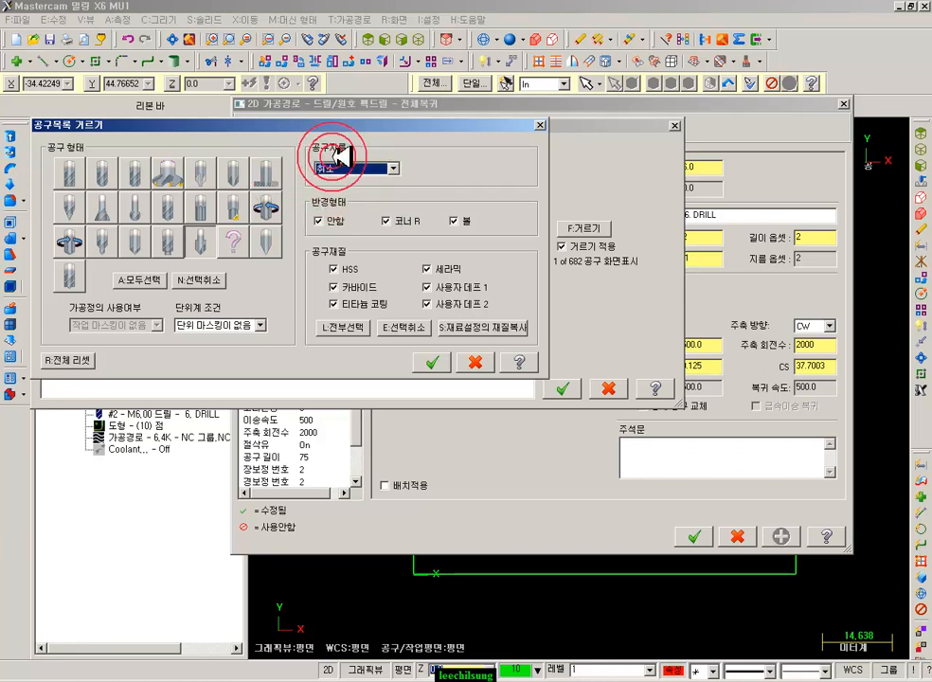
pyautogui.click(434, 361)
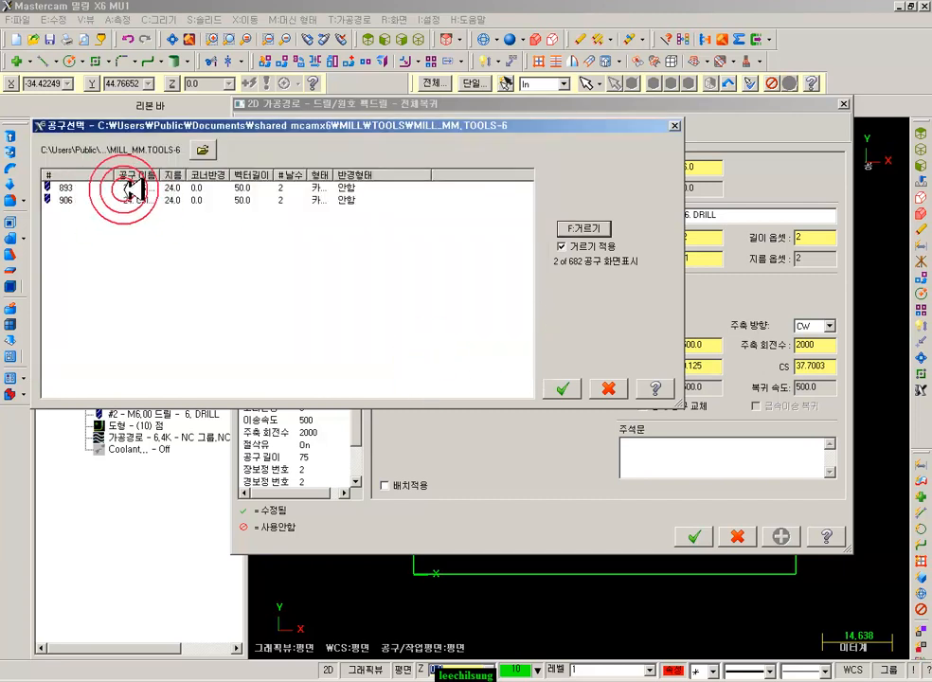
# Assign the library tool 24. CSINK 90 DEGREE to the copied operation
pyautogui.moveTo(199, 171); pyautogui.dragTo(225, 180)
pyautogui.click(186, 200)
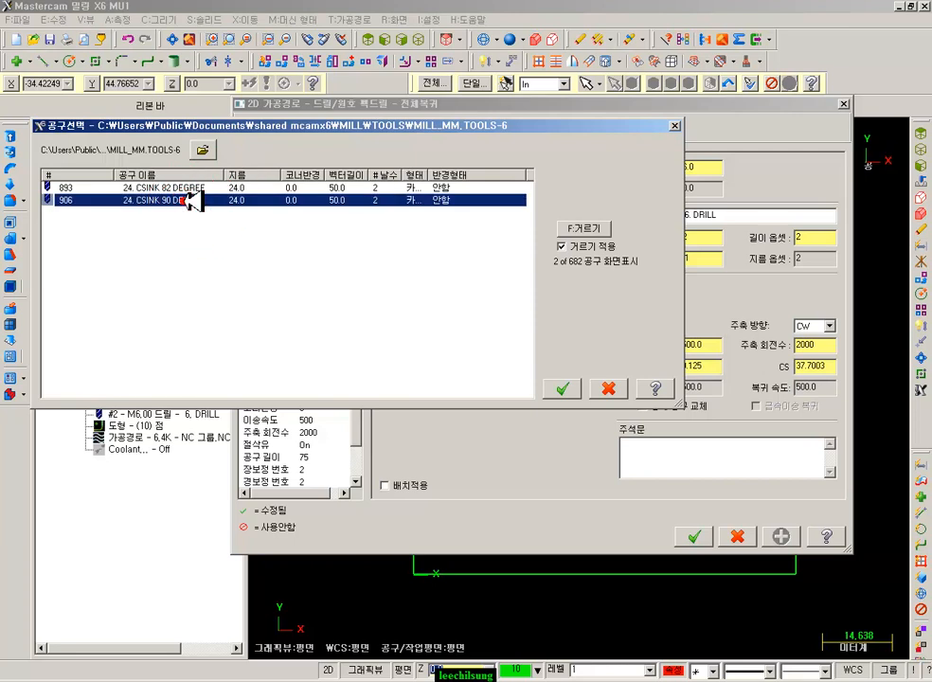
pyautogui.click(220, 317)
pyautogui.doubleClick(199, 198)
pyautogui.click(479, 218)
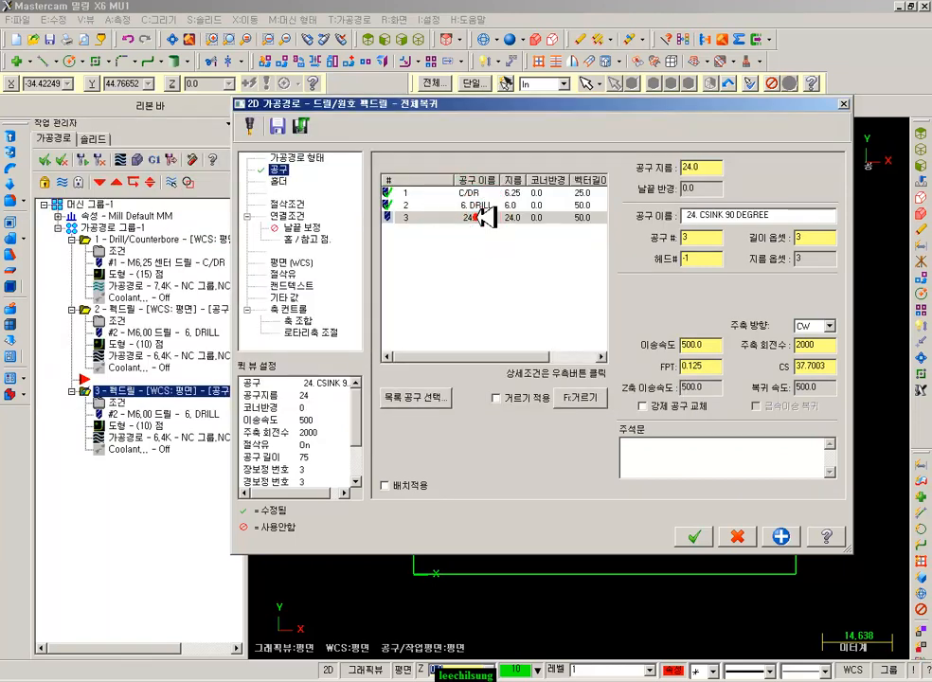
# Check the diameter and taper angle in the countersink's tool definition and accept it
pyautogui.doubleClick(483, 218)
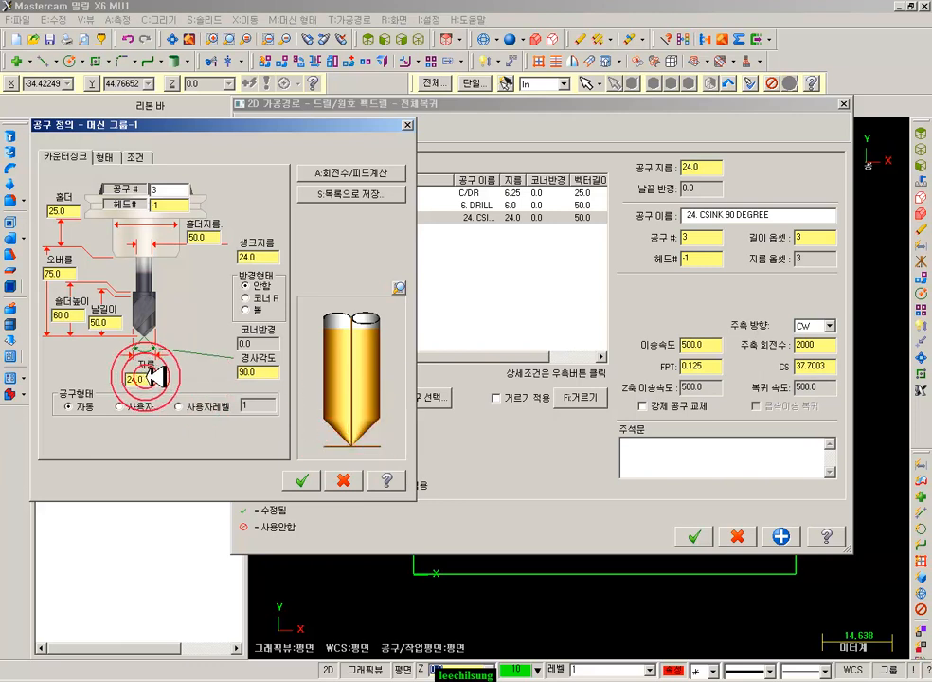
pyautogui.click(252, 373)
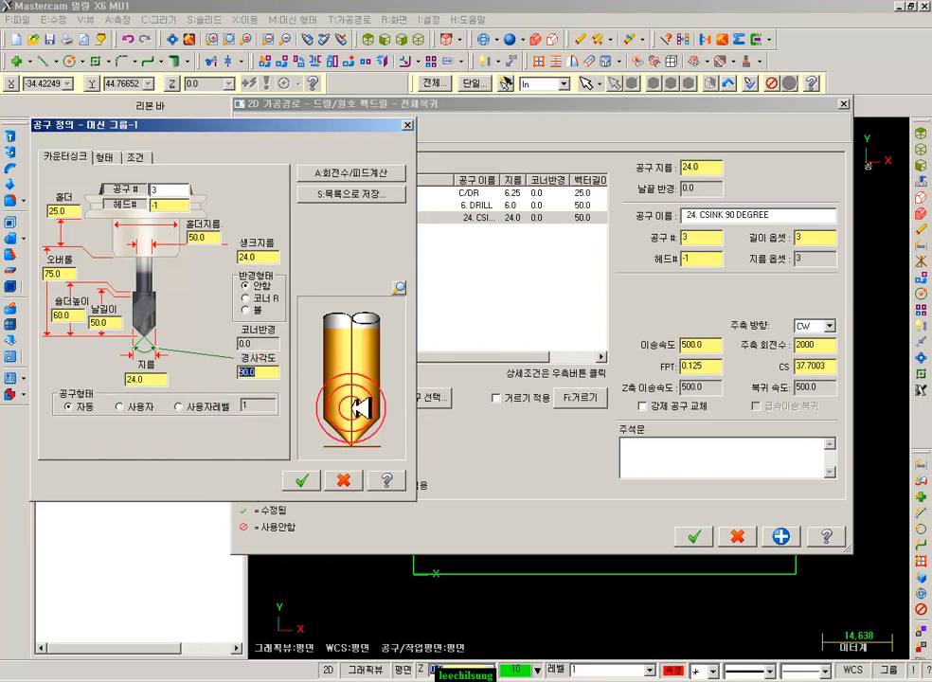
pyautogui.click(301, 481)
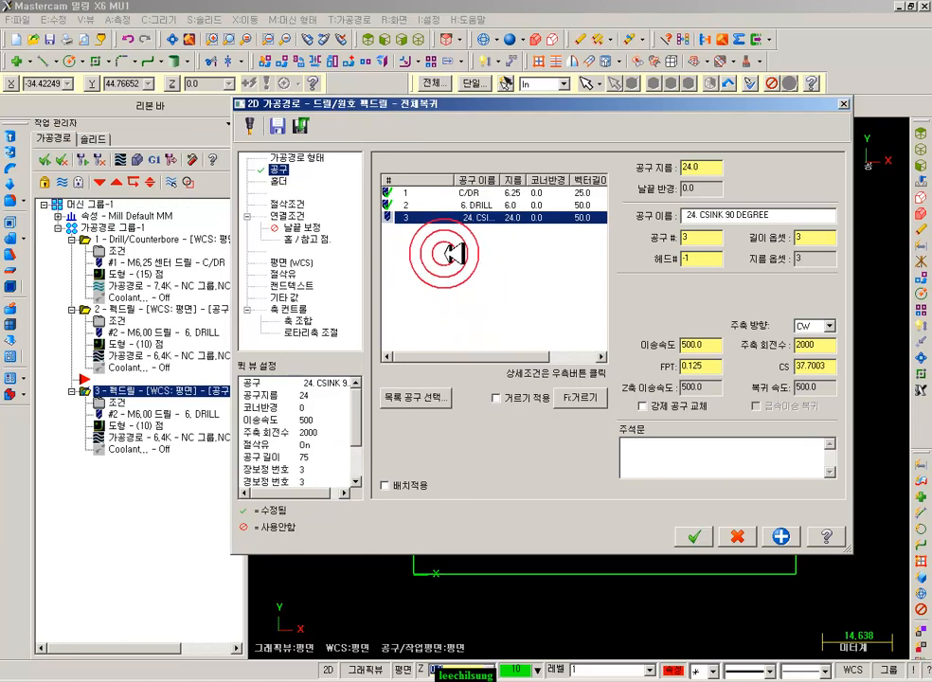
# Change the copied operation's cycle to Drill/Counterbore with a dwell time (정지시간) of 500
pyautogui.click(288, 204)
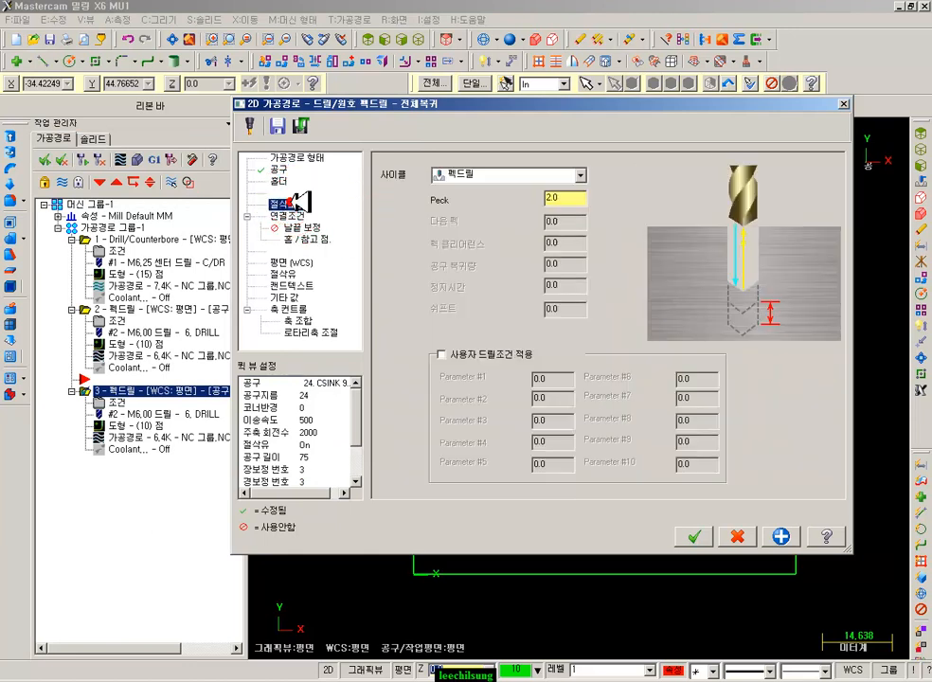
pyautogui.click(502, 177)
pyautogui.click(475, 189)
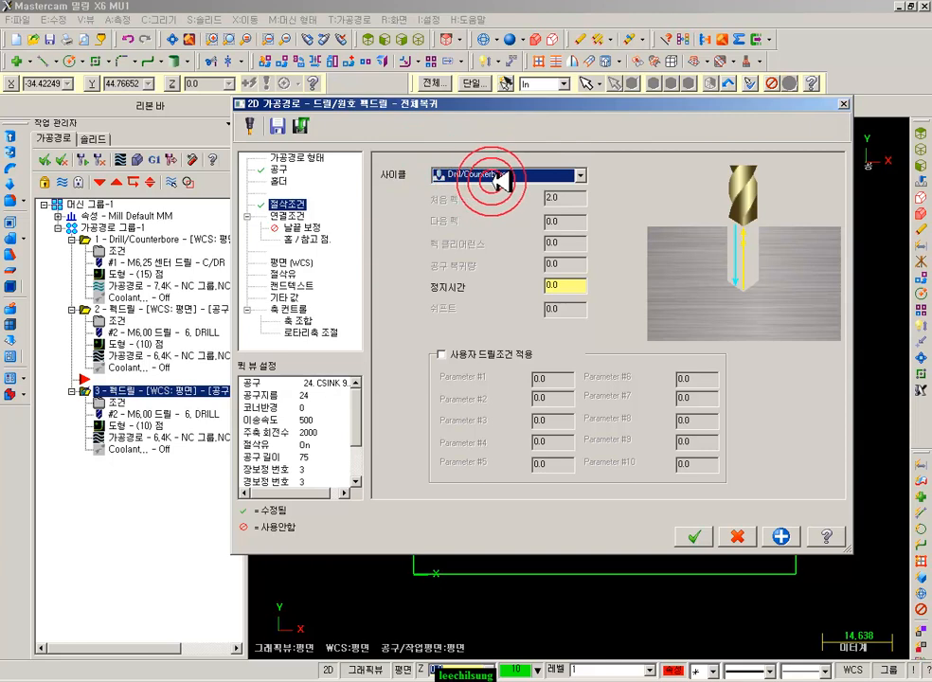
pyautogui.click(555, 286)
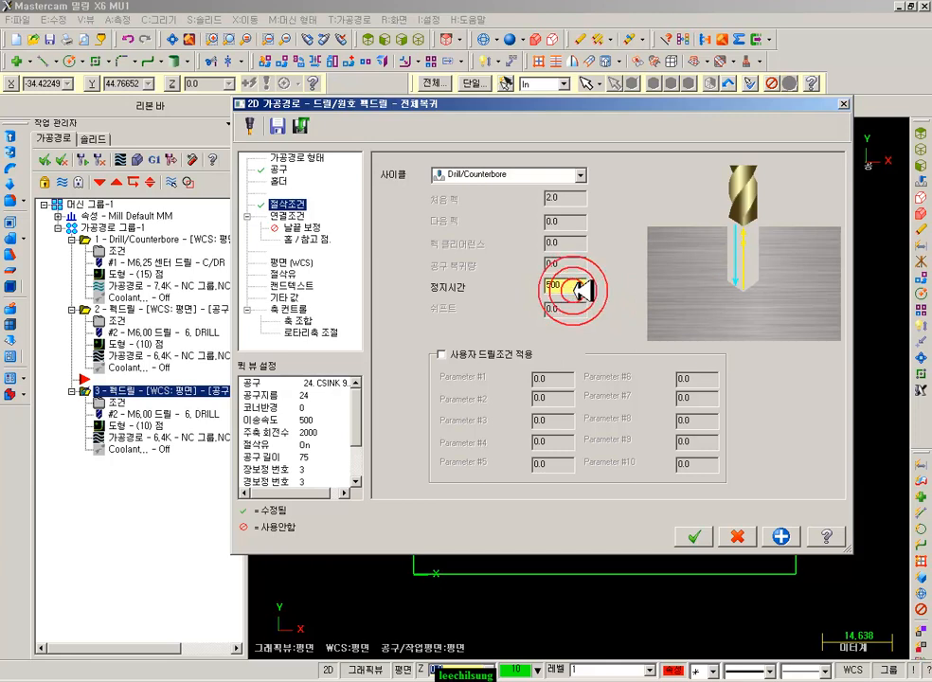
# Set the machining depth (가공깊이) to -12/2, accept the parameters and regenerate the countersink operation
pyautogui.click(290, 216)
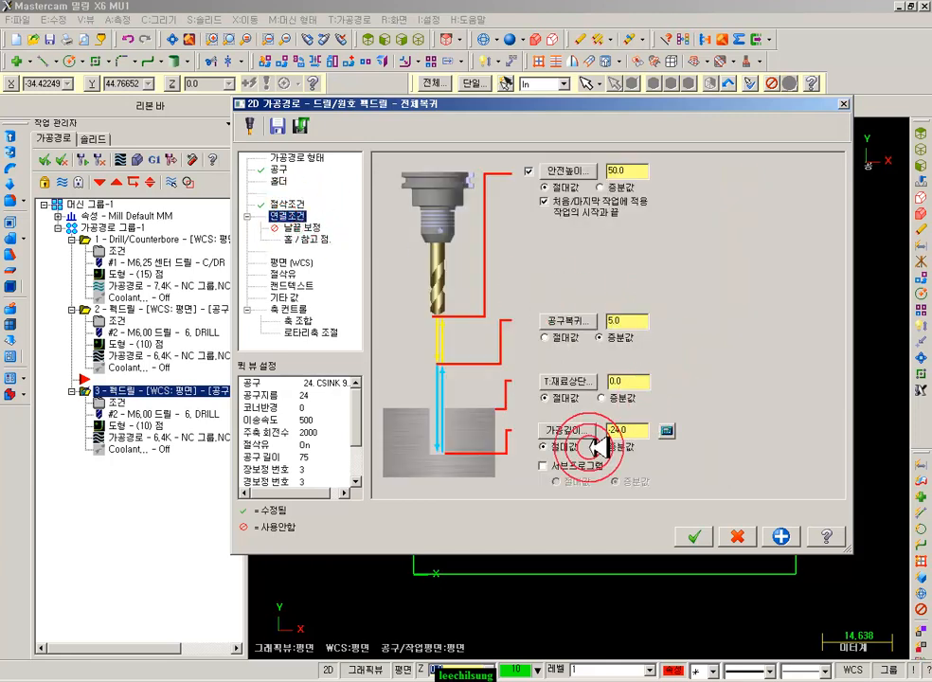
pyautogui.click(626, 429)
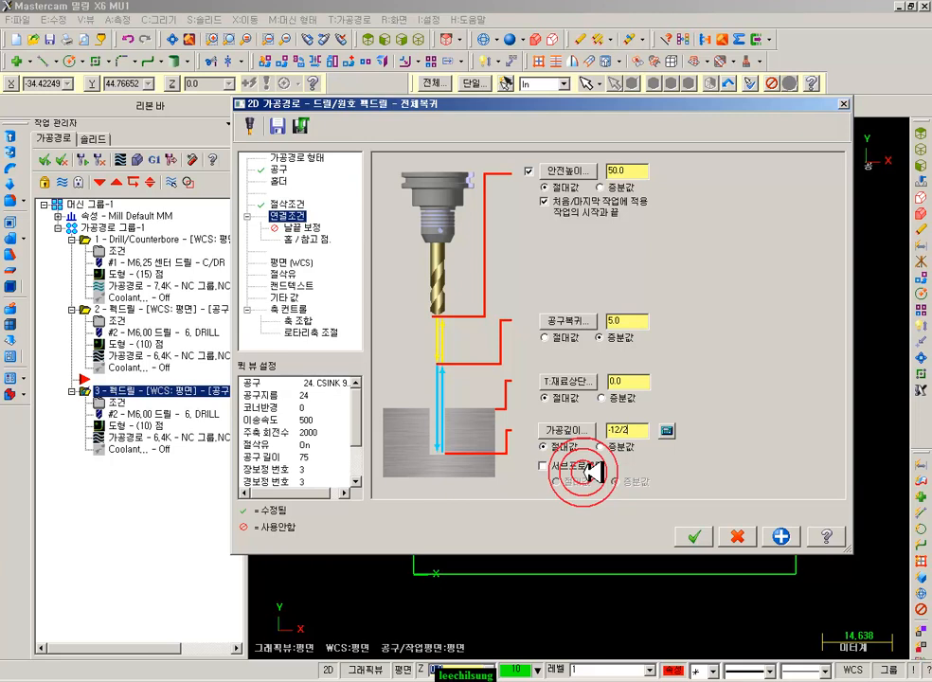
pyautogui.click(628, 431)
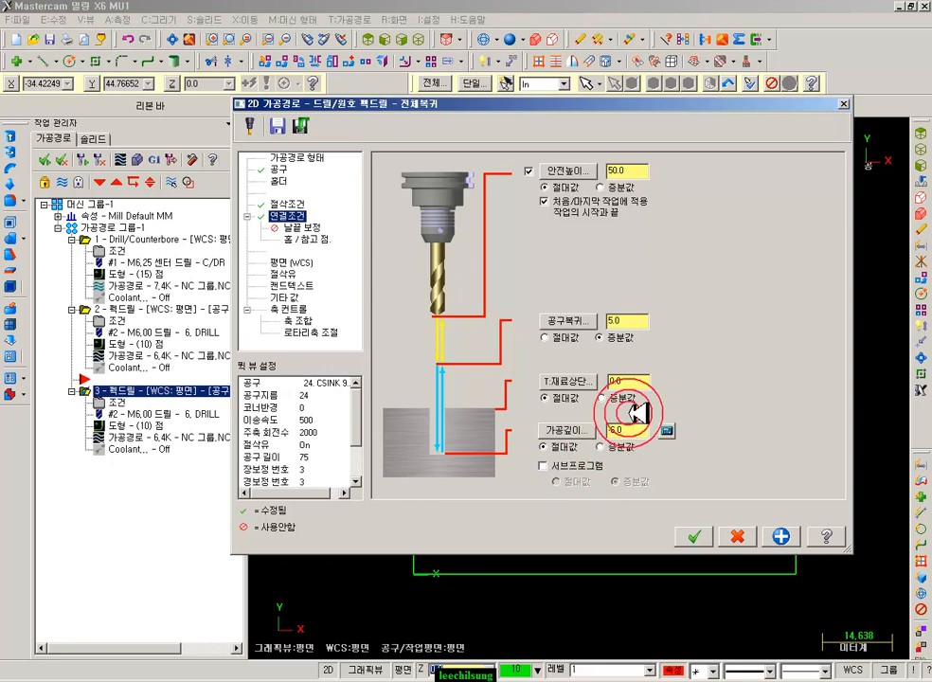
pyautogui.click(695, 537)
pyautogui.click(85, 159)
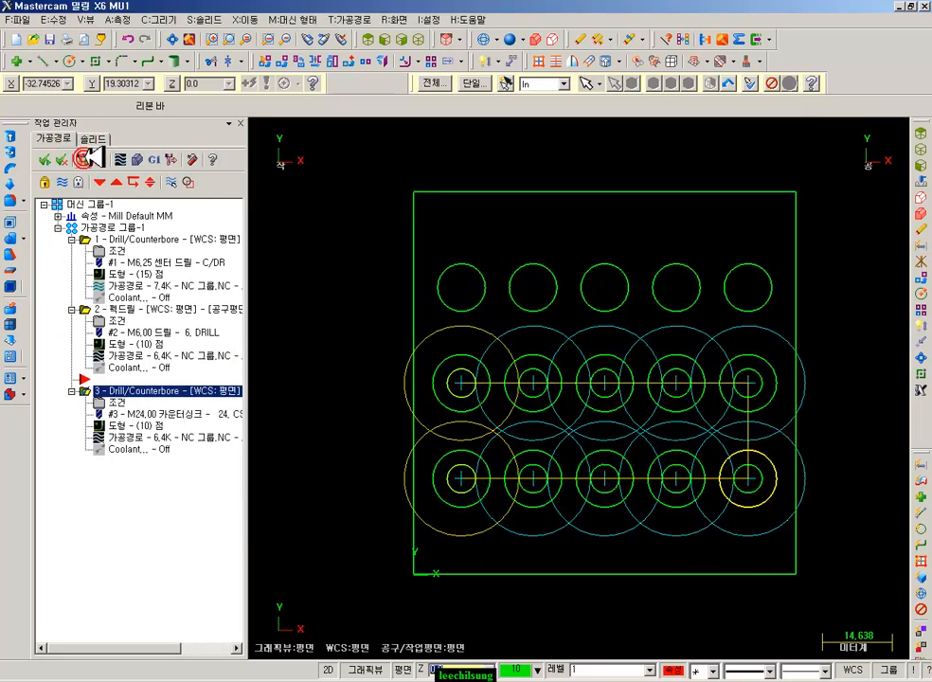
# Backplot the countersink operation in isometric view and examine where the tool's cone meets the outer hole circle at full depth
pyautogui.click(444, 38)
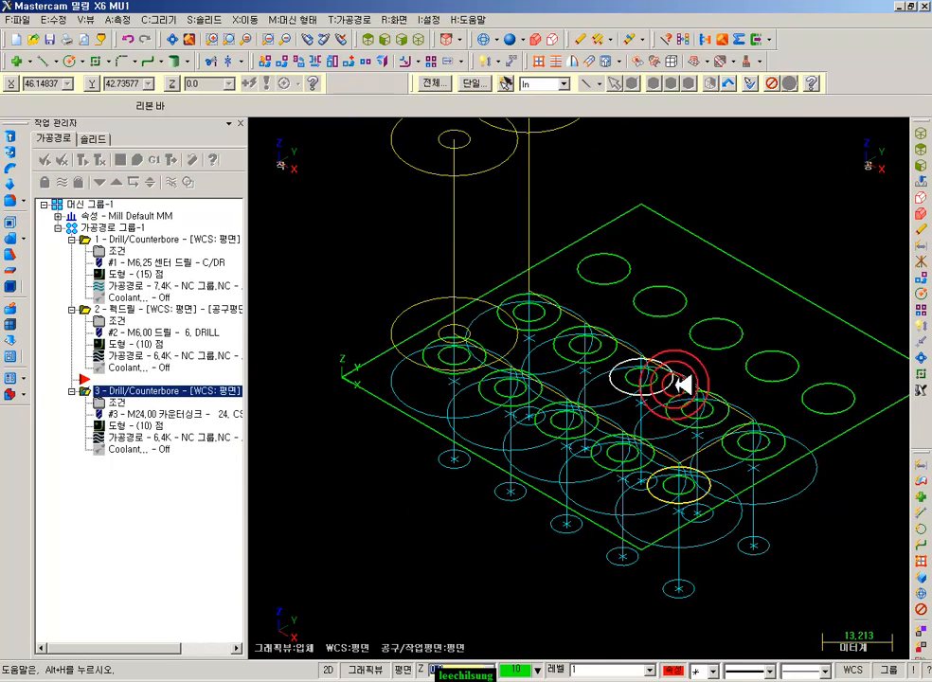
pyautogui.click(125, 438)
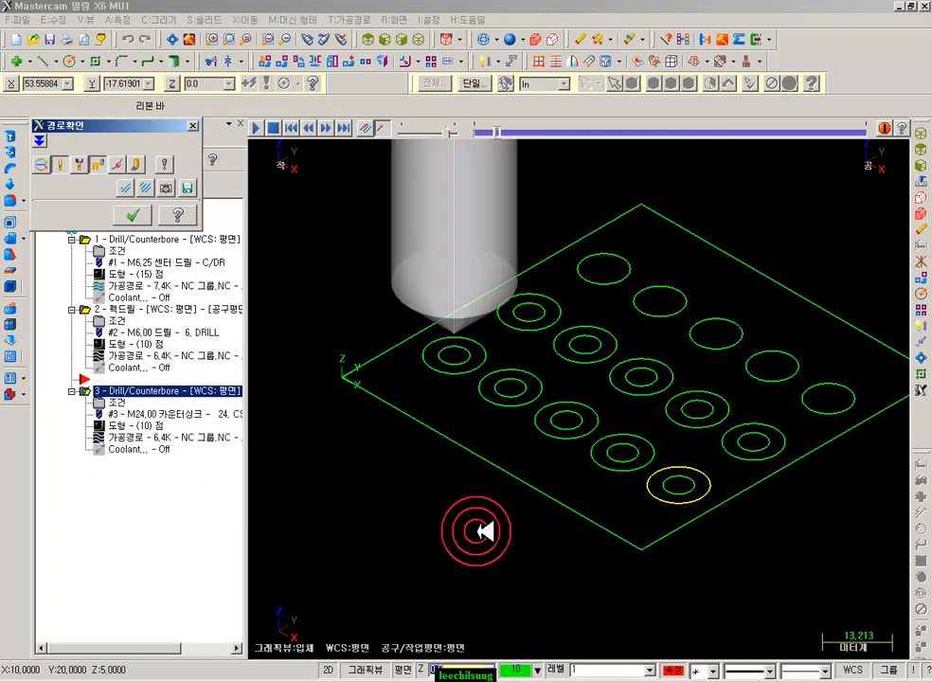
pyautogui.scroll(5, 422, 370)
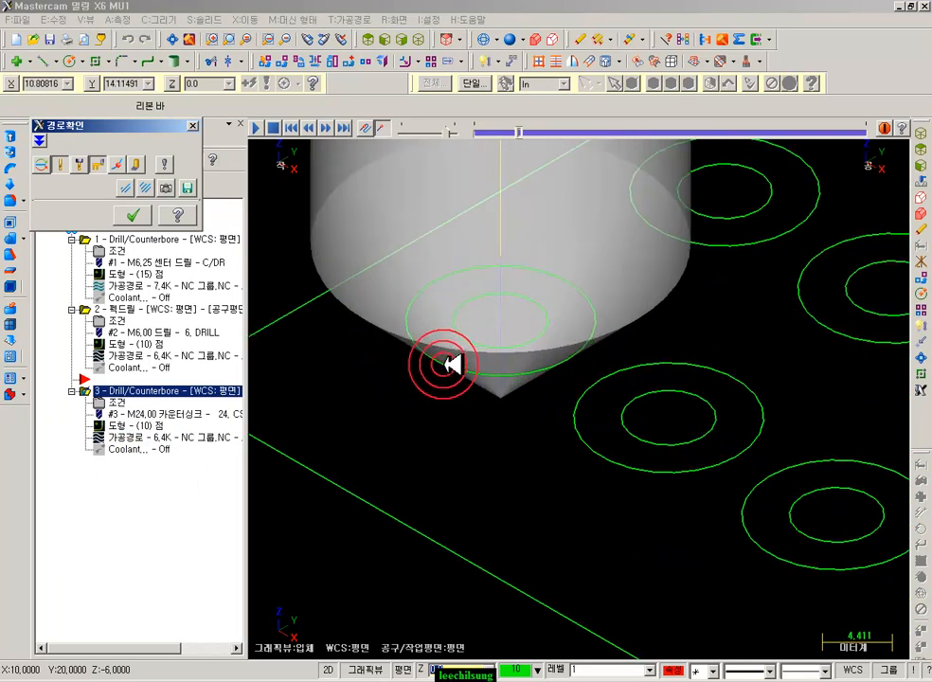
pyautogui.moveTo(557, 444); pyautogui.dragTo(604, 406, button='middle')
pyautogui.scroll(5, 587, 396)
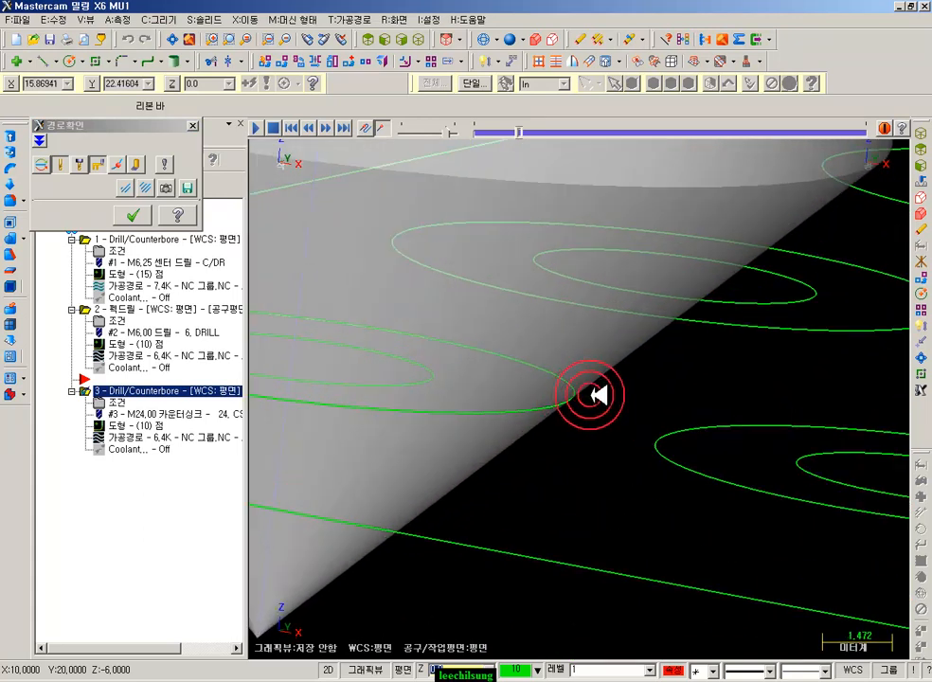
pyautogui.scroll(-2, 758, 364)
pyautogui.scroll(-3, 758, 361)
pyautogui.moveTo(775, 370); pyautogui.dragTo(753, 379, button='middle')
pyautogui.scroll(3, 510, 306)
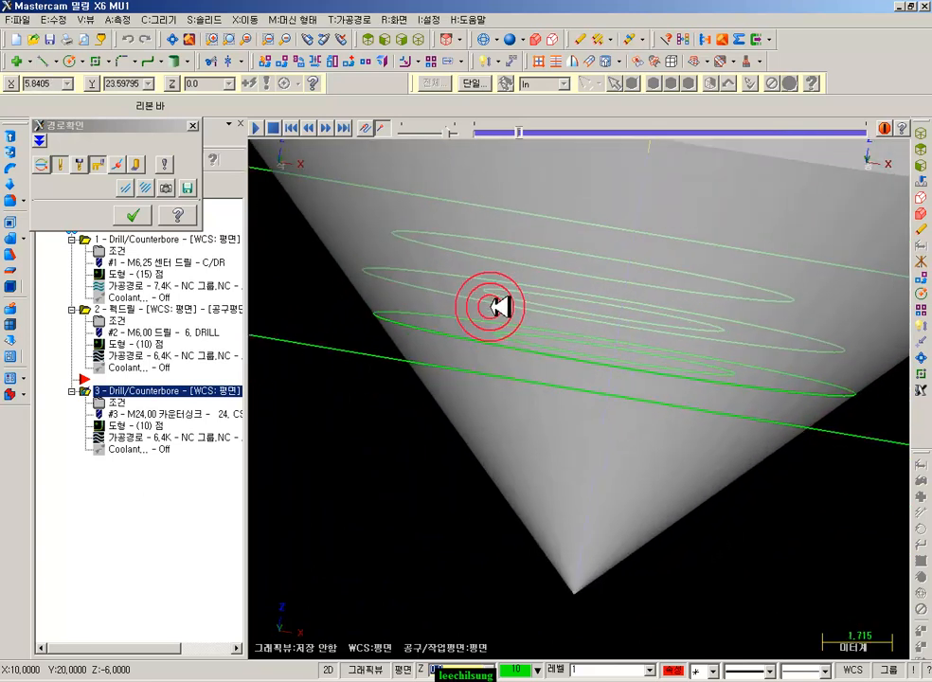
pyautogui.moveTo(377, 319)
pyautogui.mouseDown(button='middle')
pyautogui.moveTo(312, 306)
pyautogui.moveTo(873, 418)
pyautogui.moveTo(739, 370)
pyautogui.moveTo(752, 363)
pyautogui.moveTo(739, 381)
pyautogui.moveTo(699, 393)
pyautogui.moveTo(677, 366)
pyautogui.moveTo(710, 379)
pyautogui.moveTo(504, 468)
pyautogui.moveTo(603, 495)
pyautogui.moveTo(569, 452)
pyautogui.moveTo(566, 426)
pyautogui.moveTo(474, 445)
pyautogui.moveTo(480, 385)
pyautogui.mouseUp(button='middle')
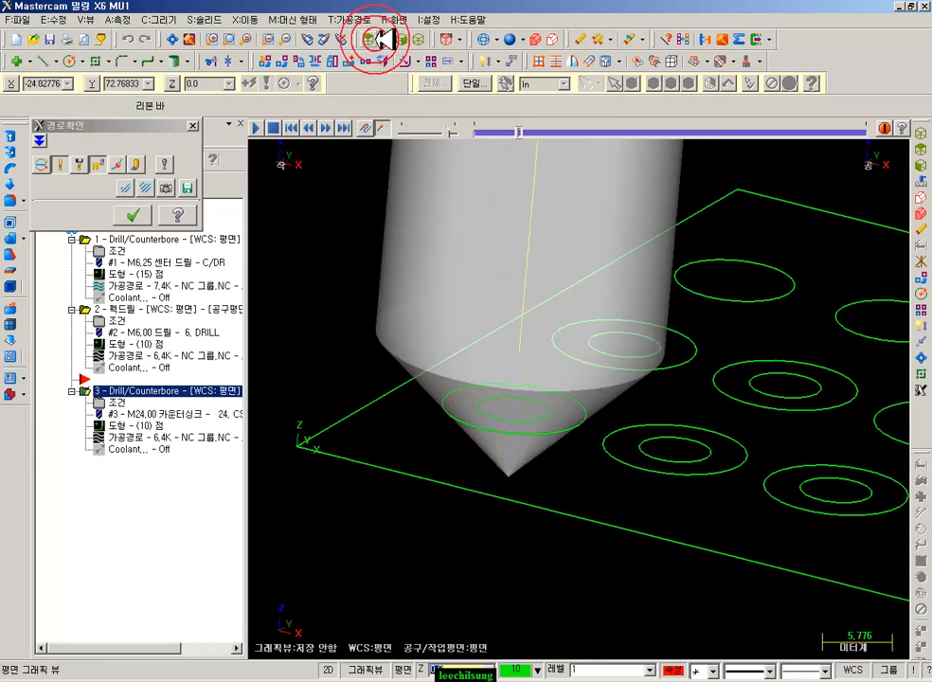
pyautogui.scroll(-3, 344, 436)
pyautogui.moveTo(512, 528); pyautogui.dragTo(559, 499, button='middle')
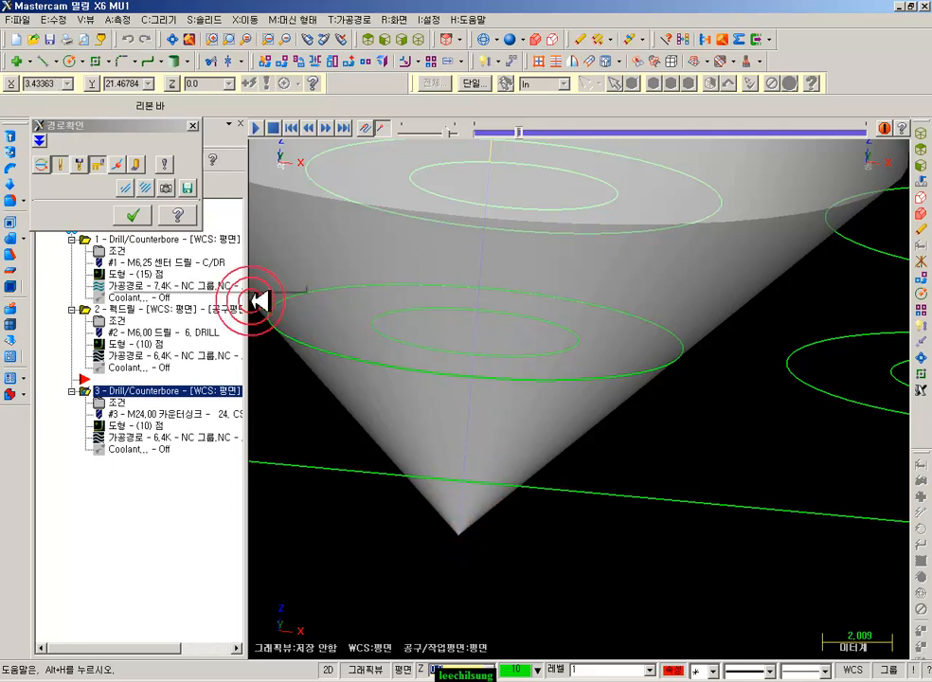
pyautogui.click(132, 215)
# Run a solid machining simulation of the whole toolpath group and inspect the countersunk holes from several angles
pyautogui.click(109, 227)
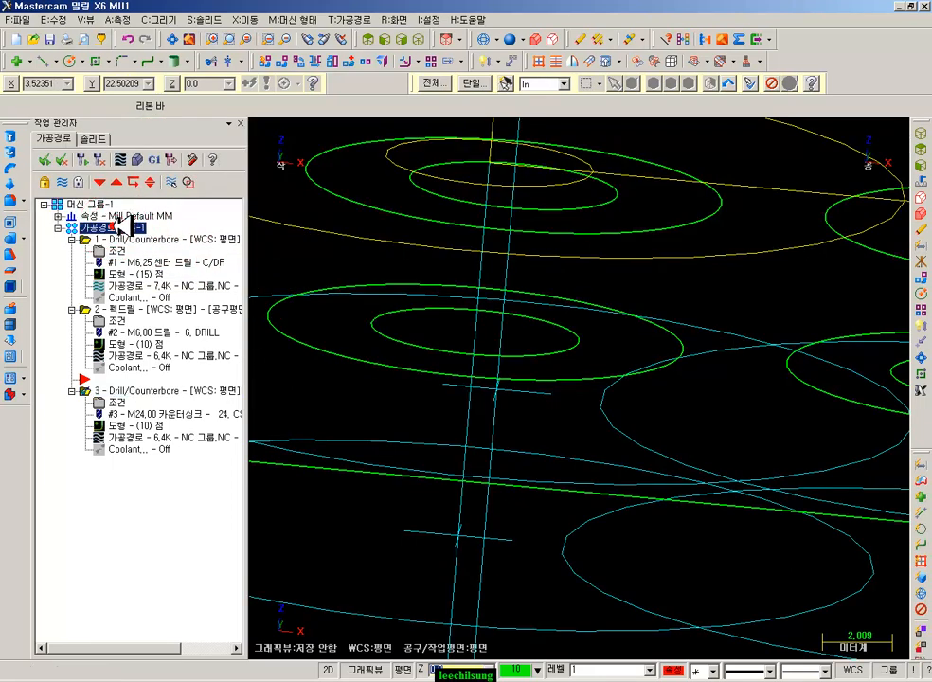
pyautogui.click(150, 159)
pyautogui.click(150, 157)
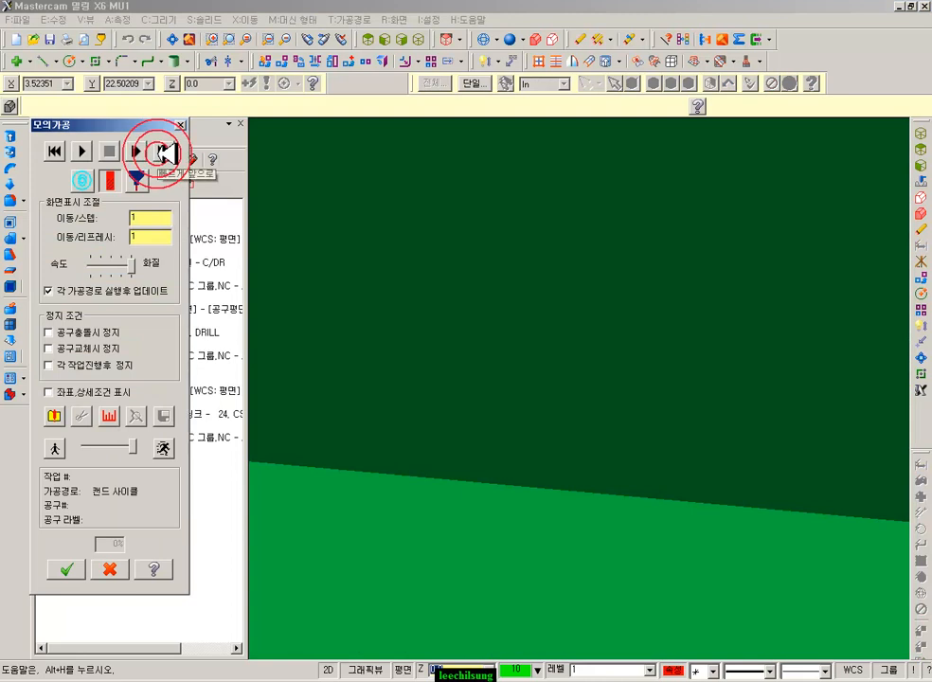
pyautogui.scroll(-5, 563, 230)
pyautogui.moveTo(562, 231); pyautogui.dragTo(558, 294, button='middle')
pyautogui.moveTo(458, 219); pyautogui.dragTo(658, 317, button='middle')
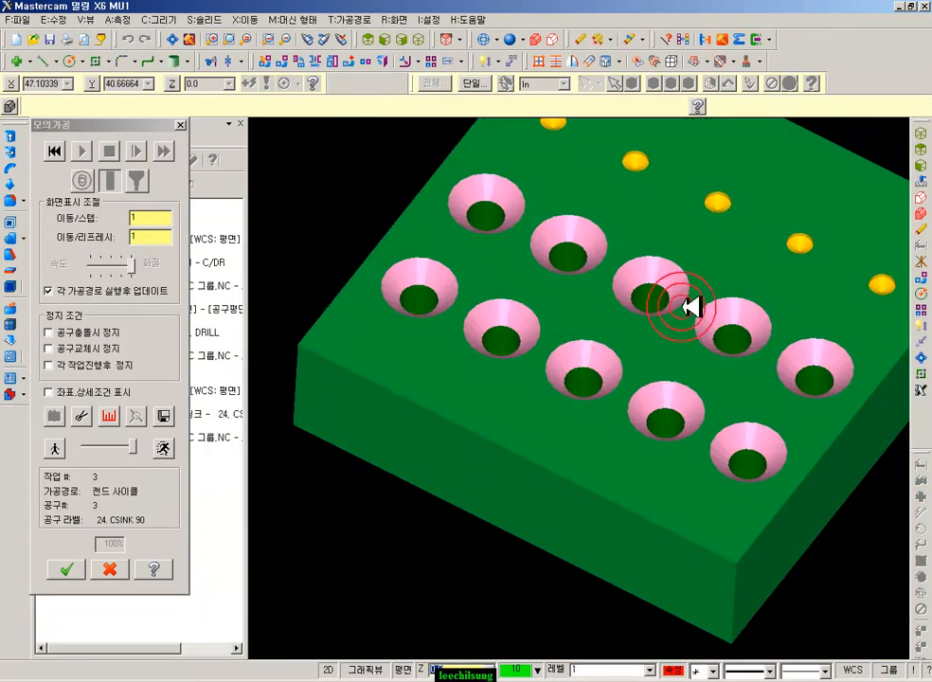
pyautogui.scroll(2, 702, 296)
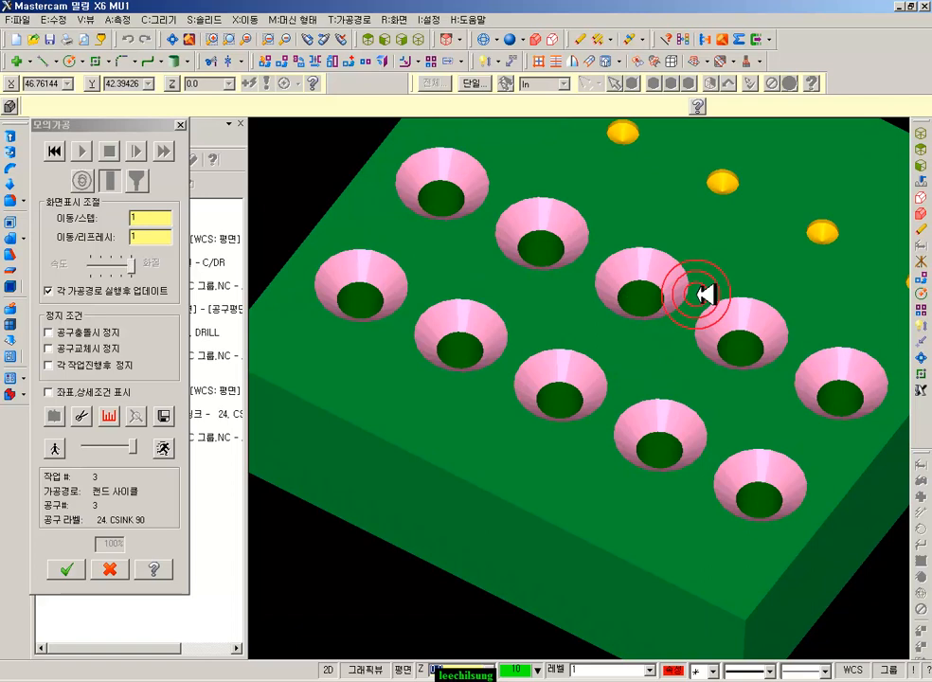
pyautogui.scroll(-2, 703, 296)
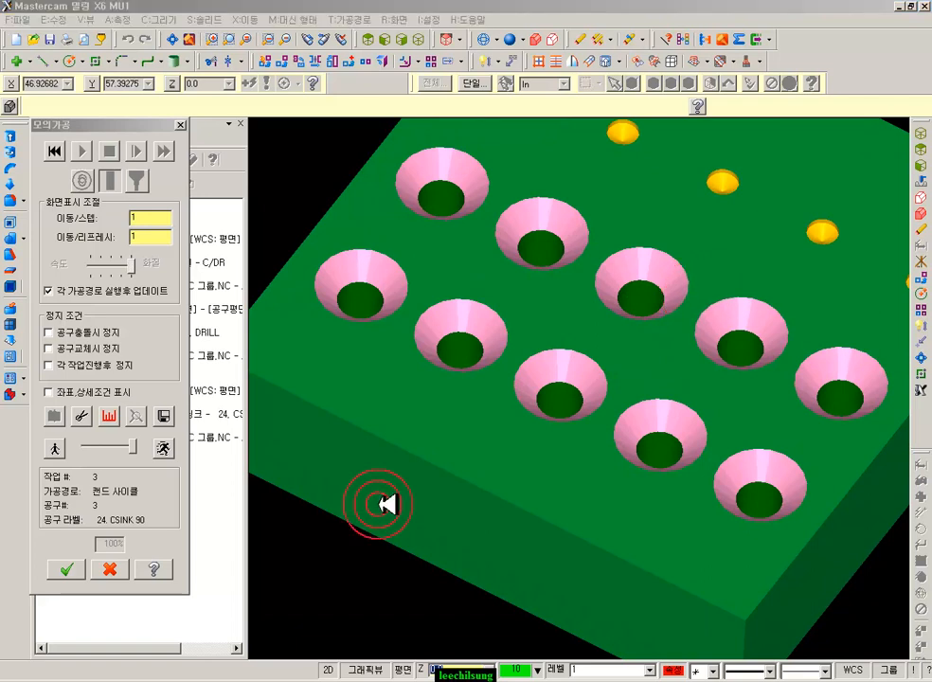
pyautogui.moveTo(400, 316); pyautogui.dragTo(576, 268, button='middle')
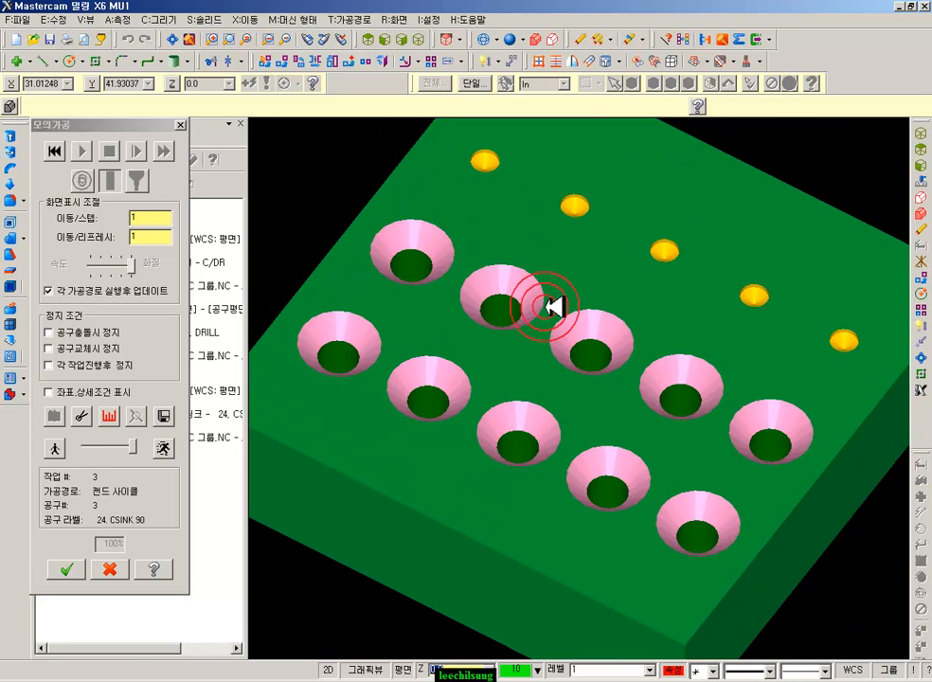
pyautogui.click(110, 569)
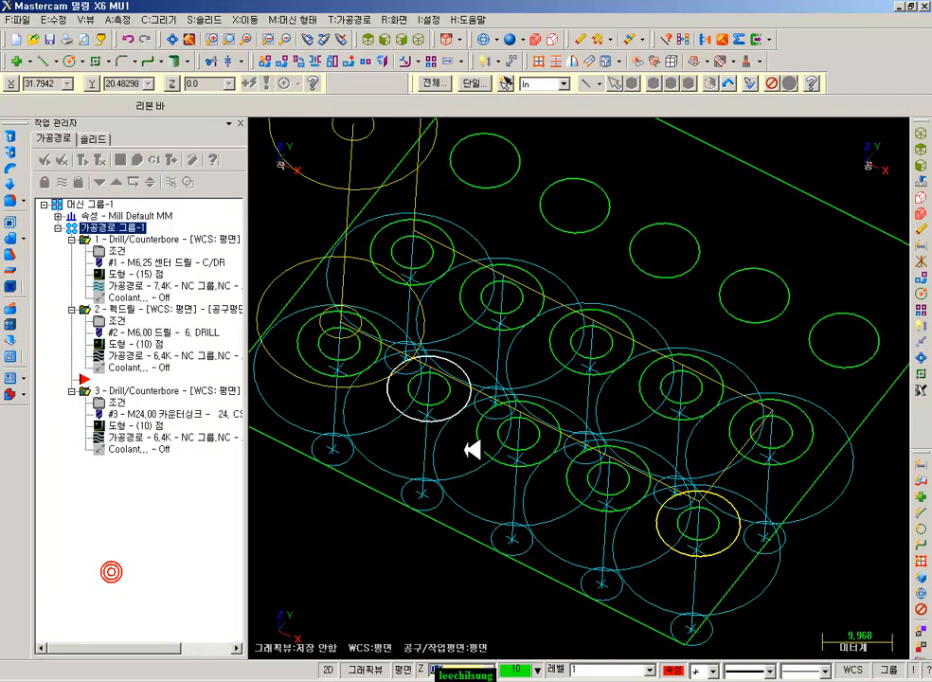
# Move the insert arrow below the countersink operation and post that operation to NC, reloading the file in CIMCO Edit
pyautogui.click(104, 391)
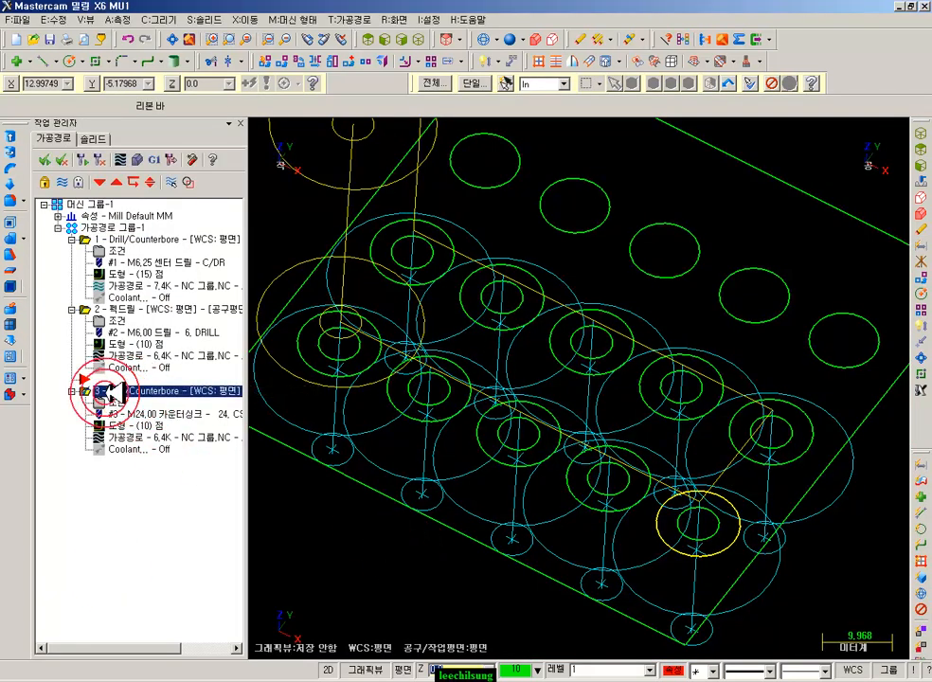
pyautogui.click(100, 182)
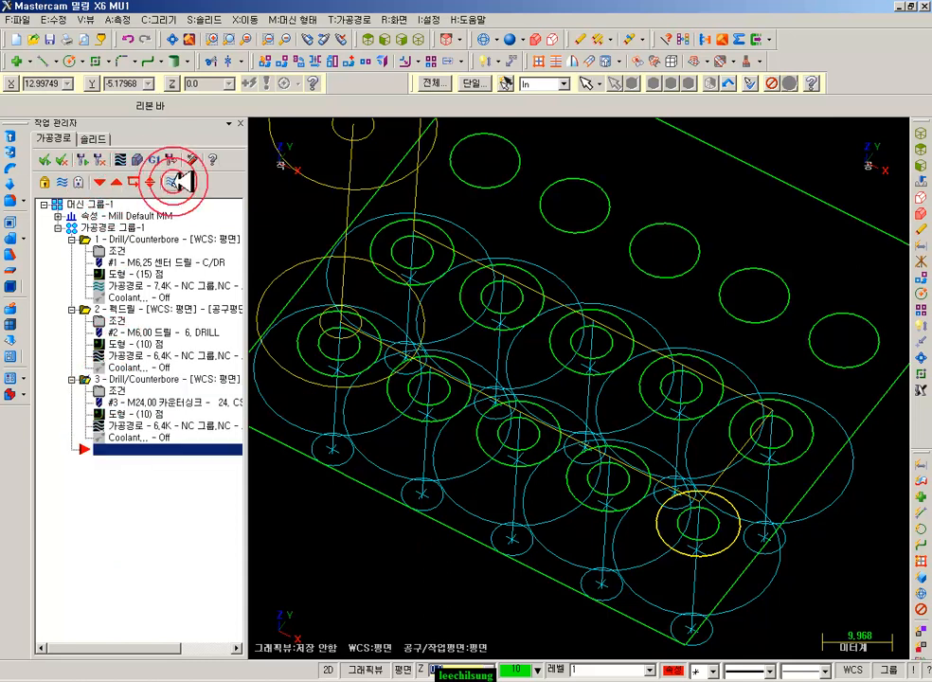
pyautogui.click(162, 161)
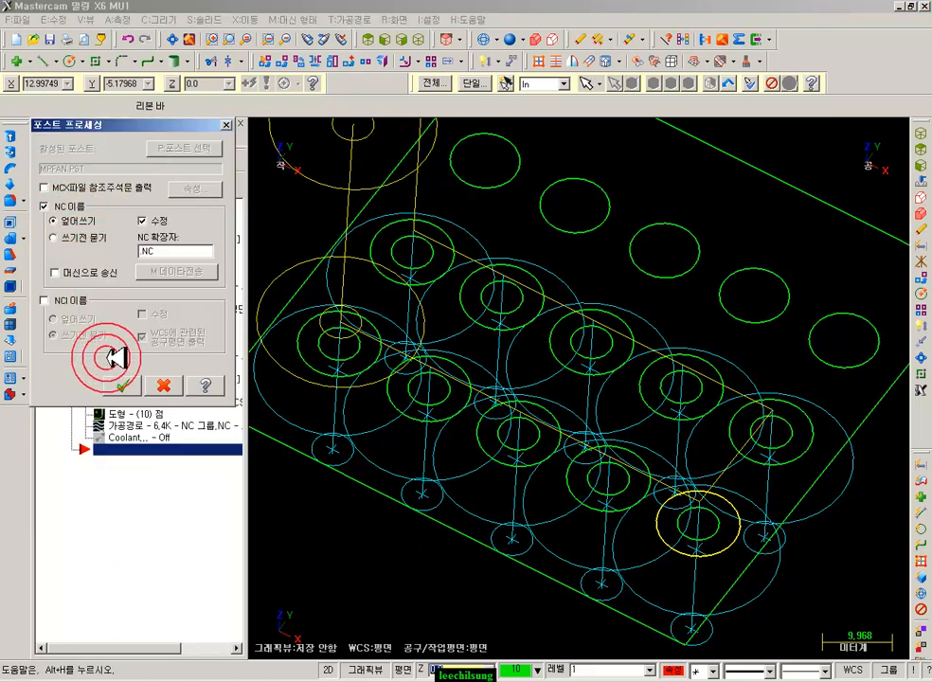
pyautogui.click(133, 383)
pyautogui.click(537, 378)
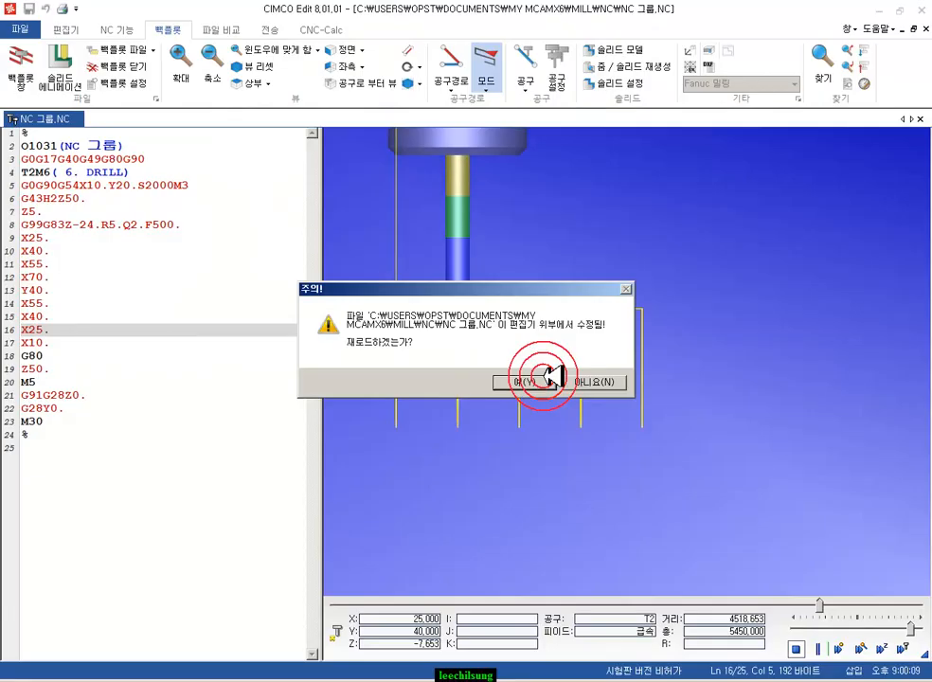
pyautogui.click(526, 382)
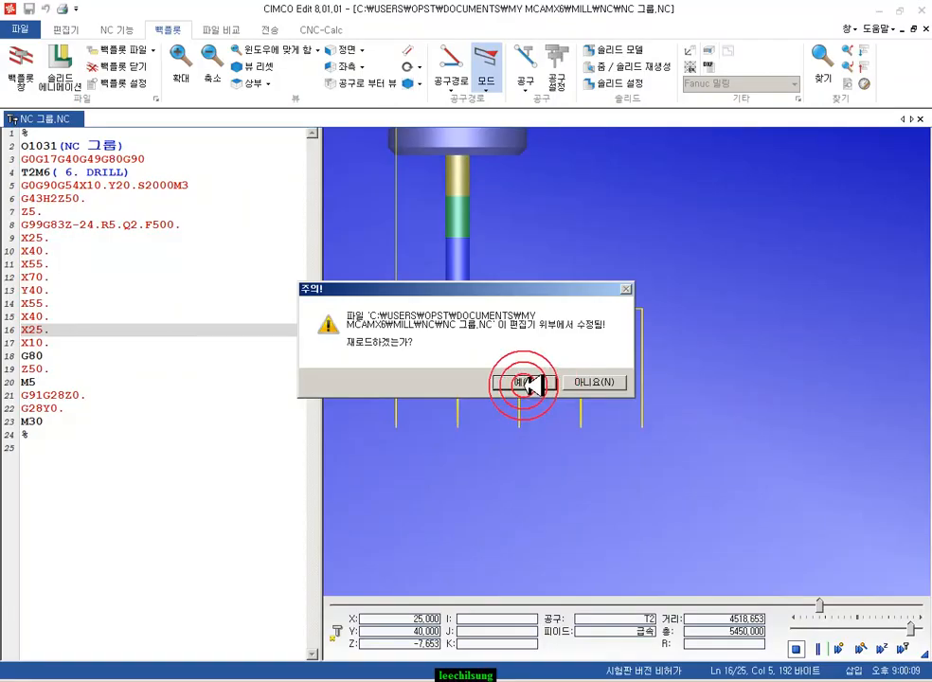
# Trace the hole positions of the reloaded program in the CIMCO backplot
pyautogui.click(284, 319)
pyautogui.click(248, 303)
pyautogui.click(248, 303)
pyautogui.click(705, 368)
pyautogui.click(796, 374)
pyautogui.moveTo(804, 378); pyautogui.dragTo(664, 296)
pyautogui.scroll(-2, 424, 320)
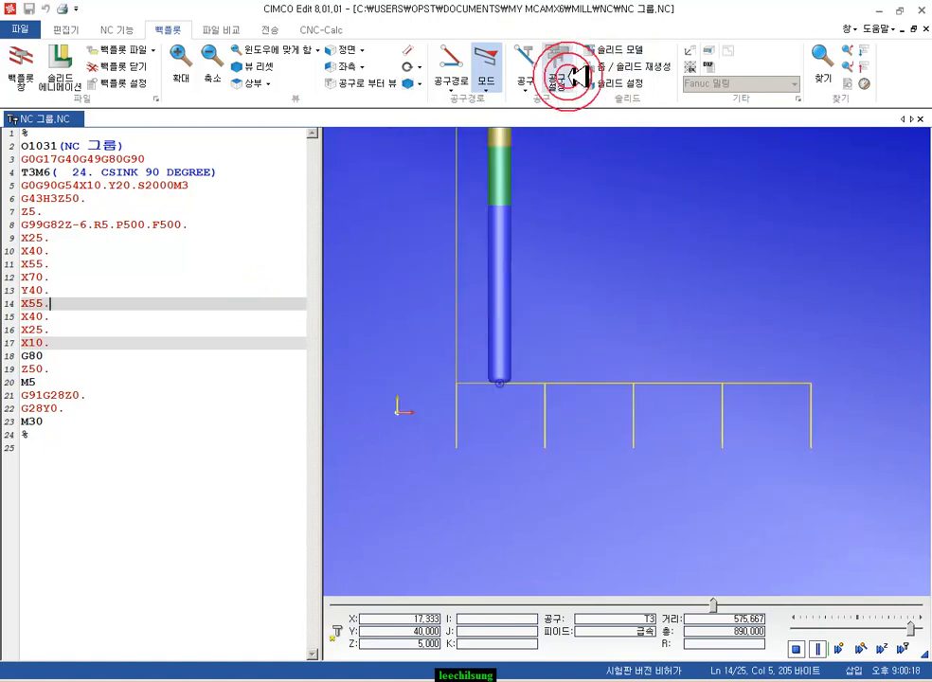
# Define backplot tool T3 as a countersink (카운터 싱크) with a diameter of 24 mm
pyautogui.click(80, 176)
pyautogui.click(558, 83)
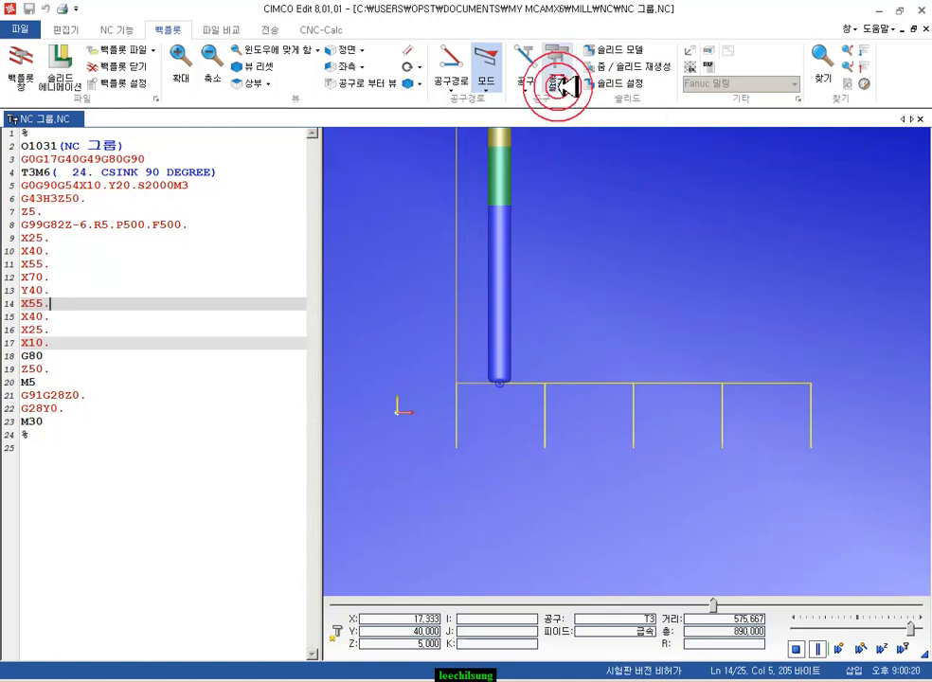
pyautogui.click(559, 225)
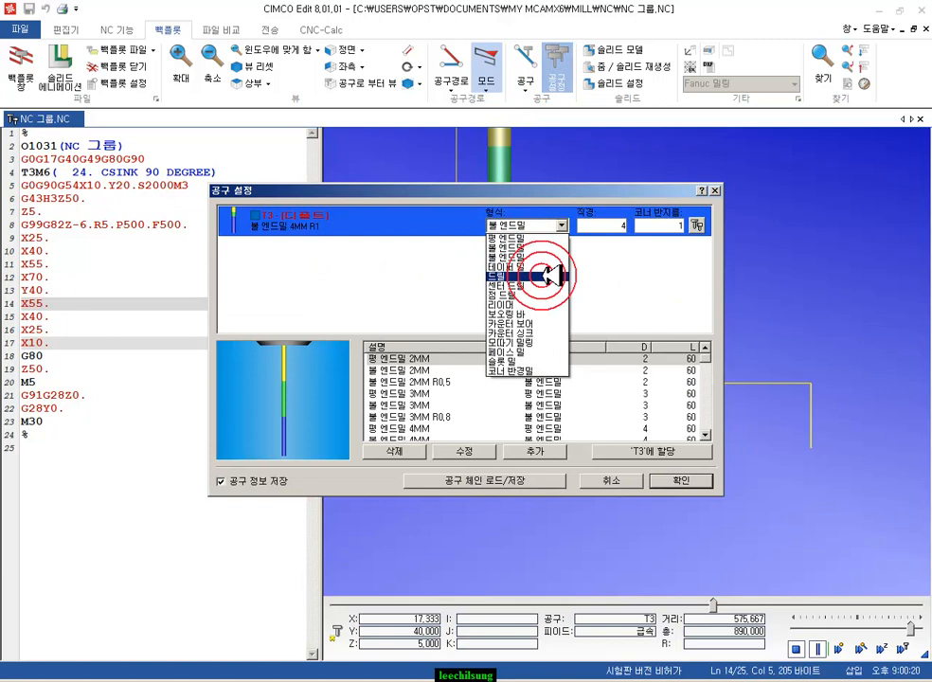
pyautogui.click(540, 334)
pyautogui.click(605, 224)
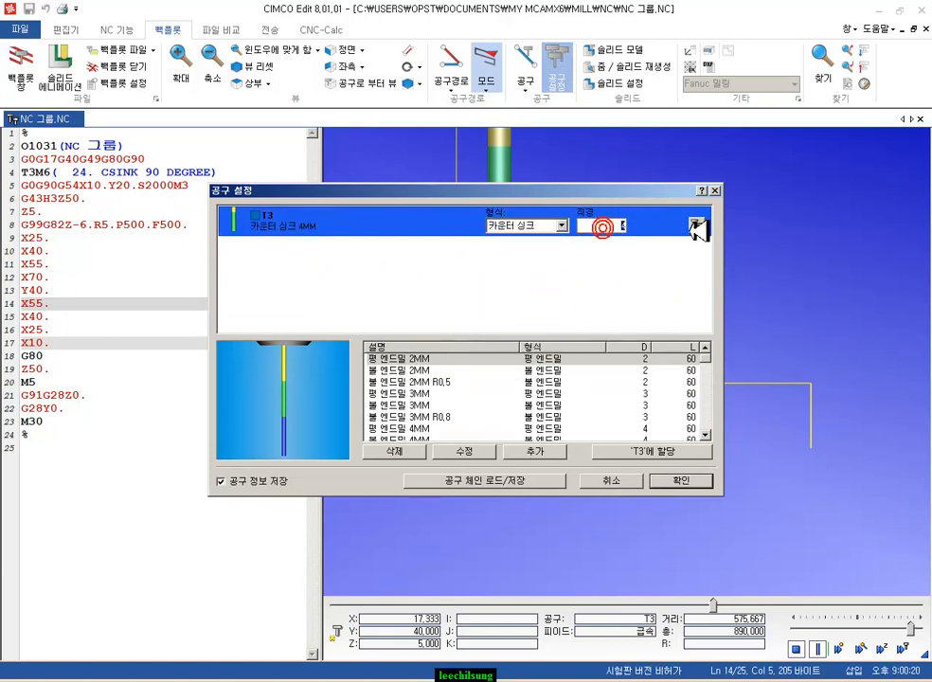
pyautogui.click(684, 480)
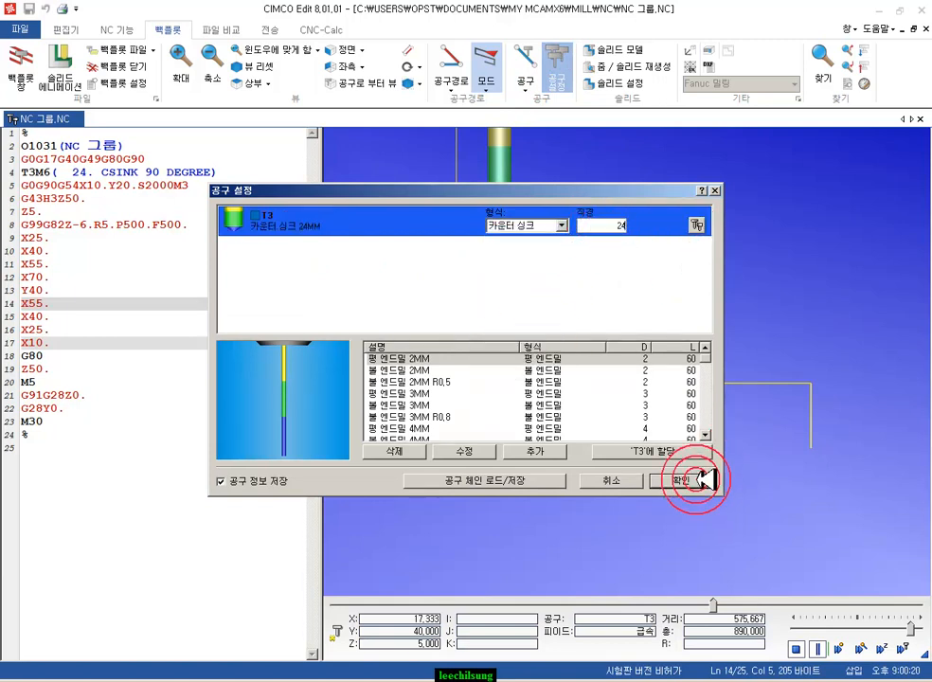
# Examine the countersink's conical tip in the backplot at a hole's retract height and at its bottom
pyautogui.click(661, 458)
pyautogui.scroll(4, 645, 443)
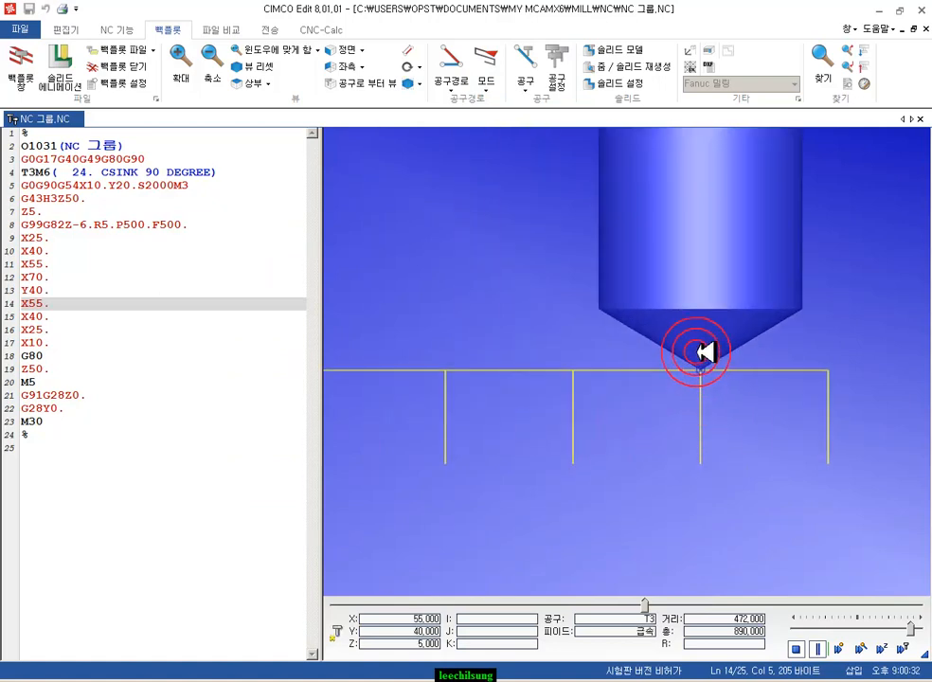
pyautogui.scroll(-1, 742, 361)
pyautogui.scroll(3, 742, 361)
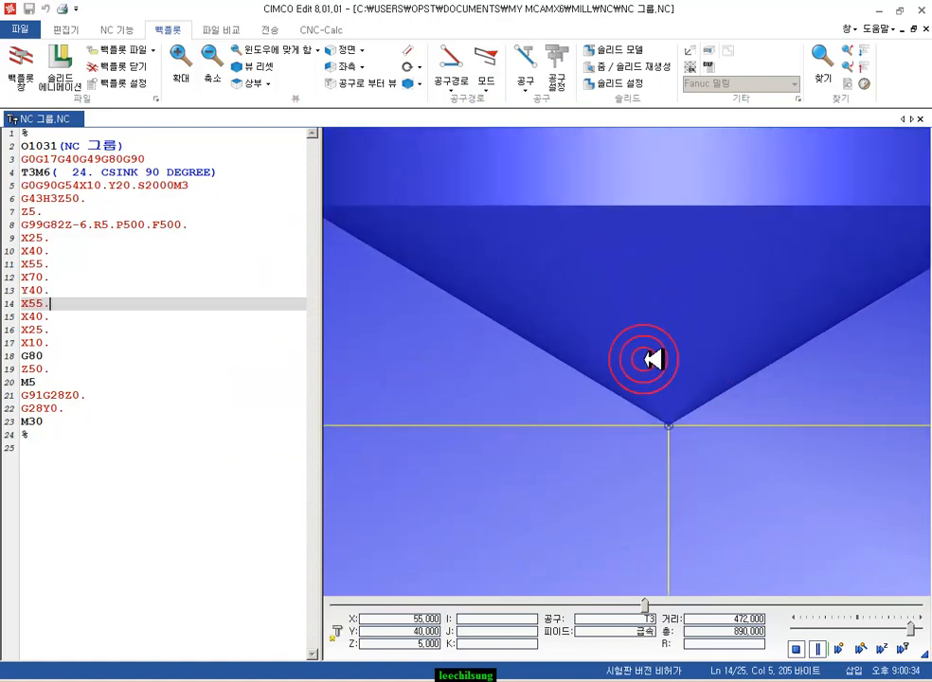
pyautogui.scroll(-4, 670, 354)
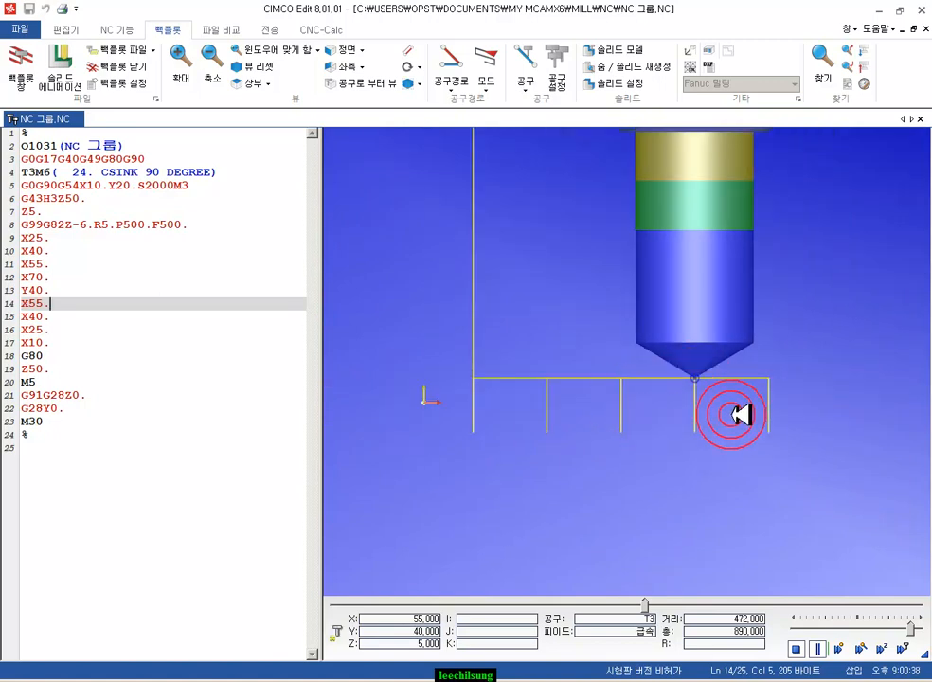
pyautogui.click(696, 434)
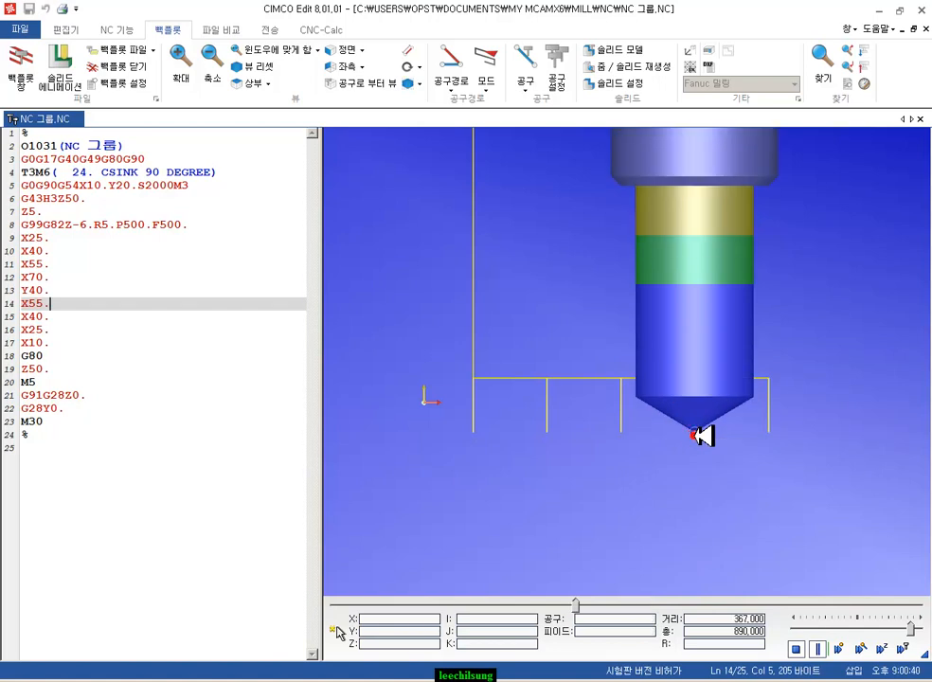
# Highlight the dwell value P500. in the drilling cycle line, close the backplot and enlarge the NC code
pyautogui.click(116, 226)
pyautogui.moveTo(123, 226); pyautogui.dragTo(151, 226)
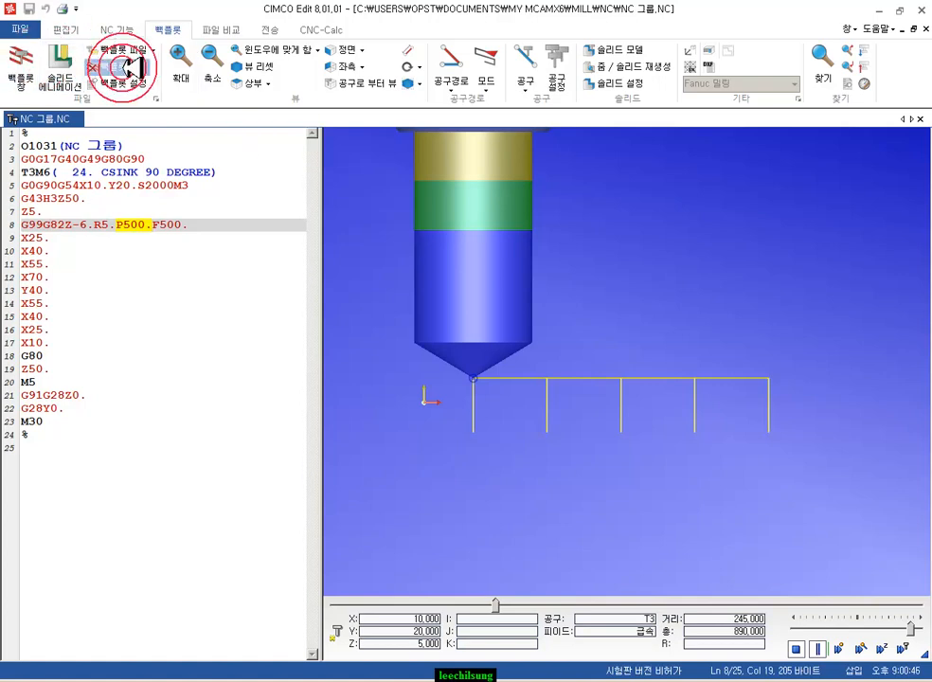
pyautogui.click(119, 66)
pyautogui.keyDown('ctrl'); pyautogui.scroll(5, 245, 150); pyautogui.keyUp('ctrl')
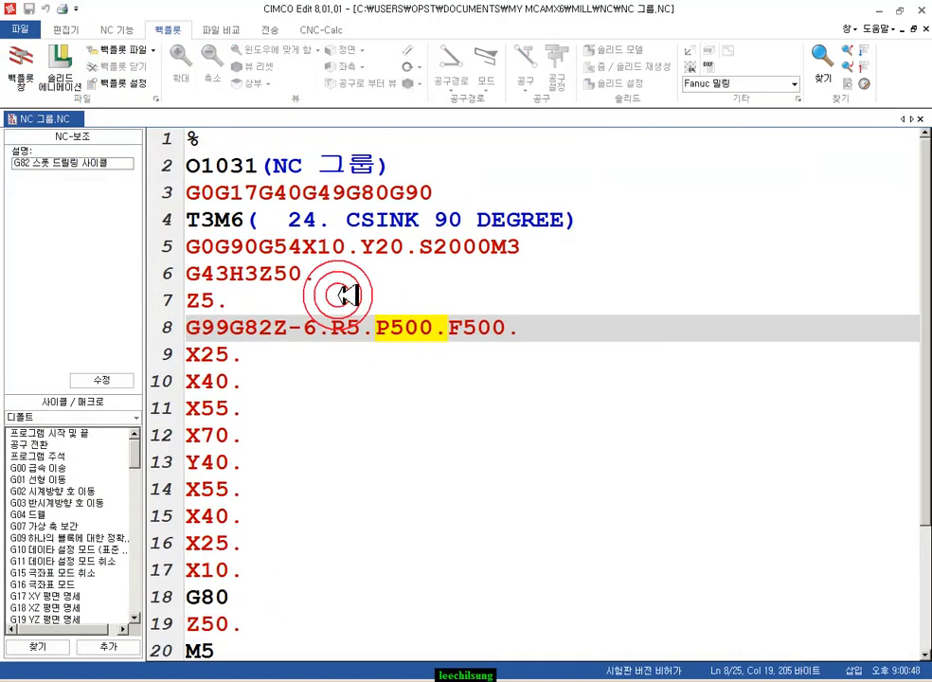
# Examine the G82 cycle code and the decimal point of the P500. dwell value in line 8
pyautogui.click(666, 385)
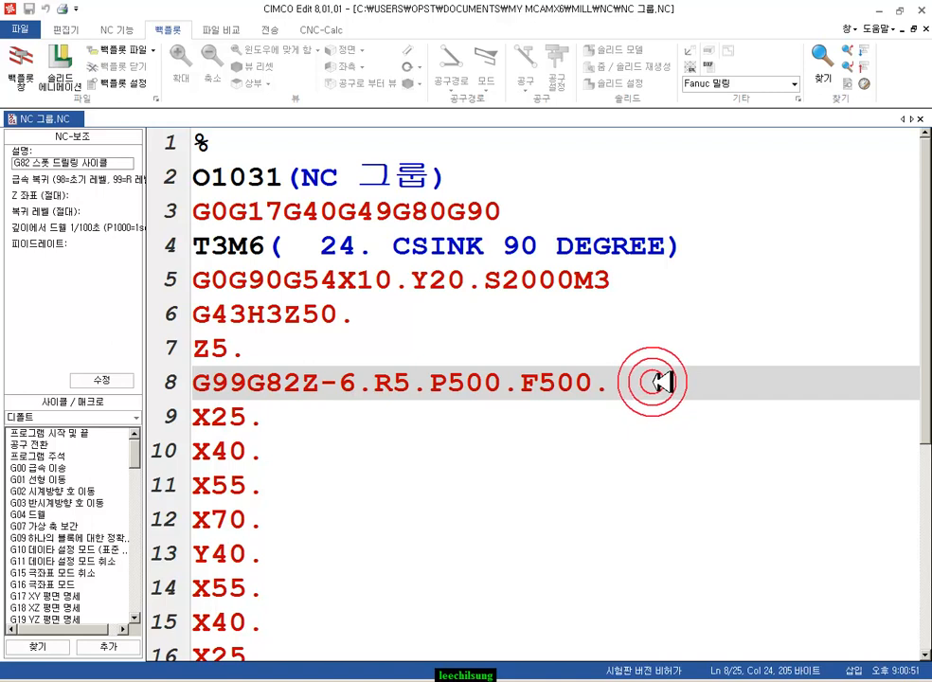
pyautogui.moveTo(246, 383); pyautogui.dragTo(287, 385)
pyautogui.click(514, 386)
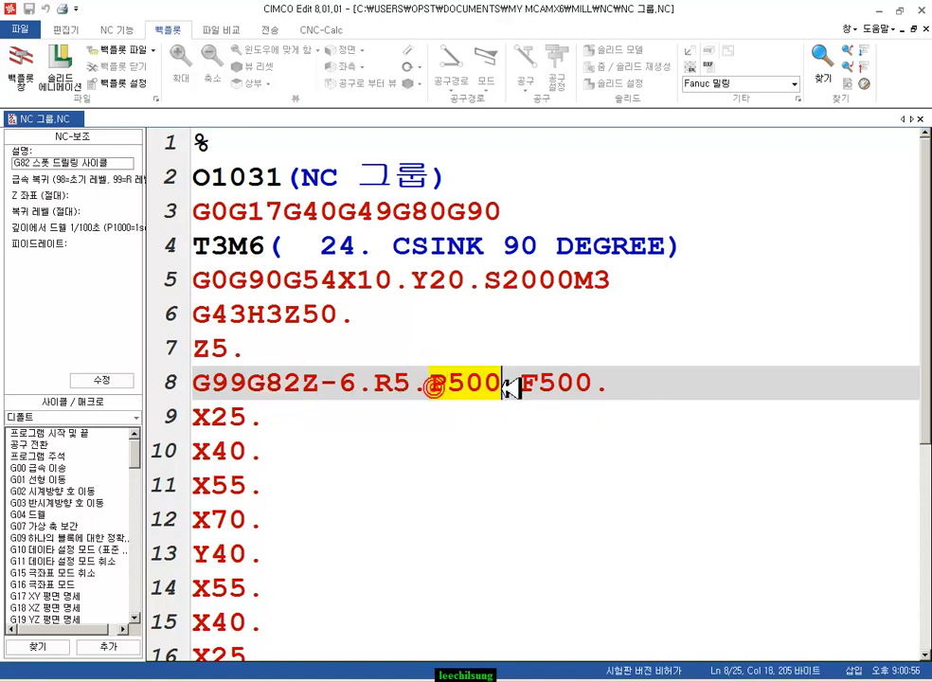
pyautogui.click(670, 368)
pyautogui.click(524, 385)
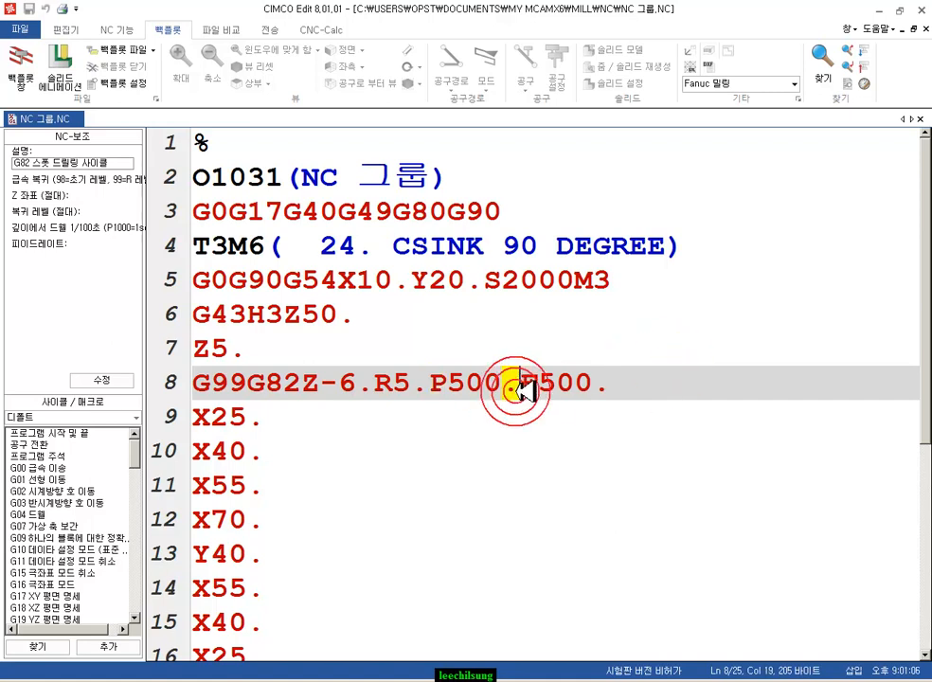
pyautogui.click(654, 395)
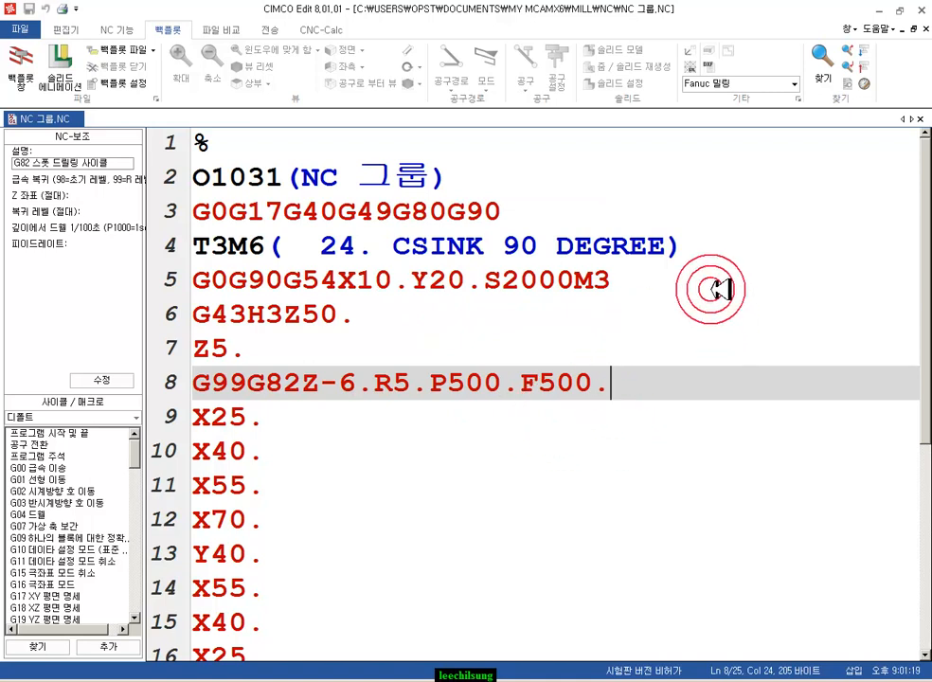
pyautogui.click(507, 391)
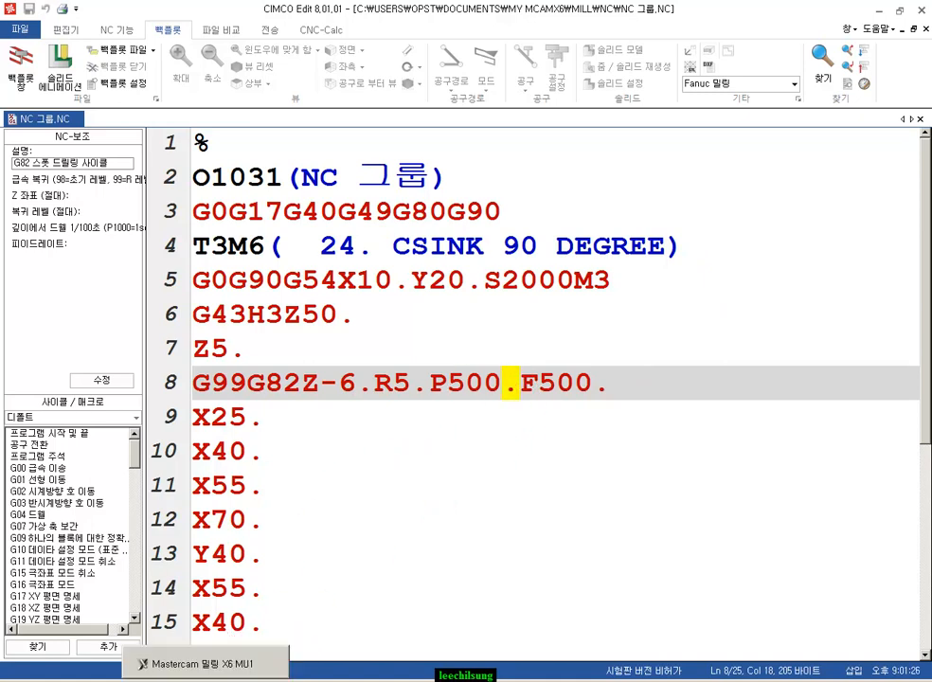
# Switch to Mastercam, start opening an external file for editing and browse to the shared Mcamx6 documents folder
pyautogui.click(191, 681)
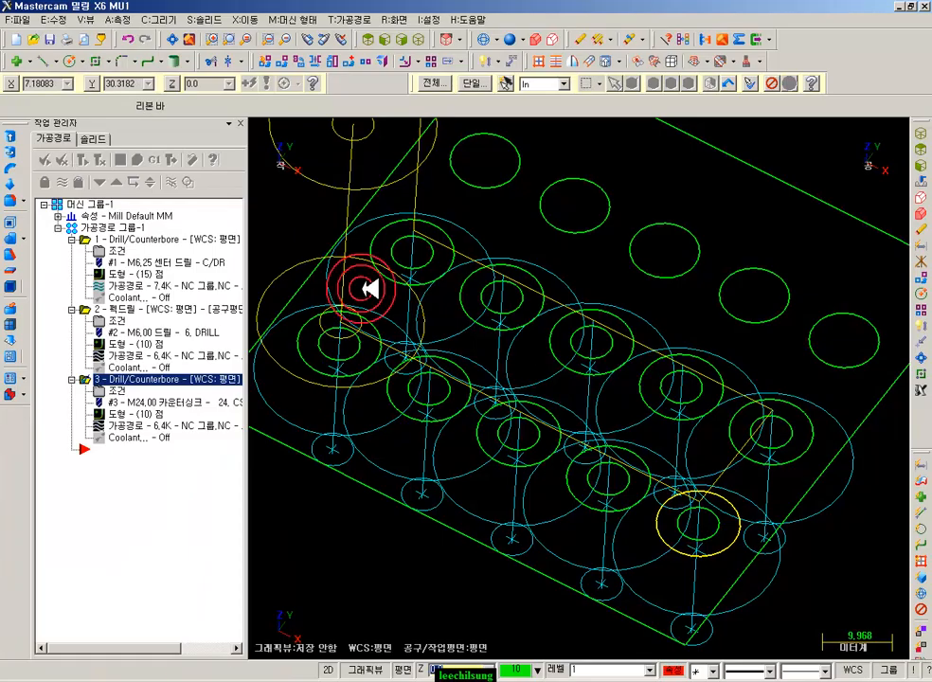
pyautogui.click(26, 19)
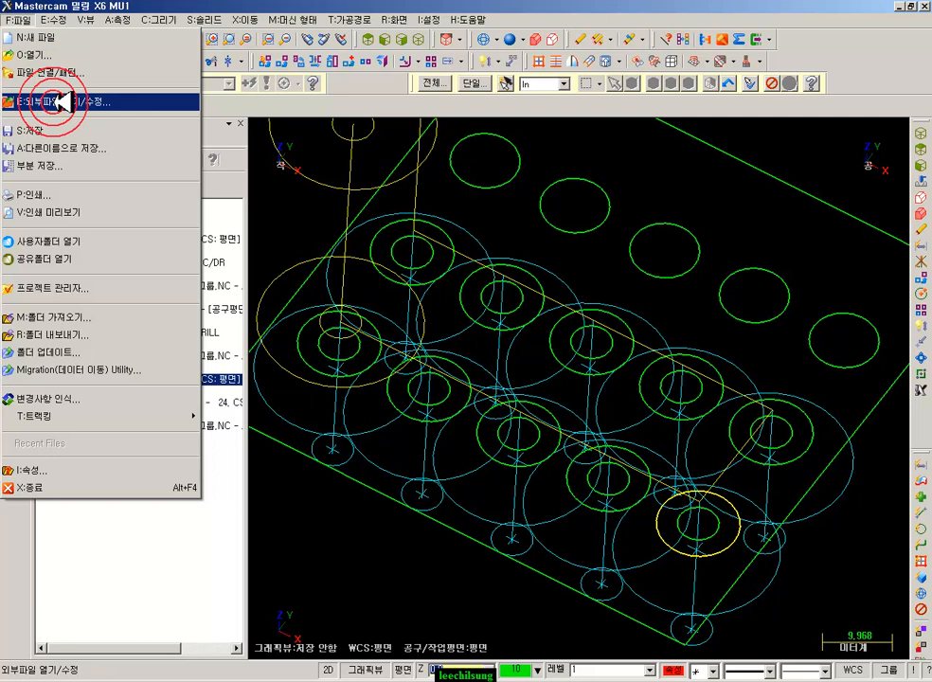
pyautogui.click(57, 102)
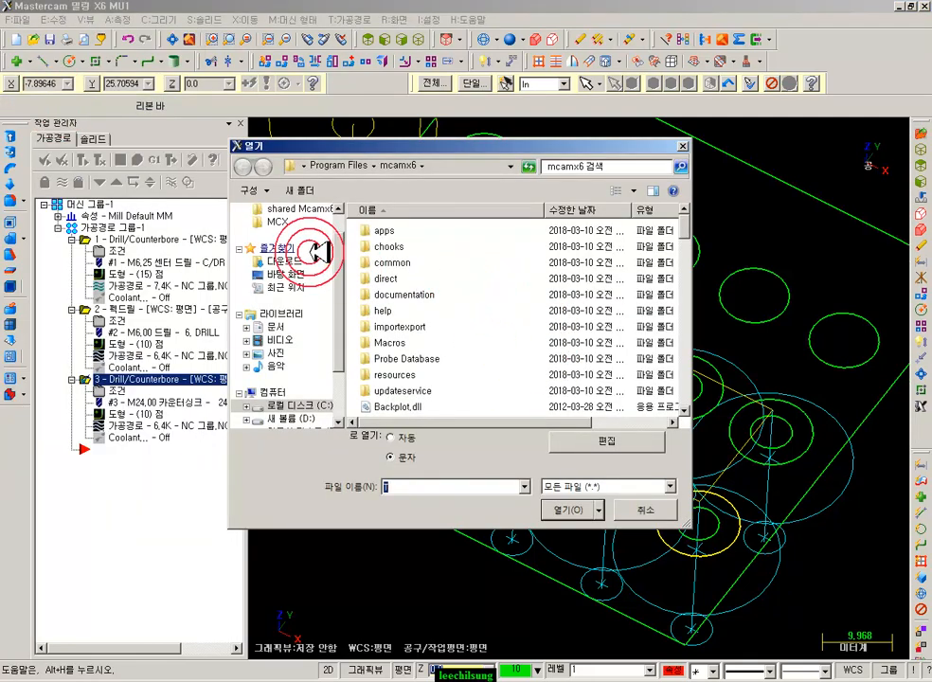
pyautogui.click(274, 326)
pyautogui.click(431, 351)
pyautogui.doubleClick(431, 351)
pyautogui.scroll(-2, 410, 368)
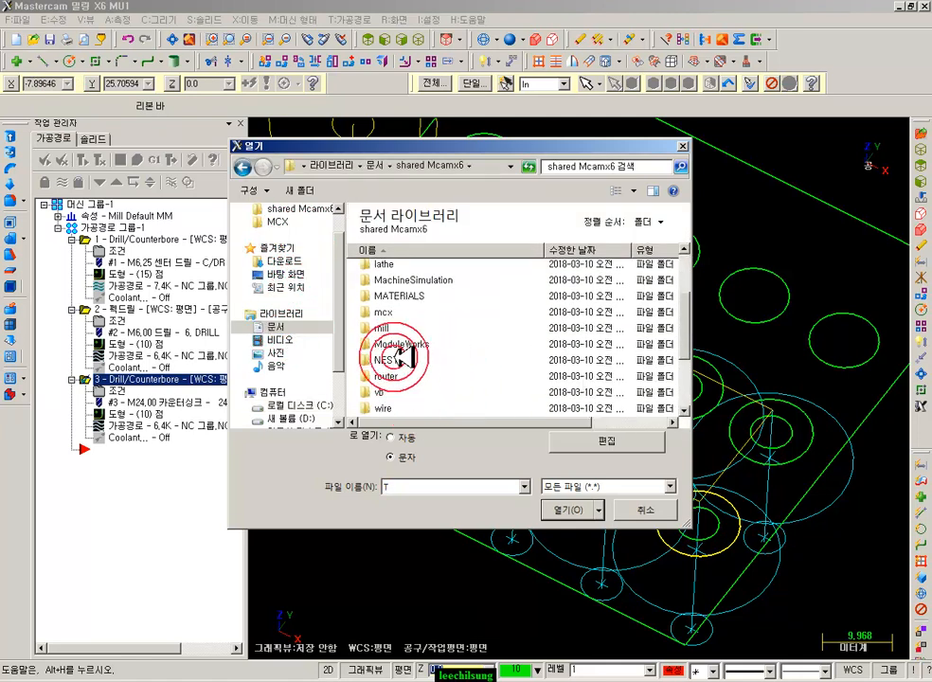
# Open the post processor MPFAN.pst from the mill\Posts folder and bring it up in CIMCO Edit
pyautogui.doubleClick(384, 328)
pyautogui.doubleClick(386, 304)
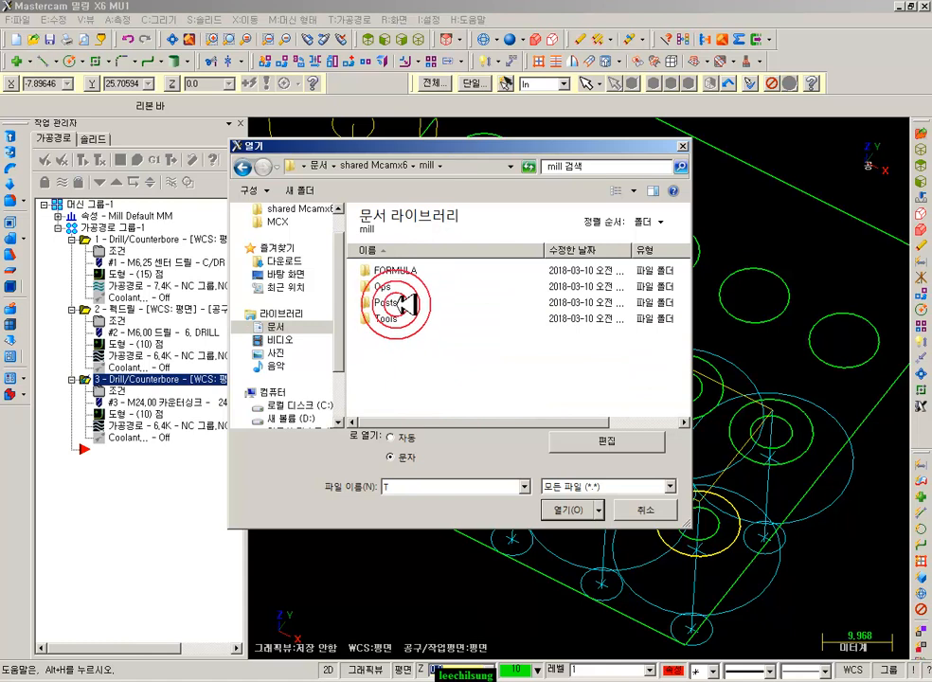
pyautogui.scroll(-3, 416, 329)
pyautogui.click(428, 408)
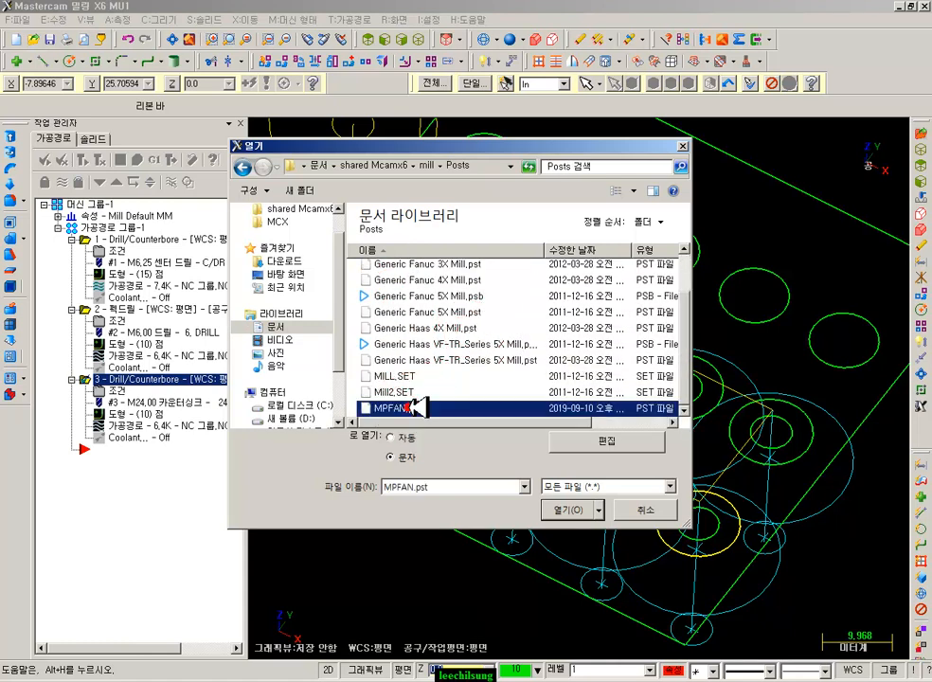
pyautogui.click(563, 510)
pyautogui.click(751, 329)
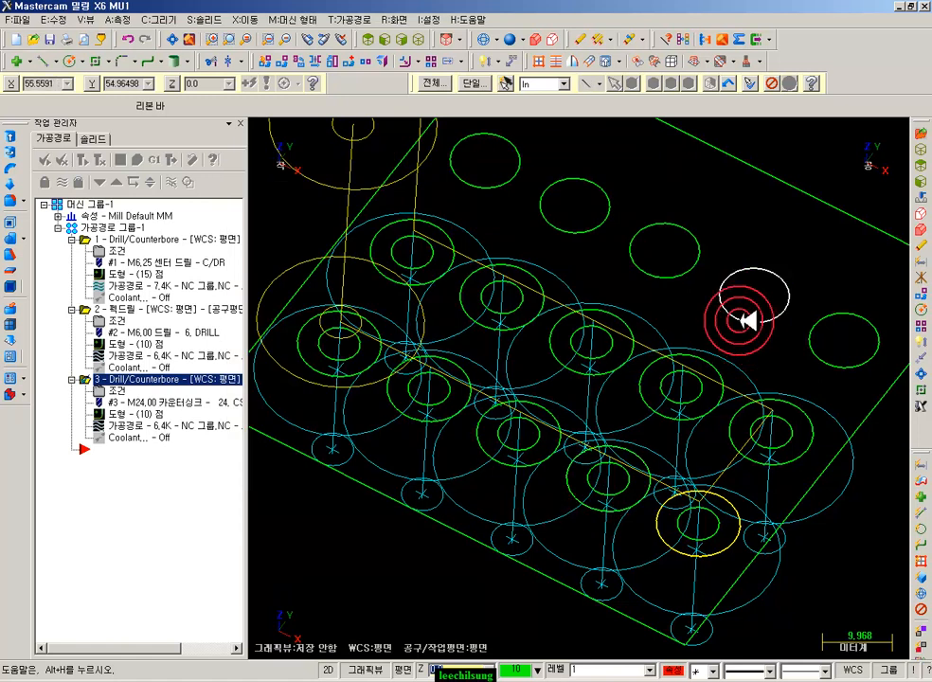
pyautogui.click(275, 679)
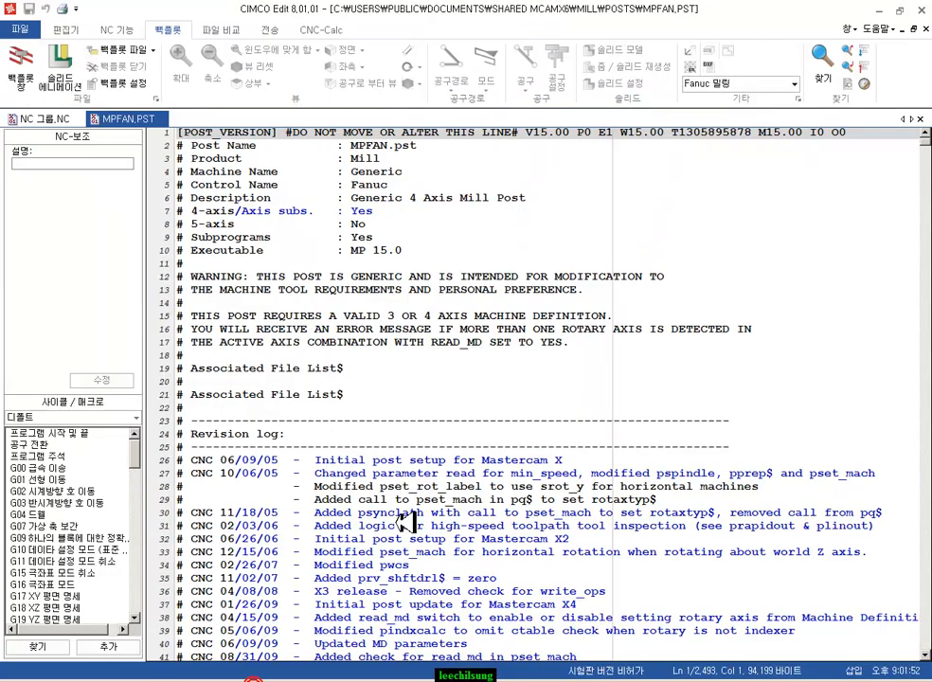
# Look through the MPFAN.PST code for the "Toolchange / NC output Variable Formats" section
pyautogui.click(882, 224)
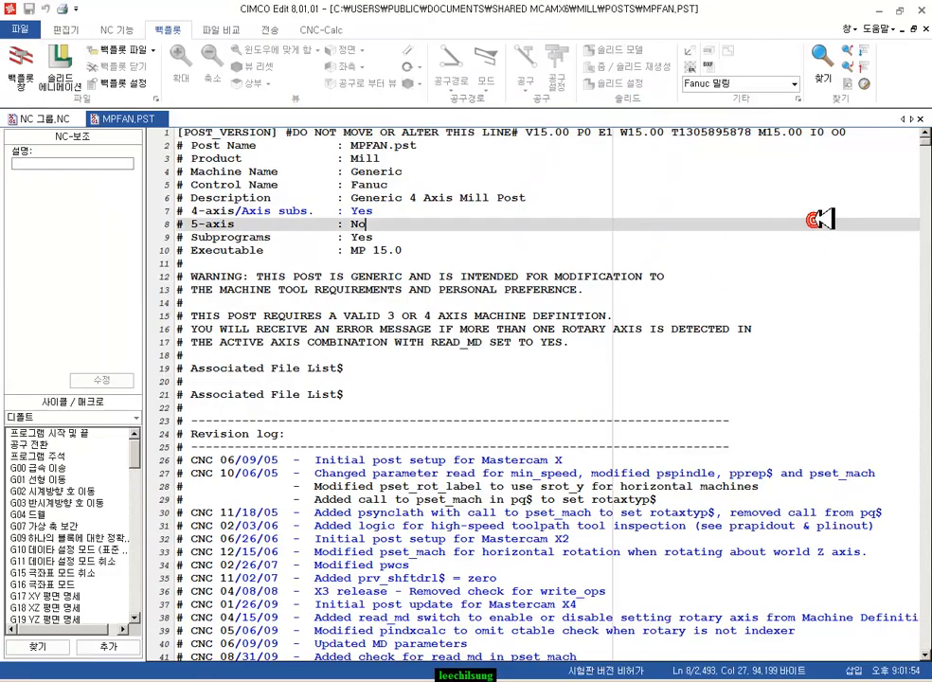
pyautogui.scroll(-8, 698, 341)
pyautogui.scroll(-9, 696, 341)
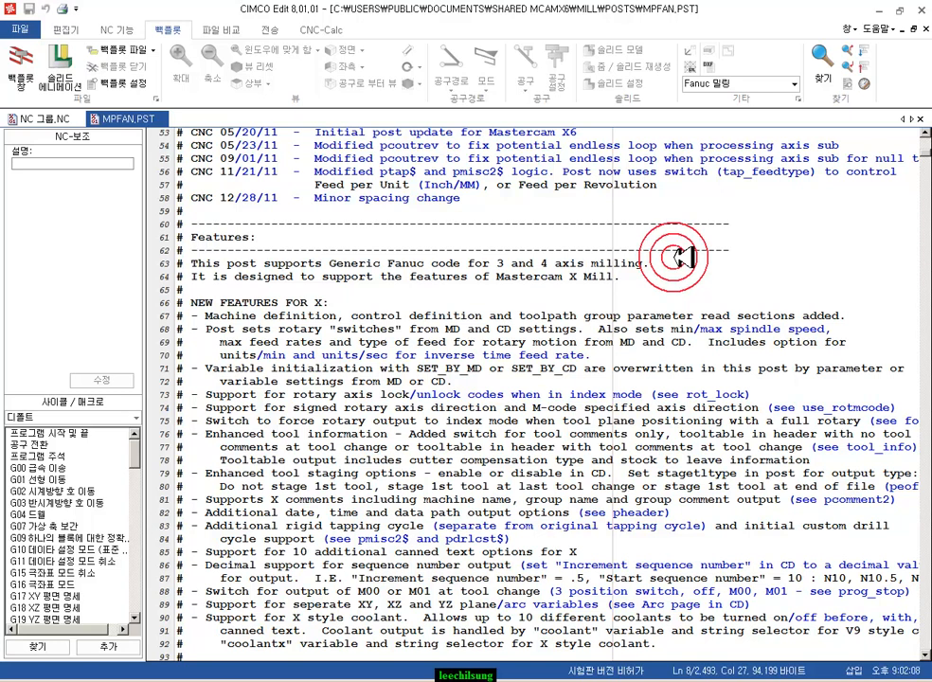
pyautogui.scroll(-18, 523, 189)
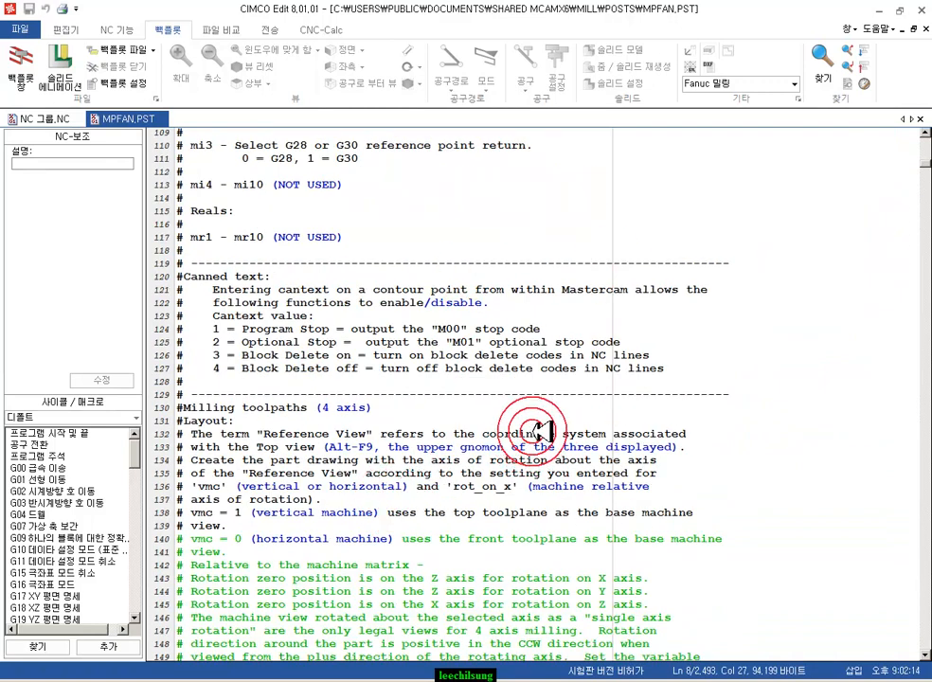
pyautogui.scroll(-20, 540, 429)
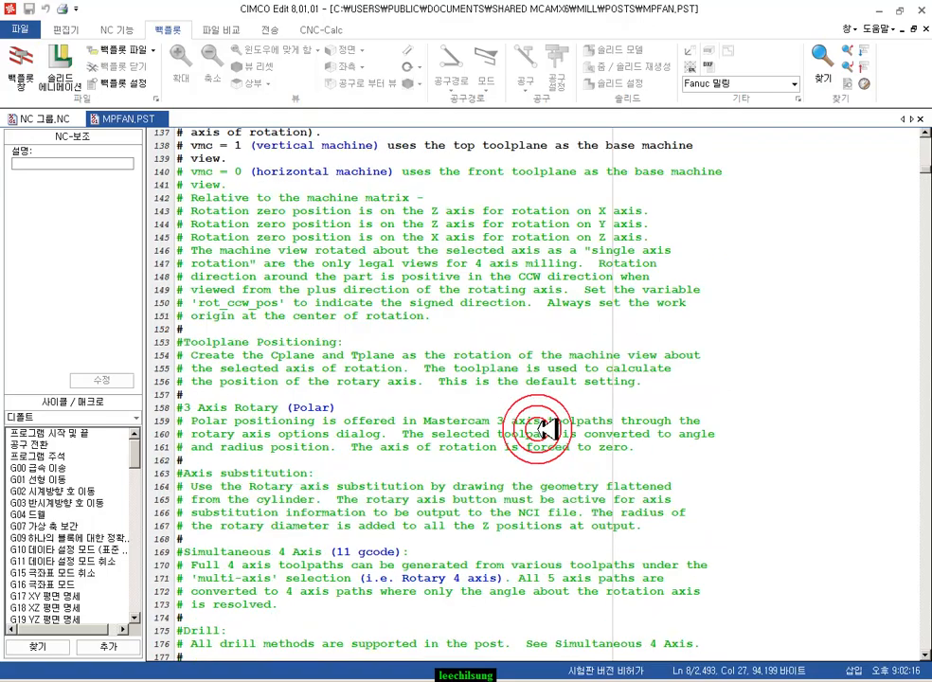
pyautogui.scroll(-20, 547, 434)
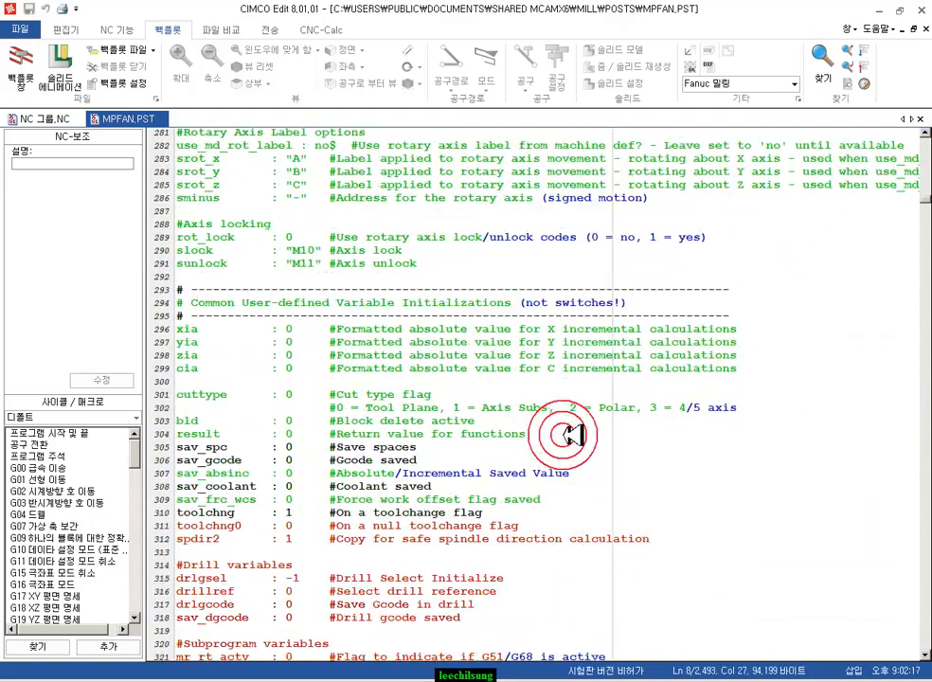
pyautogui.scroll(-1, 571, 439)
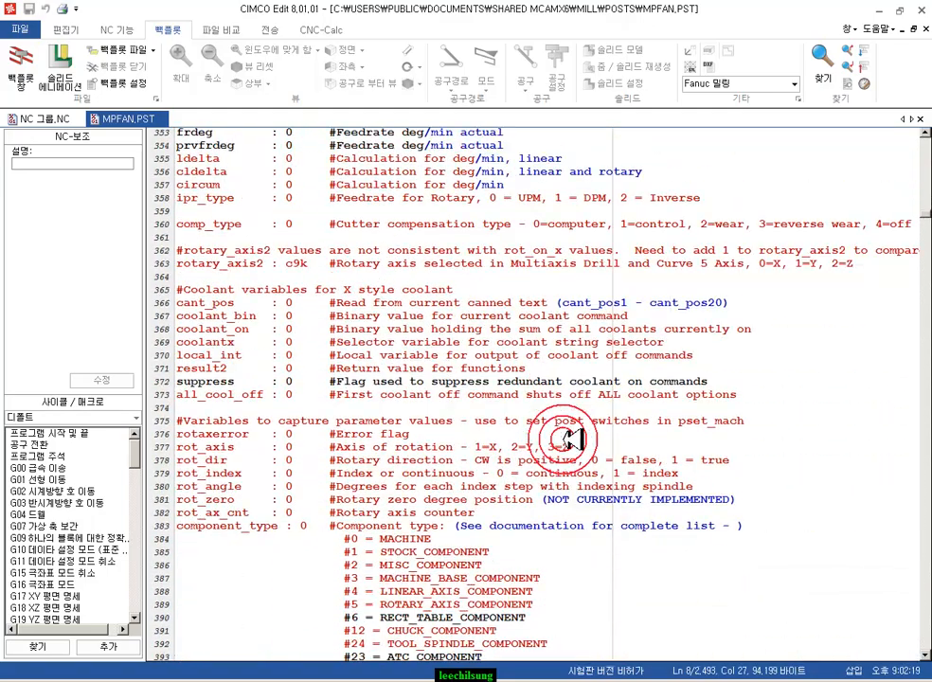
pyautogui.scroll(-6, 570, 439)
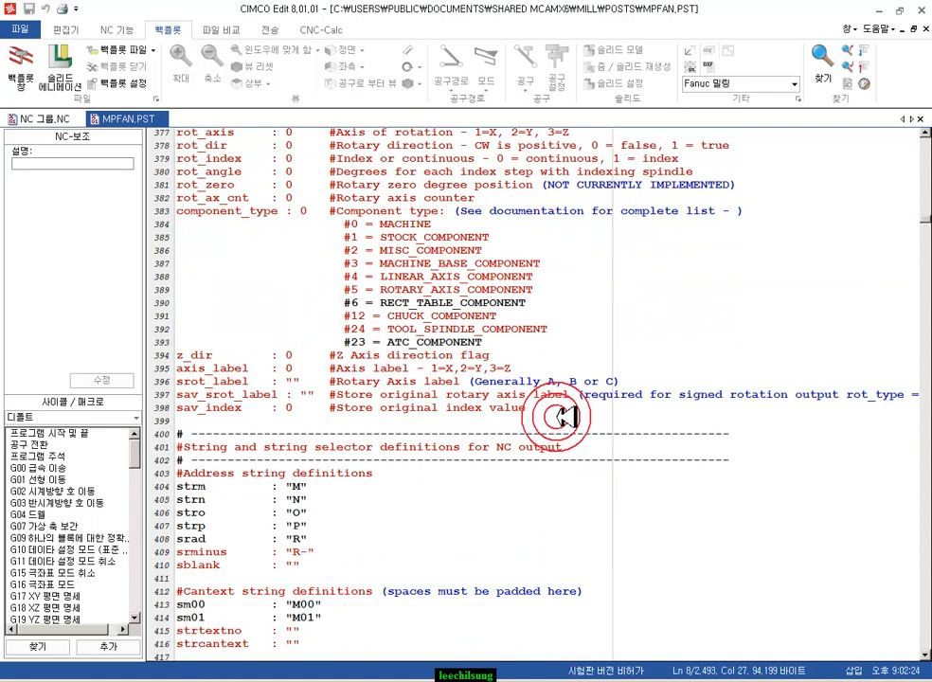
pyautogui.scroll(-5, 564, 416)
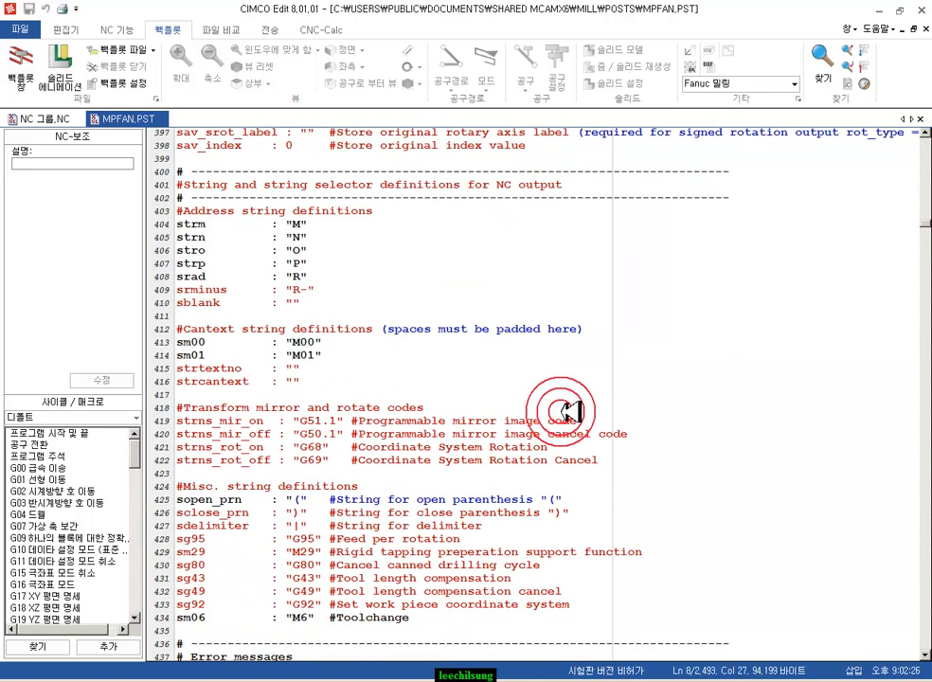
pyautogui.scroll(-1, 568, 412)
pyautogui.scroll(-12, 569, 410)
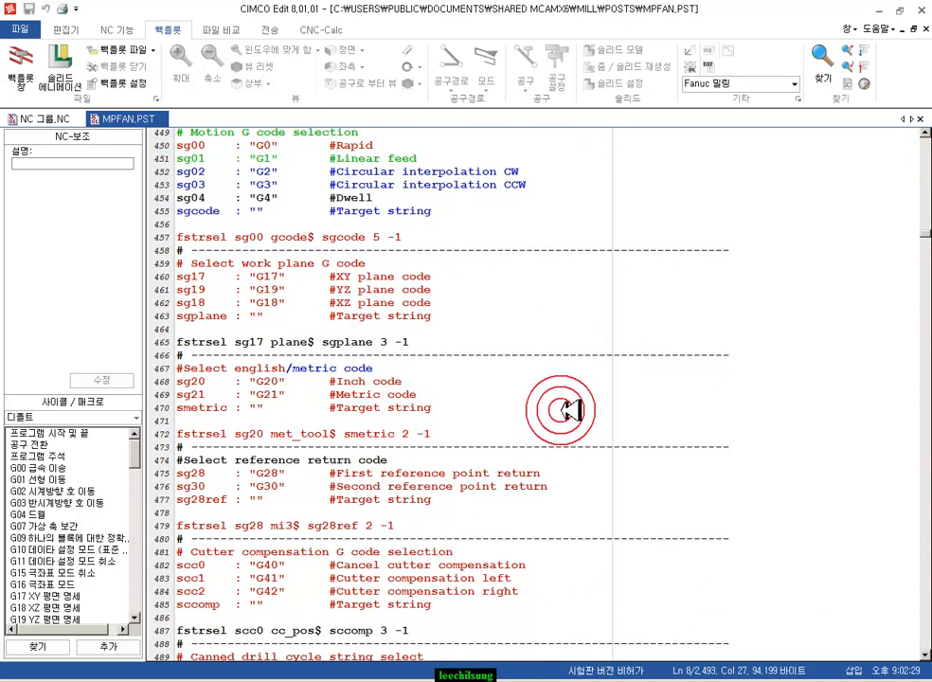
pyautogui.scroll(-14, 569, 410)
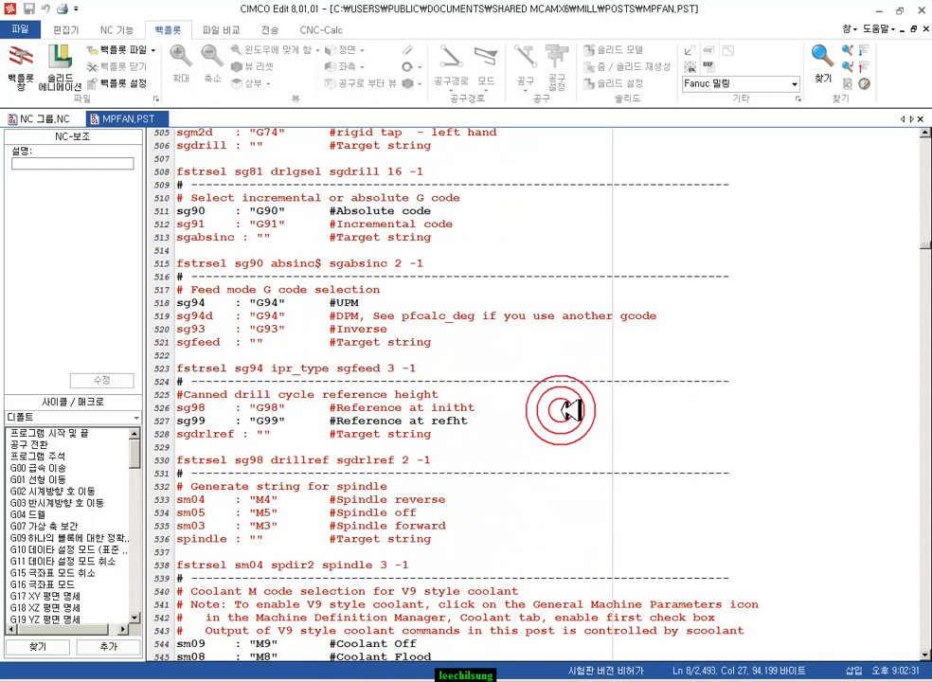
pyautogui.scroll(-11, 565, 409)
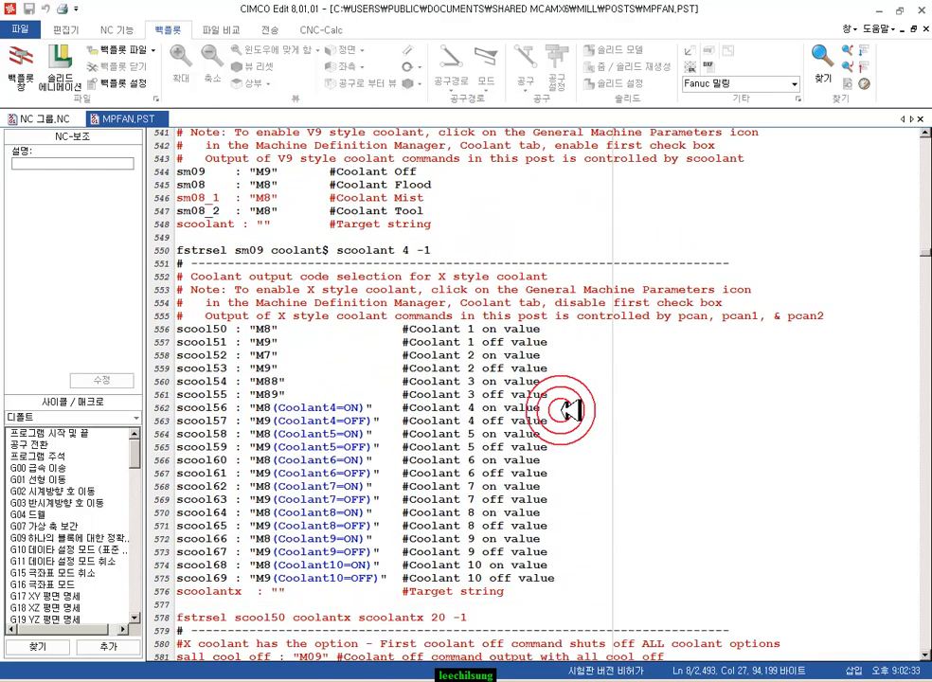
pyautogui.scroll(-4, 568, 411)
pyautogui.scroll(-18, 569, 410)
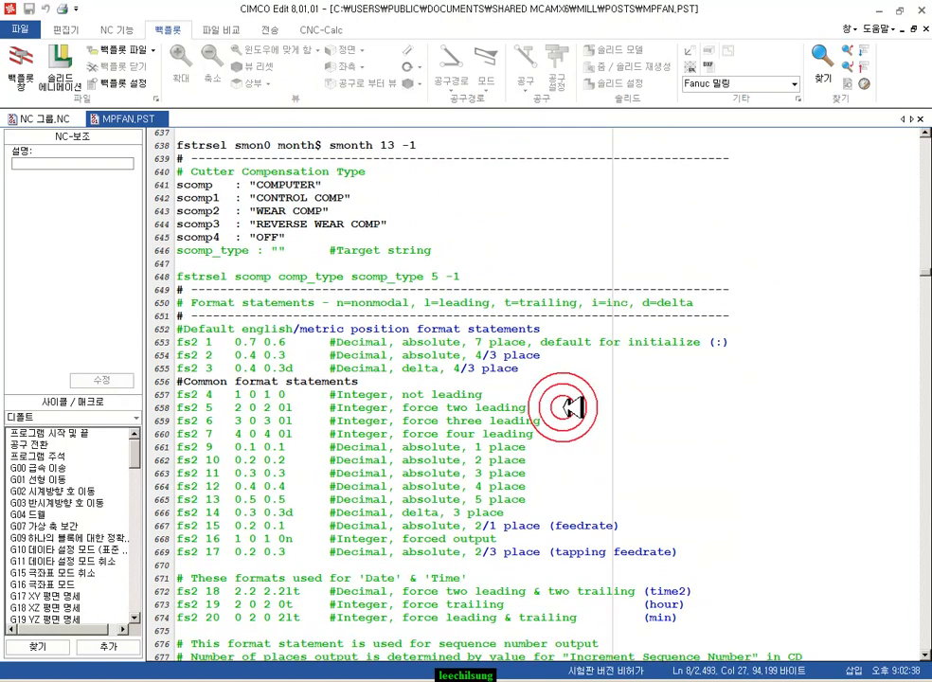
pyautogui.scroll(-6, 567, 408)
pyautogui.scroll(-3, 567, 407)
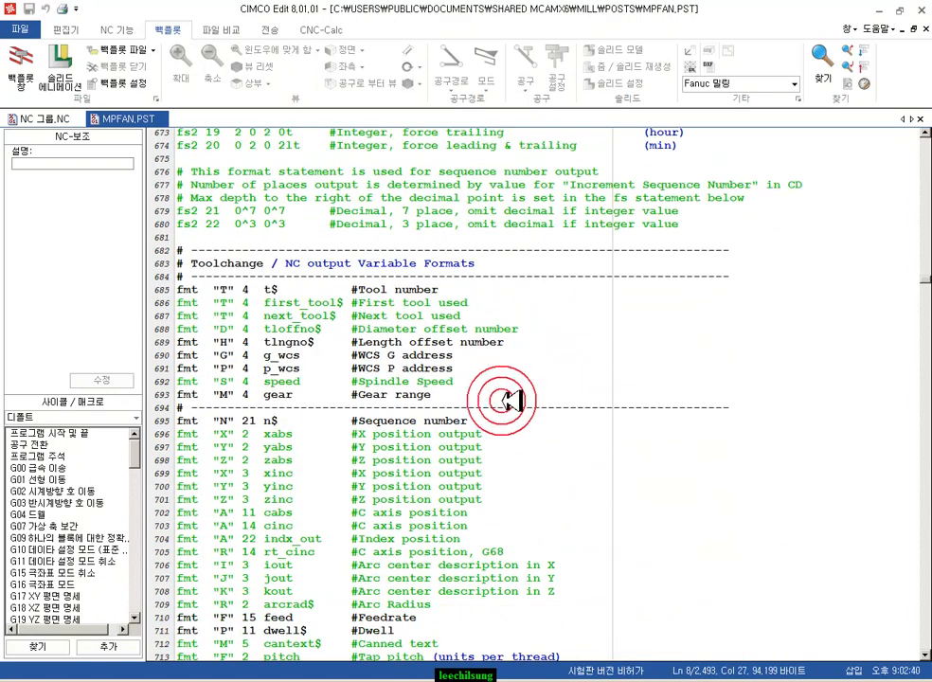
pyautogui.scroll(-2, 500, 394)
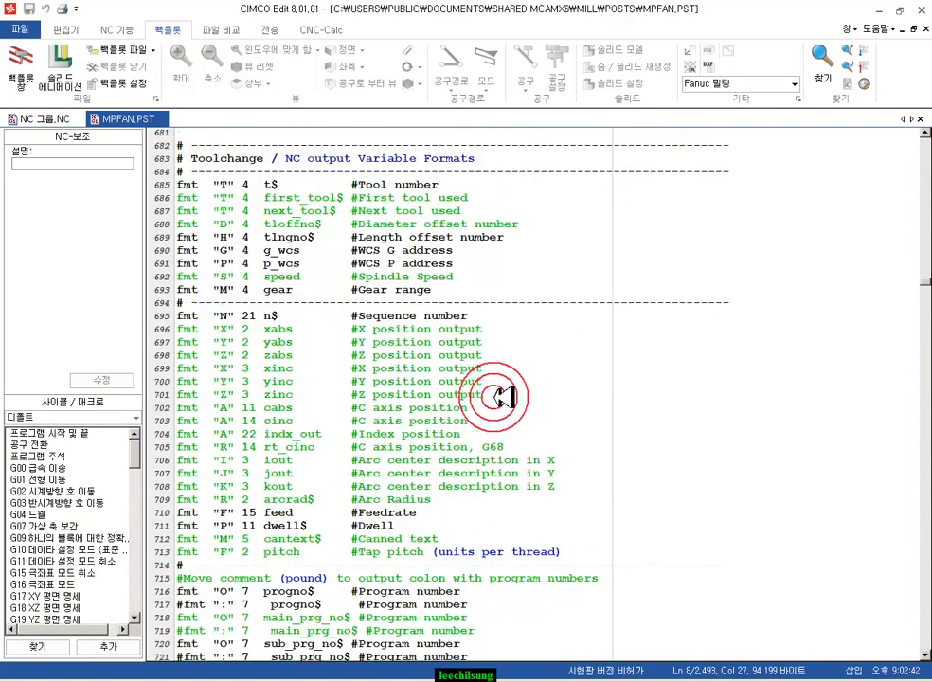
# Enlarge the post code and highlight the dwell$ format statement for address "P" in line 711
pyautogui.keyDown('ctrl'); pyautogui.scroll(2, 379, 569); pyautogui.keyUp('ctrl')
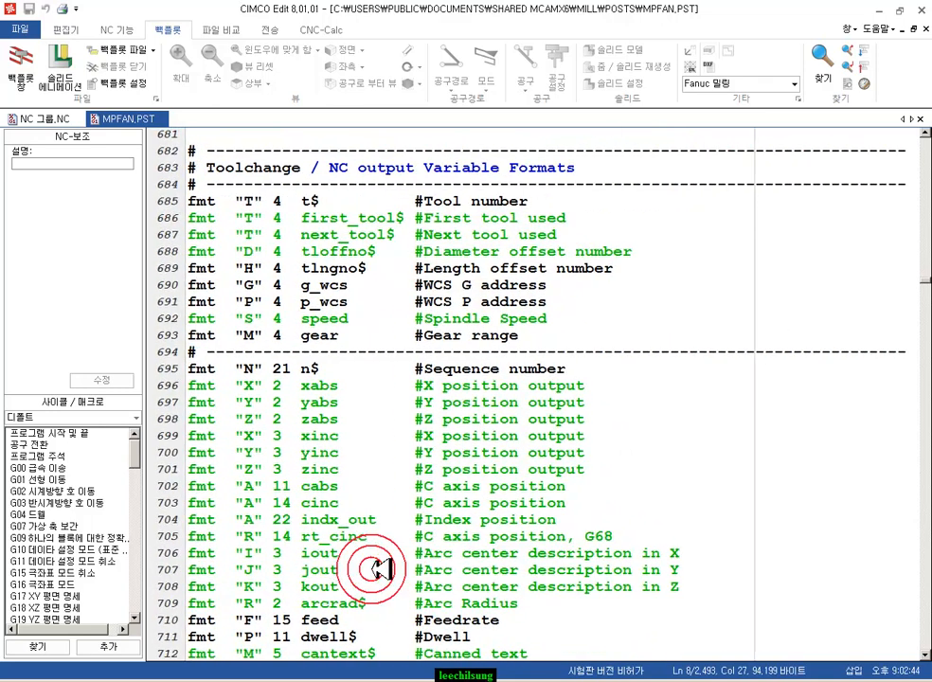
pyautogui.scroll(-4, 482, 447)
pyautogui.keyDown('ctrl'); pyautogui.scroll(1, 455, 422); pyautogui.keyUp('ctrl')
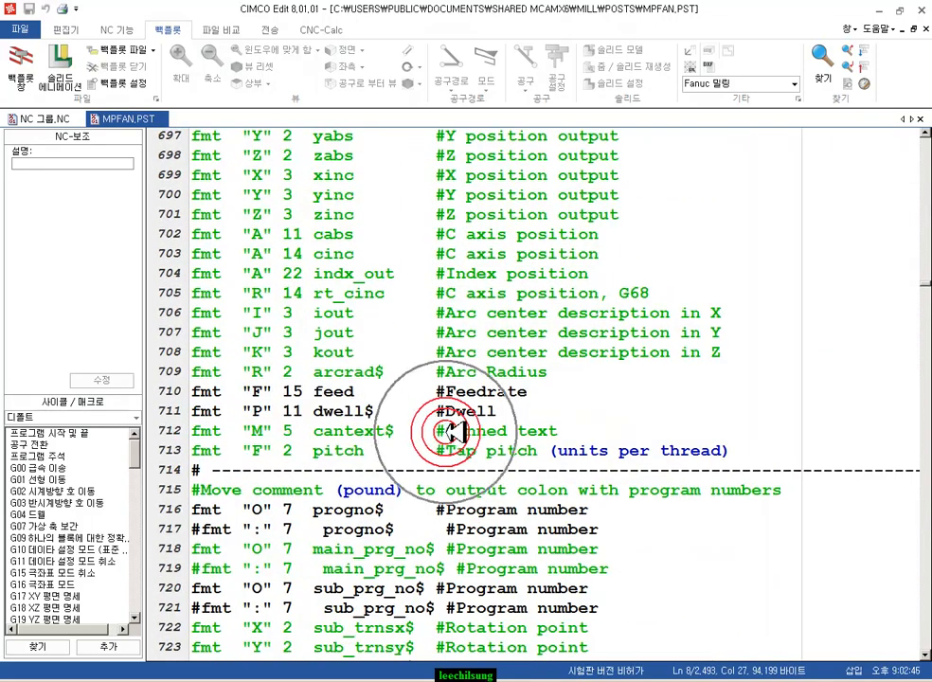
pyautogui.scroll(-1, 460, 412)
pyautogui.moveTo(510, 332); pyautogui.dragTo(182, 337)
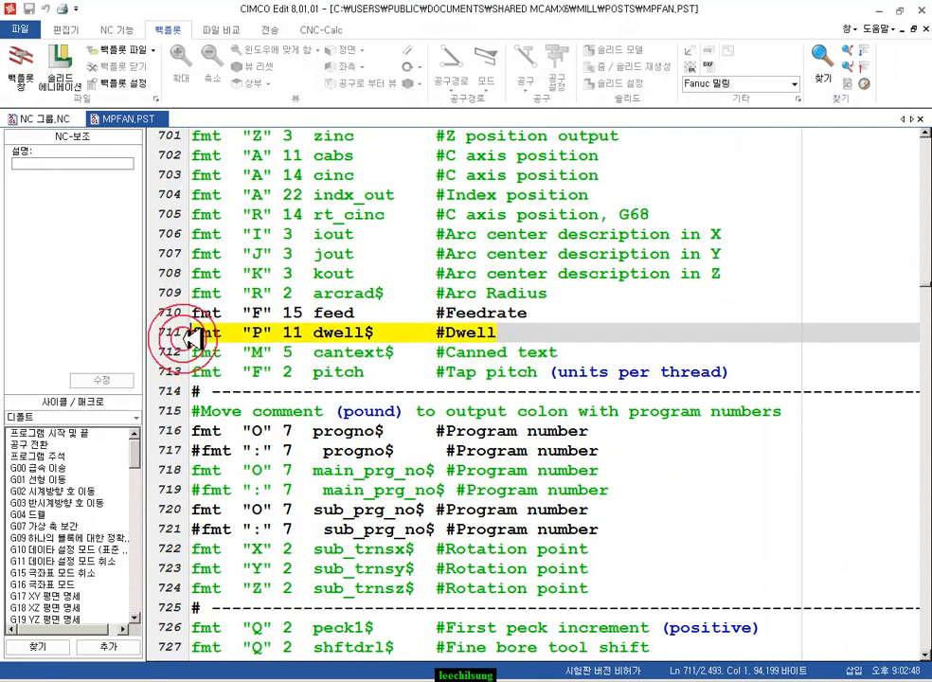
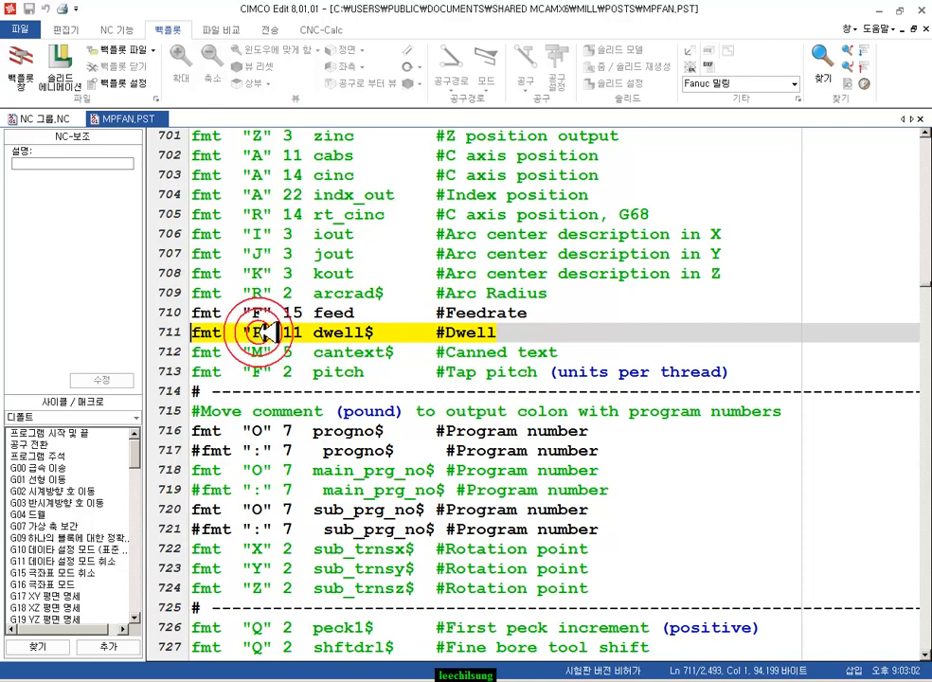
# Set the dwell$ format number in line 711 to 4 and save MPFAN.PST
pyautogui.click(304, 334)
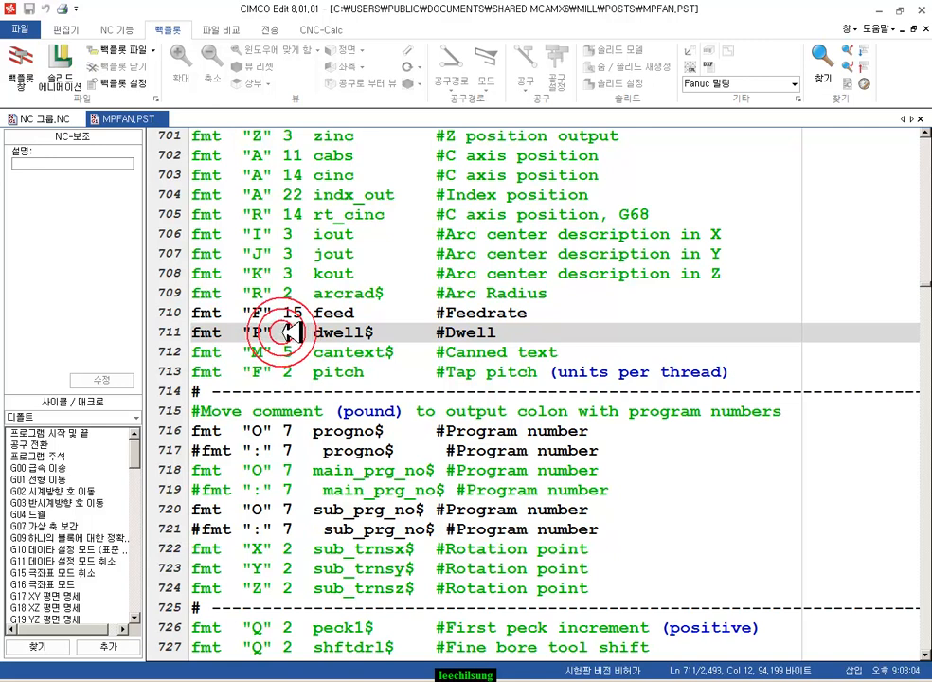
pyautogui.click(303, 331)
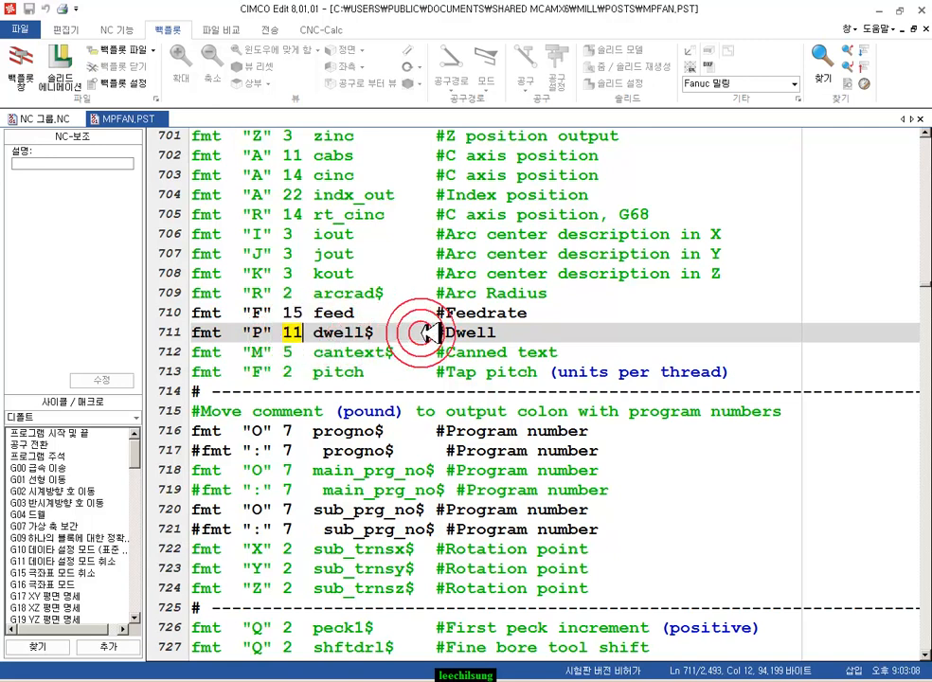
pyautogui.click(298, 333)
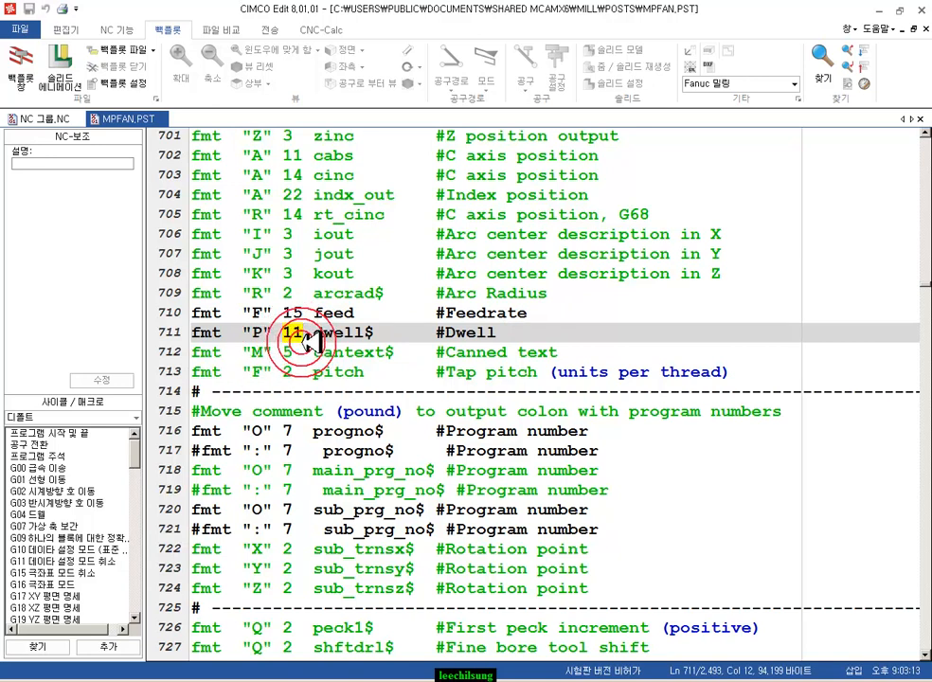
pyautogui.write('4')
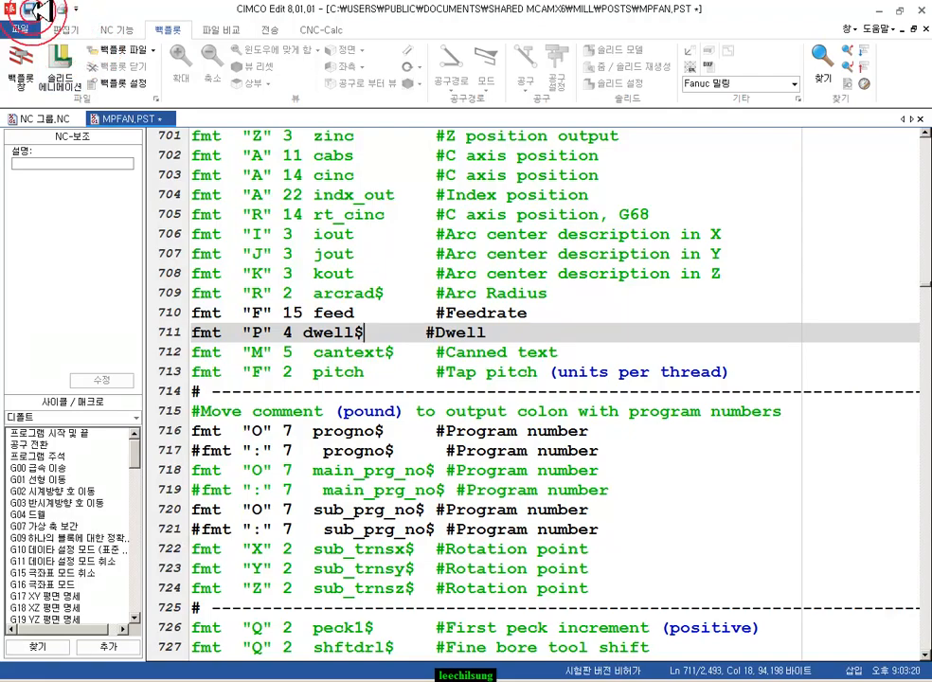
pyautogui.click(29, 10)
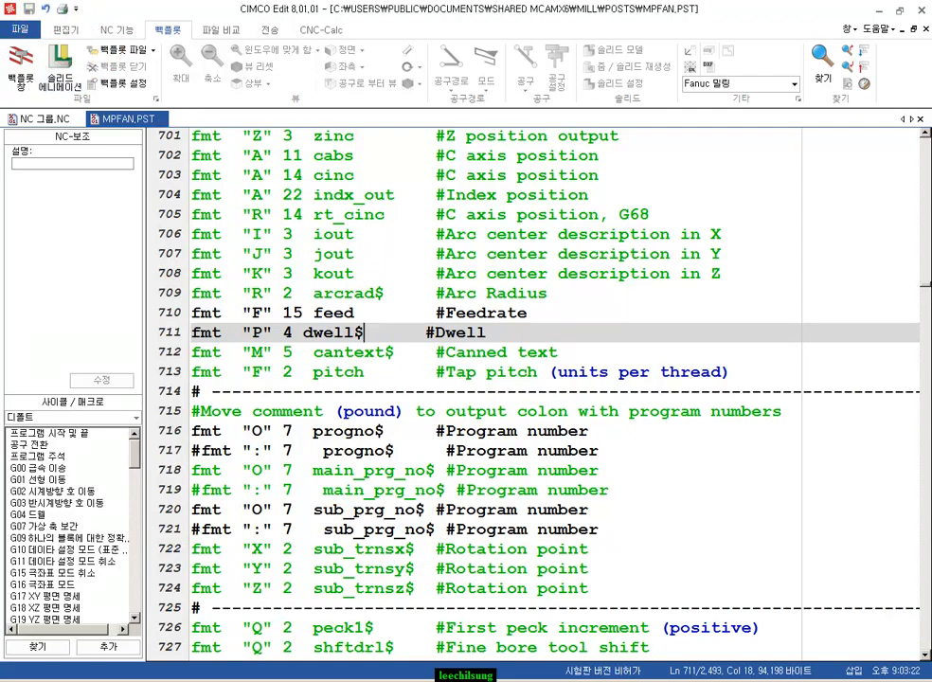
# Switch to Mastercam and post the 24 mm countersink operation again to NC 그룹.NC
pyautogui.click(208, 680)
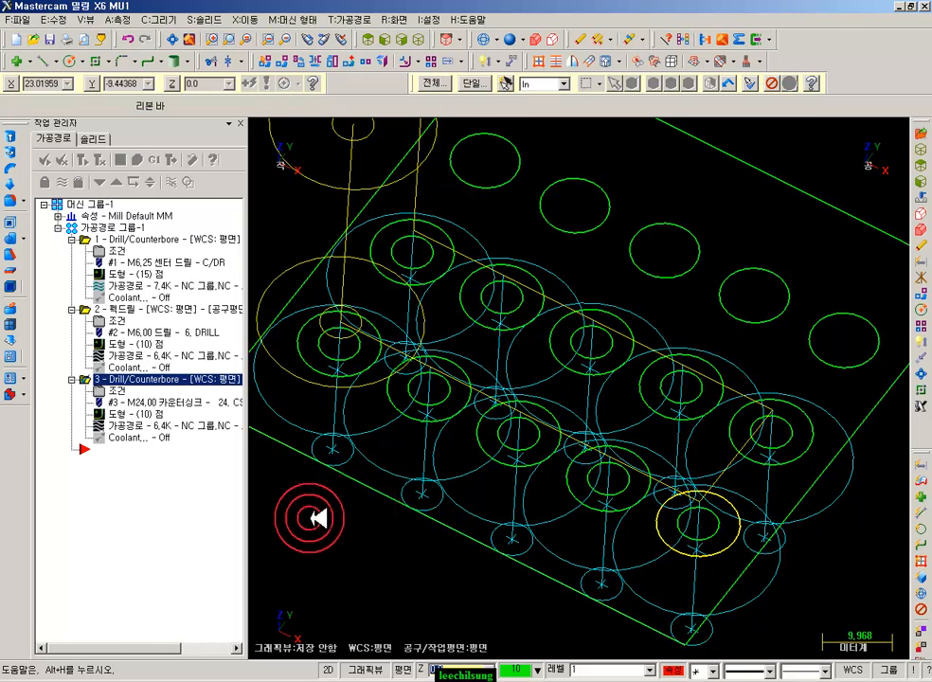
pyautogui.click(155, 160)
pyautogui.click(77, 237)
pyautogui.click(123, 384)
pyautogui.click(496, 382)
pyautogui.click(514, 379)
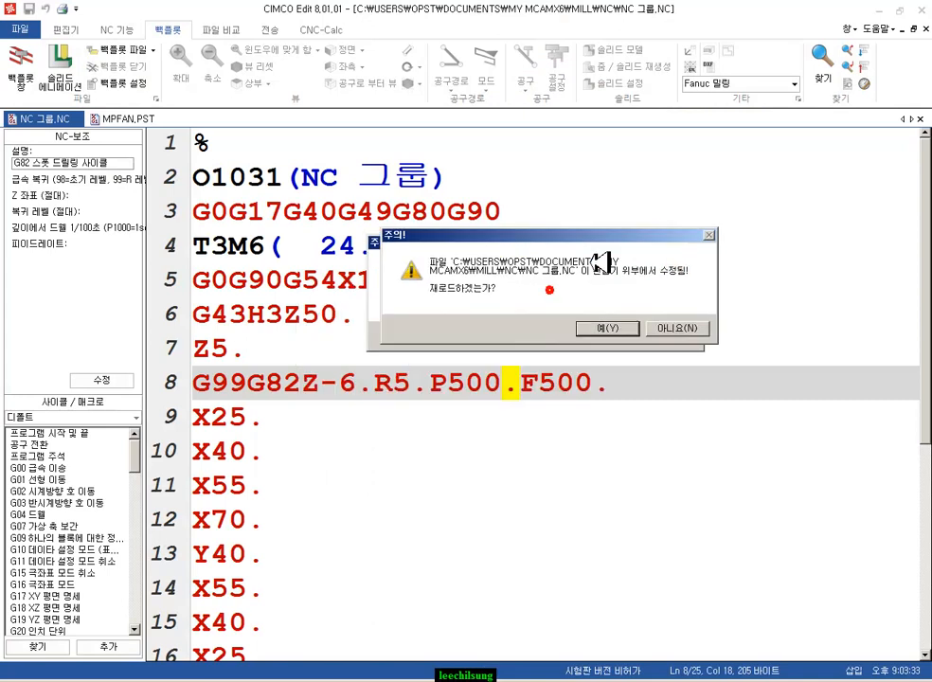
# Reload the externally modified NC 그룹.NC in the editor and check the dwell value in the G82 line
pyautogui.moveTo(625, 297); pyautogui.dragTo(874, 63)
pyautogui.click(765, 149)
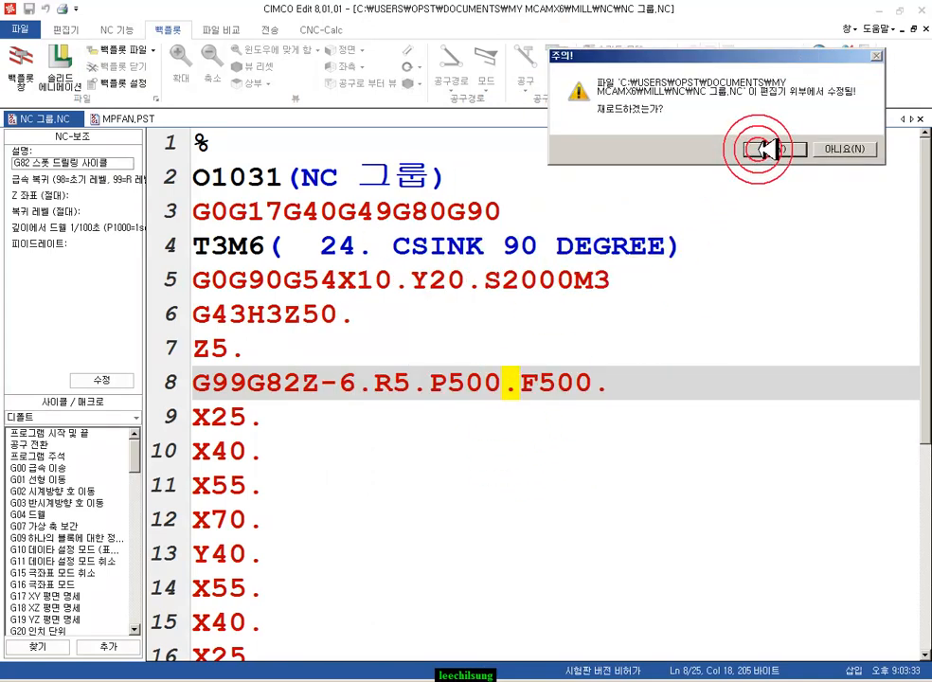
pyautogui.click(713, 221)
pyautogui.click(636, 400)
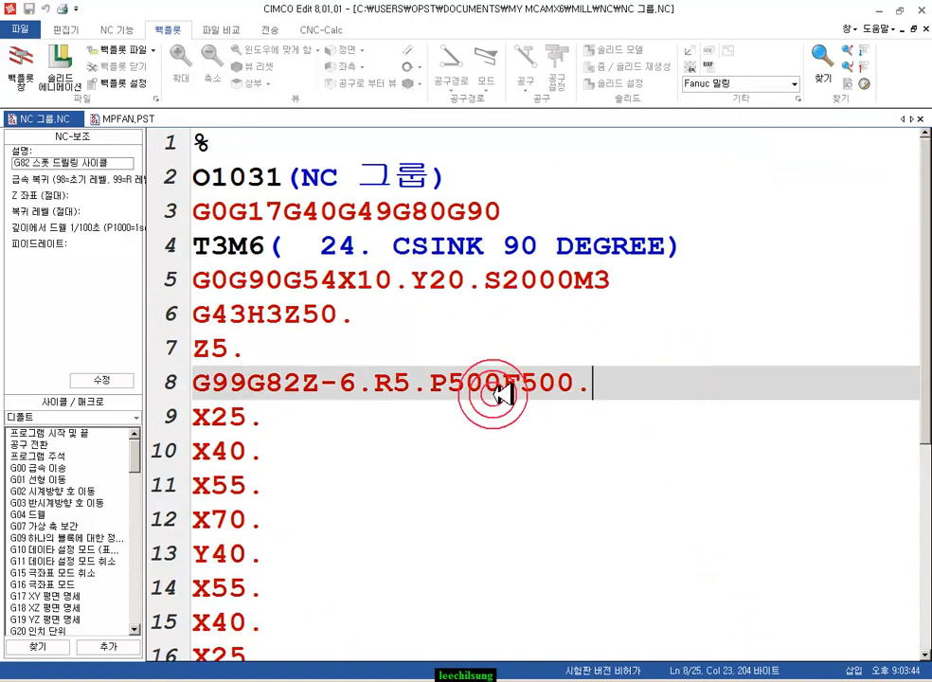
# Bring up MPFAN.PST once more, then close the NC editor and minimise Mastercam to reach the desktop
pyautogui.press('Left')
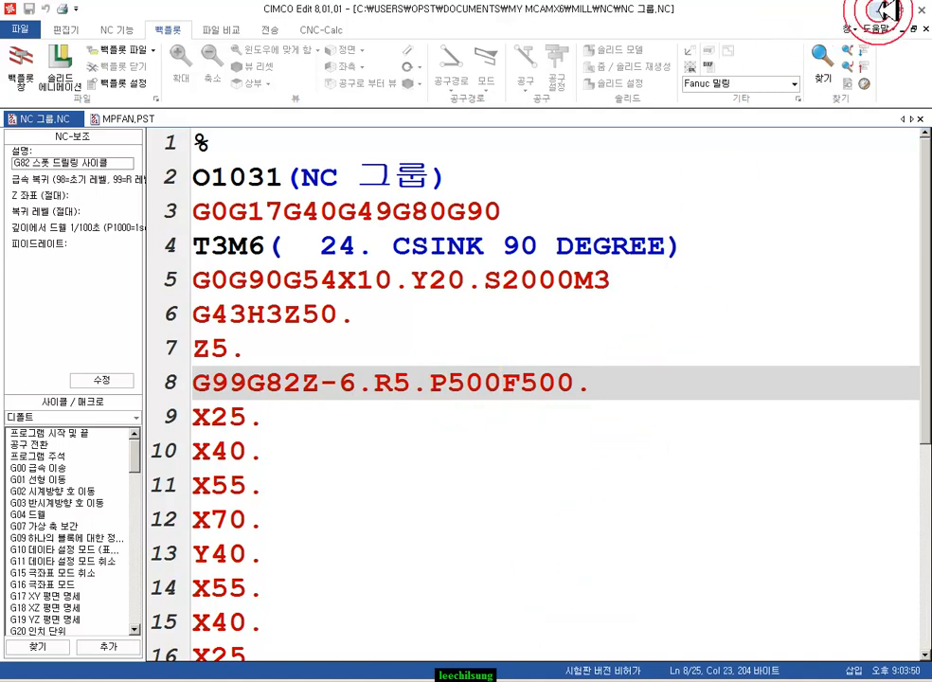
pyautogui.click(128, 117)
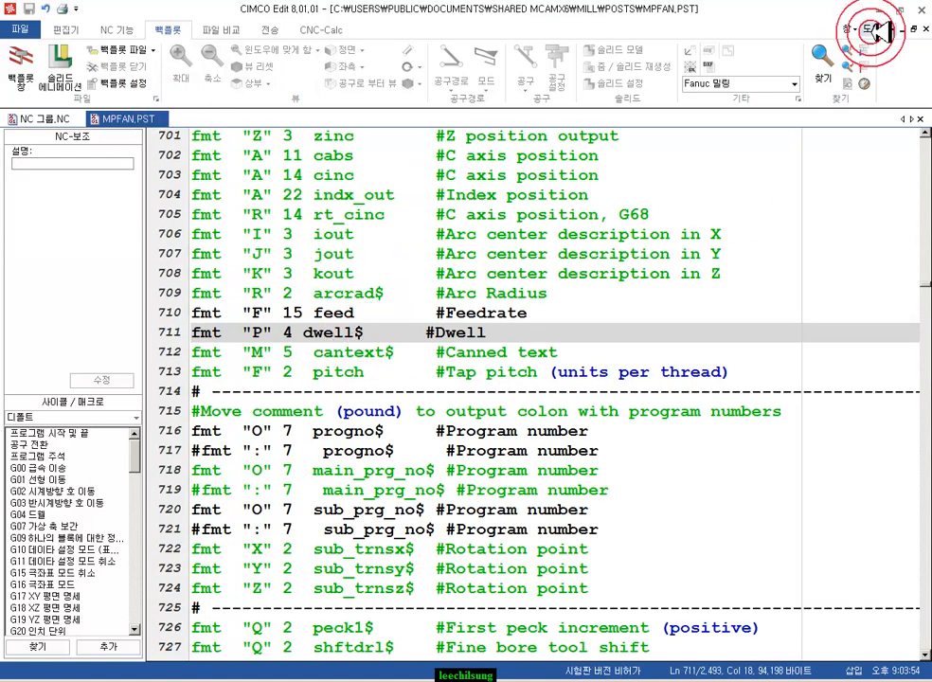
pyautogui.click(921, 9)
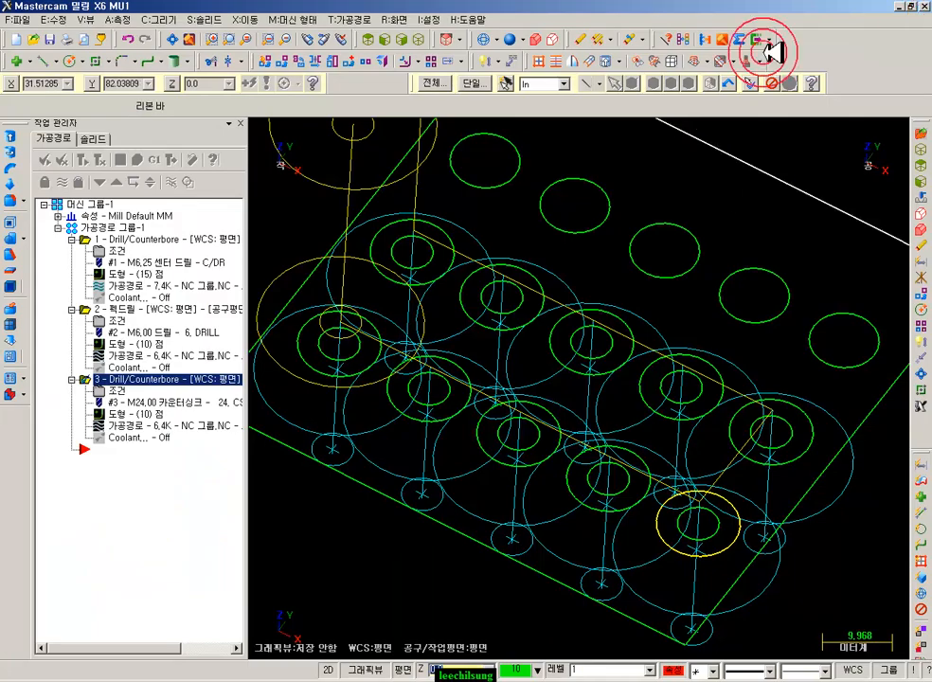
pyautogui.click(902, 8)
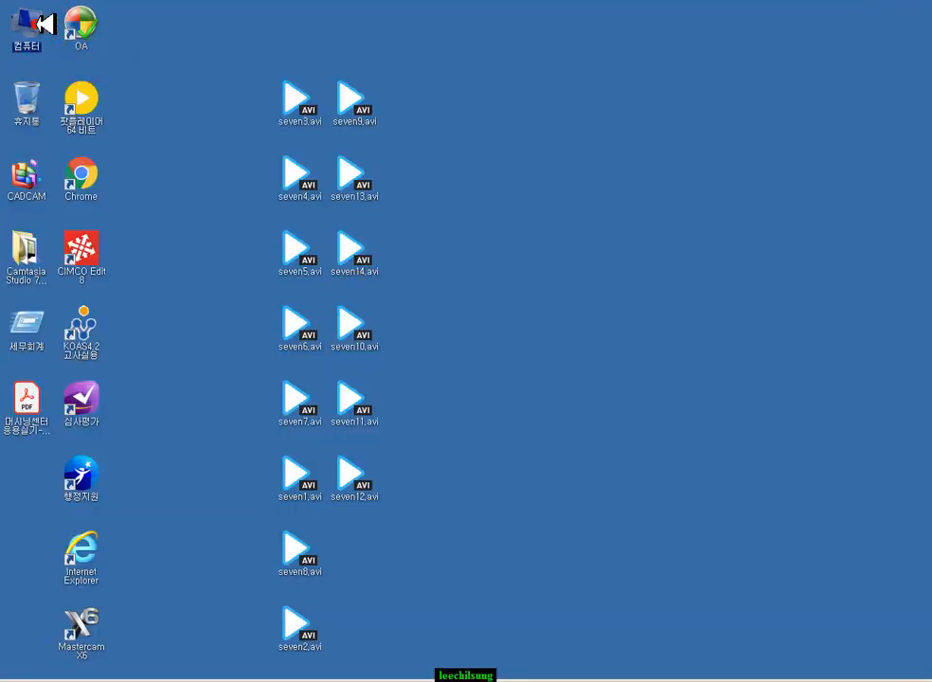
# Browse in Windows Explorer to the Posts folder under shared Mcamx6\mill in the documents library
pyautogui.doubleClick(38, 23)
pyautogui.doubleClick(367, 224)
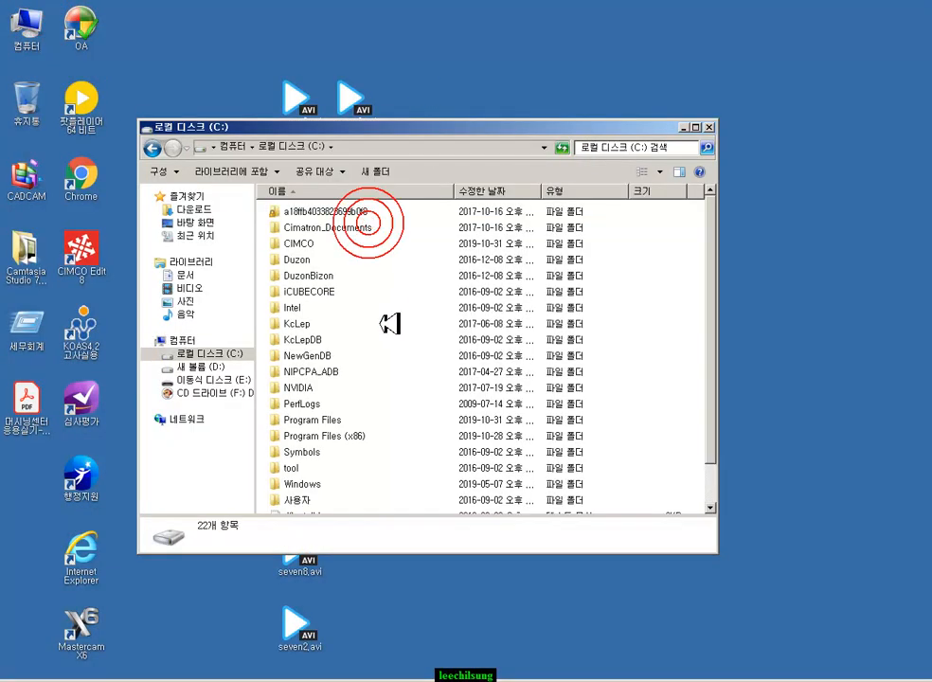
pyautogui.click(186, 276)
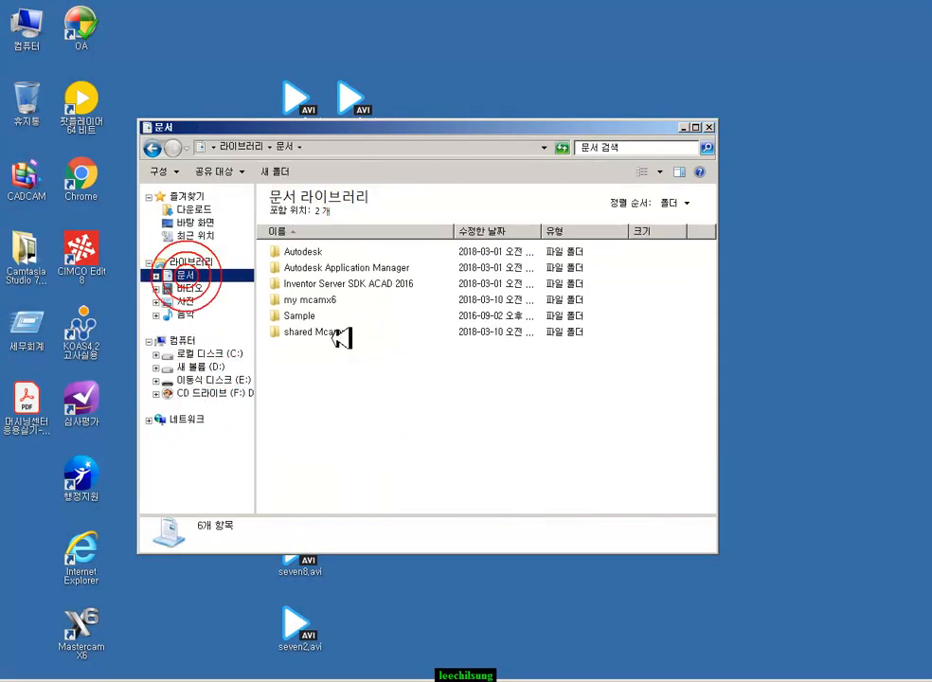
pyautogui.doubleClick(327, 332)
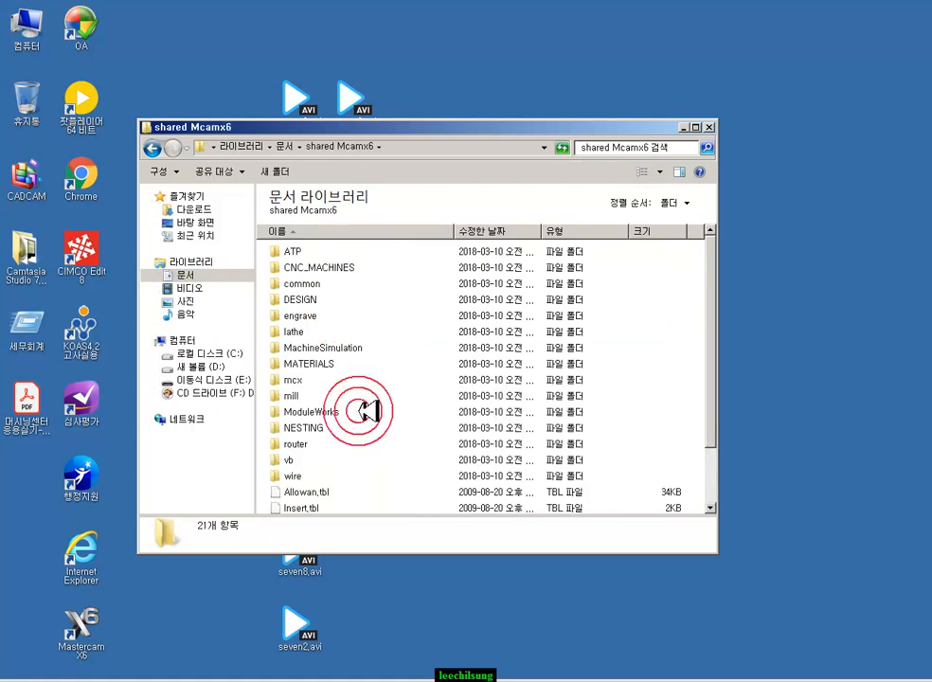
pyautogui.doubleClick(303, 395)
pyautogui.doubleClick(301, 283)
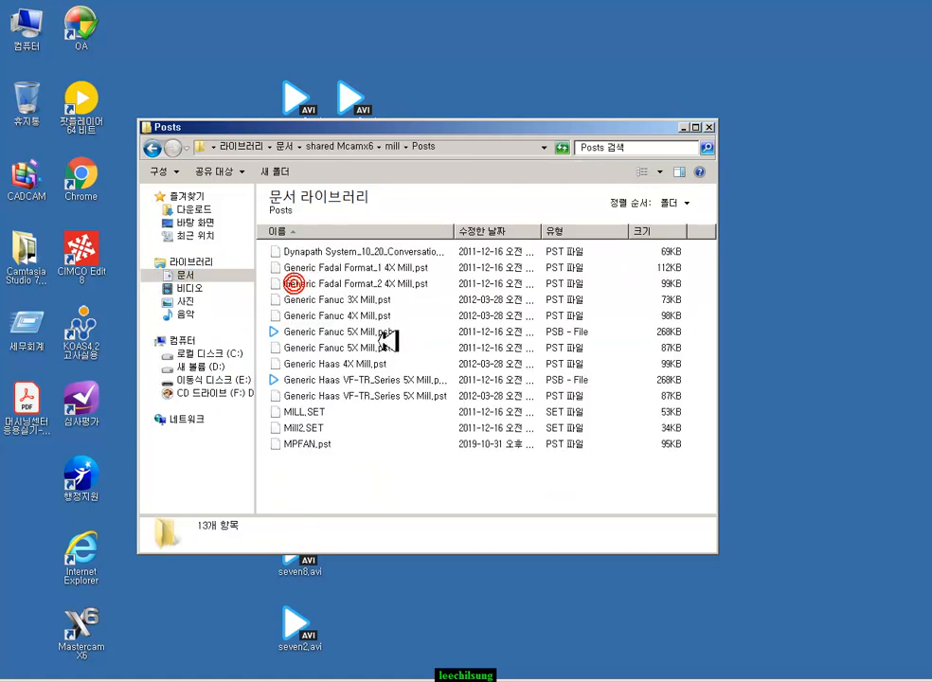
# Copy MPFAN.pst into the personal folder on drive D:, overwriting the existing file, and close the folder window
pyautogui.click(308, 443)
pyautogui.rightClick(318, 443)
pyautogui.click(349, 572)
pyautogui.click(231, 367)
pyautogui.doubleClick(314, 260)
pyautogui.rightClick(320, 482)
pyautogui.click(370, 580)
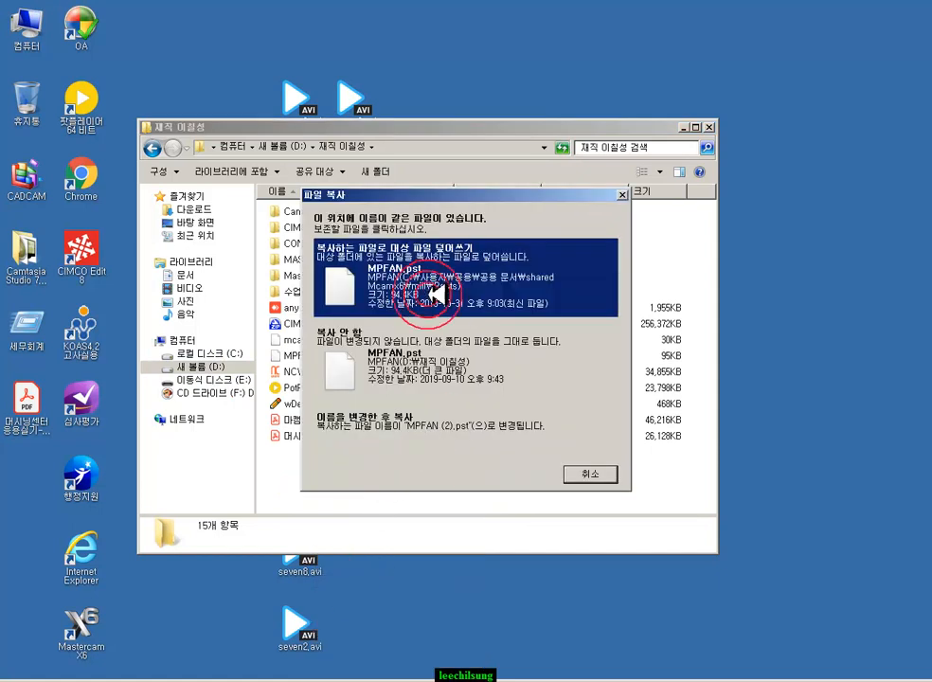
pyautogui.click(434, 343)
pyautogui.click(709, 126)
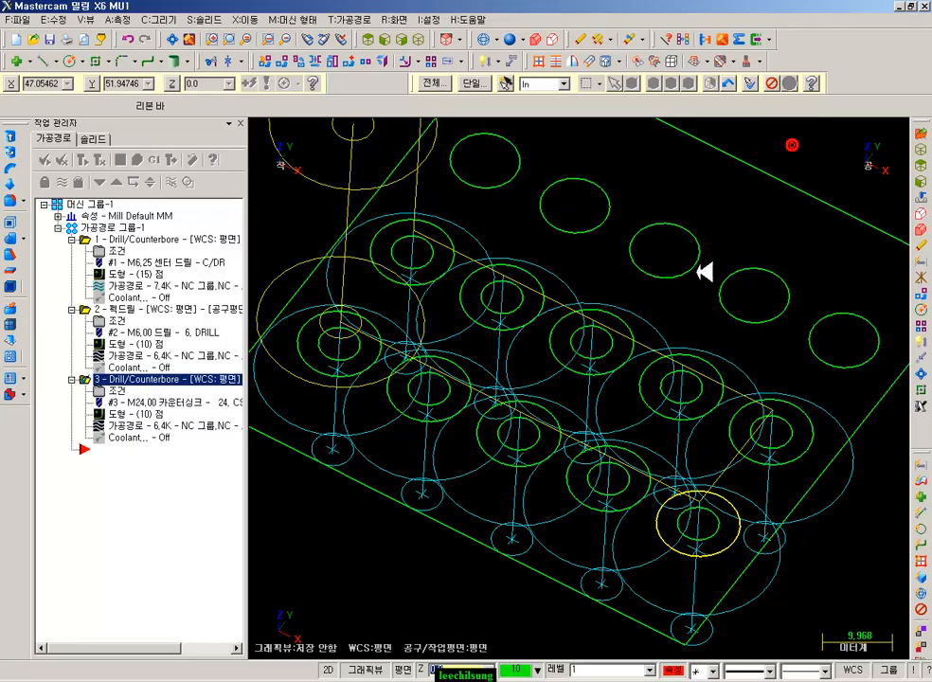
# Back in Mastercam, hide the toolpath display of all operations in 가공경로 그룹-1 and switch to the top view
pyautogui.scroll(-6, 606, 438)
pyautogui.click(61, 181)
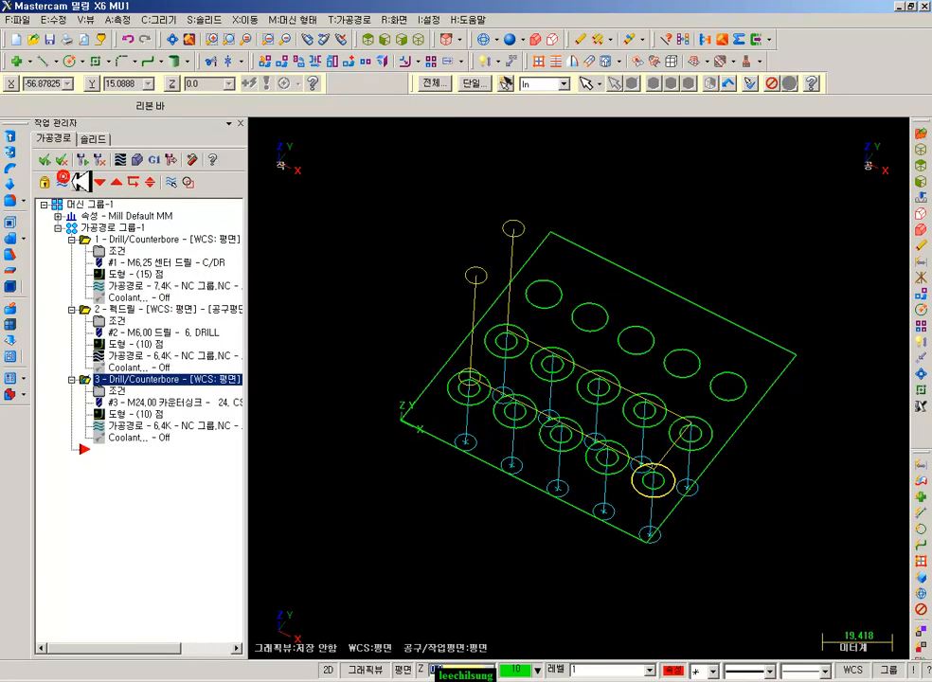
pyautogui.scroll(4, 583, 353)
pyautogui.click(88, 228)
pyautogui.click(61, 181)
pyautogui.click(61, 181)
pyautogui.scroll(1, 646, 308)
pyautogui.click(368, 39)
pyautogui.click(795, 360)
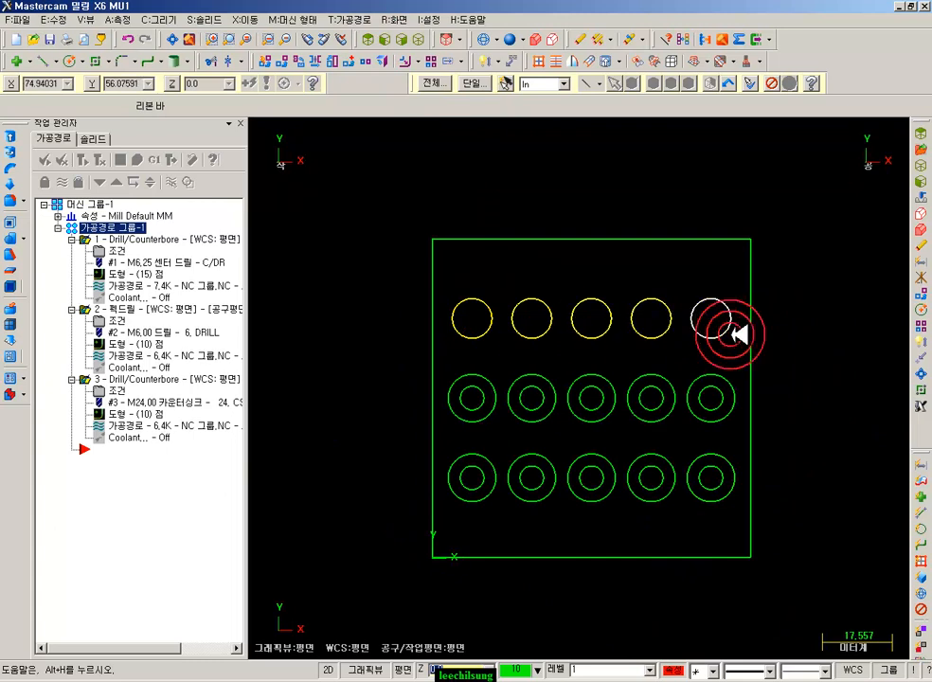
# Collapse the three drilling operations under 가공경로 그룹-1
pyautogui.click(71, 239)
pyautogui.click(72, 251)
pyautogui.click(73, 263)
pyautogui.click(295, 275)
# Switch to 머시닝센터프로그램가공.pdf in Acrobat Reader and go to the tool holder diagrams on page 344
pyautogui.click(230, 678)
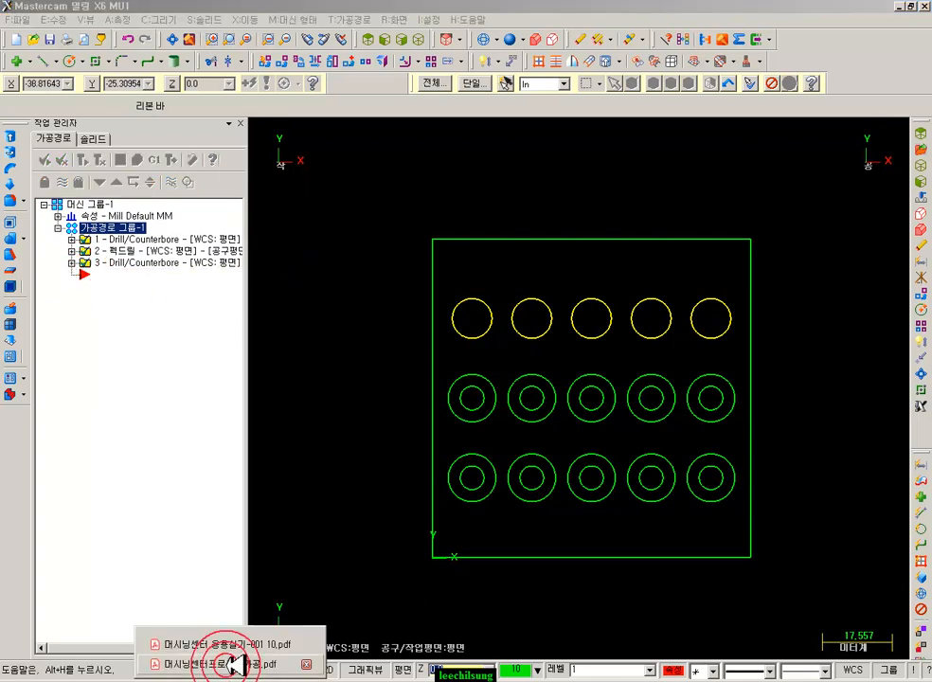
pyautogui.click(232, 664)
pyautogui.scroll(-8, 718, 395)
pyautogui.moveTo(880, 313)
pyautogui.mouseDown()
pyautogui.moveTo(900, 568)
pyautogui.moveTo(899, 553)
pyautogui.mouseUp()
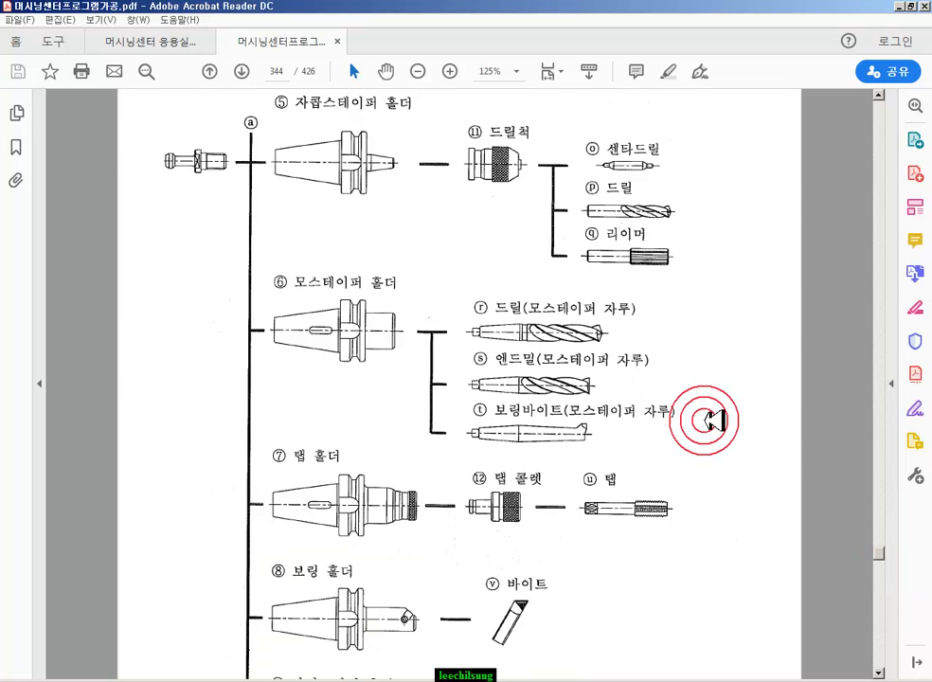
# Enlarge the drill chuck tools on page 344 to 200% and mark the reamer (리이머) and the drill tip for comparison
pyautogui.moveTo(698, 185); pyautogui.dragTo(519, 283)
pyautogui.click(717, 244)
pyautogui.click(769, 226)
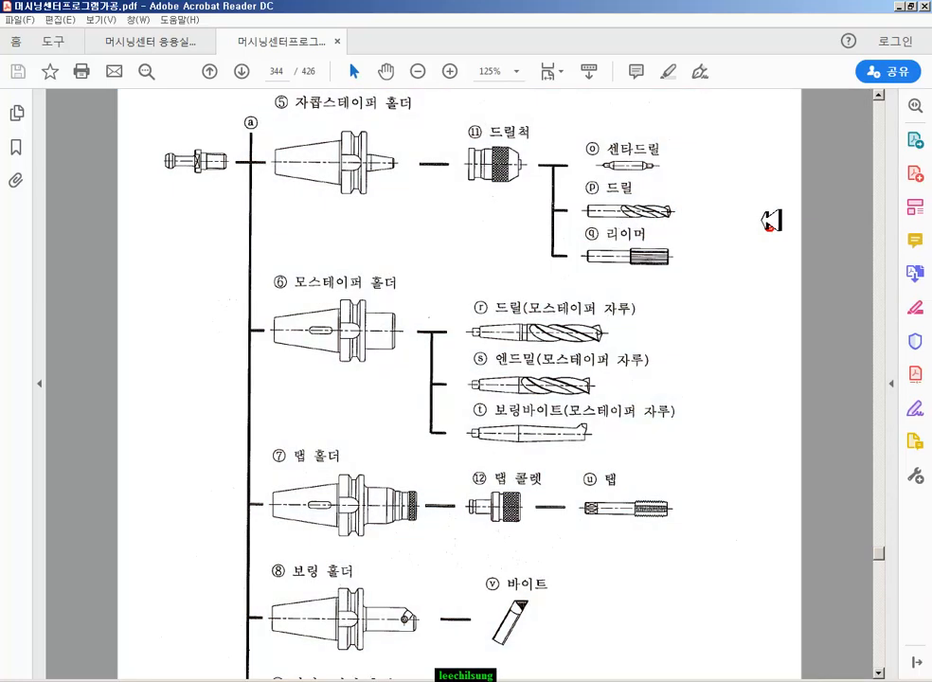
pyautogui.keyDown('ctrl'); pyautogui.scroll(2, 703, 208); pyautogui.keyUp('ctrl')
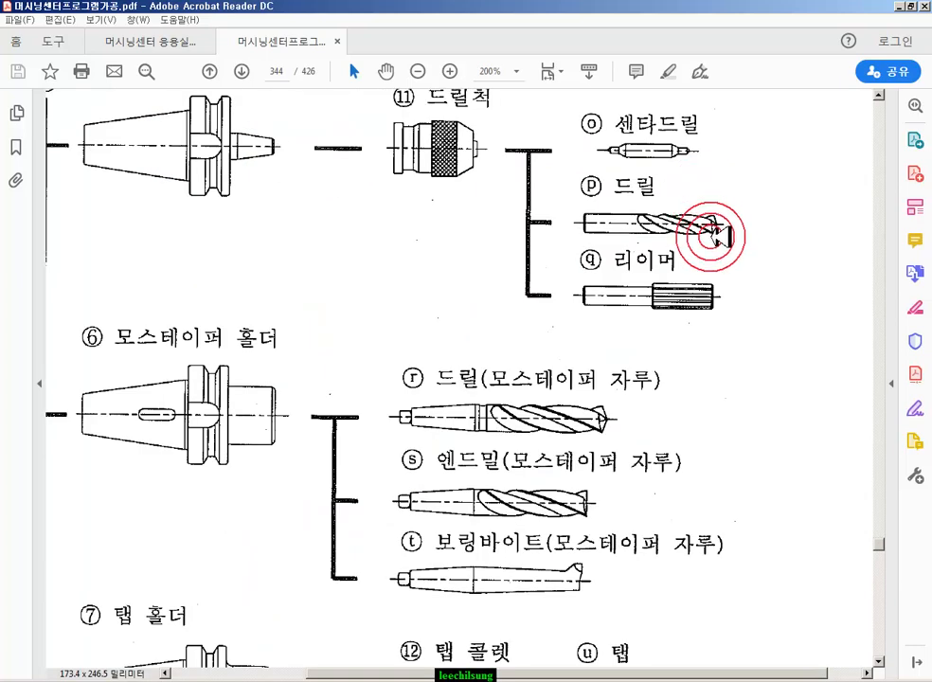
pyautogui.moveTo(558, 247)
pyautogui.mouseDown()
pyautogui.moveTo(641, 289)
pyautogui.moveTo(818, 327)
pyautogui.moveTo(763, 327)
pyautogui.mouseUp()
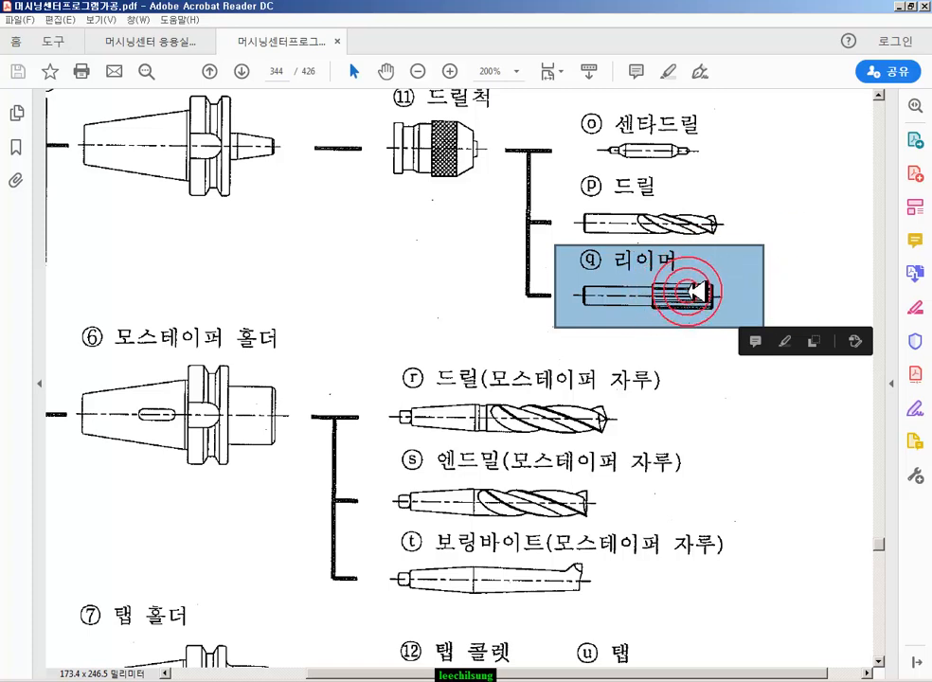
pyautogui.moveTo(672, 207); pyautogui.dragTo(729, 236)
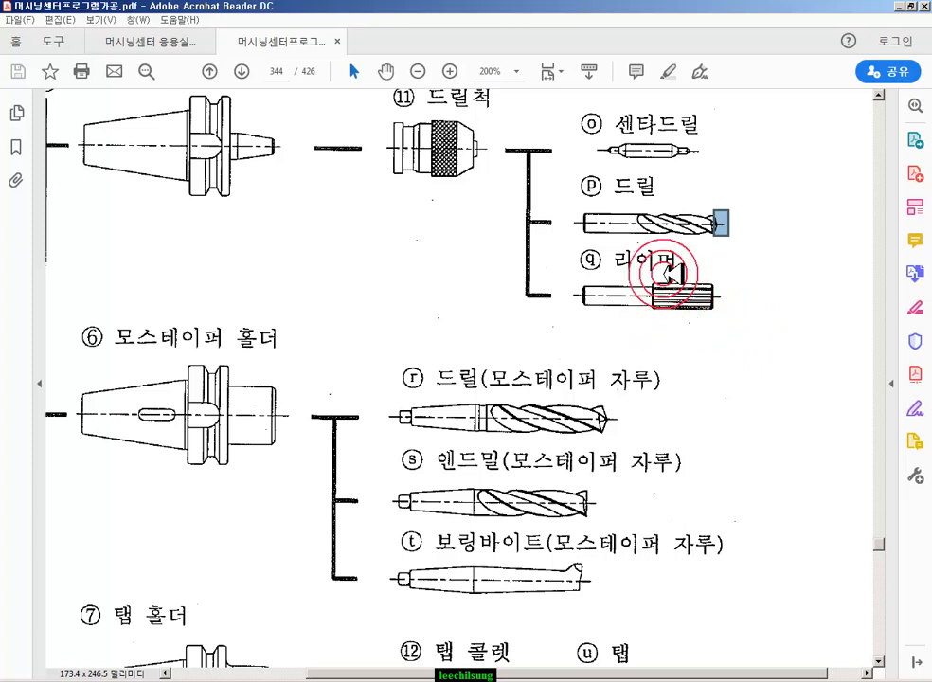
pyautogui.moveTo(700, 313); pyautogui.dragTo(677, 295)
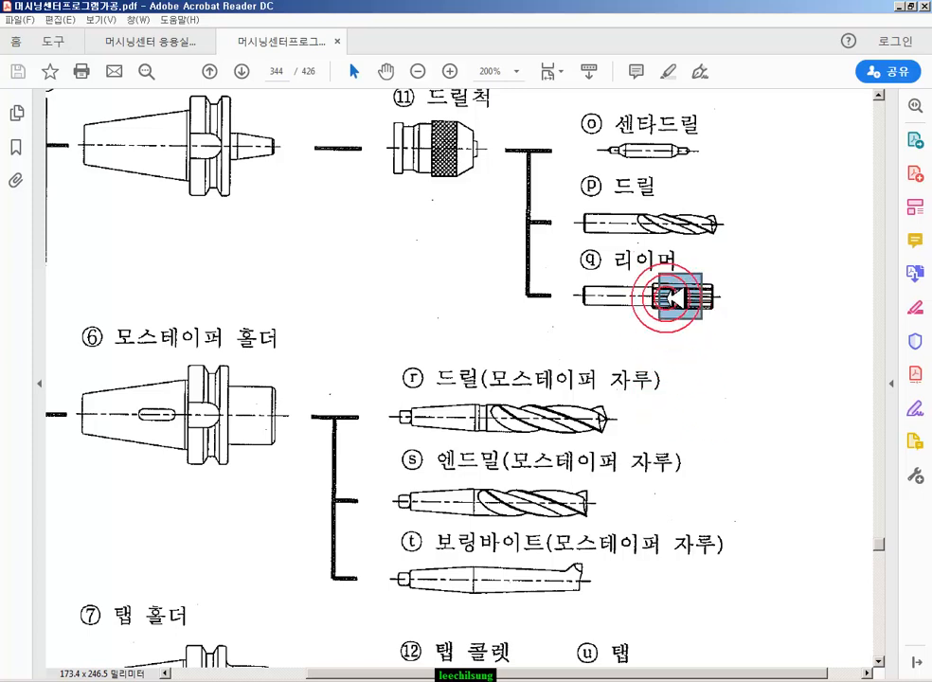
# Go to section 5.2 on page 345 at 150% and mark the drill and the reamer in the machining example
pyautogui.scroll(-5, 641, 391)
pyautogui.scroll(-20, 647, 390)
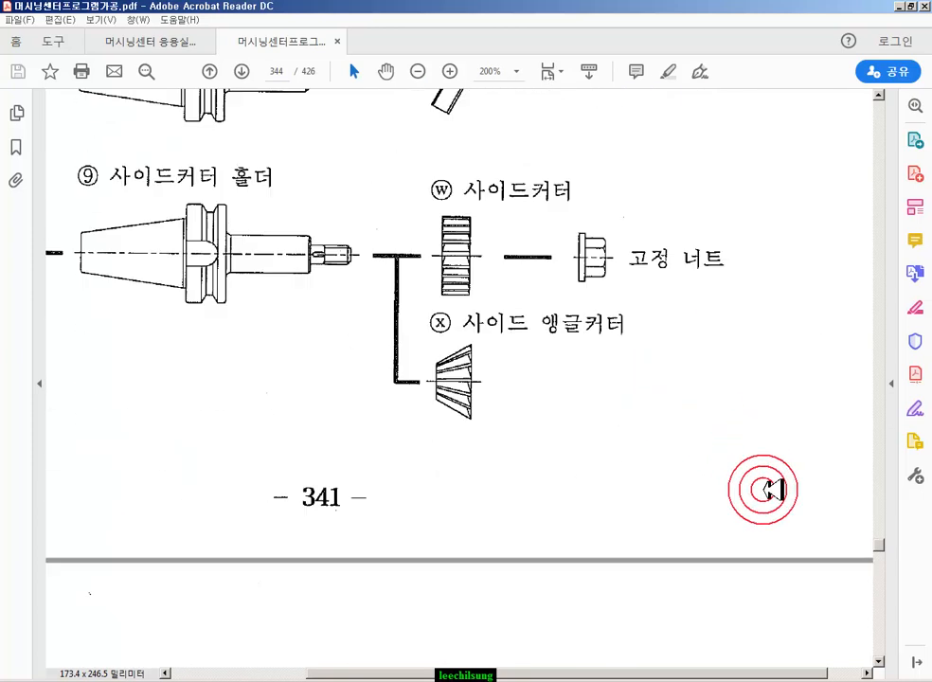
pyautogui.keyDown('ctrl'); pyautogui.scroll(-1, 751, 439); pyautogui.keyUp('ctrl')
pyautogui.scroll(-4, 739, 379)
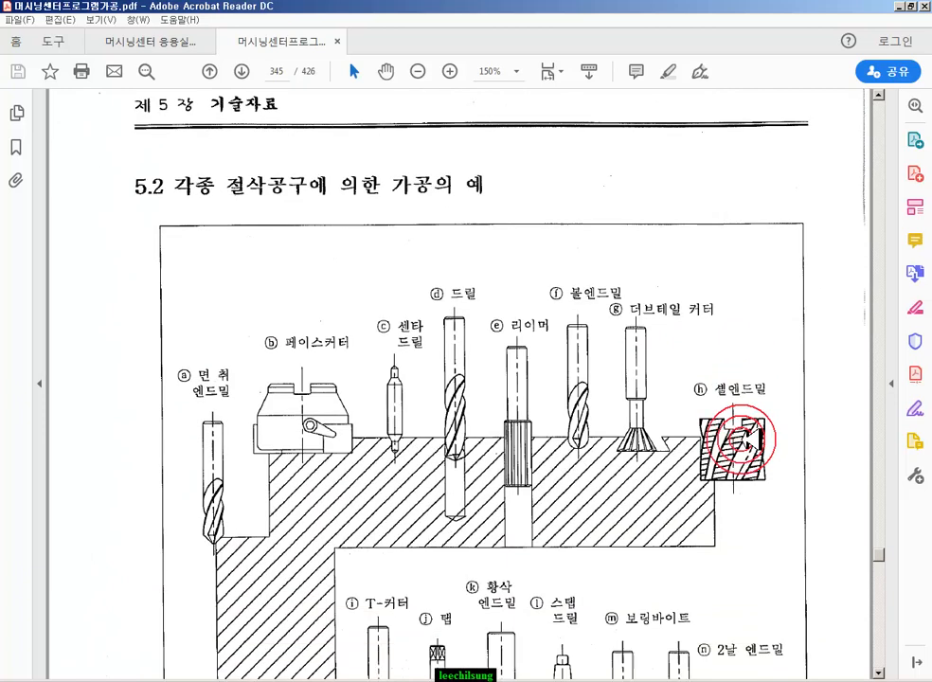
pyautogui.moveTo(428, 243); pyautogui.dragTo(489, 499)
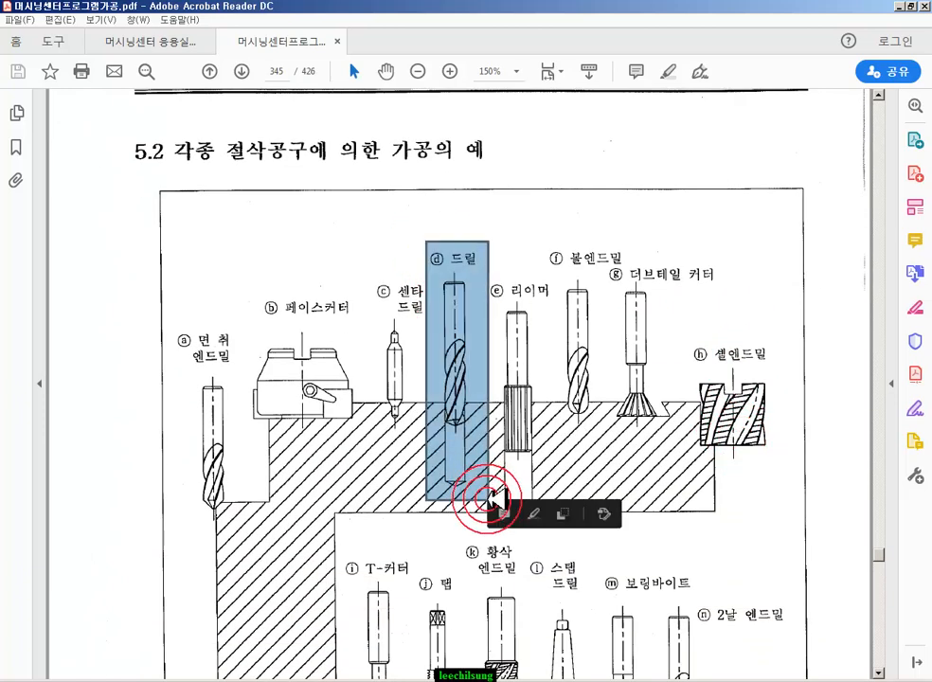
pyautogui.moveTo(545, 275); pyautogui.dragTo(500, 559)
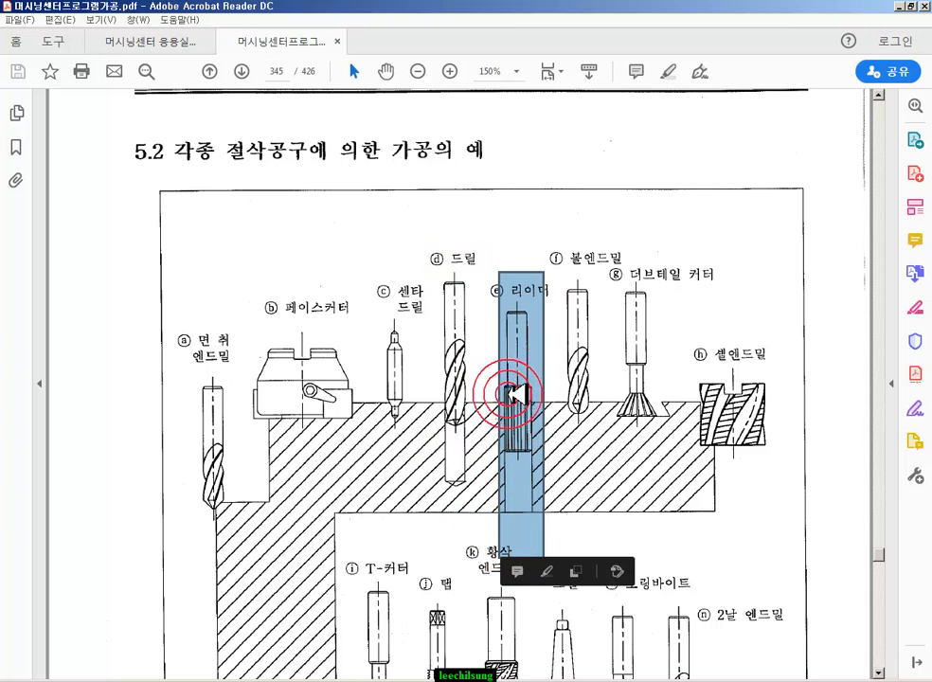
pyautogui.click(734, 184)
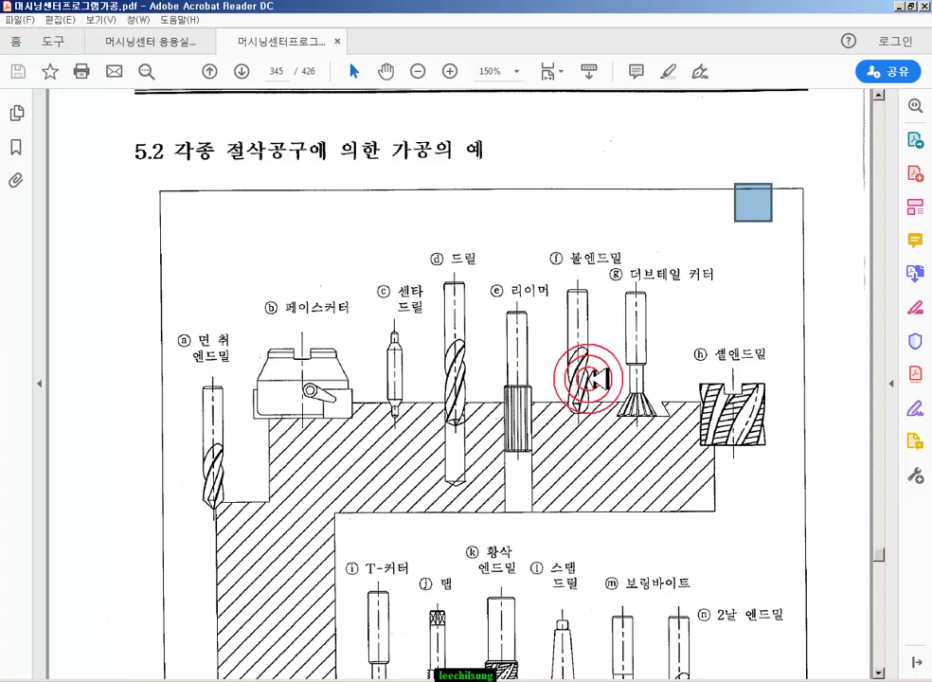
# Look through the chapter 5 technical data from page 345 to the reamer finishing allowance table (리이머 가공의 정삭여유) on page 366
pyautogui.scroll(-15, 588, 379)
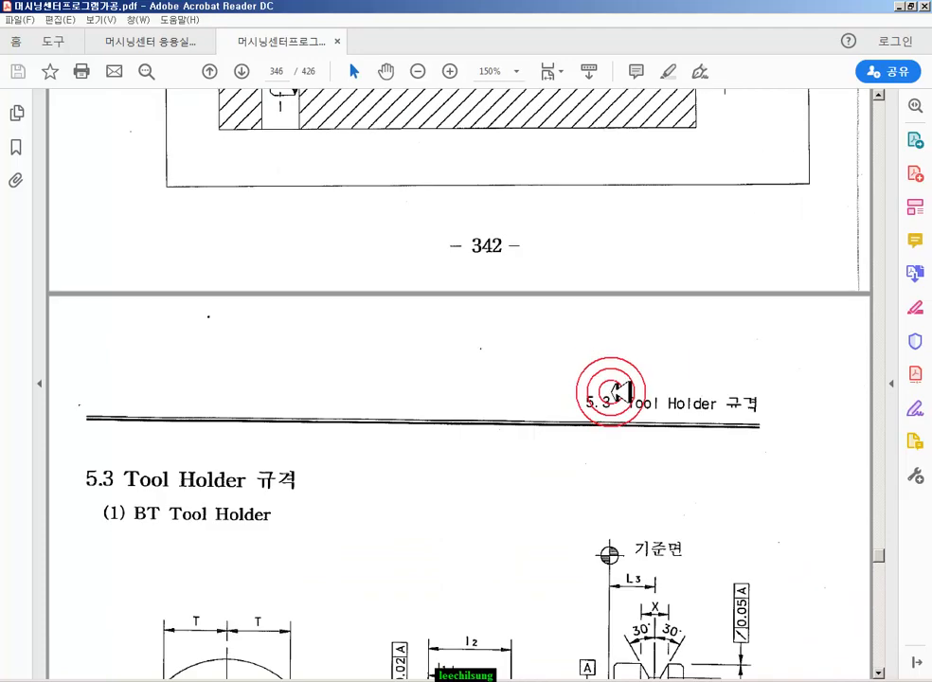
pyautogui.scroll(-14, 633, 407)
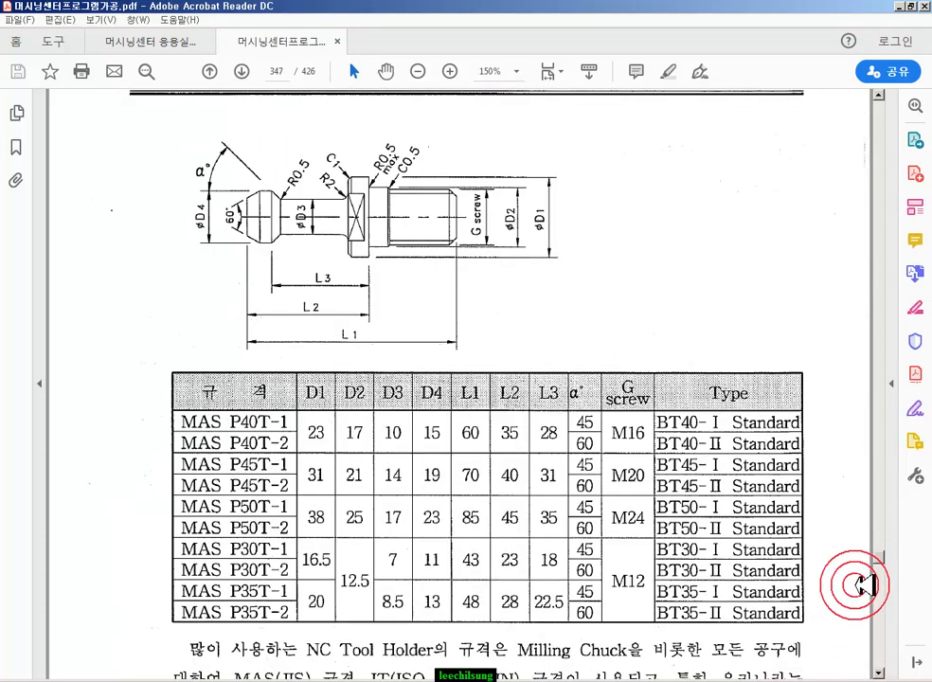
pyautogui.click(879, 627)
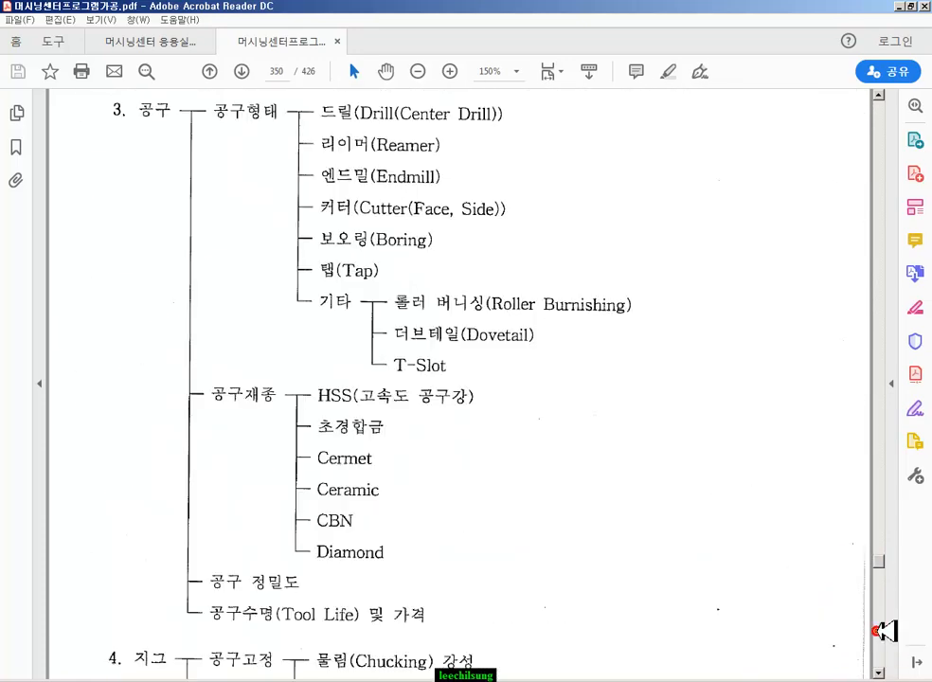
pyautogui.click(880, 629)
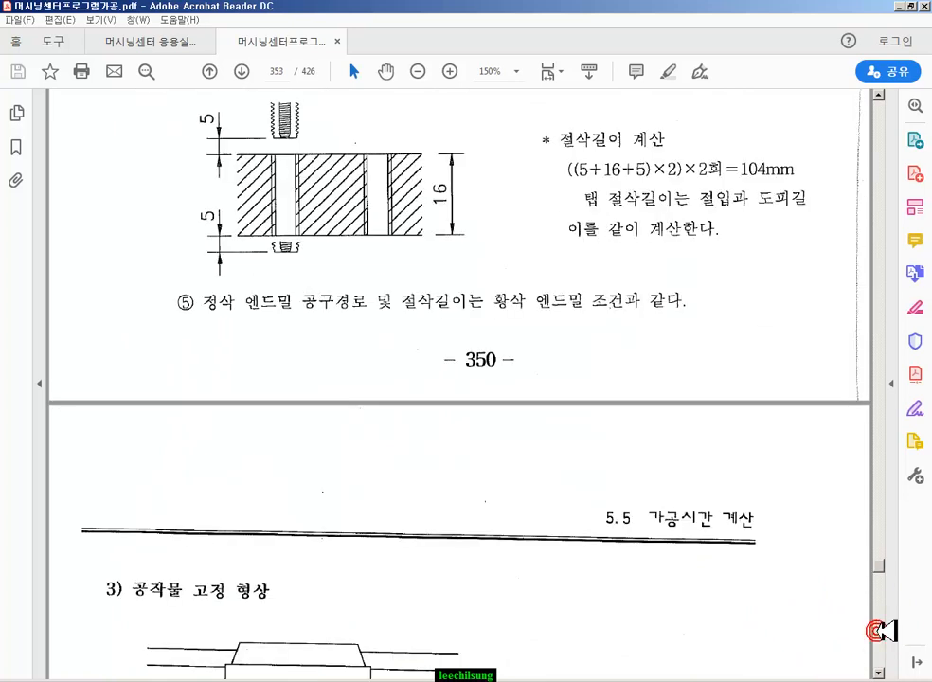
pyautogui.click(880, 628)
pyautogui.click(880, 628)
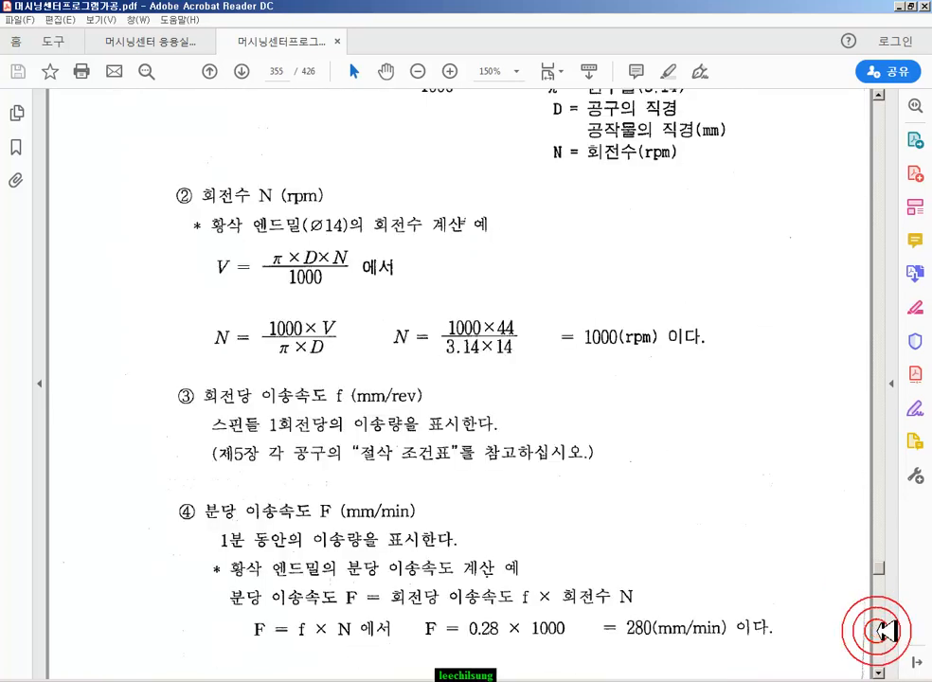
pyautogui.scroll(-12, 597, 426)
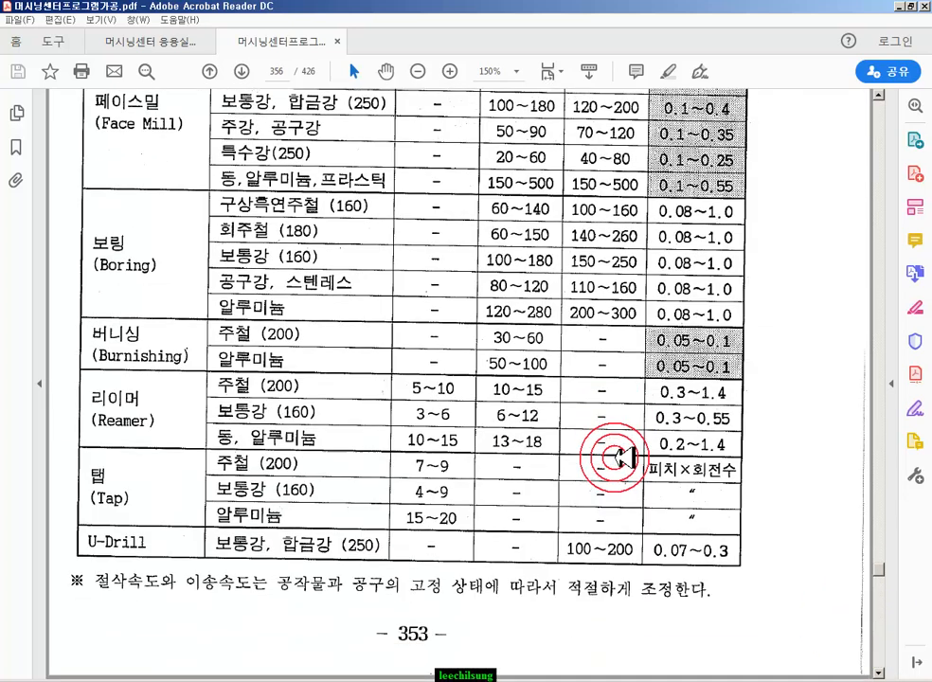
pyautogui.scroll(-15, 640, 464)
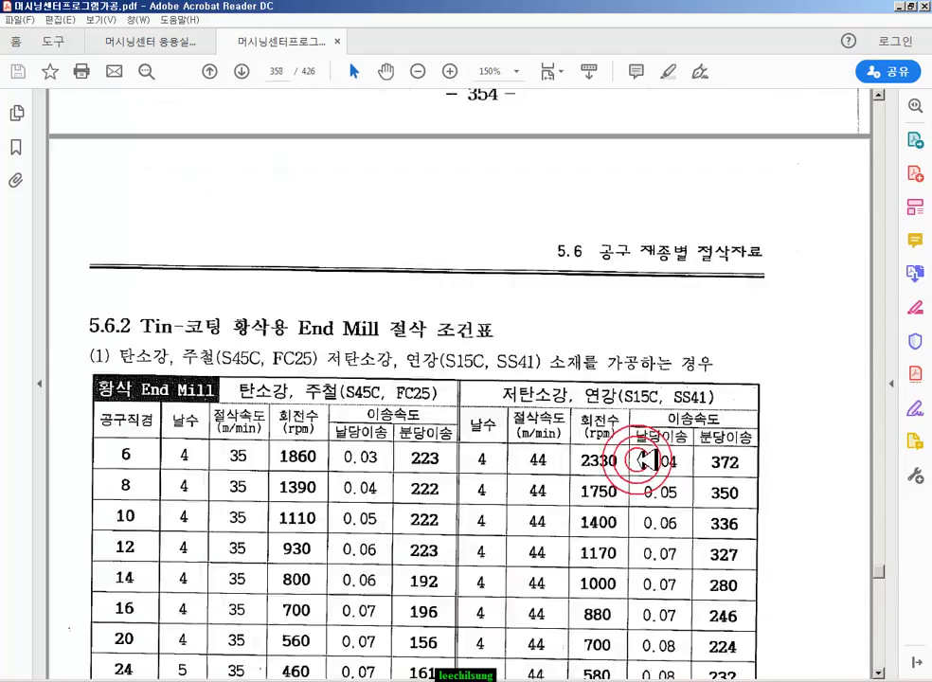
pyautogui.scroll(-15, 654, 459)
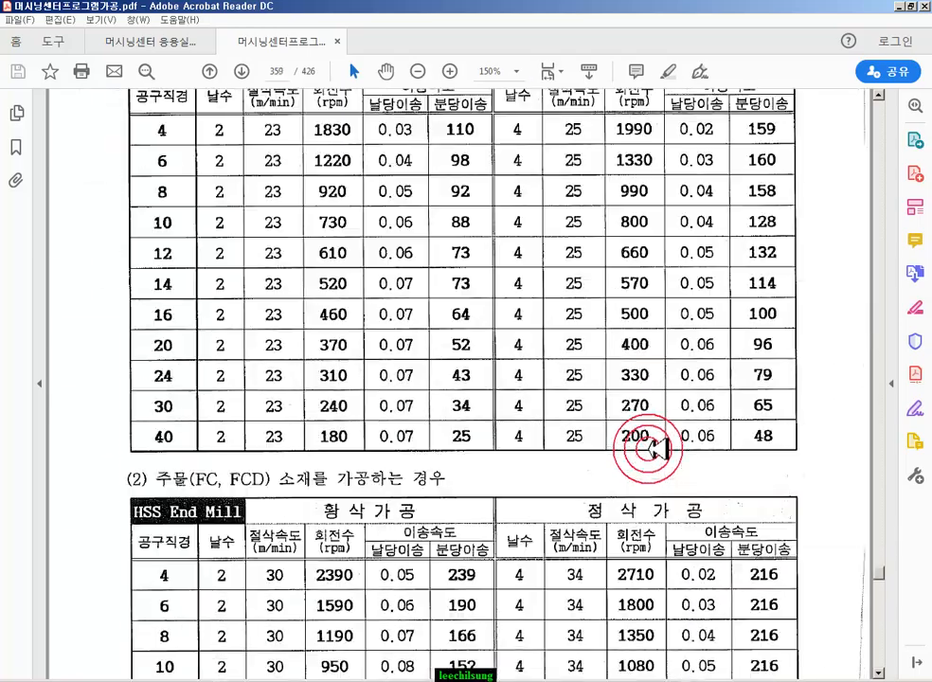
pyautogui.scroll(-15, 661, 445)
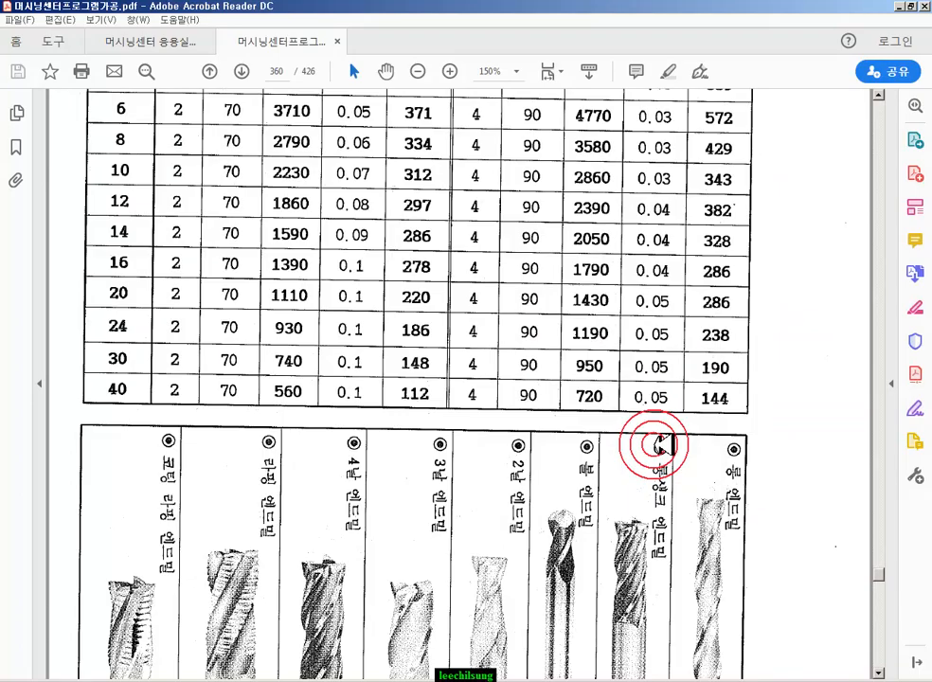
pyautogui.scroll(-15, 674, 423)
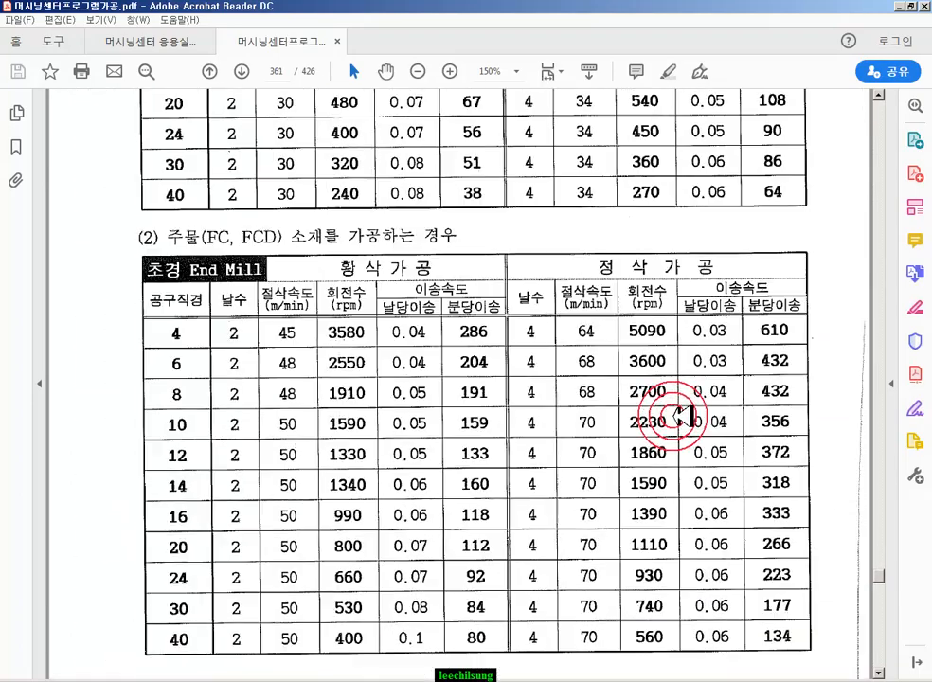
pyautogui.scroll(-15, 689, 410)
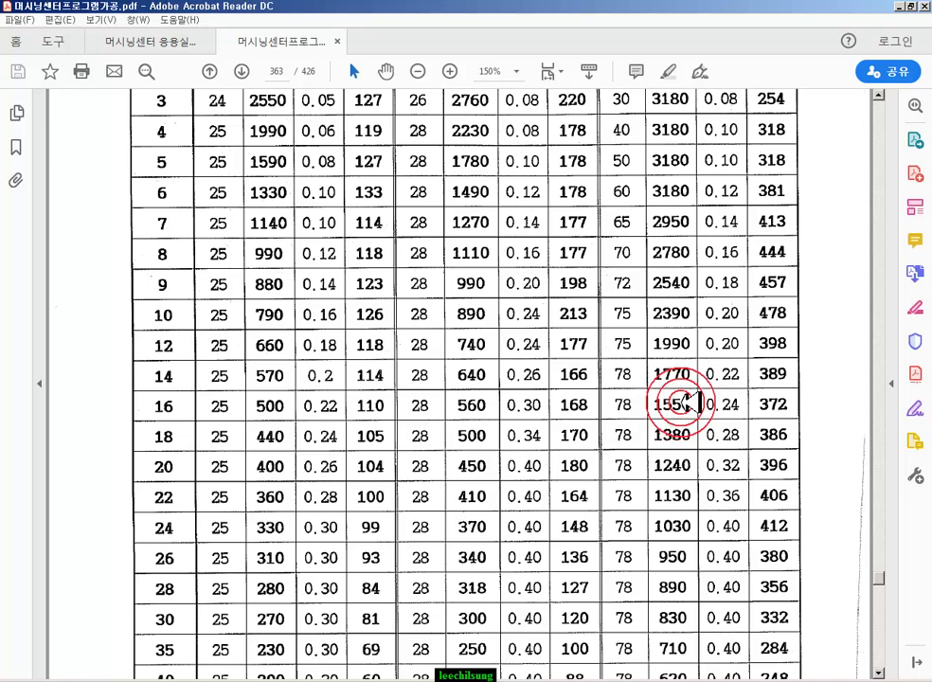
pyautogui.scroll(-12, 689, 398)
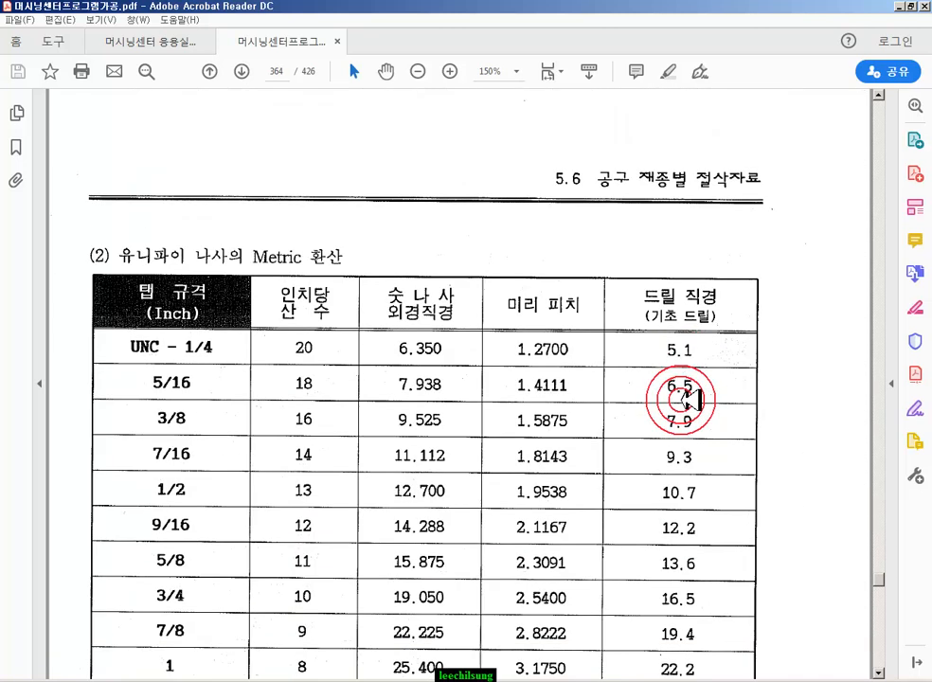
pyautogui.scroll(2, 689, 398)
pyautogui.scroll(-12, 689, 403)
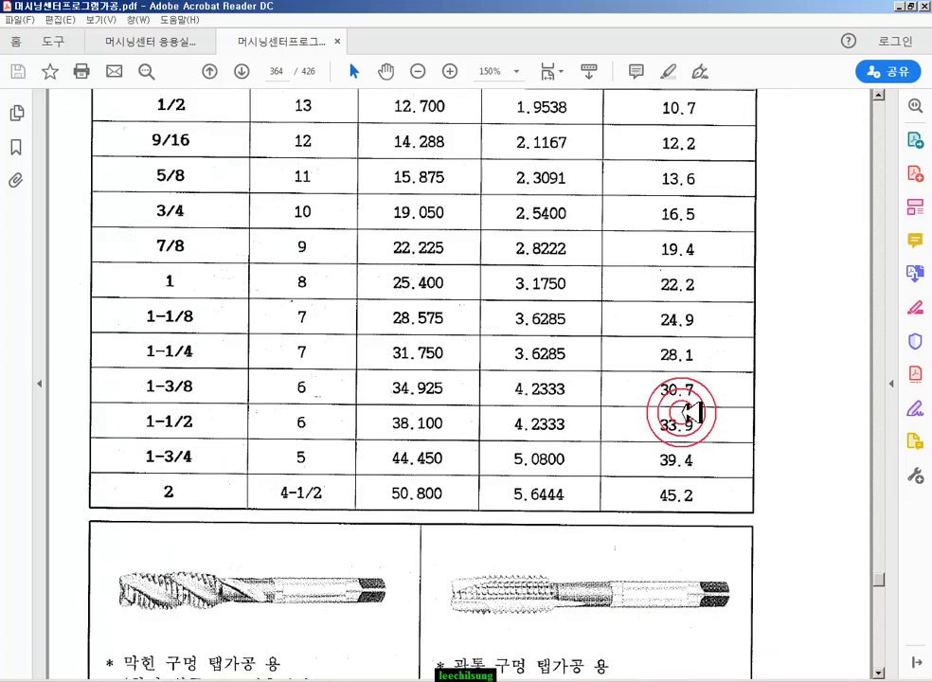
pyautogui.scroll(-15, 688, 410)
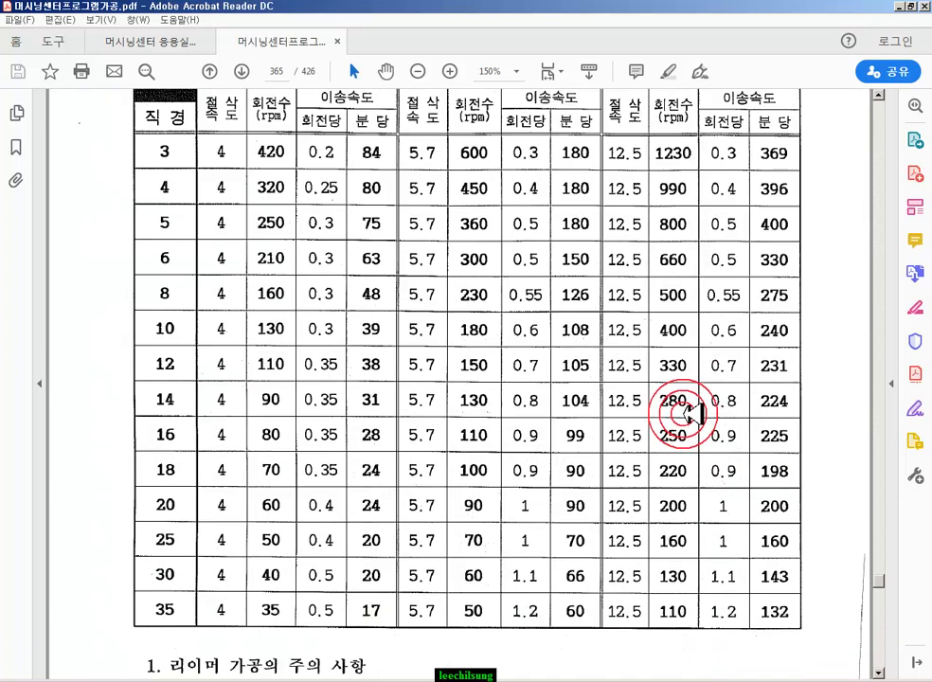
pyautogui.scroll(-5, 697, 417)
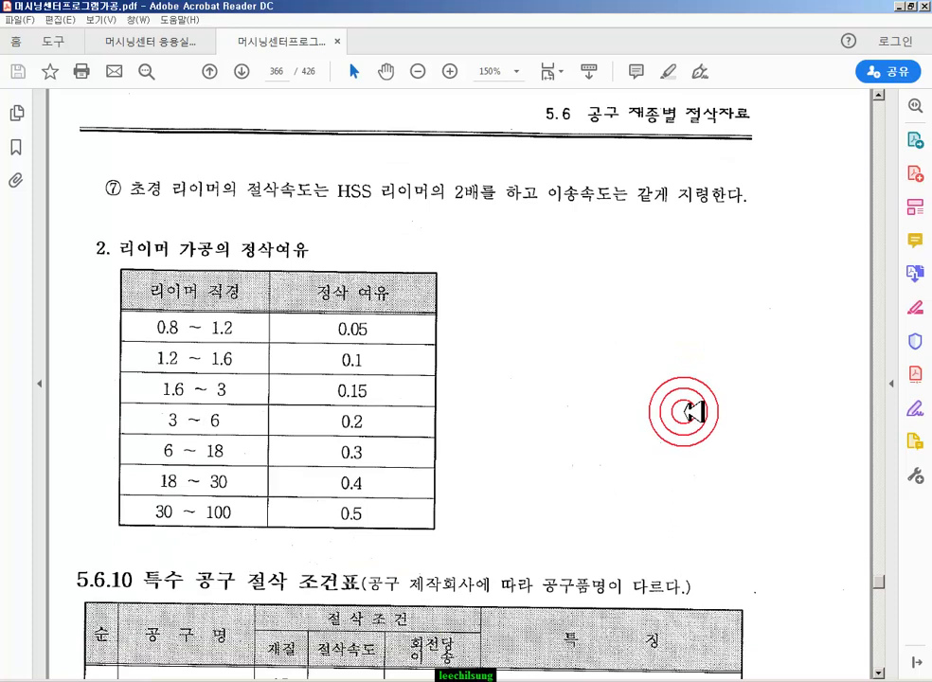
# Mark note ⑦ on carbide reamers, the 6 ~ 18 diameter row and the 0.2 and 0.3 finishing allowances on page 366
pyautogui.scroll(-2, 689, 412)
pyautogui.moveTo(133, 104)
pyautogui.mouseDown()
pyautogui.moveTo(320, 132)
pyautogui.moveTo(341, 127)
pyautogui.moveTo(381, 146)
pyautogui.moveTo(628, 142)
pyautogui.moveTo(743, 118)
pyautogui.mouseUp()
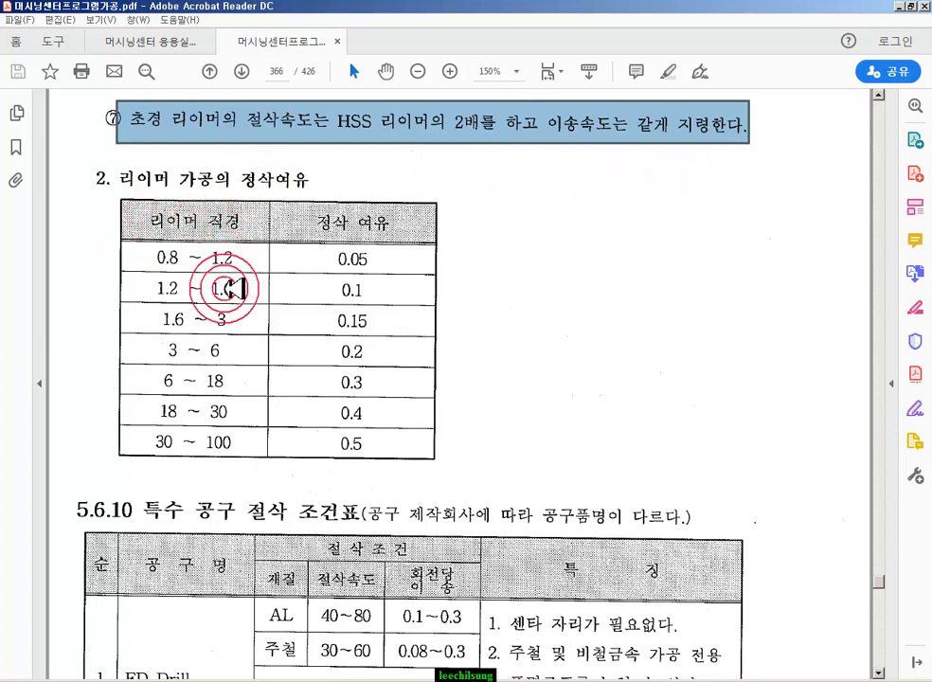
pyautogui.moveTo(221, 379); pyautogui.dragTo(417, 386)
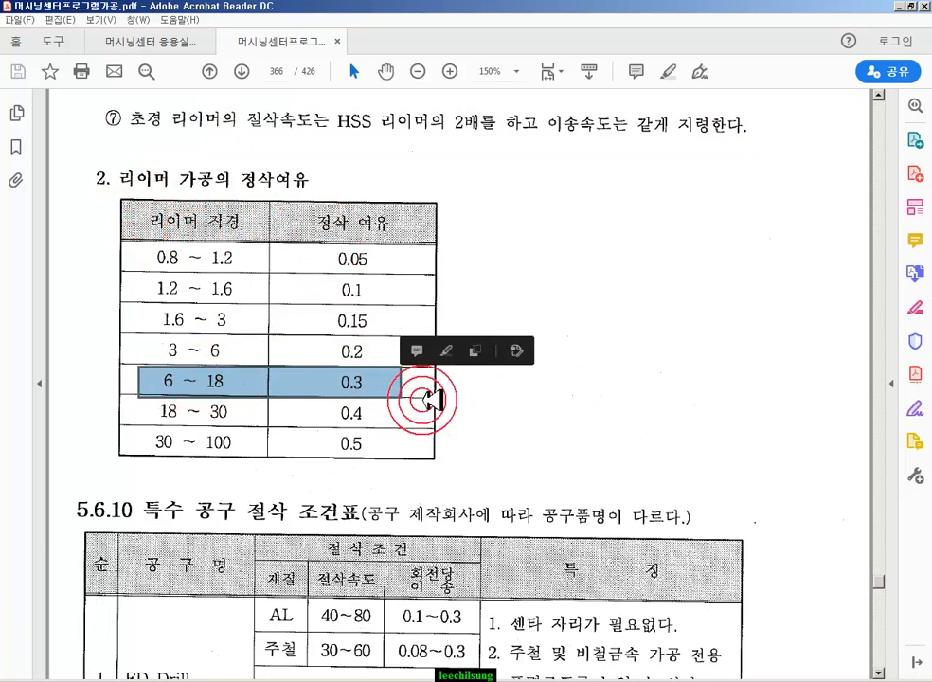
pyautogui.moveTo(450, 399); pyautogui.dragTo(298, 366)
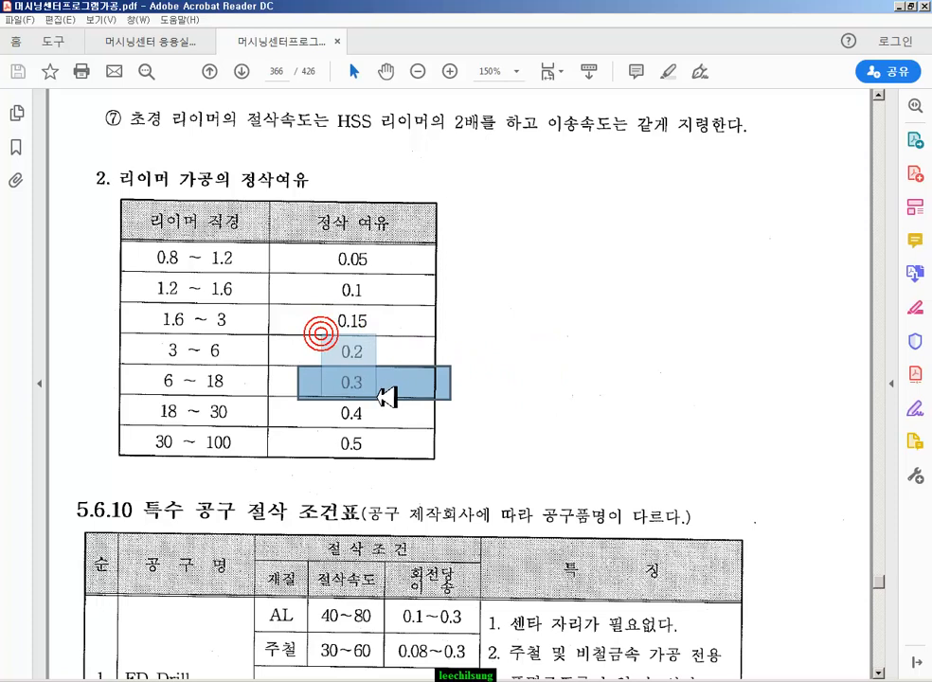
pyautogui.moveTo(379, 394); pyautogui.dragTo(381, 394)
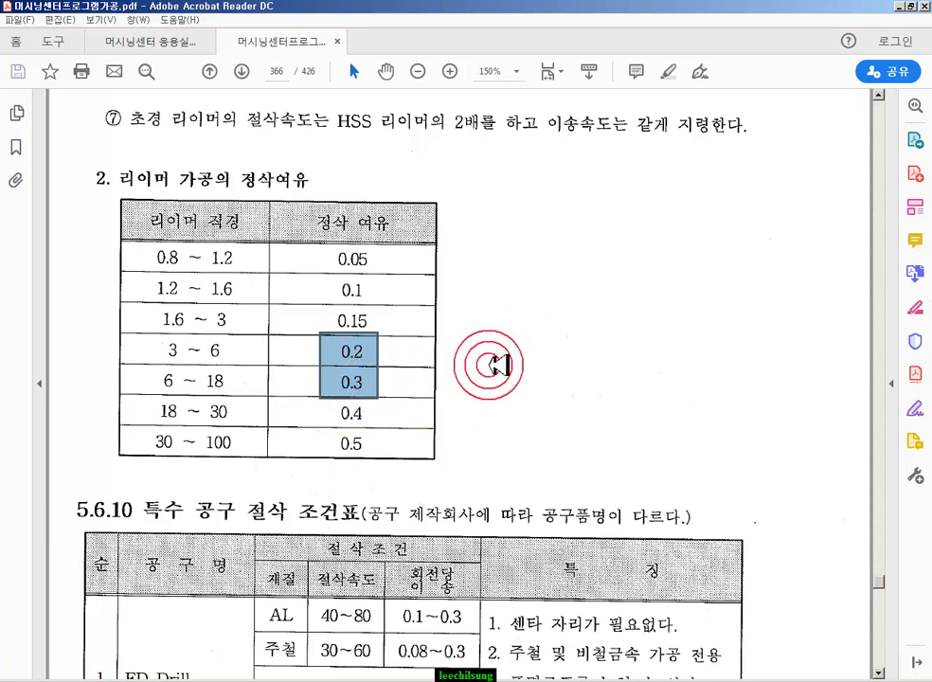
# Mark the Reamer Drill row in the special tool cutting conditions table of section 5.6.10
pyautogui.scroll(-5, 487, 361)
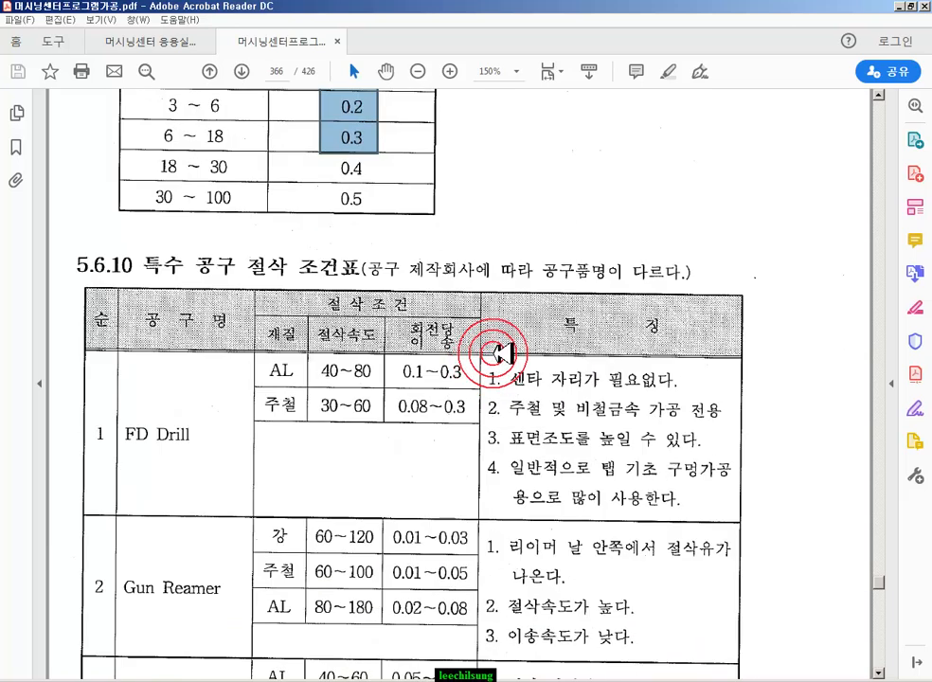
pyautogui.scroll(-3, 498, 352)
pyautogui.scroll(-2, 498, 353)
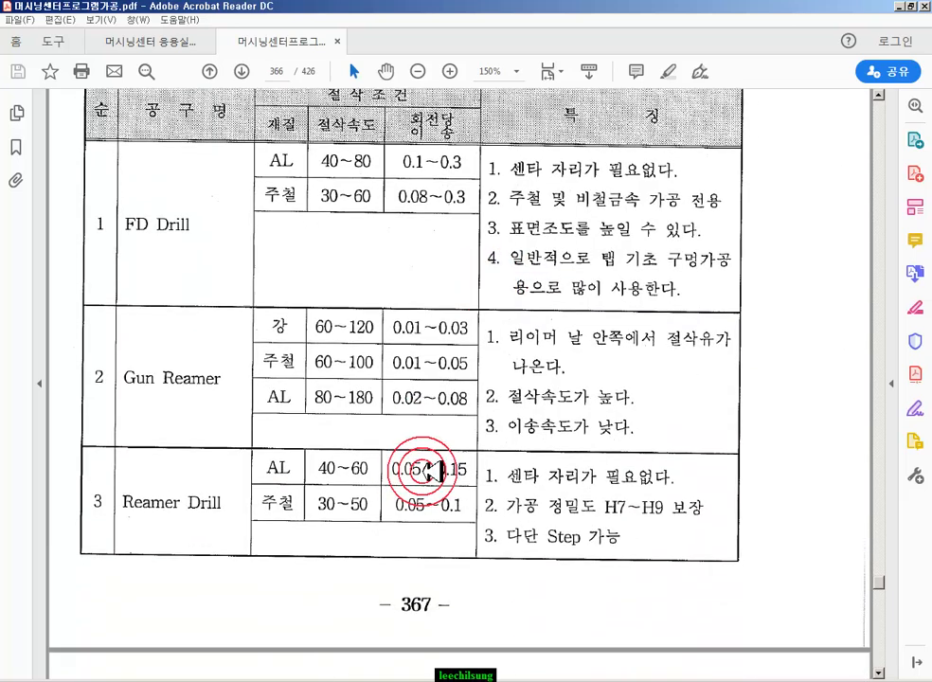
pyautogui.moveTo(85, 444); pyautogui.dragTo(770, 604)
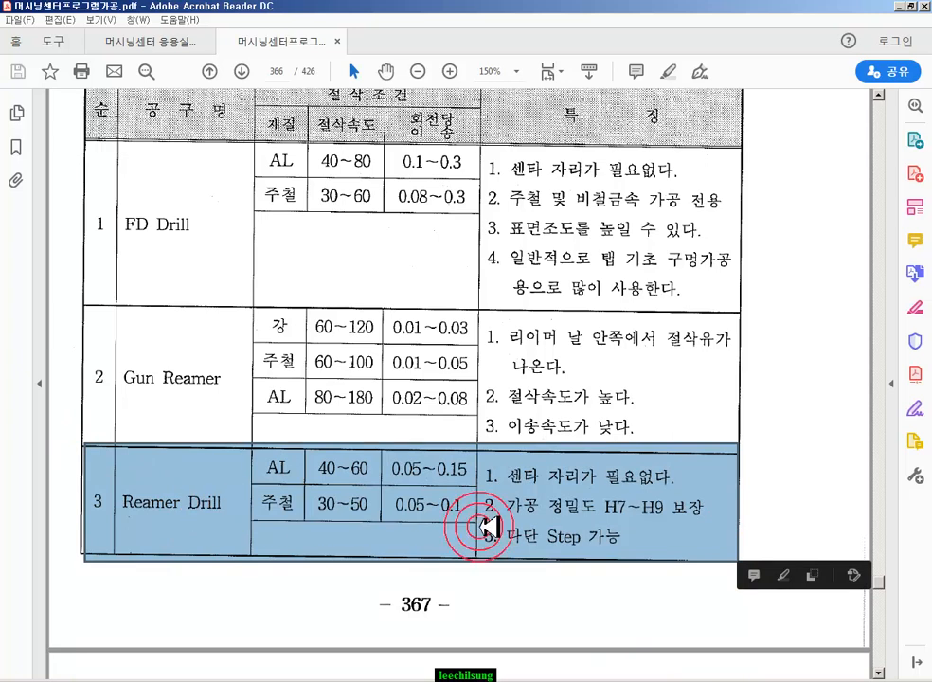
# Return to the reamer finishing allowance table and mark the allowances for diameters 3 ~ 6 and 6 ~ 18 again
pyautogui.scroll(5, 512, 533)
pyautogui.scroll(5, 507, 534)
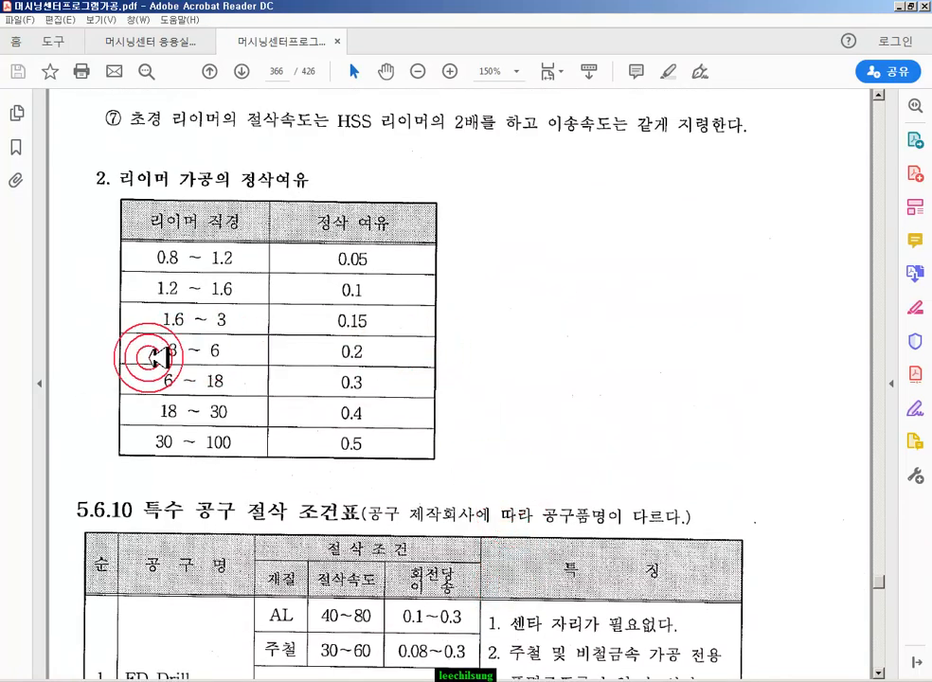
pyautogui.moveTo(448, 341); pyautogui.dragTo(300, 389)
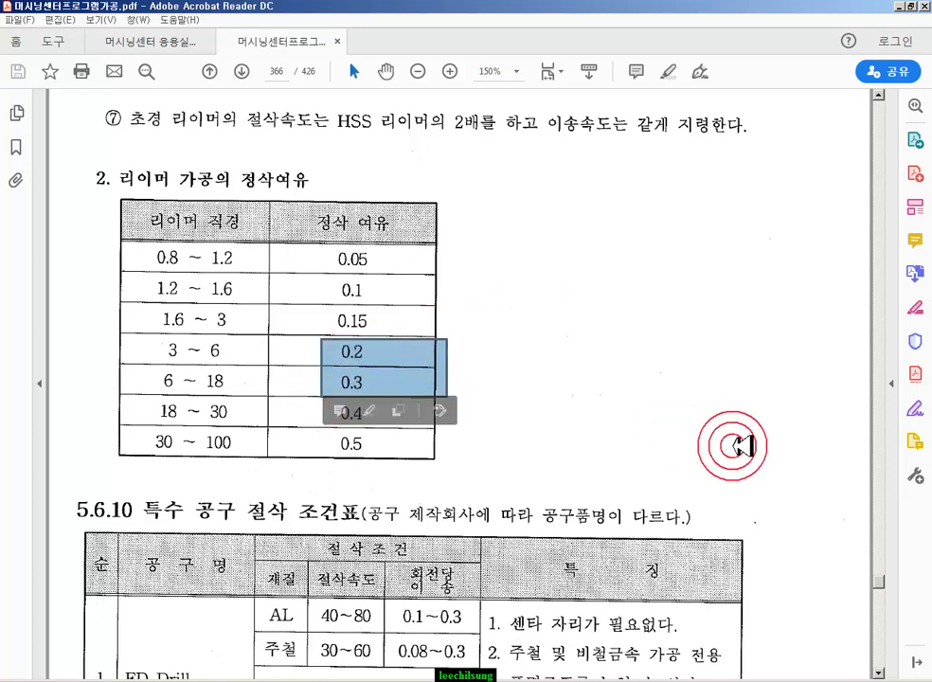
# Go back past the reaming precautions to section 5.6.5 on page 363 and mark the HSS drill cutting conditions title
pyautogui.scroll(13, 739, 443)
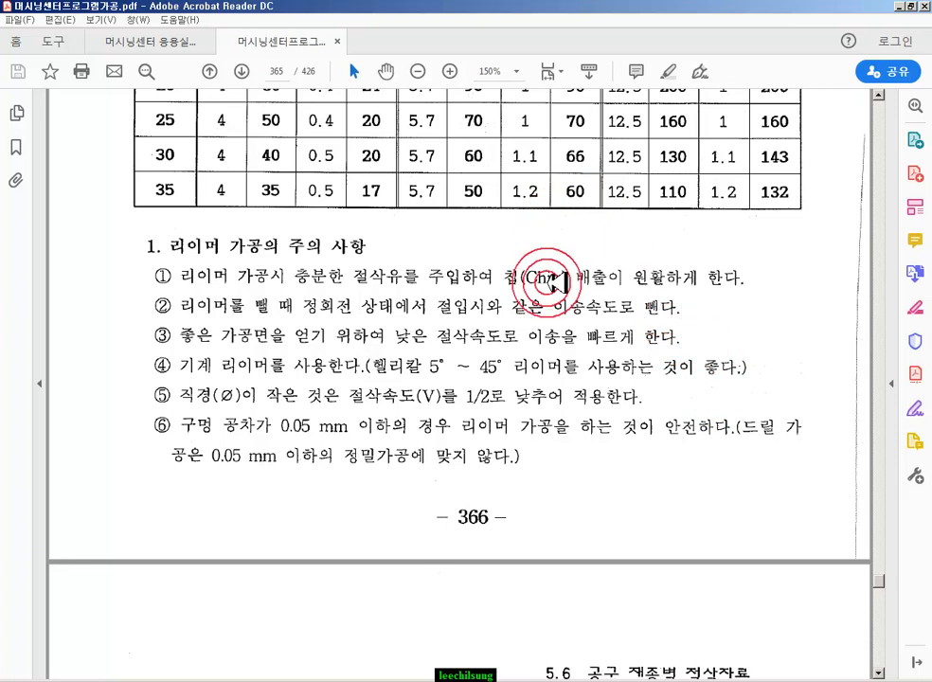
pyautogui.scroll(10, 630, 441)
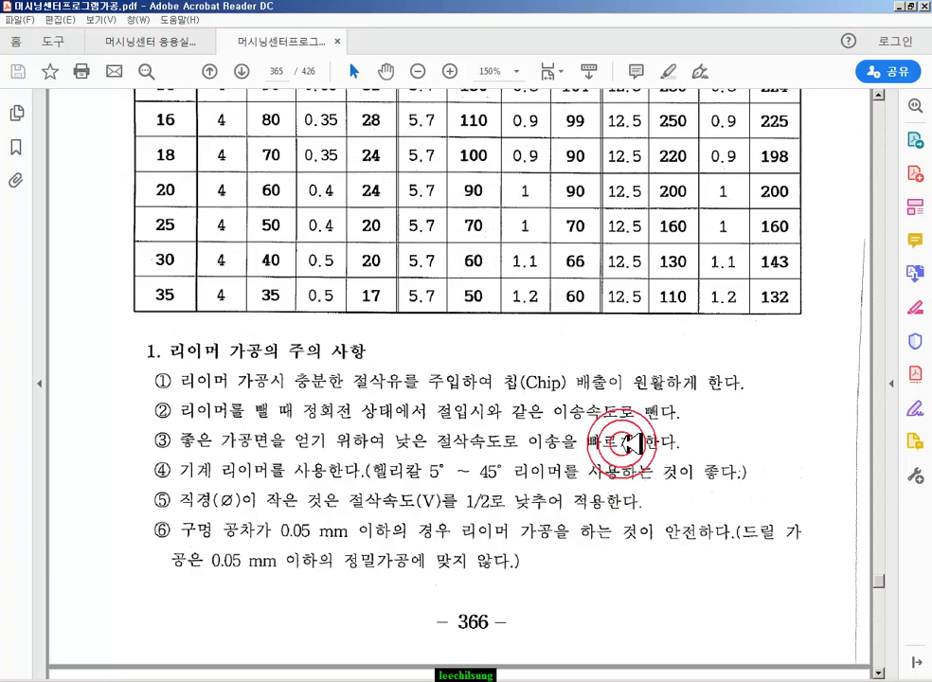
pyautogui.scroll(1, 630, 441)
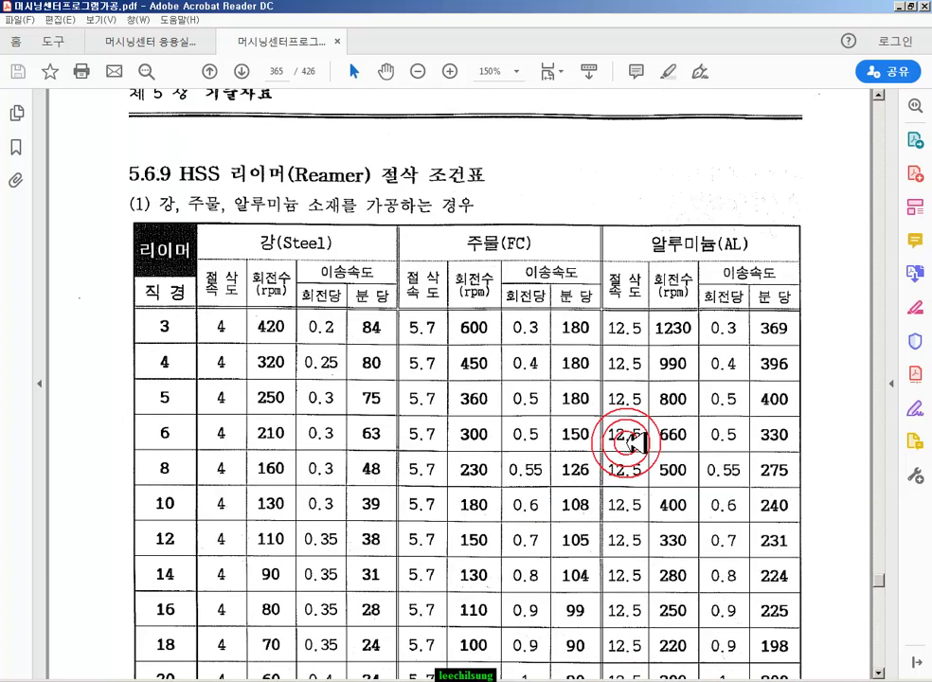
pyautogui.scroll(8, 635, 441)
pyautogui.scroll(15, 635, 440)
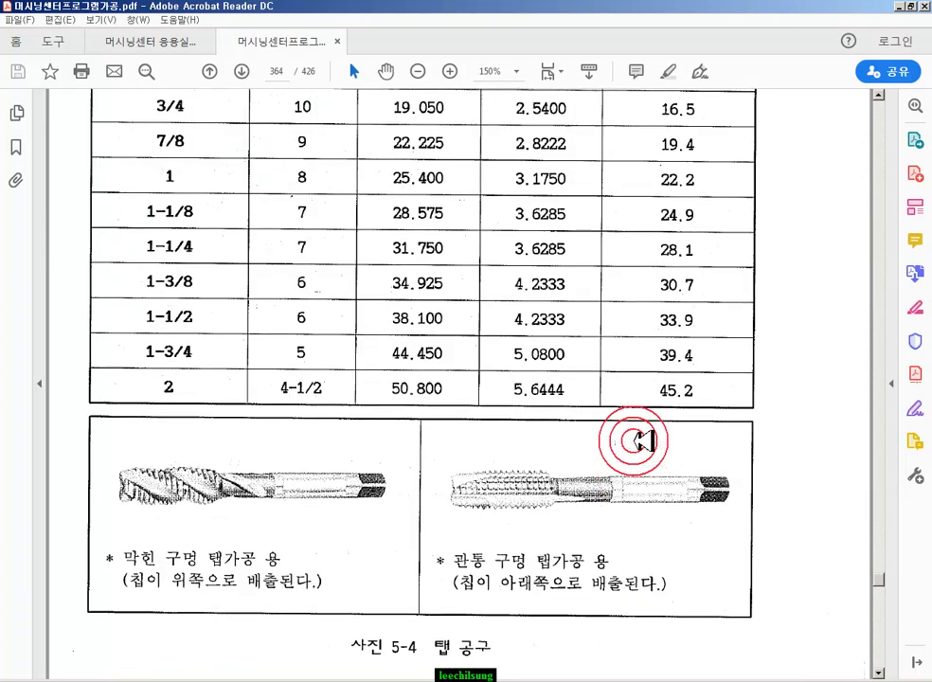
pyautogui.scroll(10, 635, 436)
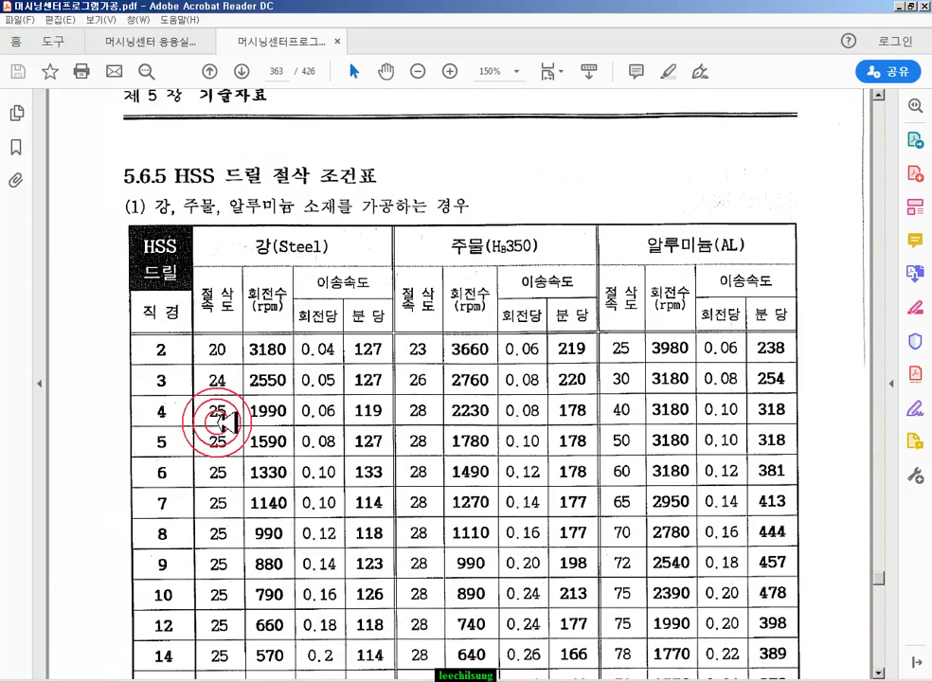
pyautogui.moveTo(180, 173); pyautogui.dragTo(400, 177)
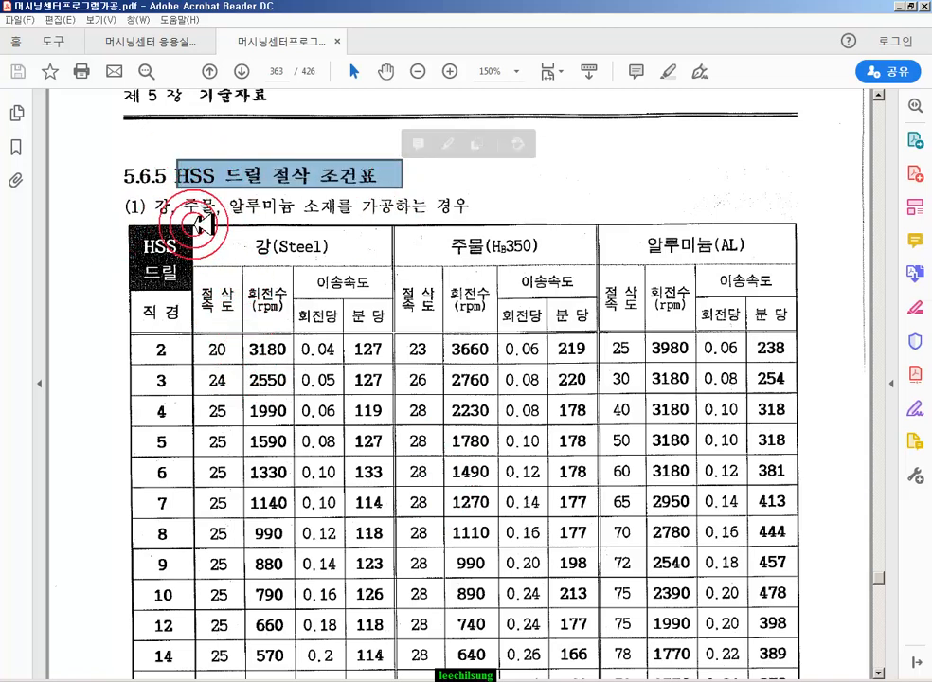
# Mark the aluminium (AL) heading and the rows for 9 and 10 mm diameters in the HSS drill cutting conditions table
pyautogui.scroll(-2, 358, 244)
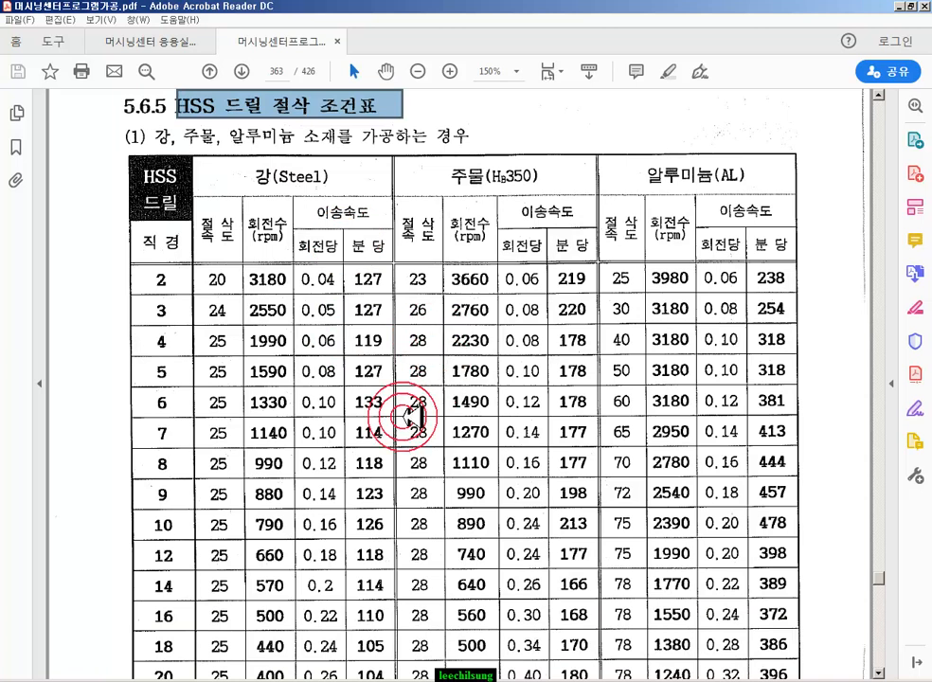
pyautogui.scroll(10, 668, 464)
pyautogui.scroll(15, 661, 467)
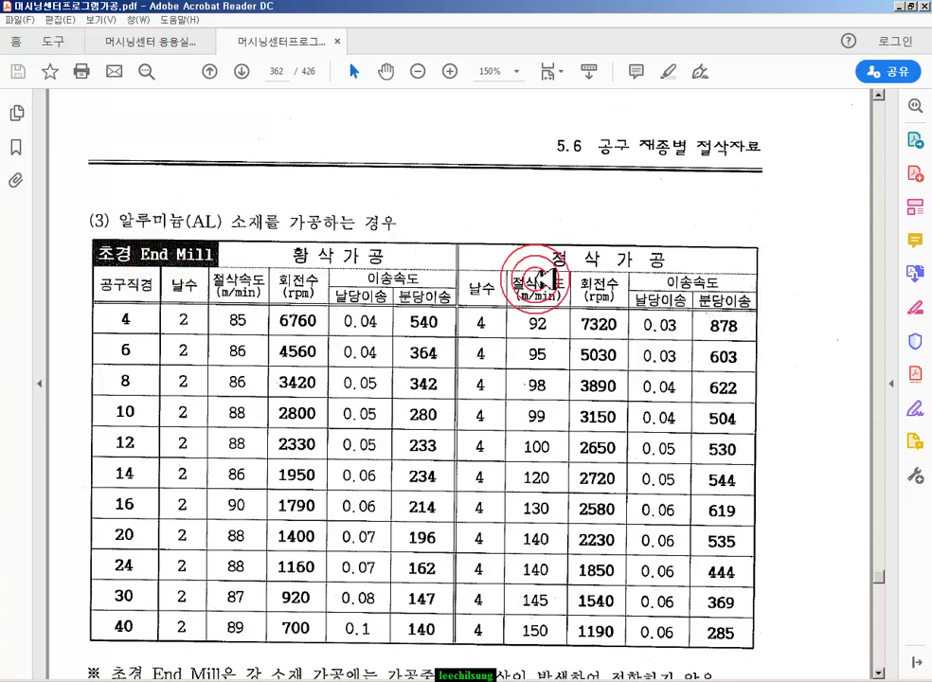
pyautogui.scroll(-20, 583, 400)
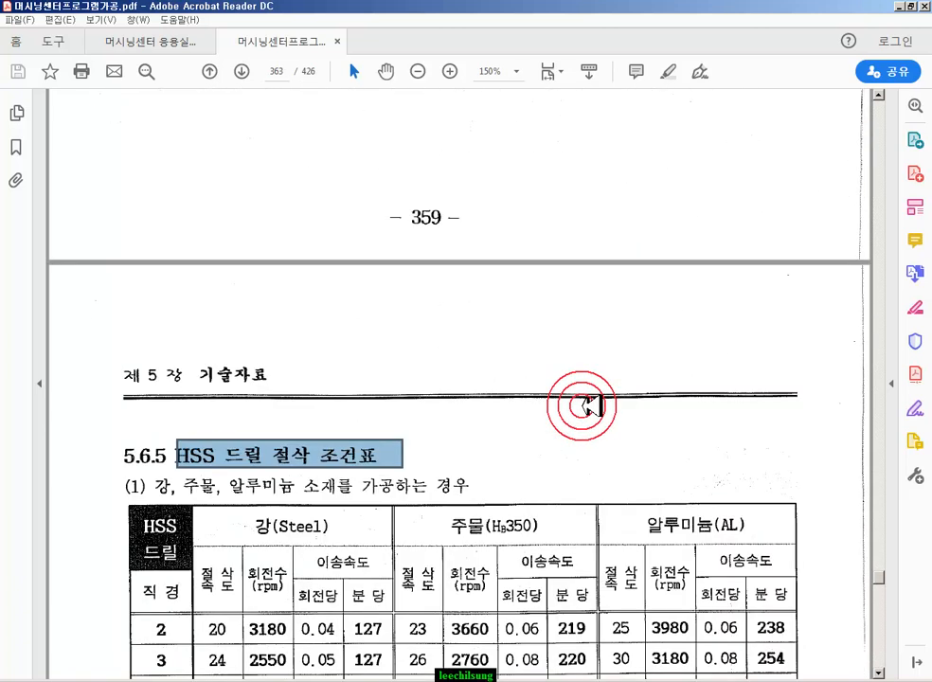
pyautogui.scroll(-4, 593, 406)
pyautogui.scroll(-2, 599, 342)
pyautogui.moveTo(615, 214); pyautogui.dragTo(806, 265)
pyautogui.scroll(-1, 530, 360)
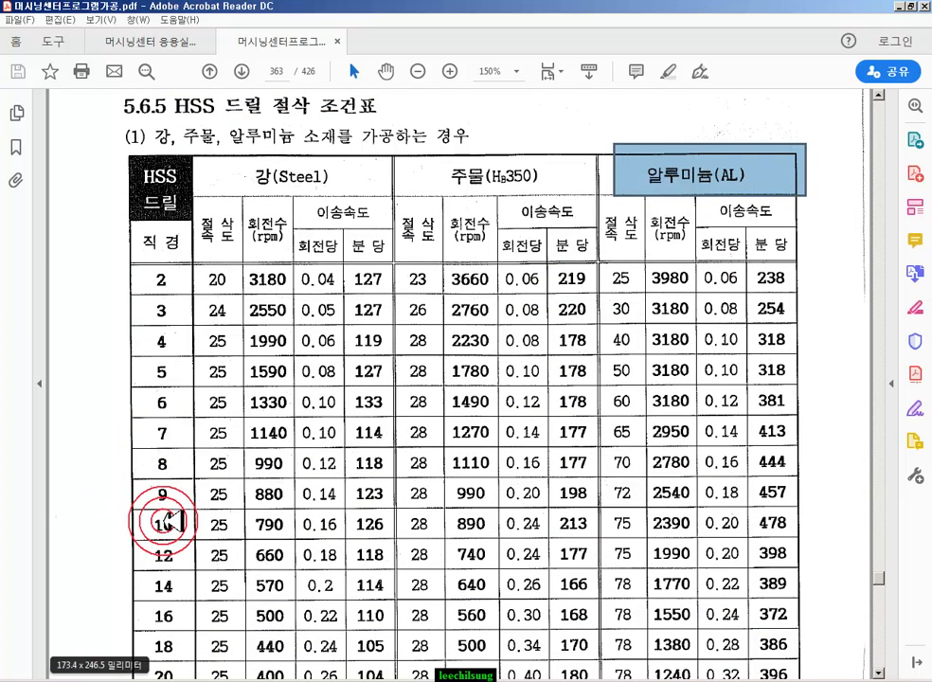
pyautogui.moveTo(131, 480); pyautogui.dragTo(807, 538)
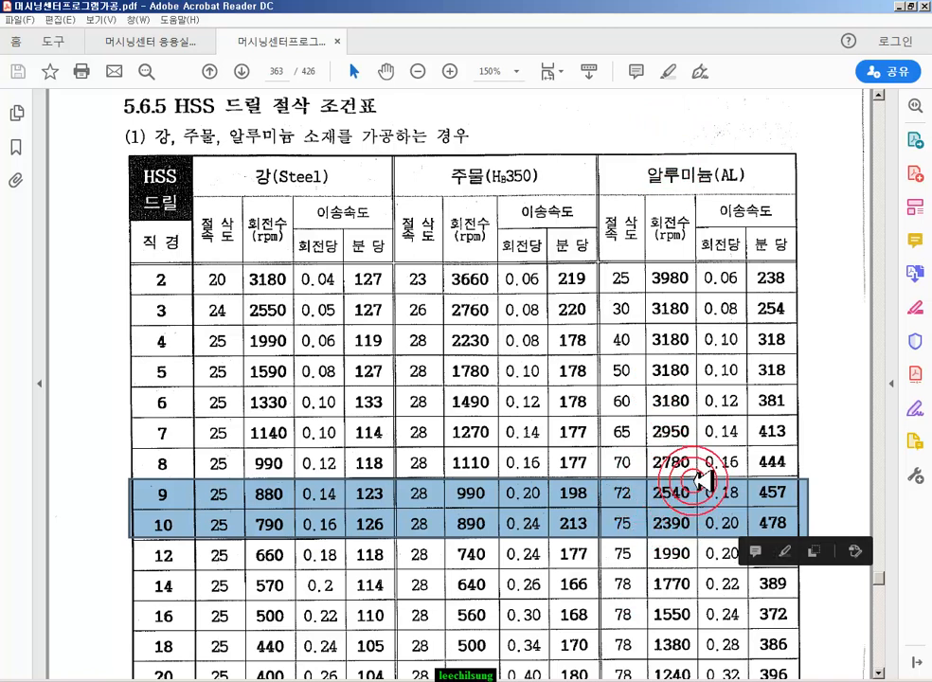
# Mark the 9 mm row's rotation speed and per-minute feed for steel, and its speed and feed values for aluminium
pyautogui.click(258, 495)
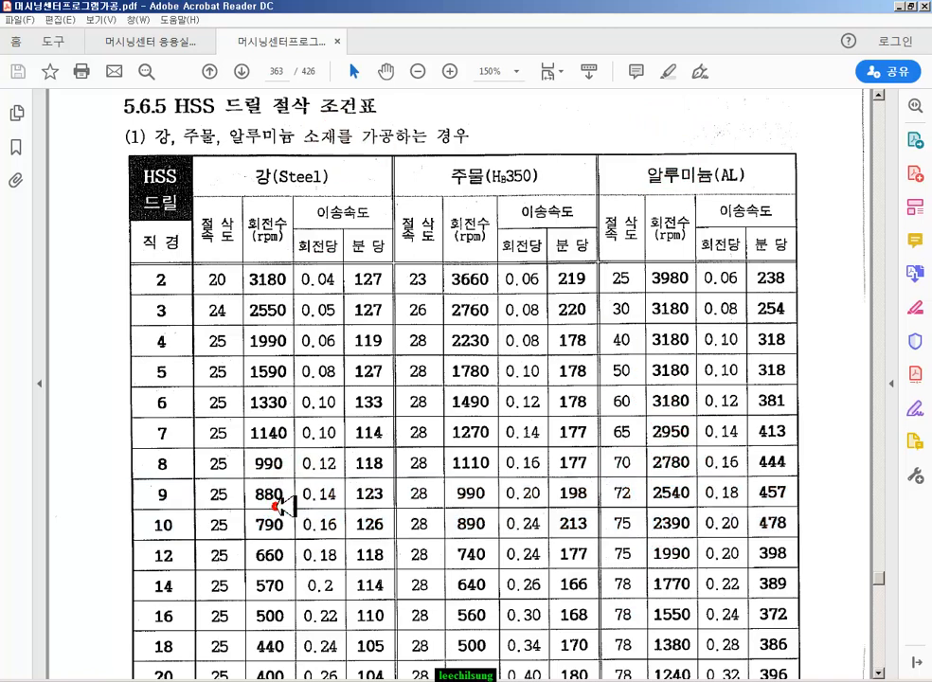
pyautogui.moveTo(302, 507); pyautogui.dragTo(303, 512)
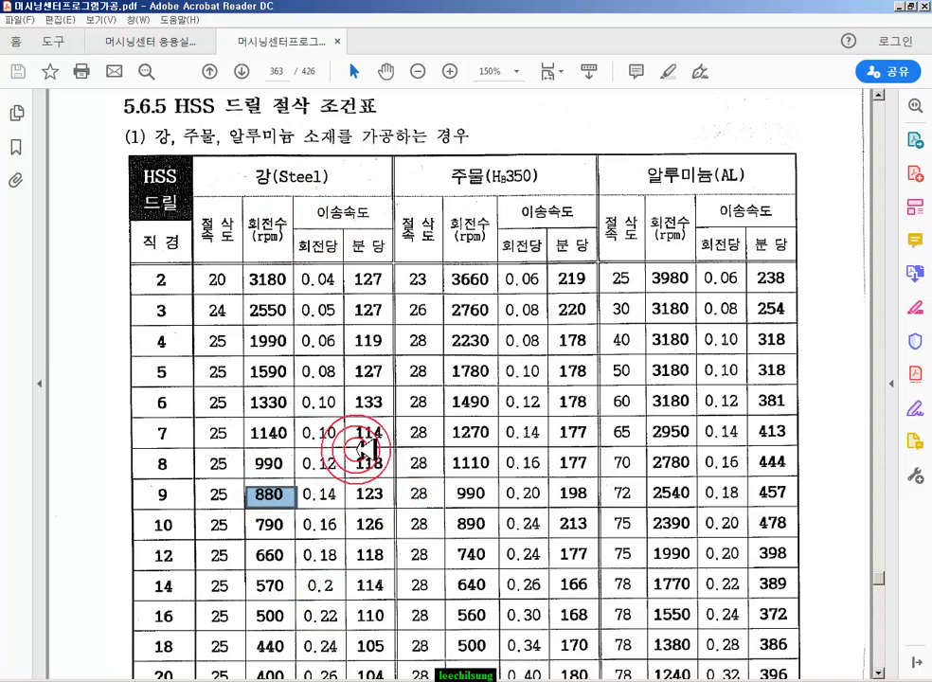
pyautogui.moveTo(390, 508); pyautogui.dragTo(353, 482)
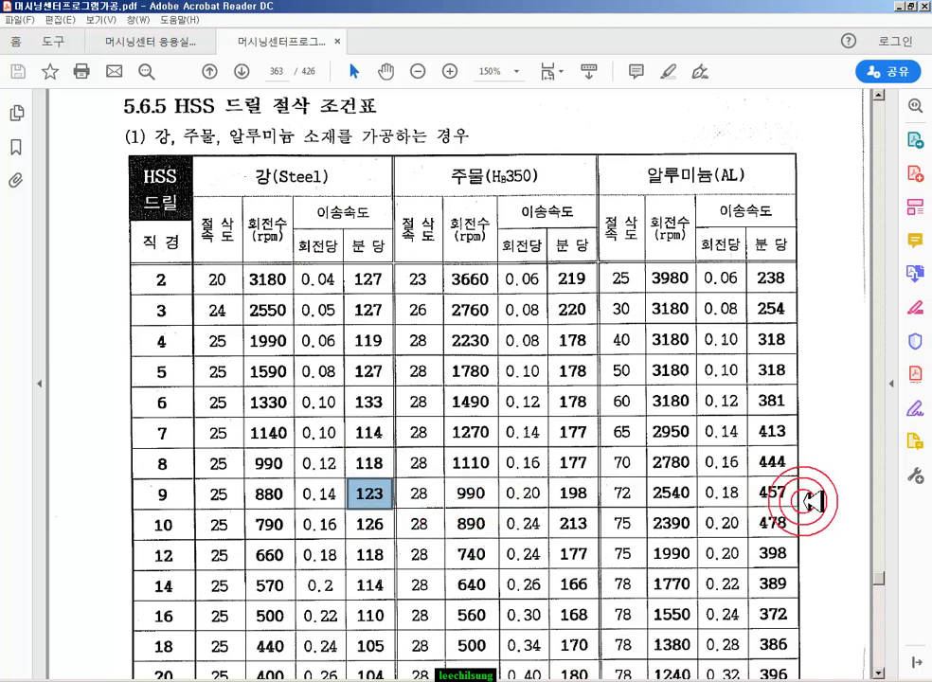
pyautogui.moveTo(811, 503); pyautogui.dragTo(635, 479)
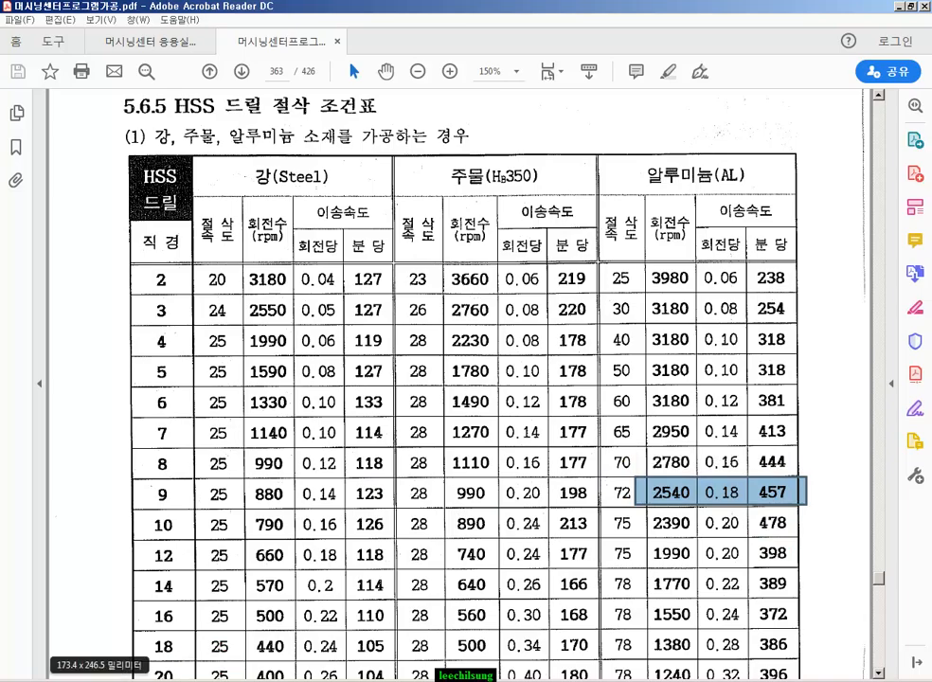
# Switch to Mastercam, start a drill toolpath and select the five single circles in the upper row as drill points
pyautogui.hotkey('alt', 'Tab')
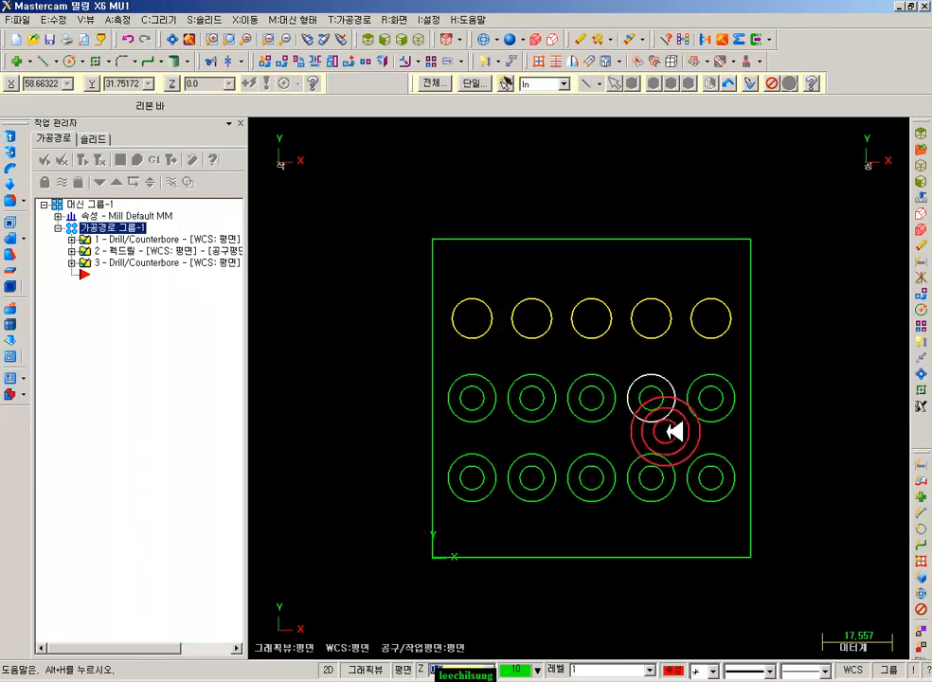
pyautogui.click(418, 37)
pyautogui.scroll(-4, 428, 364)
pyautogui.scroll(-3, 407, 400)
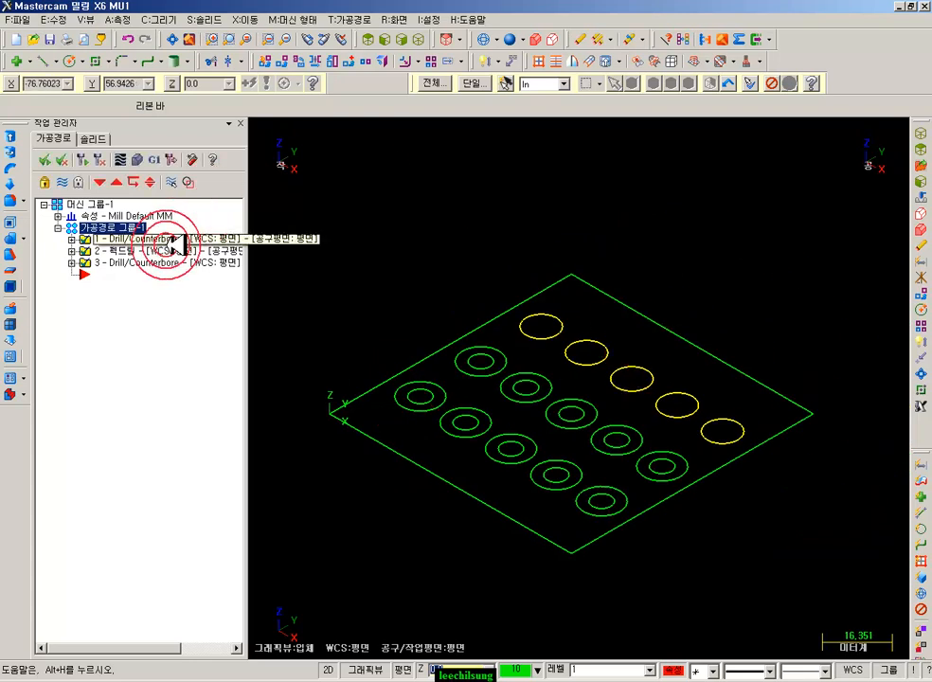
pyautogui.click(369, 39)
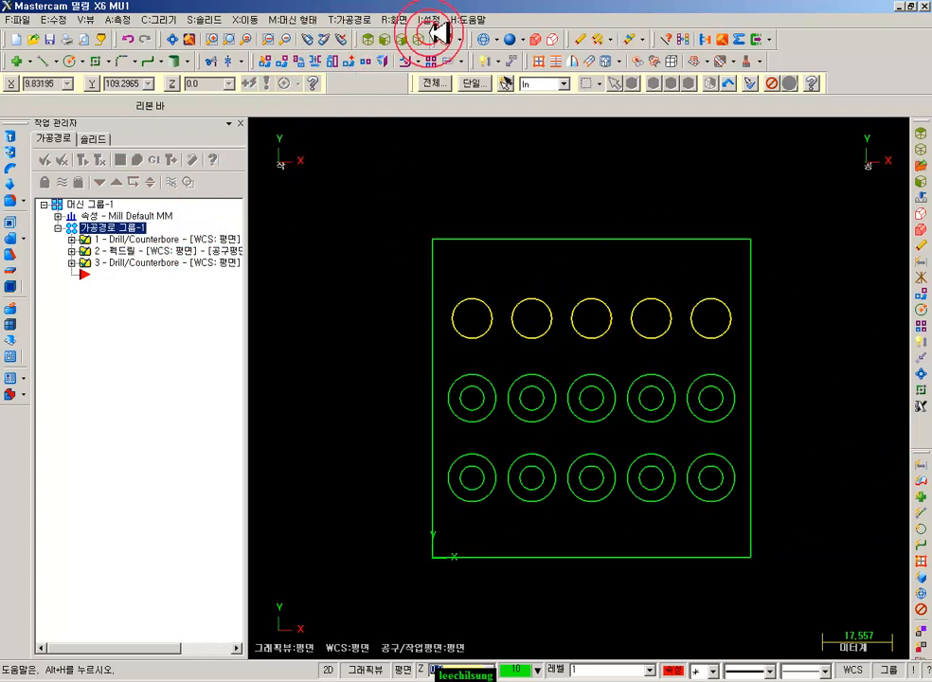
pyautogui.click(362, 19)
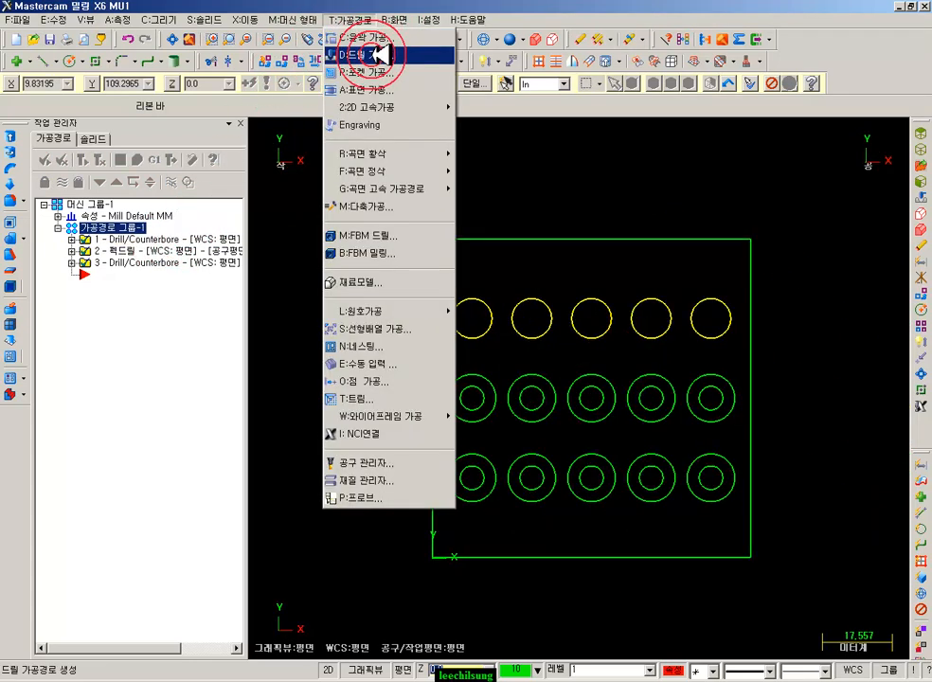
pyautogui.click(369, 55)
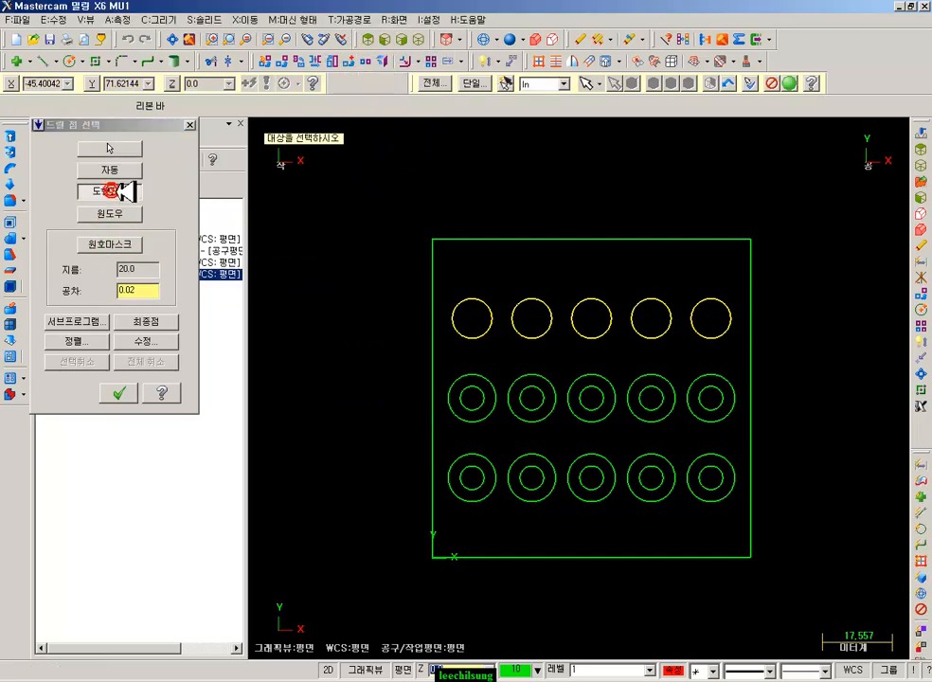
pyautogui.moveTo(375, 264); pyautogui.dragTo(796, 344)
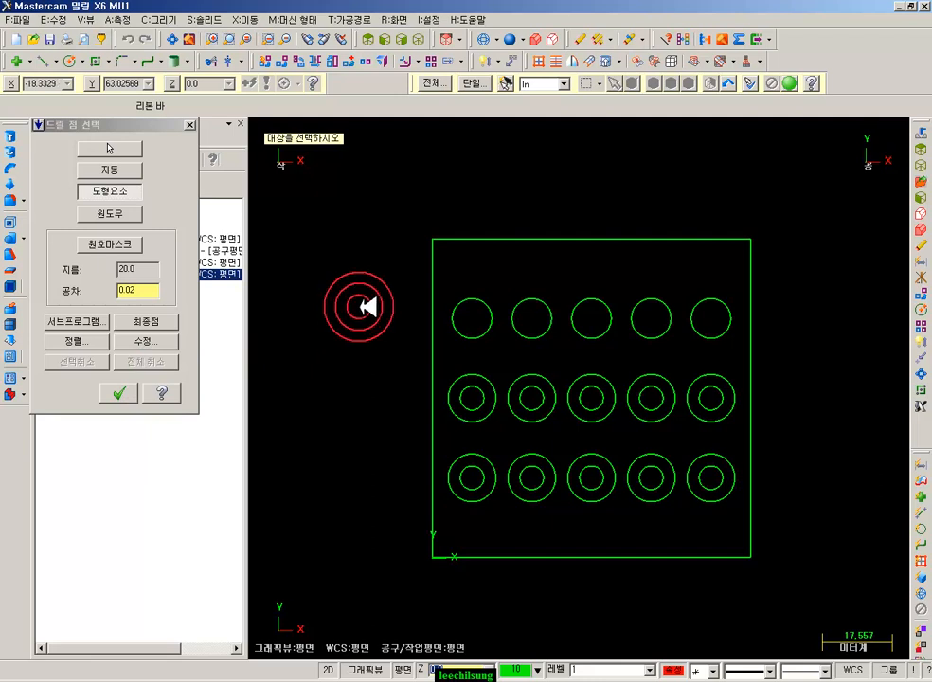
pyautogui.moveTo(384, 289); pyautogui.dragTo(775, 353)
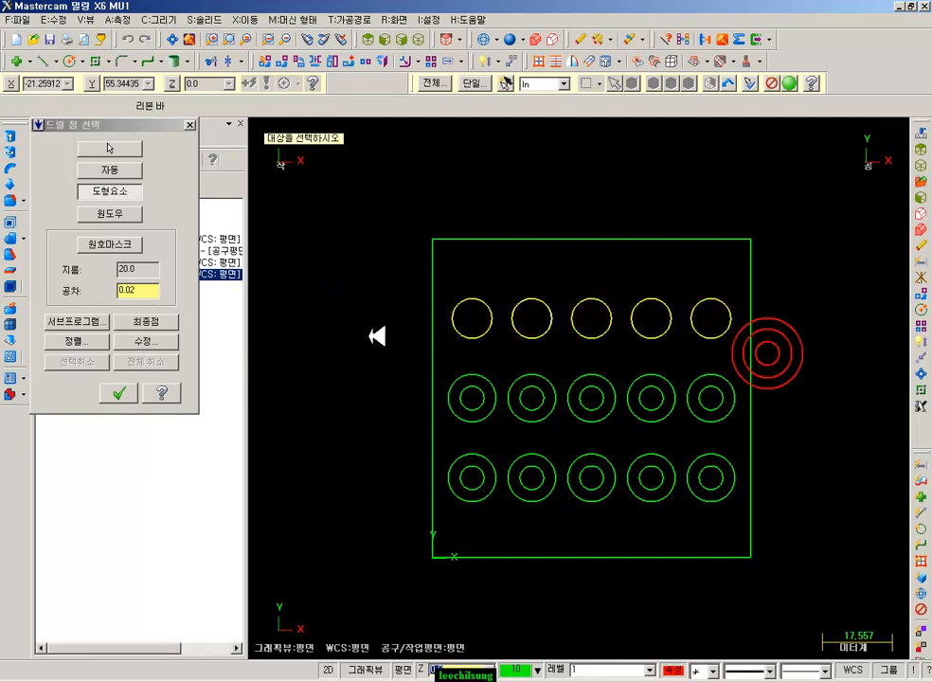
pyautogui.click(307, 316)
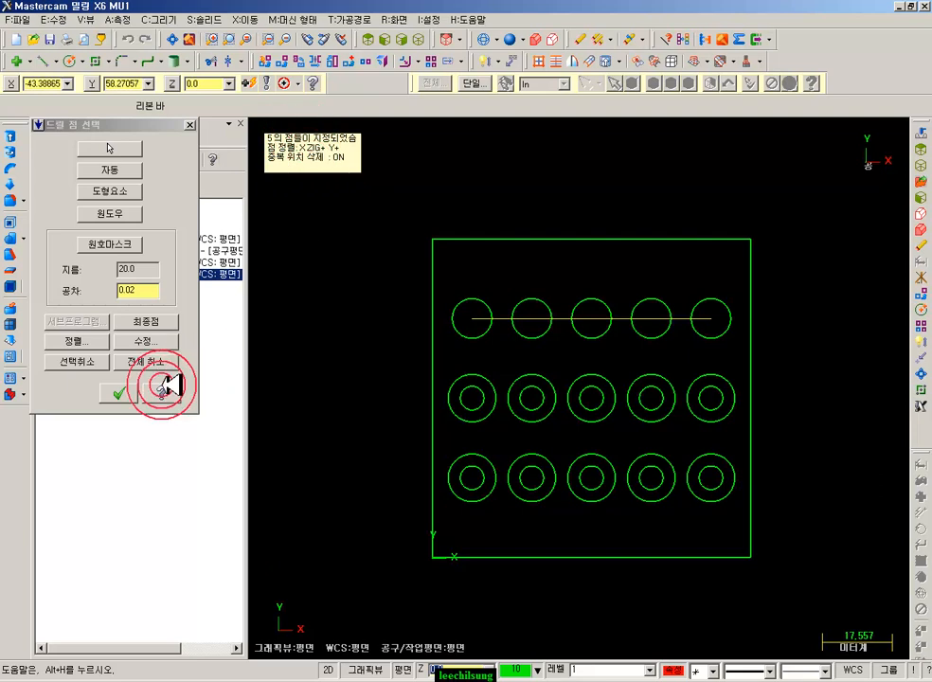
pyautogui.click(118, 393)
# Filter the tool library for drills equal to 9.7 mm diameter and add the 9.7 DRILL as tool 4
pyautogui.click(281, 168)
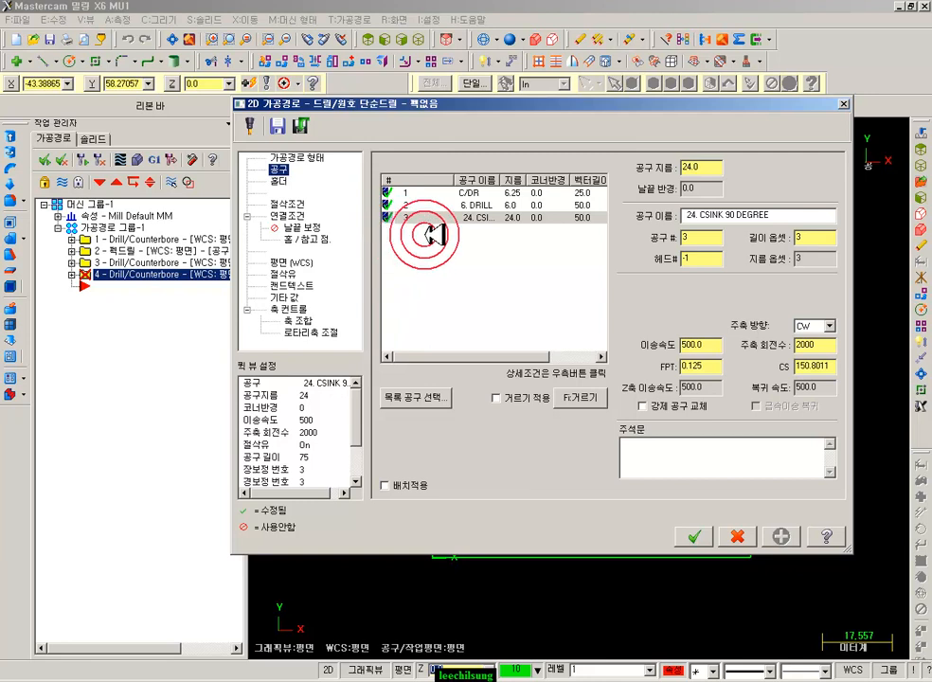
pyautogui.click(431, 398)
pyautogui.click(584, 229)
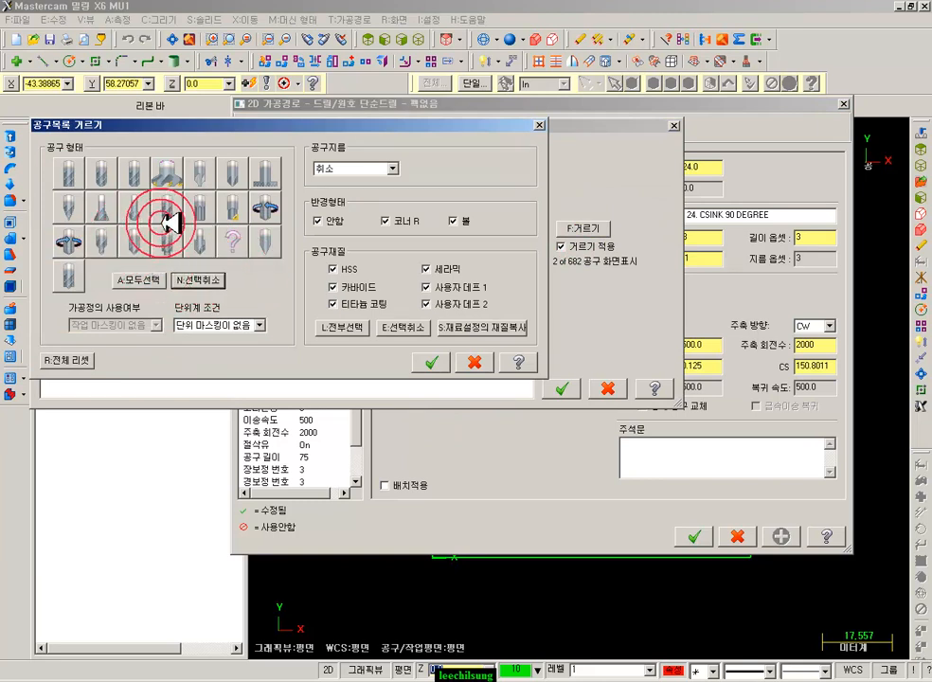
pyautogui.click(339, 175)
pyautogui.click(348, 191)
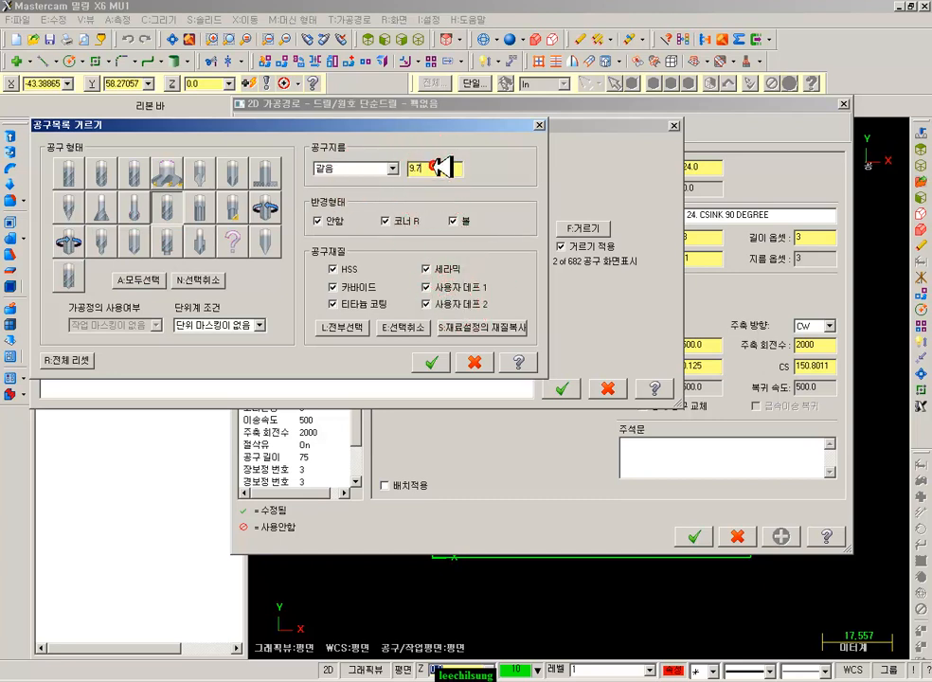
pyautogui.click(433, 362)
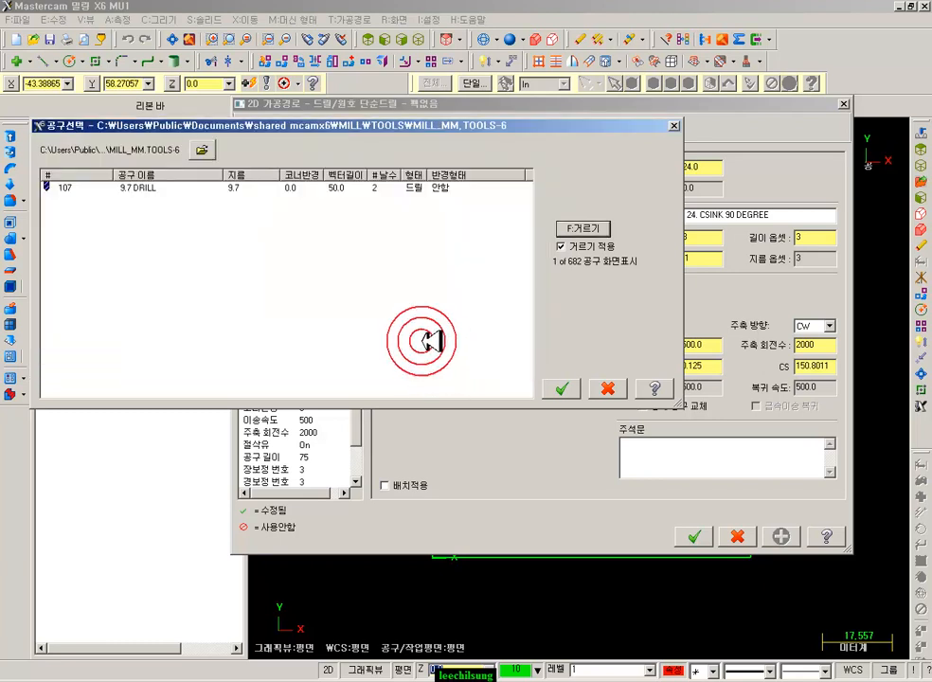
pyautogui.doubleClick(157, 187)
pyautogui.doubleClick(491, 227)
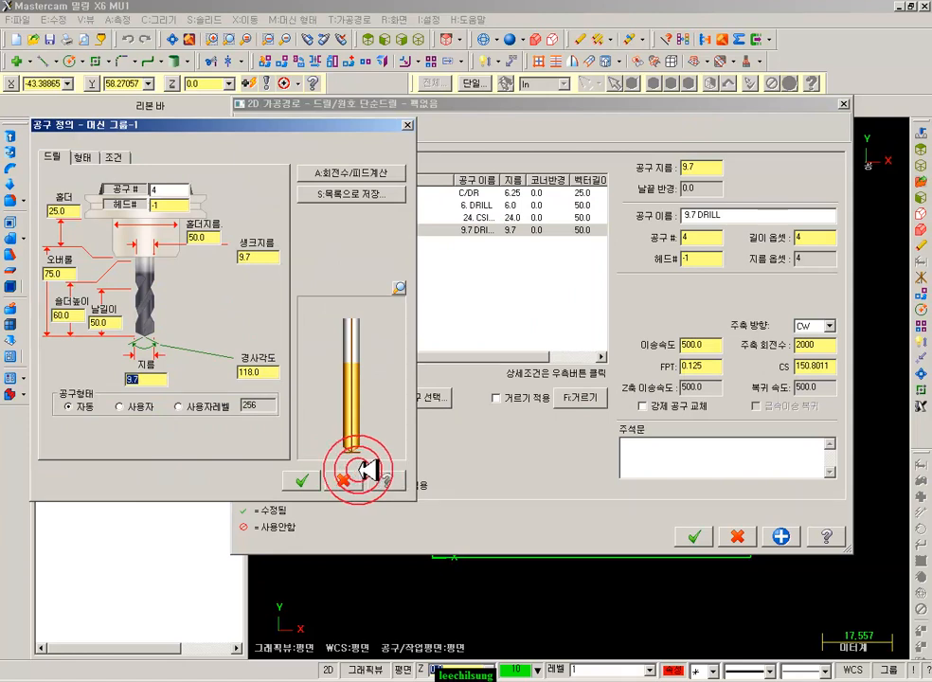
pyautogui.click(303, 480)
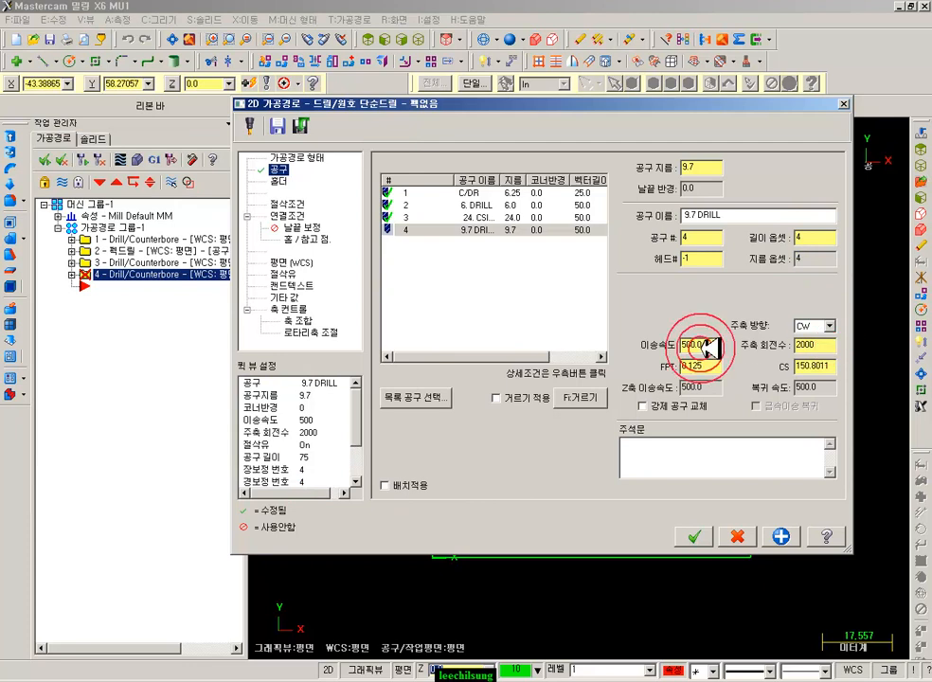
# Set the cycle to peck drill (펙드릴) with a 2.0 peck and a -25.0 absolute depth, and generate the toolpath
pyautogui.click(287, 203)
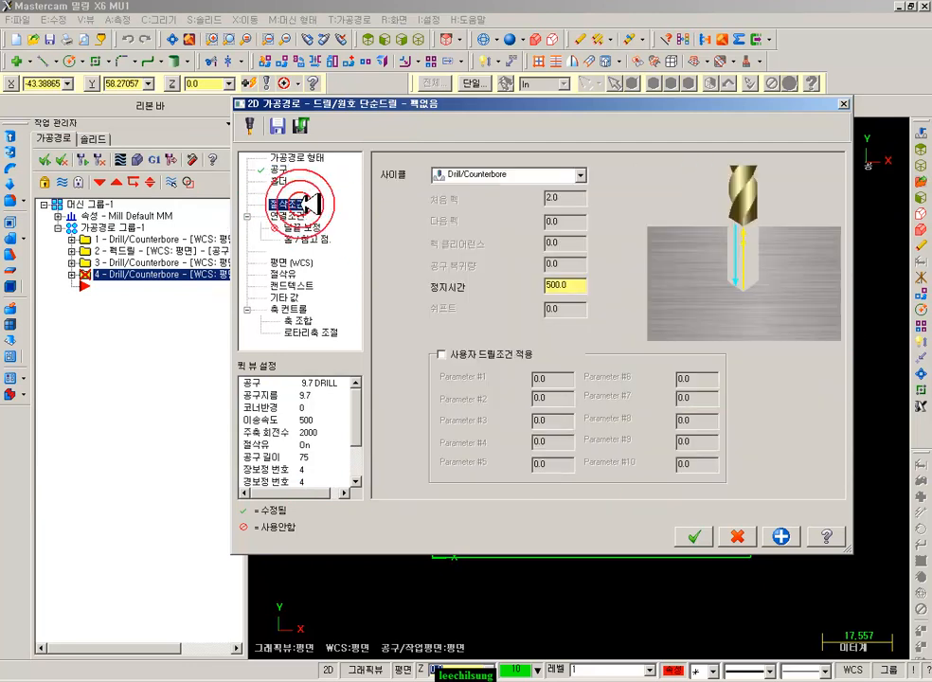
pyautogui.click(529, 179)
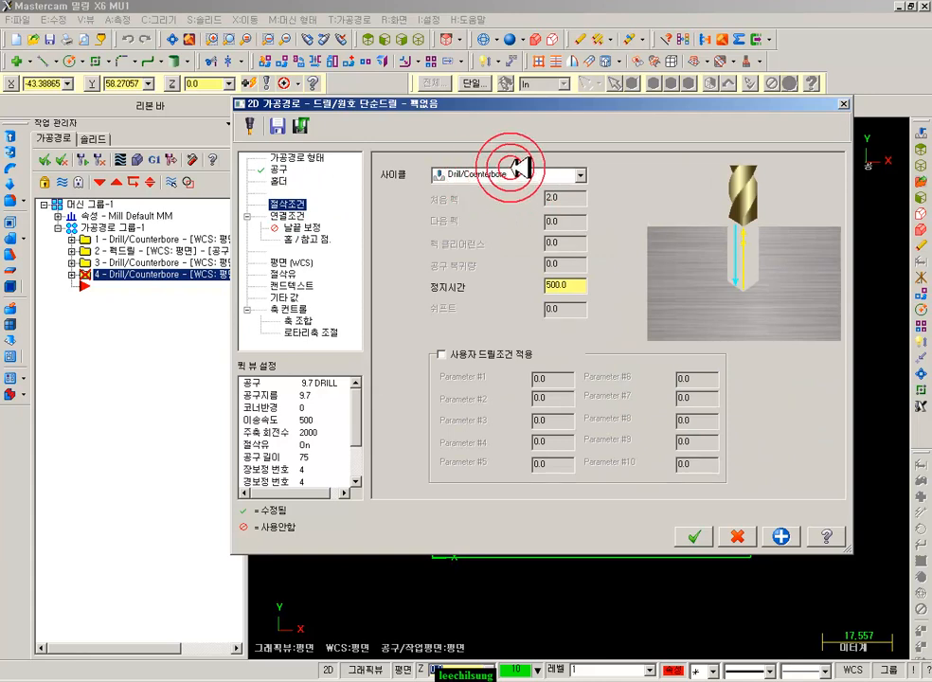
pyautogui.click(528, 175)
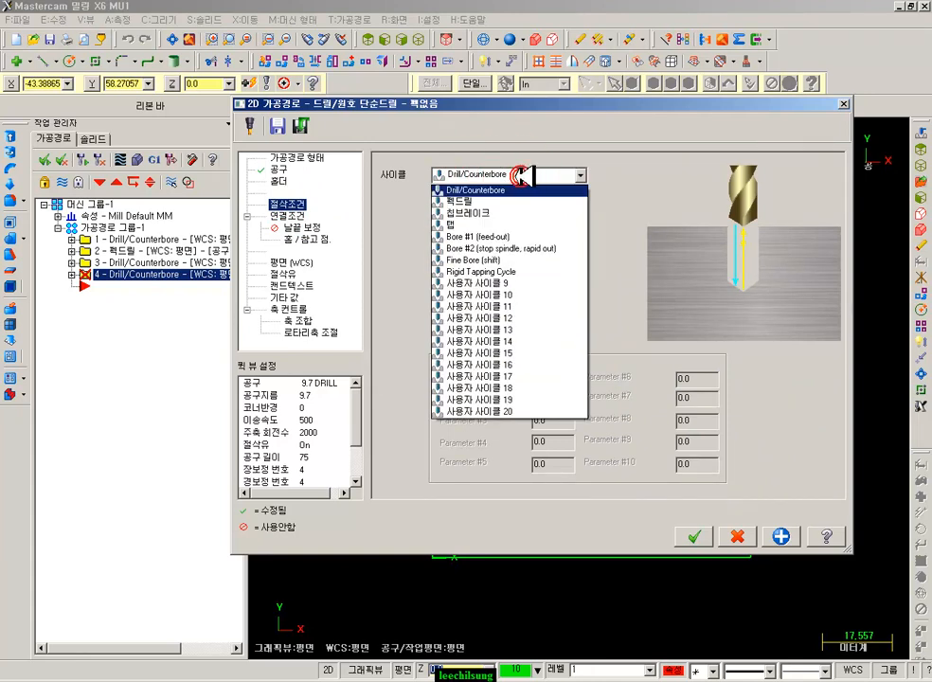
pyautogui.click(491, 197)
pyautogui.click(569, 198)
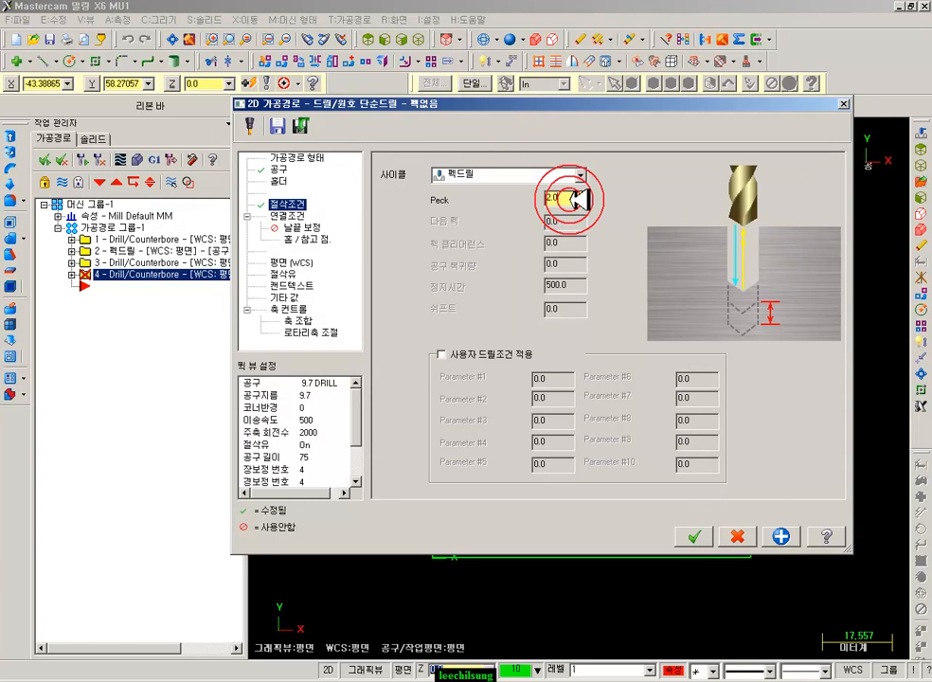
pyautogui.click(305, 215)
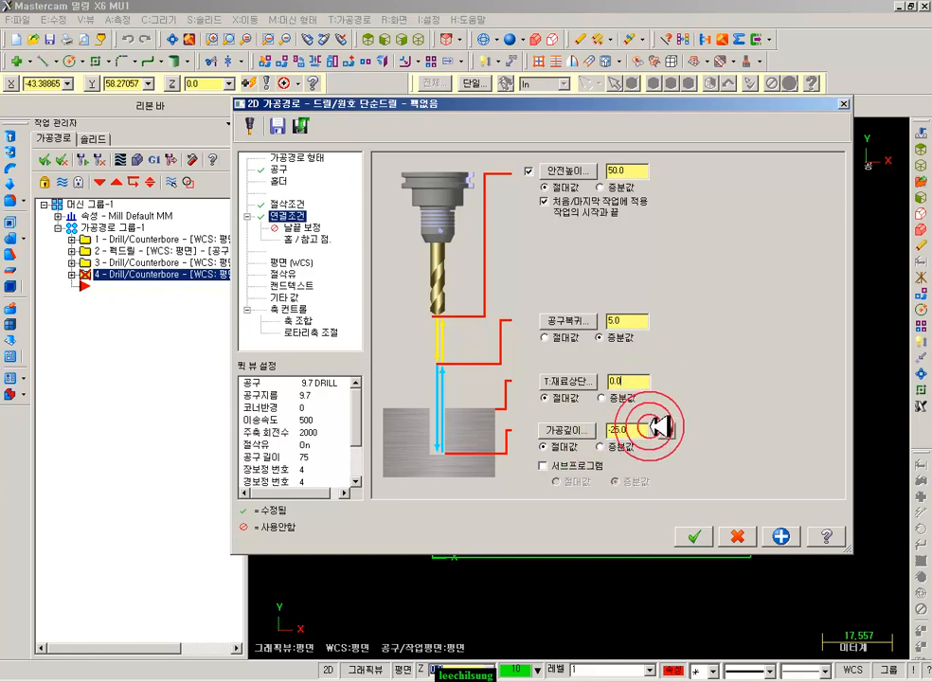
pyautogui.click(690, 537)
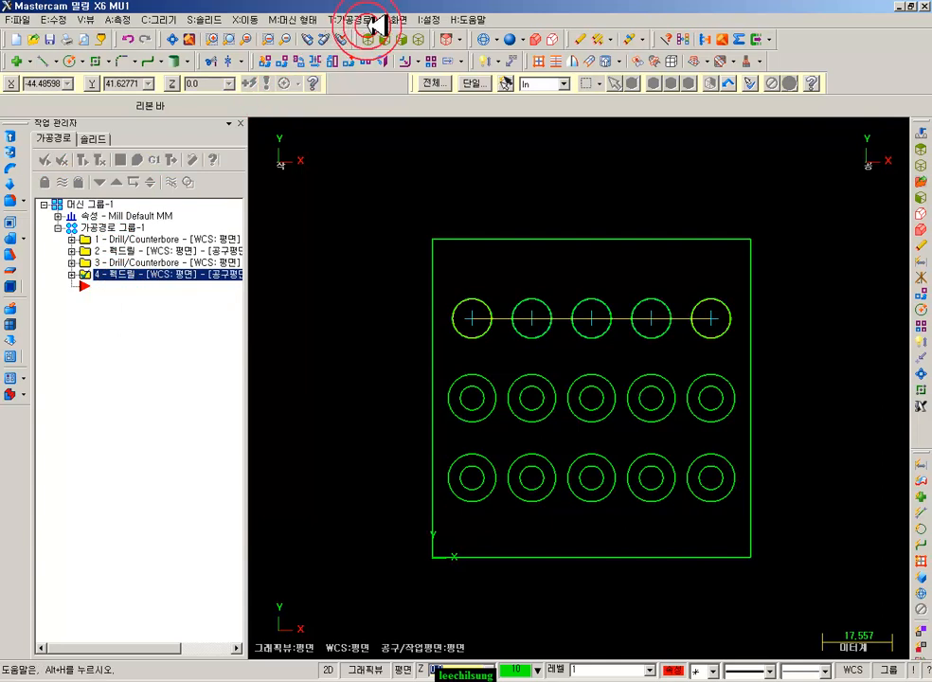
# Run the solid machining simulation for all operations in toolpath group 1 in isometric view
pyautogui.click(422, 39)
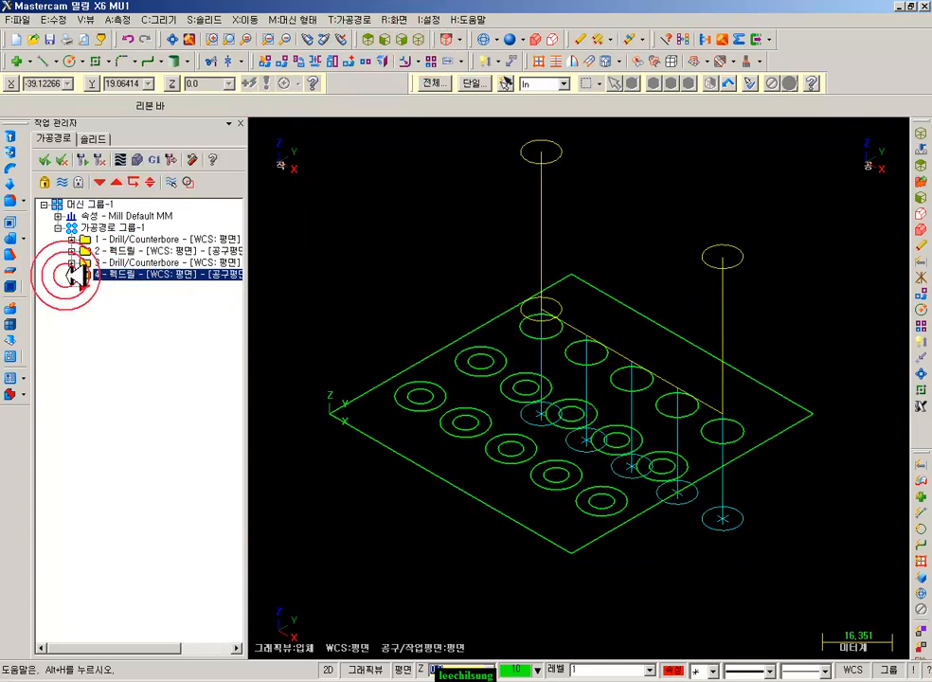
pyautogui.click(94, 228)
pyautogui.click(142, 163)
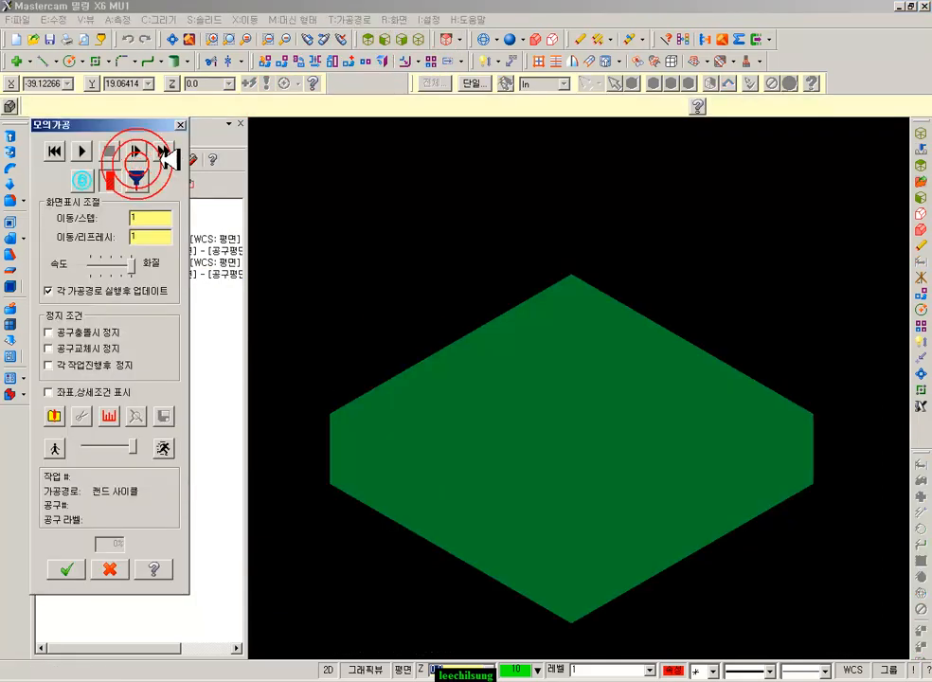
pyautogui.click(169, 150)
pyautogui.click(552, 278)
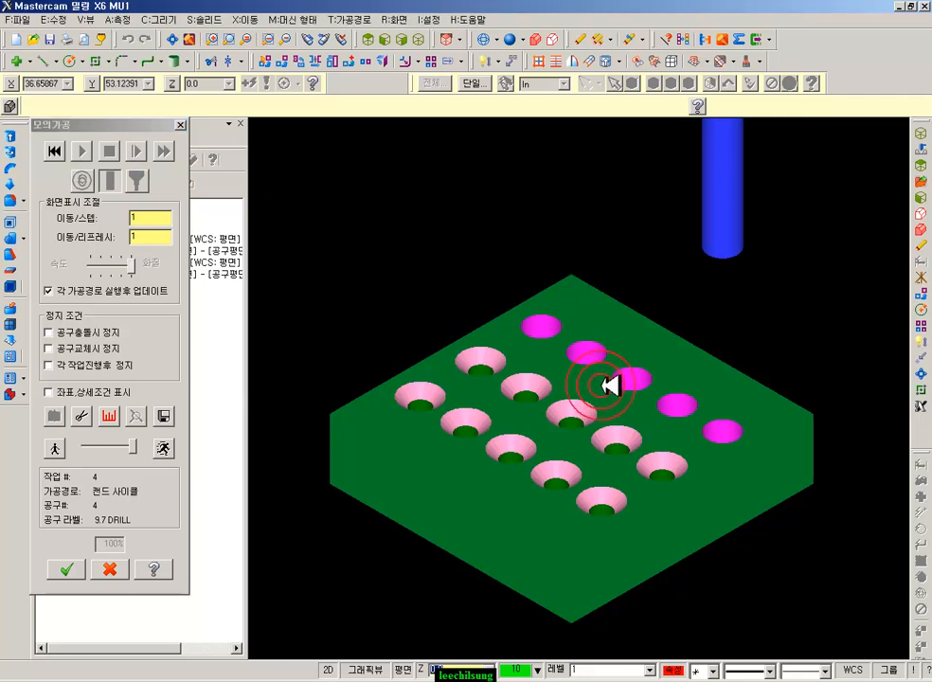
# Examine the simulated holes on the block from several angles and close the simulation
pyautogui.moveTo(601, 388); pyautogui.dragTo(662, 408, button='middle')
pyautogui.scroll(5, 636, 461)
pyautogui.scroll(-5, 658, 370)
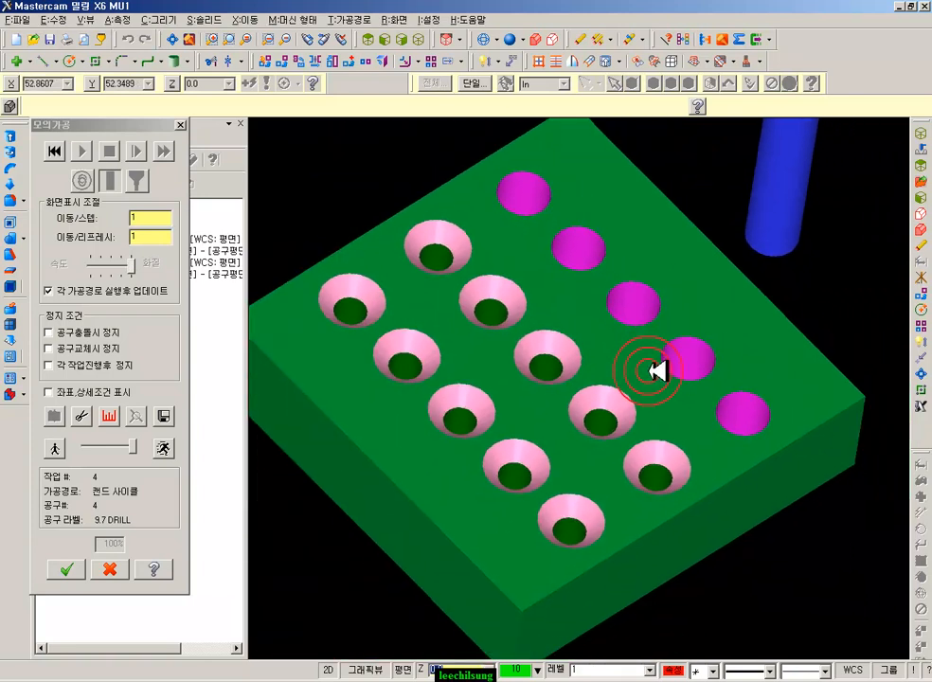
pyautogui.moveTo(650, 351); pyautogui.dragTo(679, 432, button='middle')
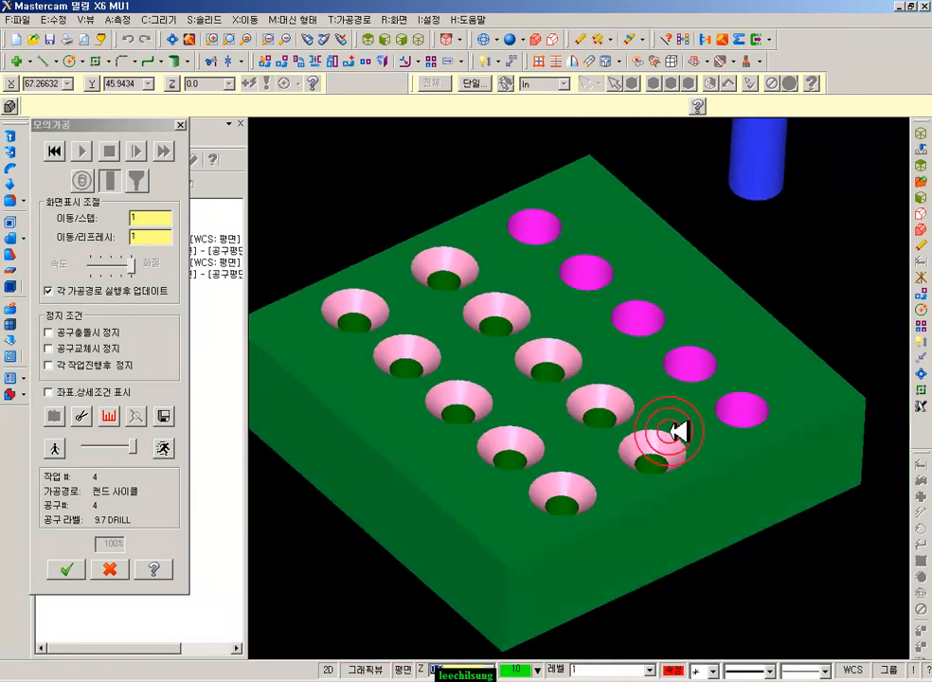
pyautogui.click(841, 249)
pyautogui.click(843, 241)
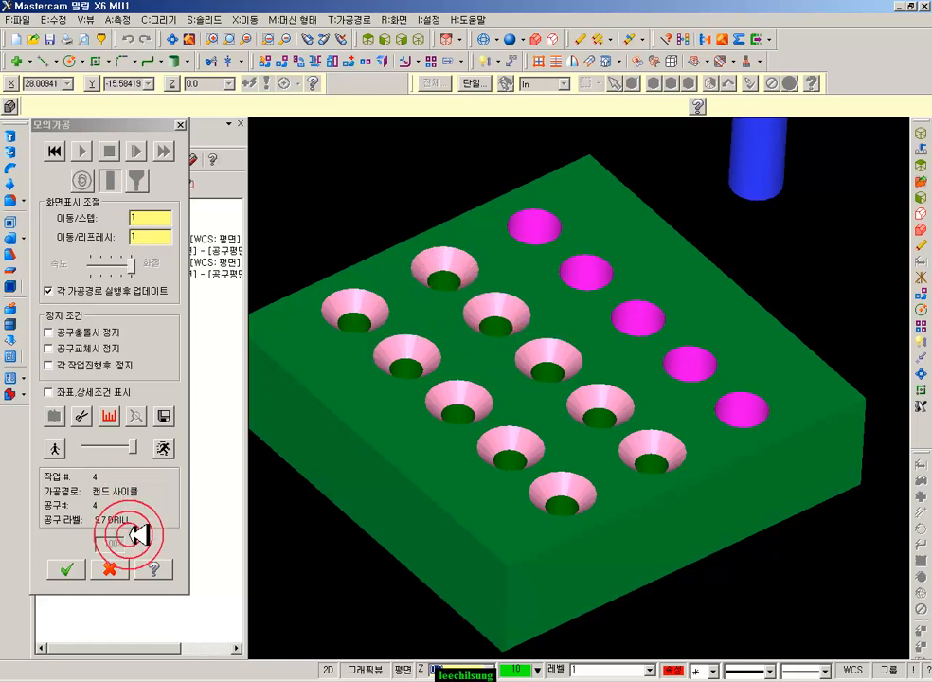
pyautogui.click(66, 569)
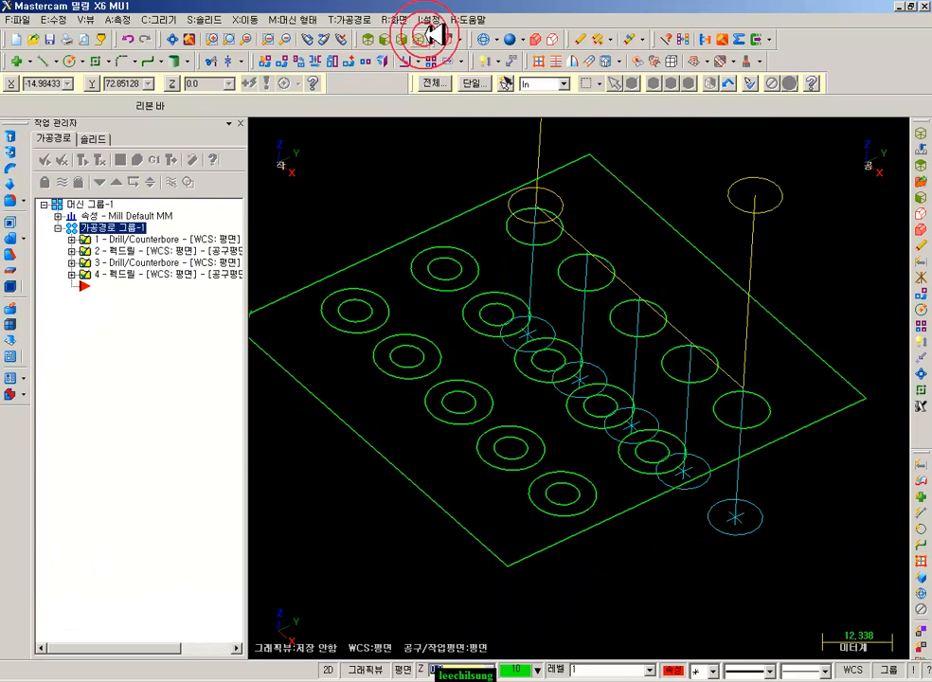
# Copy the 9.7 mm peck drill operation 4 to a position after itself in toolpath group 1
pyautogui.click(385, 39)
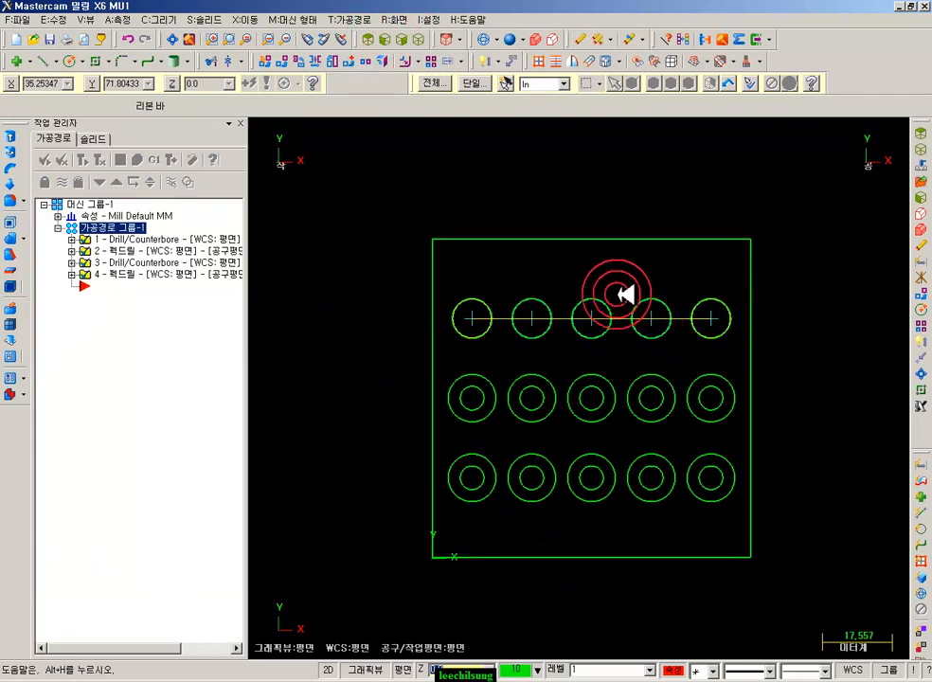
pyautogui.click(137, 273)
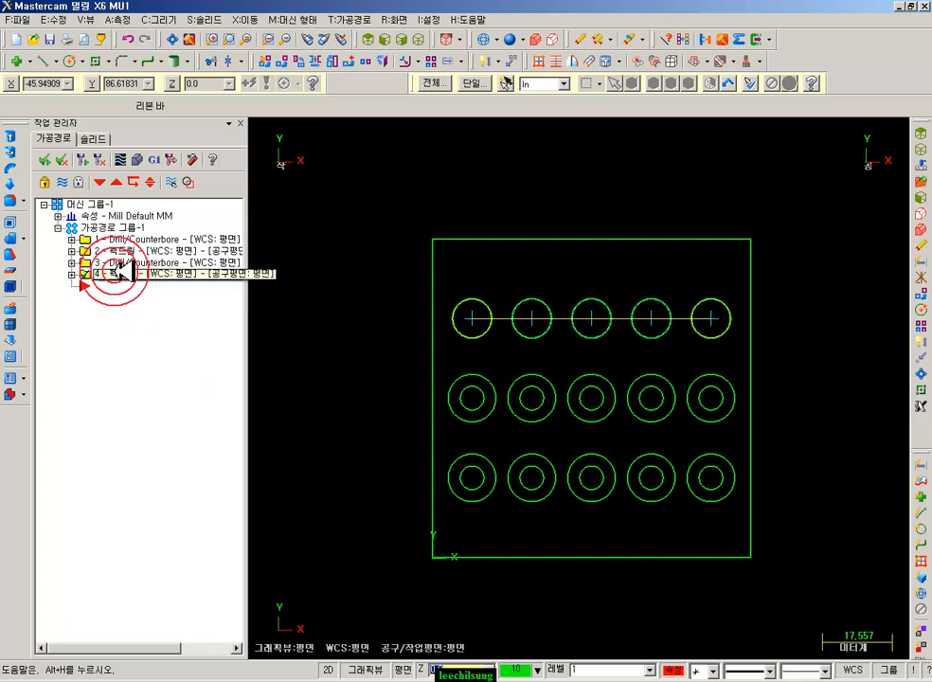
pyautogui.moveTo(120, 275); pyautogui.dragTo(128, 409)
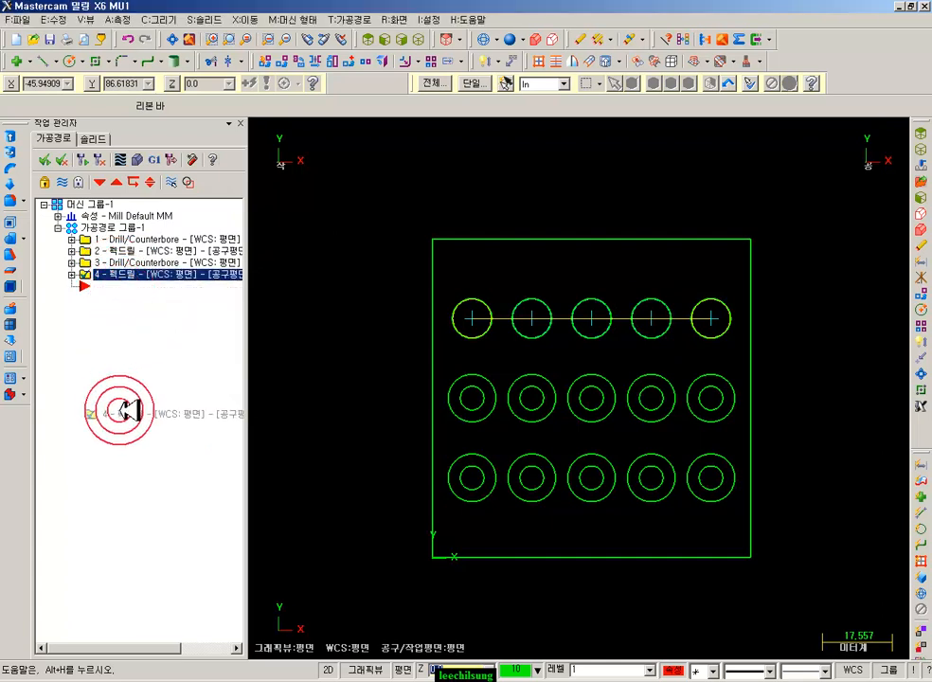
pyautogui.moveTo(128, 409); pyautogui.dragTo(126, 413, button='right')
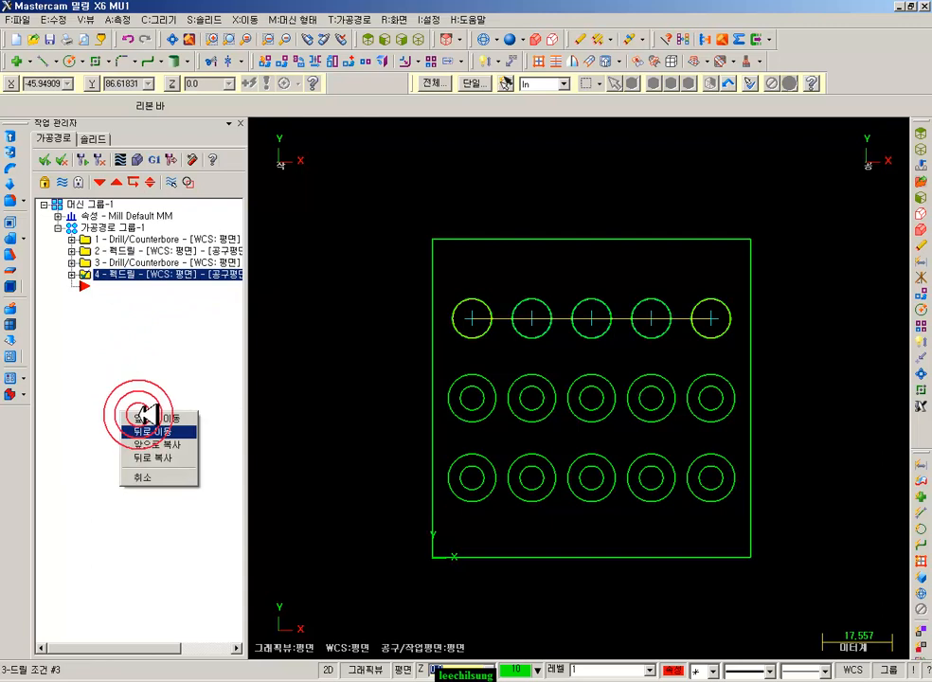
pyautogui.click(176, 458)
pyautogui.click(112, 296)
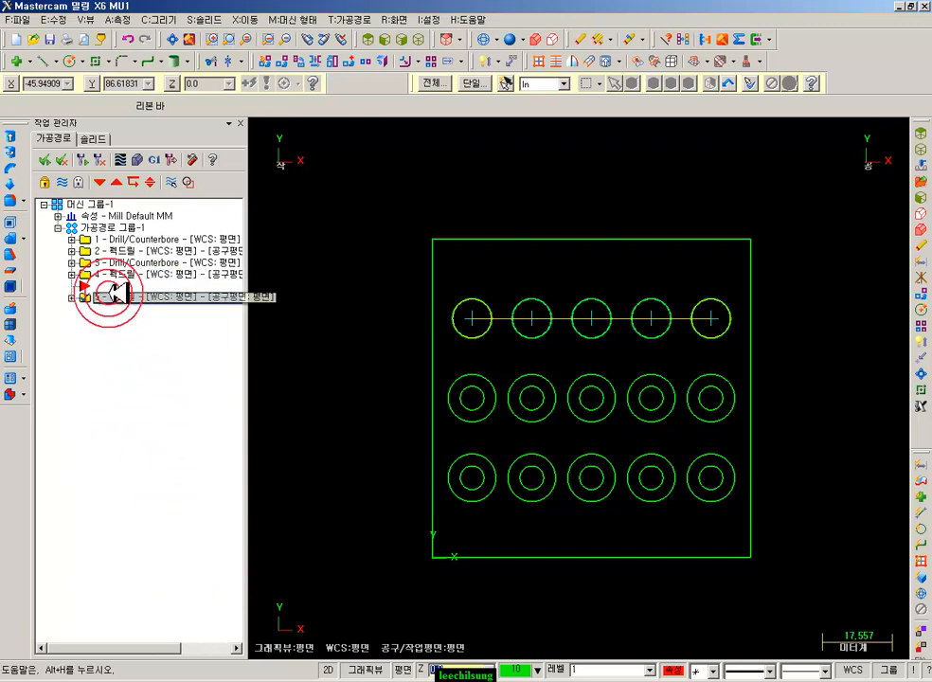
# Edit the copied operation's parameters and assign tool 3, 24. CSINK 90 DEGREE
pyautogui.click(73, 298)
pyautogui.click(99, 309)
pyautogui.click(277, 168)
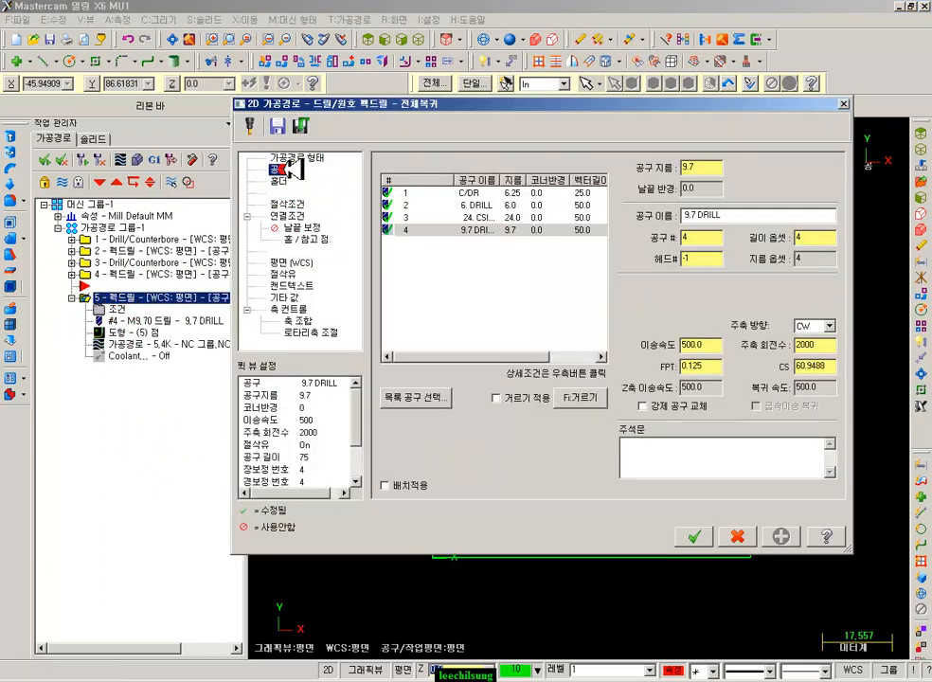
pyautogui.click(500, 218)
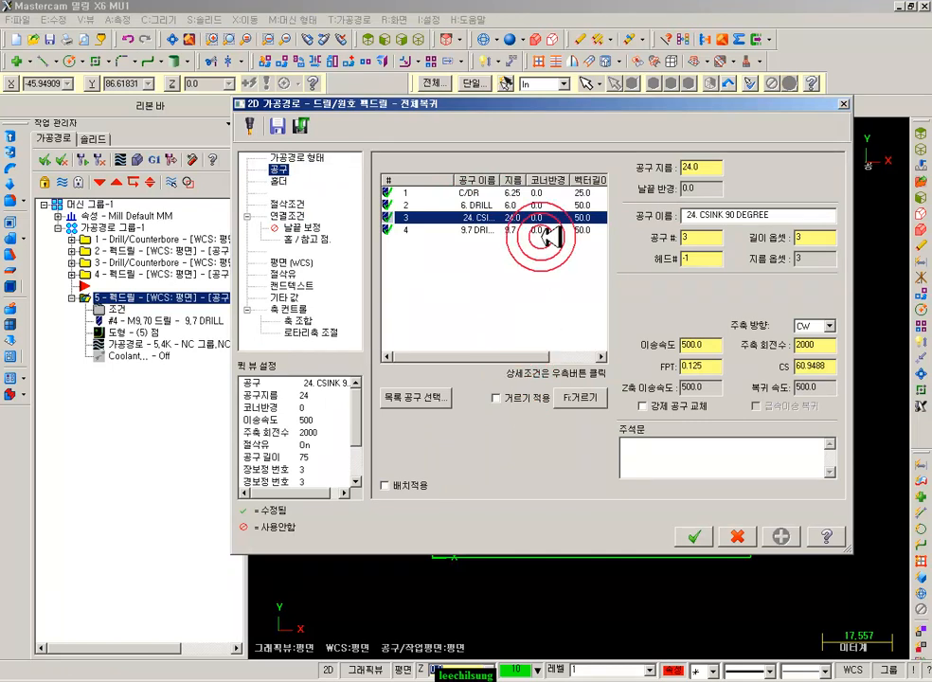
# Change the copied operation's cycle to Drill/Counterbore with a dwell time of 500
pyautogui.click(287, 202)
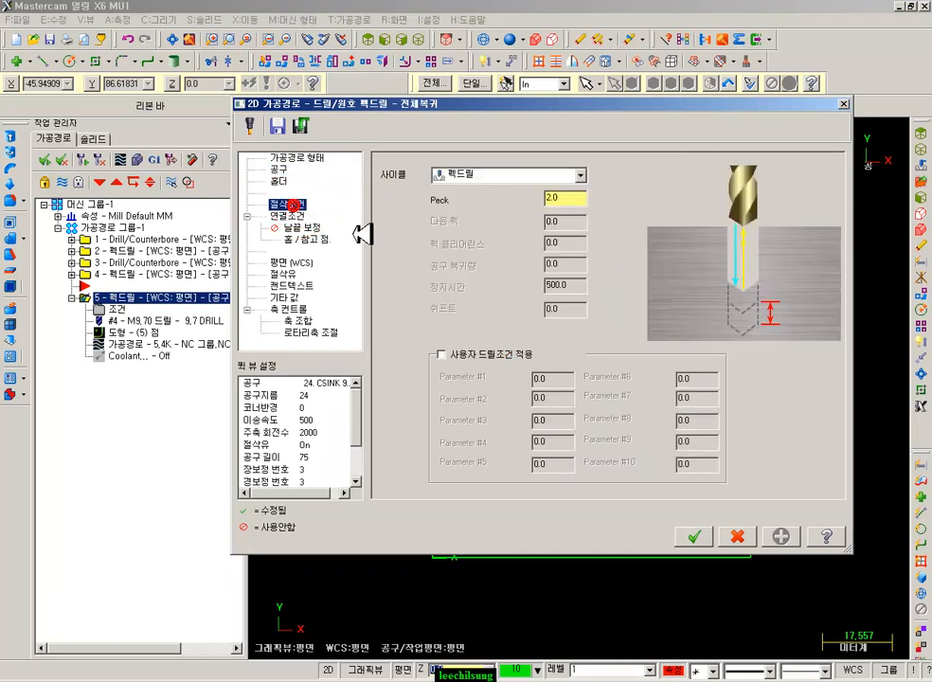
pyautogui.click(529, 171)
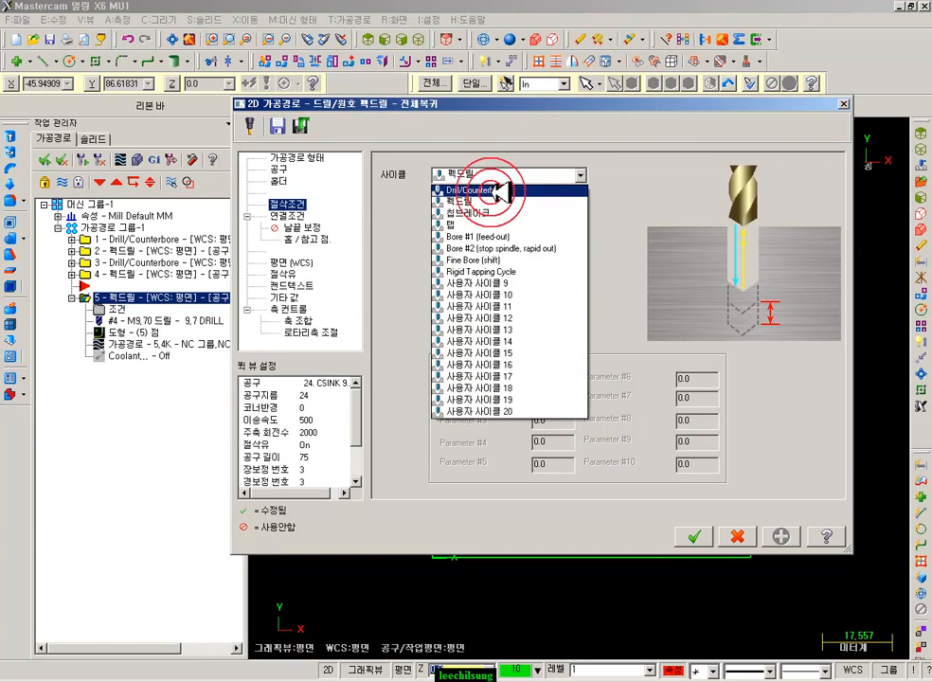
pyautogui.click(498, 190)
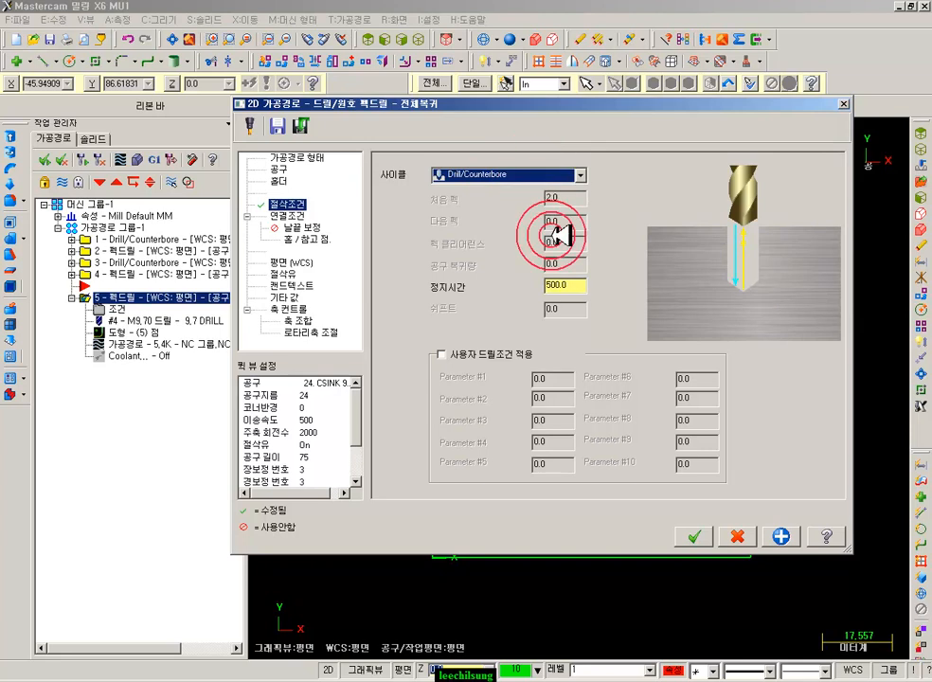
pyautogui.doubleClick(566, 285)
pyautogui.write('0')
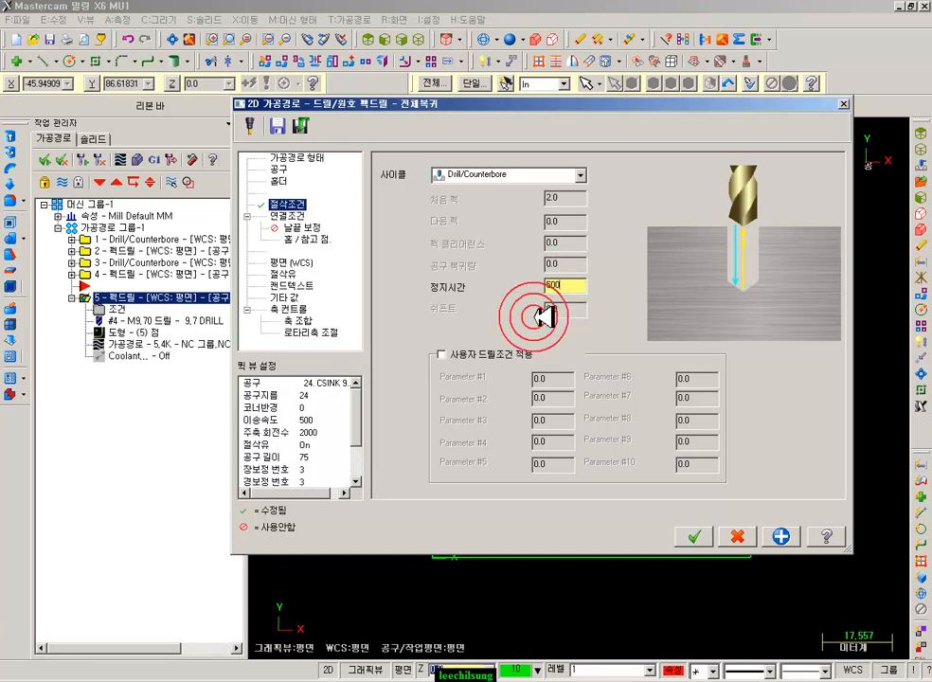
# Set the countersink's absolute depth to -5.3 and regenerate the toolpath
pyautogui.click(291, 215)
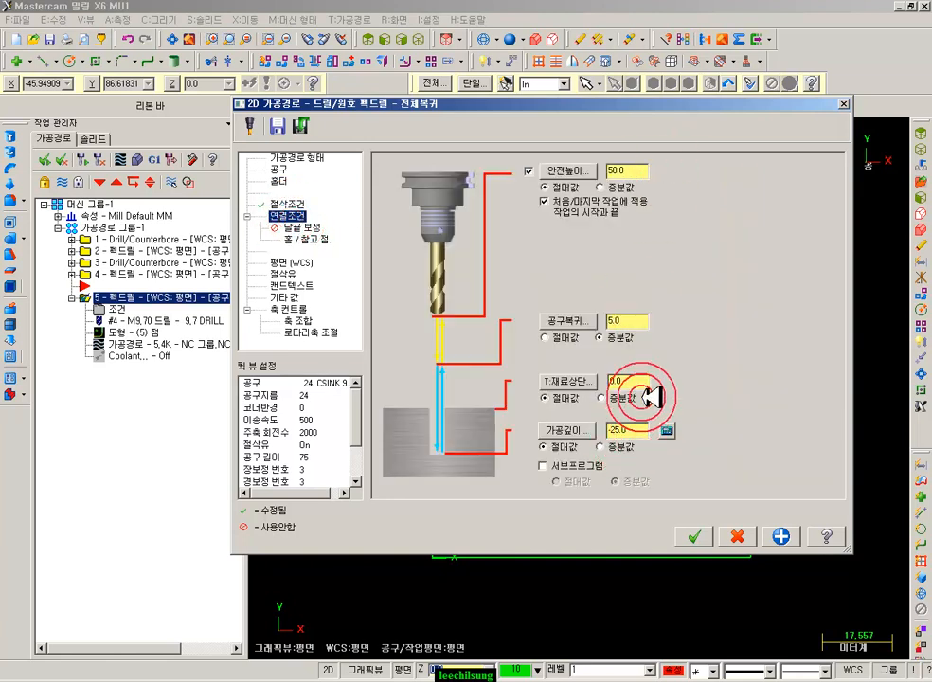
pyautogui.doubleClick(635, 430)
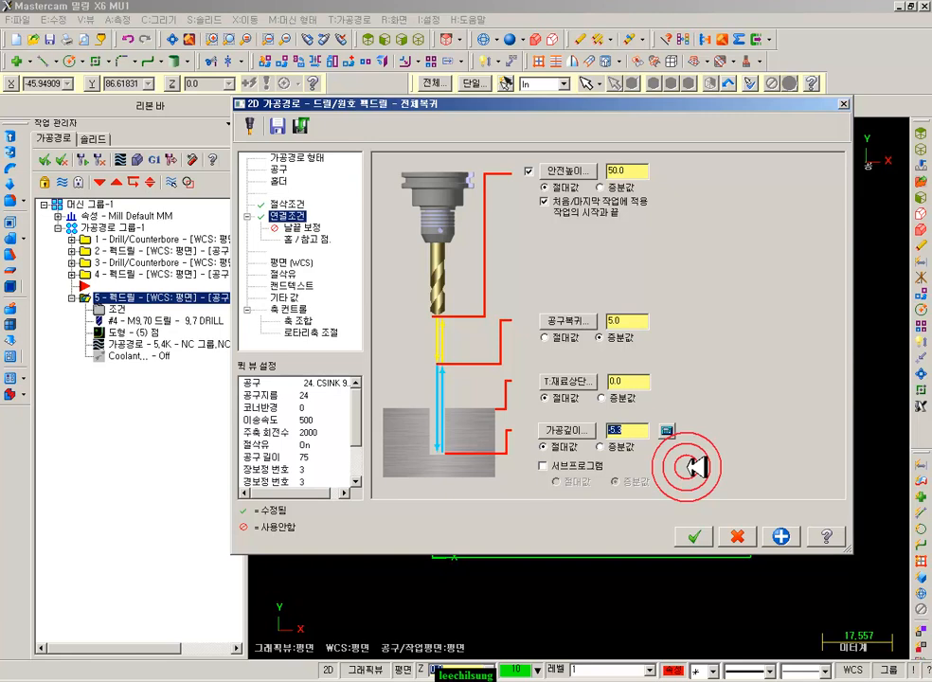
pyautogui.click(688, 534)
pyautogui.click(83, 161)
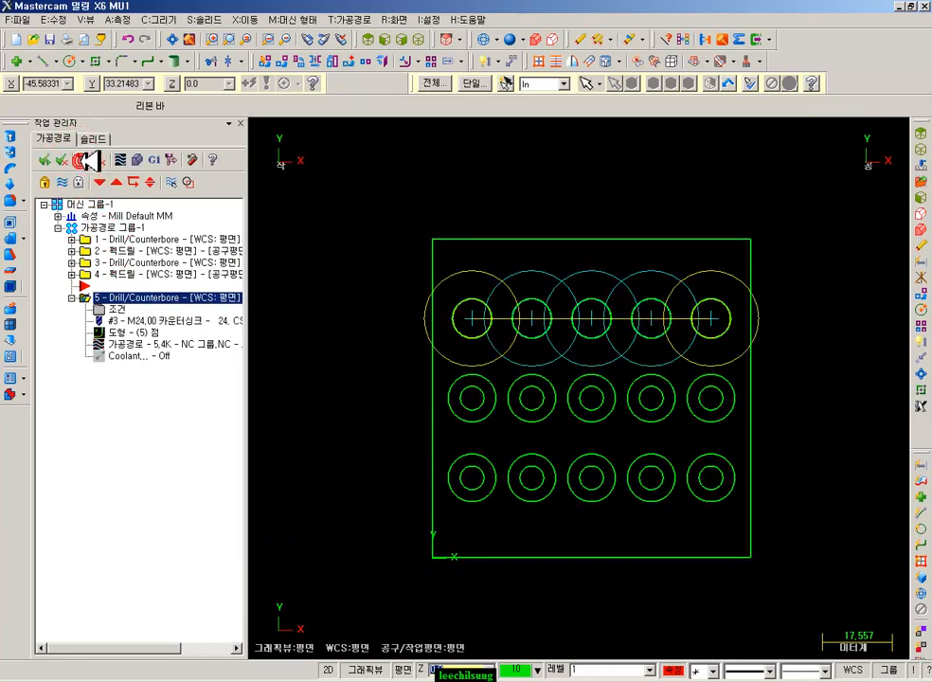
# Run the solid machining simulation for all operations in toolpath group 1 in isometric view
pyautogui.click(418, 39)
pyautogui.click(107, 228)
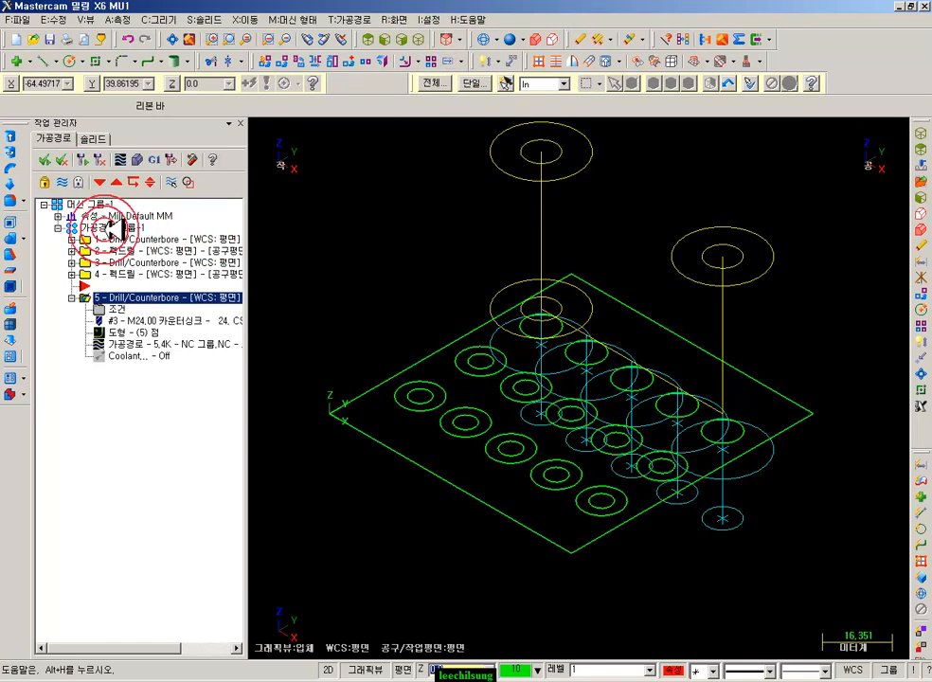
pyautogui.click(139, 160)
pyautogui.click(163, 151)
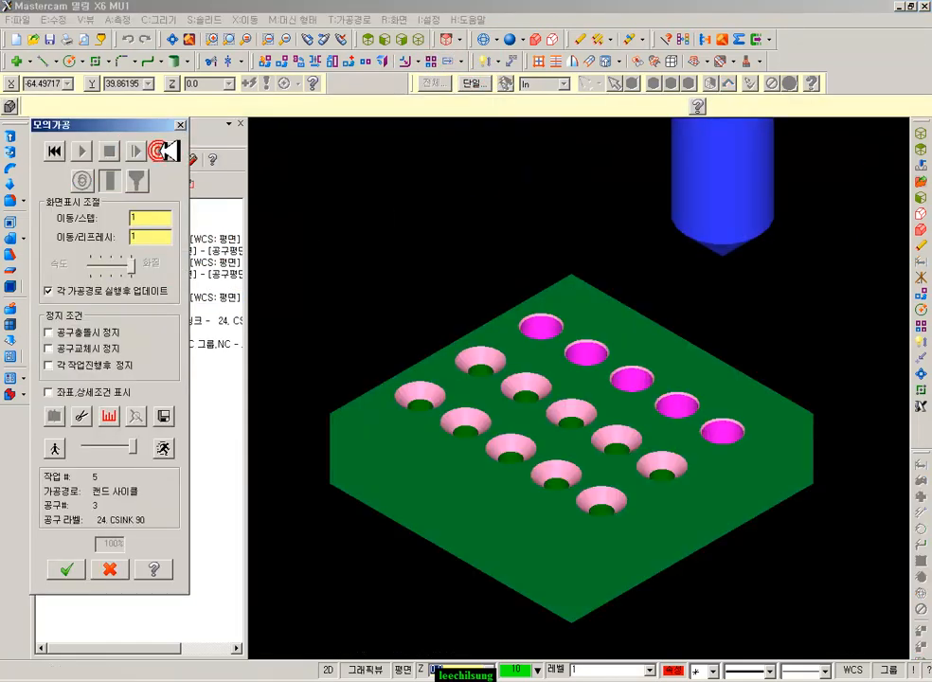
# Inspect the chamfered edges of the upper-row holes up close and close the simulation
pyautogui.click(716, 322)
pyautogui.scroll(10, 727, 448)
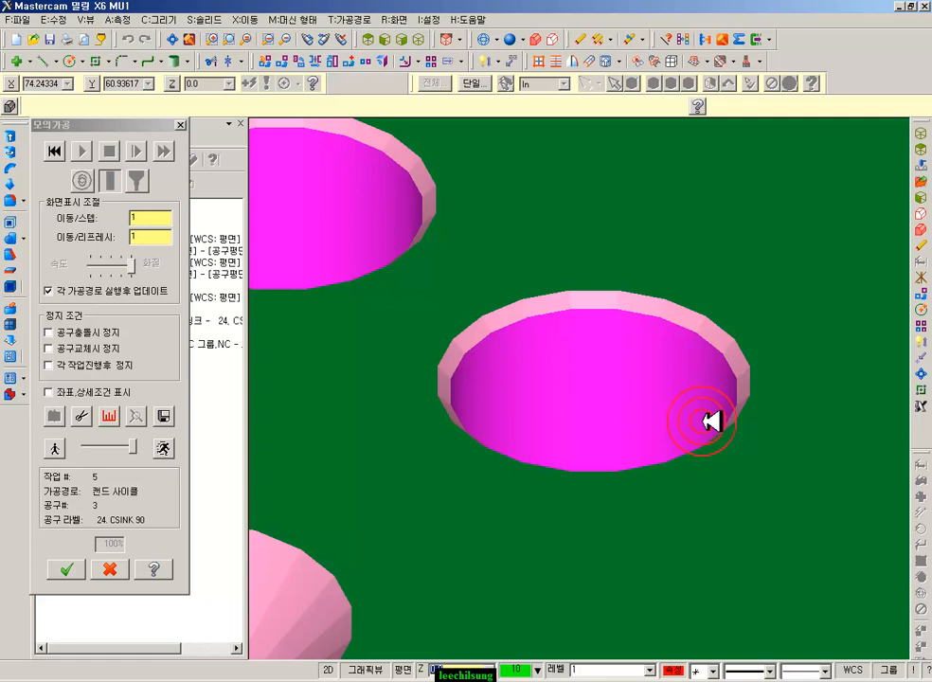
pyautogui.scroll(-10, 775, 374)
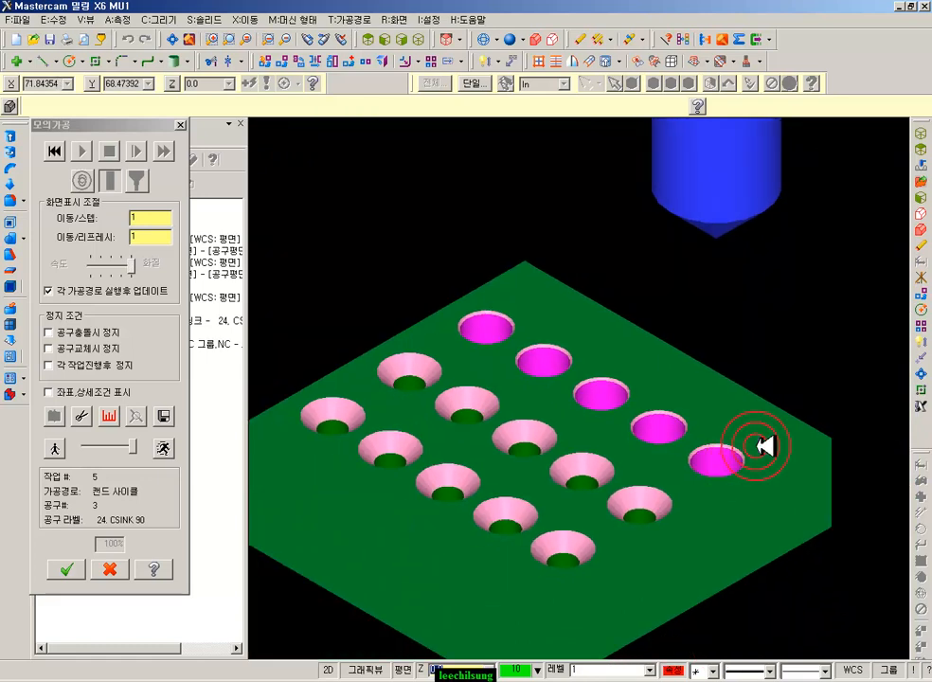
pyautogui.click(829, 298)
pyautogui.click(428, 181)
pyautogui.click(101, 573)
pyautogui.scroll(-3, 658, 294)
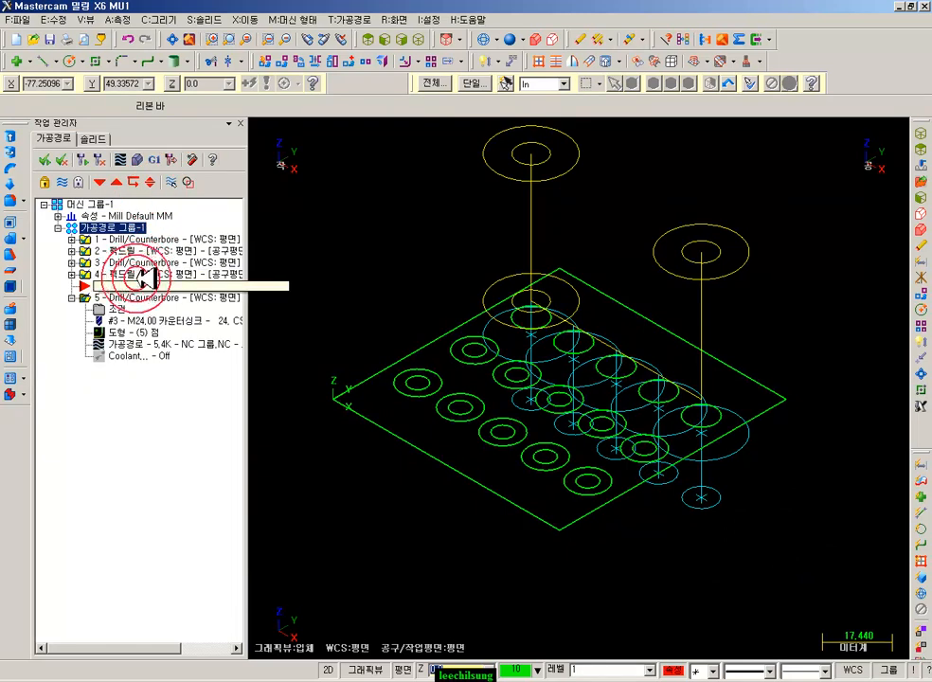
# Copy countersink operation 5 after itself and move the insert position below the new operation
pyautogui.click(133, 296)
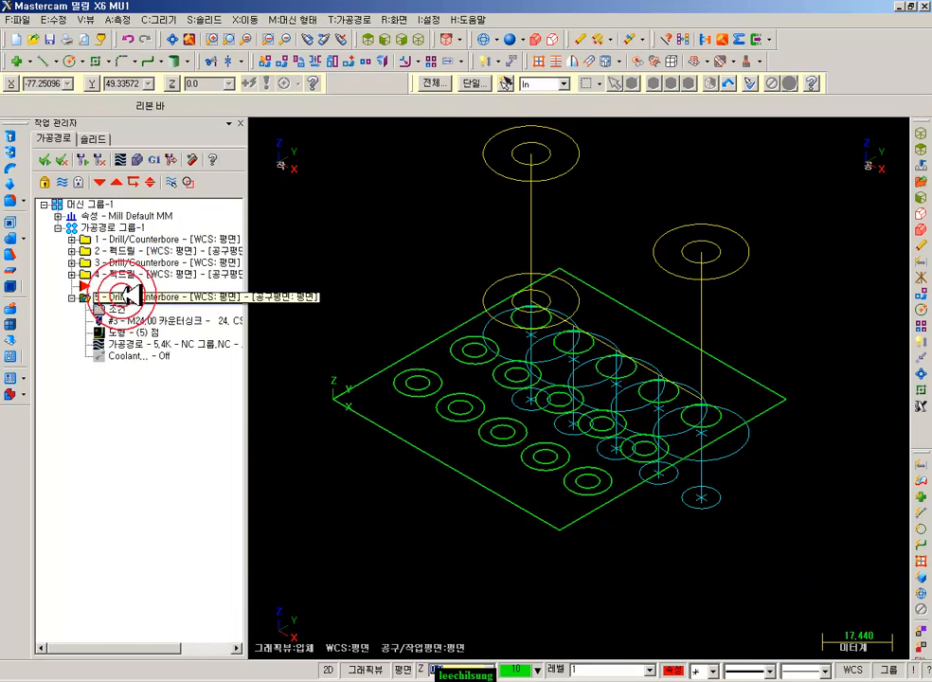
pyautogui.moveTo(130, 297); pyautogui.dragTo(112, 420, button='right')
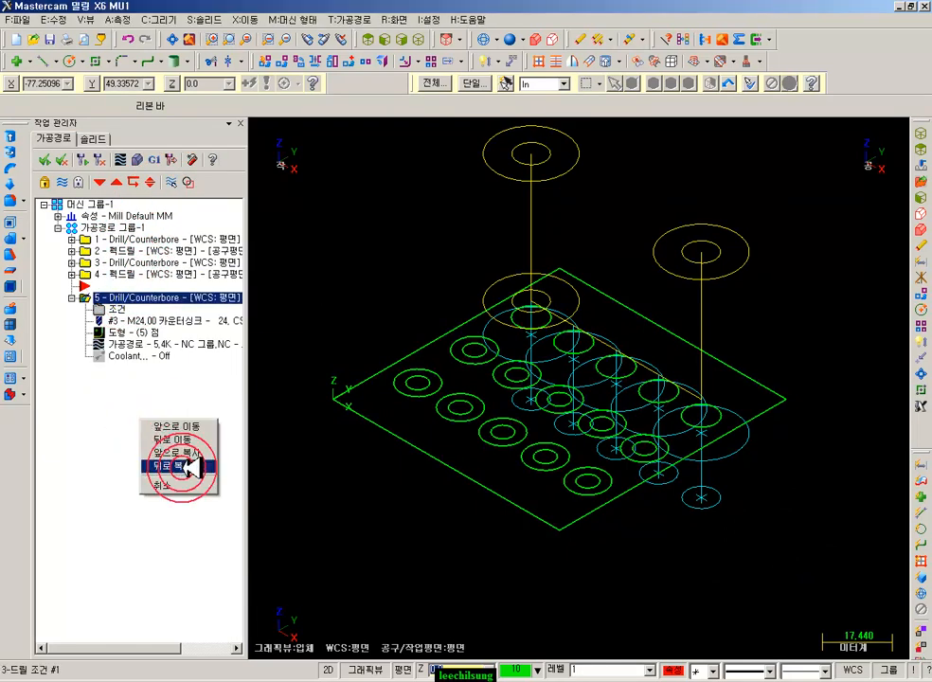
pyautogui.click(181, 467)
pyautogui.click(101, 181)
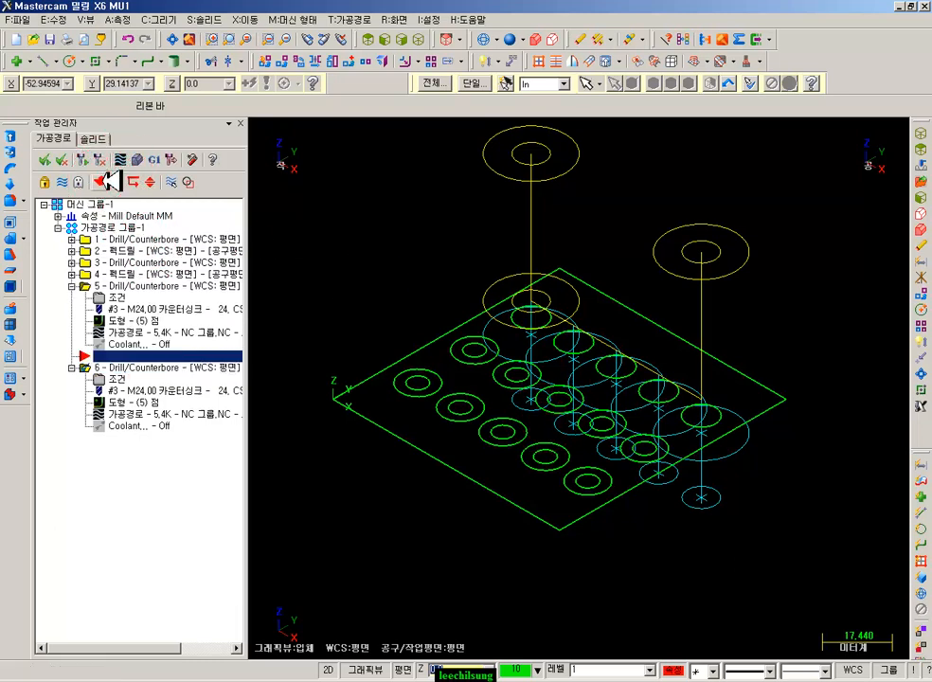
pyautogui.click(71, 286)
# In operation 6, filter the tool library for reamers equal to 10 mm diameter and add the 10. REAMER as tool 5
pyautogui.click(118, 310)
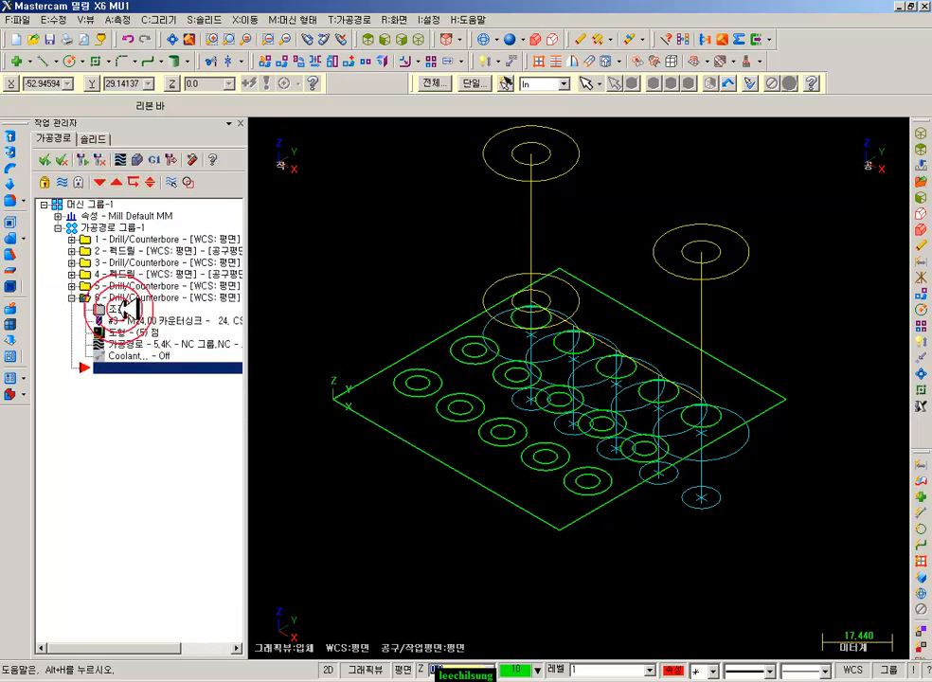
pyautogui.click(279, 168)
pyautogui.click(441, 396)
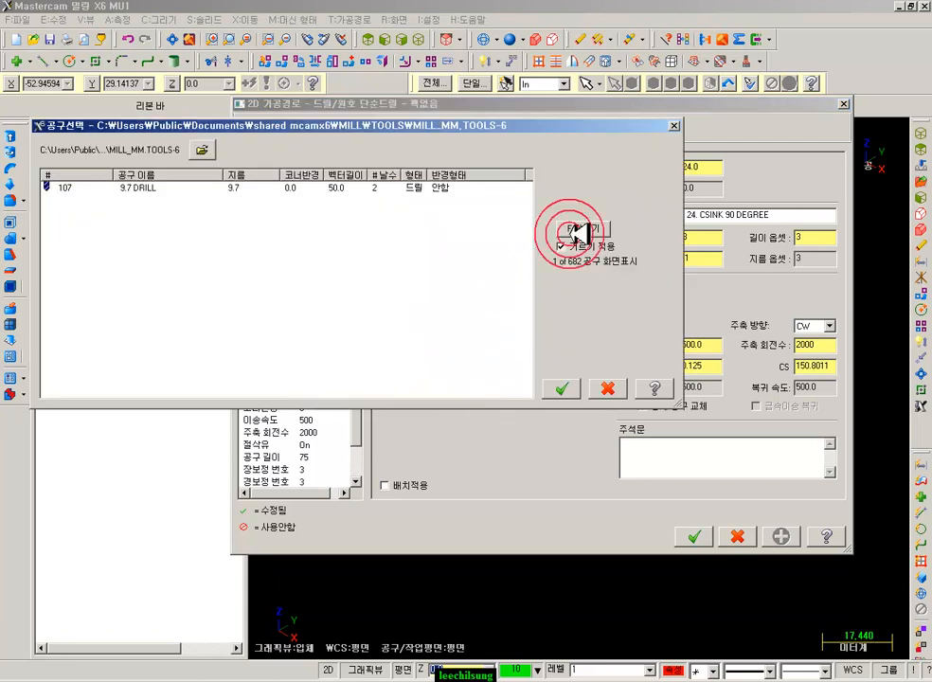
pyautogui.click(581, 227)
pyautogui.click(203, 280)
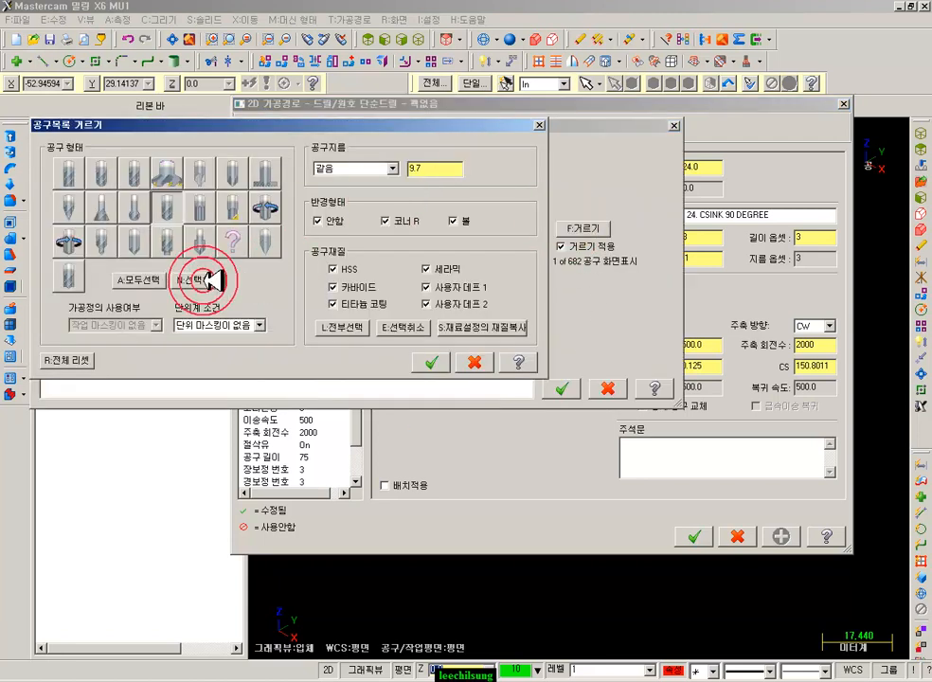
pyautogui.click(199, 206)
pyautogui.doubleClick(442, 168)
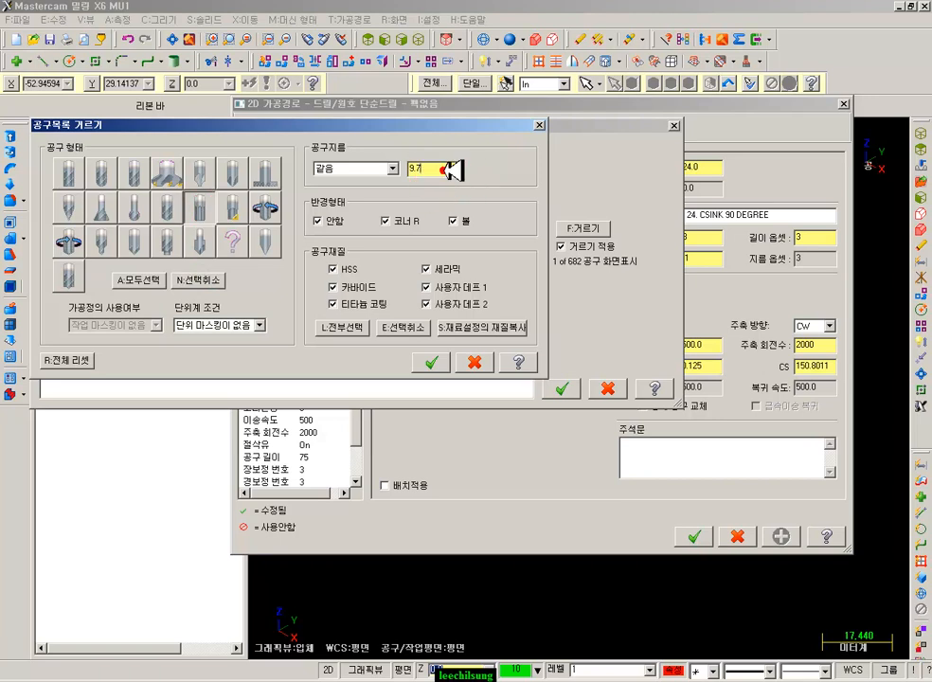
pyautogui.write('10')
pyautogui.click(431, 362)
pyautogui.doubleClick(161, 188)
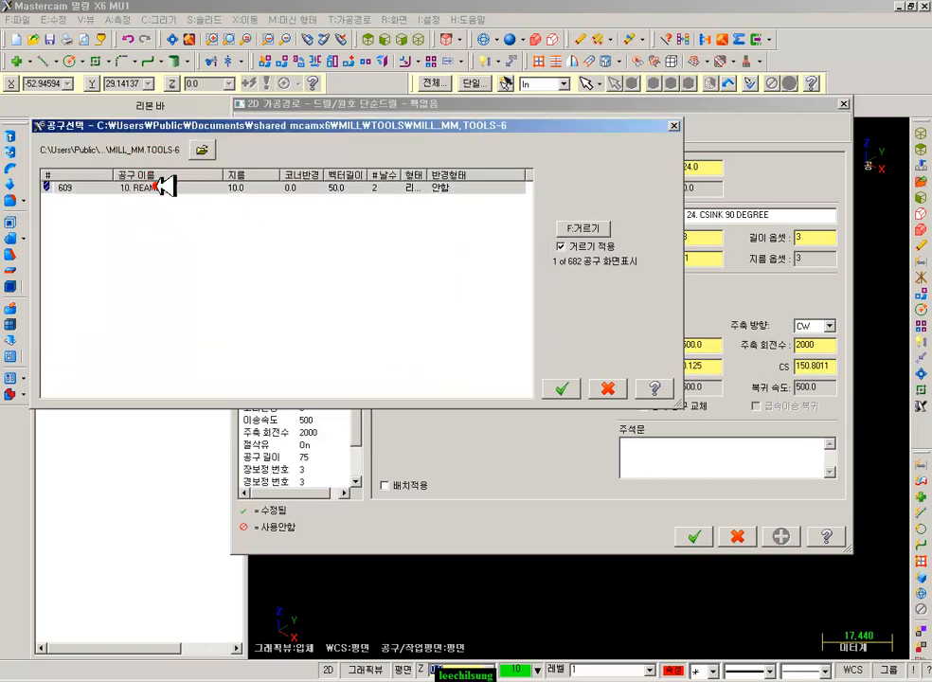
# Check the 10. REAMER's tool definition and the enlarged preview of its tip
pyautogui.click(427, 343)
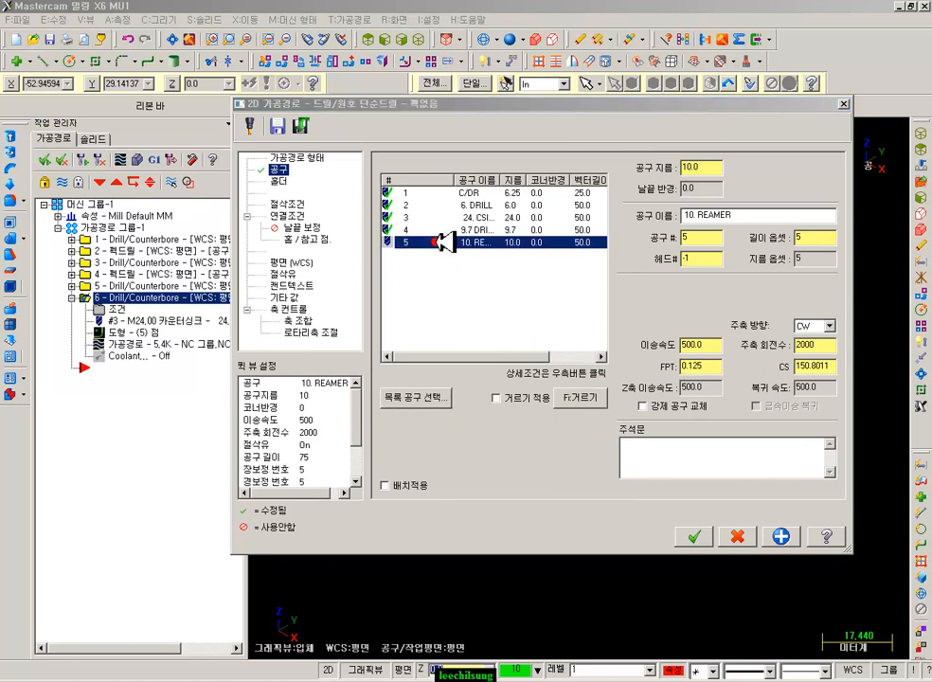
pyautogui.doubleClick(438, 245)
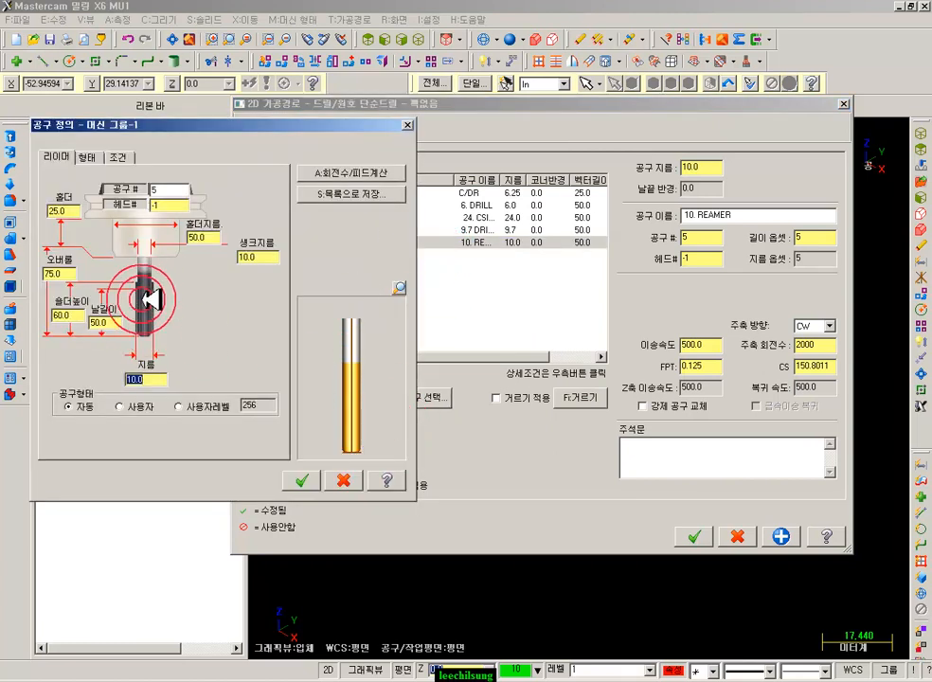
pyautogui.click(397, 286)
pyautogui.click(381, 429)
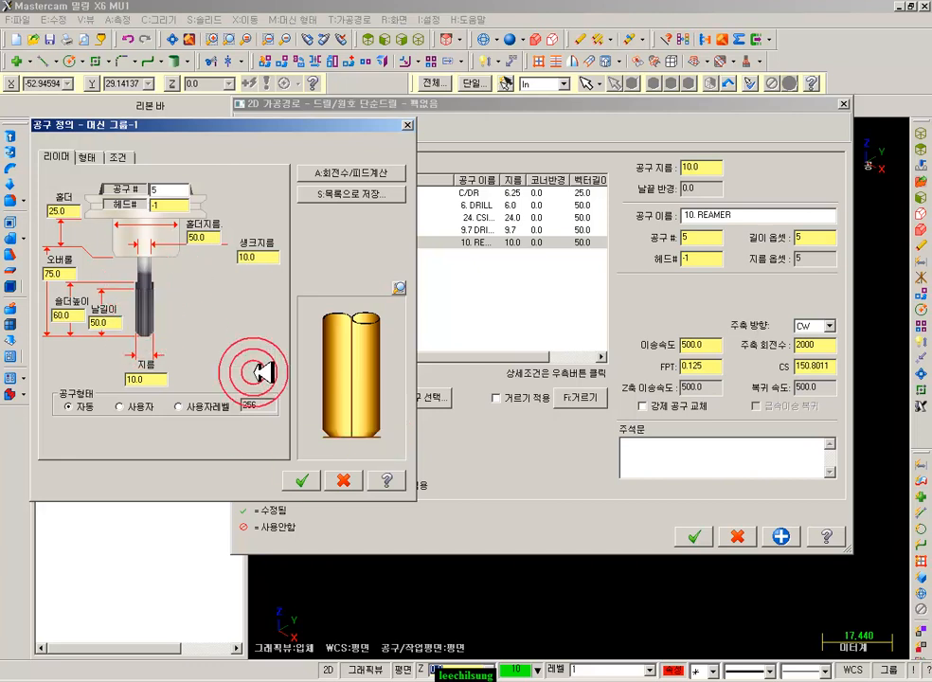
pyautogui.click(301, 480)
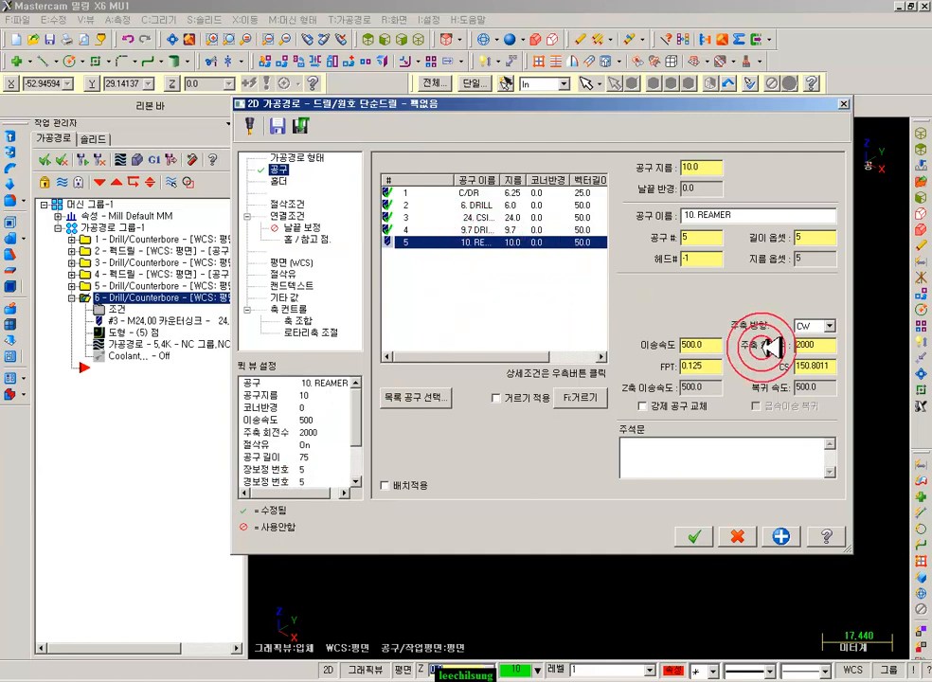
# Set the reamer's spindle speed to 300, the feed rate to 60.0 and the feed per tooth (FPT) to 0.1
pyautogui.click(829, 346)
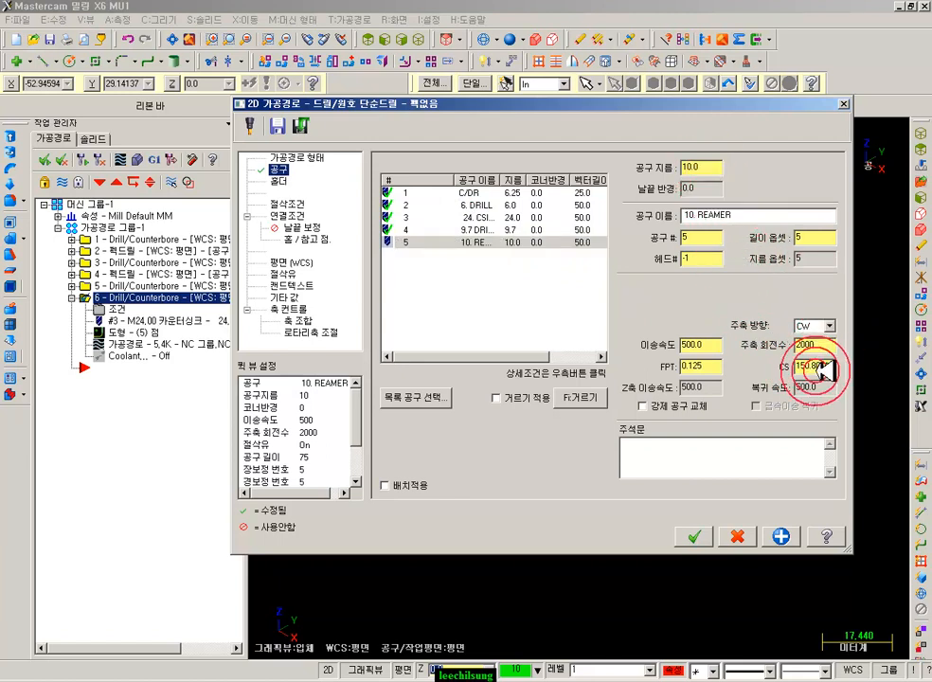
pyautogui.doubleClick(816, 367)
pyautogui.click(699, 512)
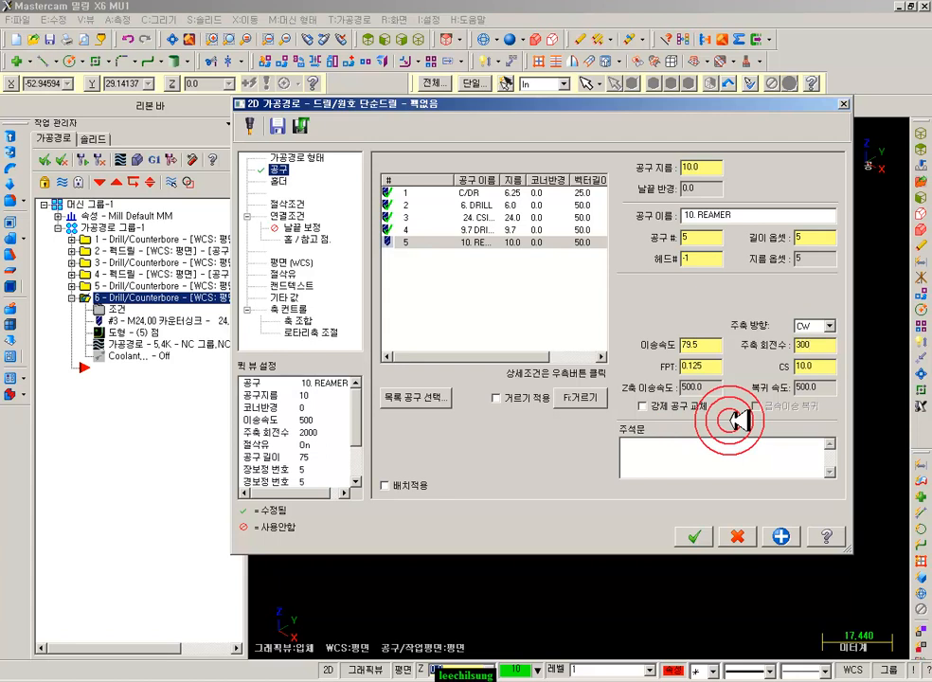
pyautogui.click(713, 345)
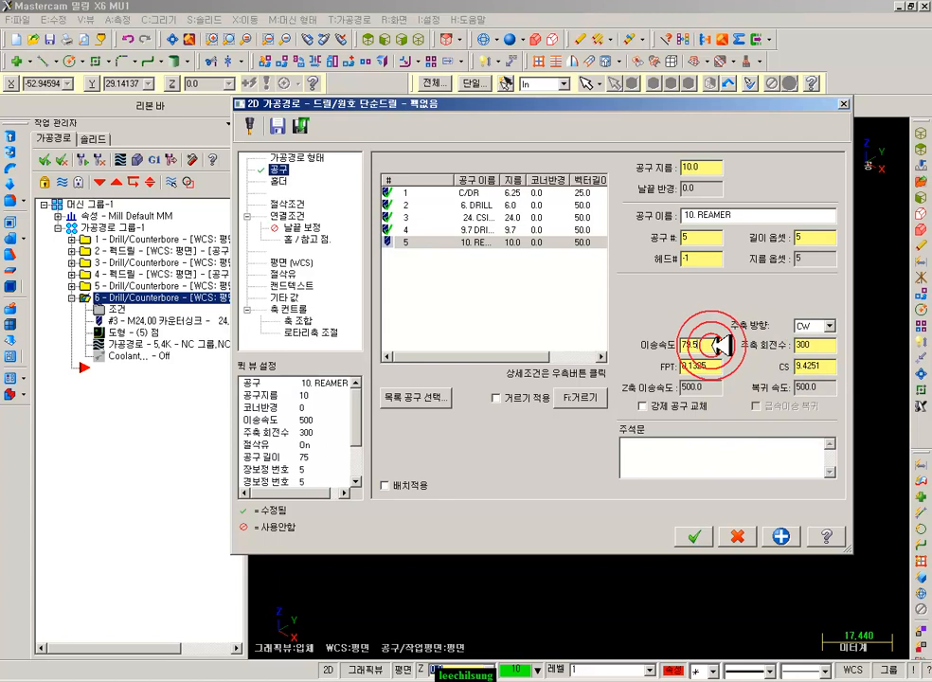
pyautogui.click(717, 368)
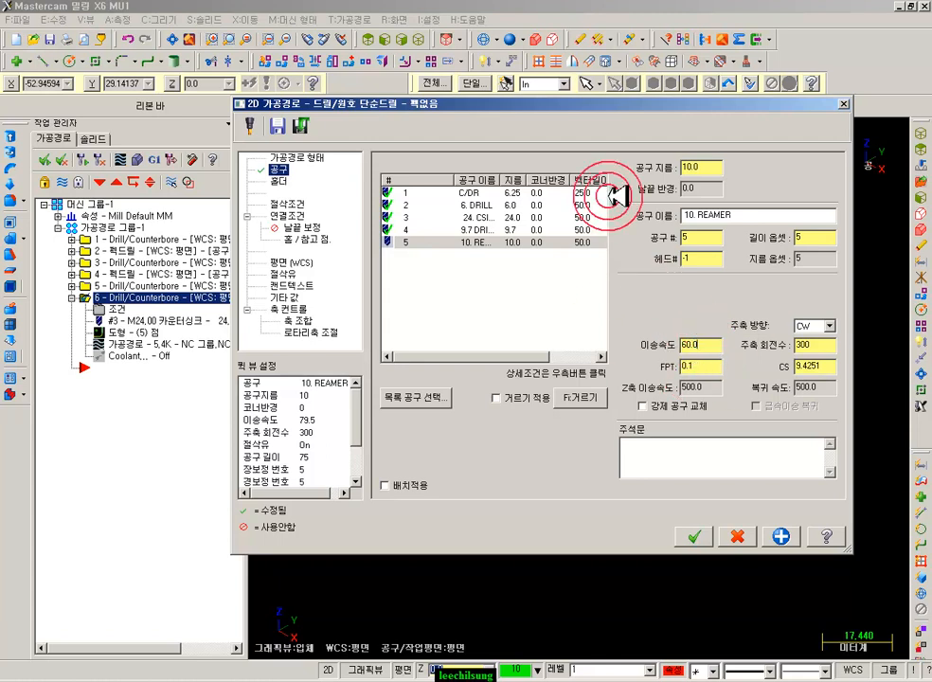
# In operation 6's cut parameters, set the cycle to Bore #1 (feed-out) and the dwell time to 0.0
pyautogui.click(302, 203)
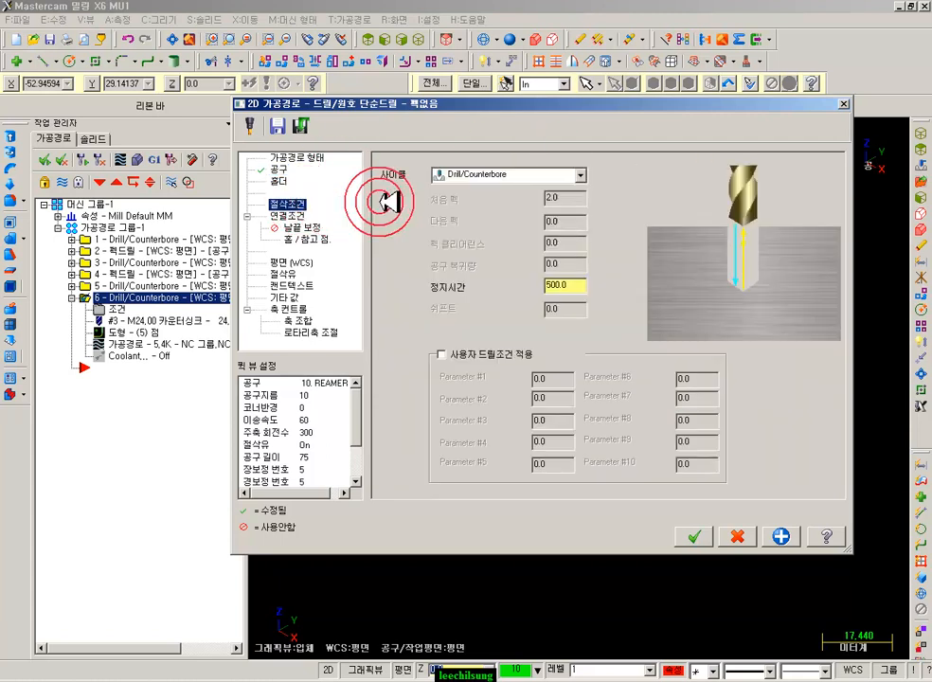
pyautogui.click(536, 173)
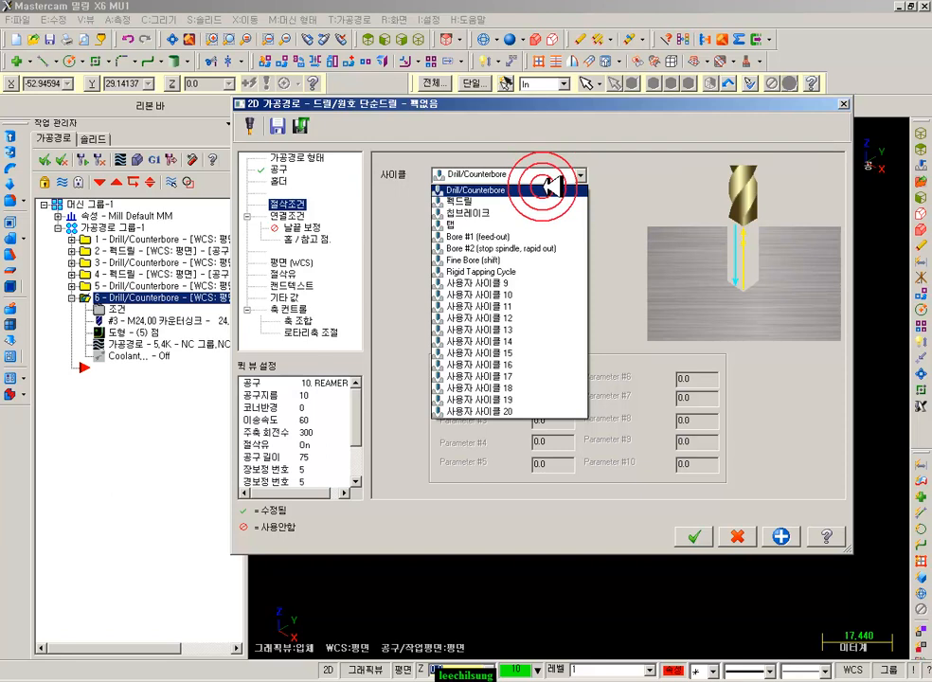
pyautogui.click(486, 237)
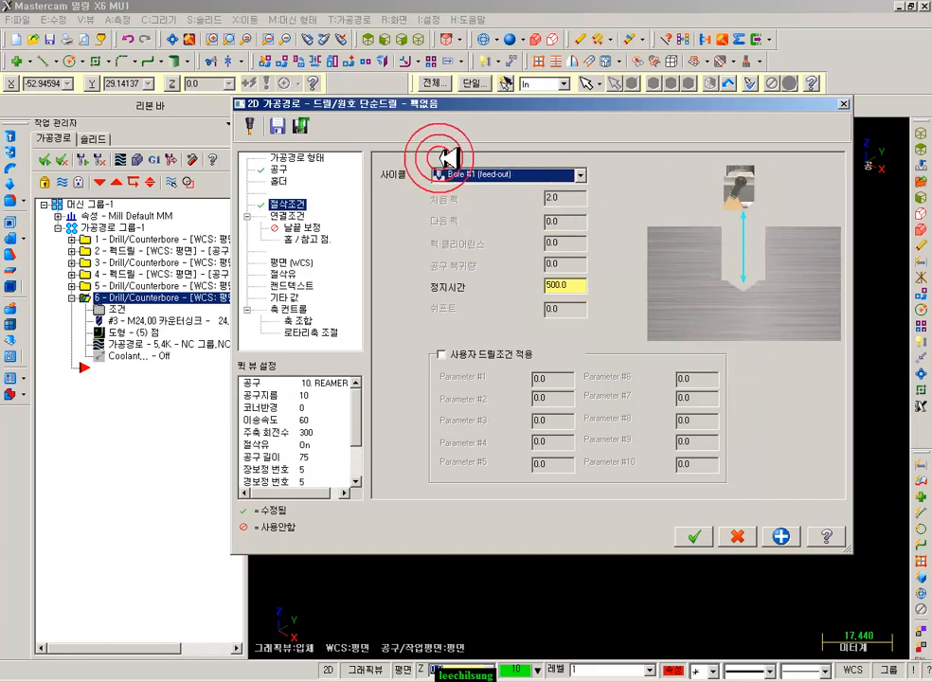
pyautogui.doubleClick(574, 287)
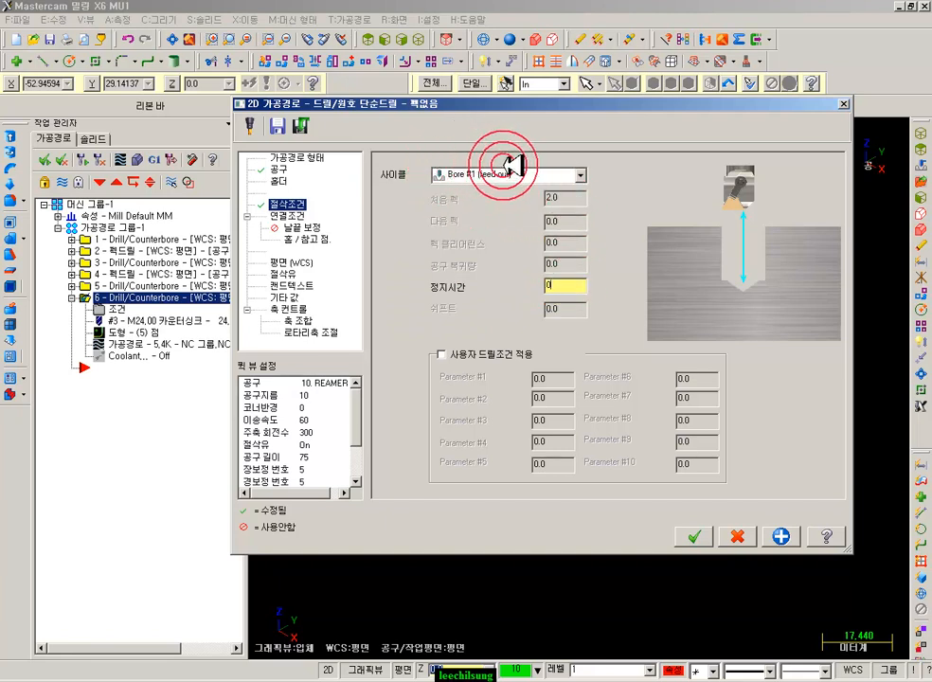
pyautogui.click(230, 665)
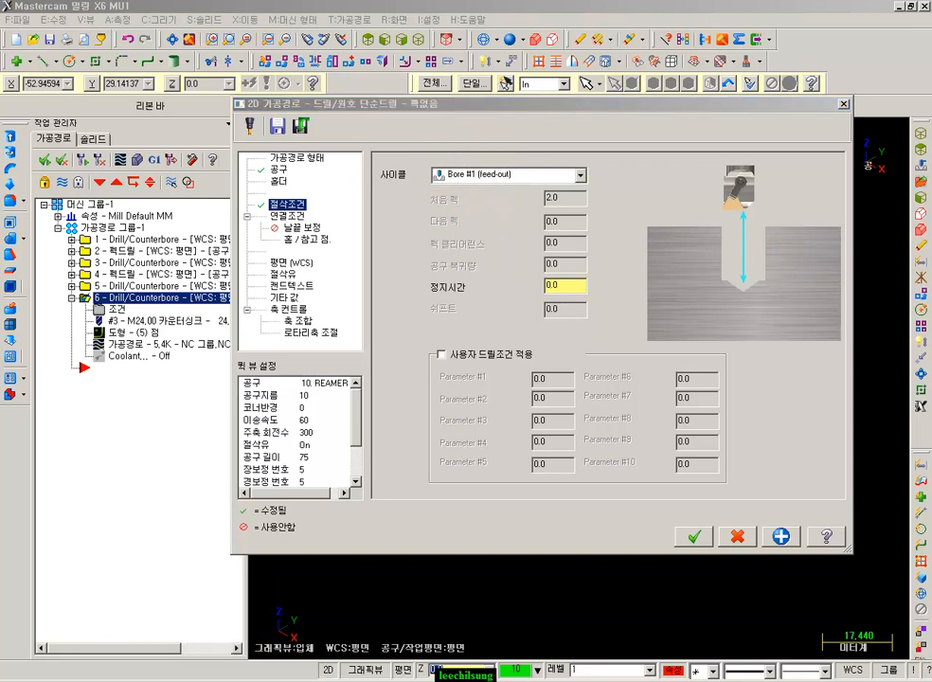
pyautogui.moveTo(497, 272)
pyautogui.mouseDown()
pyautogui.moveTo(455, 384)
pyautogui.moveTo(484, 422)
pyautogui.mouseUp()
pyautogui.moveTo(524, 318)
pyautogui.mouseDown()
pyautogui.moveTo(581, 278)
pyautogui.moveTo(520, 295)
pyautogui.mouseUp()
pyautogui.moveTo(687, 296)
pyautogui.mouseDown()
pyautogui.moveTo(661, 392)
pyautogui.moveTo(718, 224)
pyautogui.moveTo(371, 212)
pyautogui.moveTo(368, 405)
pyautogui.mouseUp()
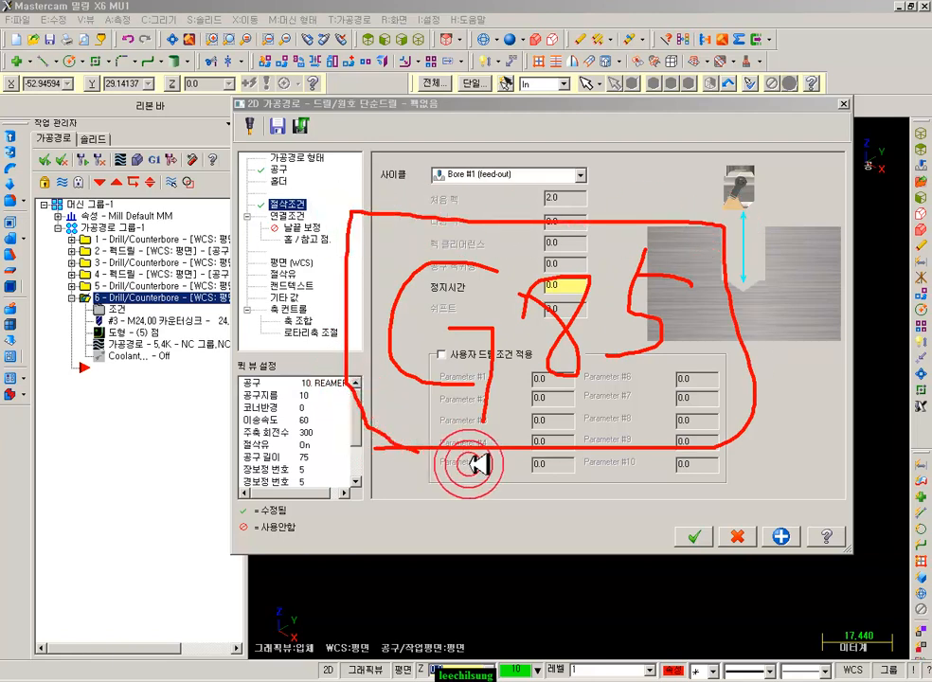
pyautogui.rightClick(258, 336)
pyautogui.click(305, 474)
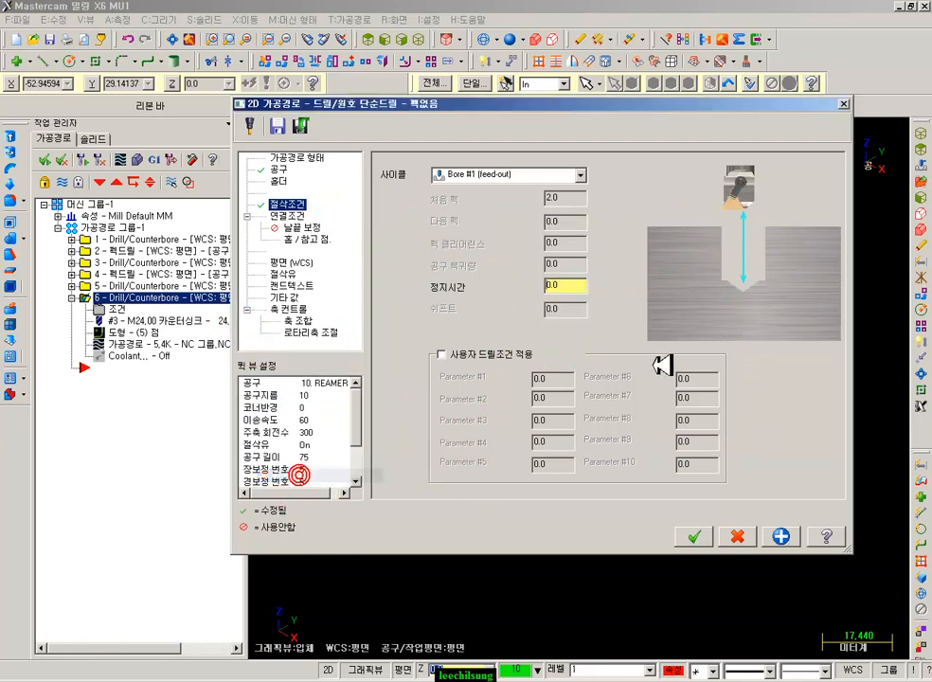
# Switch to the 머시닝센터프로그램가공.pdf handbook in Acrobat Reader and find the HSS reamer cutting conditions table in section 5.6.9
pyautogui.click(227, 681)
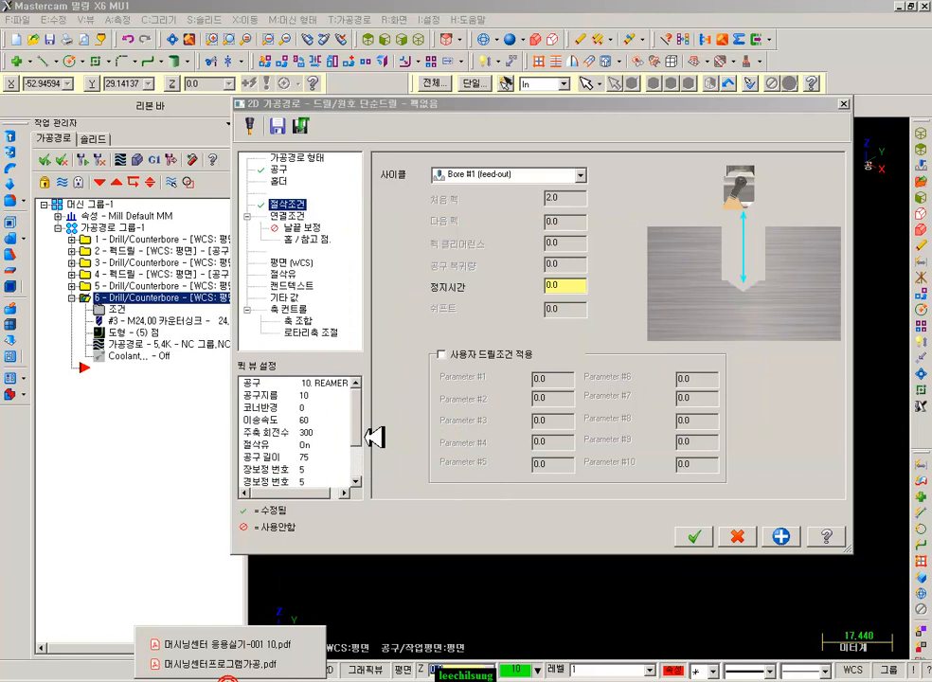
pyautogui.click(248, 664)
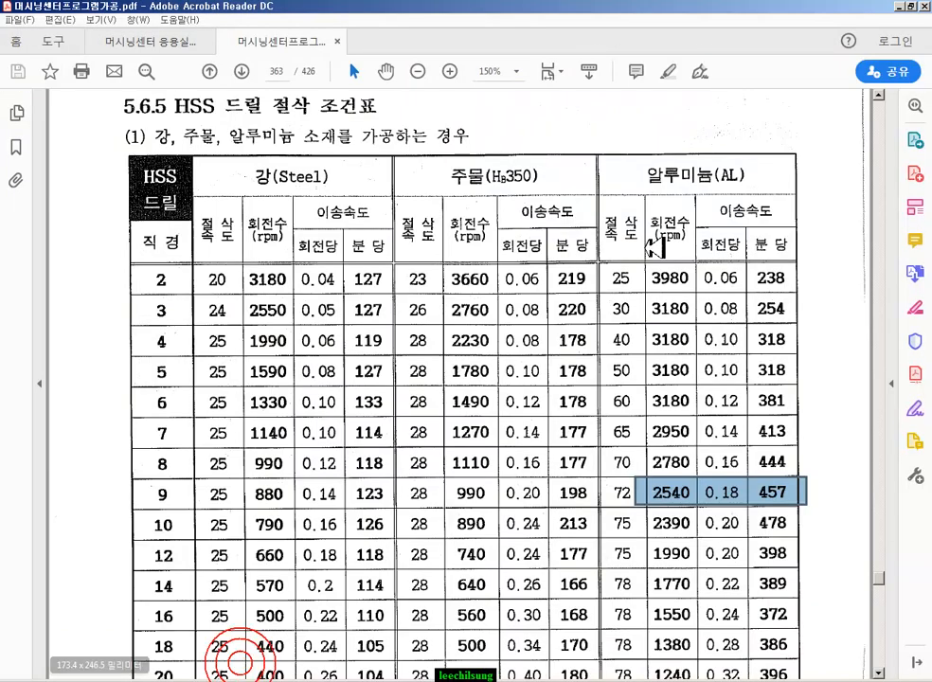
pyautogui.scroll(5, 889, 574)
pyautogui.scroll(15, 889, 574)
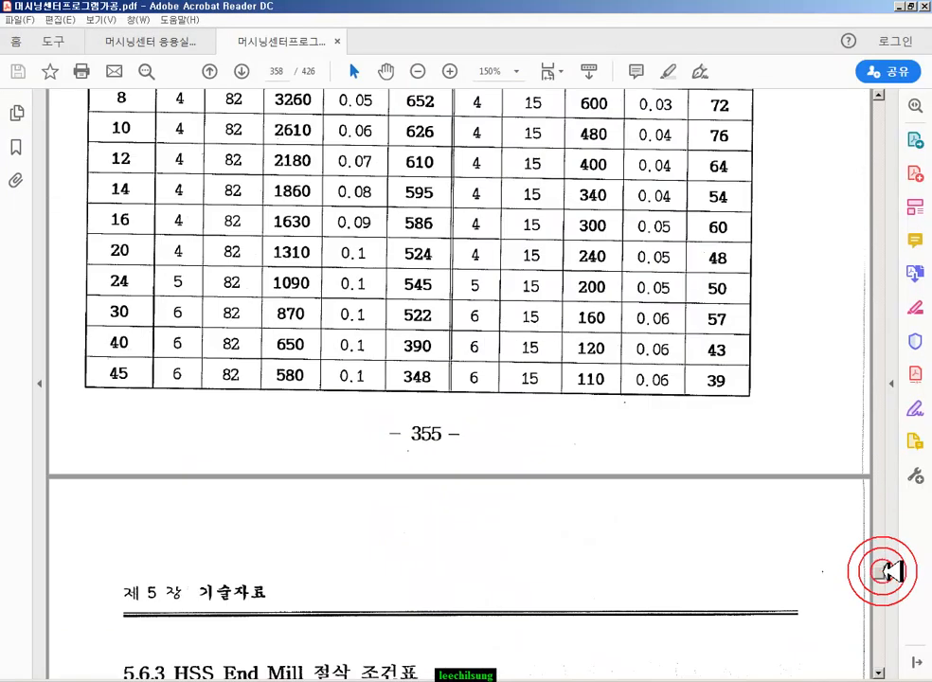
pyautogui.scroll(-5, 805, 495)
pyautogui.scroll(-15, 806, 495)
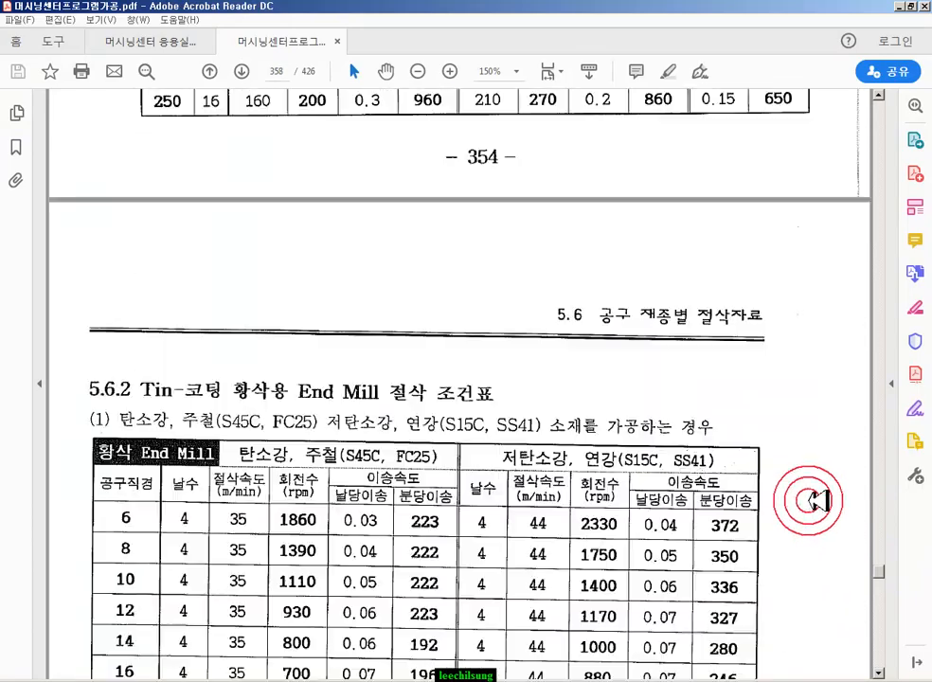
pyautogui.scroll(-15, 817, 502)
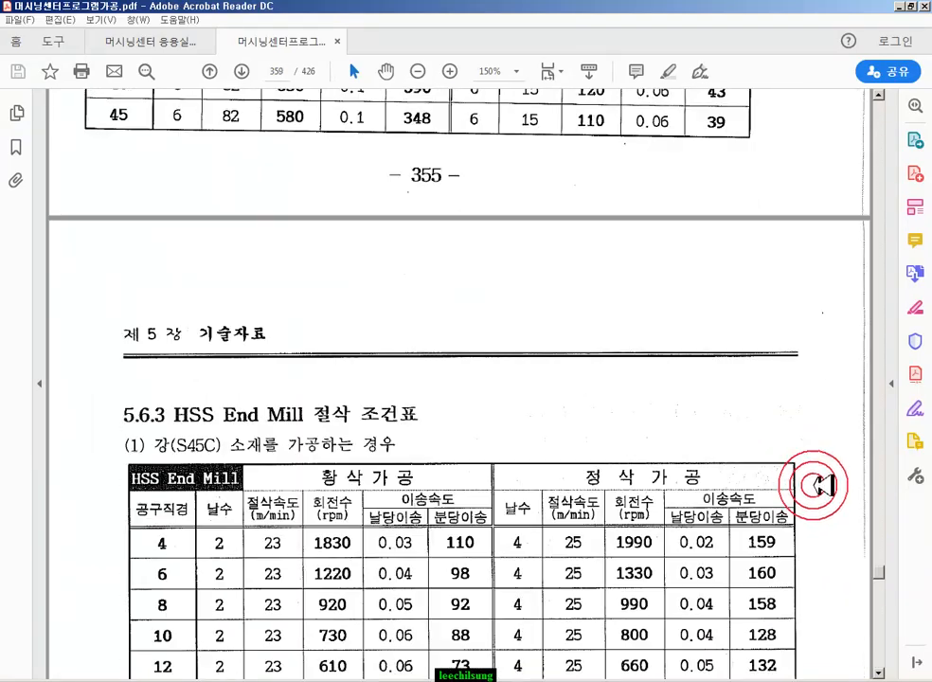
pyautogui.scroll(-15, 834, 468)
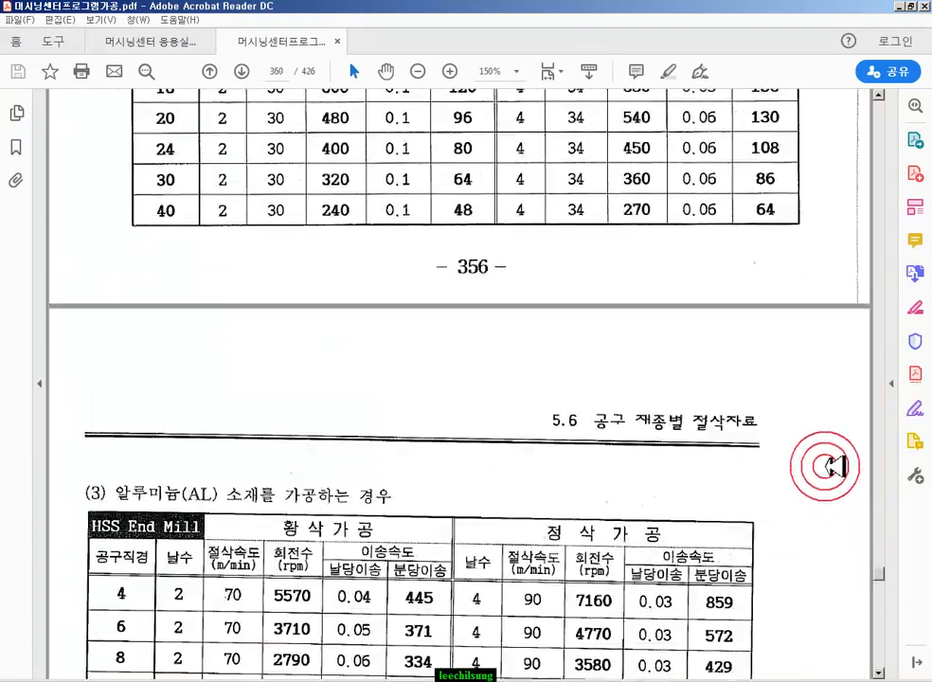
pyautogui.scroll(-15, 839, 466)
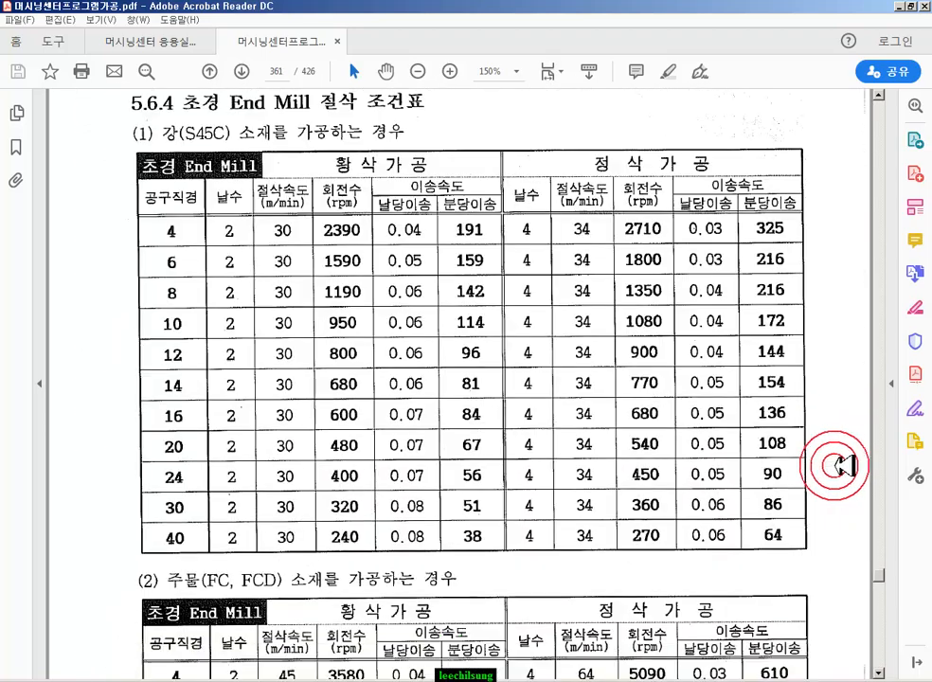
pyautogui.scroll(2, 759, 469)
pyautogui.scroll(-12, 670, 511)
pyautogui.scroll(-15, 603, 518)
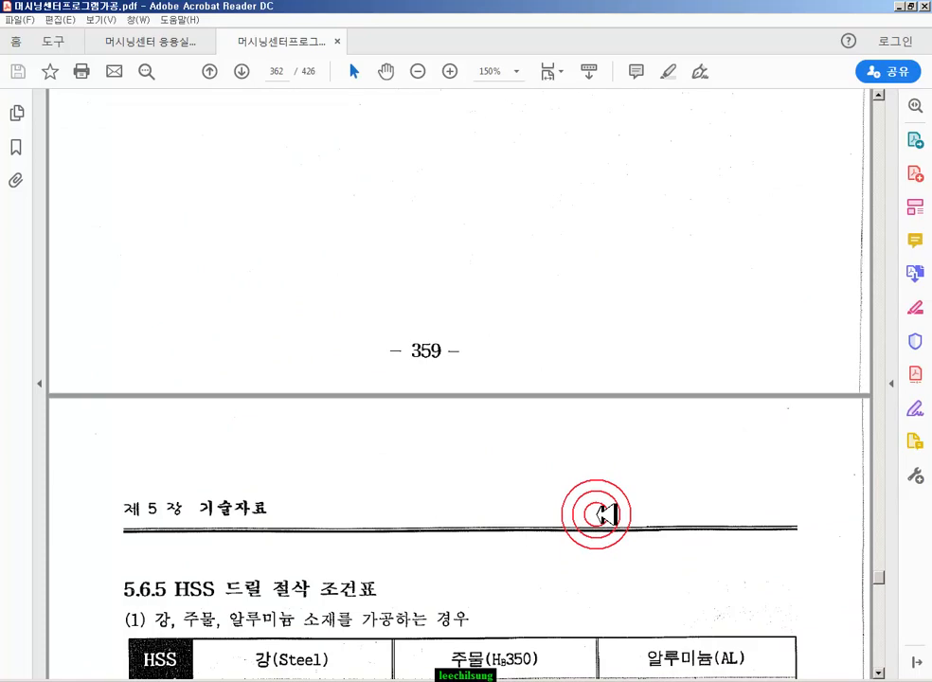
pyautogui.scroll(-15, 608, 510)
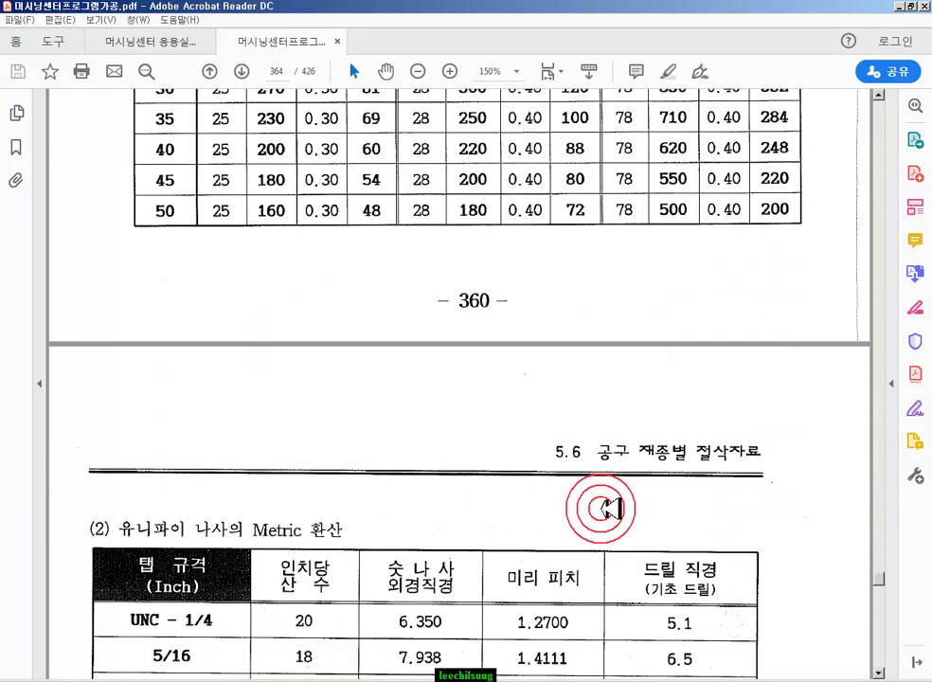
pyautogui.scroll(-10, 601, 507)
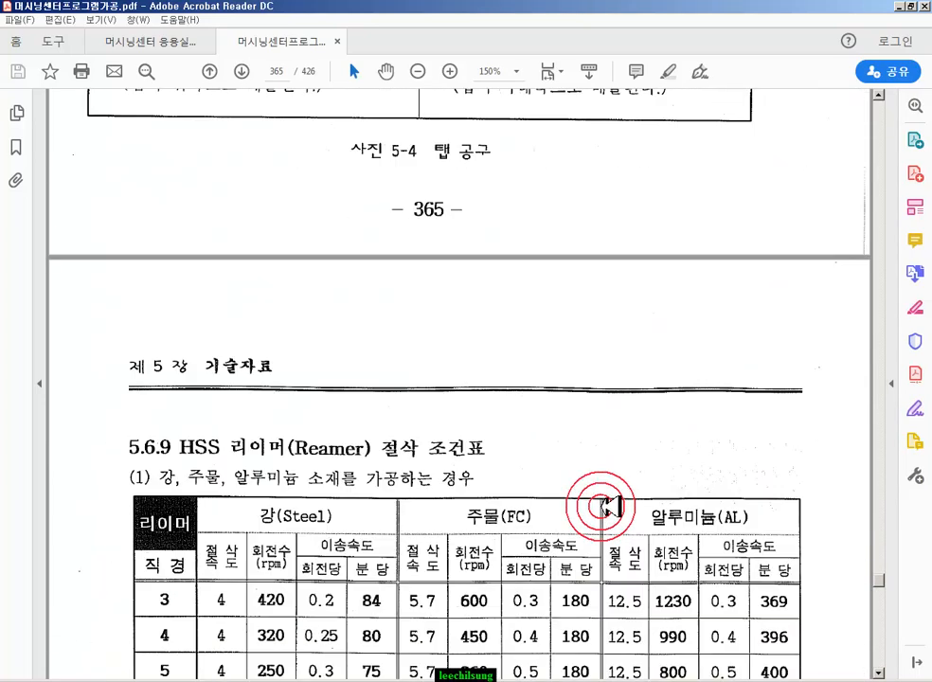
# Examine the 10 mm diameter row of the HSS reamer table for steel, cast iron and aluminium
pyautogui.moveTo(178, 201); pyautogui.dragTo(499, 220)
pyautogui.scroll(-2, 596, 395)
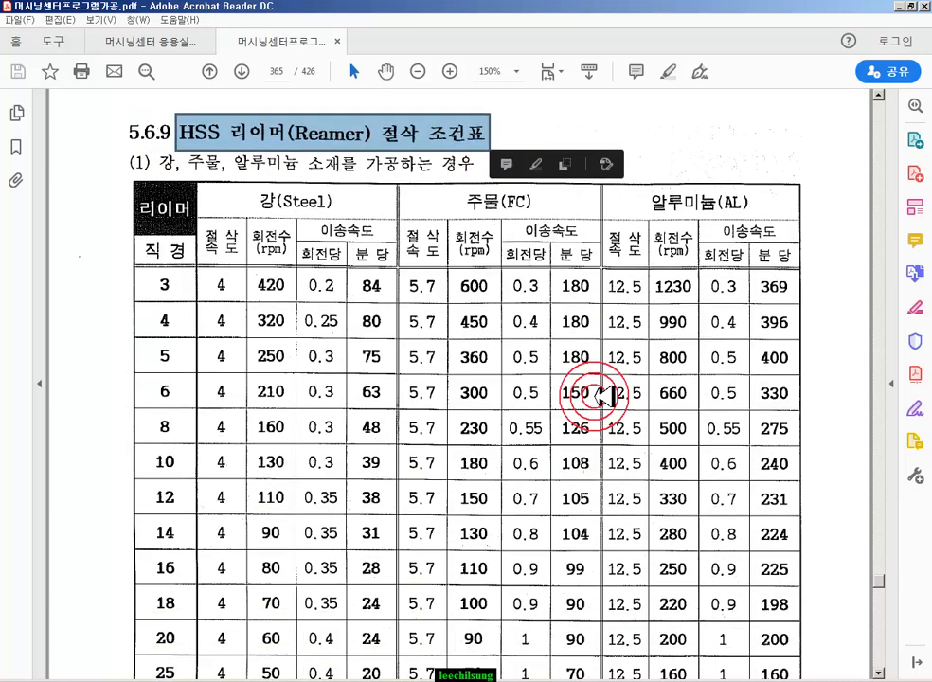
pyautogui.moveTo(139, 444); pyautogui.dragTo(813, 481)
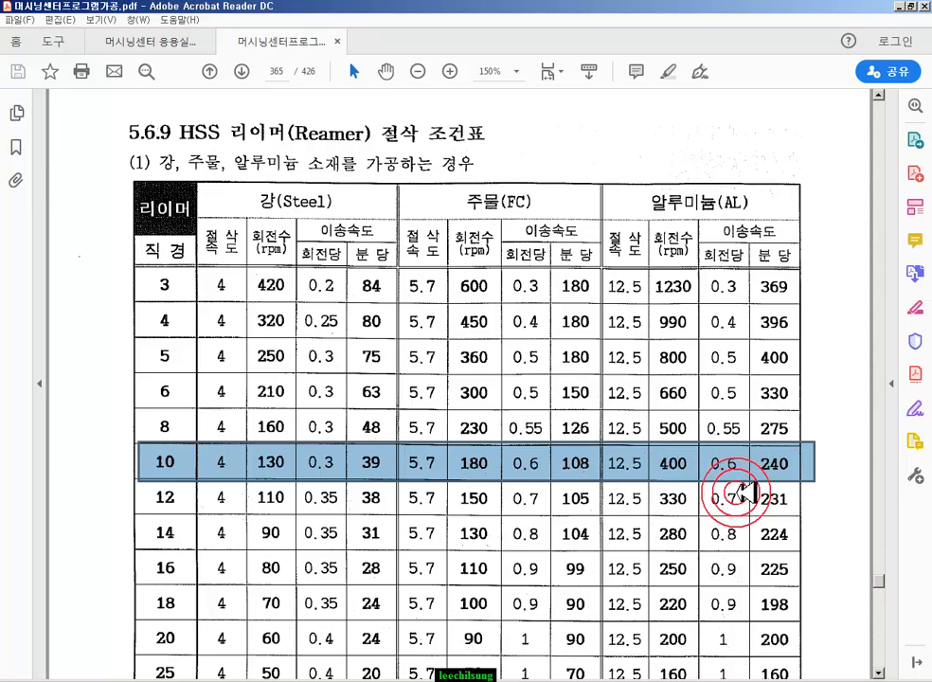
# Find the boring cycle (G85) section in the handbook's canned cycle chapter and read its description of reaming use
pyautogui.scroll(5, 763, 494)
pyautogui.scroll(15, 763, 495)
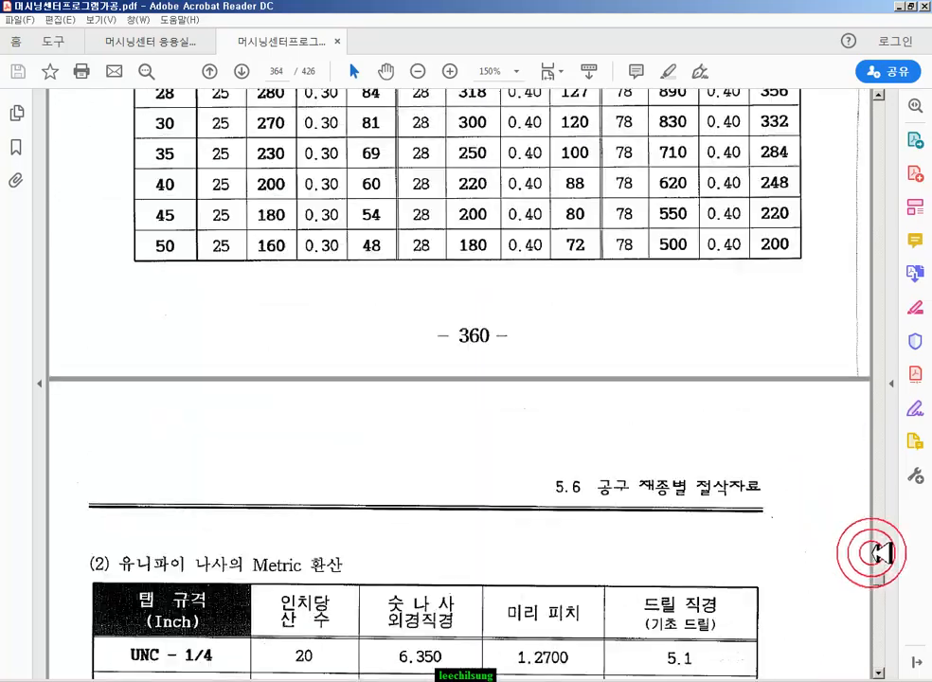
pyautogui.moveTo(884, 580); pyautogui.dragTo(864, 315)
pyautogui.scroll(-3, 822, 493)
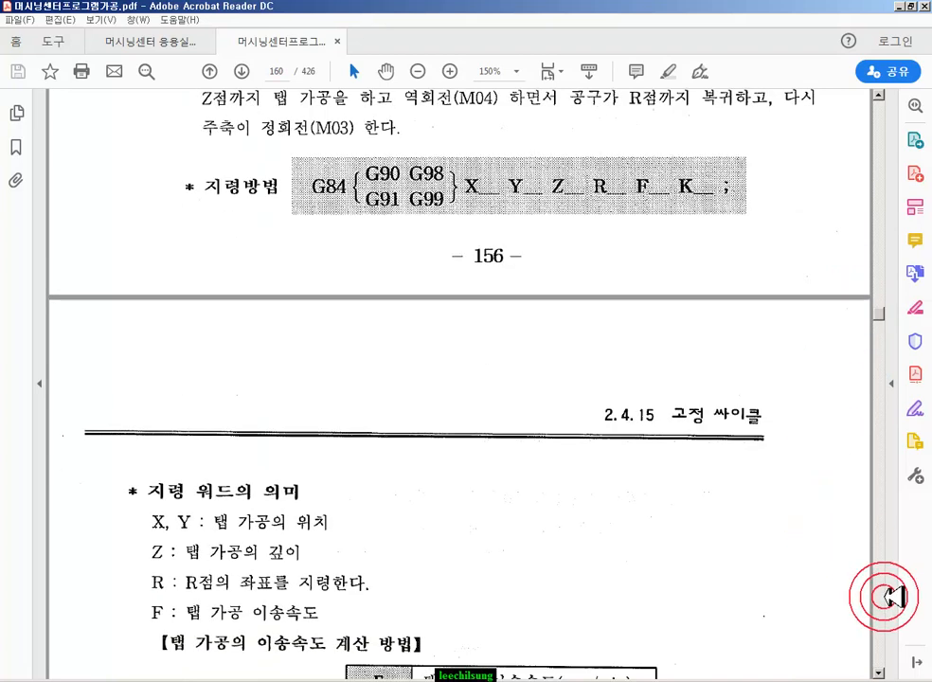
pyautogui.click(882, 598)
pyautogui.click(882, 598)
pyautogui.click(882, 597)
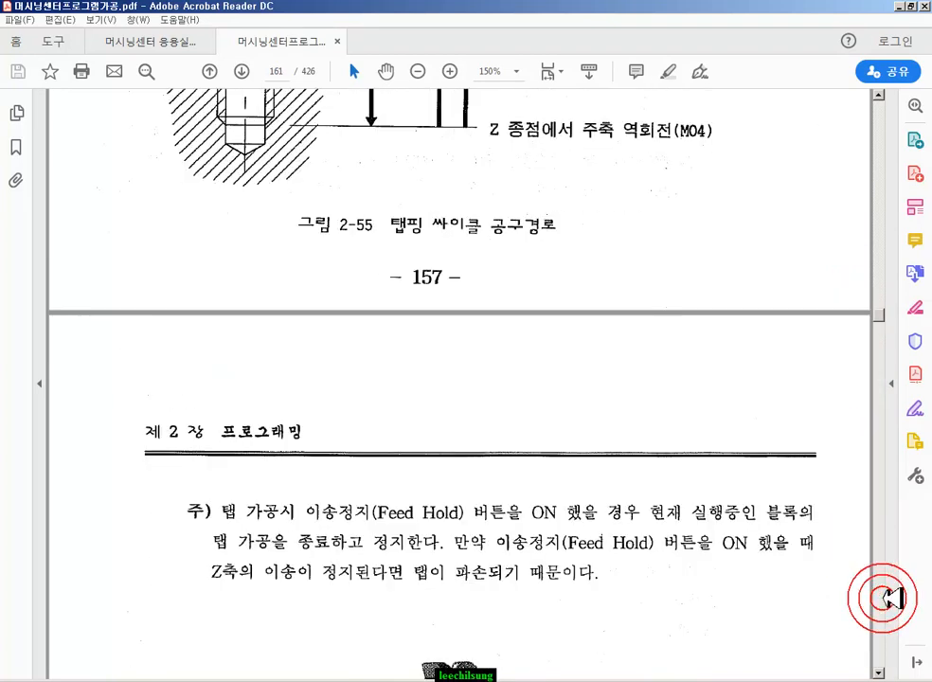
pyautogui.click(883, 598)
pyautogui.click(884, 598)
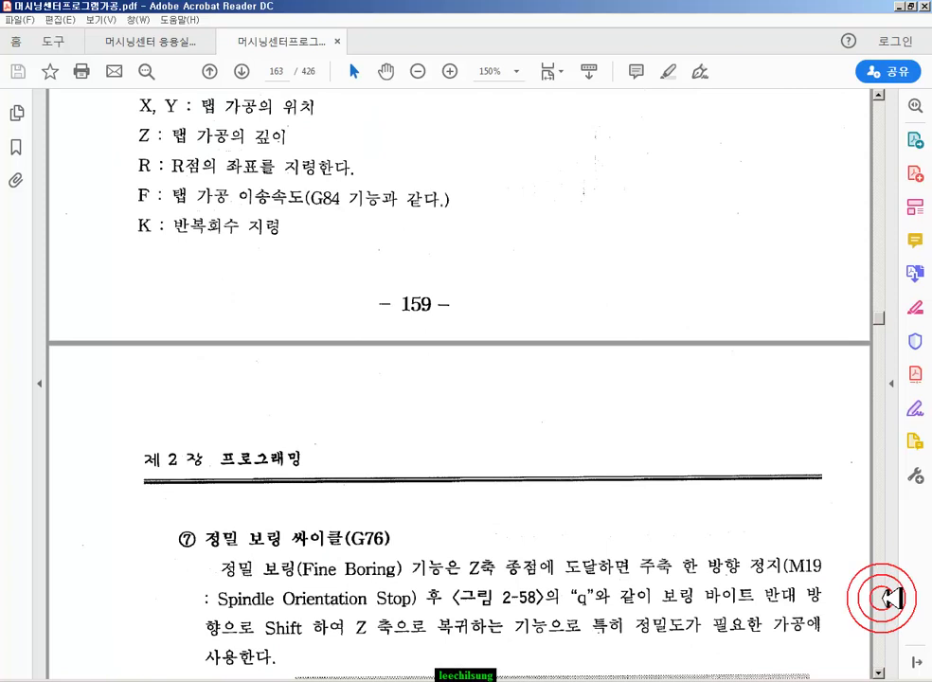
pyautogui.click(884, 598)
pyautogui.click(884, 598)
pyautogui.scroll(-6, 576, 537)
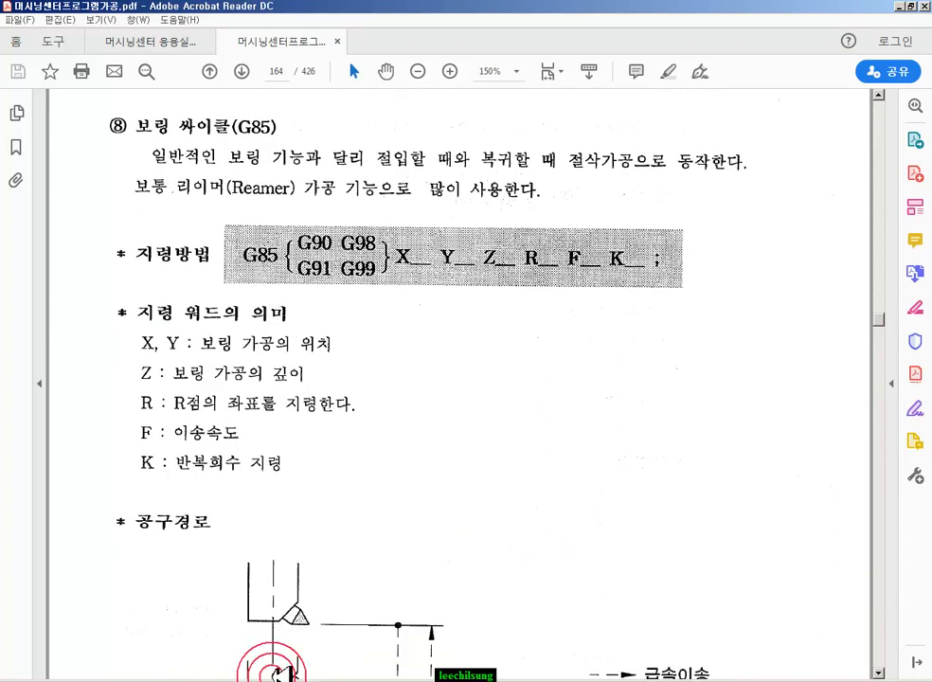
pyautogui.moveTo(130, 118); pyautogui.dragTo(747, 156)
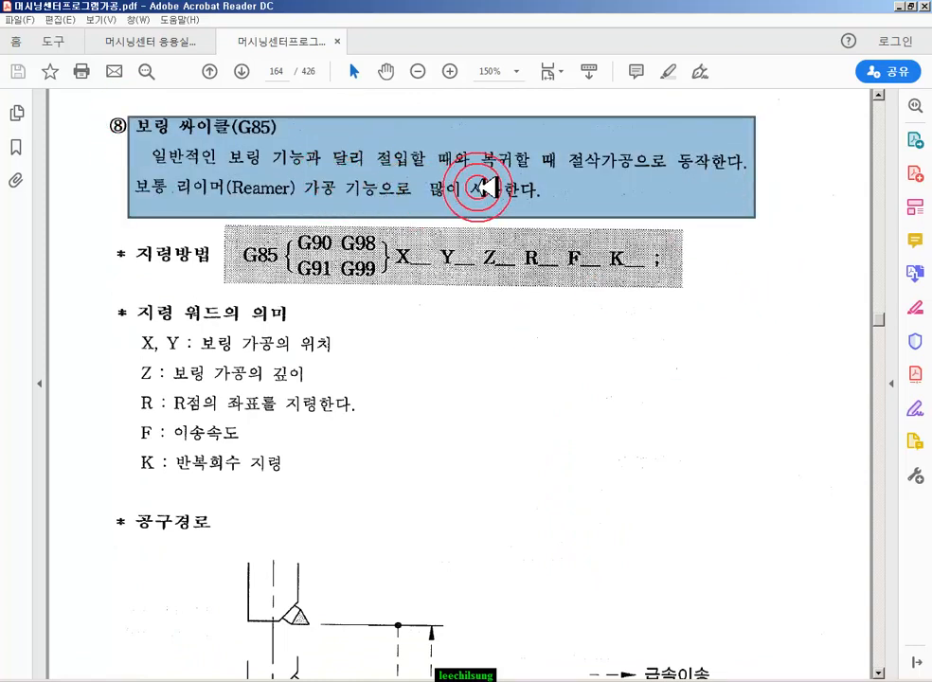
# Examine the G85 tool path diagram, comparing the infeed and retract arrows with the rapid and cutting feed legend
pyautogui.scroll(-3, 499, 334)
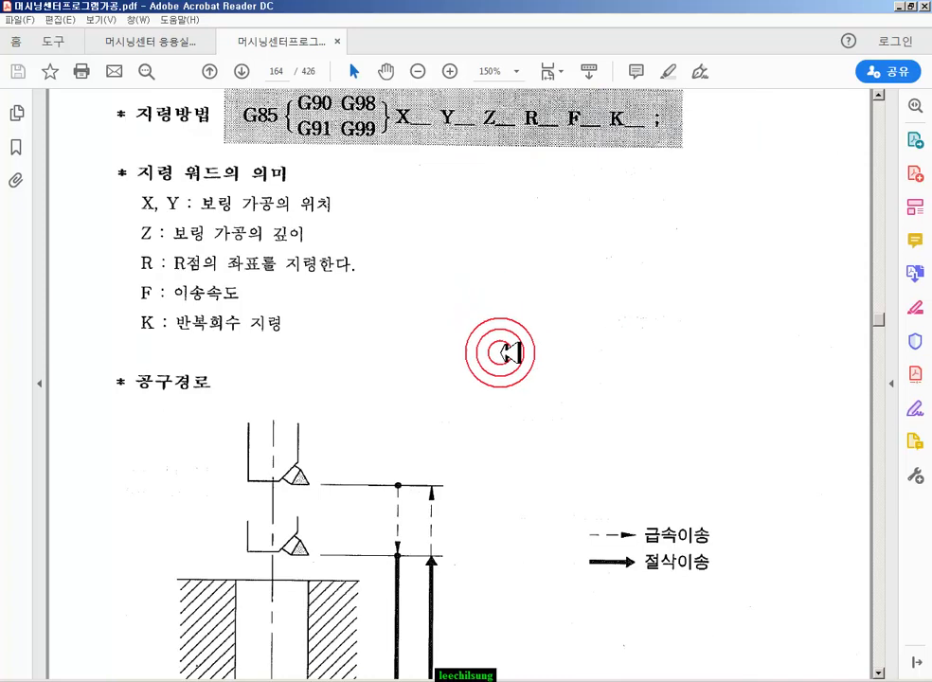
pyautogui.scroll(-4, 502, 341)
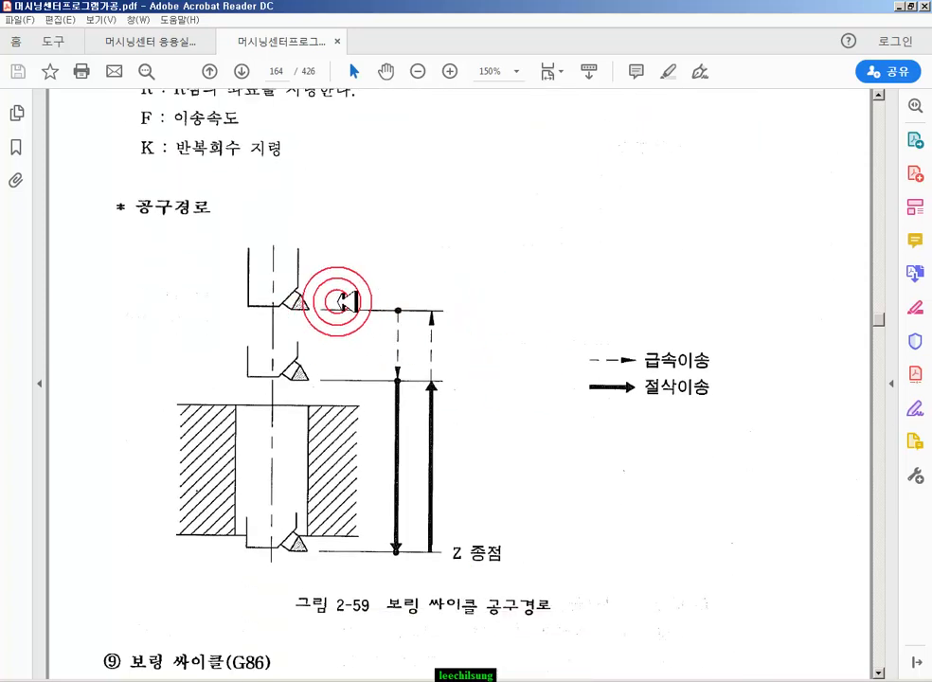
pyautogui.moveTo(346, 350); pyautogui.dragTo(408, 568)
pyautogui.moveTo(454, 333); pyautogui.dragTo(418, 582)
pyautogui.moveTo(562, 316); pyautogui.dragTo(755, 374)
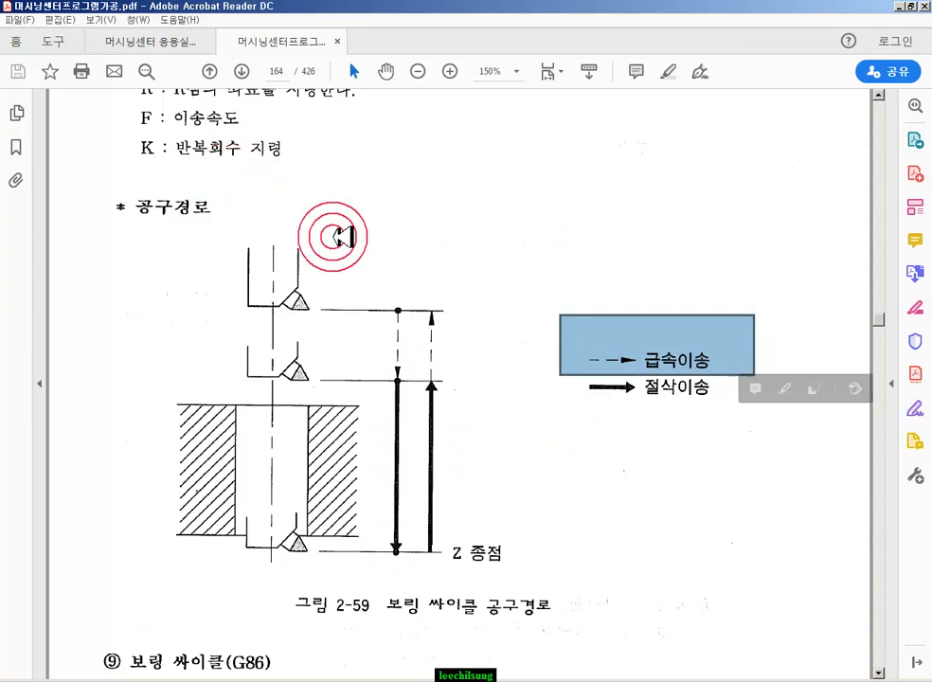
pyautogui.moveTo(362, 298); pyautogui.dragTo(407, 584)
pyautogui.moveTo(463, 293); pyautogui.dragTo(415, 587)
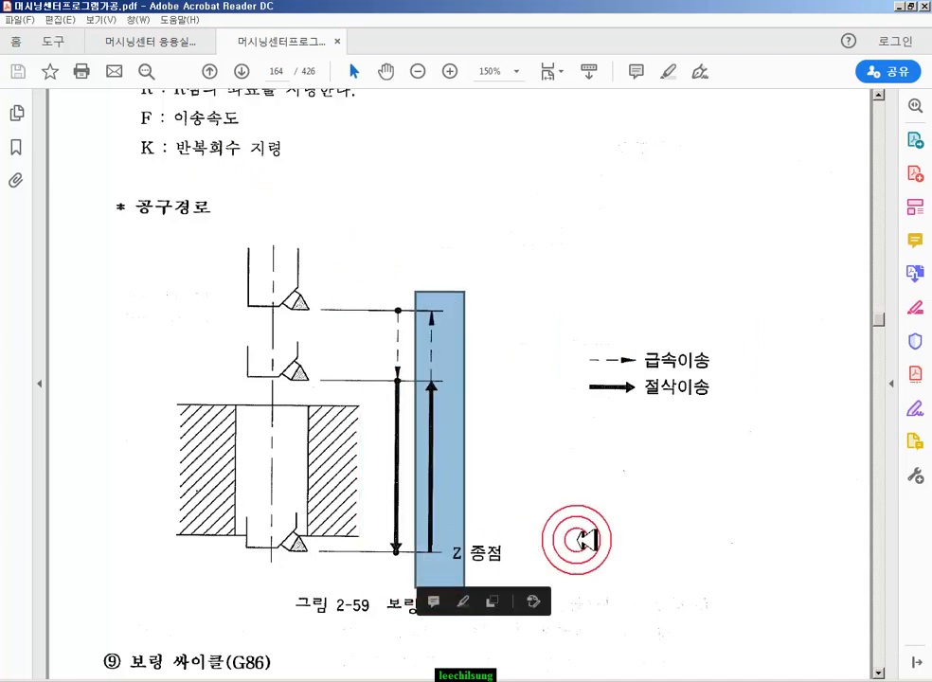
# Look over the following G86 boring cycle section and reread the G85 description and command format
pyautogui.scroll(3, 663, 512)
pyautogui.scroll(3, 679, 512)
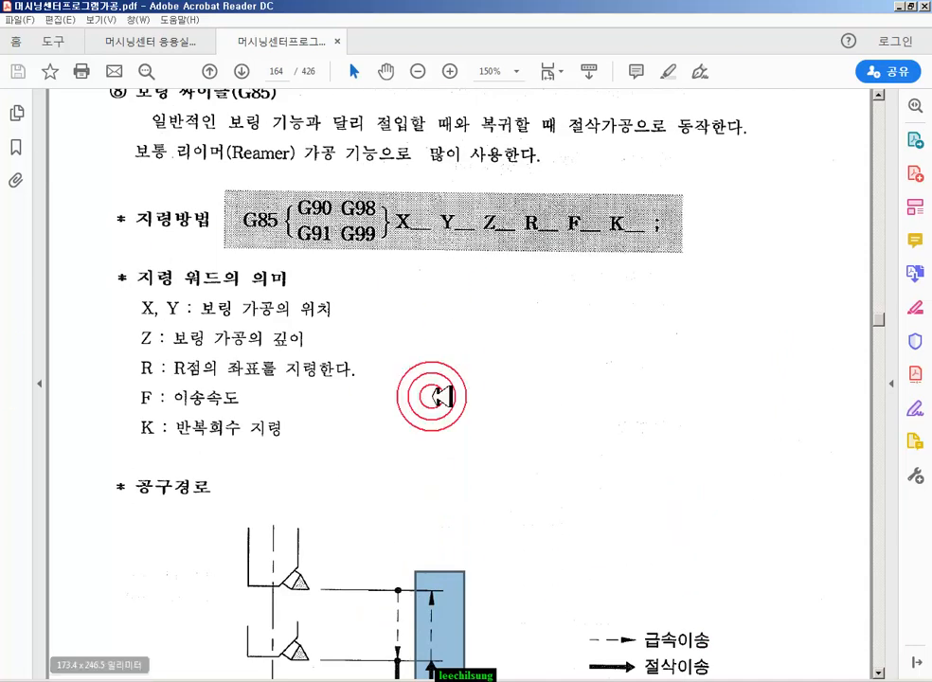
pyautogui.scroll(-14, 483, 466)
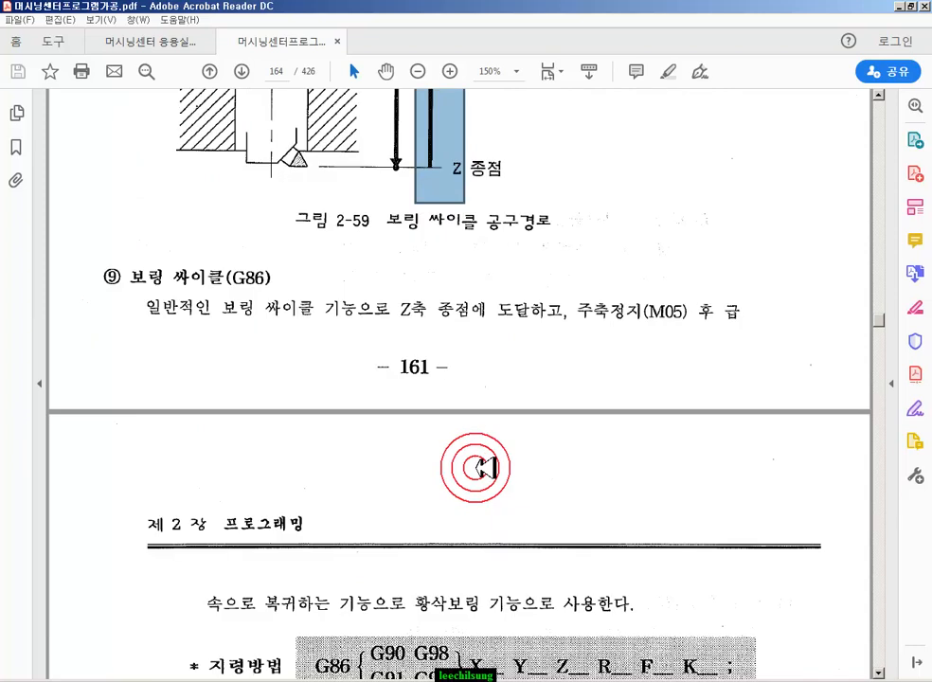
pyautogui.scroll(10, 485, 466)
pyautogui.scroll(7, 306, 256)
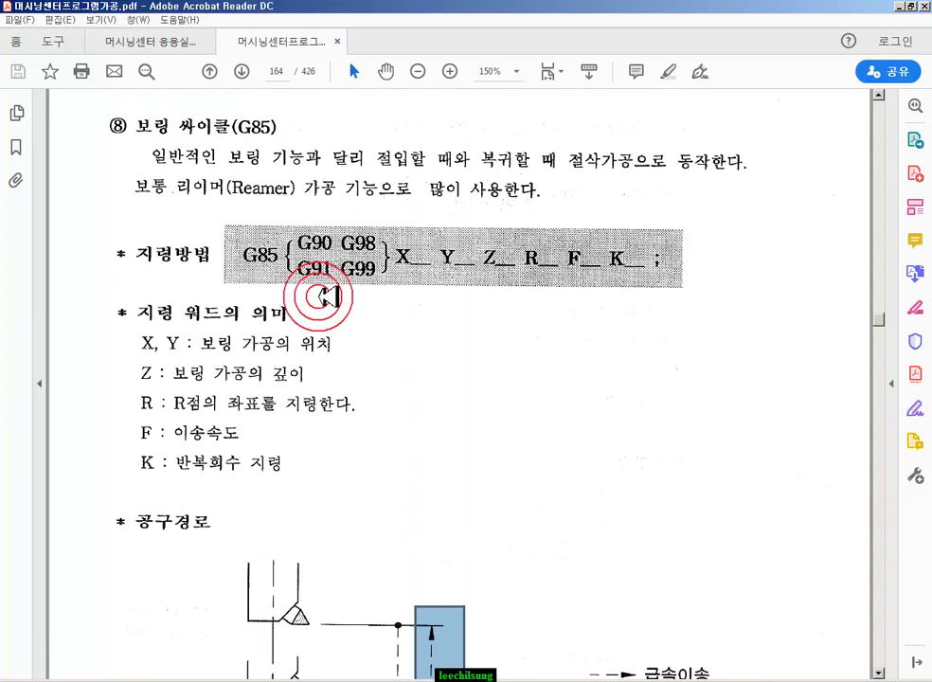
pyautogui.moveTo(127, 194); pyautogui.dragTo(796, 359)
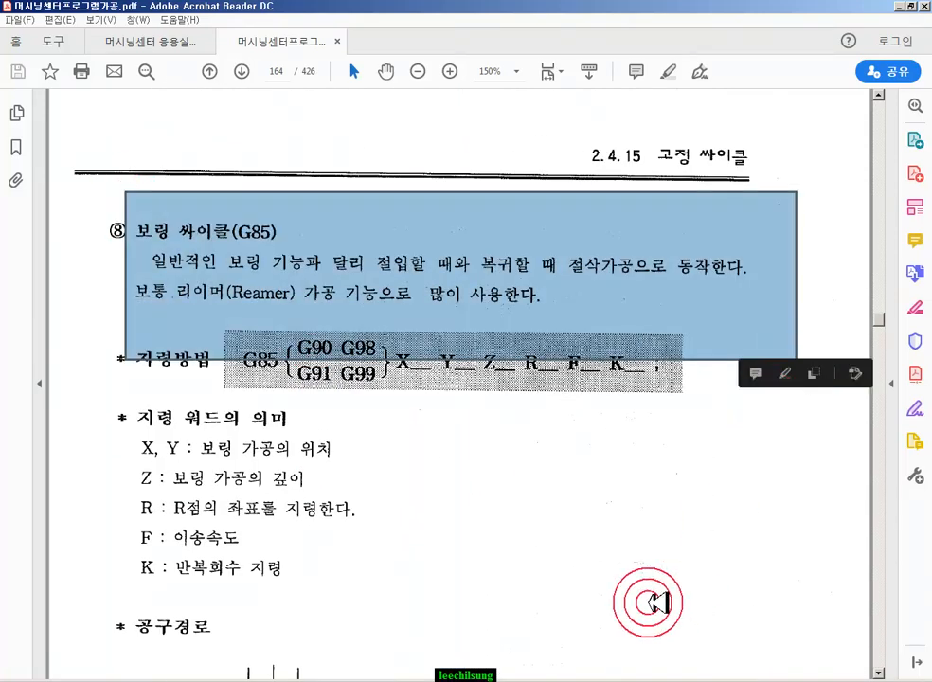
# Switch to Mastercam, set the 10 mm reaming operation's machining depth to -25, and accept its Bore #1 (feed-out) parameters
pyautogui.click(213, 679)
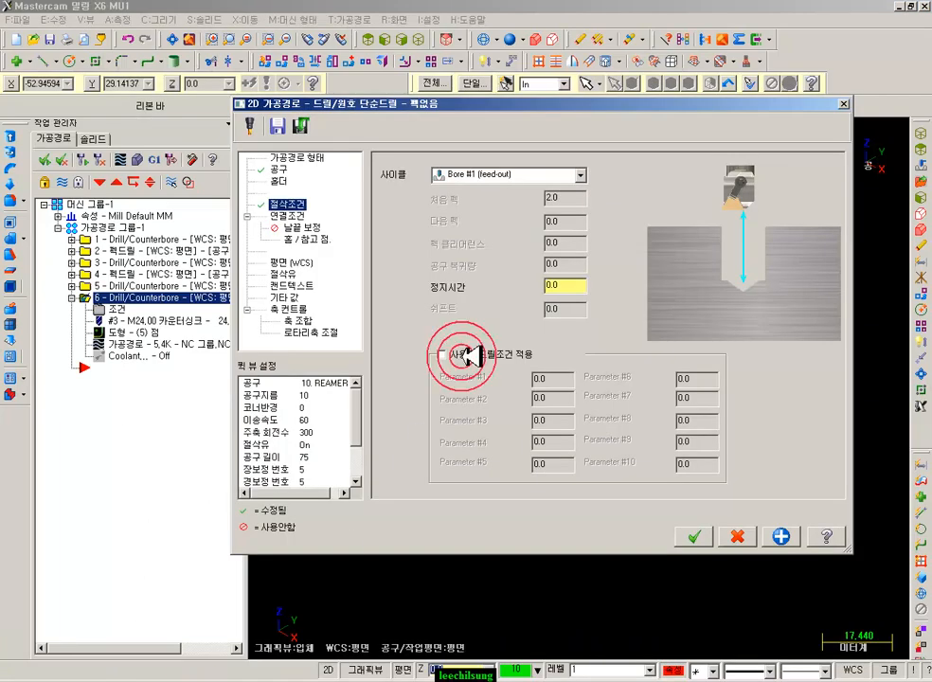
pyautogui.click(299, 217)
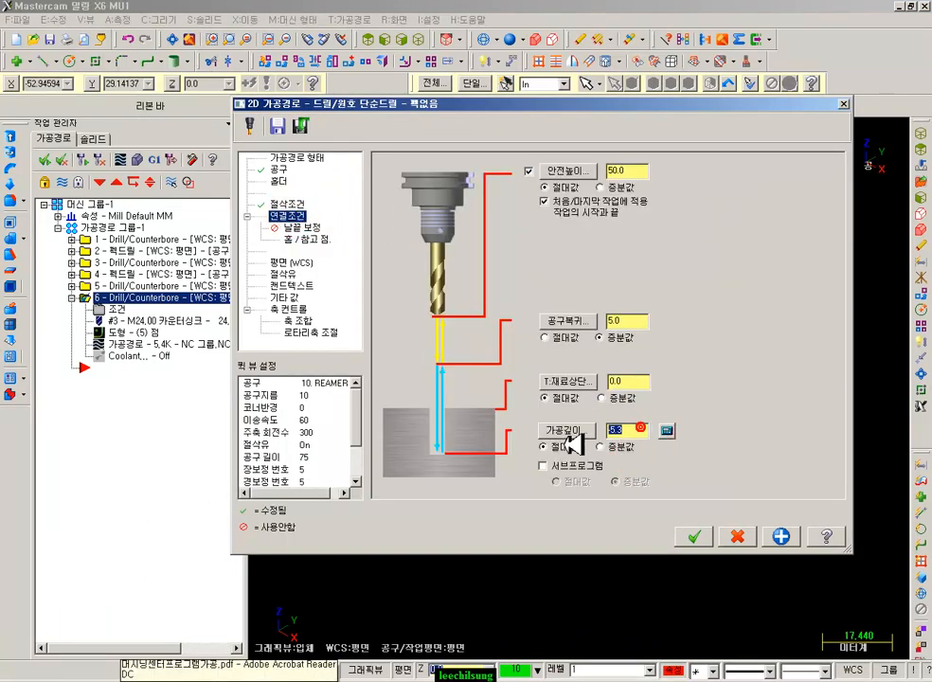
pyautogui.write('-25')
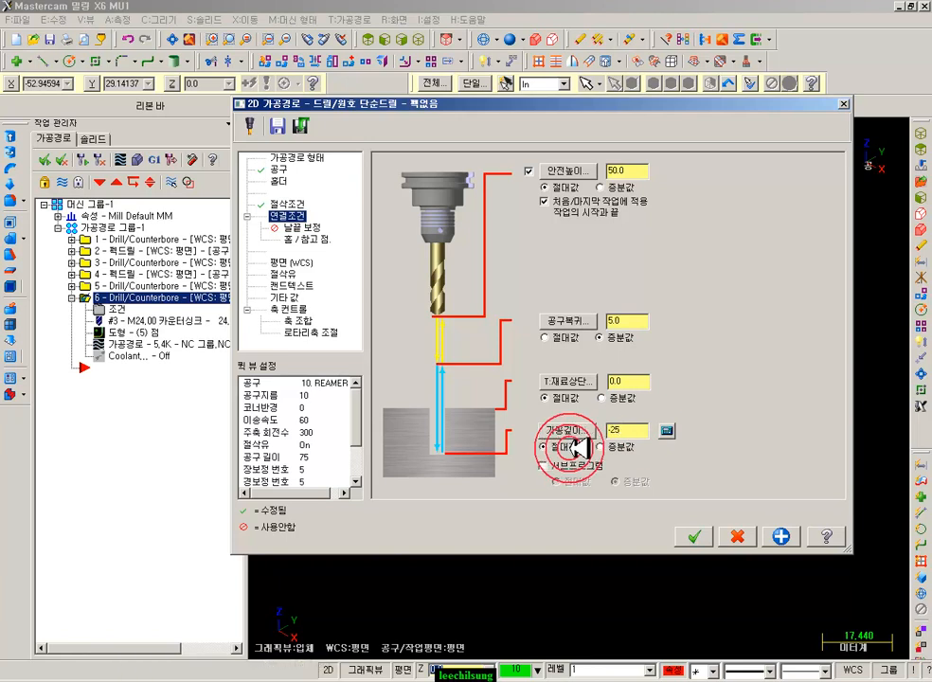
pyautogui.click(622, 379)
pyautogui.click(791, 461)
pyautogui.click(694, 536)
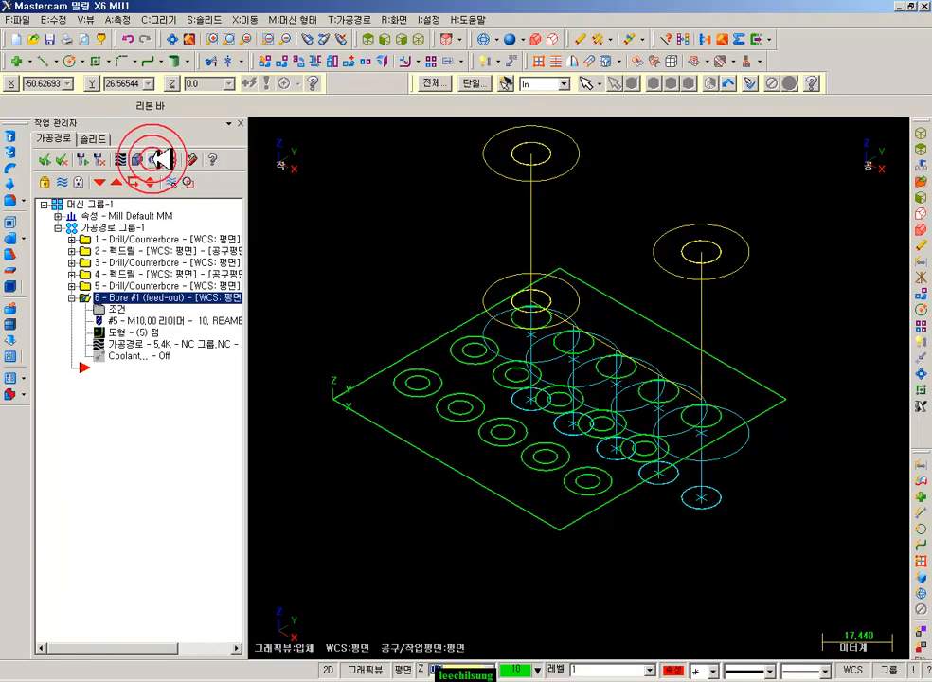
# Post the selected reaming operation as the NC 그룹.NC program and open the code in CIMCO Edit
pyautogui.click(161, 159)
pyautogui.click(92, 221)
pyautogui.click(124, 386)
pyautogui.click(530, 375)
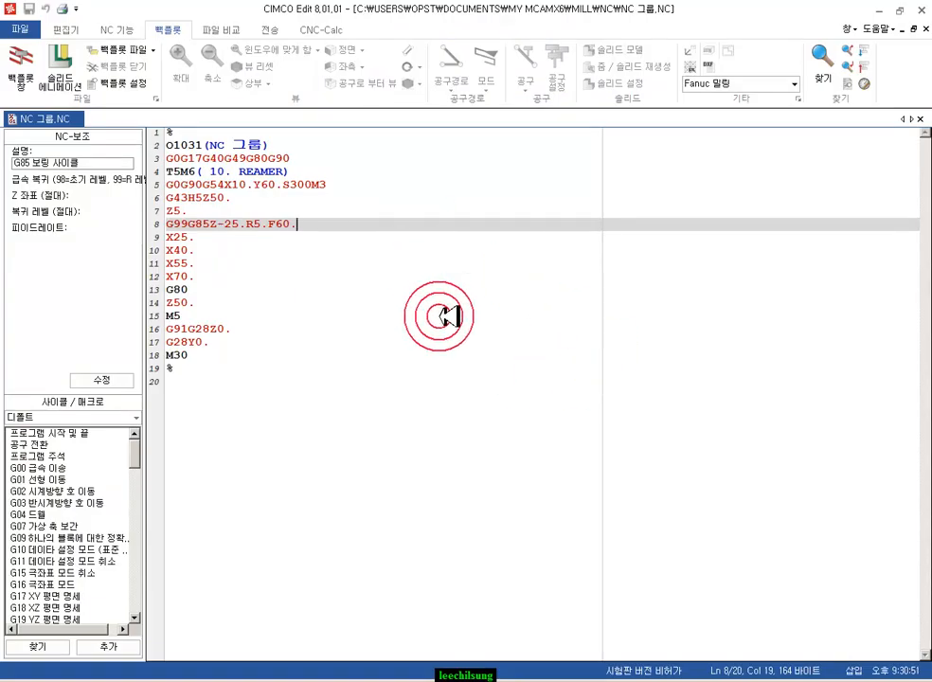
# Examine the posted reamer program, focusing on the G85 boring cycle block and the hole positions that follow it
pyautogui.click(439, 316)
pyautogui.keyDown('ctrl'); pyautogui.scroll(5, 413, 256); pyautogui.keyUp('ctrl')
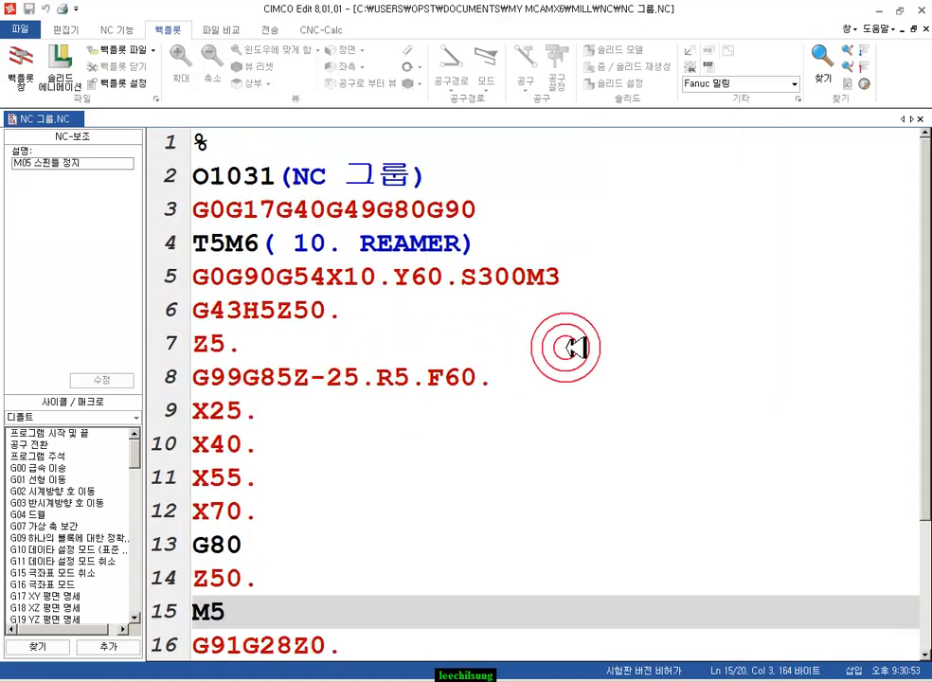
pyautogui.click(616, 391)
pyautogui.click(253, 396)
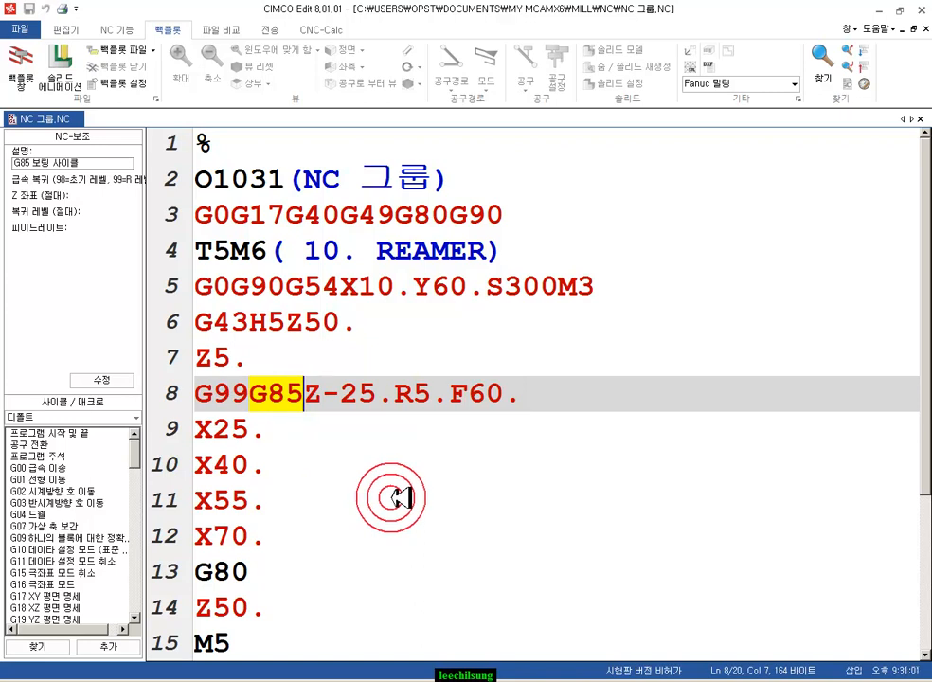
pyautogui.click(349, 425)
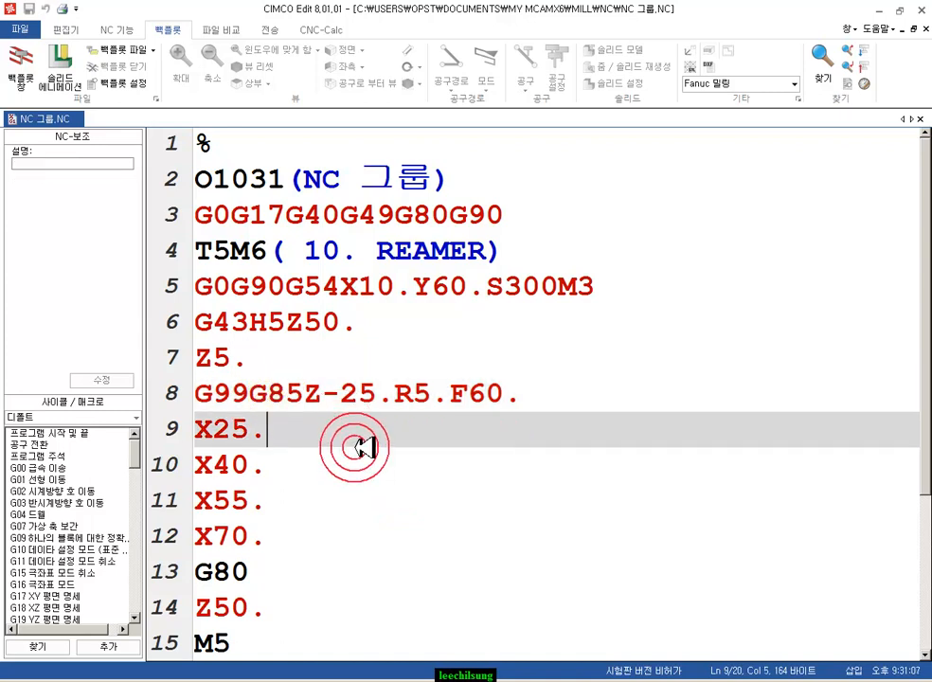
pyautogui.click(301, 391)
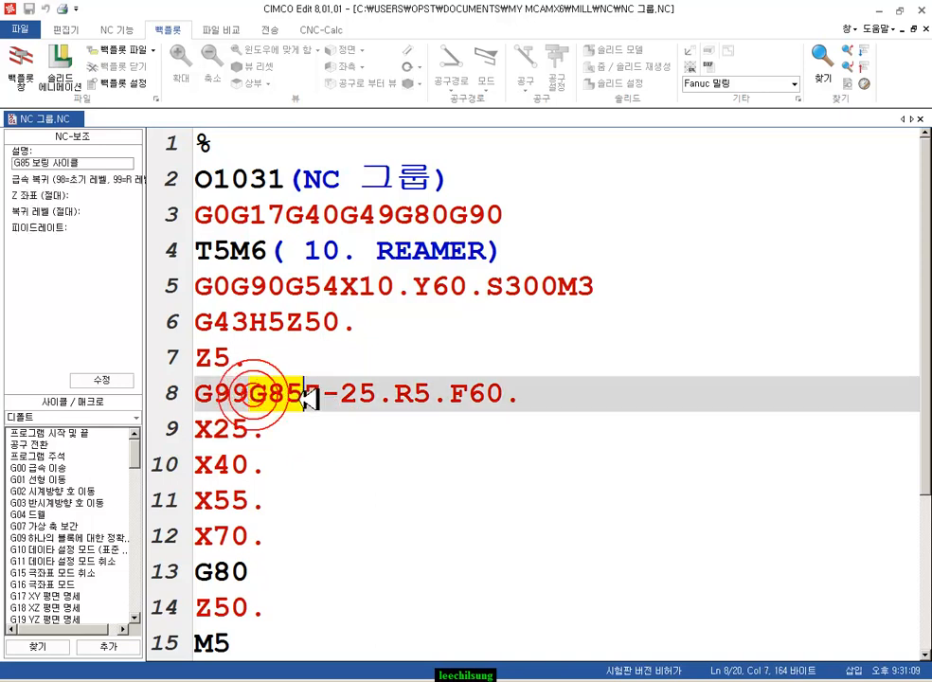
pyautogui.scroll(-2, 358, 502)
pyautogui.scroll(2, 355, 499)
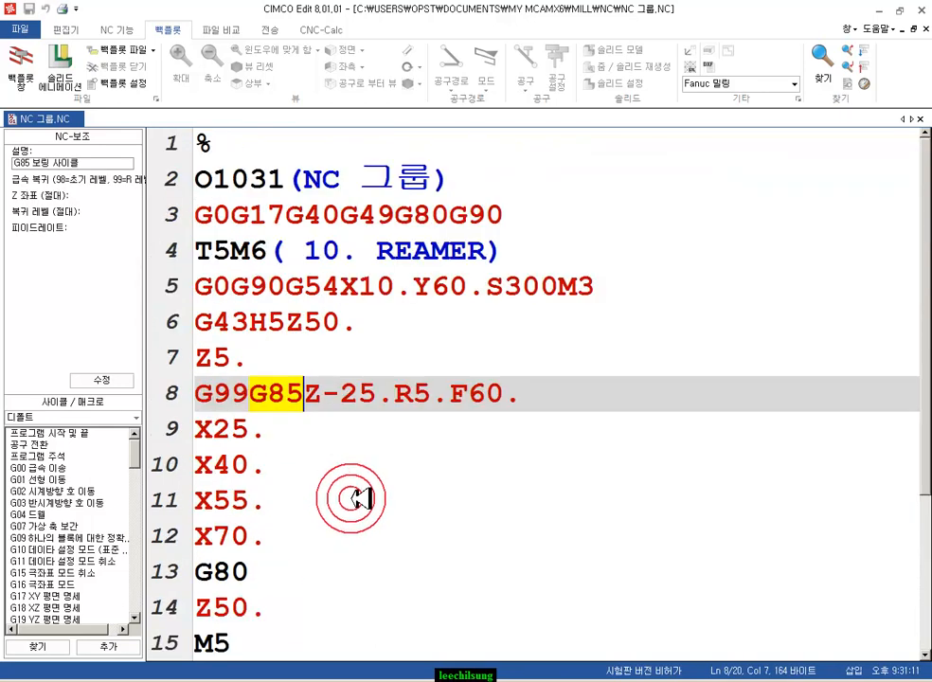
pyautogui.click(575, 369)
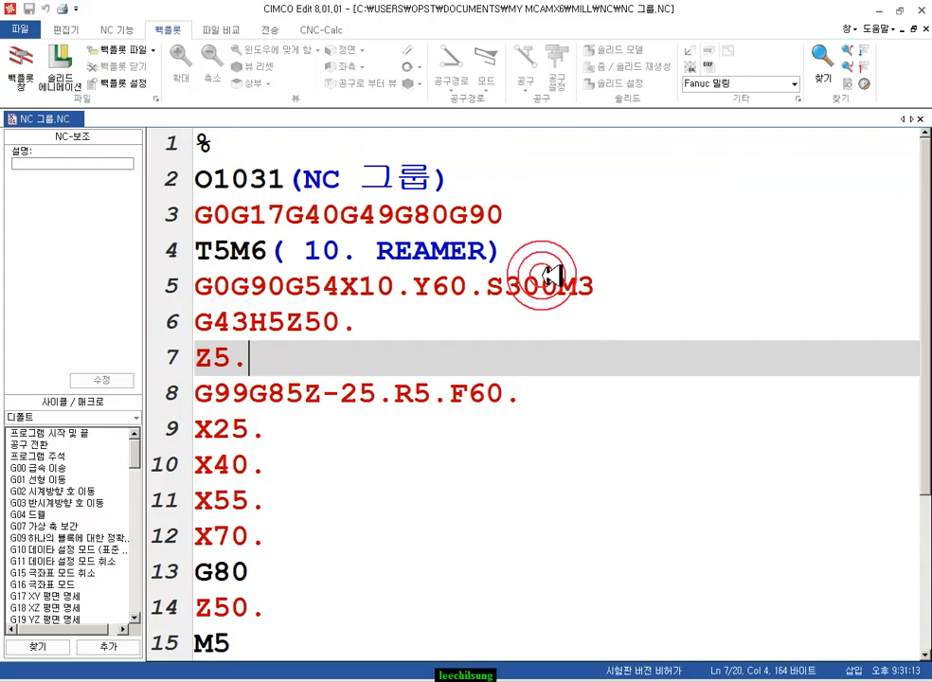
# Switch to the part drawing in Acrobat Reader and examine the middle row's 6 mm drill and 12 mm counterbore callout
pyautogui.hotkey('alt', 'Tab')
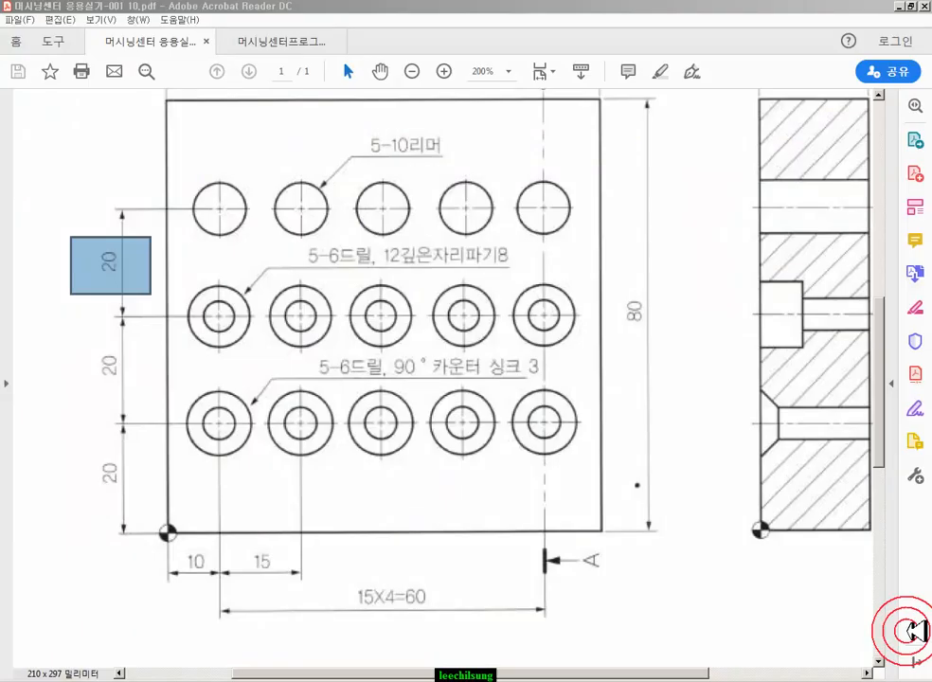
pyautogui.moveTo(177, 276); pyautogui.dragTo(617, 350)
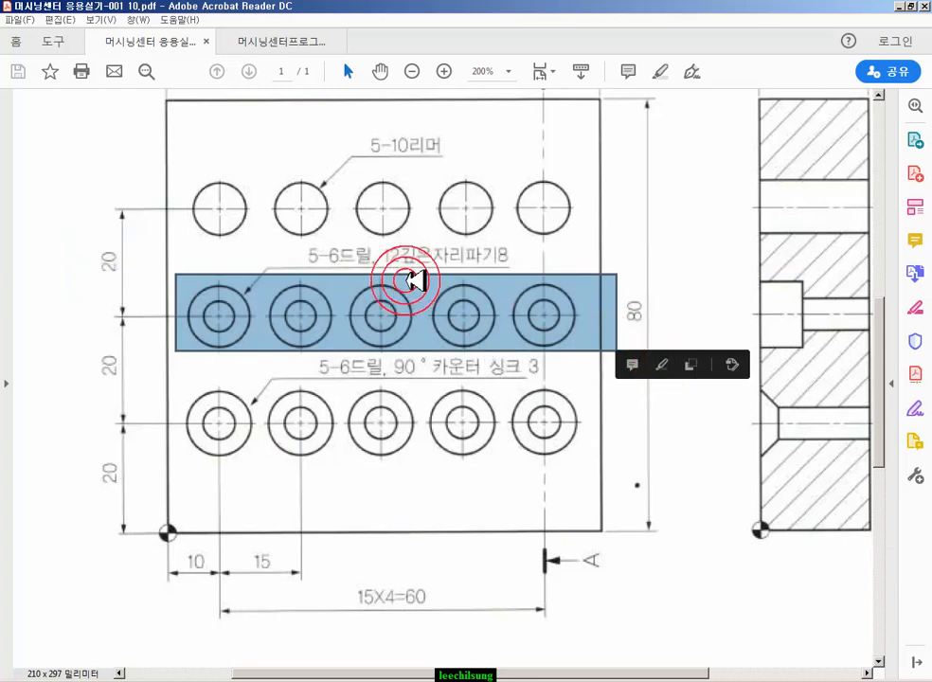
pyautogui.moveTo(411, 240); pyautogui.dragTo(534, 265)
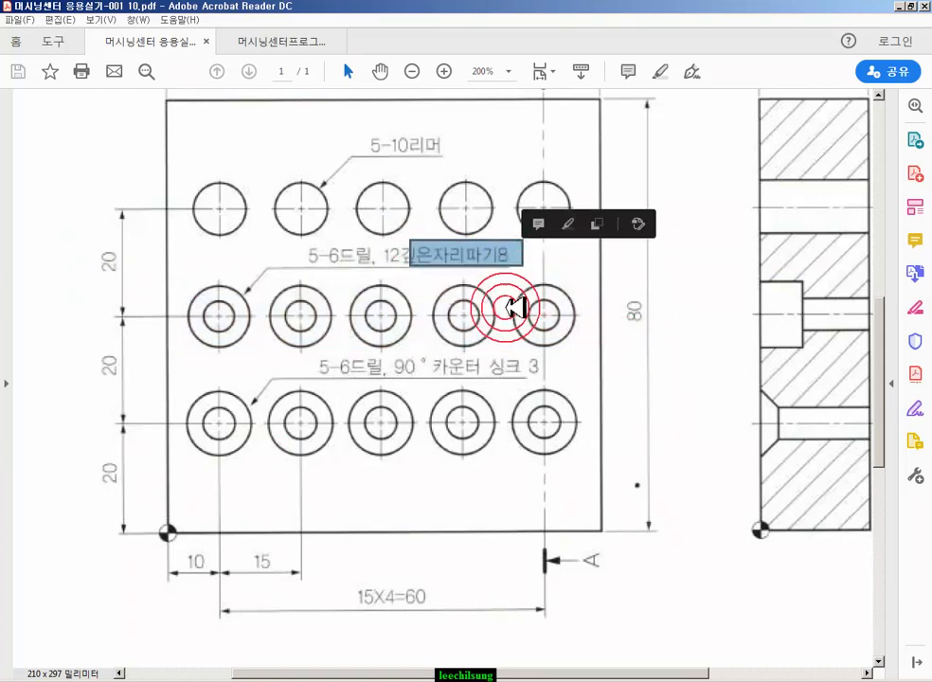
pyautogui.moveTo(321, 244); pyautogui.dragTo(379, 268)
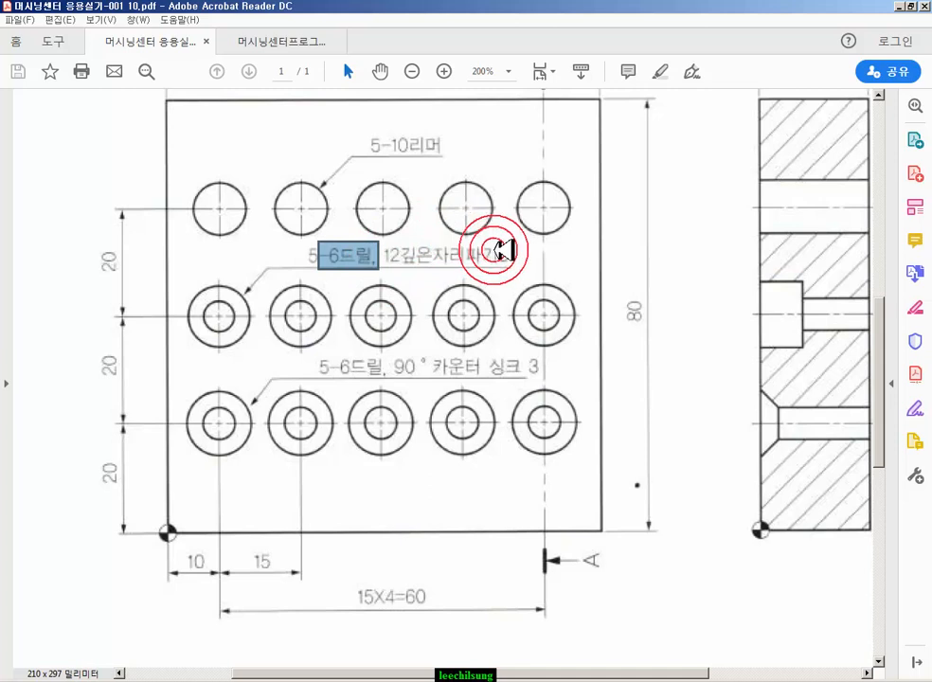
pyautogui.moveTo(500, 254); pyautogui.dragTo(545, 270)
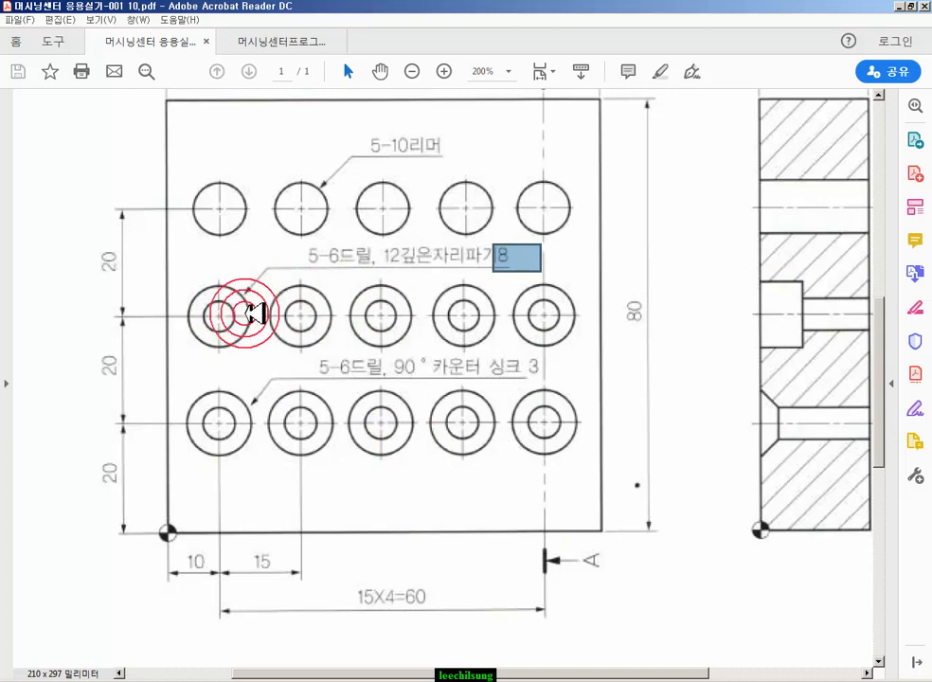
pyautogui.doubleClick(219, 313)
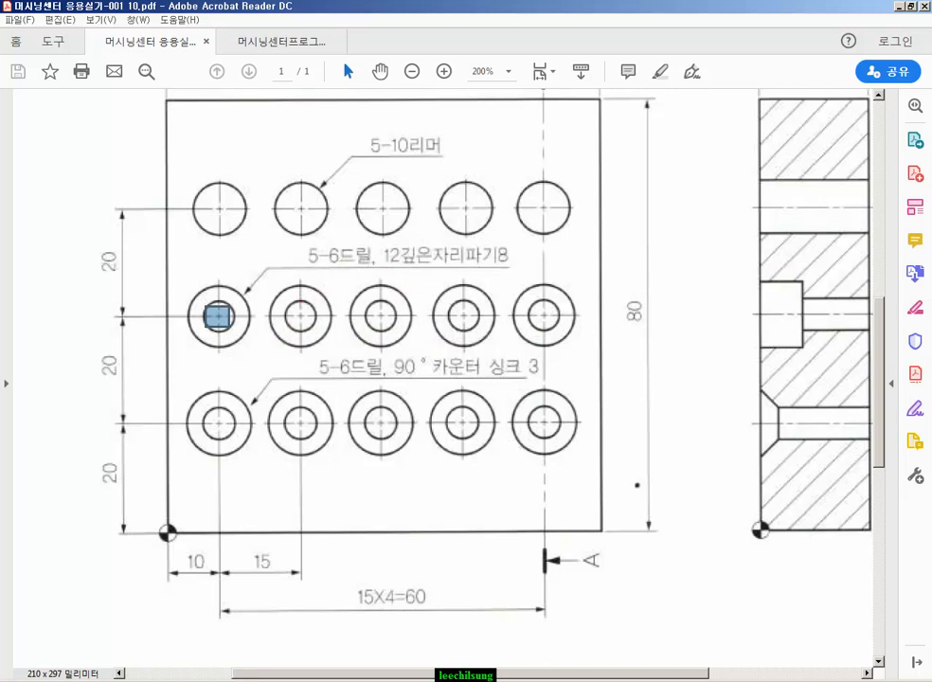
# Switch to Mastercam and limit the toolpath display to the selected 6 mm peck drilling operation
pyautogui.hotkey('alt', 'Tab')
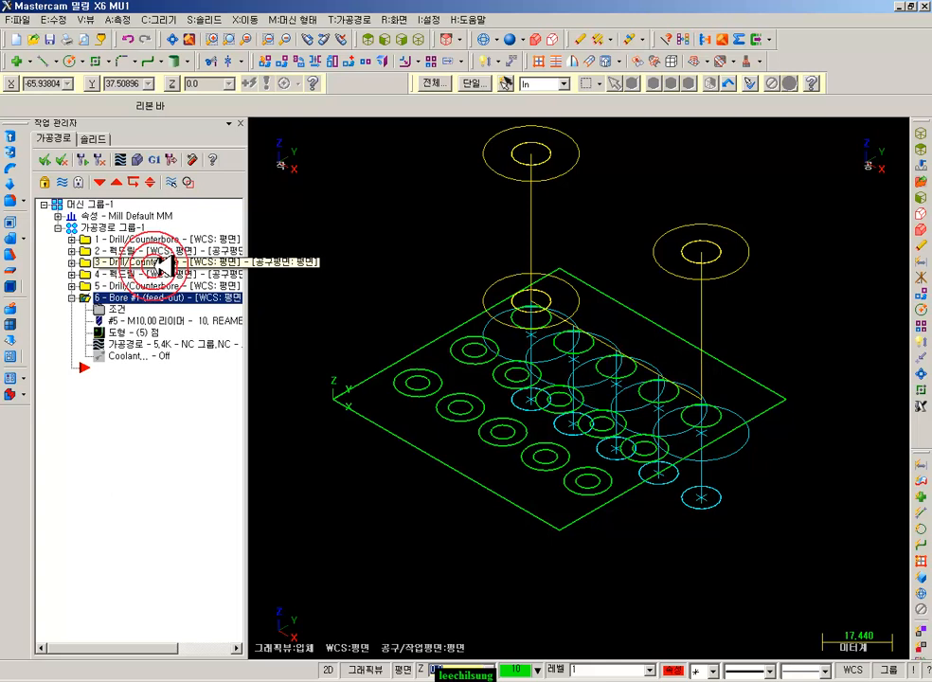
pyautogui.click(125, 251)
pyautogui.click(173, 181)
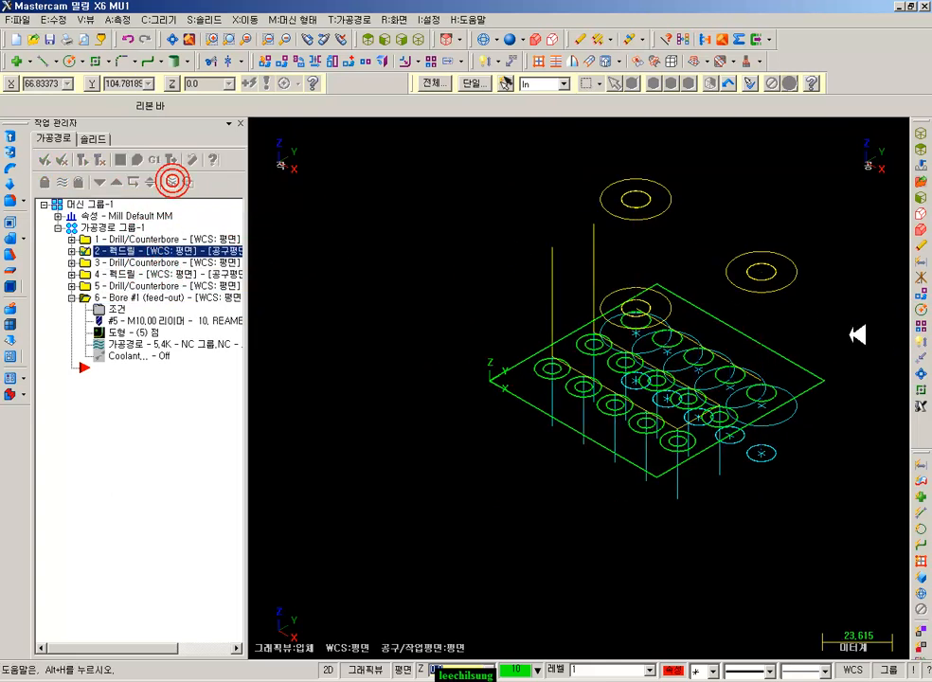
pyautogui.scroll(5, 846, 339)
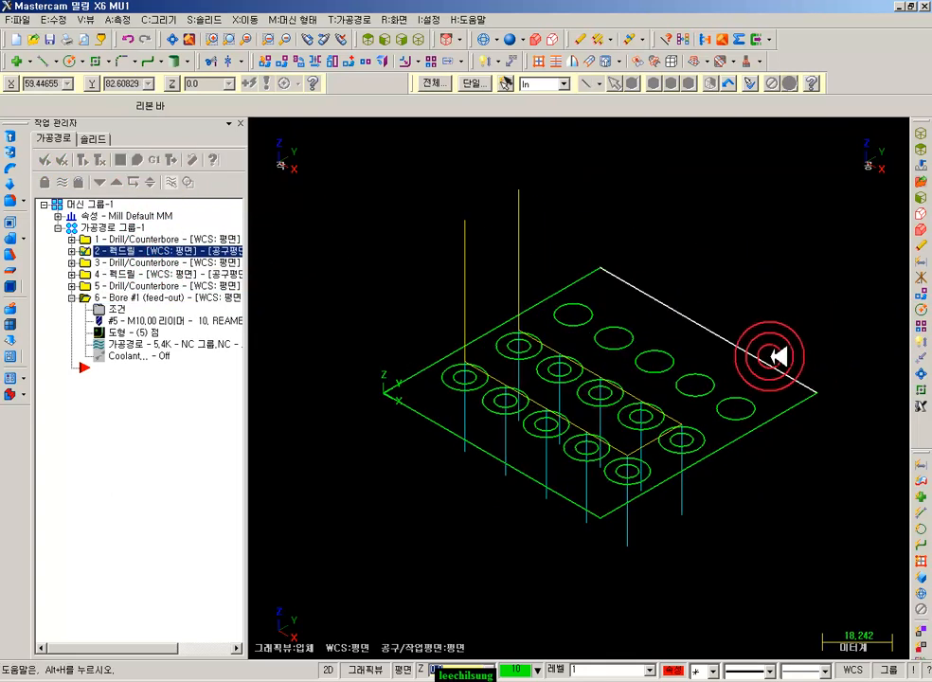
# Compare the toolpaths of the upper-row peck drilling, the reaming, the 6 mm peck drilling and the countersink operation 3
pyautogui.click(138, 275)
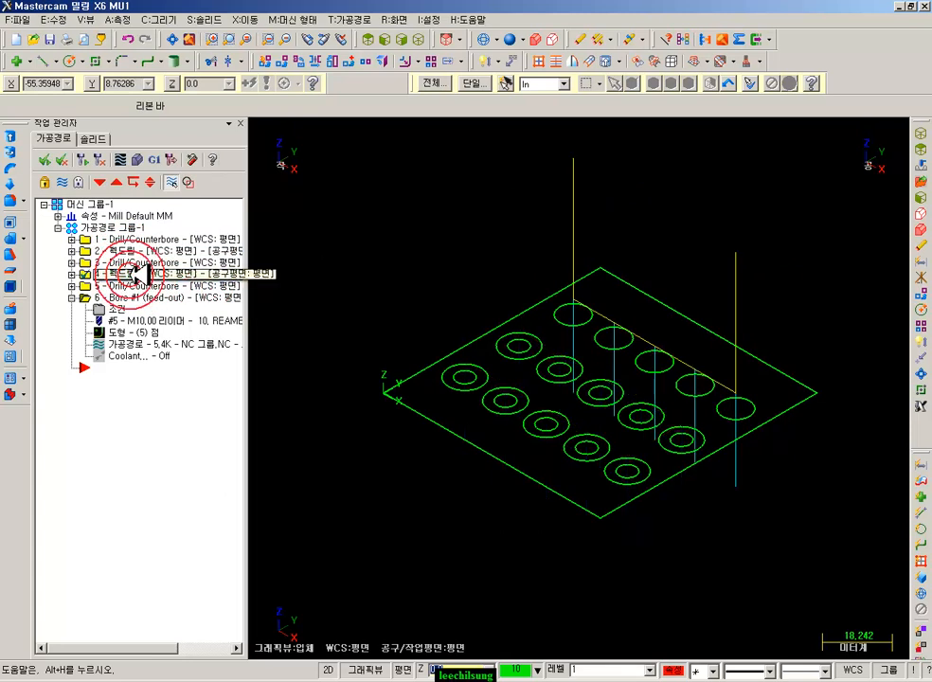
pyautogui.click(132, 297)
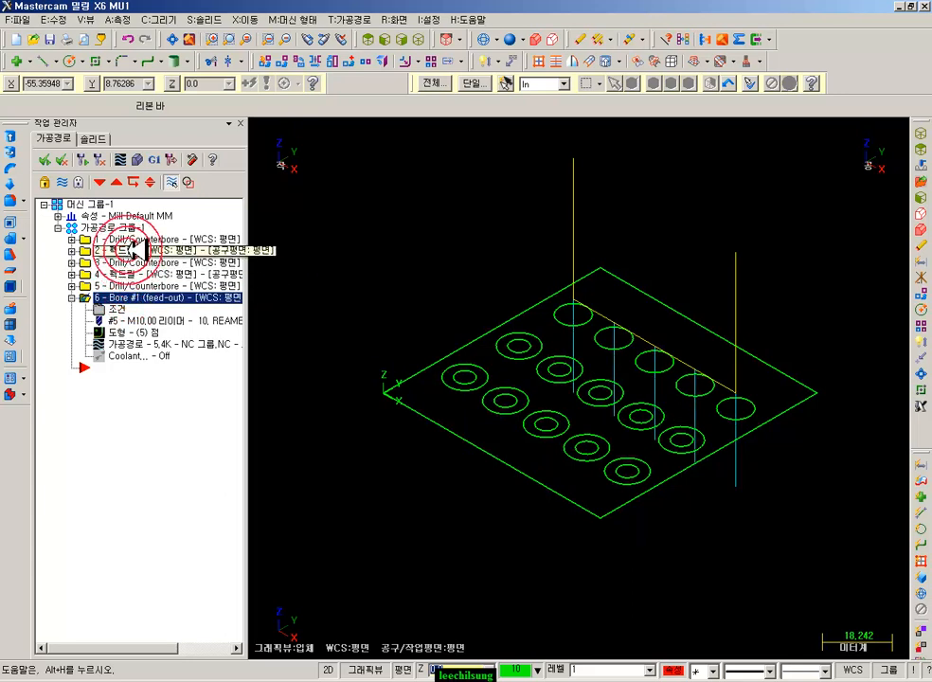
pyautogui.click(133, 252)
pyautogui.scroll(3, 588, 414)
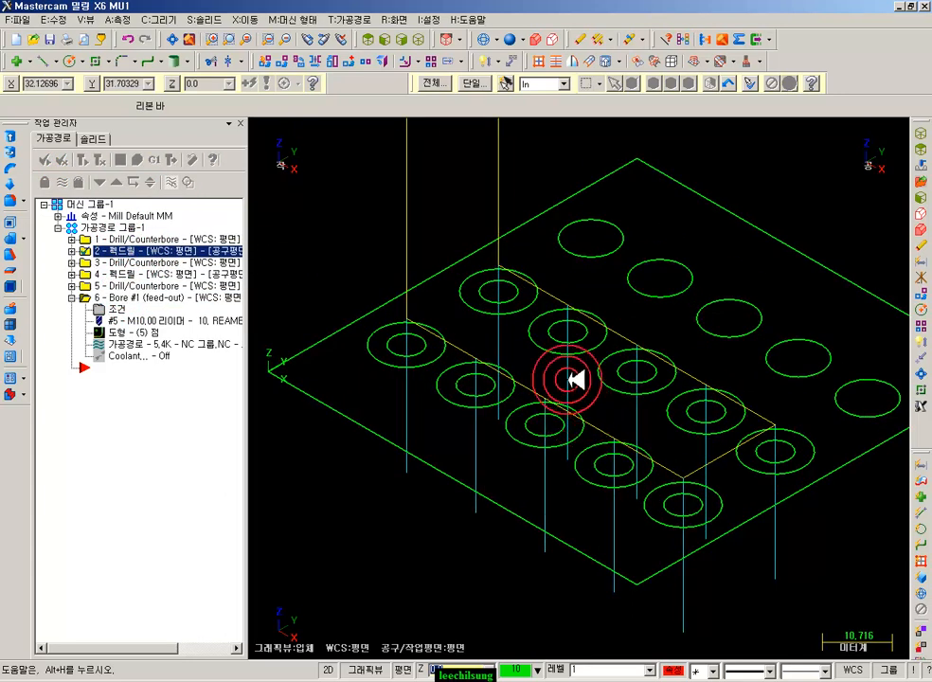
pyautogui.click(71, 251)
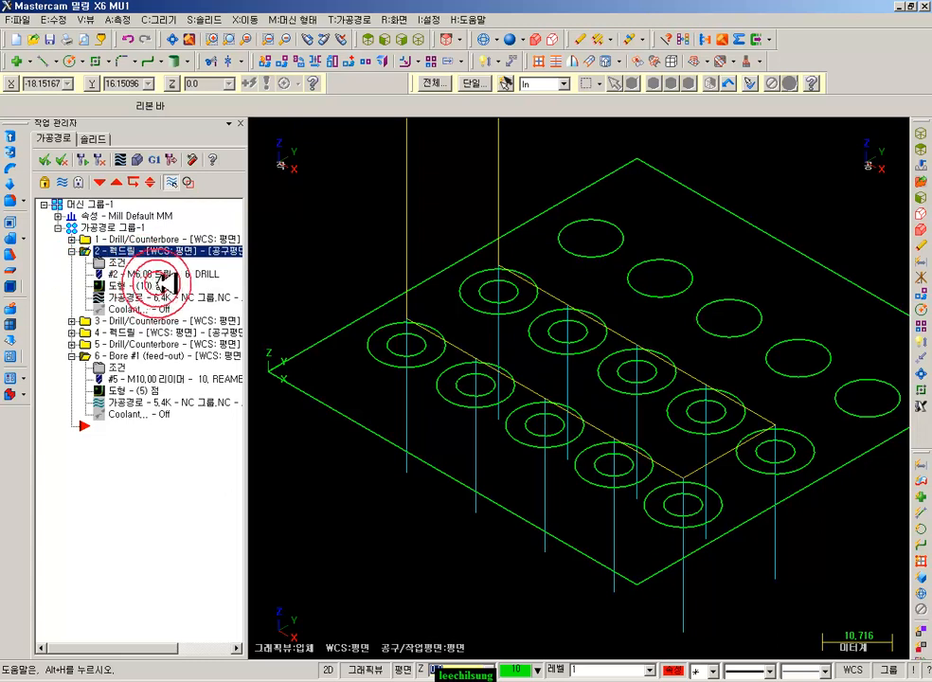
pyautogui.click(123, 322)
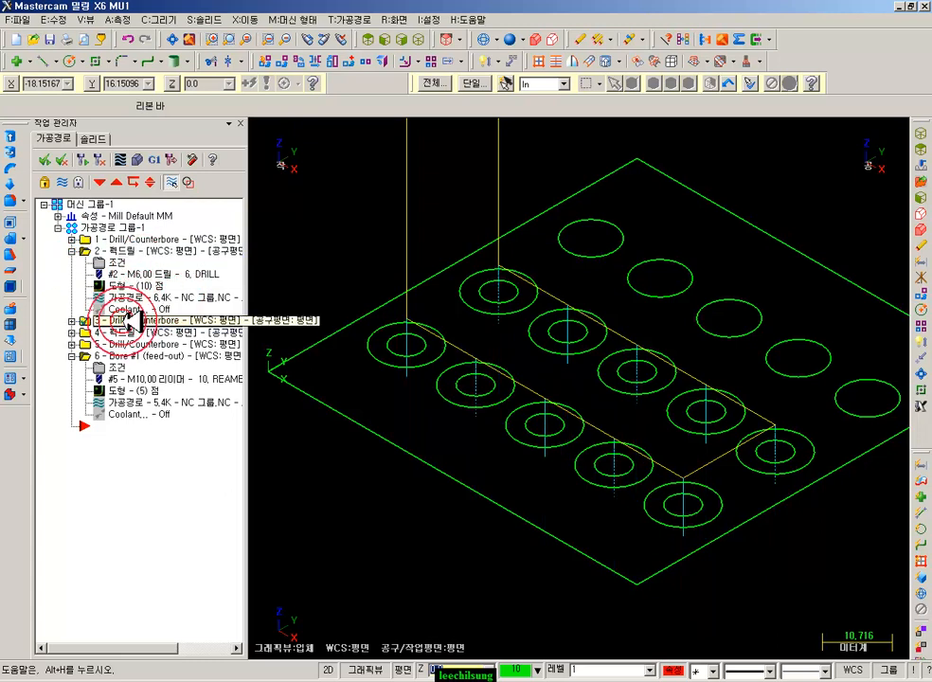
pyautogui.scroll(-1, 675, 313)
pyautogui.scroll(2, 665, 313)
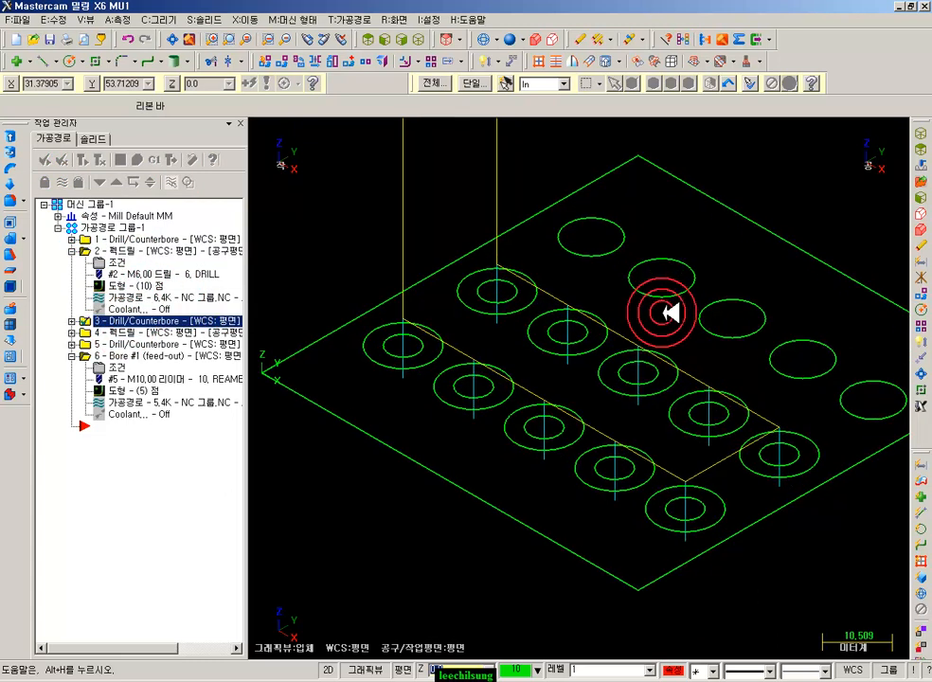
# Expand countersink operation 3 and examine which hole rows its path covers in the top view
pyautogui.click(72, 321)
pyautogui.scroll(-6, 624, 371)
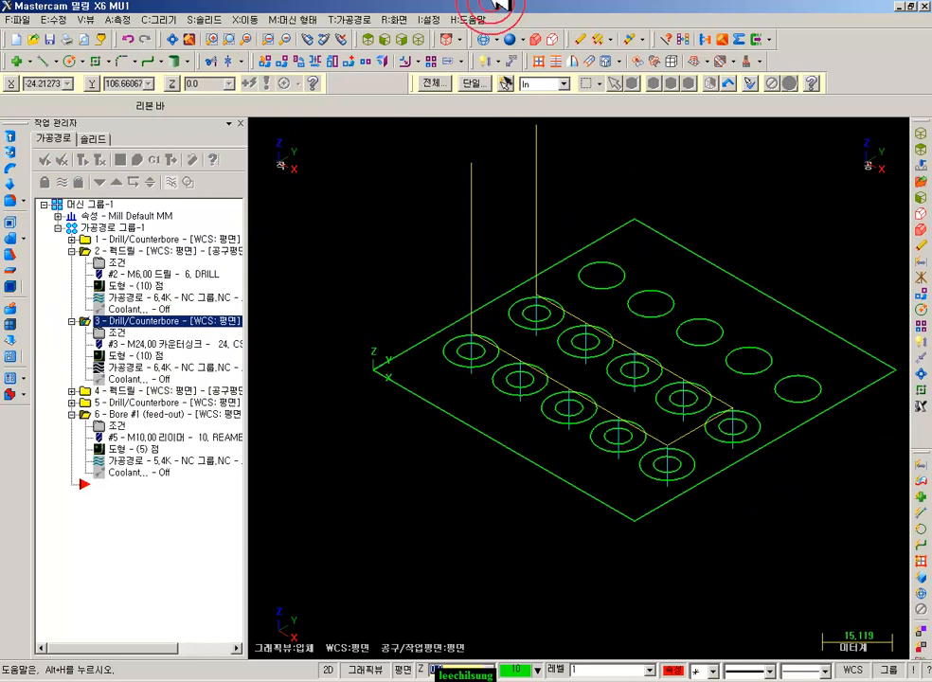
pyautogui.click(381, 39)
pyautogui.scroll(-5, 529, 191)
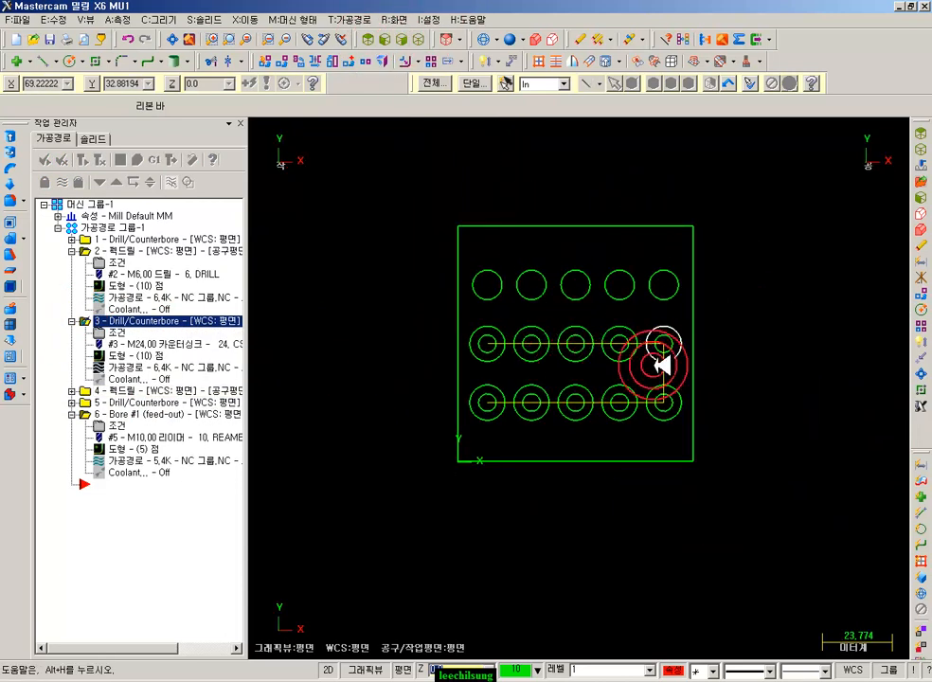
pyautogui.scroll(7, 699, 361)
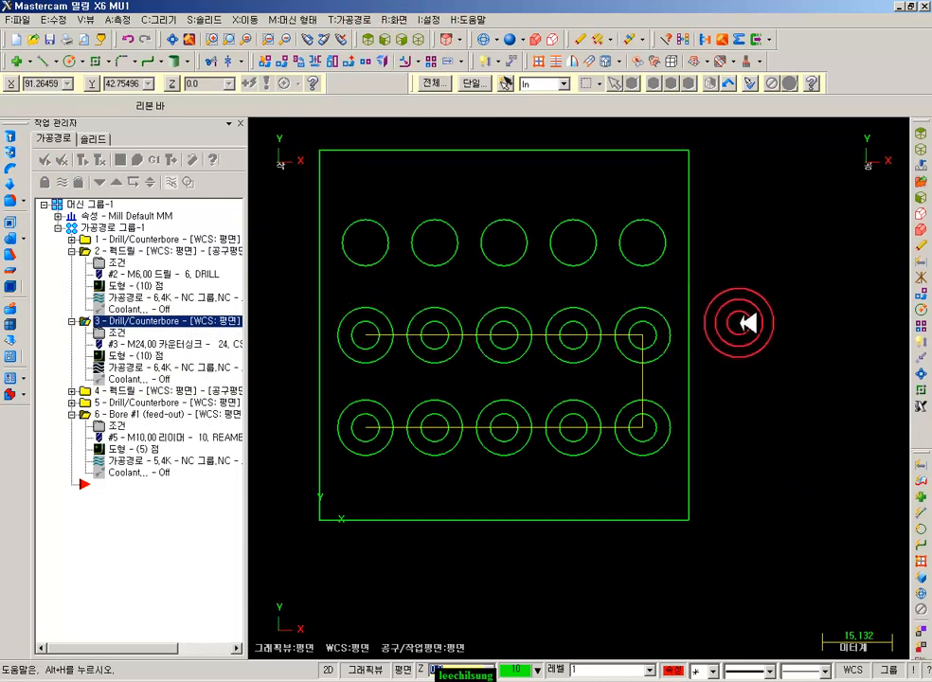
pyautogui.scroll(-4, 749, 341)
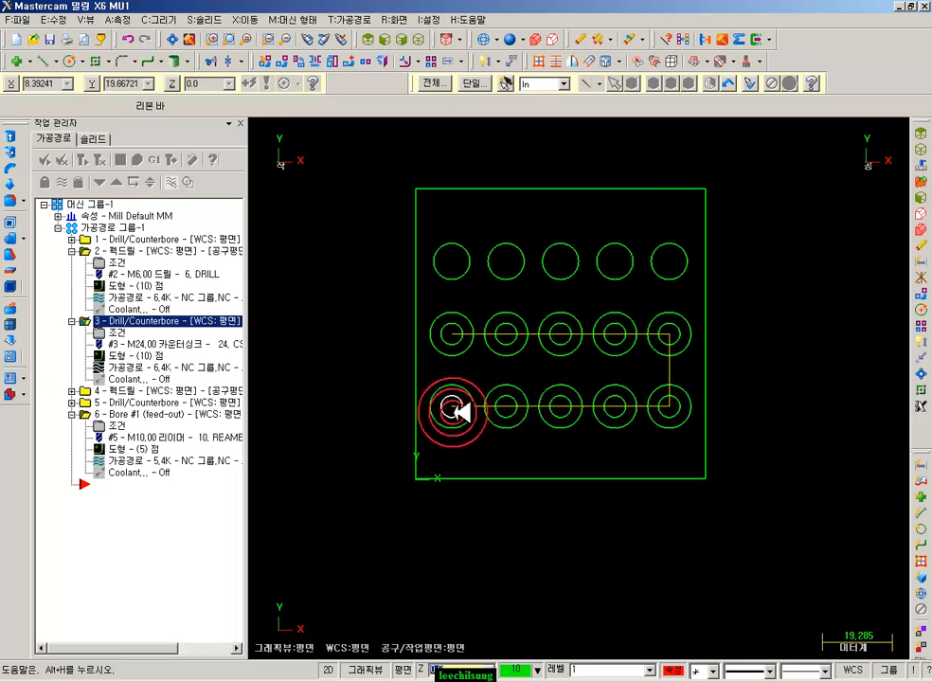
# Reselect all drill points of countersink operation 3 by entities so that only the five lower-row holes are included
pyautogui.click(130, 356)
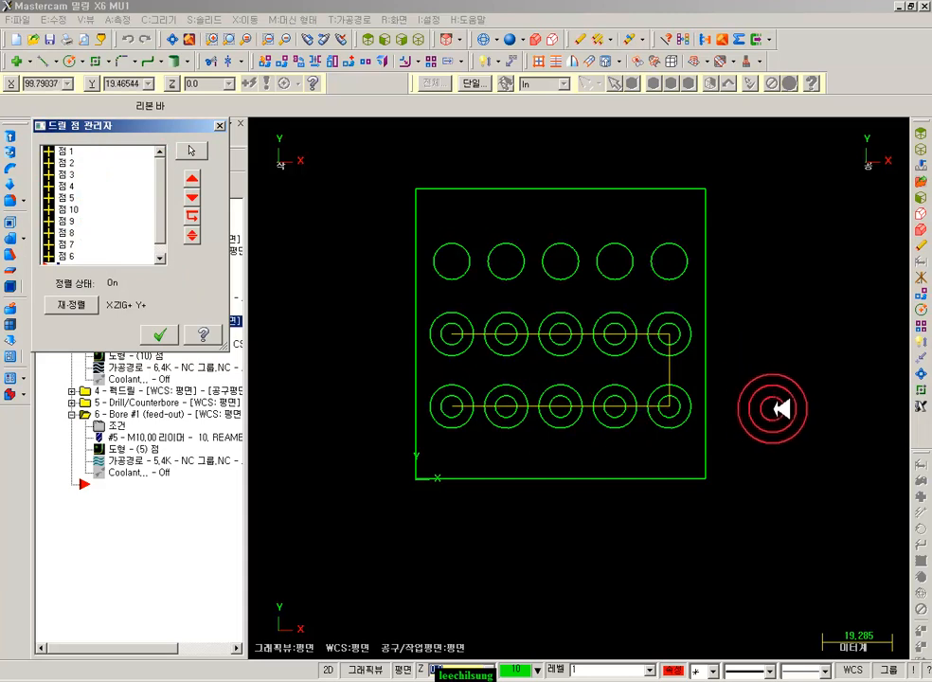
pyautogui.rightClick(122, 178)
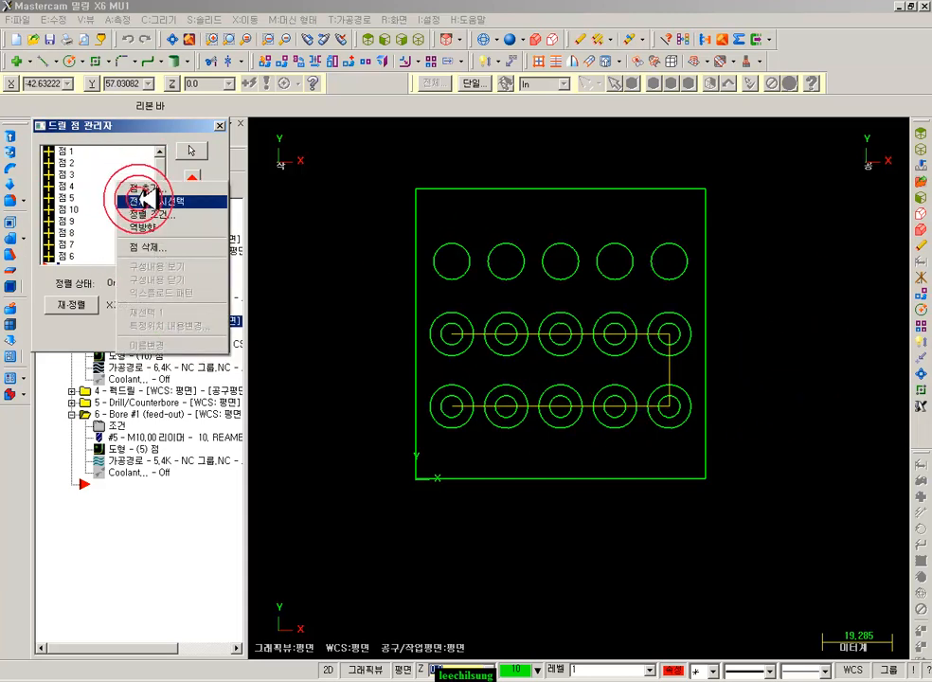
pyautogui.click(144, 201)
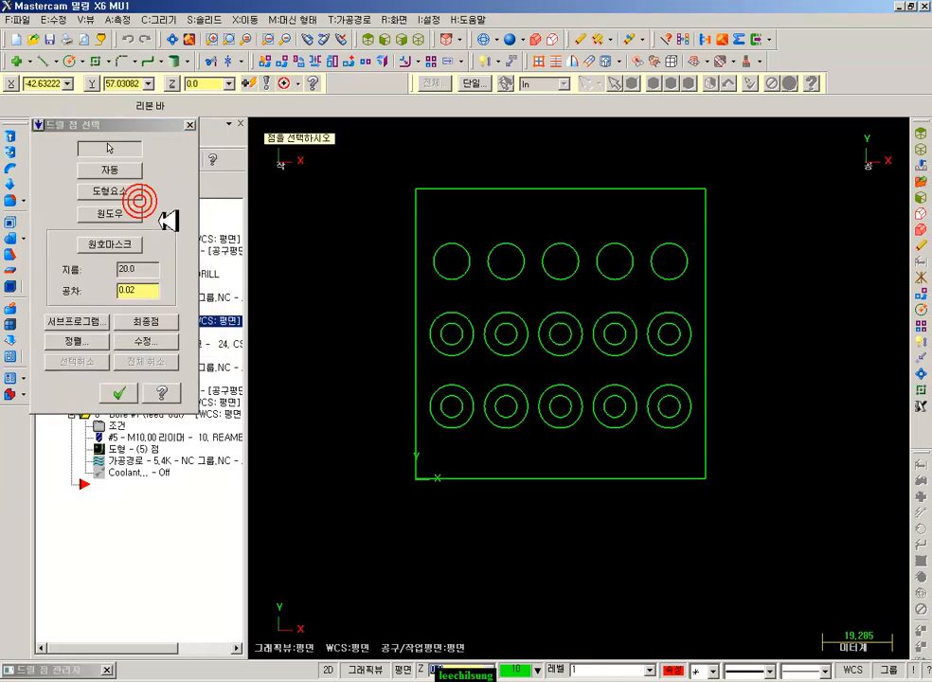
pyautogui.click(112, 193)
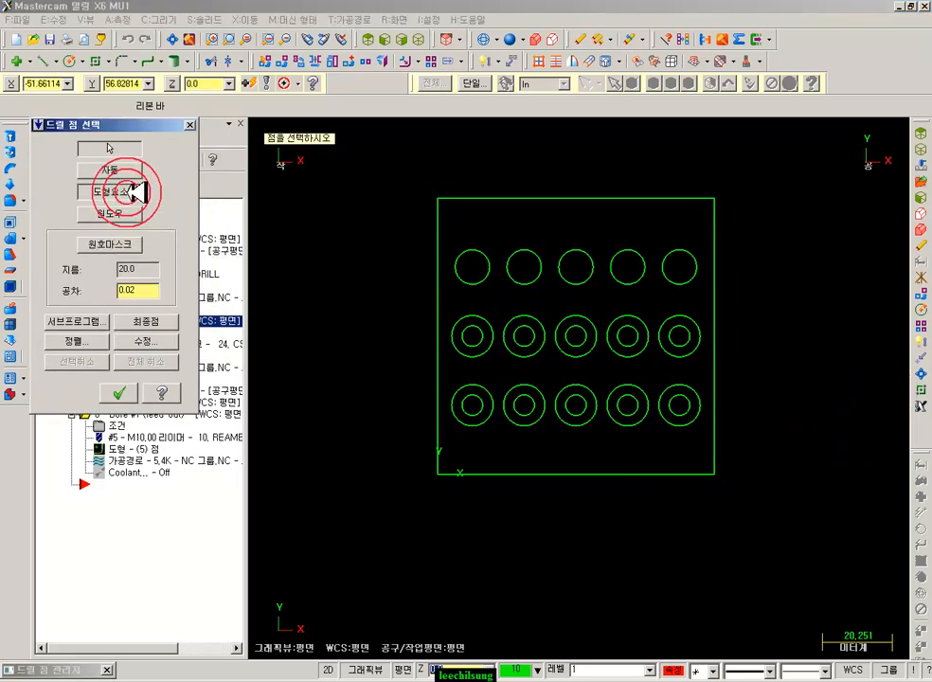
pyautogui.moveTo(364, 370); pyautogui.dragTo(758, 442)
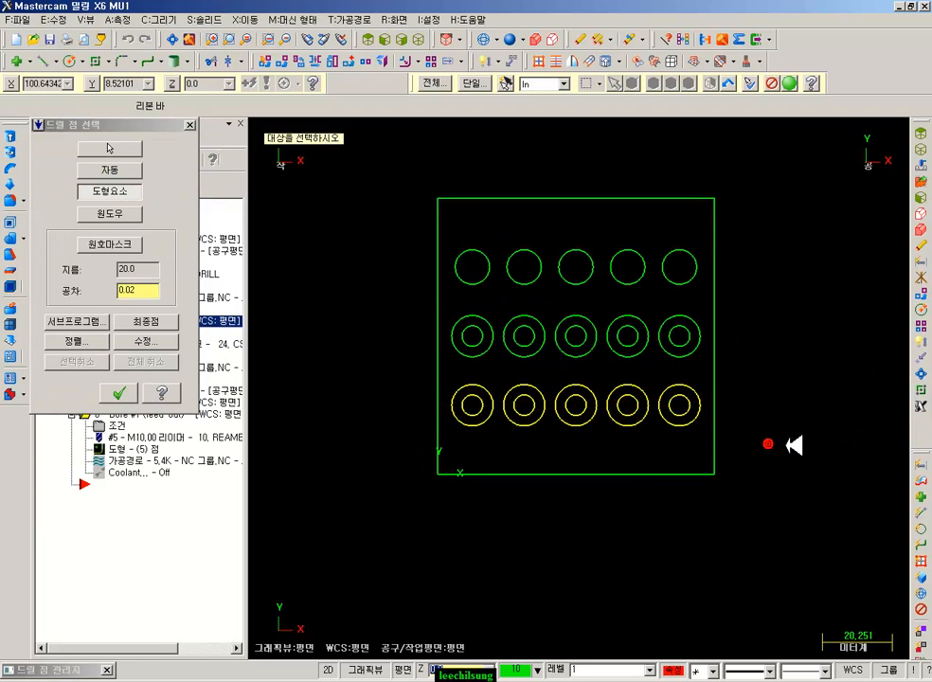
pyautogui.press('Return')
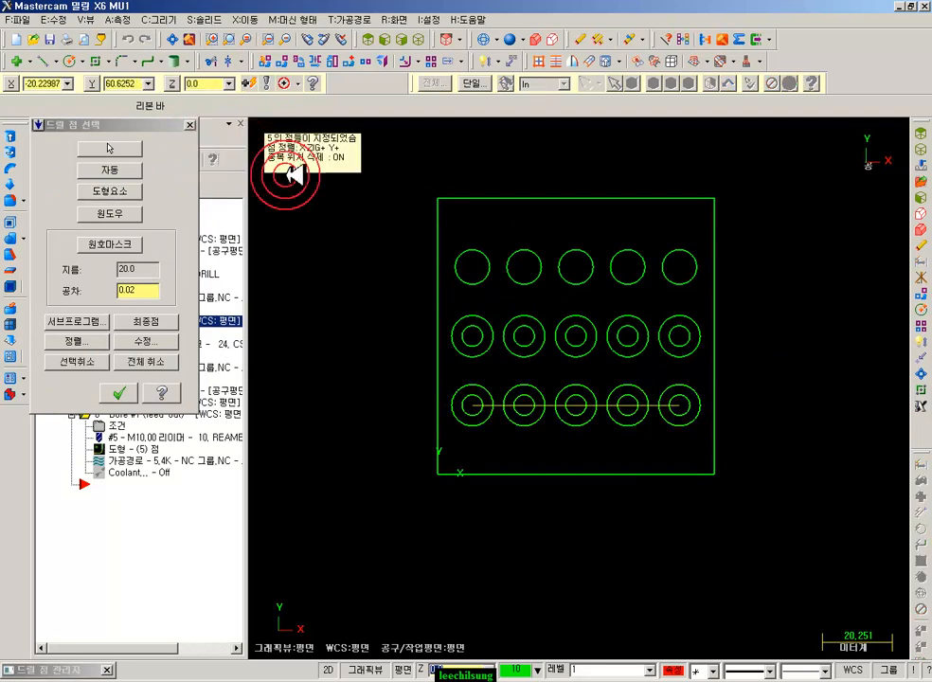
pyautogui.click(118, 393)
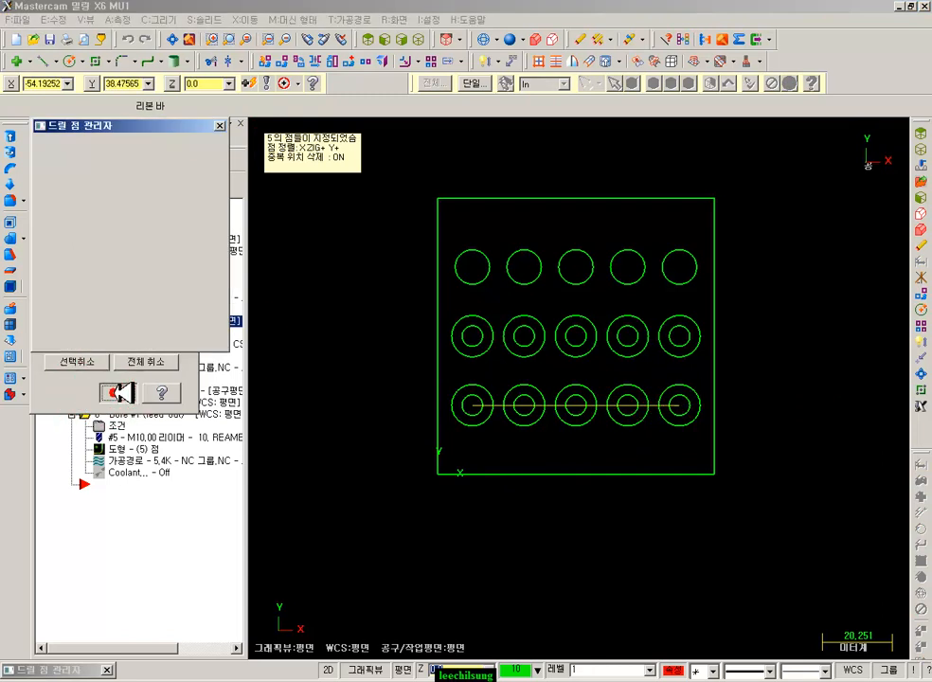
pyautogui.click(158, 334)
# Regenerate the toolpath of countersink operation 3 with its changed points
pyautogui.click(98, 183)
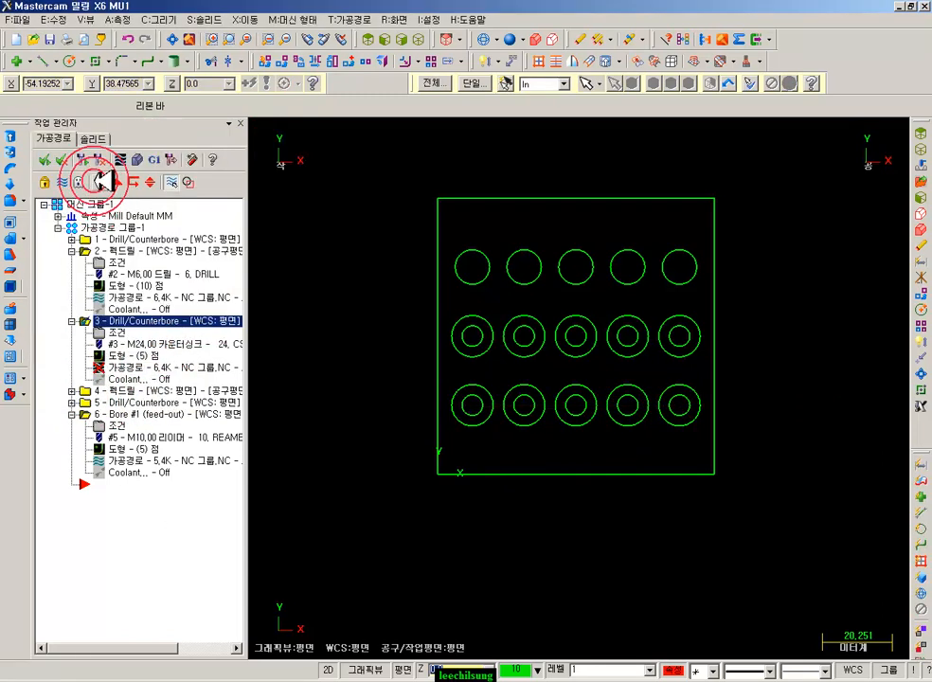
pyautogui.click(83, 160)
pyautogui.scroll(2, 577, 340)
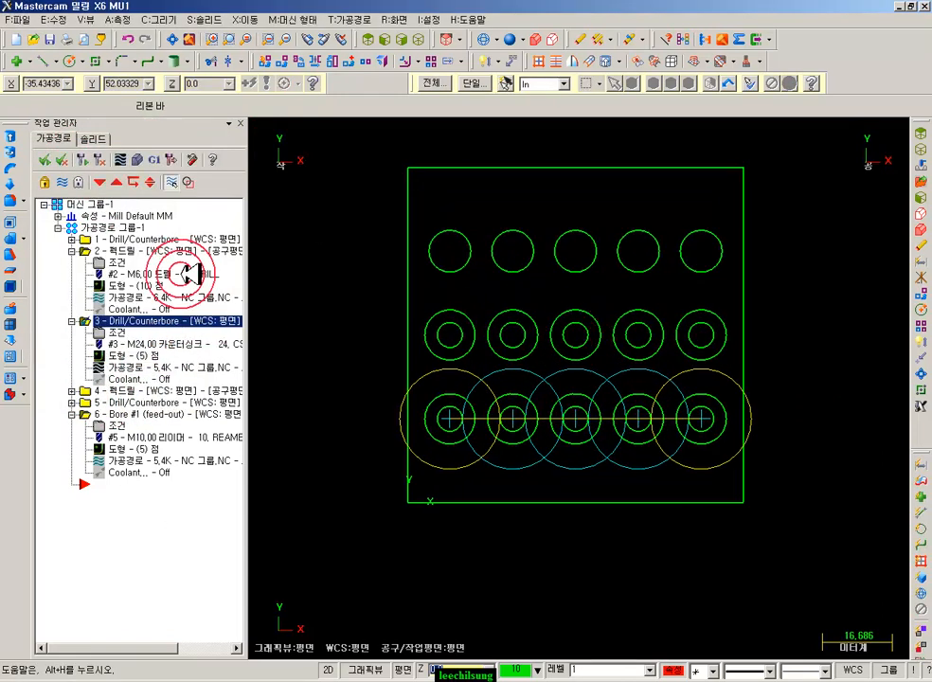
# Run the solid machining simulation of all operations in the machine group and examine the three hole rows in 3D
pyautogui.click(110, 206)
pyautogui.click(144, 159)
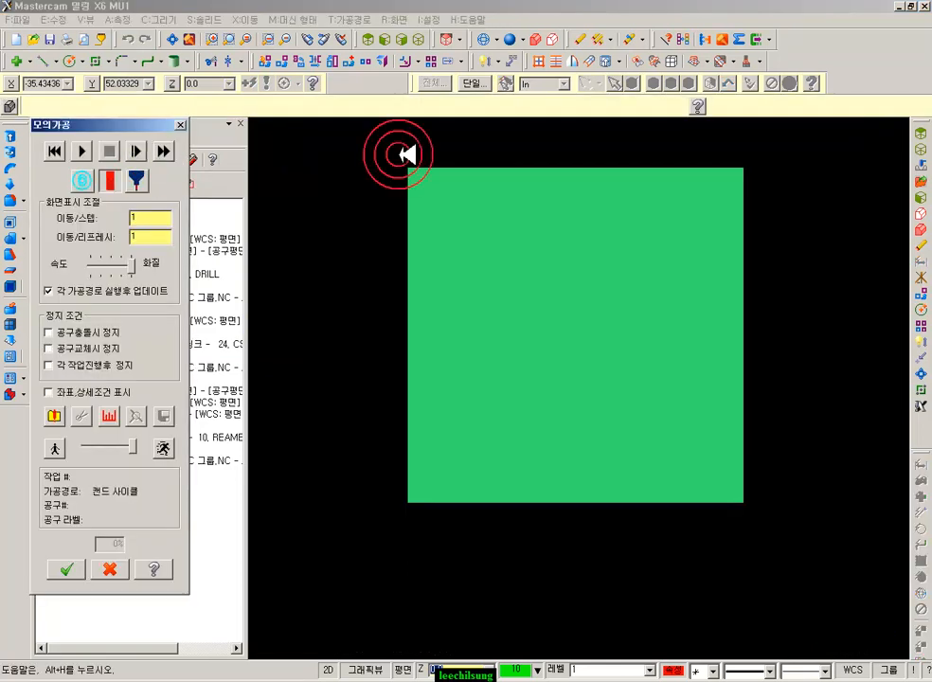
pyautogui.click(167, 149)
pyautogui.click(418, 40)
pyautogui.scroll(3, 741, 438)
pyautogui.scroll(1, 735, 409)
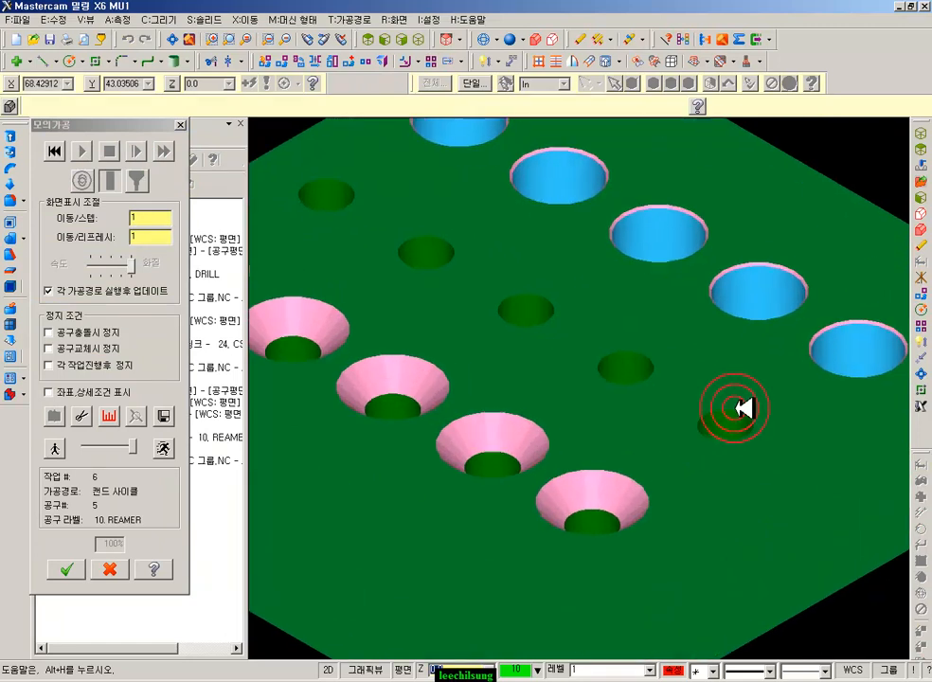
pyautogui.moveTo(661, 377)
pyautogui.mouseDown(button='middle')
pyautogui.moveTo(643, 395)
pyautogui.moveTo(641, 316)
pyautogui.moveTo(640, 399)
pyautogui.moveTo(657, 395)
pyautogui.moveTo(639, 345)
pyautogui.moveTo(677, 402)
pyautogui.moveTo(718, 545)
pyautogui.moveTo(663, 360)
pyautogui.mouseUp(button='middle')
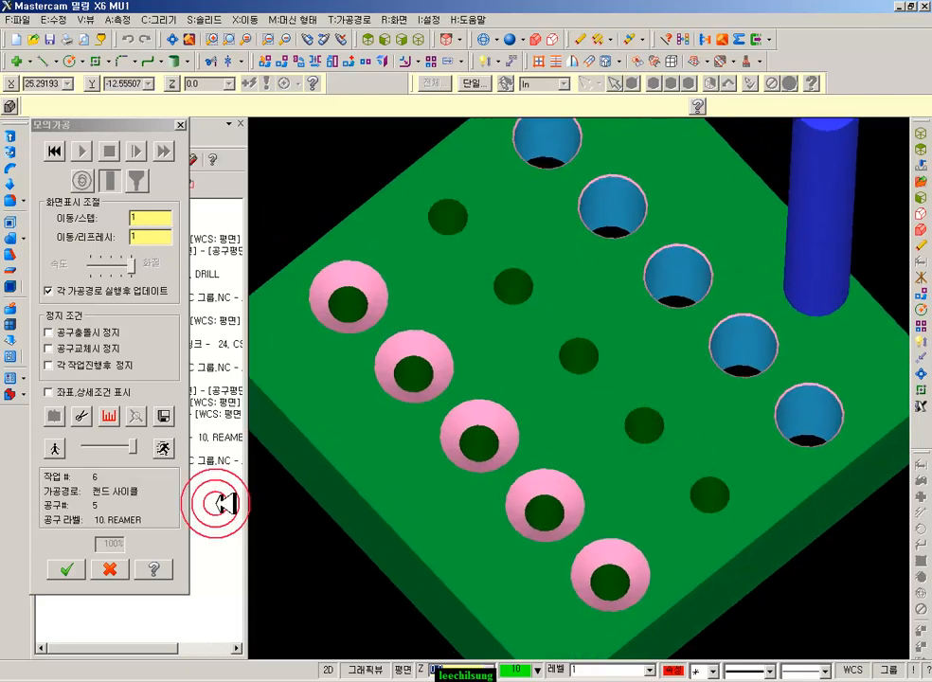
pyautogui.click(110, 569)
# Return to the top view and examine the middle-row holes beside the lower row's countersink toolpath
pyautogui.scroll(-3, 707, 432)
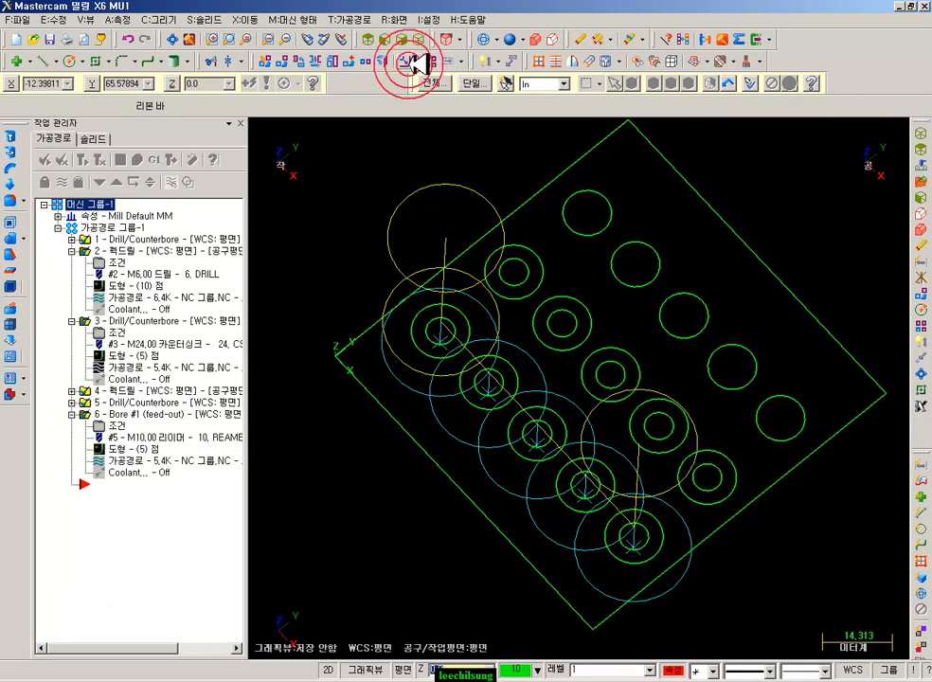
pyautogui.click(367, 39)
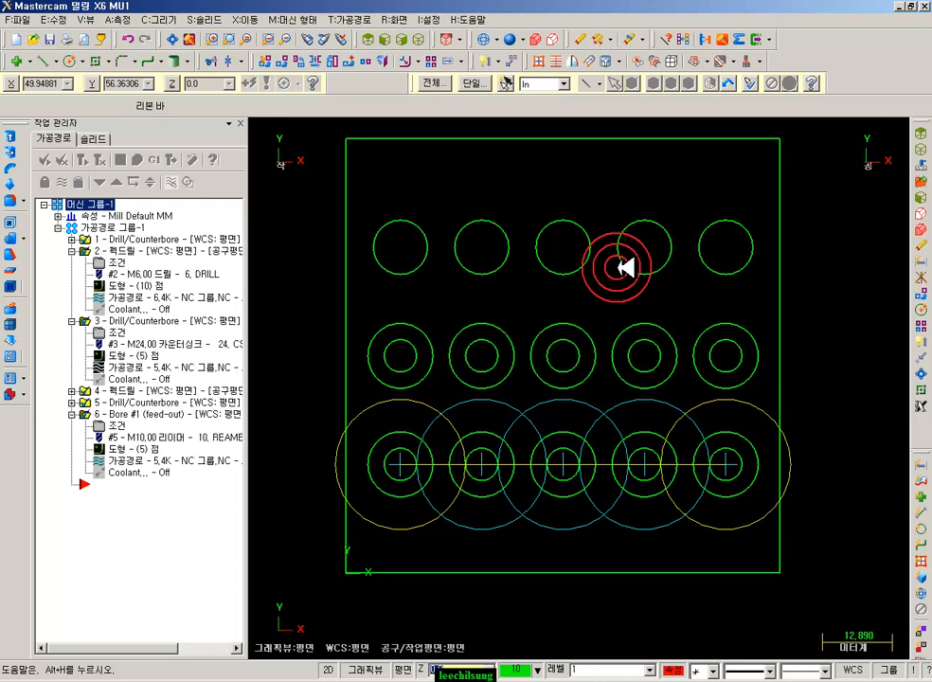
pyautogui.scroll(1, 620, 275)
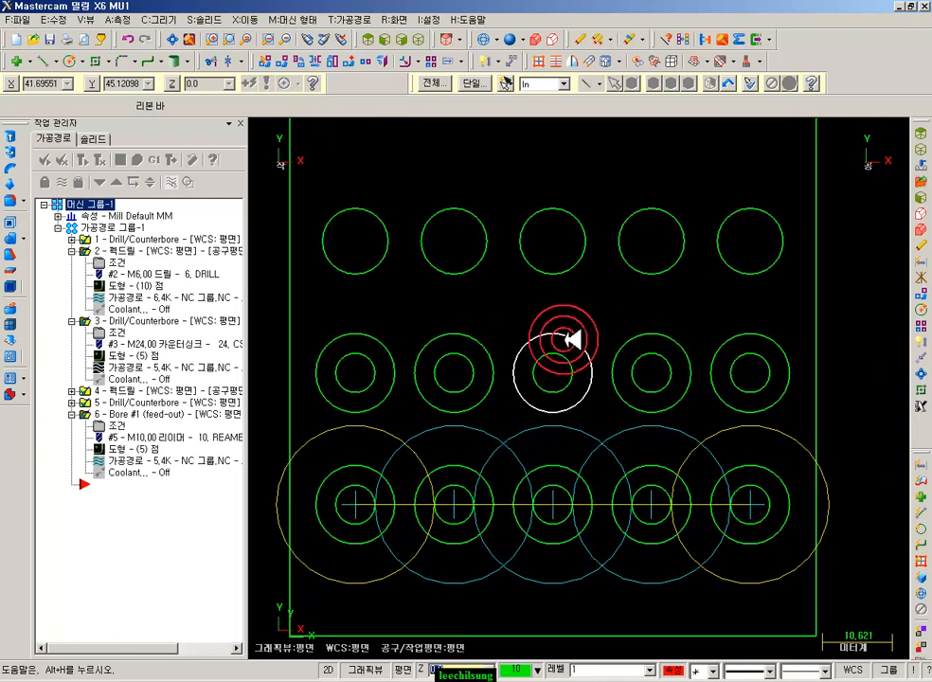
pyautogui.scroll(-1, 564, 339)
pyautogui.scroll(1, 645, 339)
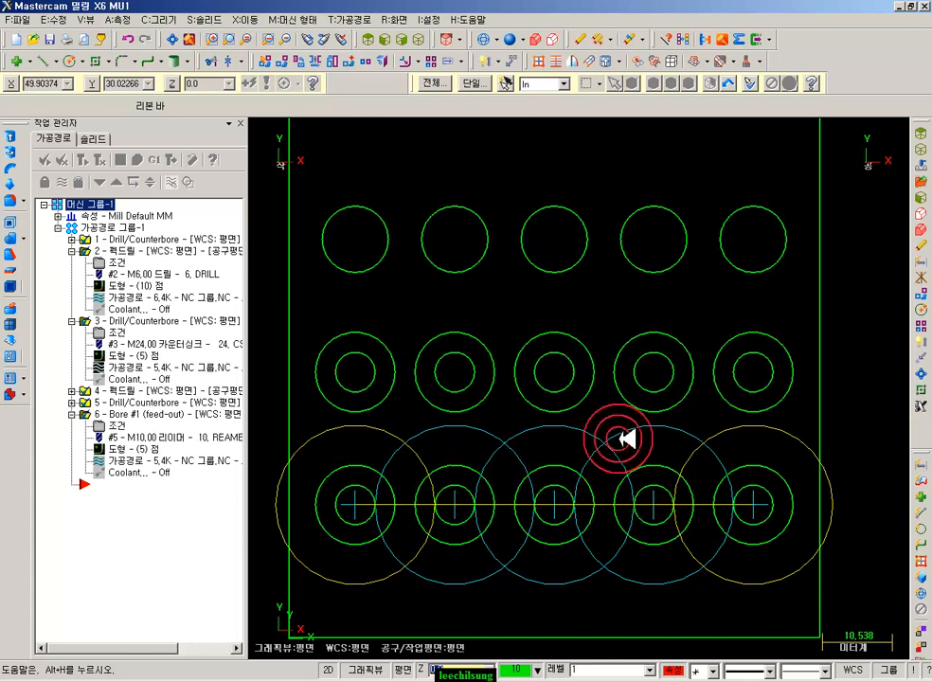